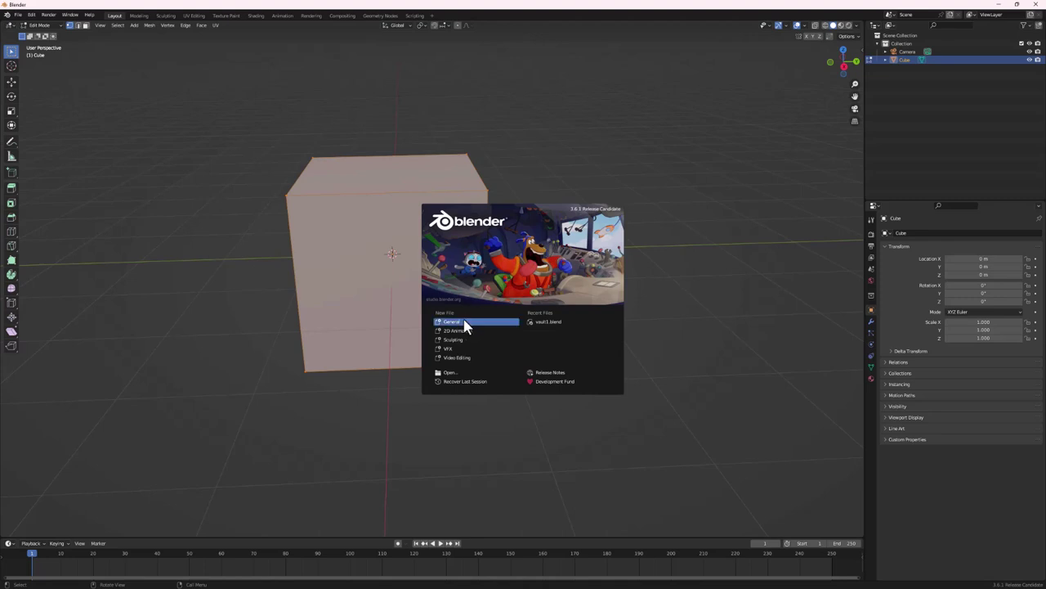
Start a new General file without saving the changes to the current one
click(457, 323)
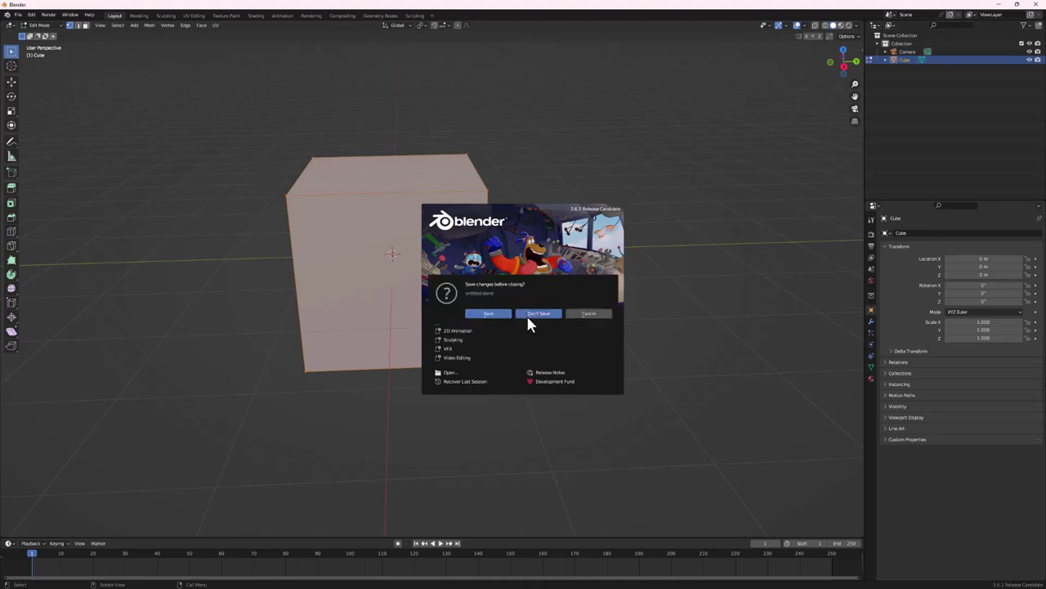
click(527, 314)
middle_drag(441, 353, 581, 163)
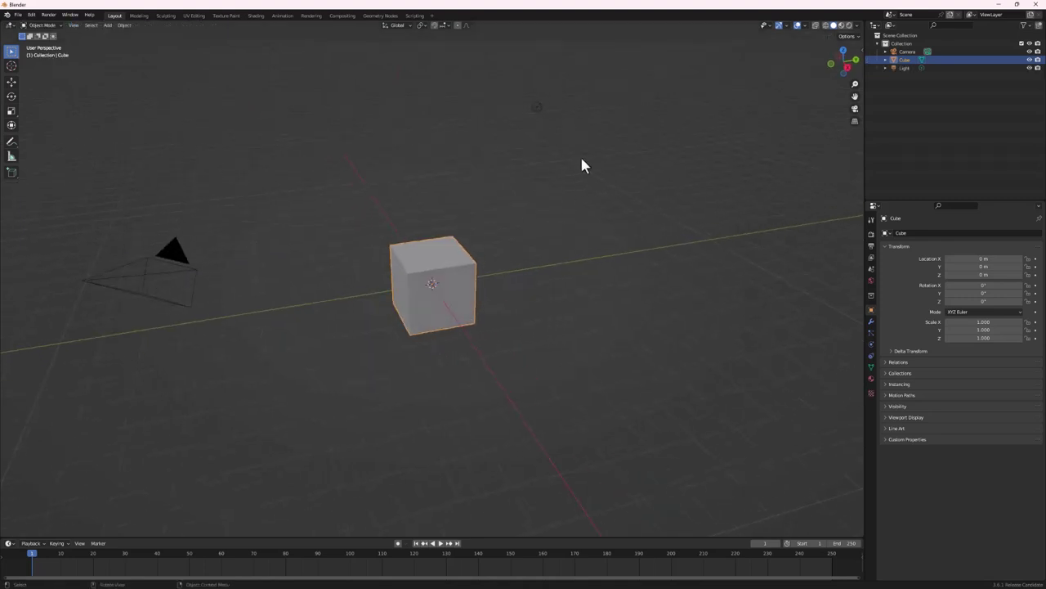
Delete the default light from the scene
drag(596, 85, 501, 129)
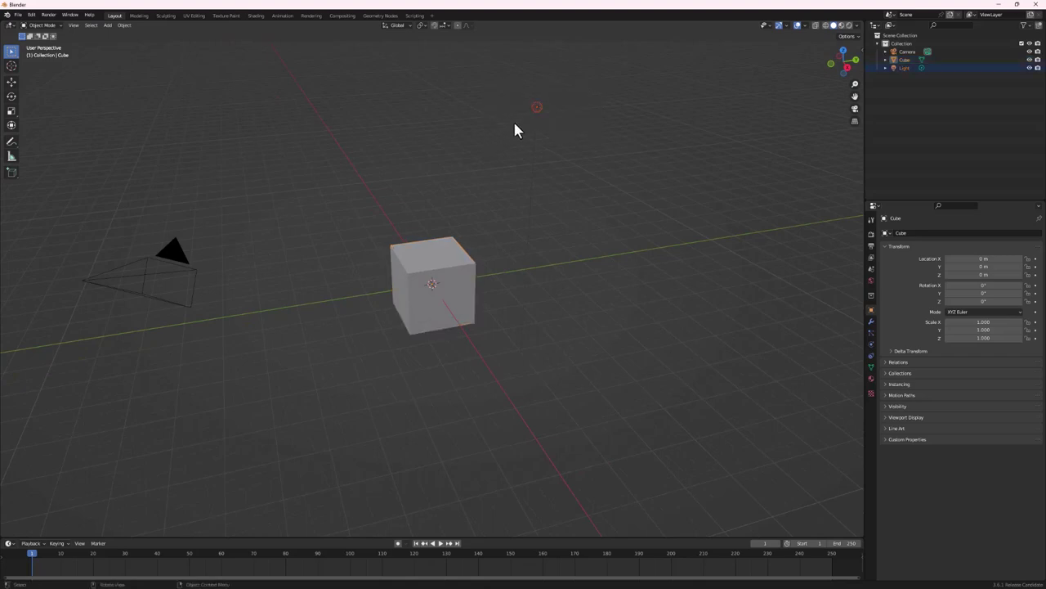
key(x)
click(515, 128)
scroll(441, 299, up, 6)
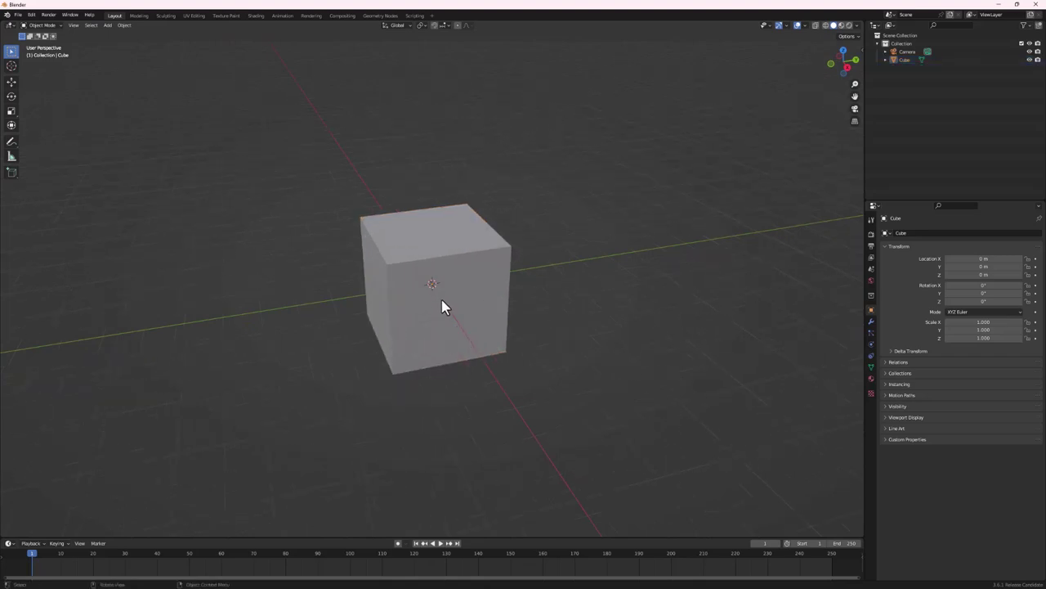
middle_drag(455, 337, 439, 331)
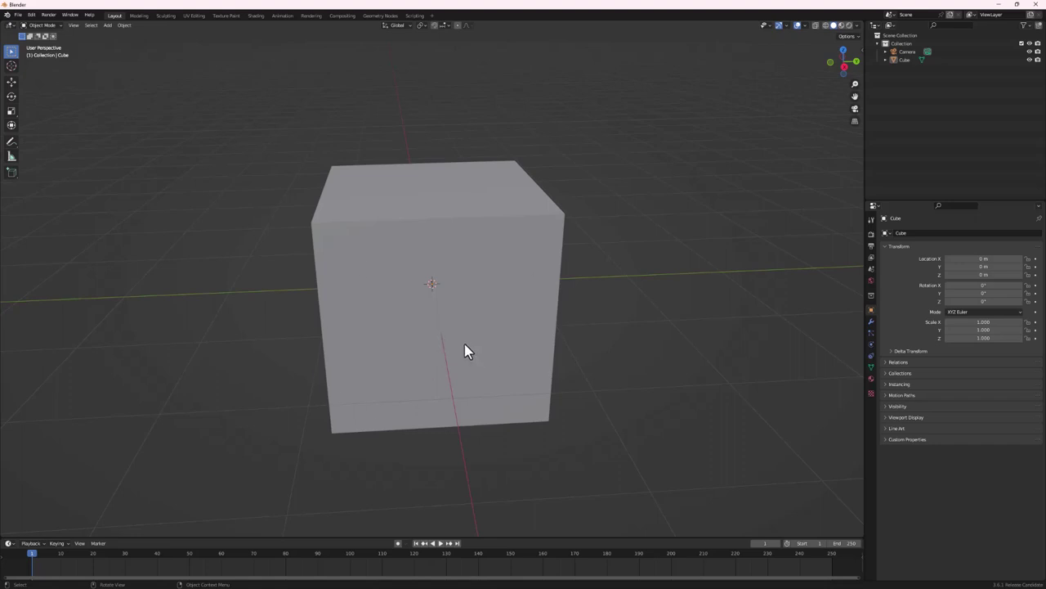
Enter Edit Mode on the cube and delete its front face in face selection mode
click(471, 323)
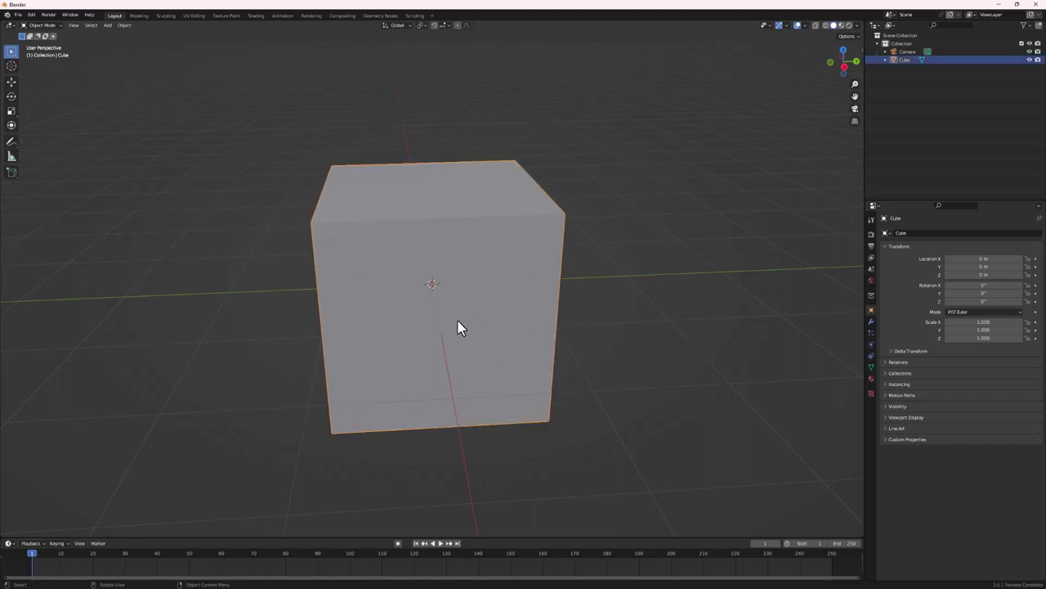
key(Tab)
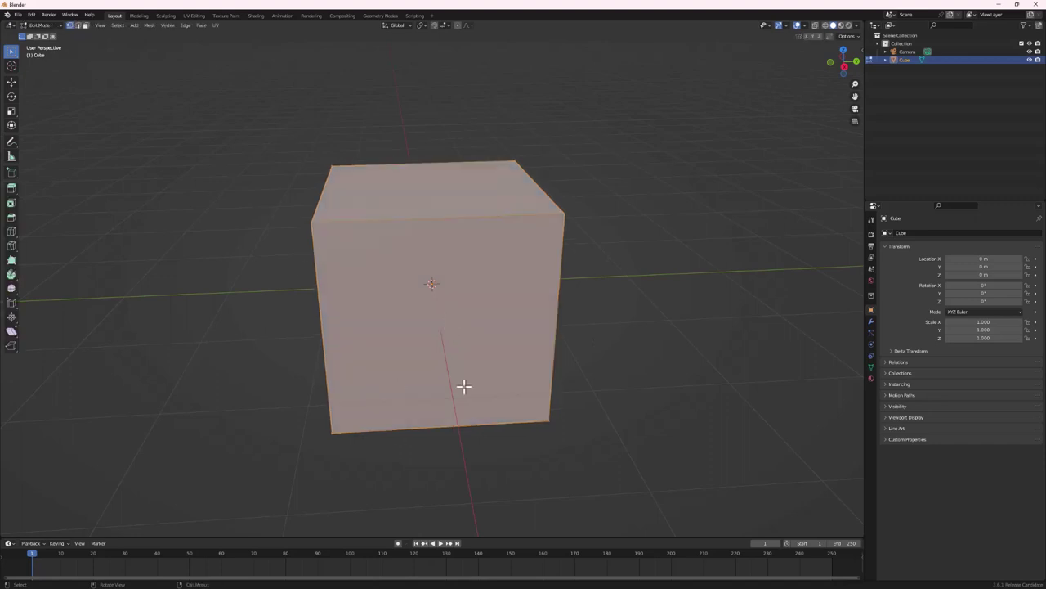
click(86, 26)
click(457, 279)
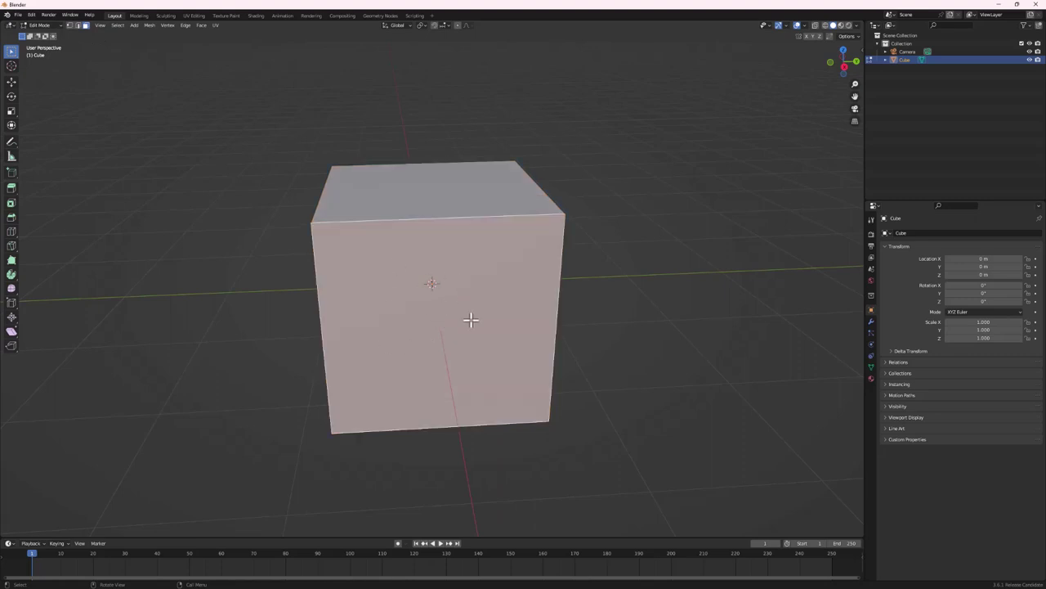
key(x)
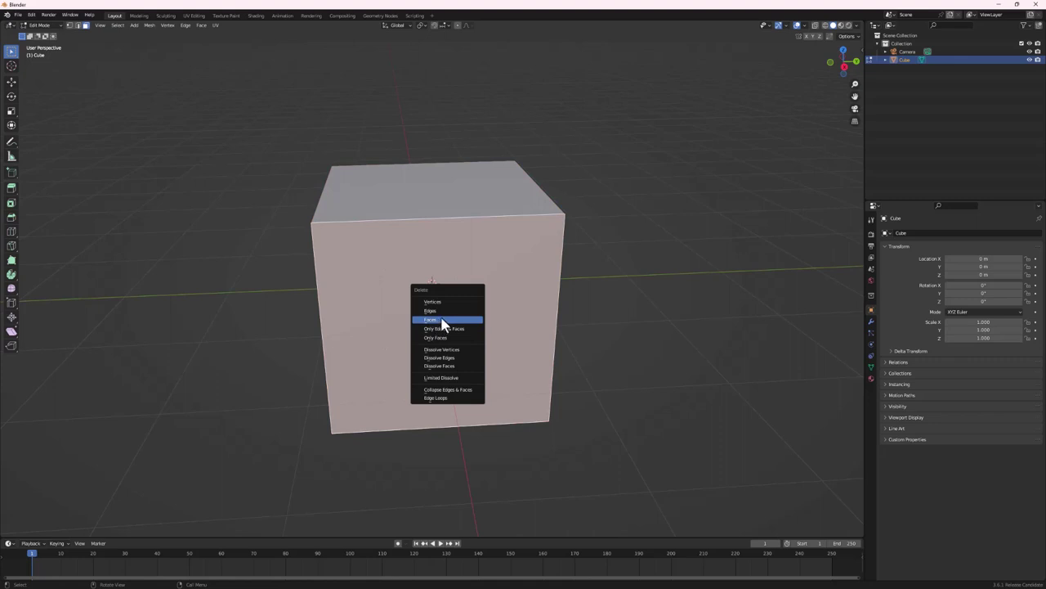
click(442, 319)
middle_drag(441, 318, 437, 233)
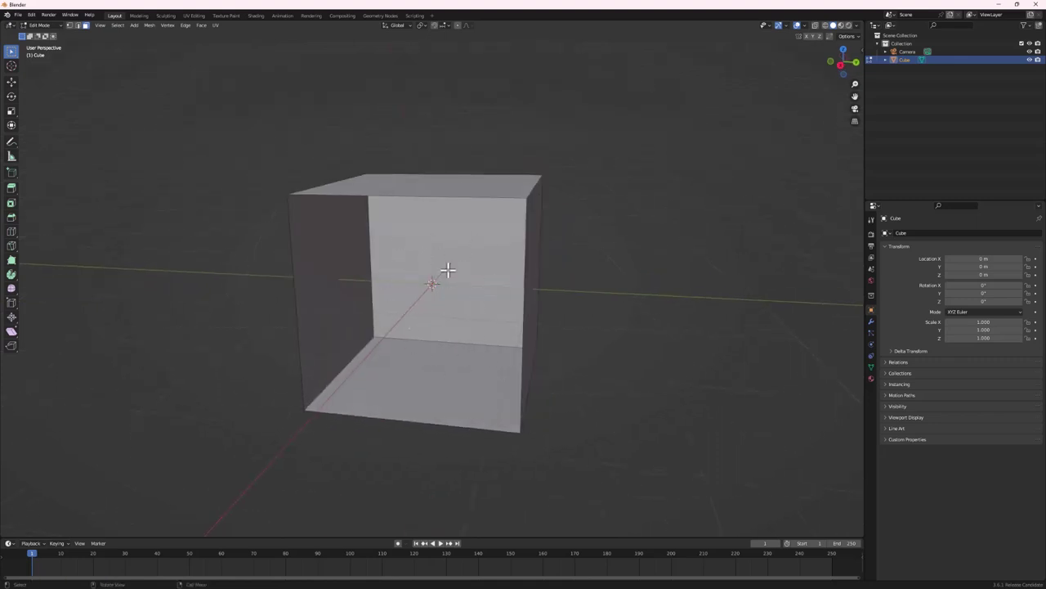
mouse_move(390, 304)
middle_down()
mouse_move(422, 281)
mouse_move(427, 312)
mouse_move(387, 303)
middle_up()
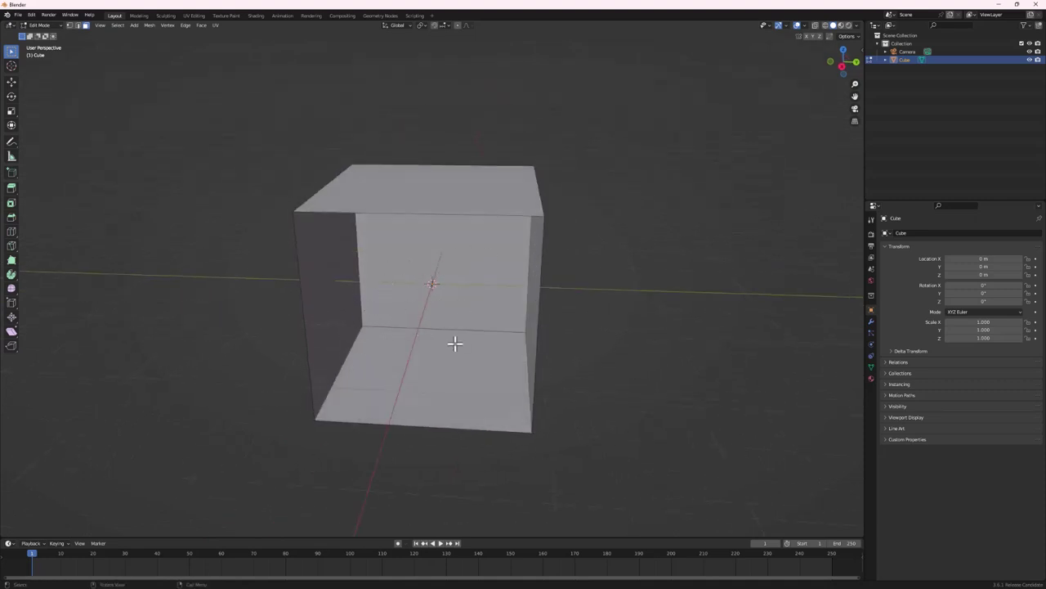
Extrude the edge loop around the cube's open front and scale it inward to about 0.87 to form a flat rim
scroll(453, 342, down, 3)
middle_drag(448, 319, 408, 264)
scroll(414, 269, up, 1)
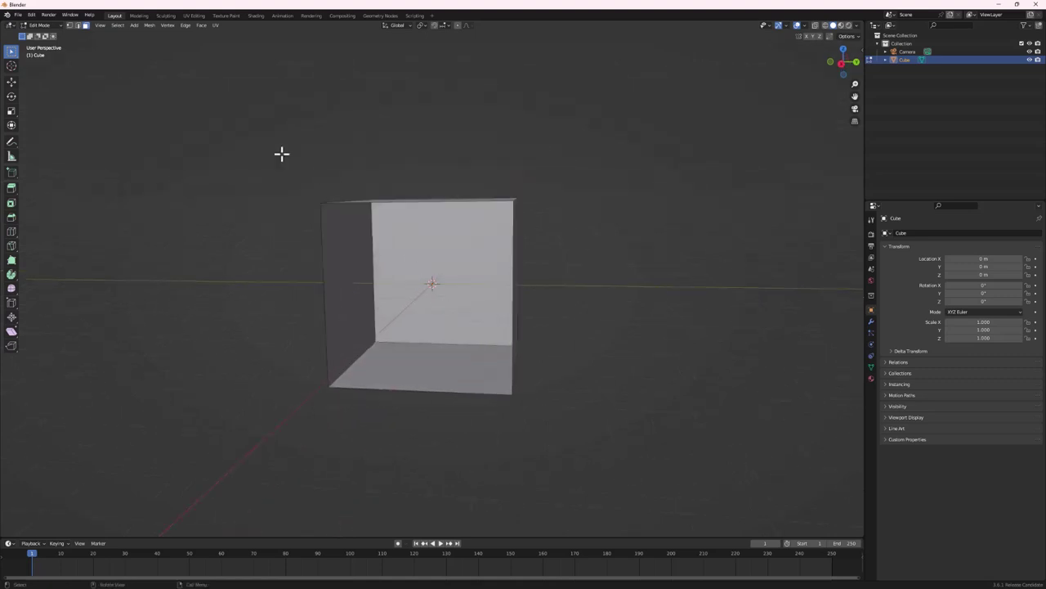
key(2)
mouse_move(364, 222)
middle_down()
mouse_move(388, 232)
mouse_move(379, 221)
middle_up()
click(378, 220)
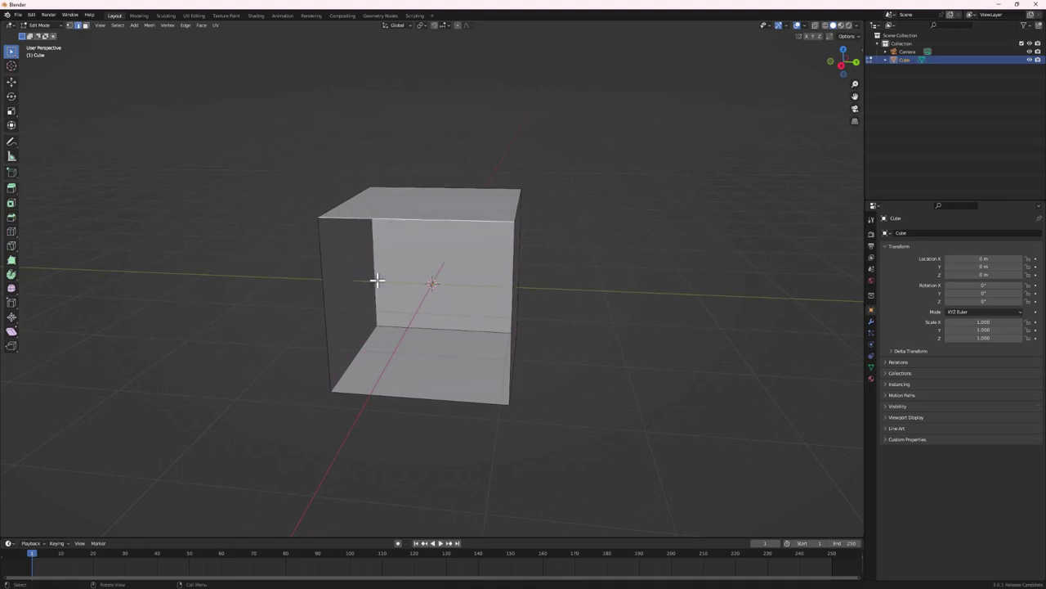
alt+click(327, 315)
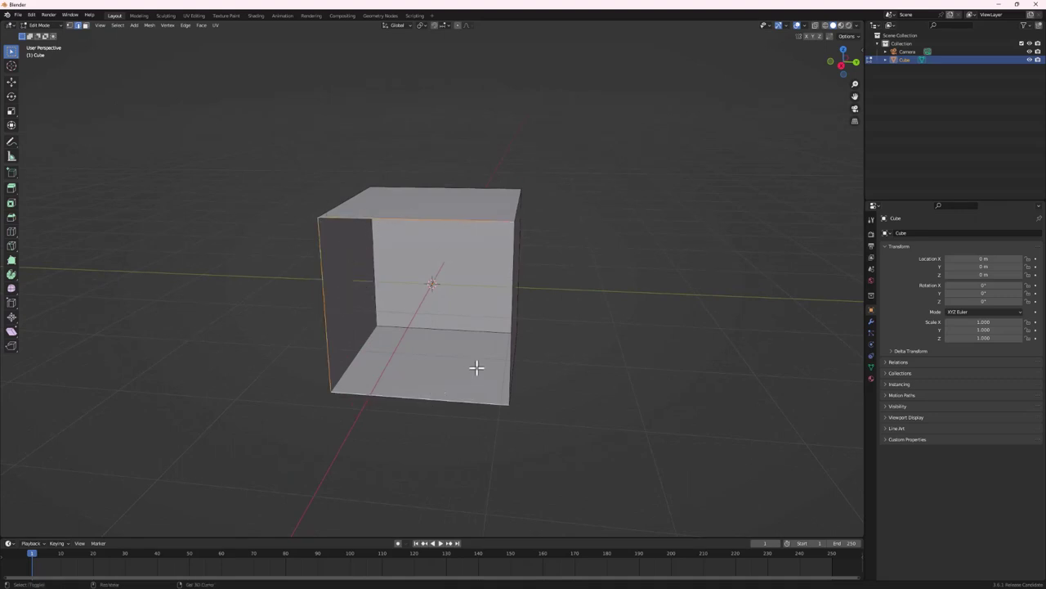
middle_drag(548, 335, 381, 194)
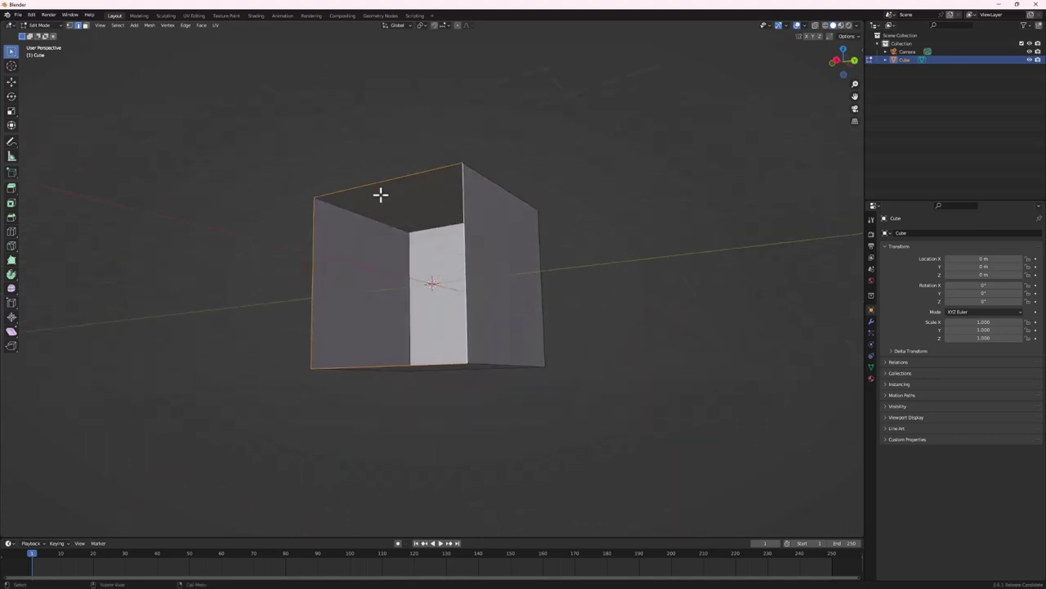
middle_drag(438, 210, 466, 261)
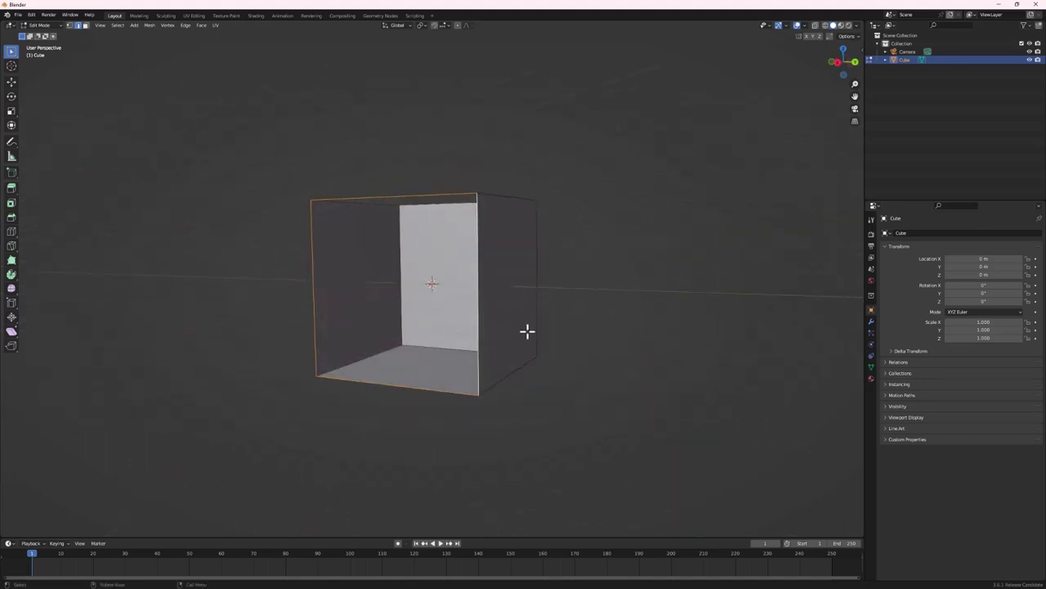
key(g)
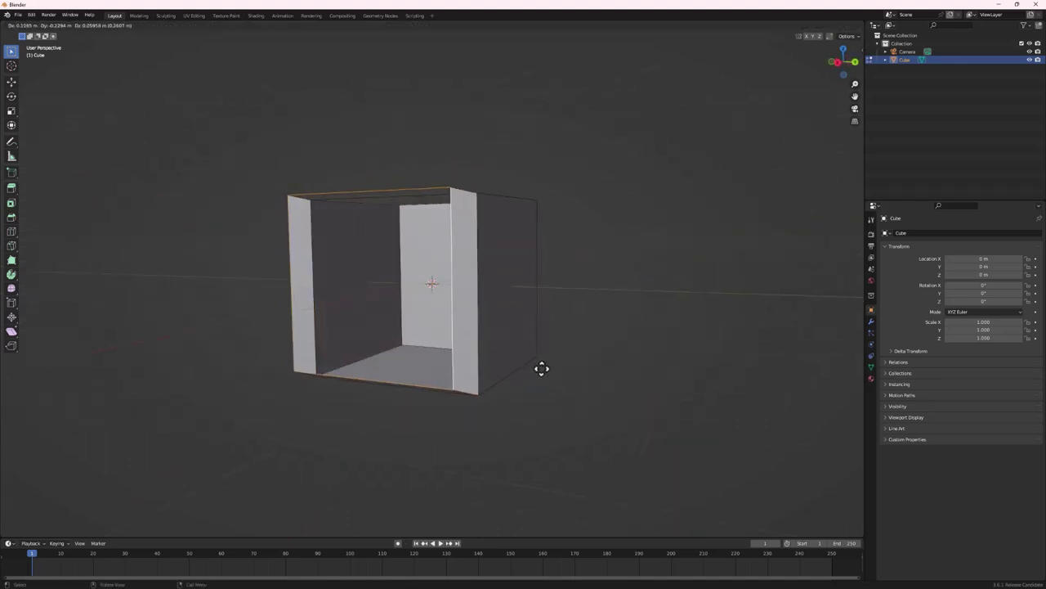
key(s)
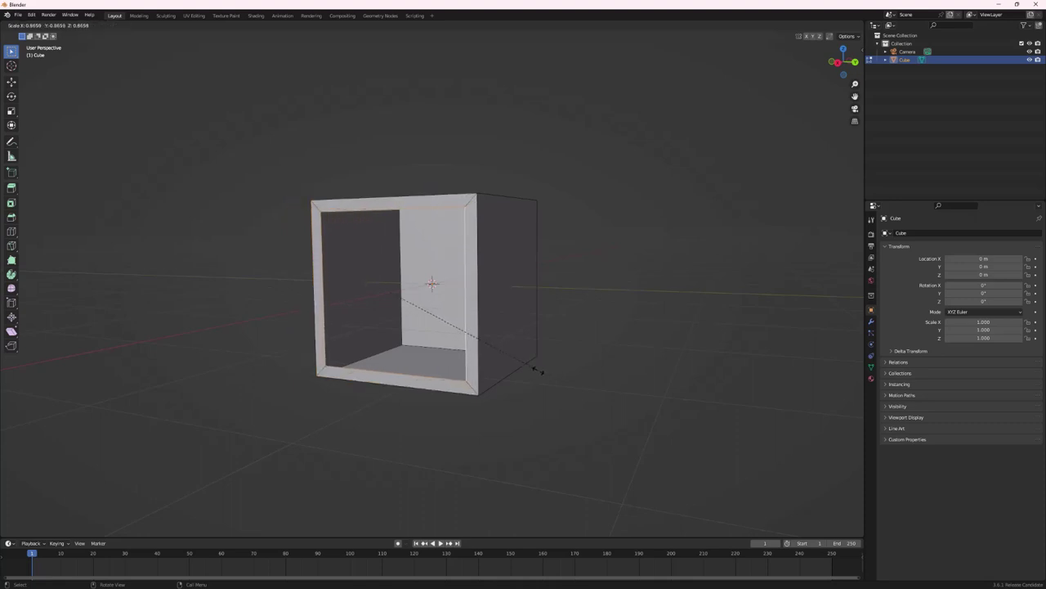
click(531, 371)
middle_drag(506, 367, 456, 323)
Extrude the rim's inner edge loop slightly into the cube along X, and extrude it again scaled inward to about 0.94
key(g)
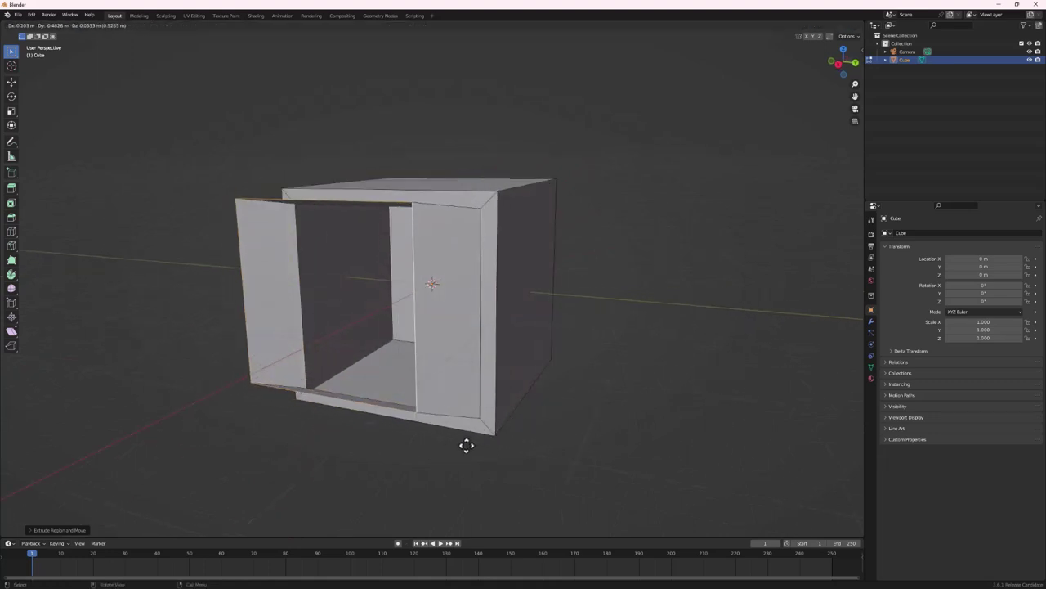
key(x)
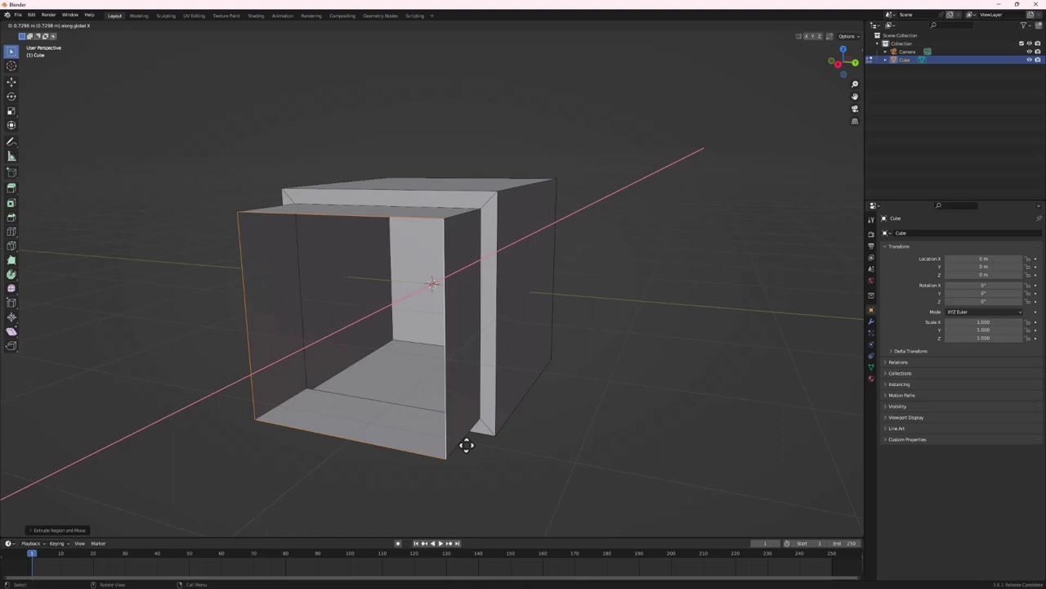
right_click(509, 397)
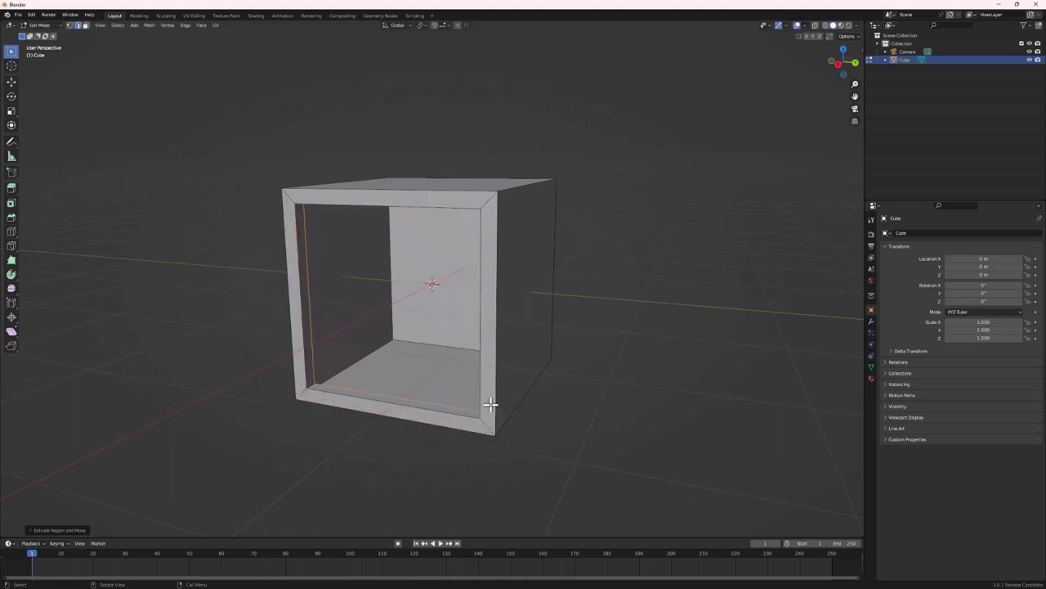
middle_drag(488, 409, 437, 405)
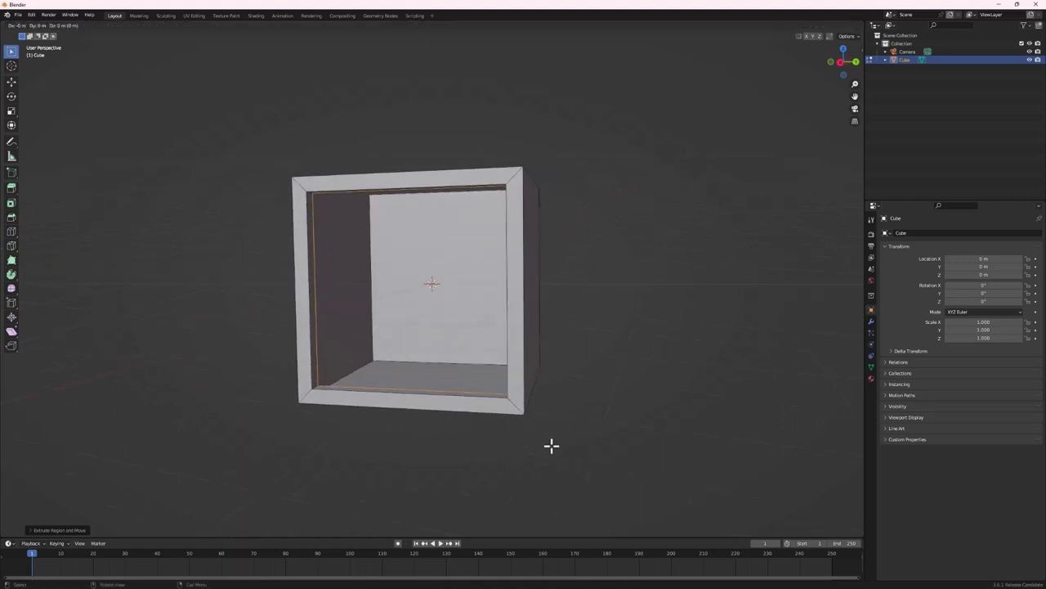
key(s)
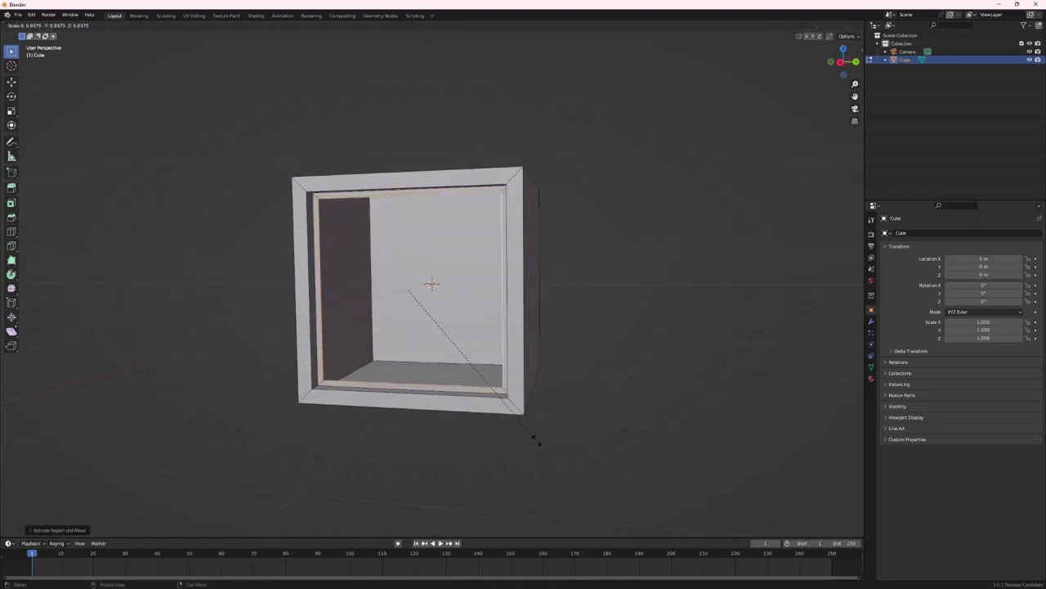
click(533, 437)
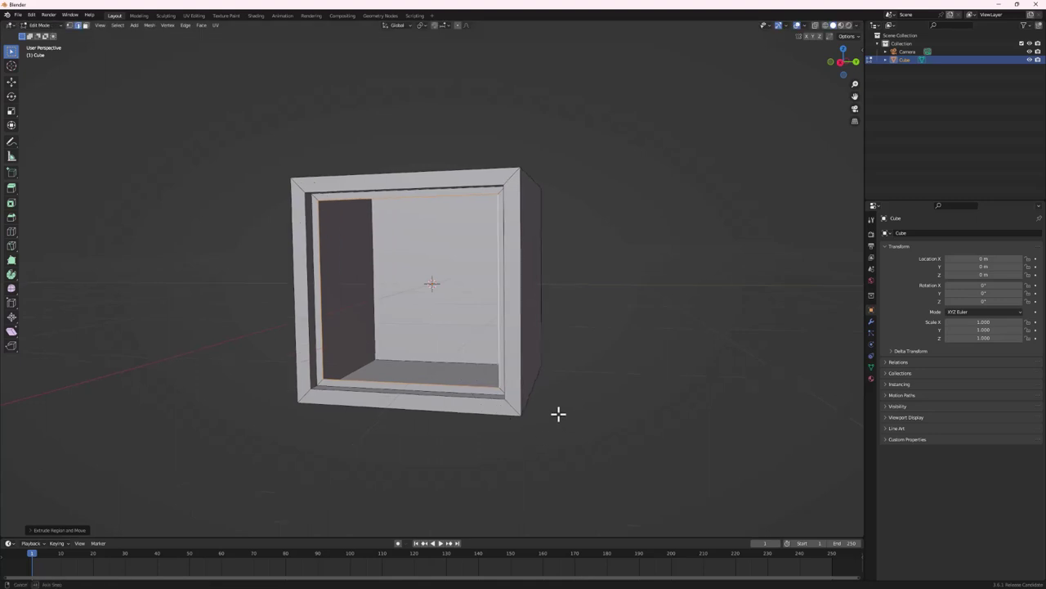
Extrude the innermost edge loop along X deep into the cube to form the inner walls
middle_drag(558, 414, 514, 434)
key(e)
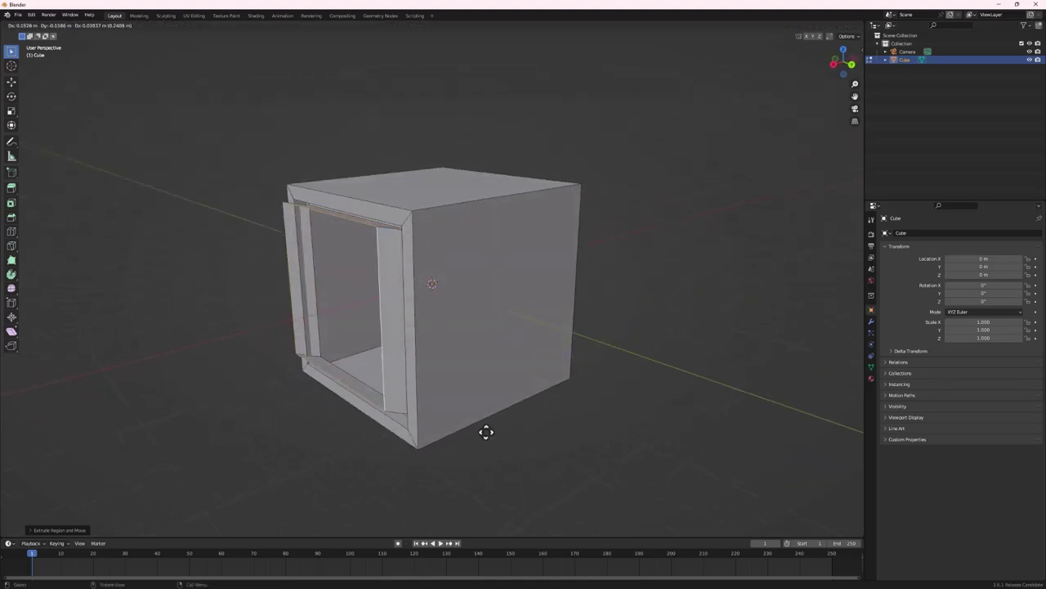
key(x)
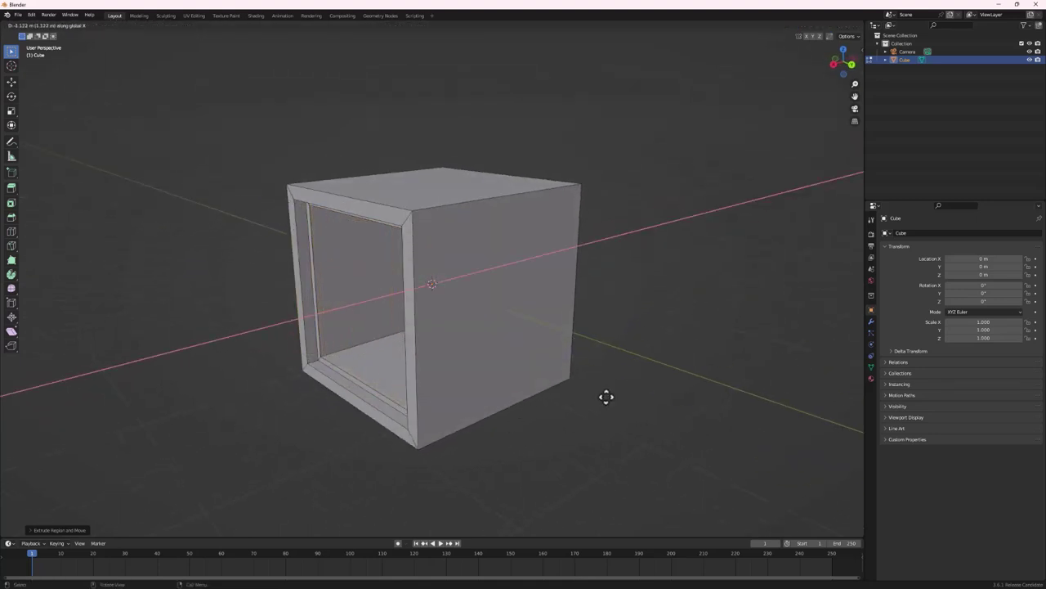
click(621, 385)
middle_drag(586, 418, 556, 413)
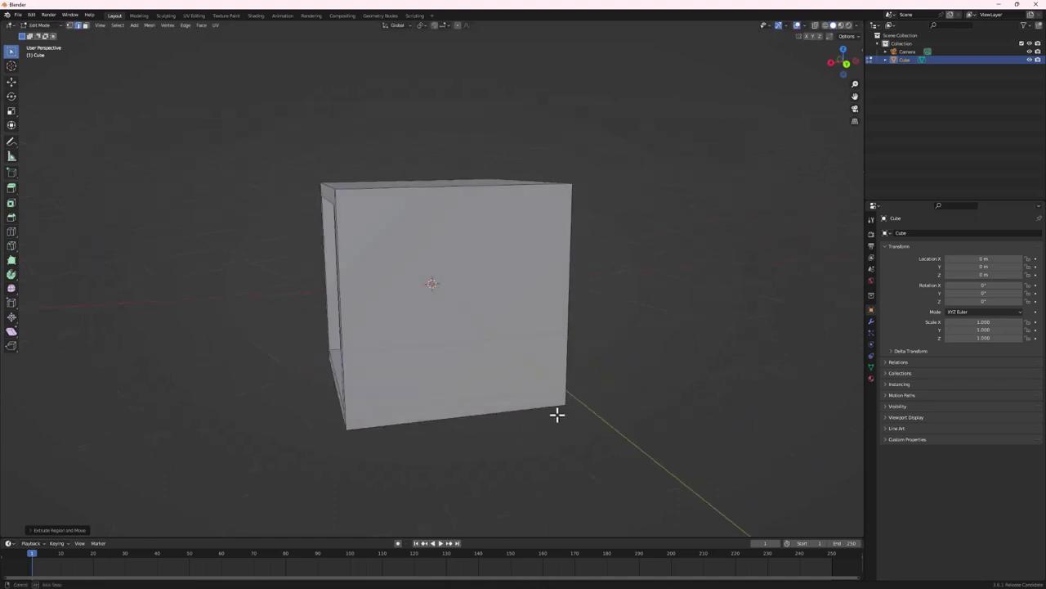
Switch the viewport to wireframe and extrude the inner walls' rear edge loop about 0.32 m further along X toward the back wall
click(826, 25)
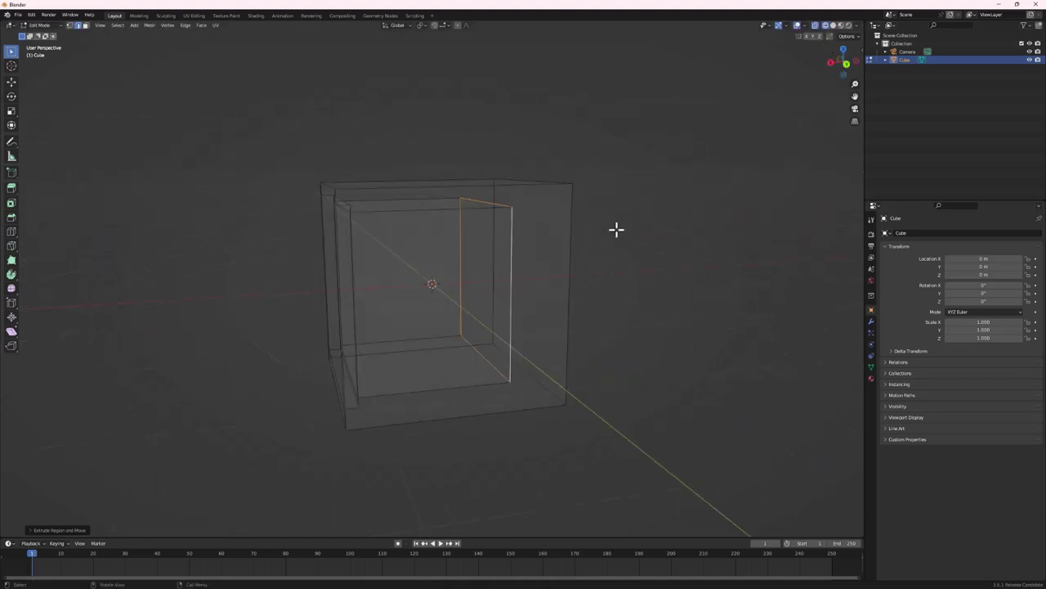
middle_drag(524, 327, 536, 320)
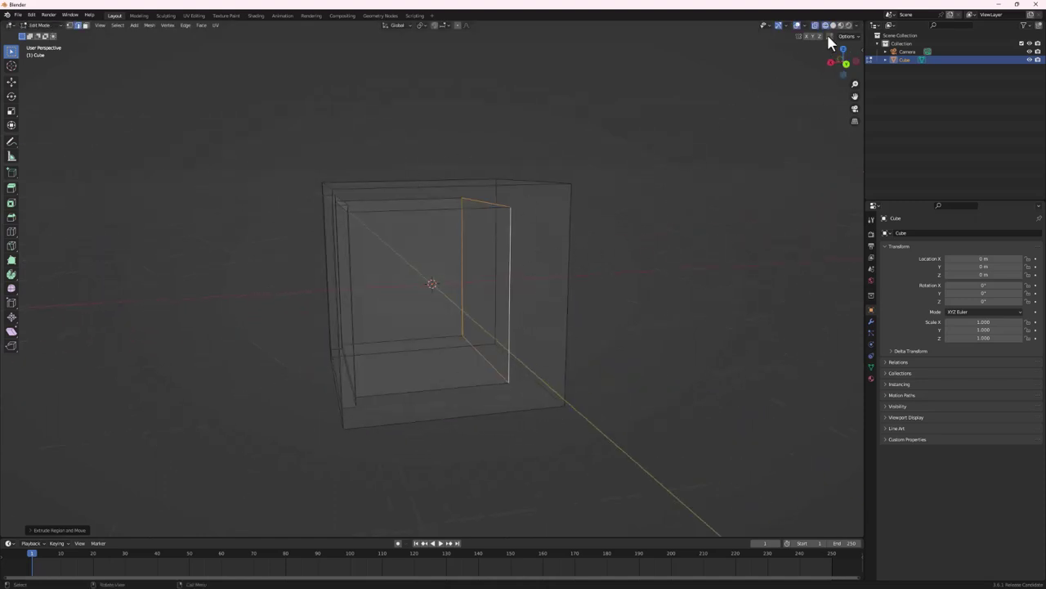
middle_drag(499, 267, 514, 314)
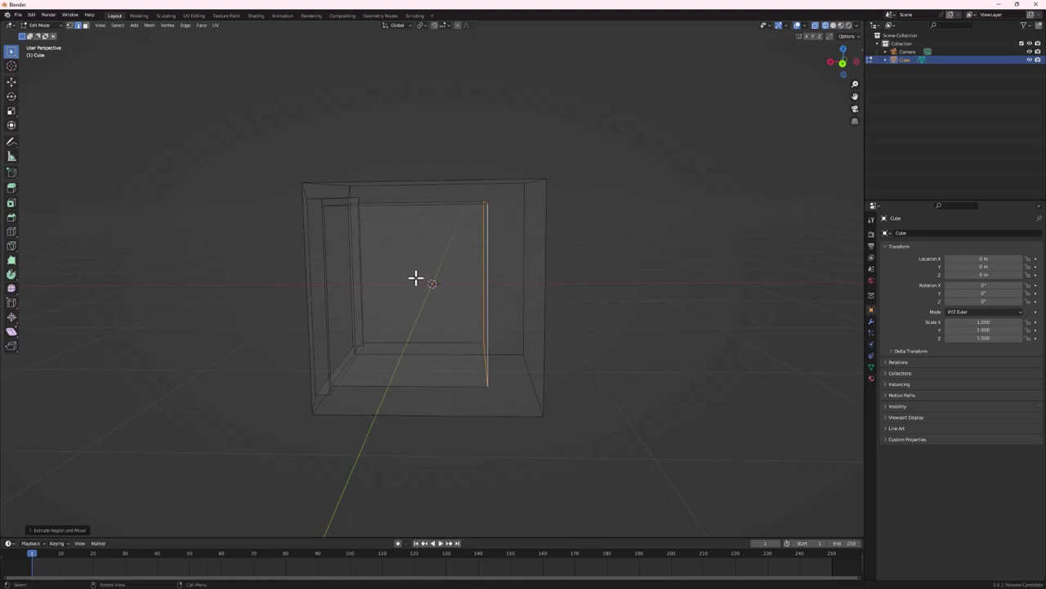
mouse_move(415, 278)
middle_down()
mouse_move(542, 273)
mouse_move(388, 283)
mouse_move(444, 285)
mouse_move(434, 280)
middle_up()
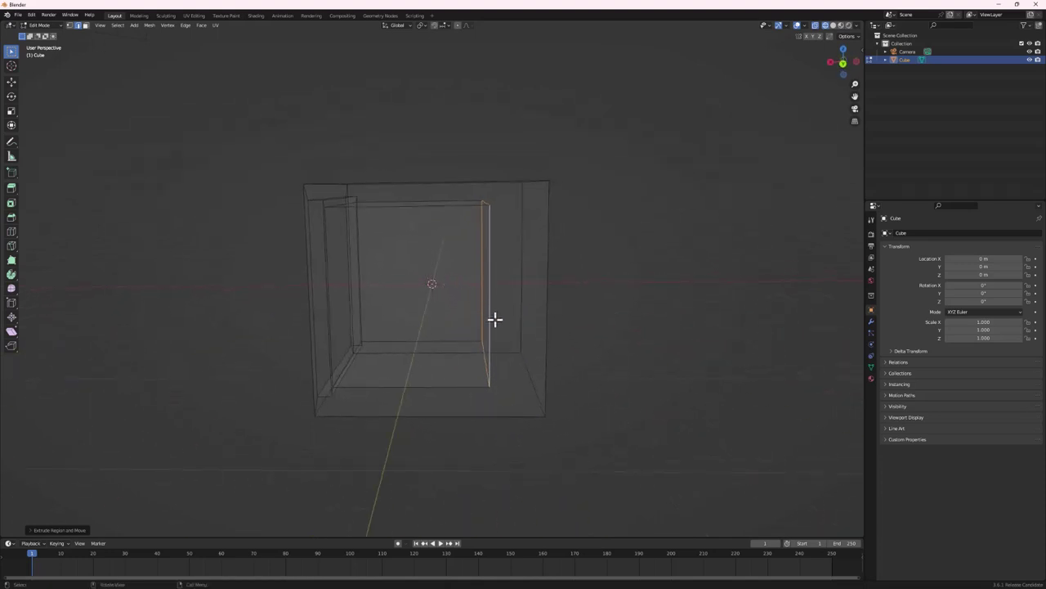
key(e)
key(z)
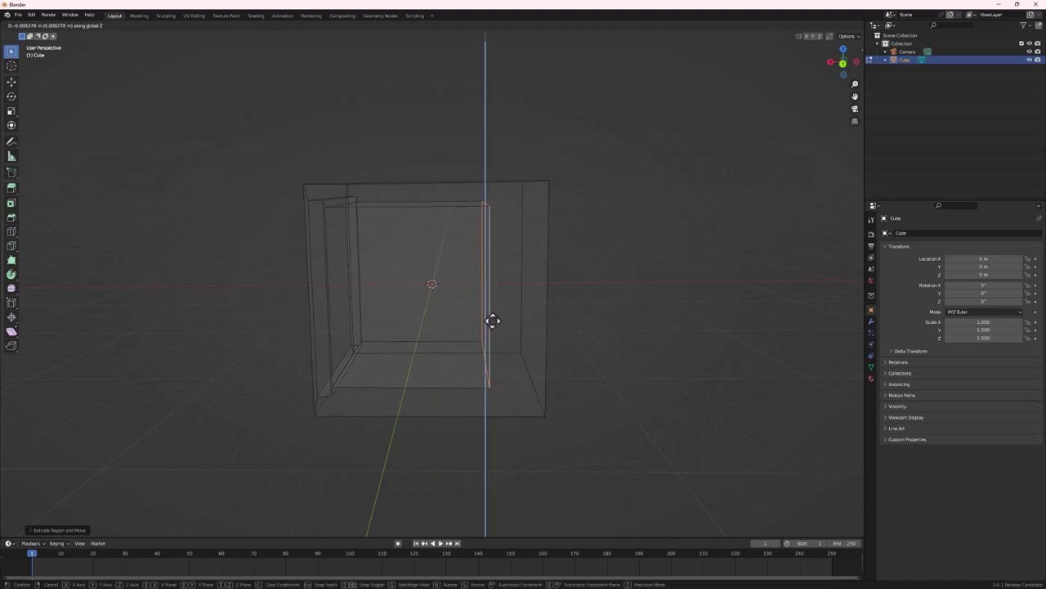
key(x)
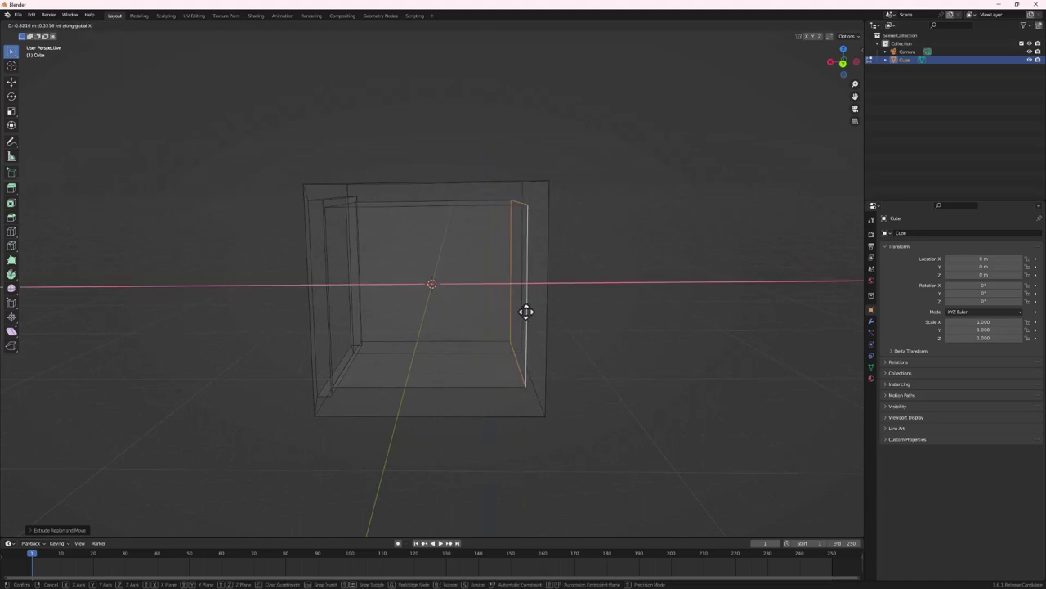
click(523, 310)
Fill the rear edge loop of the inner walls with a face and return the viewport to solid shading
middle_drag(523, 310, 490, 327)
click(487, 305)
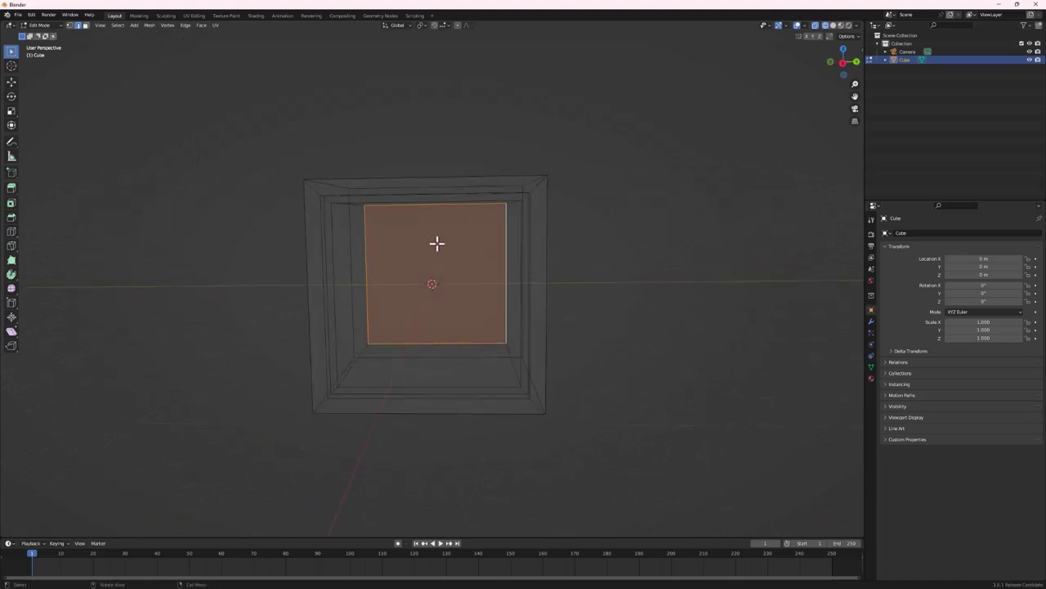
click(833, 25)
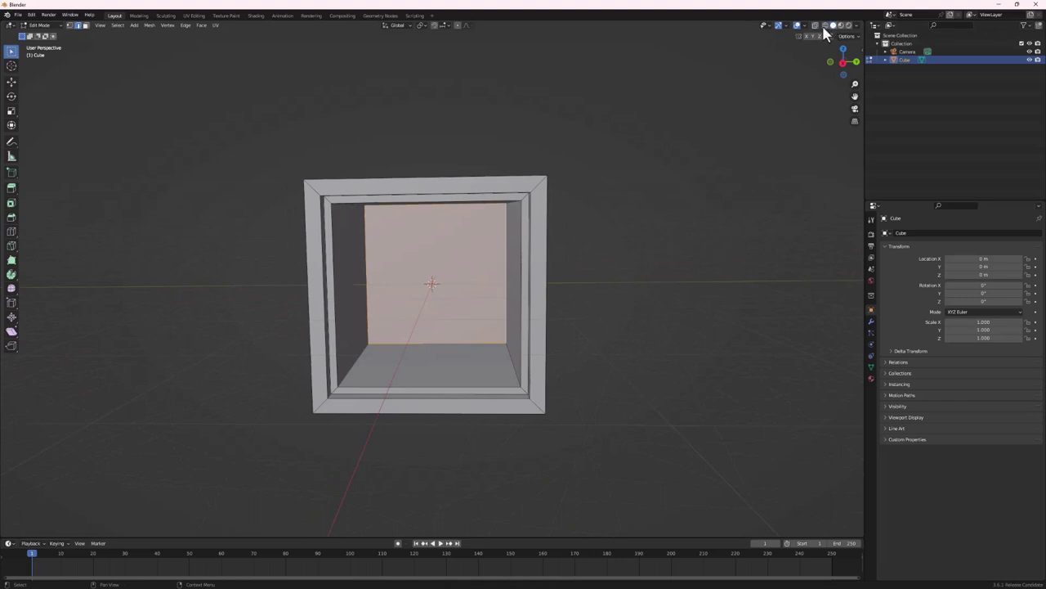
Deselect the back face and add three evenly spaced loop cuts across the box's width, running over the roof, back wall and floor
scroll(526, 236, down, 1)
mouse_move(525, 237)
middle_down()
mouse_move(537, 217)
mouse_move(528, 250)
middle_up()
scroll(478, 283, up, 4)
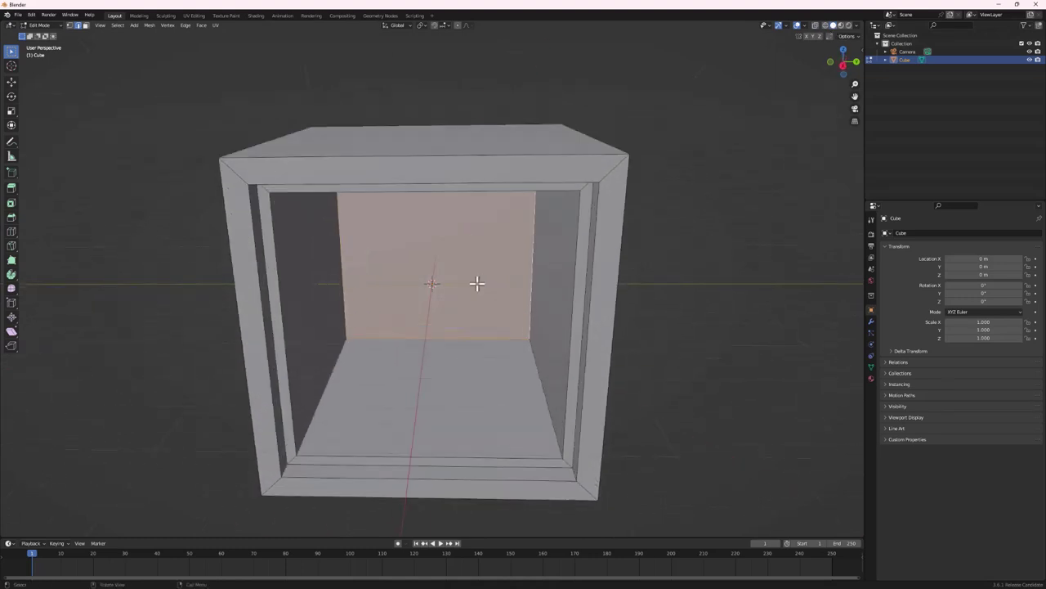
scroll(482, 295, down, 3)
click(612, 236)
middle_drag(454, 268, 374, 358)
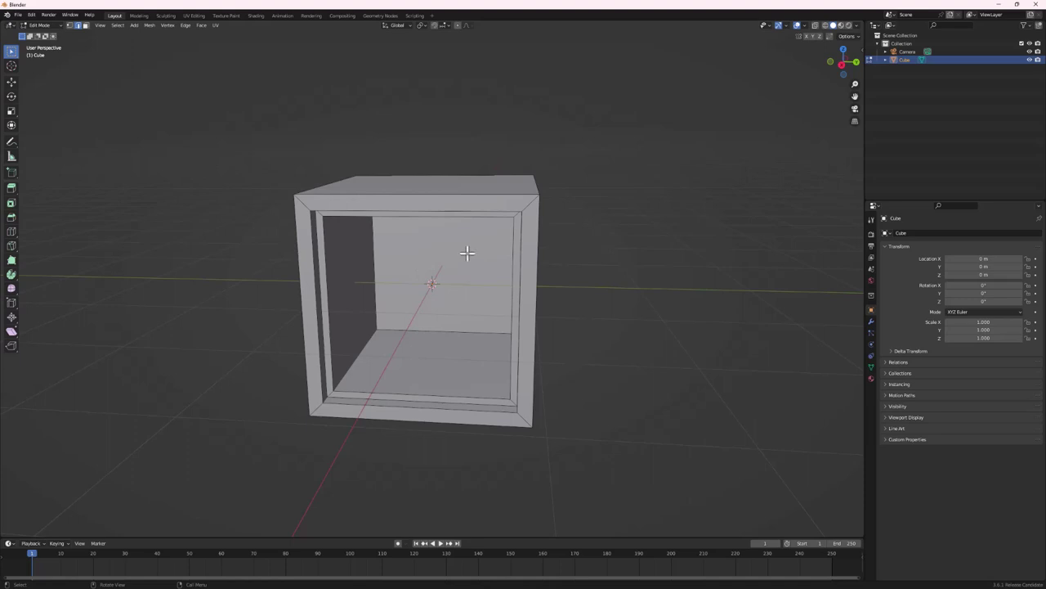
key(ctrl+r)
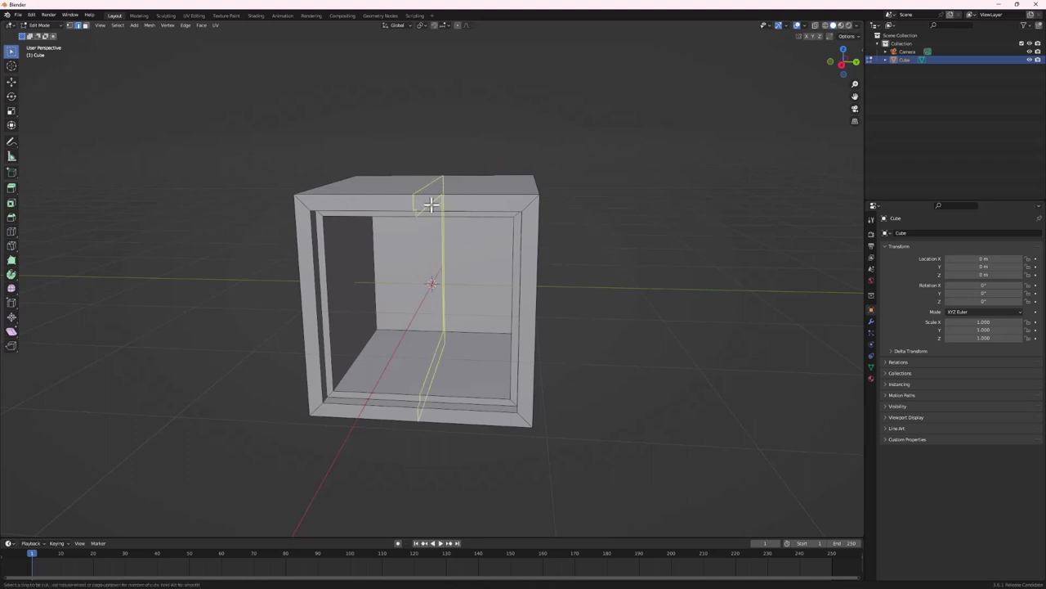
scroll(431, 205, up, 1)
scroll(431, 204, up, 3)
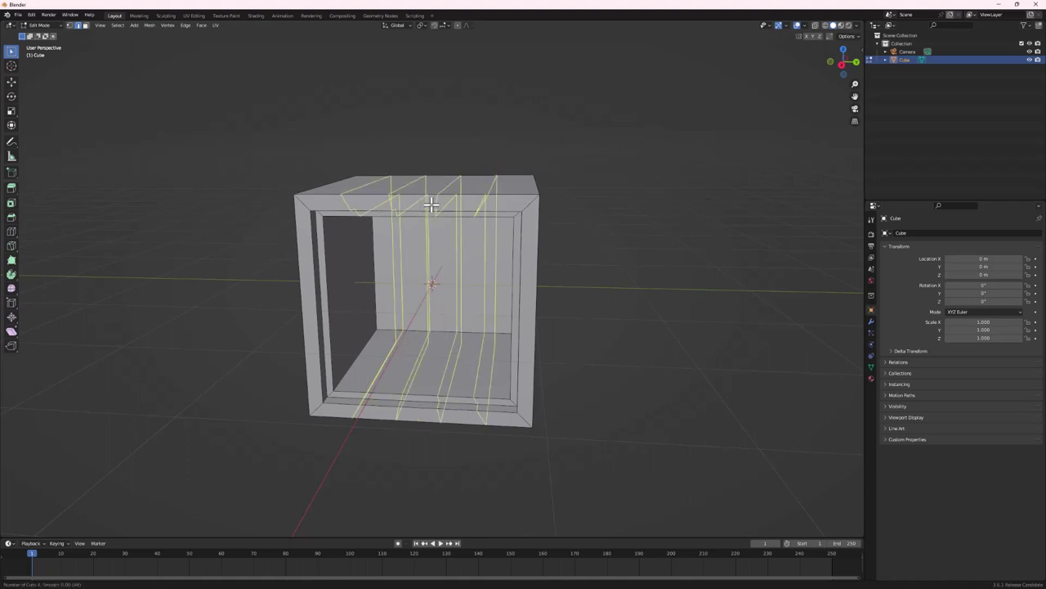
scroll(429, 206, down, 2)
scroll(428, 208, down, 1)
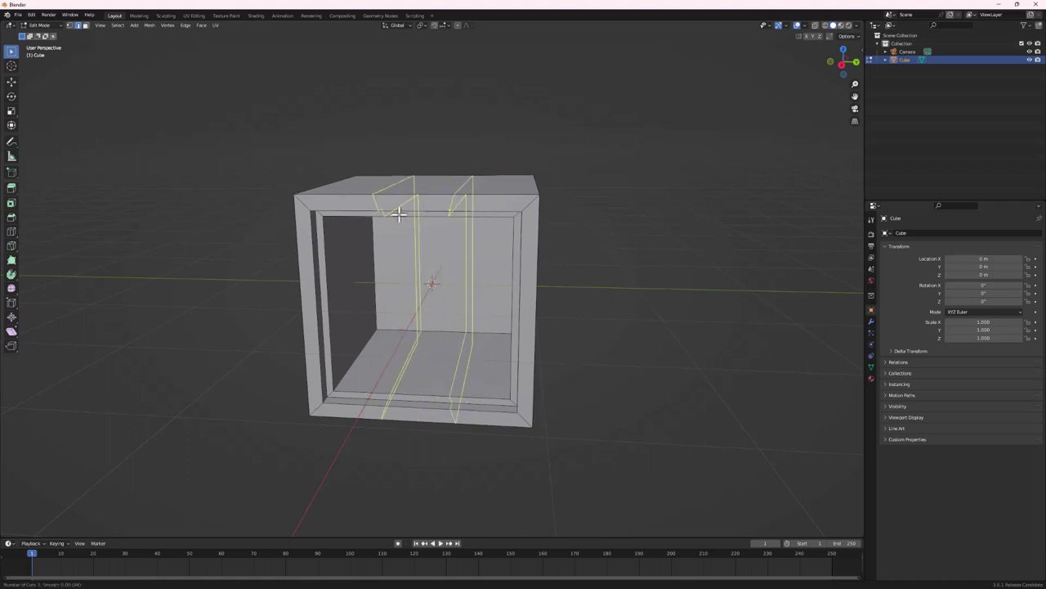
scroll(430, 211, up, 3)
scroll(430, 211, down, 2)
click(445, 210)
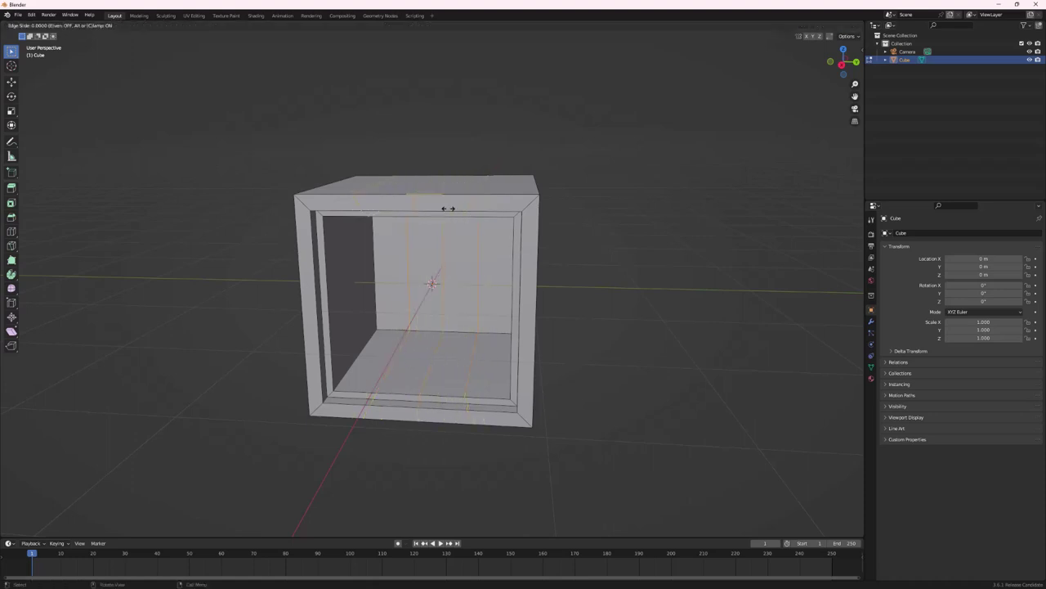
click(448, 209)
Add three evenly spaced loop cuts along the box's depth, running around its outer roof, sides and floor
middle_drag(485, 211, 414, 237)
key(ctrl+r)
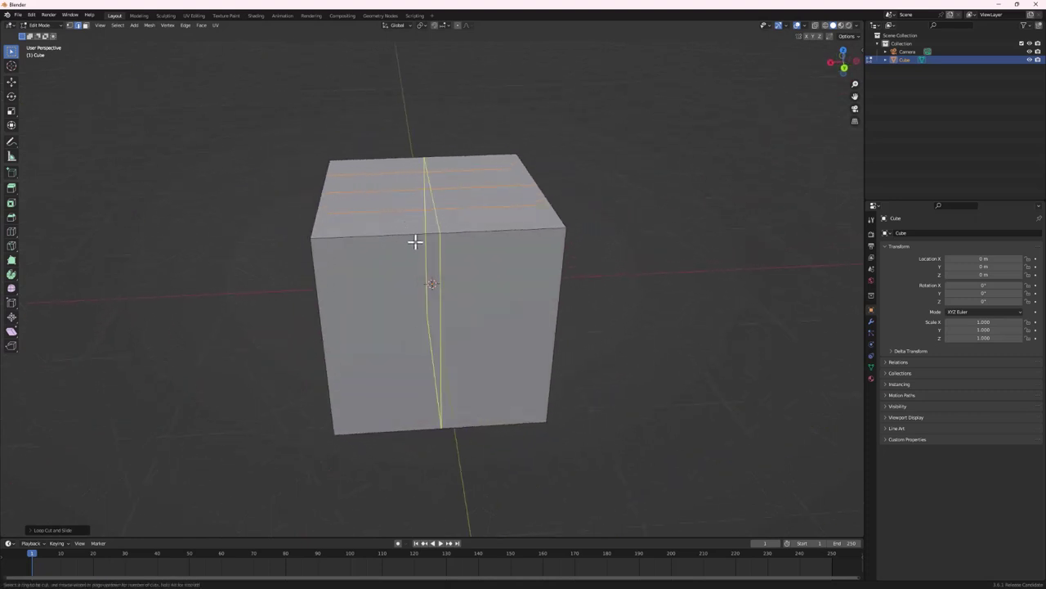
scroll(415, 242, up, 1)
click(415, 242)
click(406, 264)
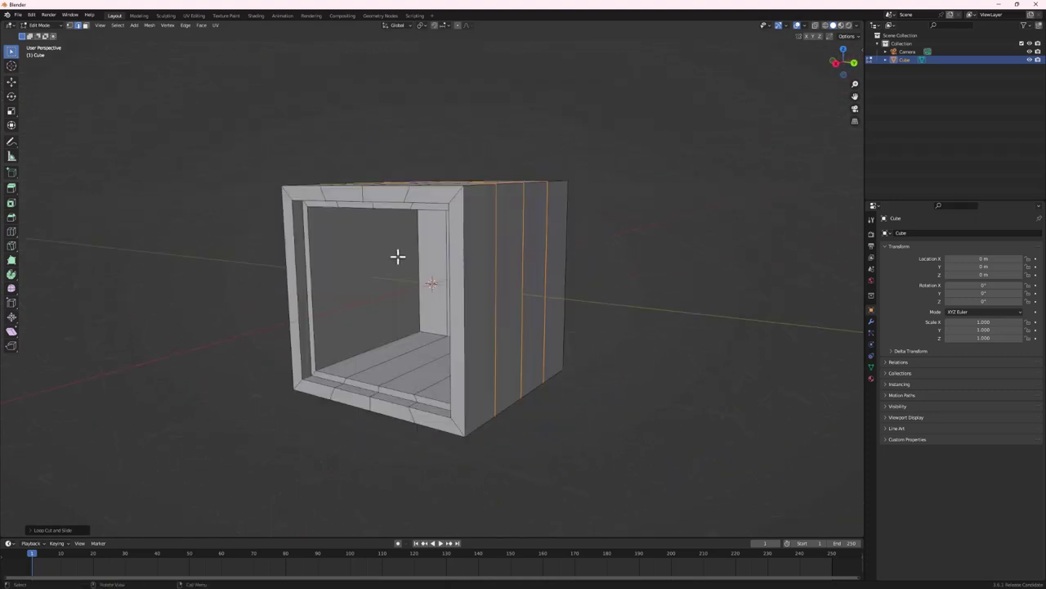
Add three evenly spaced horizontal loop cuts over the box's height, running around the inner and outer walls
key(ctrl+r)
scroll(461, 285, up, 2)
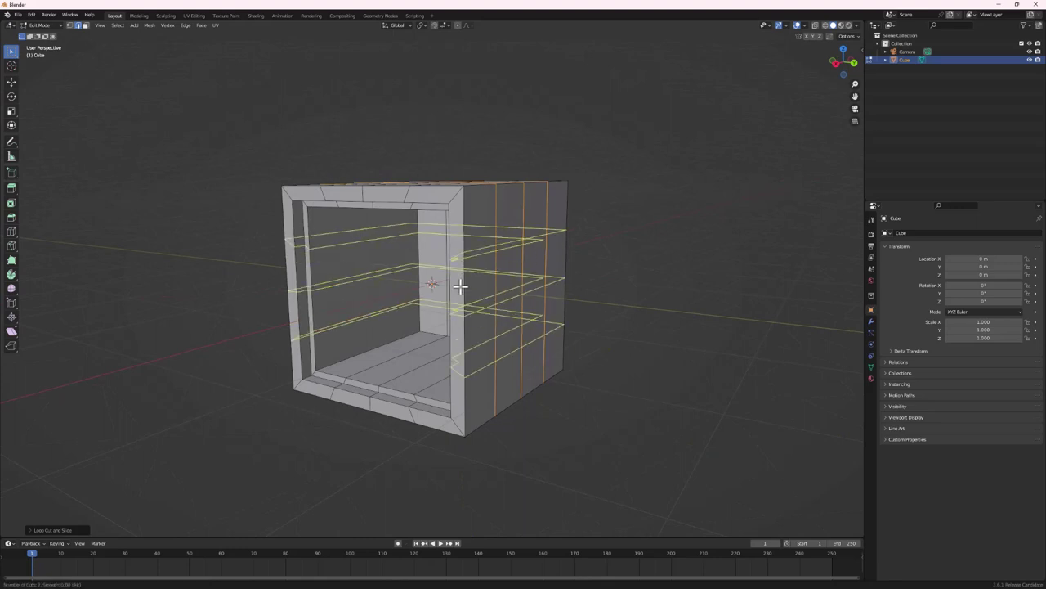
click(459, 286)
click(459, 286)
mouse_move(506, 324)
middle_down()
mouse_move(518, 310)
mouse_move(518, 320)
middle_up()
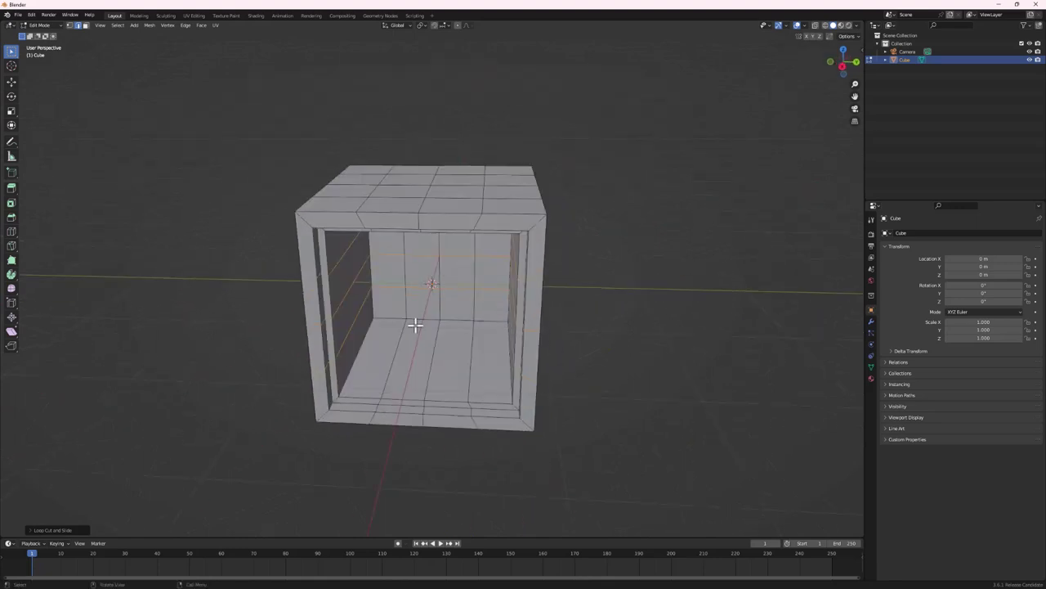
Switch to Object Mode, add a level 2 Subdivision modifier to the box, and shade it smooth
key(Tab)
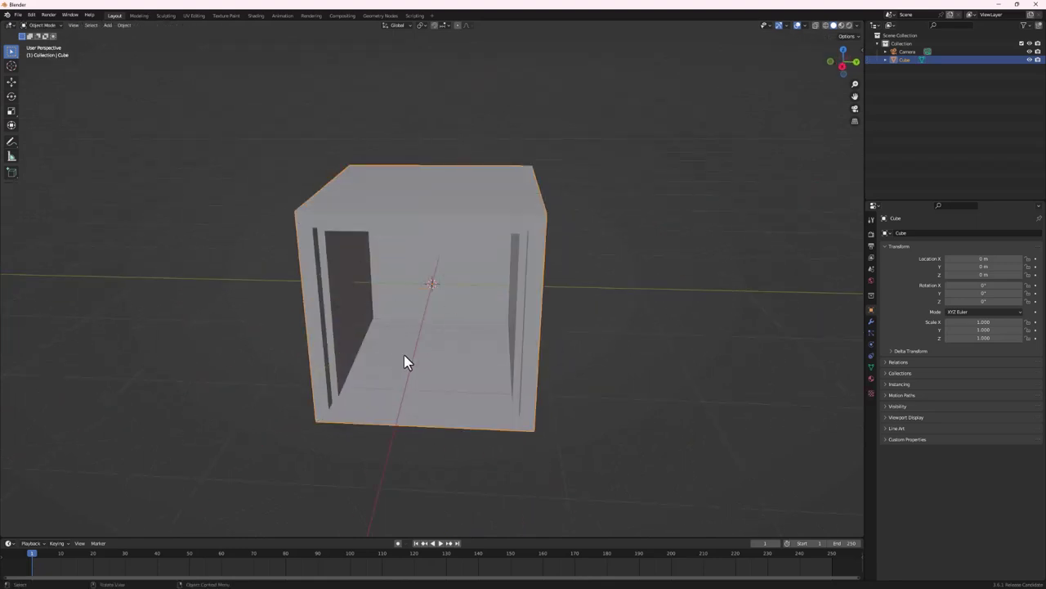
key(ctrl+2)
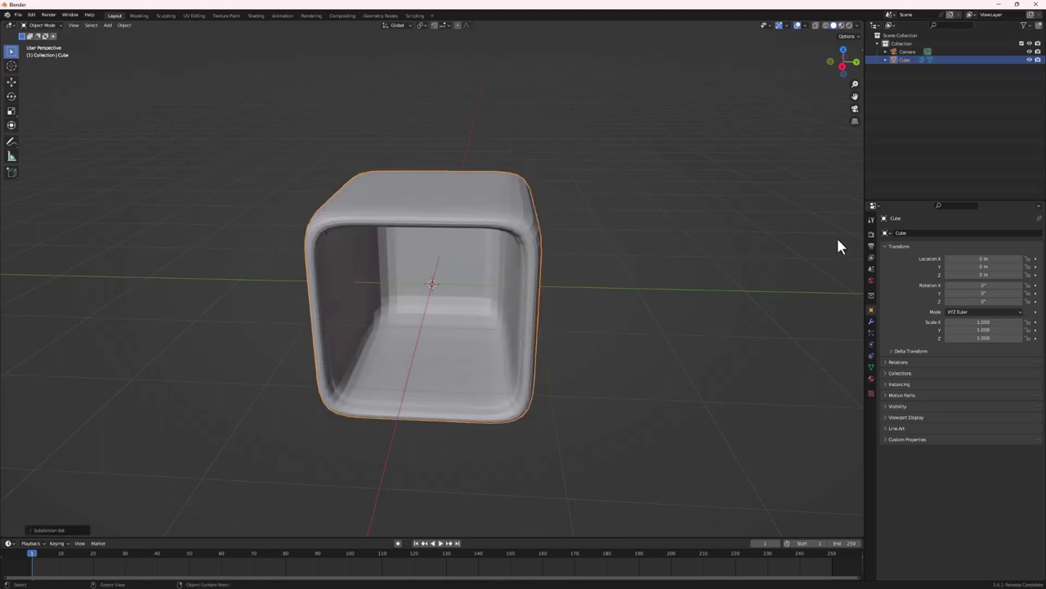
click(871, 321)
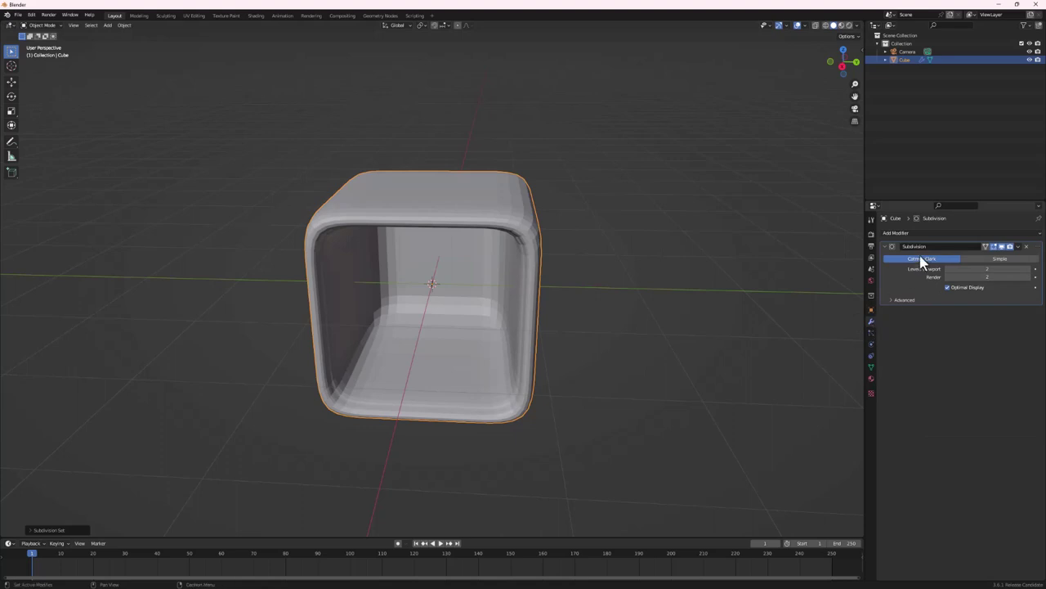
click(904, 234)
middle_drag(660, 335, 885, 304)
right_click(421, 229)
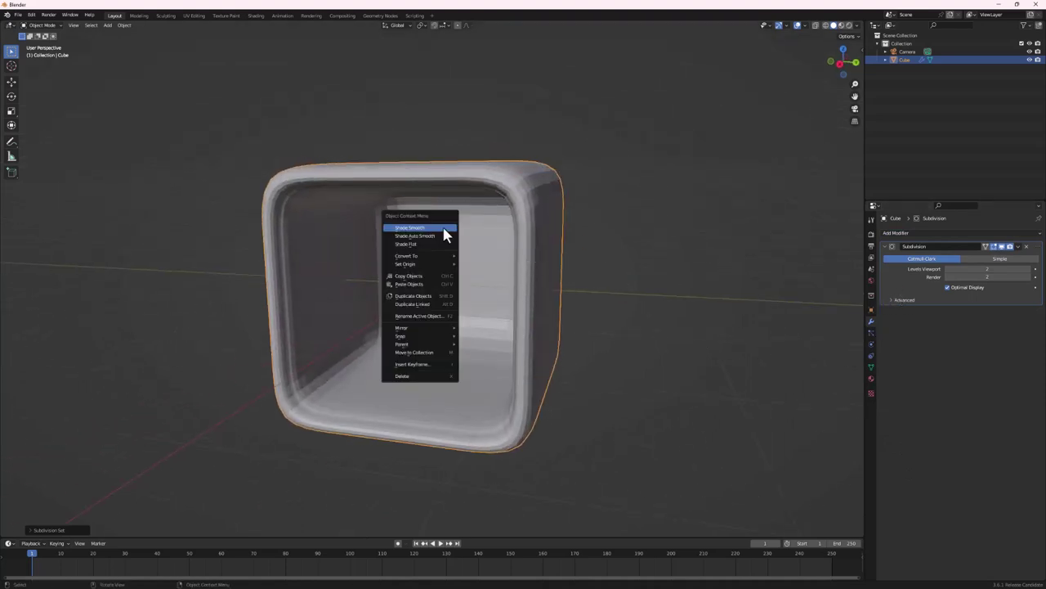
click(445, 233)
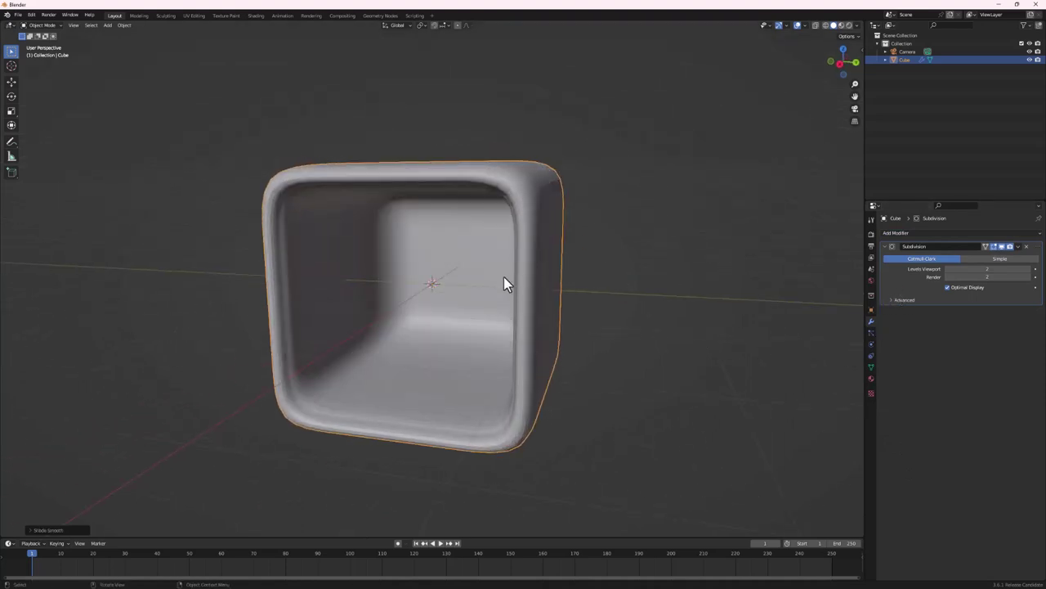
In Edit Mode, add a loop cut around the outer walls and slide it by about -0.87 toward the front rim
middle_drag(503, 282, 385, 260)
key(Tab)
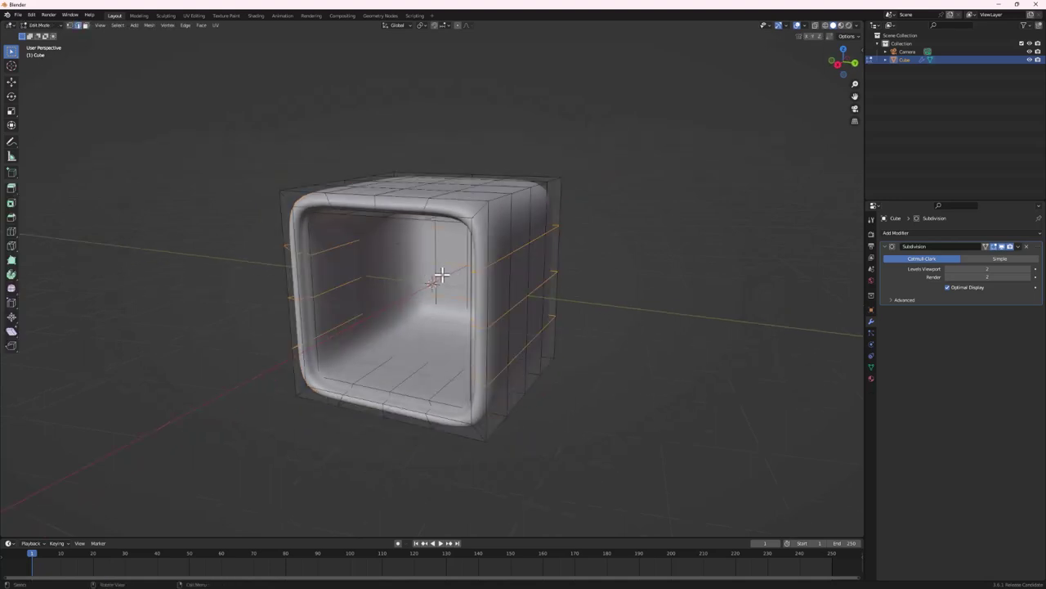
middle_drag(308, 306, 318, 237)
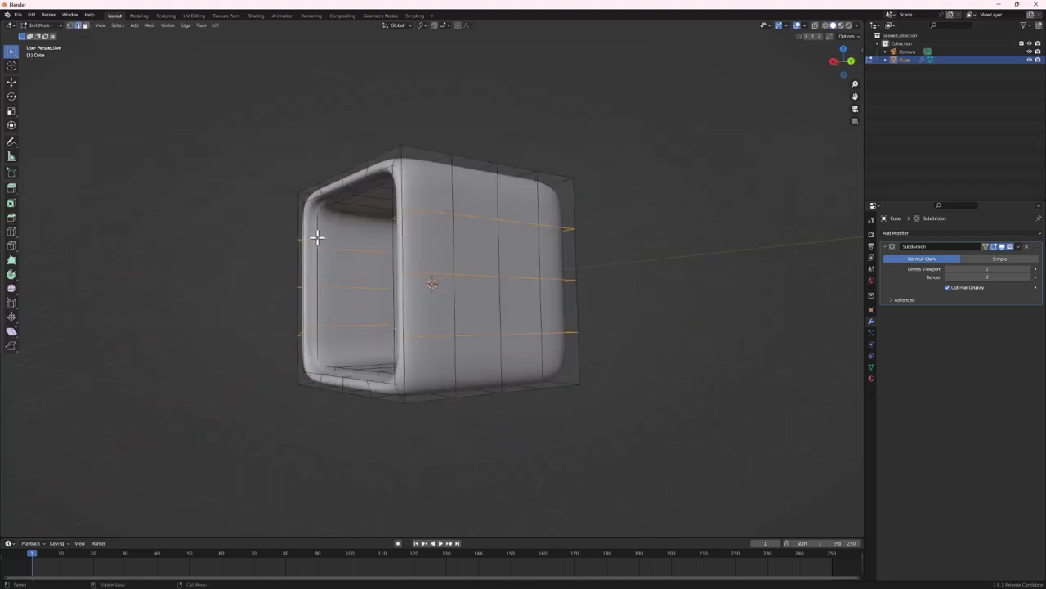
scroll(378, 295, up, 1)
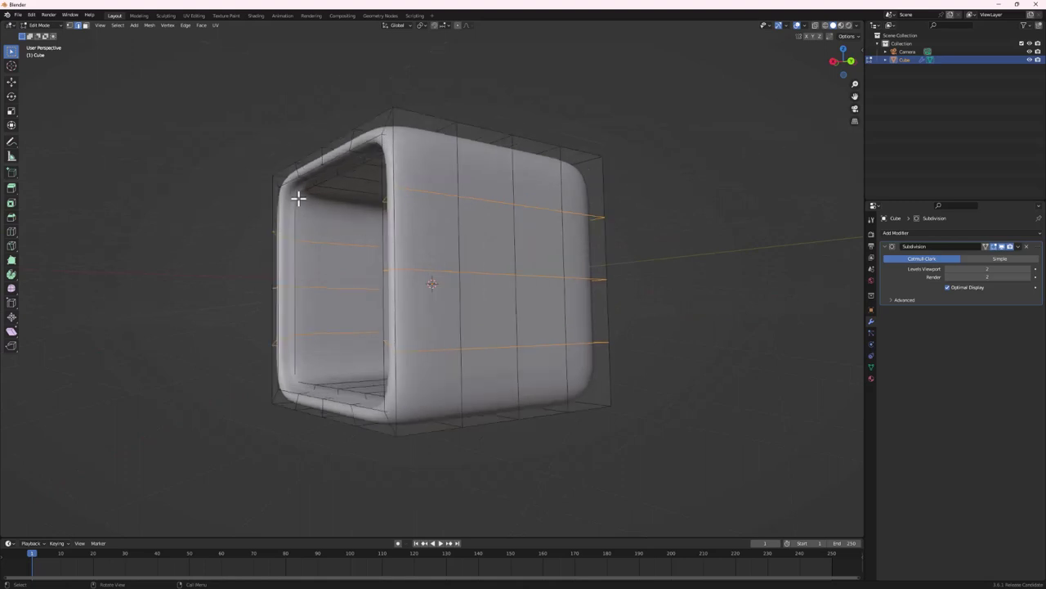
middle_drag(286, 201, 413, 189)
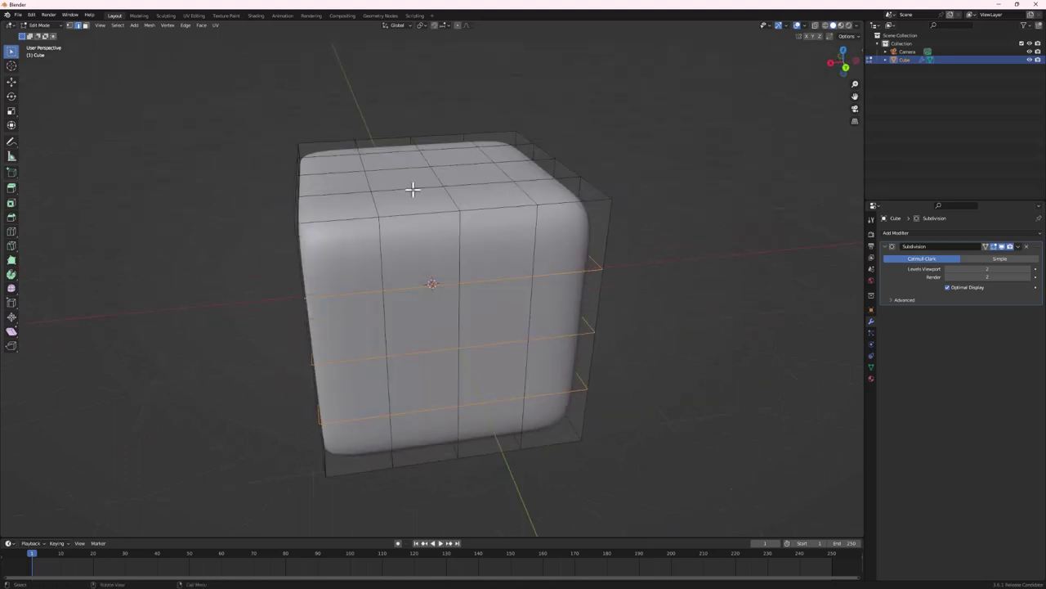
key(ctrl+r)
click(308, 219)
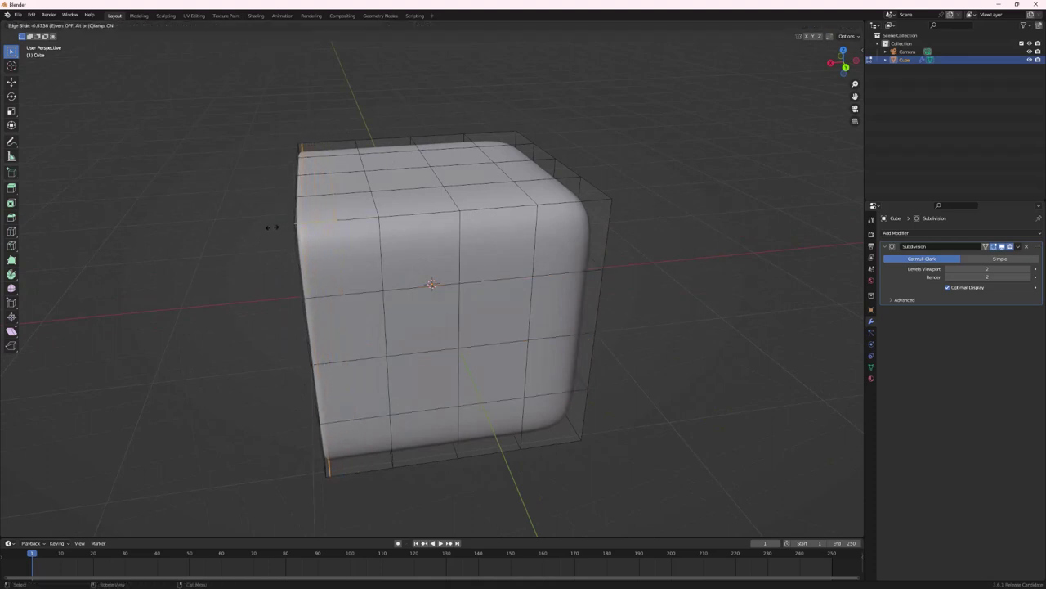
click(271, 227)
middle_drag(306, 259, 327, 249)
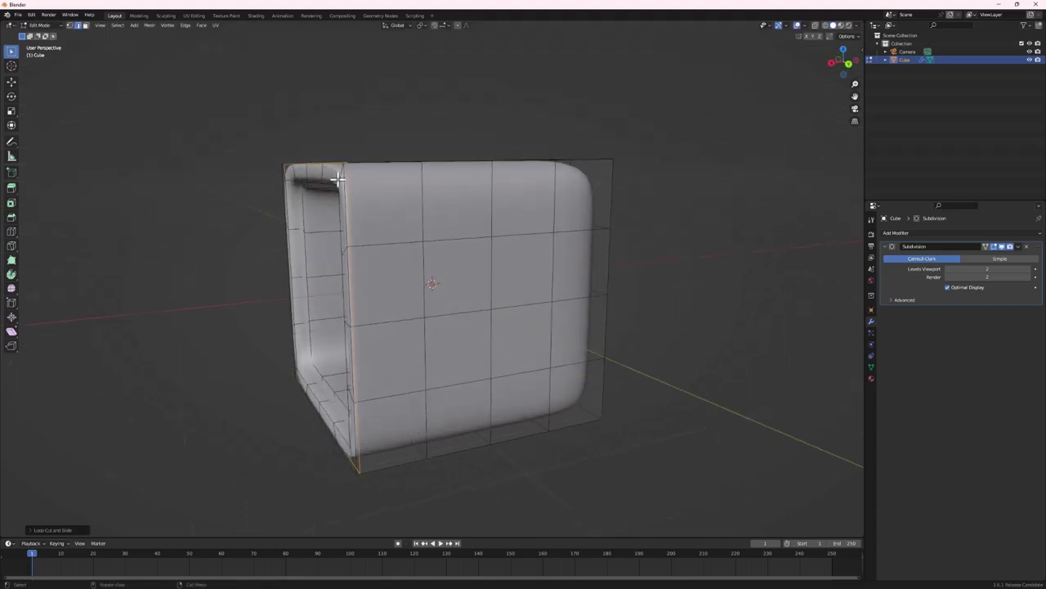
Add a loop cut around the rear section of the outer walls and slide it close to the back edge
middle_drag(572, 201, 541, 206)
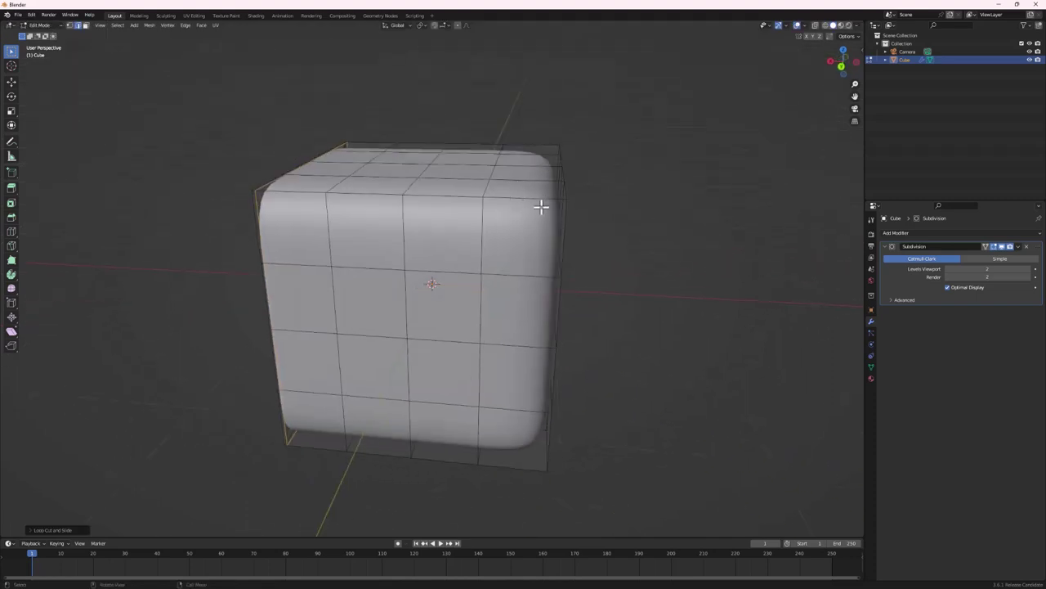
key(ctrl+r)
click(532, 205)
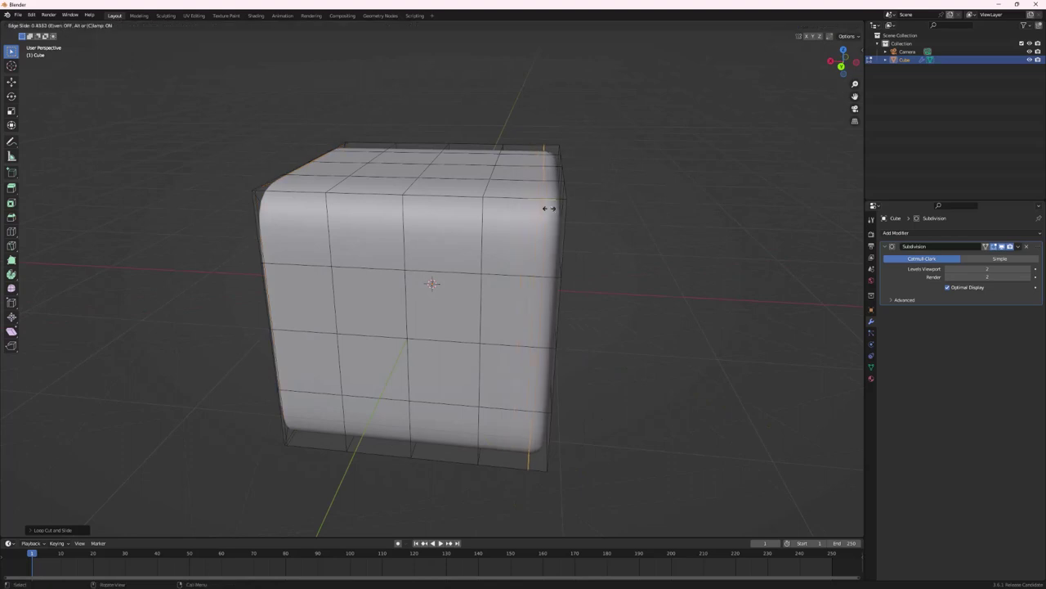
click(561, 202)
key(i)
key(e)
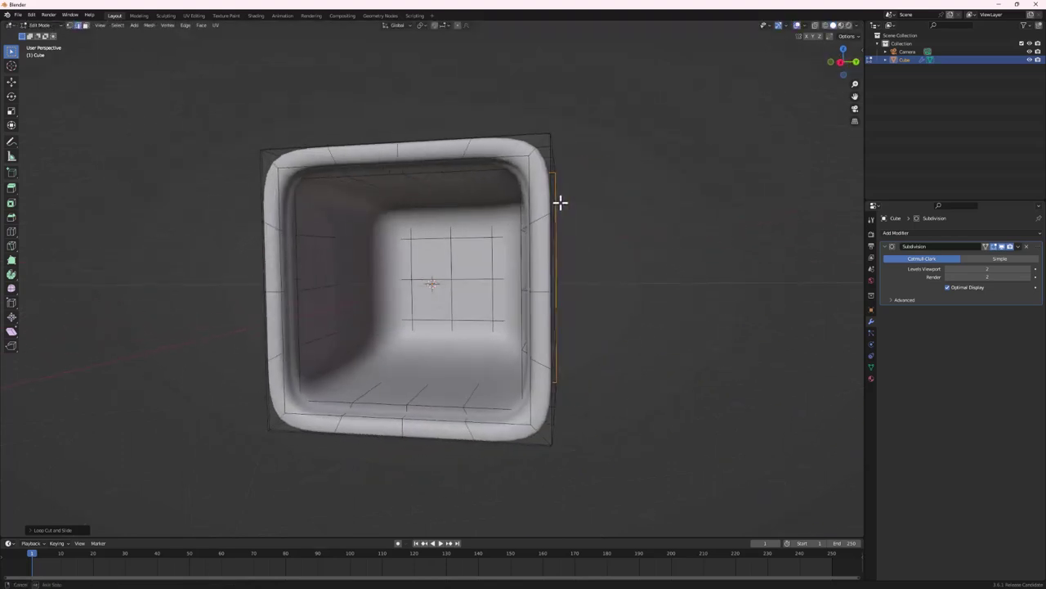
Add a loop cut around the inside of the front rim's recess and bevel it into a strip bounded by two loops
middle_drag(560, 201, 419, 177)
scroll(420, 177, up, 5)
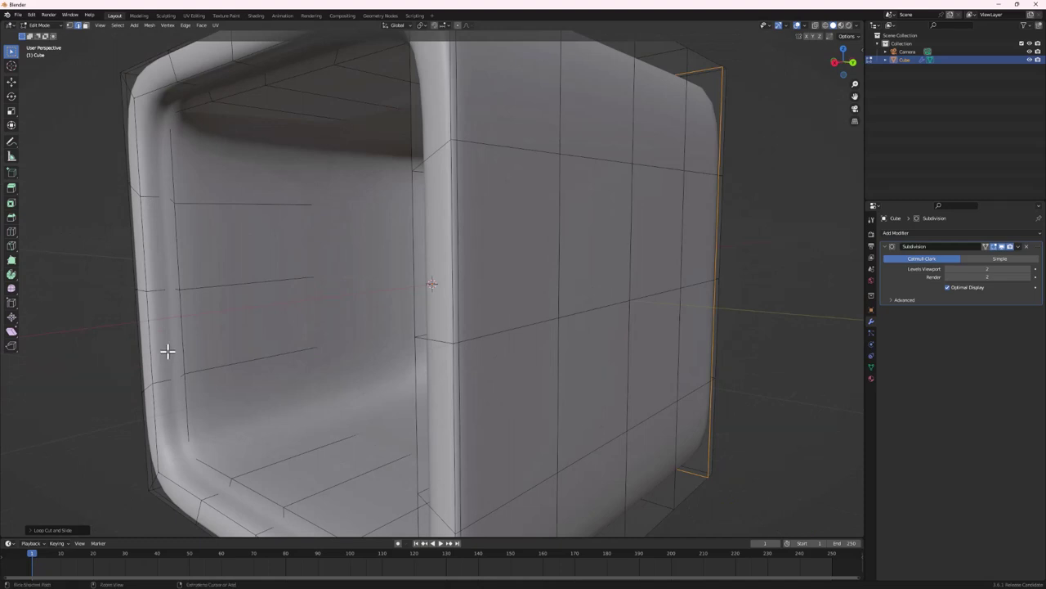
key(ctrl+r)
click(165, 283)
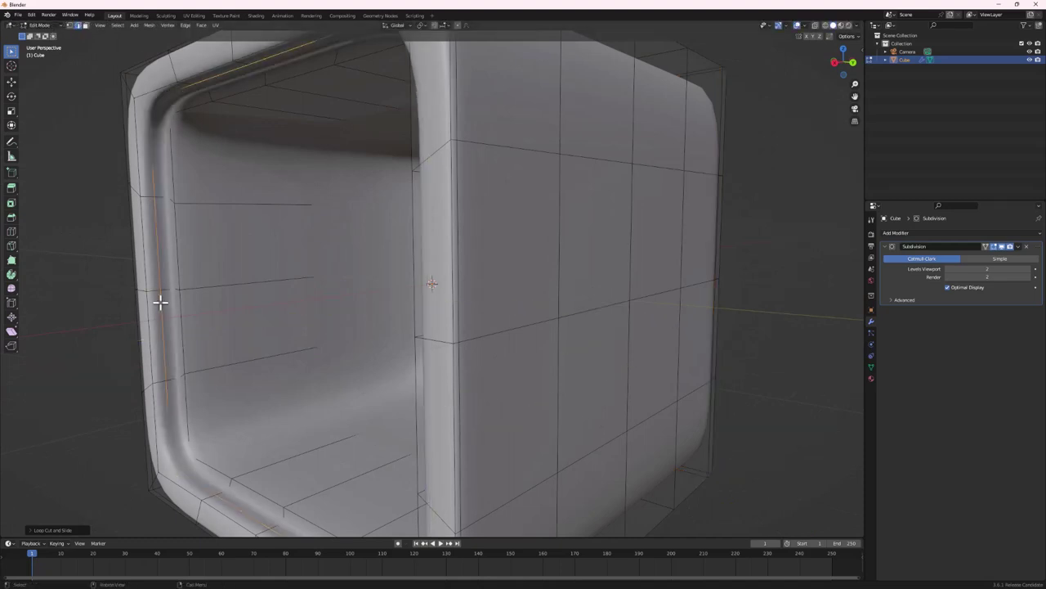
scroll(157, 301, down, 4)
scroll(237, 294, up, 7)
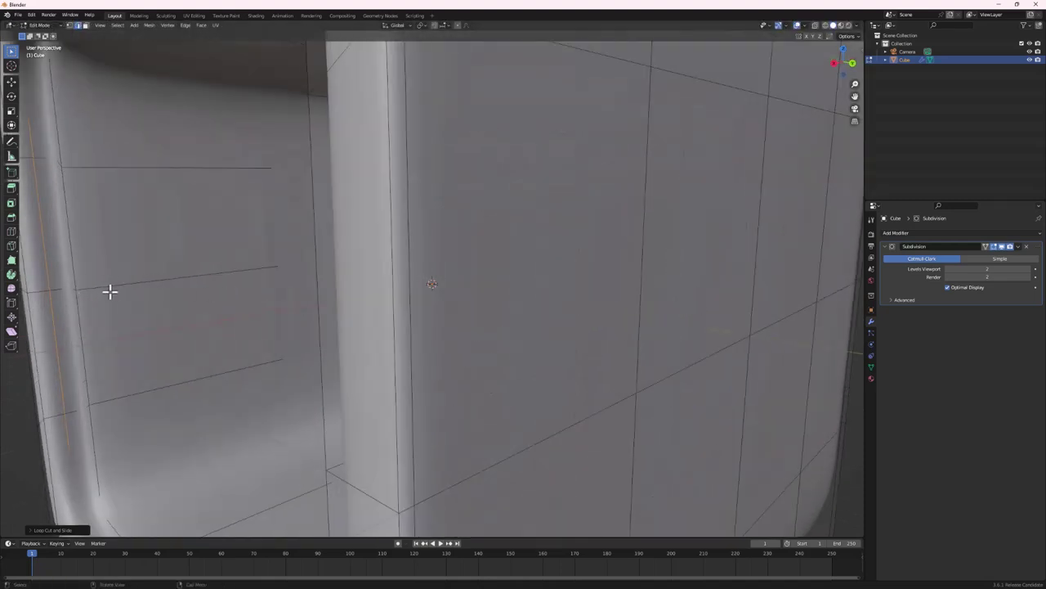
key(ctrl+b)
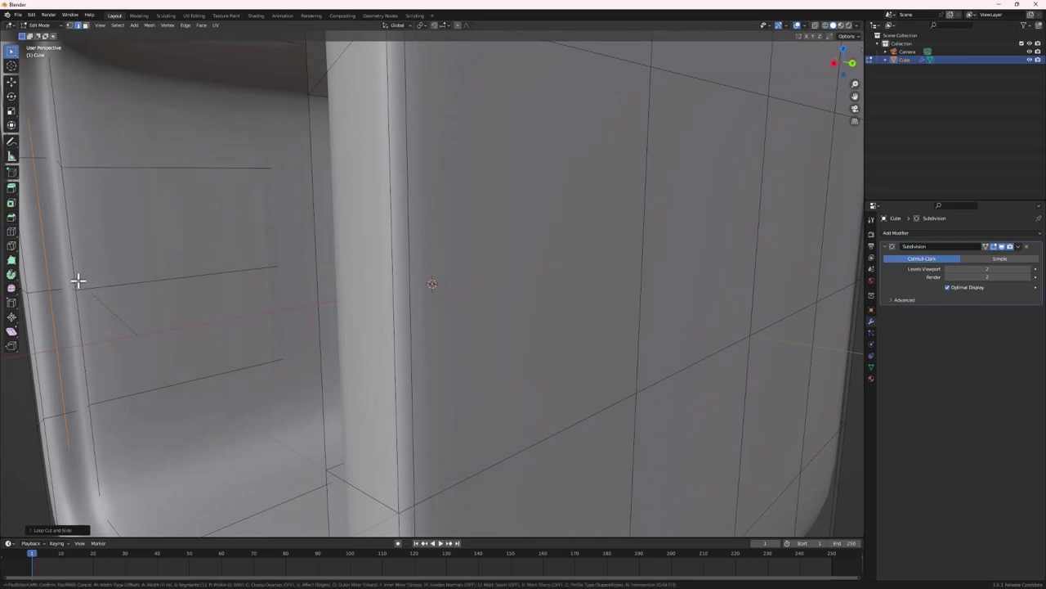
click(121, 239)
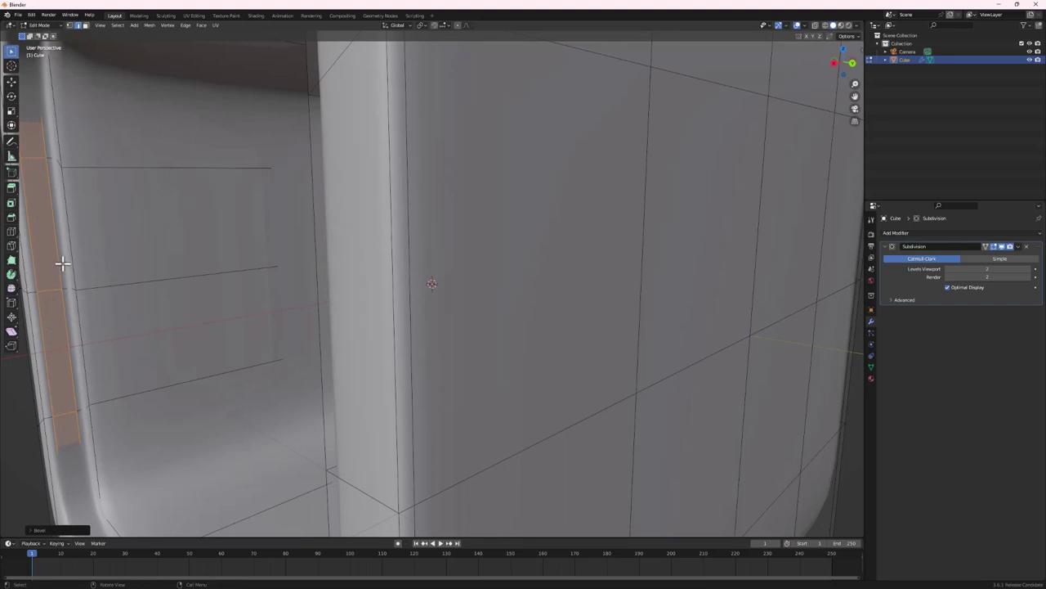
Try to subdivide the beveled strip around the inside of the front rim
scroll(120, 232, down, 4)
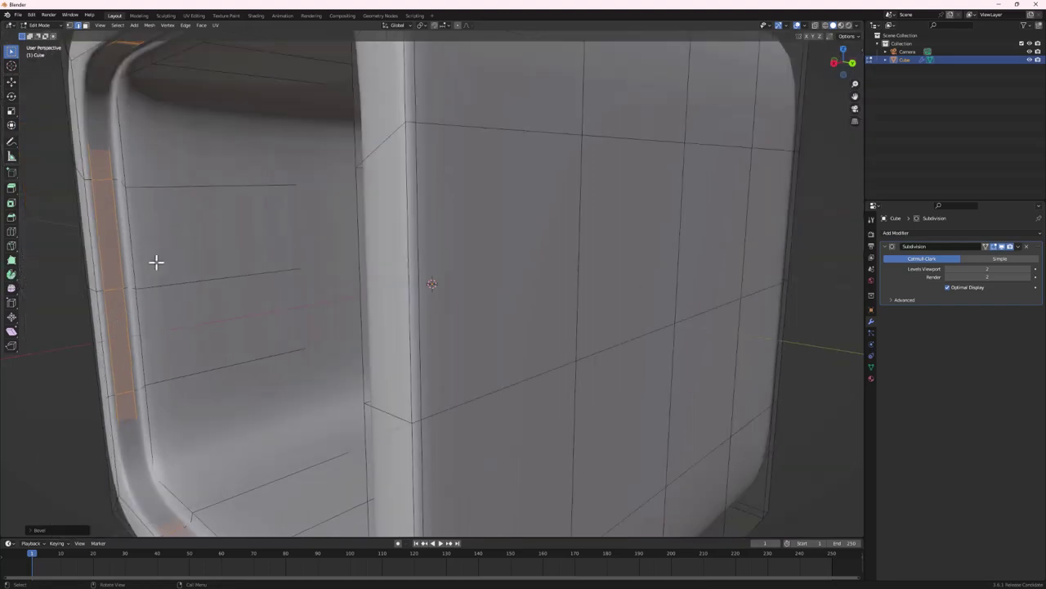
scroll(156, 262, down, 1)
right_click(173, 215)
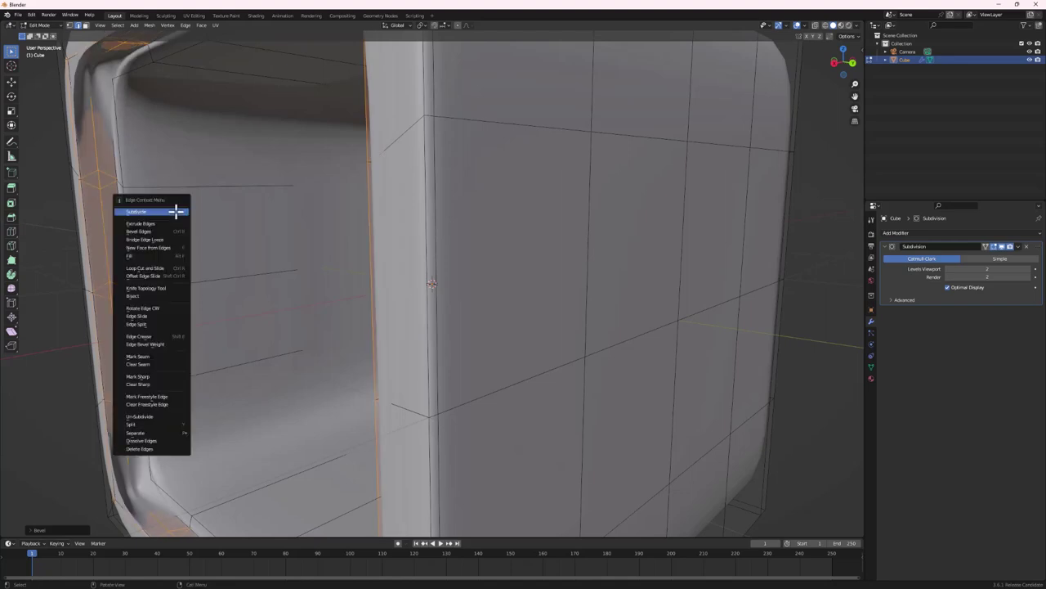
click(148, 208)
key(ctrl+z)
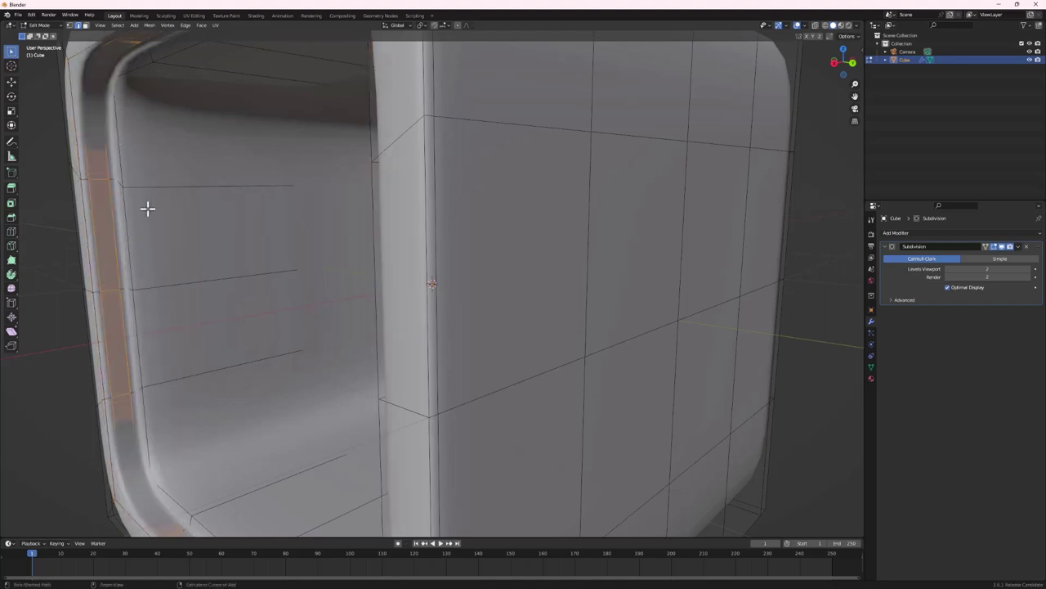
Add a loop cut around the inner walls and slide it forward, close to the front recess
click(195, 189)
key(ctrl+r)
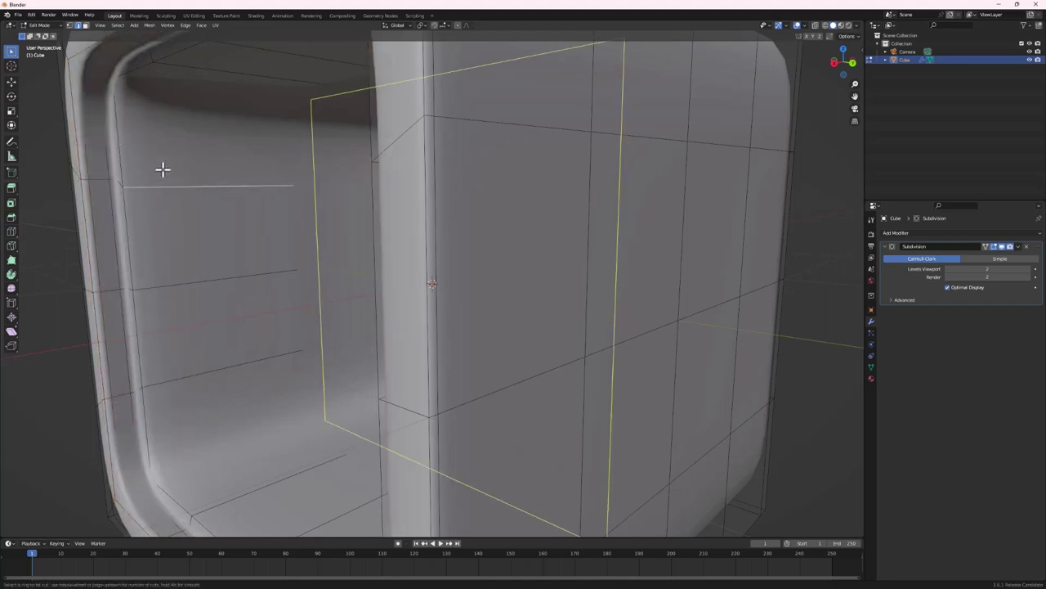
click(163, 170)
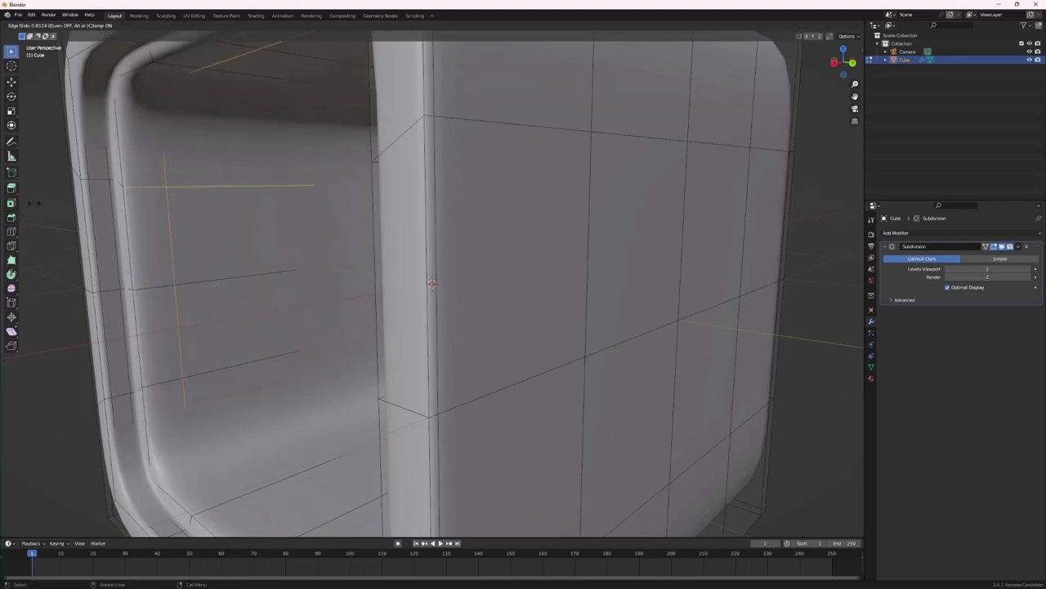
click(23, 205)
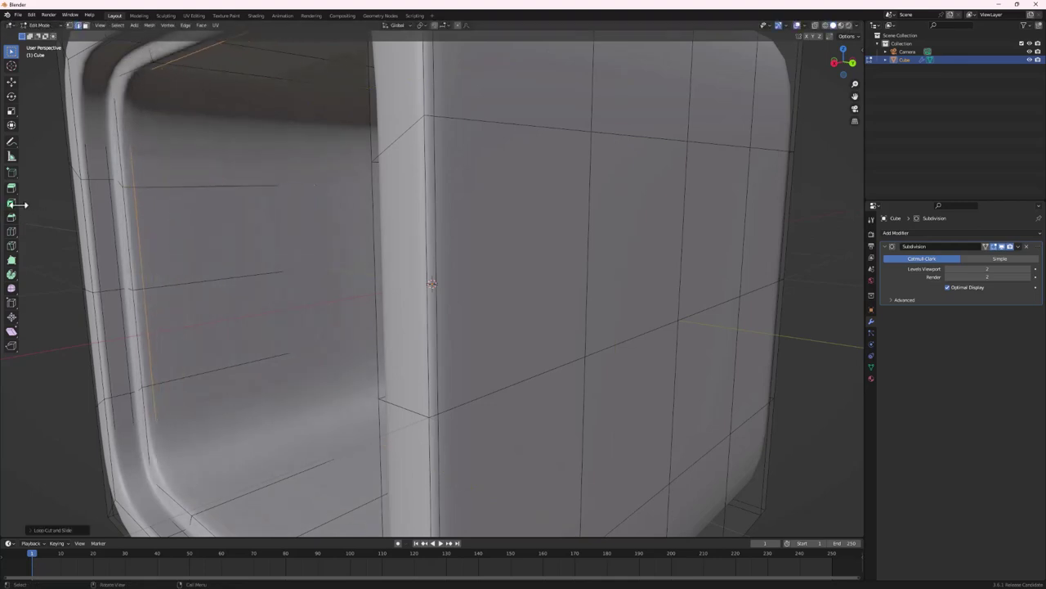
Set the new 16-sided cylinder's depth to 0.21 m
scroll(140, 199, down, 5)
middle_drag(139, 199, 386, 262)
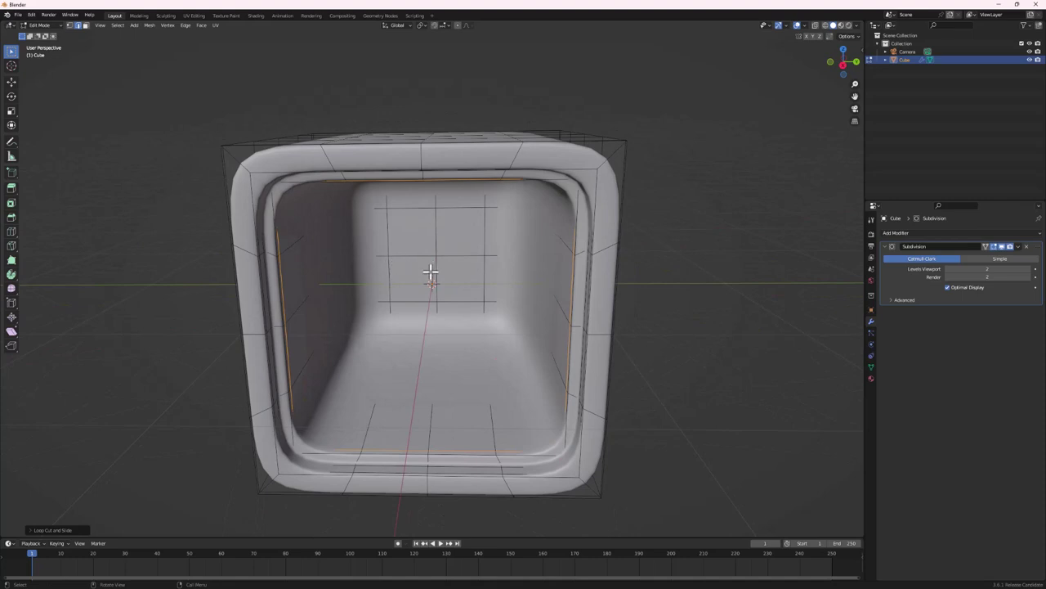
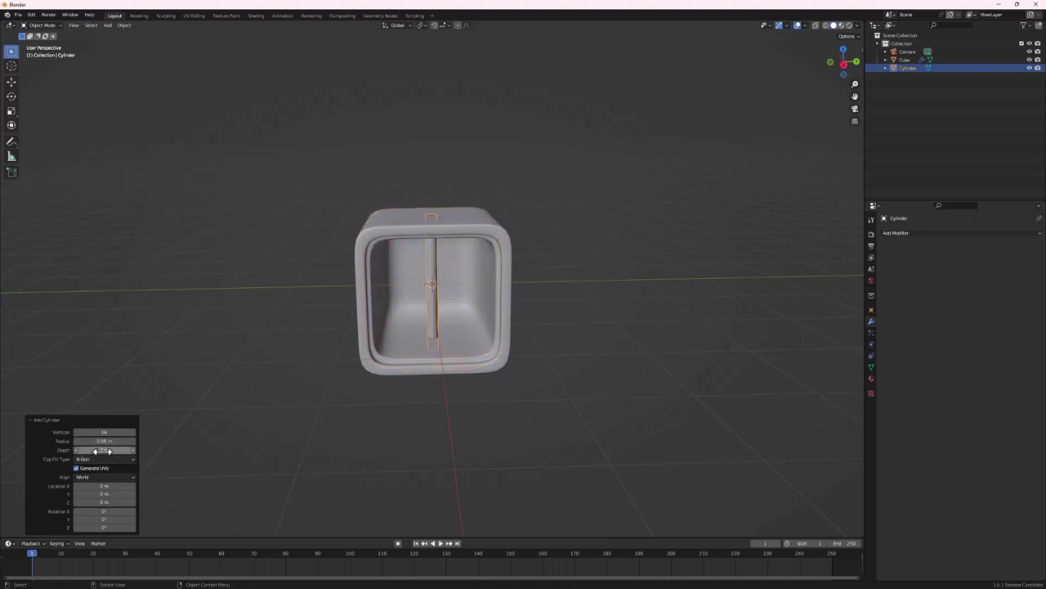
drag(103, 449, 555, 311)
middle_drag(412, 425, 440, 267)
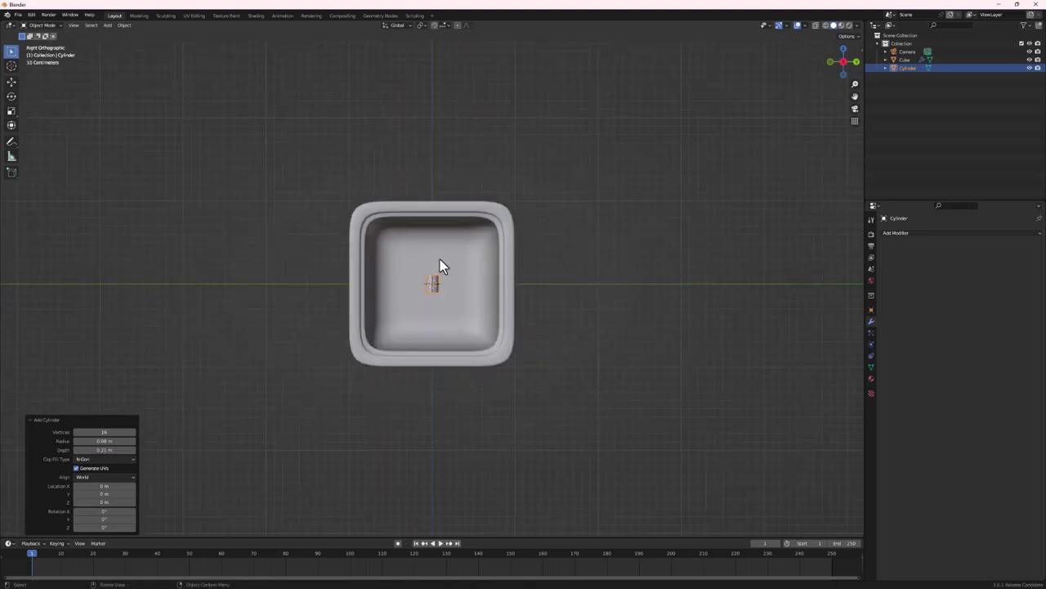
Move the cylinder about 1.08 m down along the Z axis, to just beneath the underside of the safe body
drag(846, 65, 847, 68)
click(845, 66)
scroll(420, 318, up, 2)
shift+middle_drag(447, 339, 496, 273)
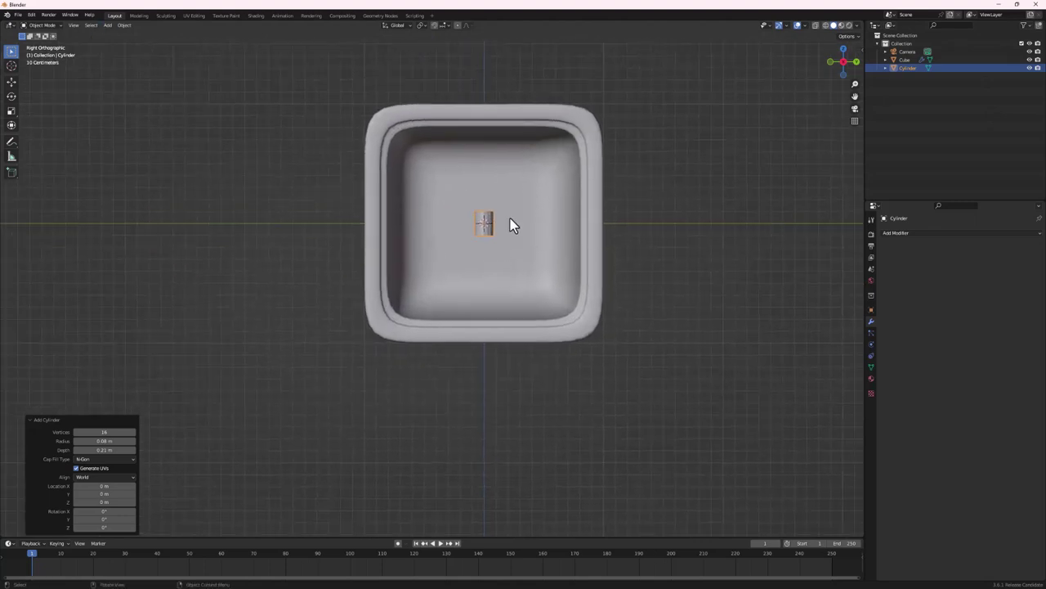
key(g)
key(z)
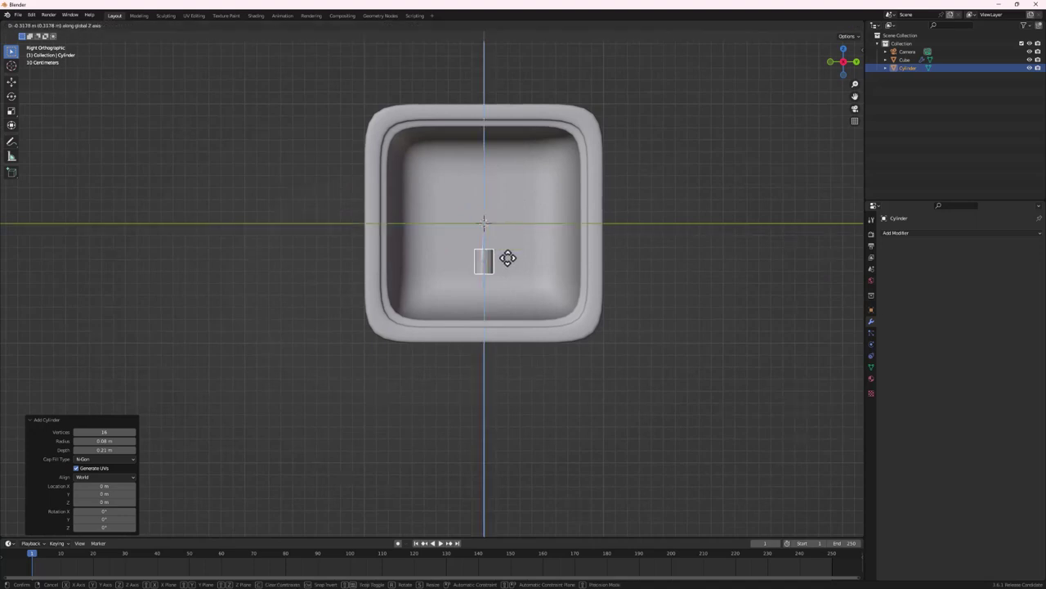
click(506, 351)
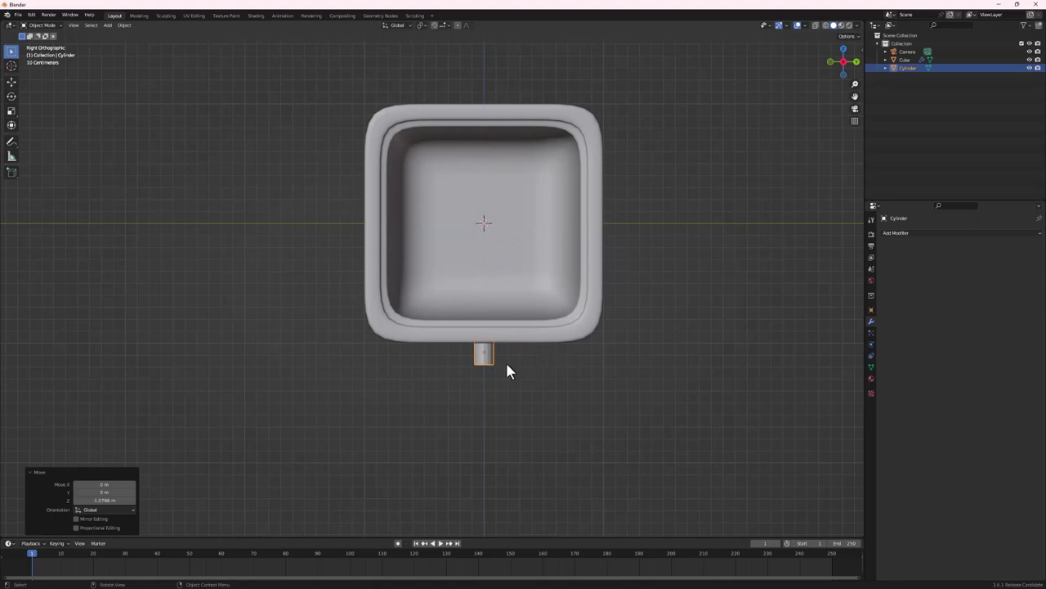
Apply smooth shading to the cylinder beneath the body
scroll(504, 366, up, 3)
middle_drag(503, 365, 535, 420)
scroll(577, 358, down, 3)
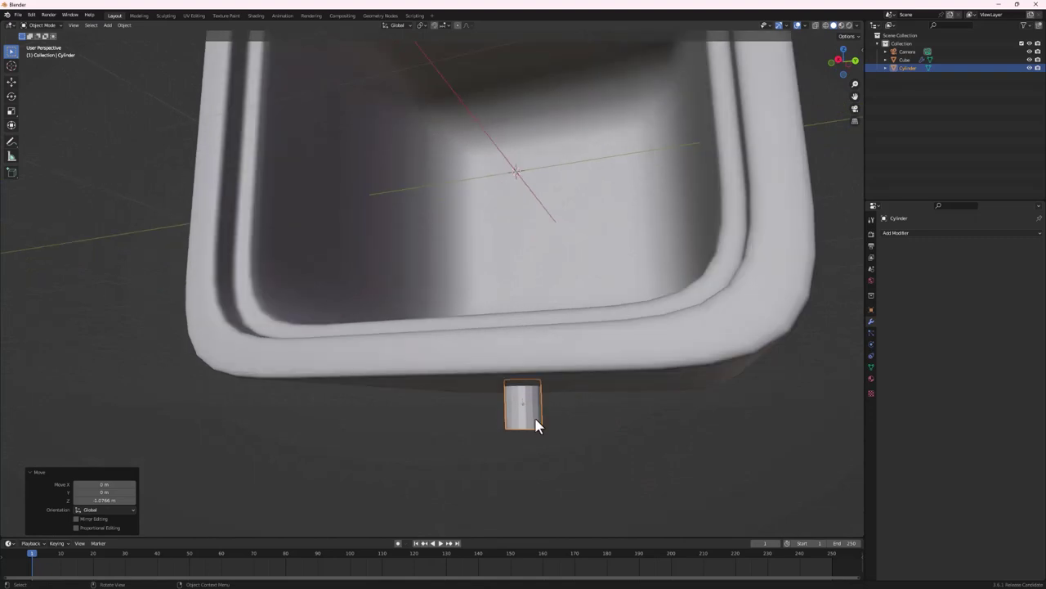
right_click(524, 416)
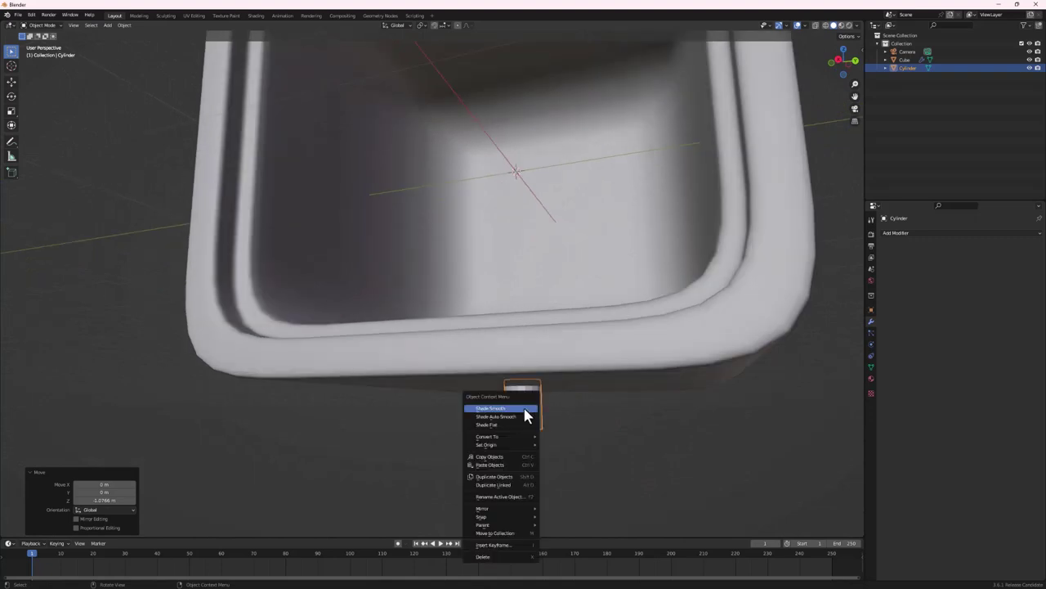
click(524, 409)
middle_drag(524, 408, 545, 401)
scroll(528, 413, up, 4)
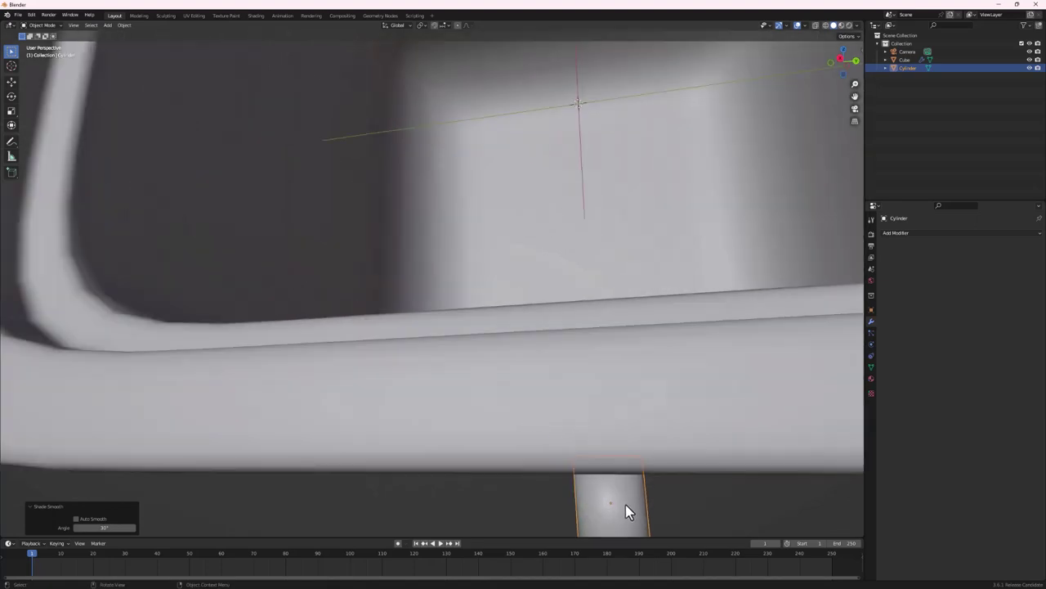
Isolate the cylinder in local view and apply its transform
key(KP_Divide)
middle_drag(381, 242, 457, 278)
key(Tab)
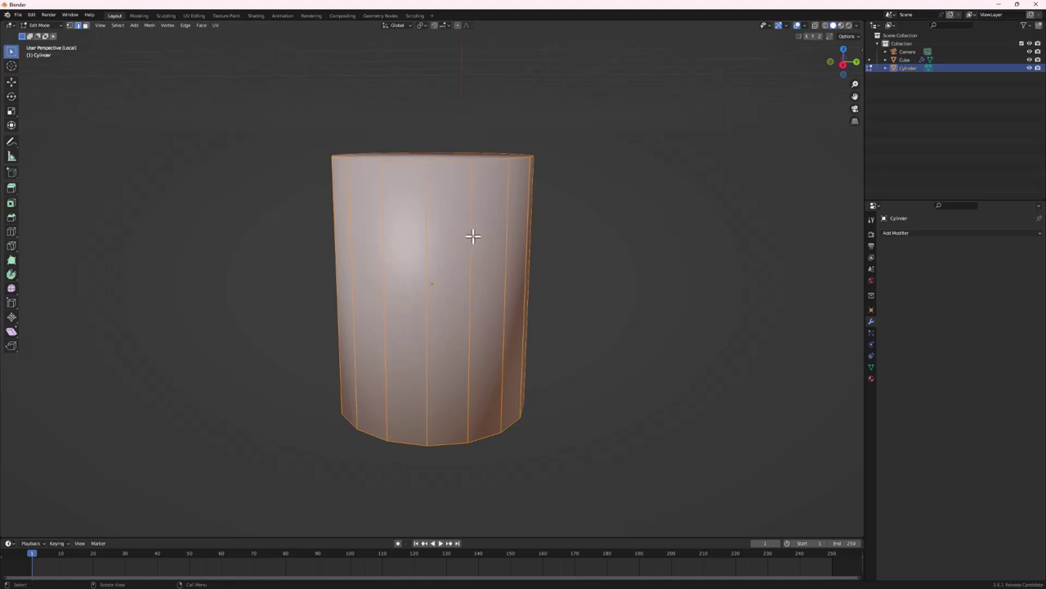
key(Tab)
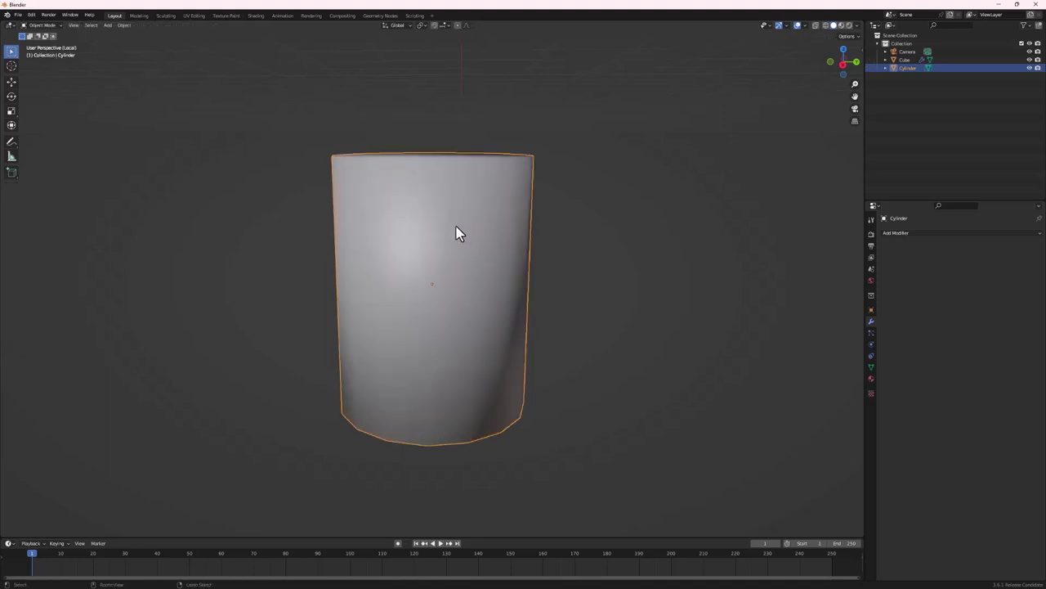
key(ctrl+a)
click(417, 244)
Bevel the edge loops around the cylinder's top and bottom rims with two segments
key(Tab)
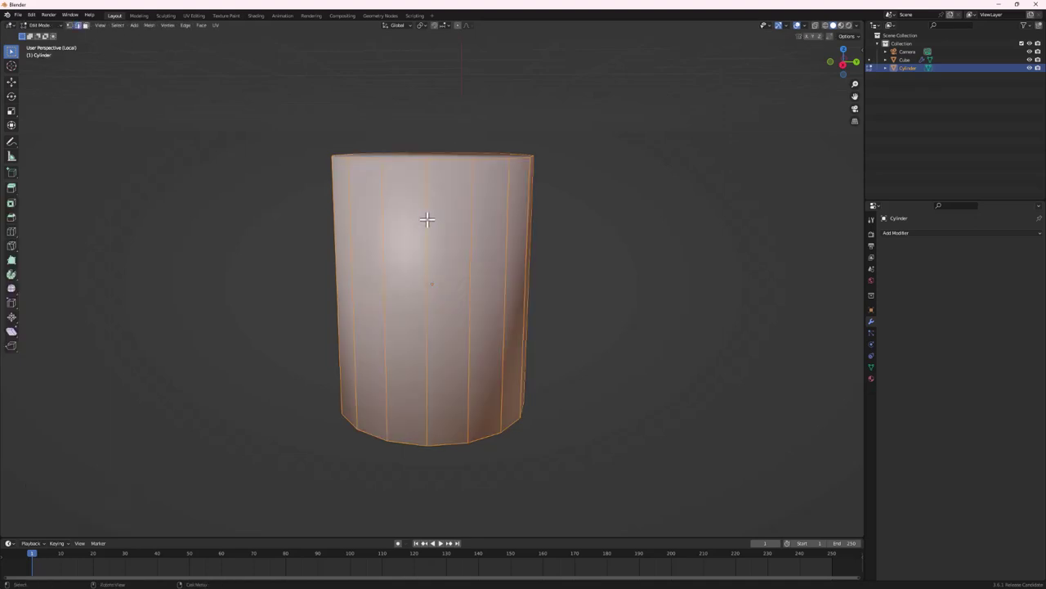
key(alt+a)
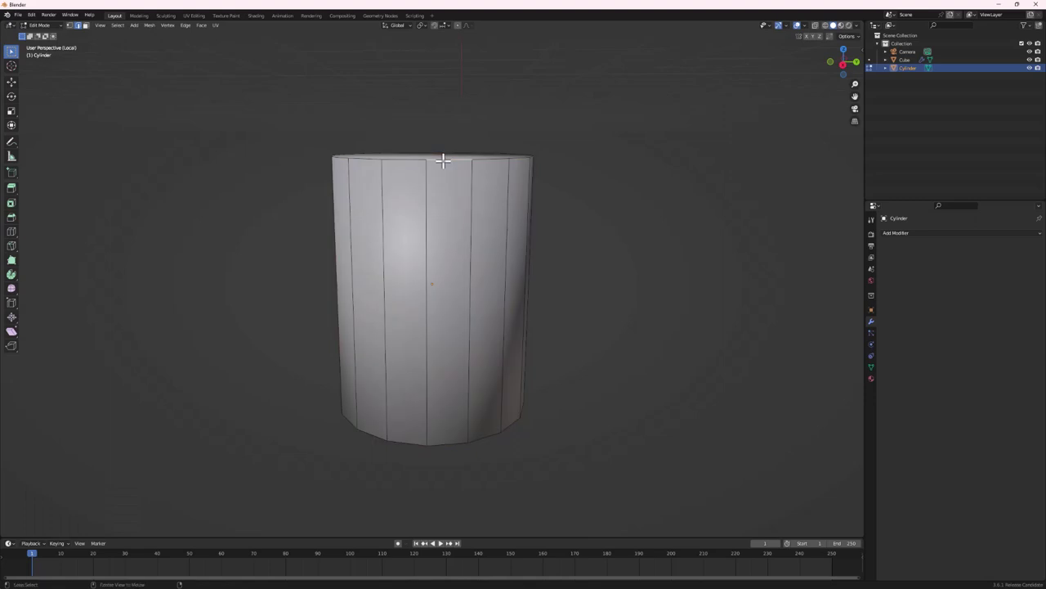
alt+click(443, 160)
middle_drag(443, 161, 465, 171)
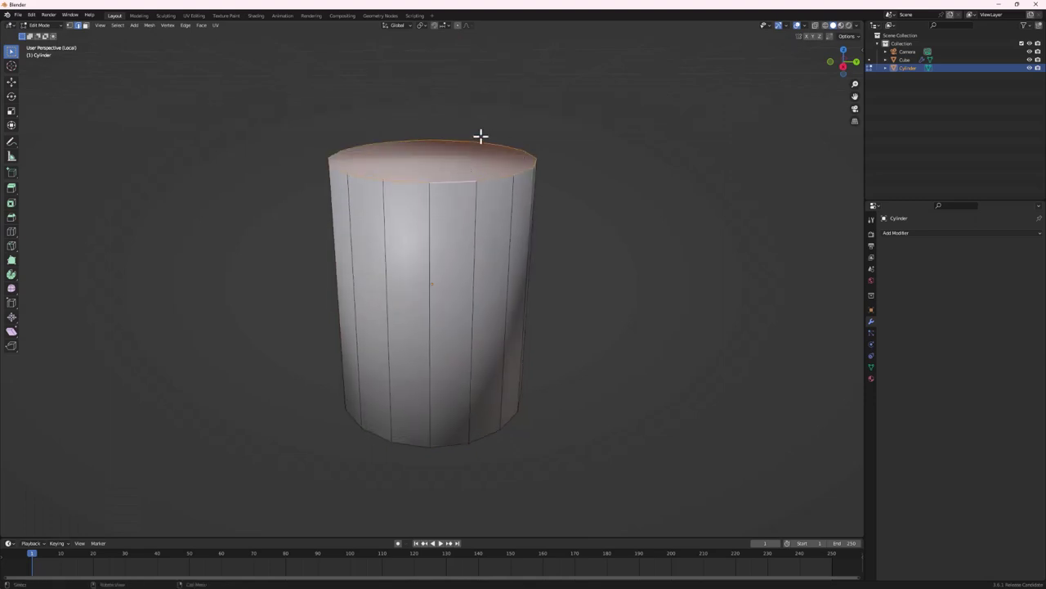
alt+shift+click(448, 446)
middle_drag(496, 467, 504, 450)
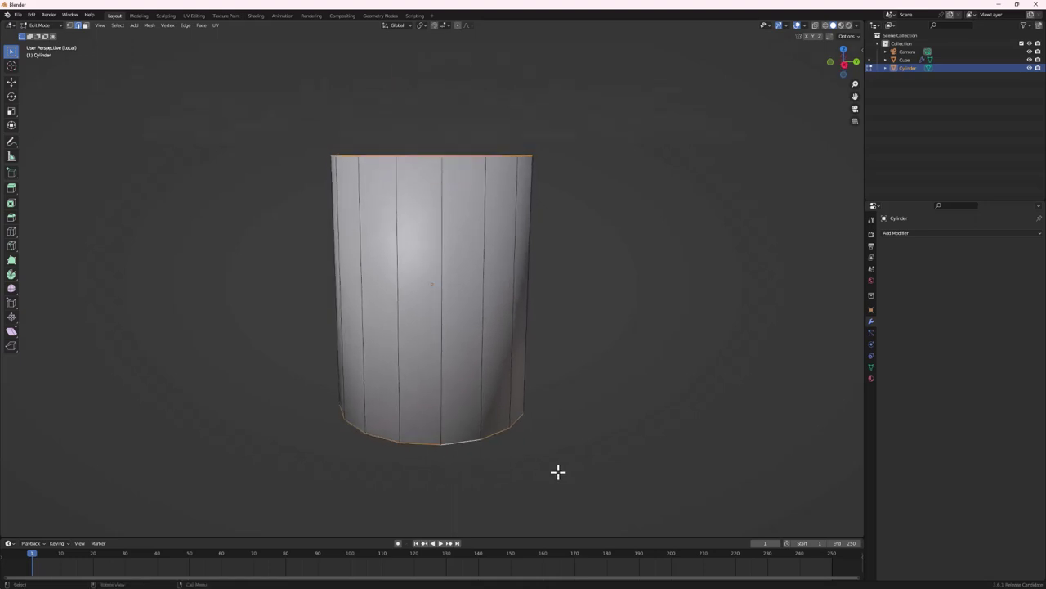
key(ctrl+b)
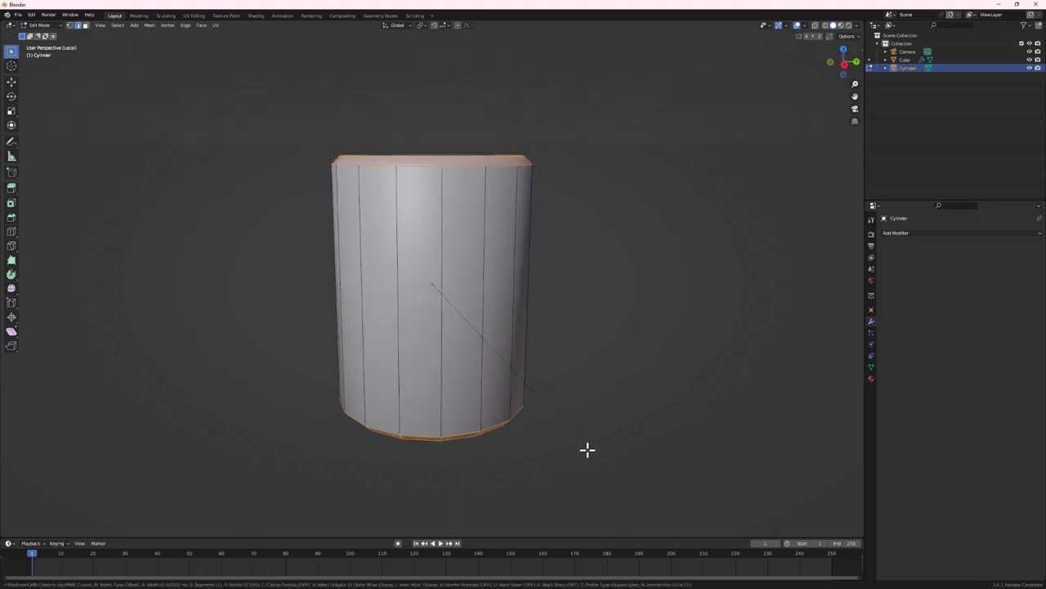
scroll(587, 449, up, 2)
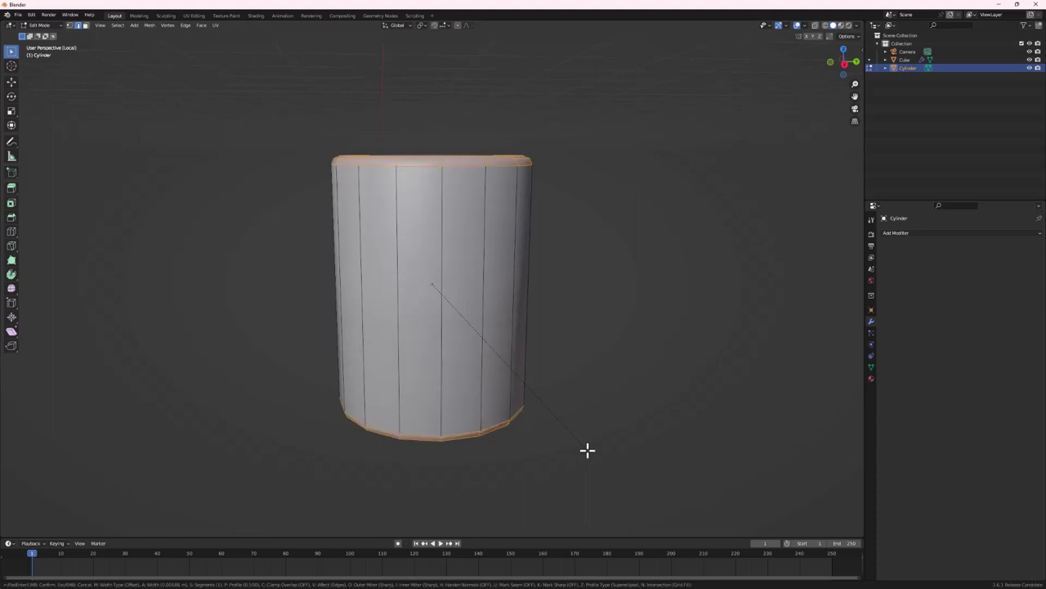
scroll(587, 449, down, 1)
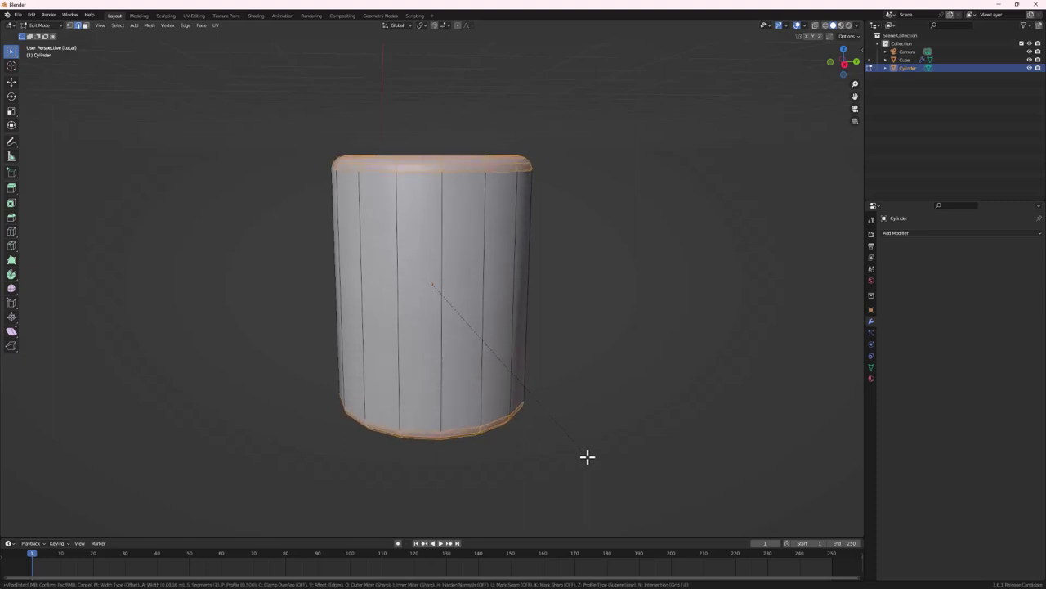
click(587, 454)
key(alt+a)
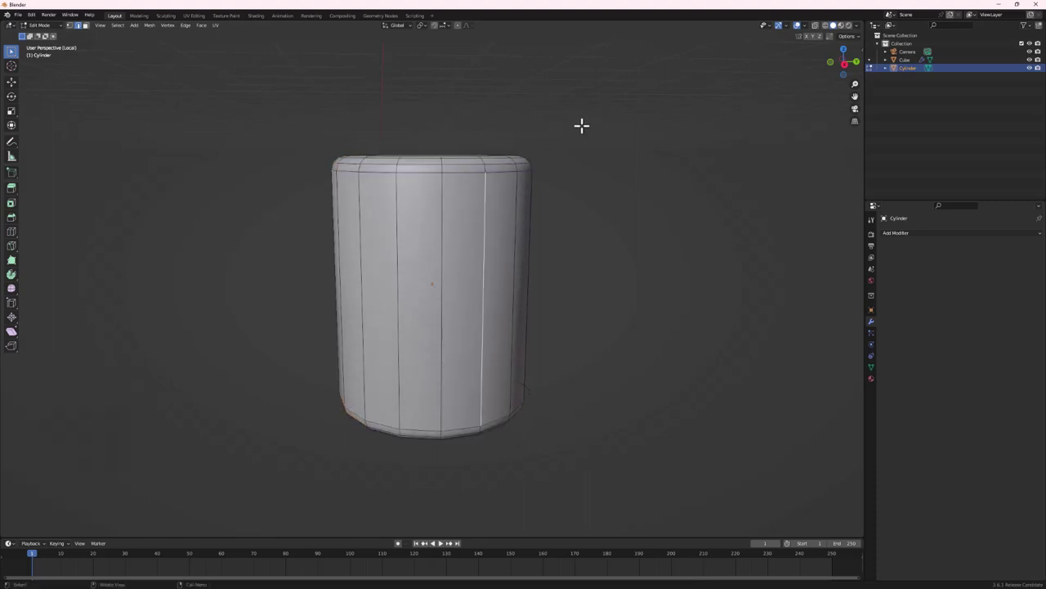
Select the cylinder's whole top end with X-ray enabled and scale it up so the cylinder tapers toward its base
middle_drag(554, 203, 551, 168)
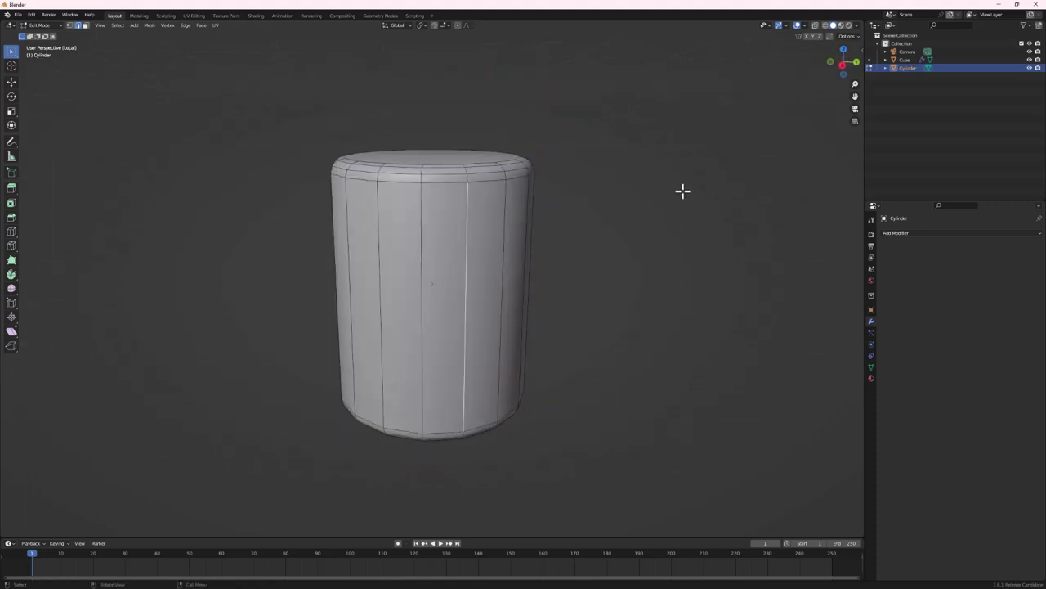
drag(256, 111, 581, 202)
mouse_move(582, 201)
middle_down()
mouse_move(531, 276)
mouse_move(591, 320)
mouse_move(586, 193)
middle_up()
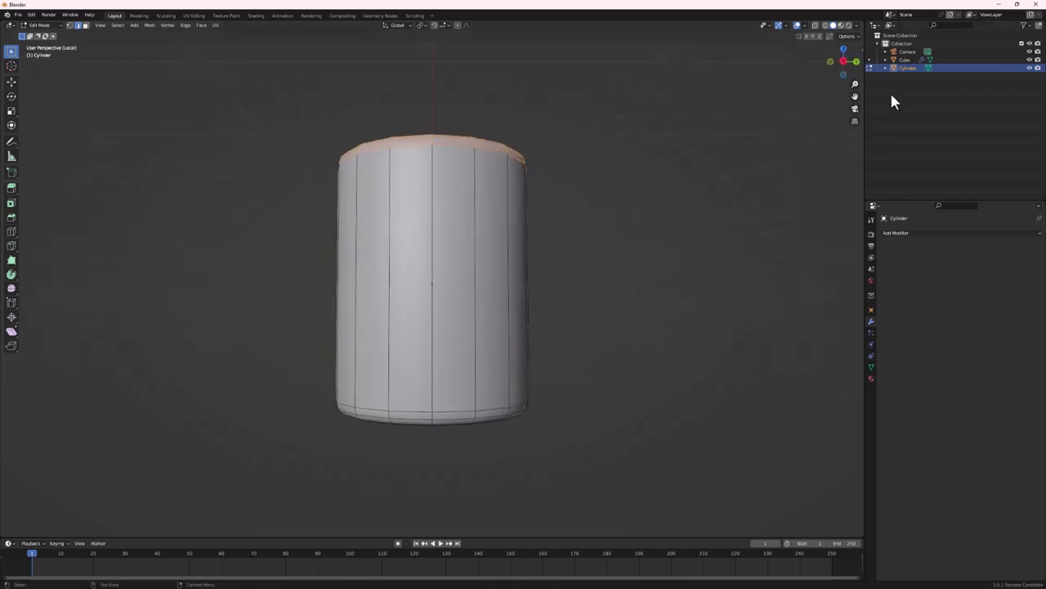
click(816, 25)
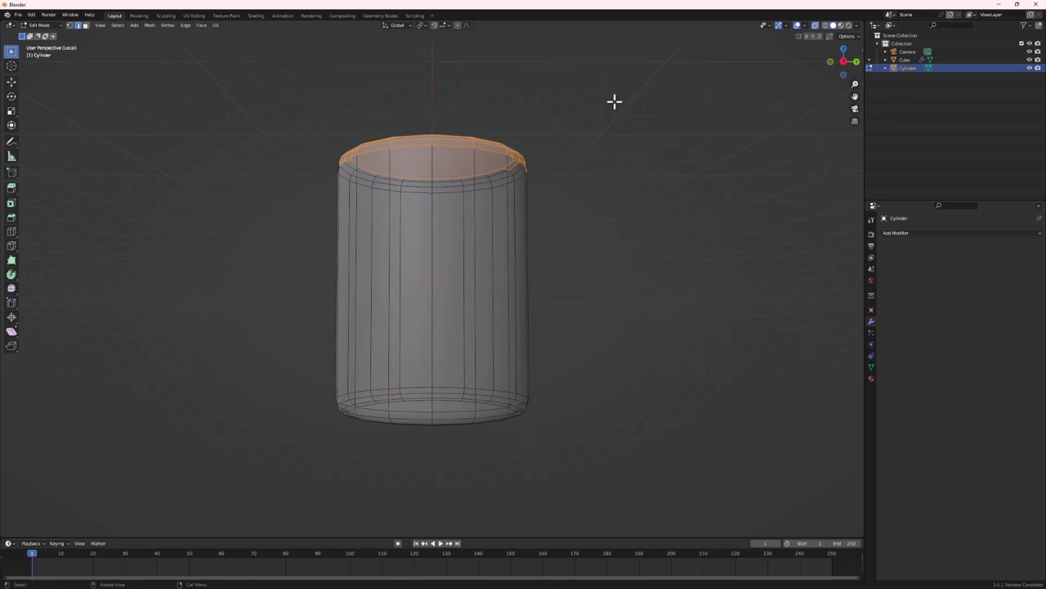
drag(592, 98, 270, 213)
middle_drag(474, 219, 374, 187)
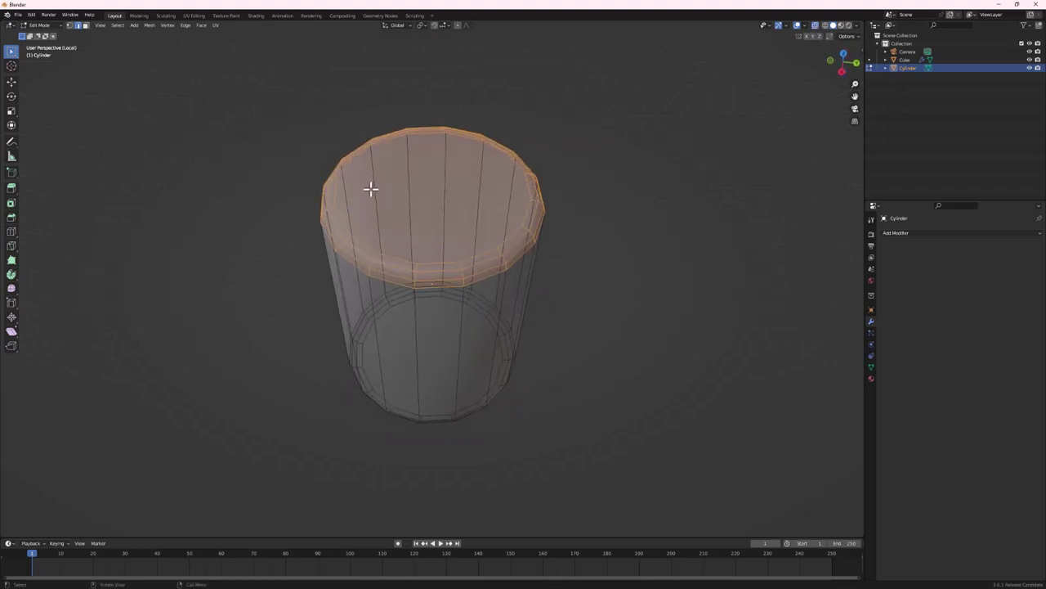
key(s)
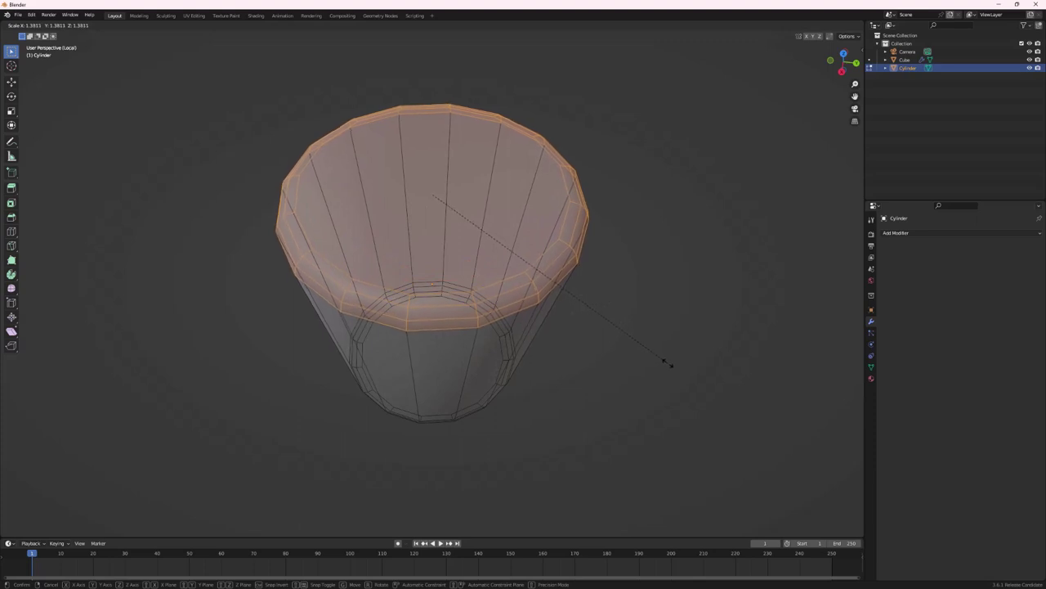
click(694, 388)
Return to Object Mode, turn off X-ray and exit local view to show the whole model
scroll(597, 286, down, 3)
middle_drag(577, 240, 581, 193)
key(Tab)
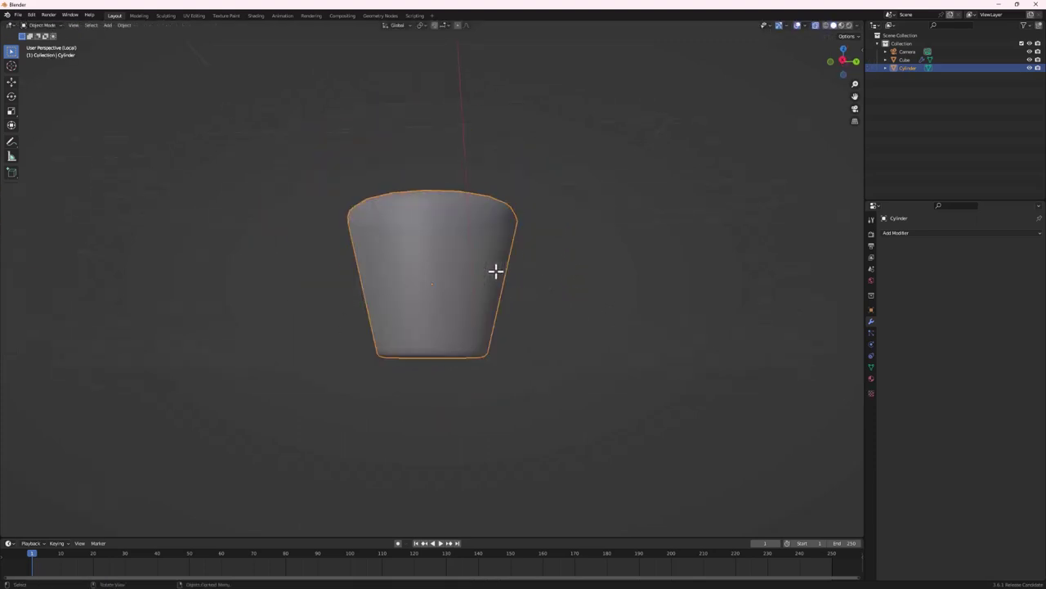
click(816, 28)
key(KP_Divide)
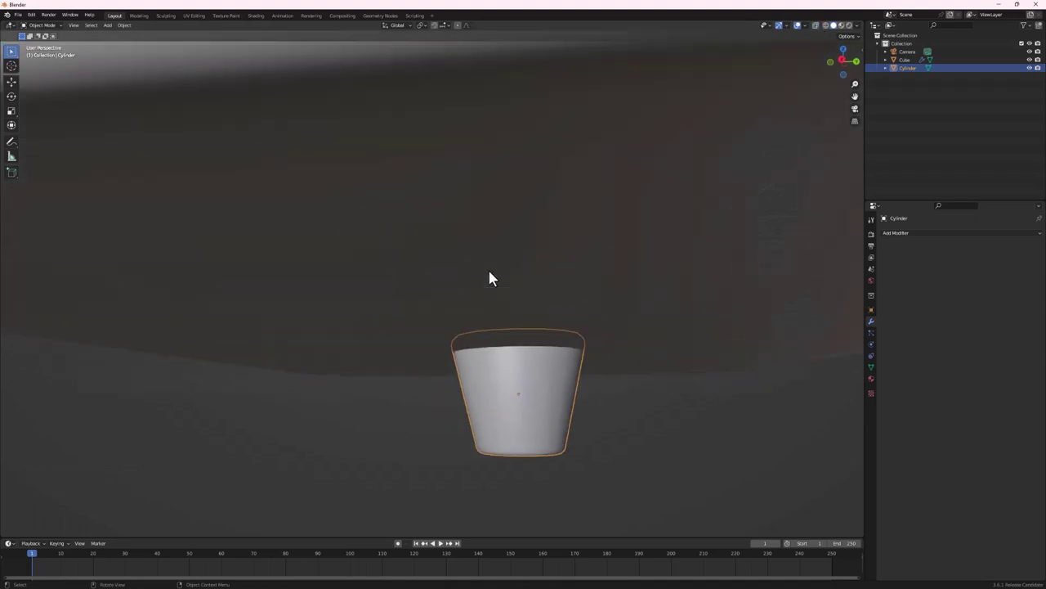
In bottom view, move the tapered foot about -0.69 m along Y and 0.76 m along X, into a corner of the underside
middle_drag(487, 266, 526, 376)
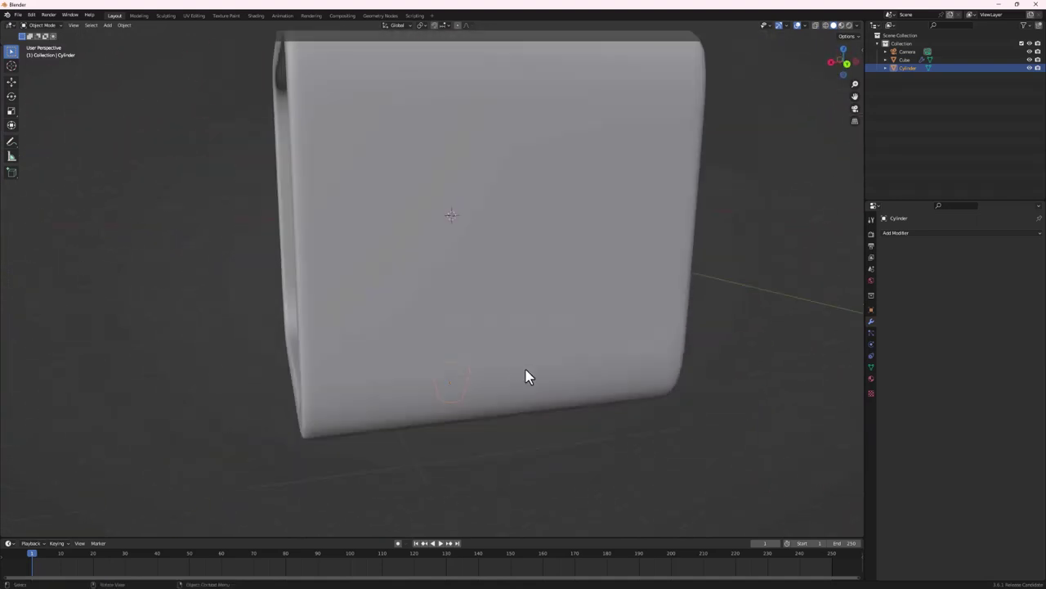
click(841, 50)
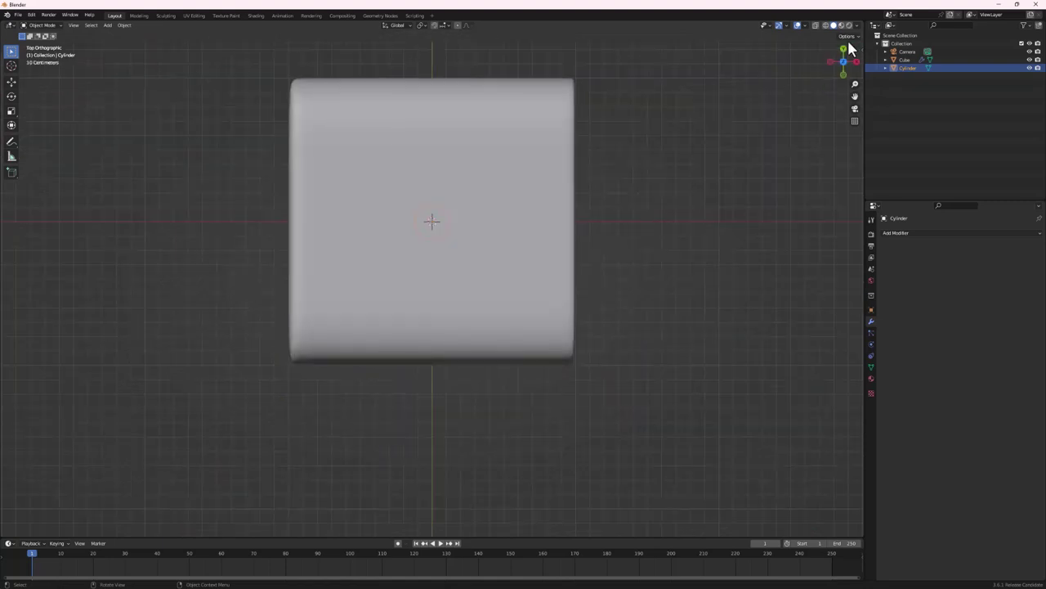
click(843, 62)
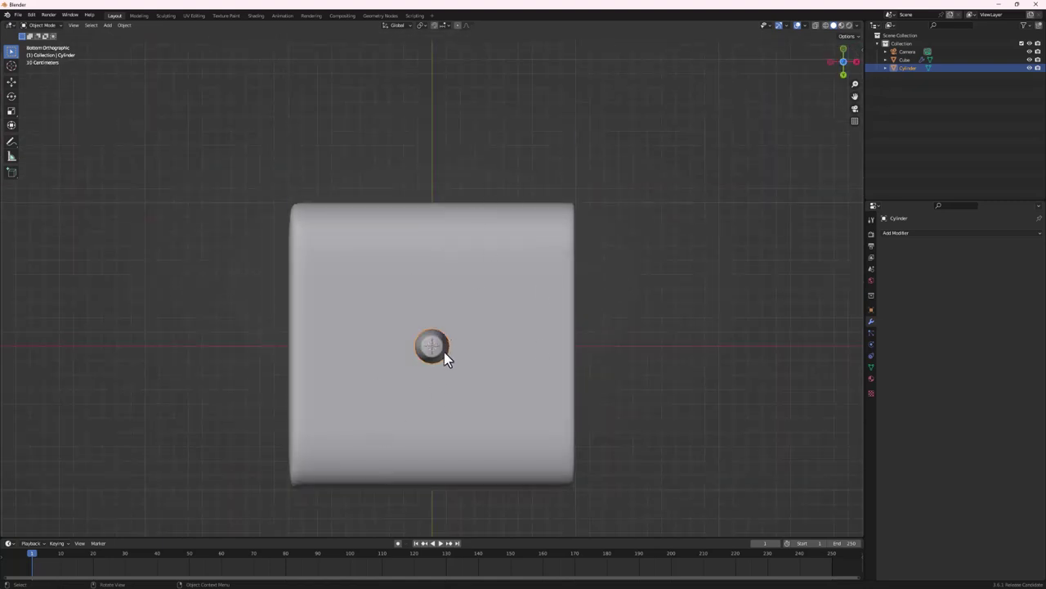
key(g)
key(y)
click(447, 252)
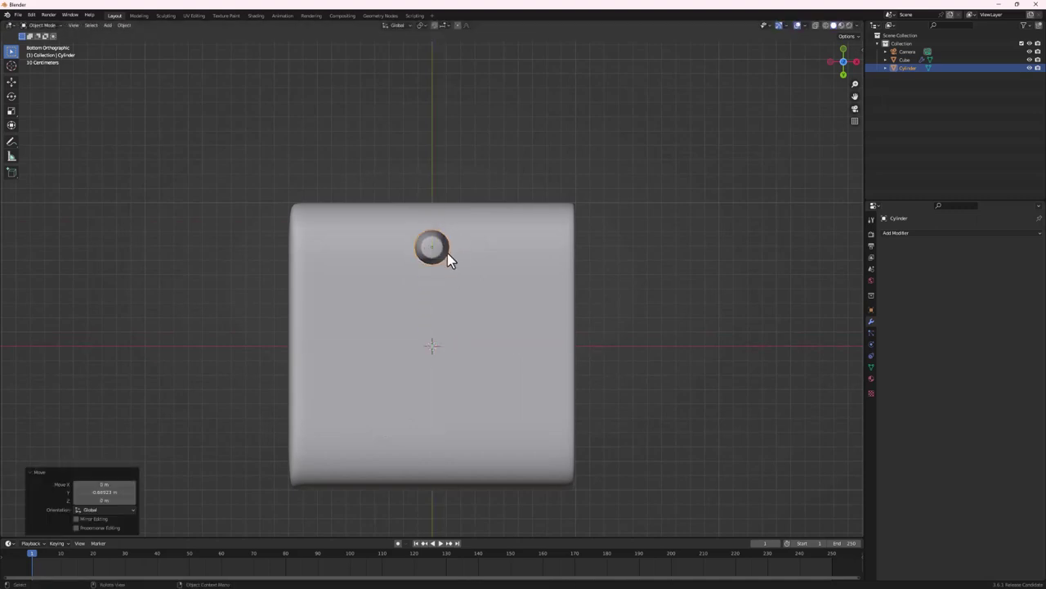
key(g)
key(x)
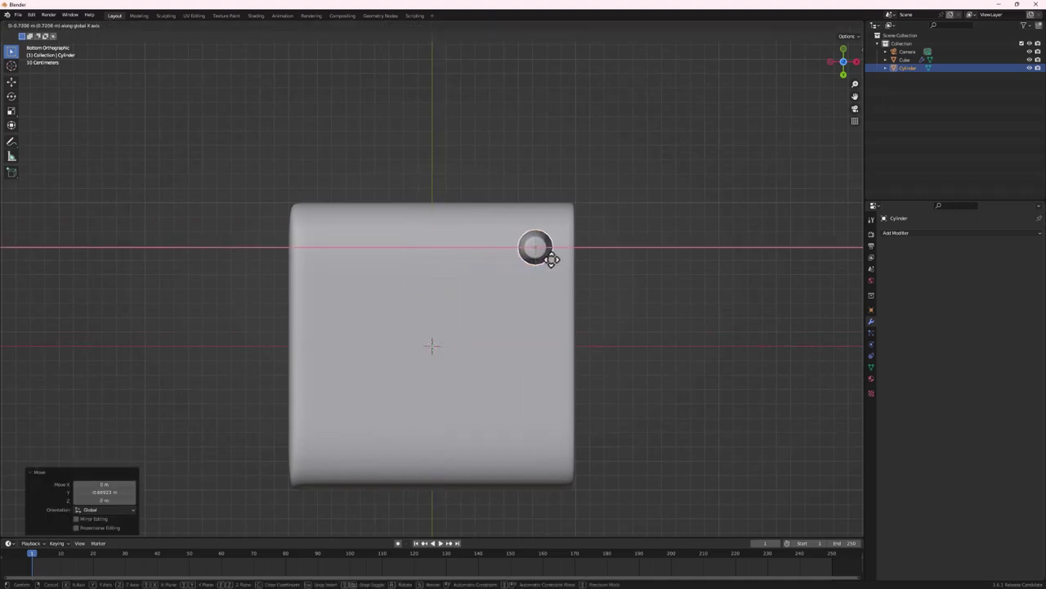
click(564, 259)
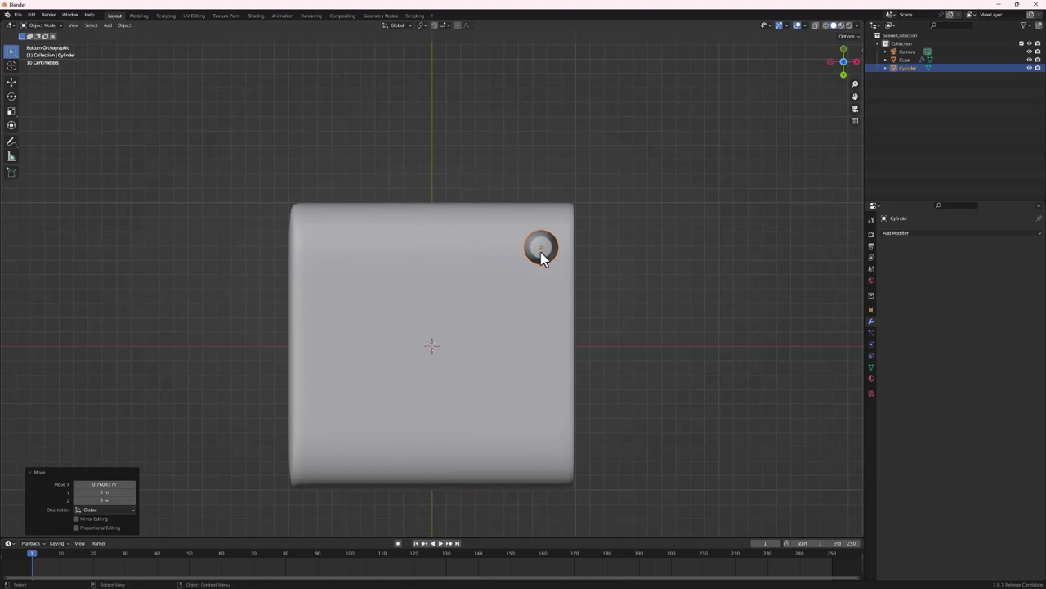
Duplicate the foot and place the copy about 1.39 m away along the Y axis, at the adjacent corner
key(shift+d)
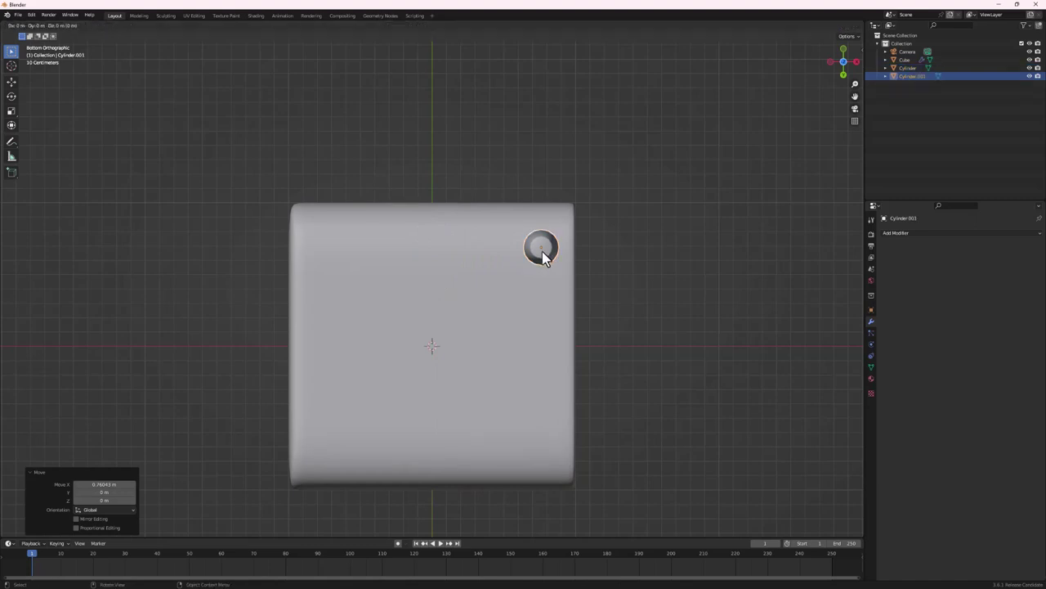
key(y)
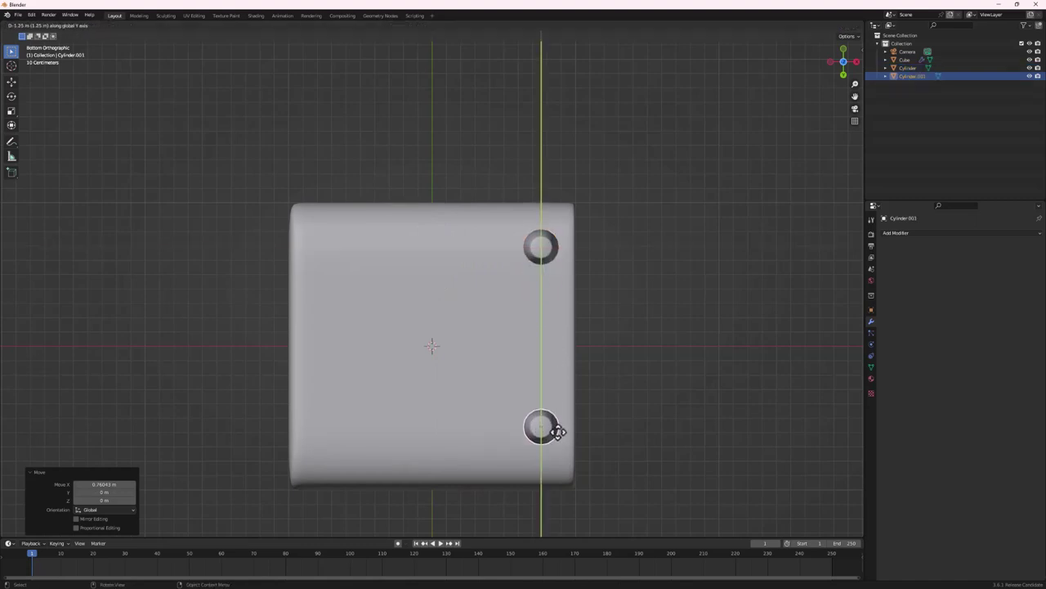
click(561, 450)
key(shift+d)
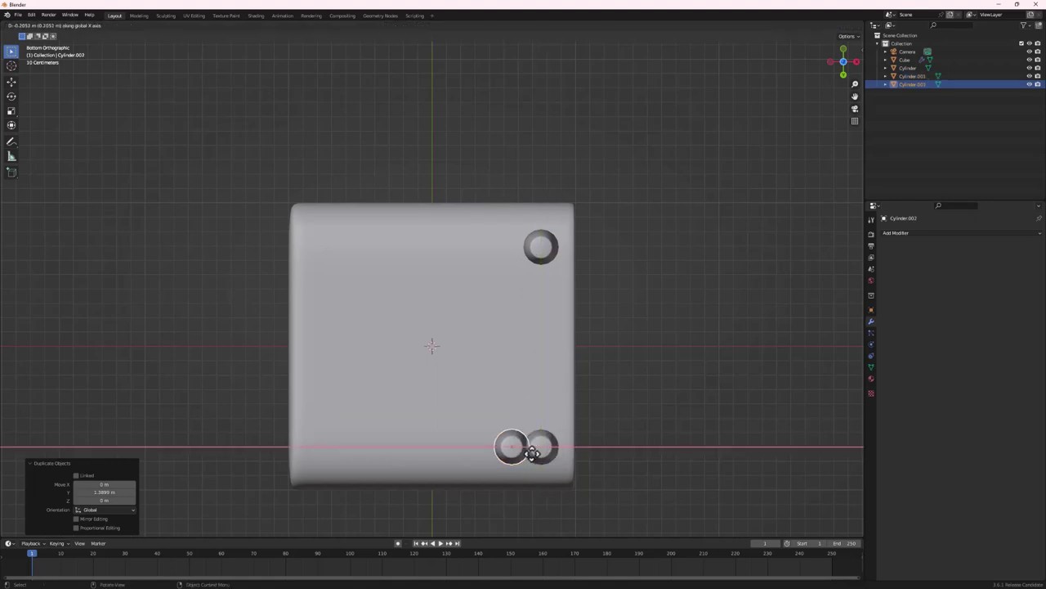
key(Escape)
key(ctrl+z)
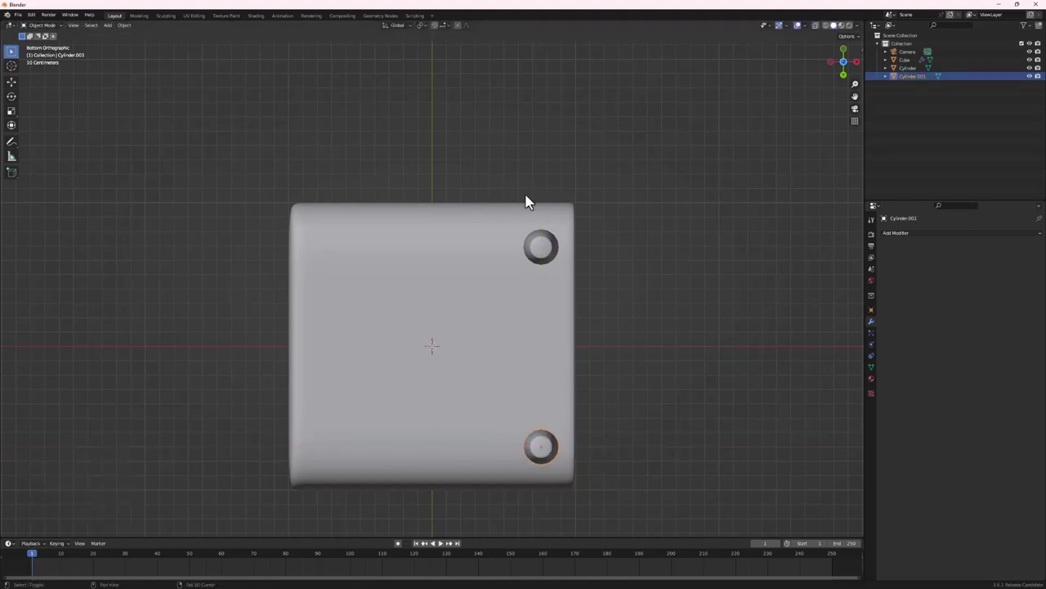
Duplicate the two feet together and place the copies about -1.48 m along X, at the opposite corners of the underside
click(544, 254)
shift+click(548, 462)
key(shift+d)
key(x)
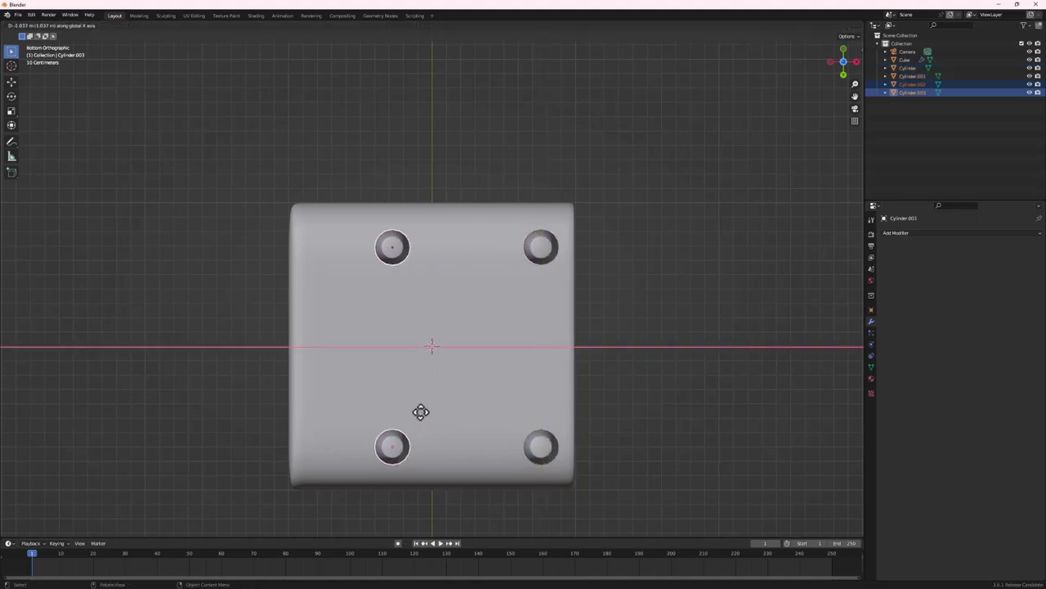
click(359, 401)
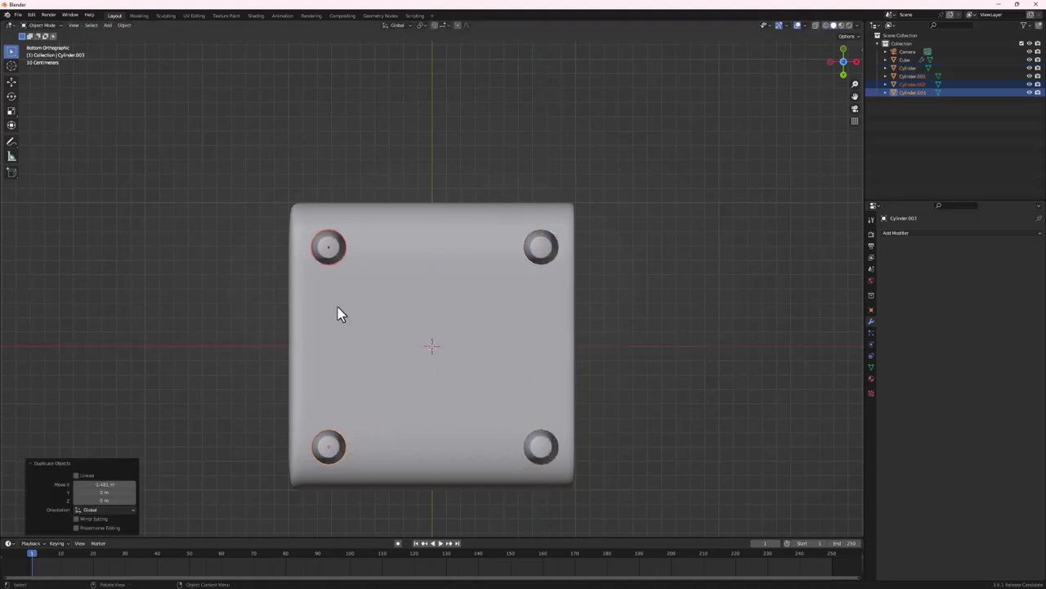
Select all four feet and join them into a single object
click(540, 451)
click(546, 249)
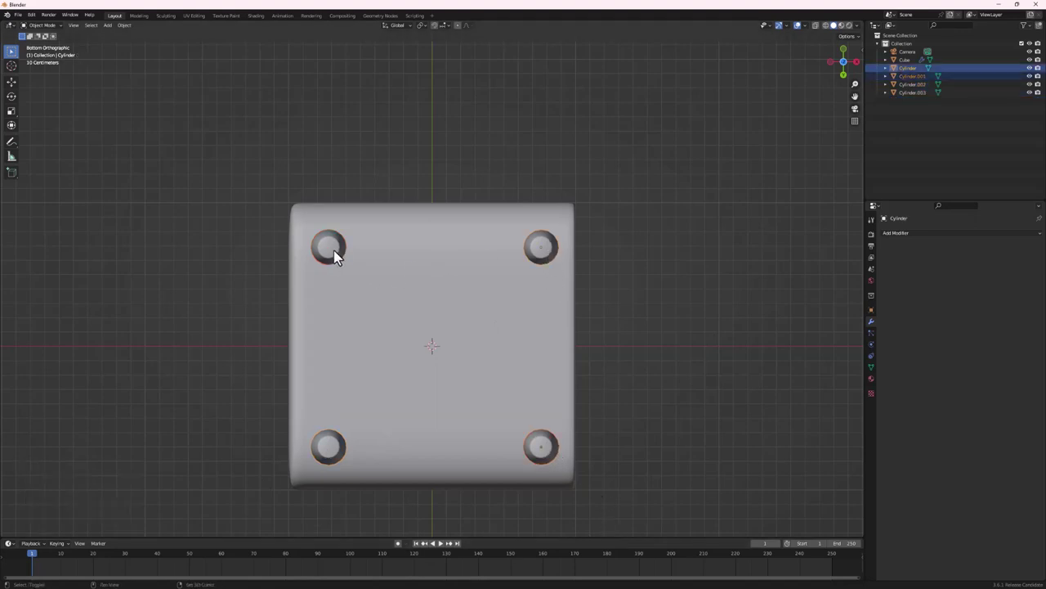
shift+click(330, 250)
shift+click(337, 455)
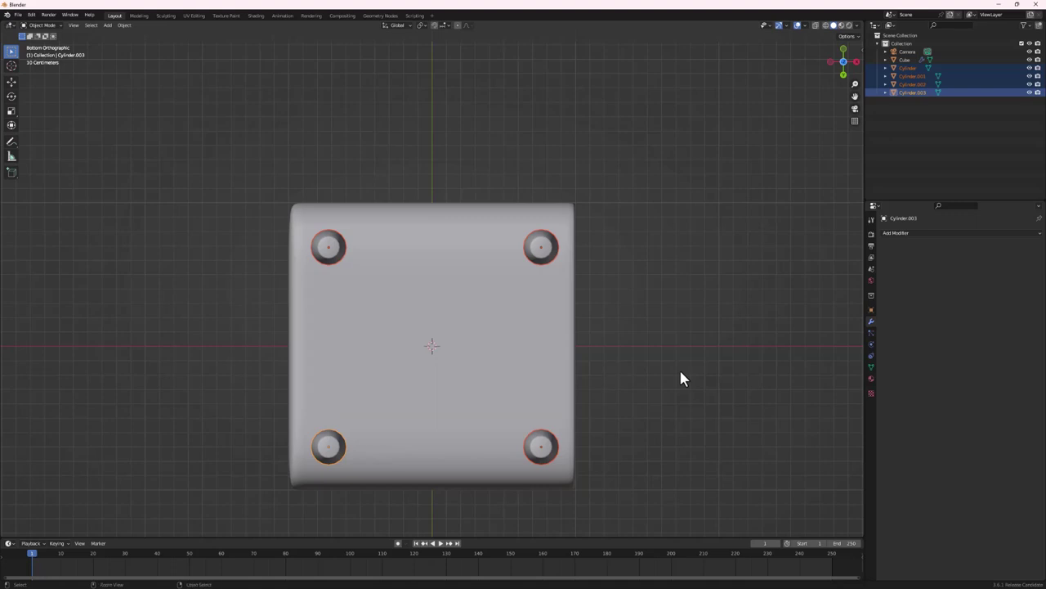
key(ctrl+j)
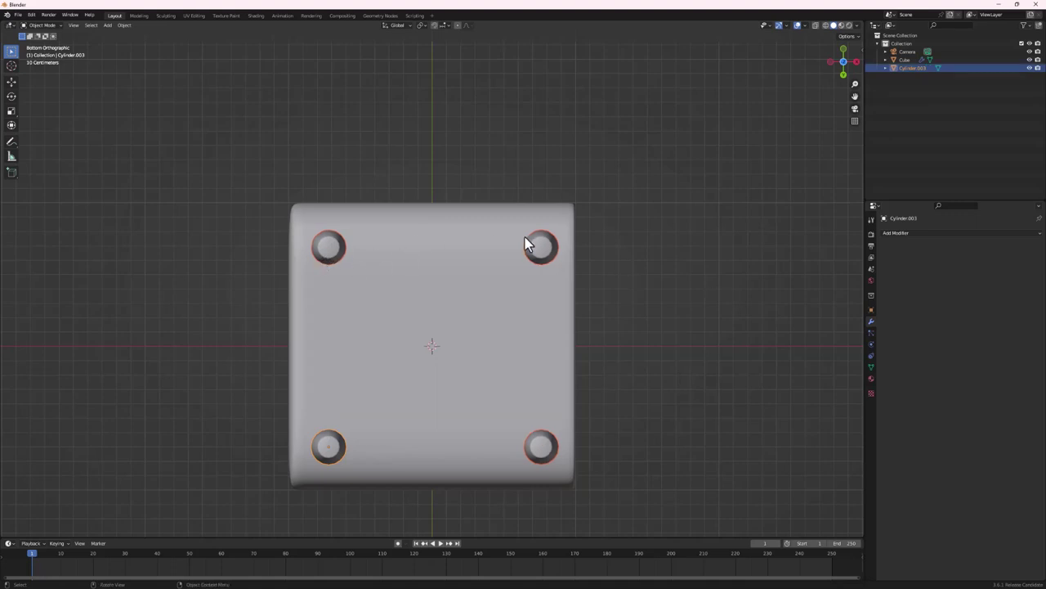
Rename the joined feet object as "stand"
double_click(912, 68)
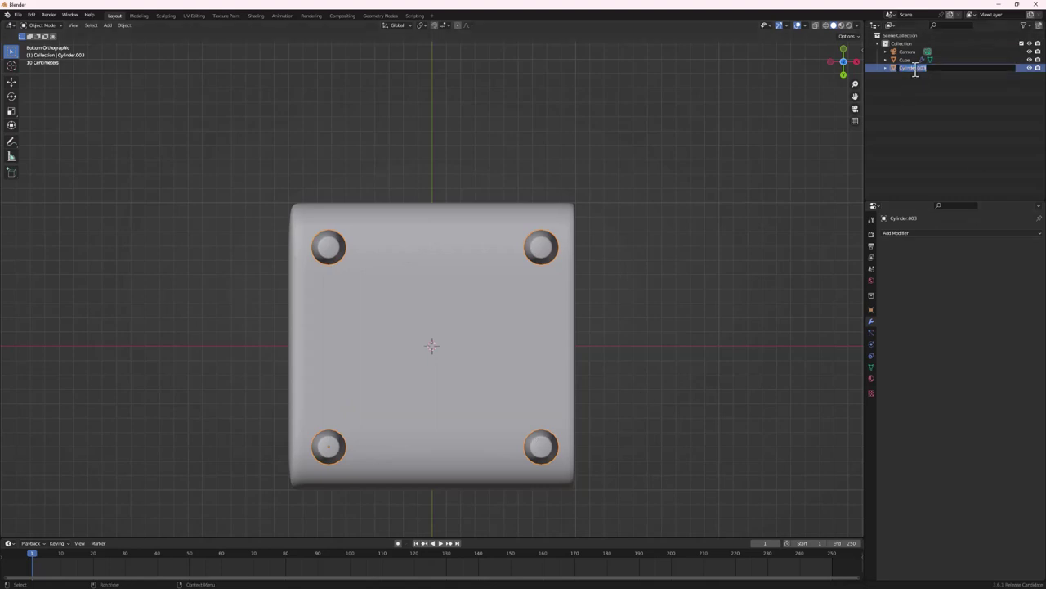
text(Ctand)
key(Return)
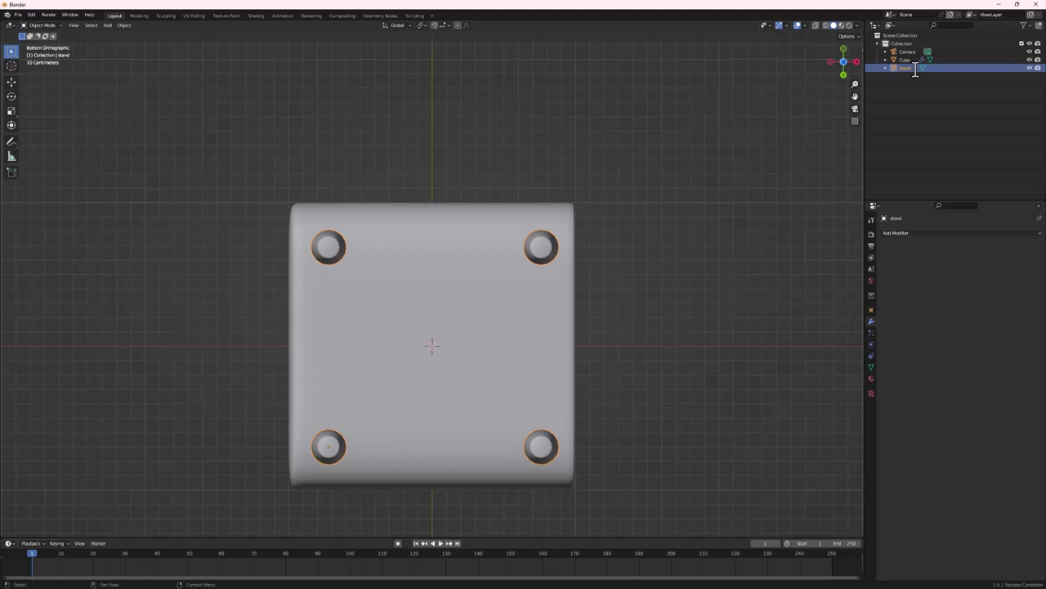
Select the safe's body and rename it from Cube to "vault"
scroll(486, 157, down, 3)
middle_drag(500, 238, 467, 315)
click(470, 315)
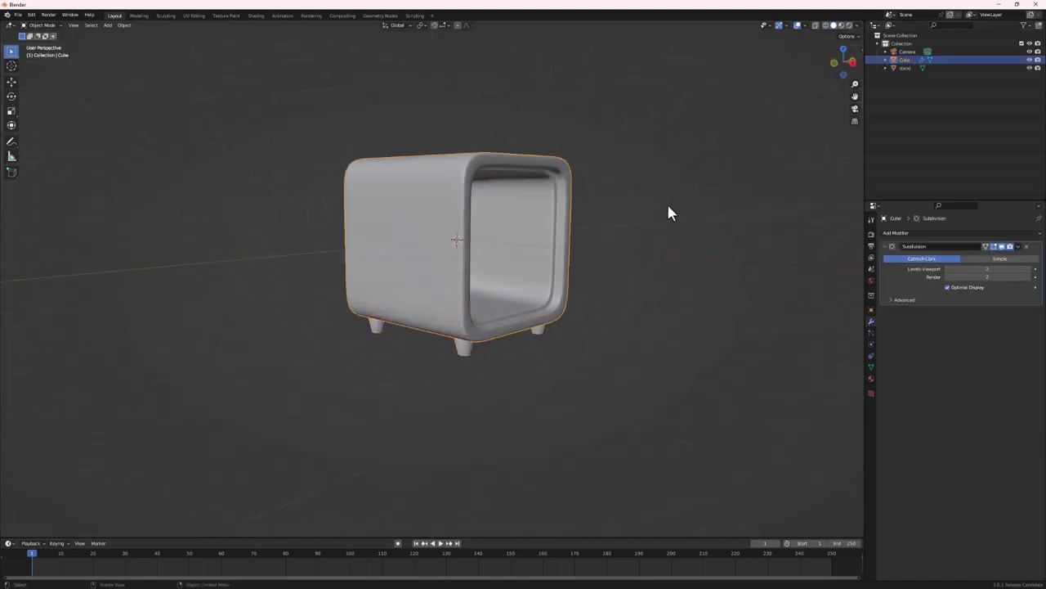
double_click(904, 61)
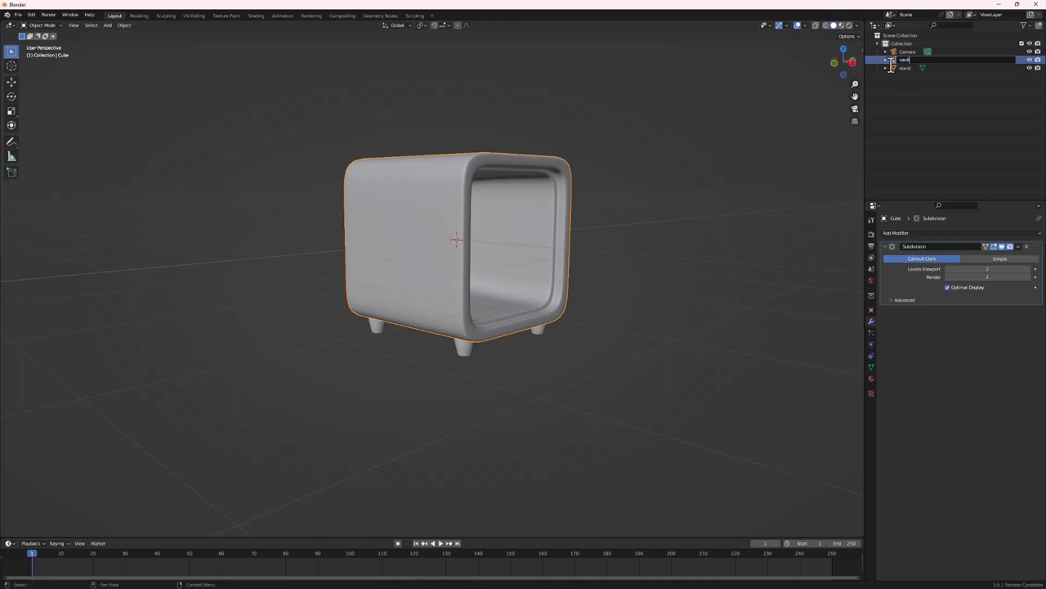
key(Return)
In the vault's Edit Mode, use edge selection to select the edge loop along the inner border of the front rim
middle_drag(572, 196, 560, 231)
scroll(490, 245, up, 2)
scroll(479, 264, up, 1)
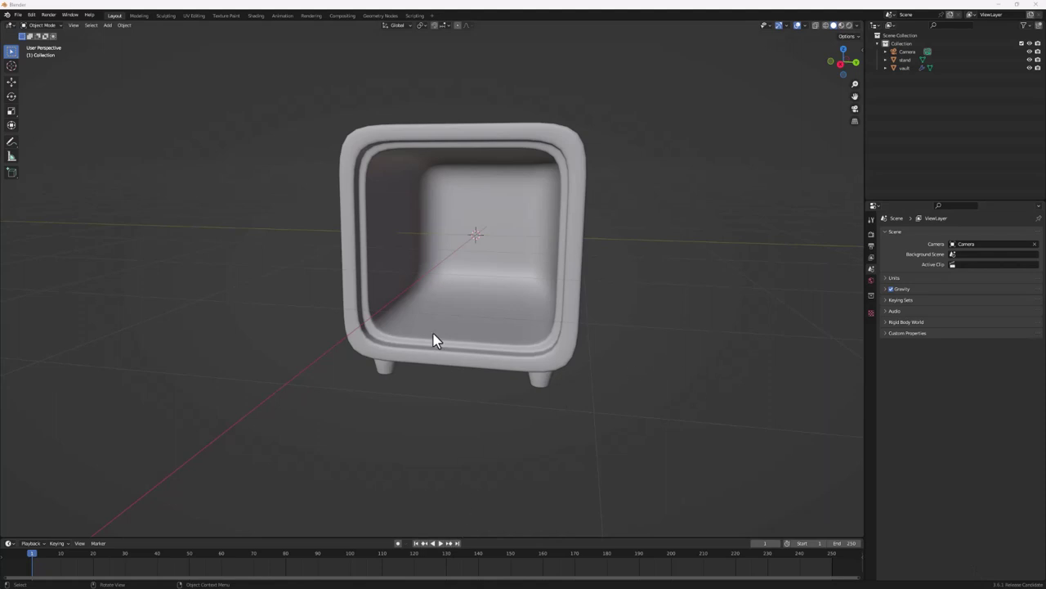
middle_drag(491, 233, 501, 241)
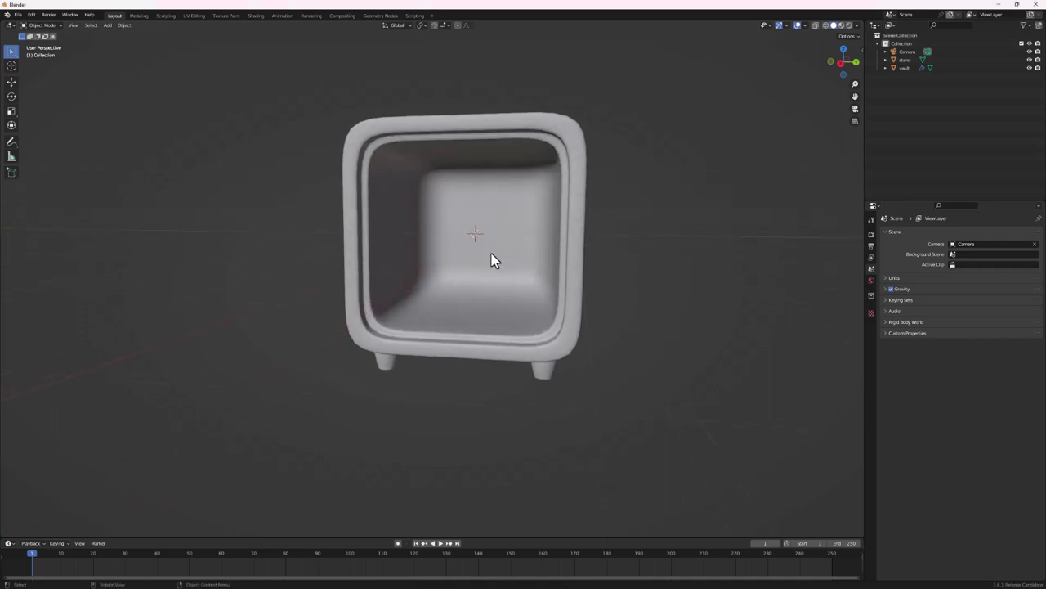
click(358, 196)
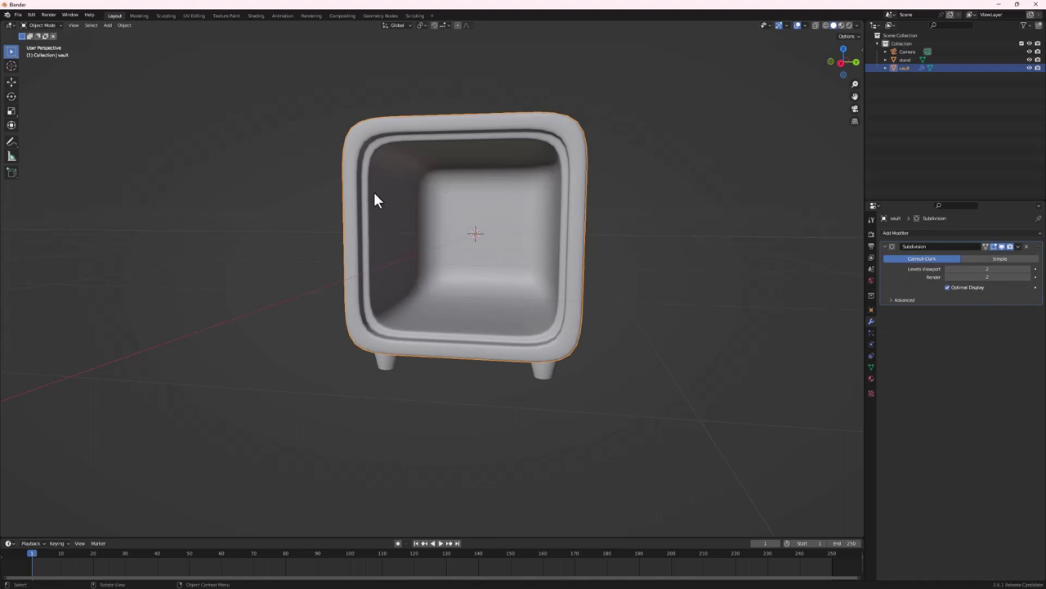
key(Tab)
middle_drag(387, 196, 347, 222)
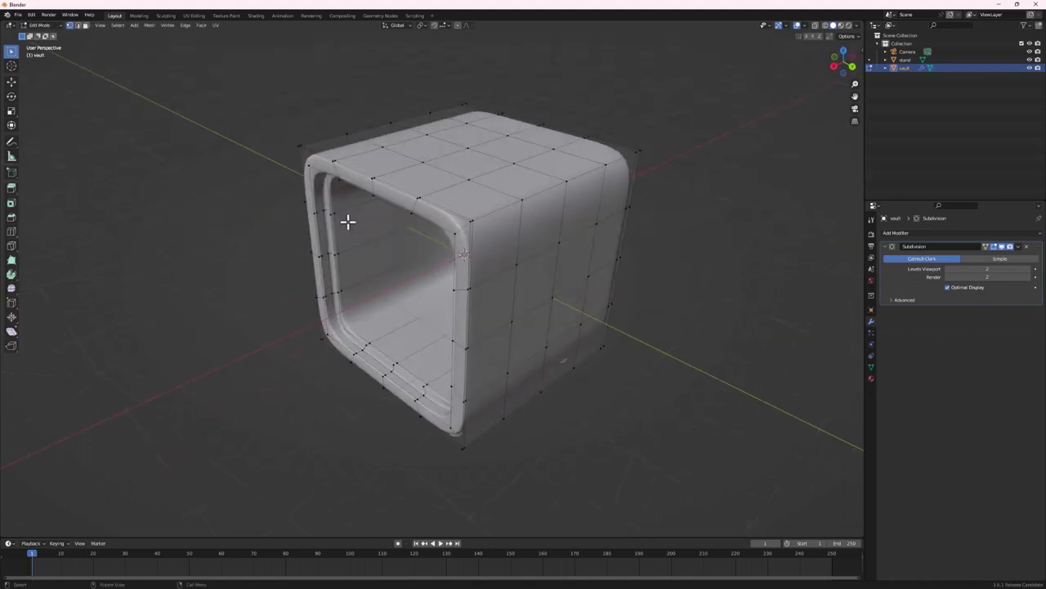
click(79, 25)
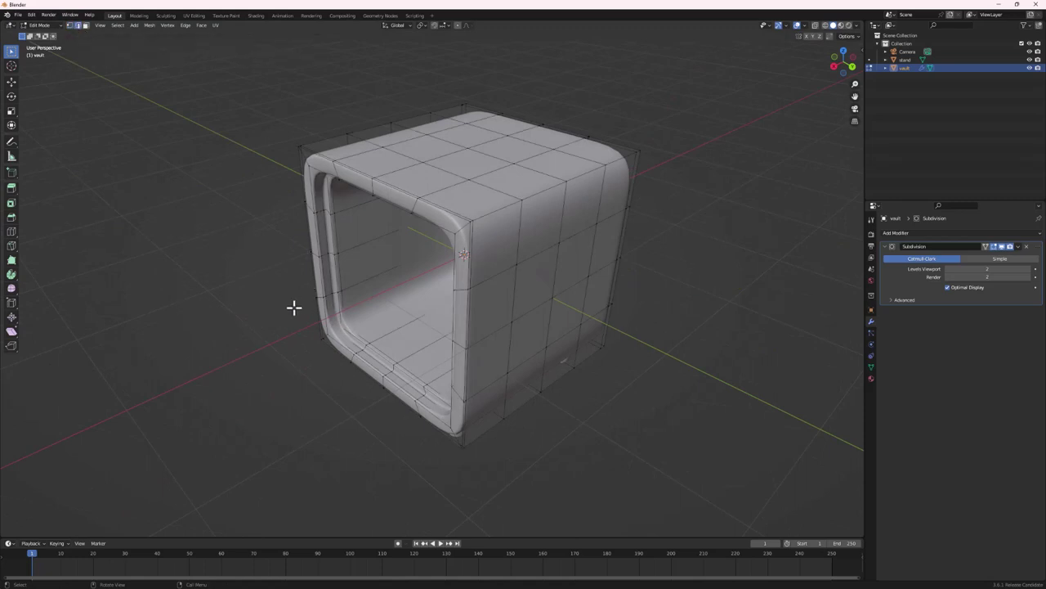
alt+click(320, 270)
middle_drag(327, 292, 350, 281)
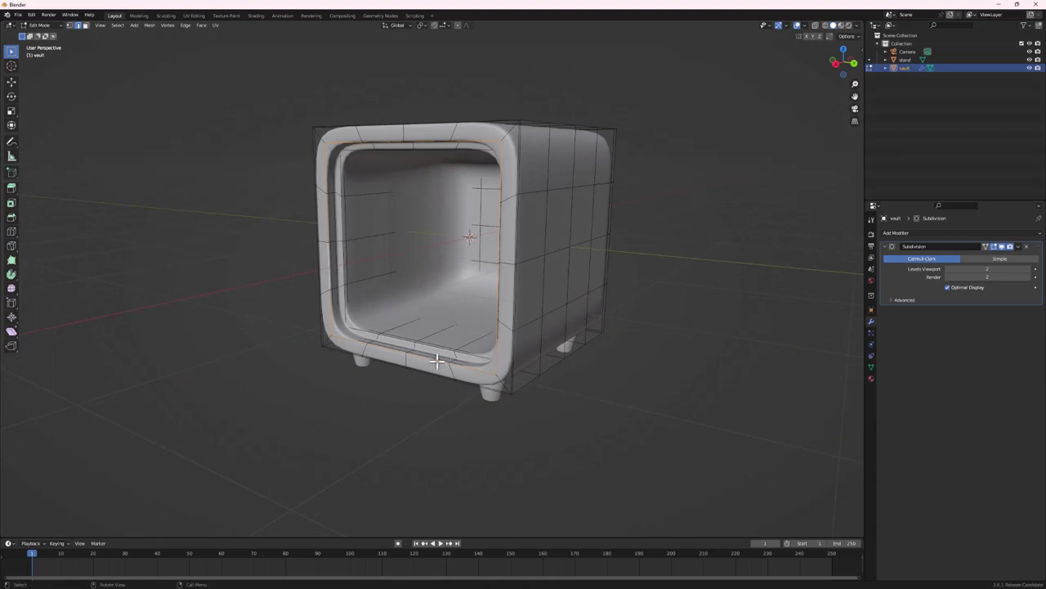
scroll(370, 341, up, 1)
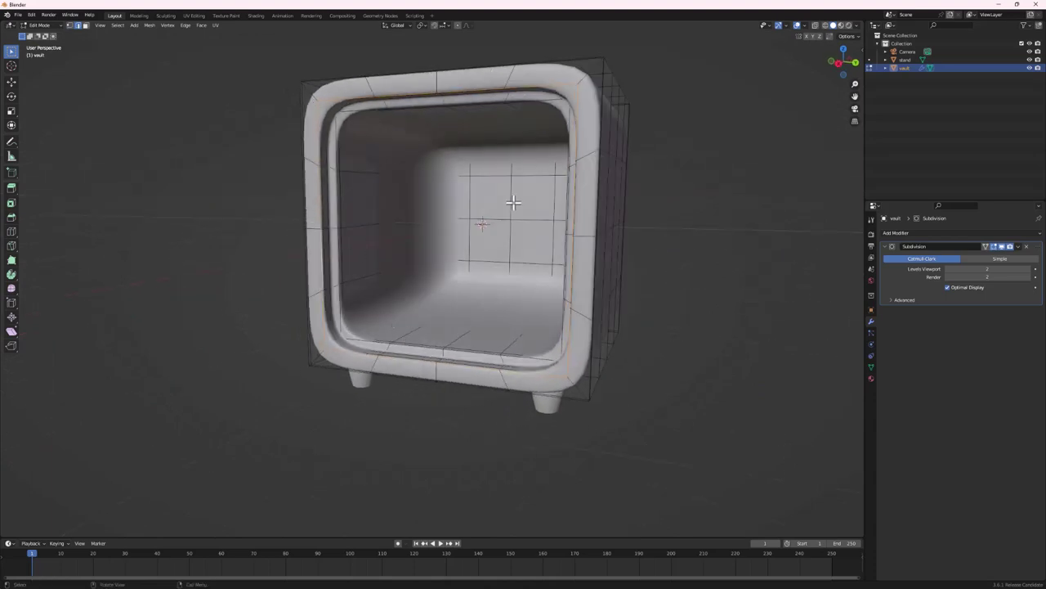
Duplicate the selected rim edge loop in place and separate the copy into its own object
key(g)
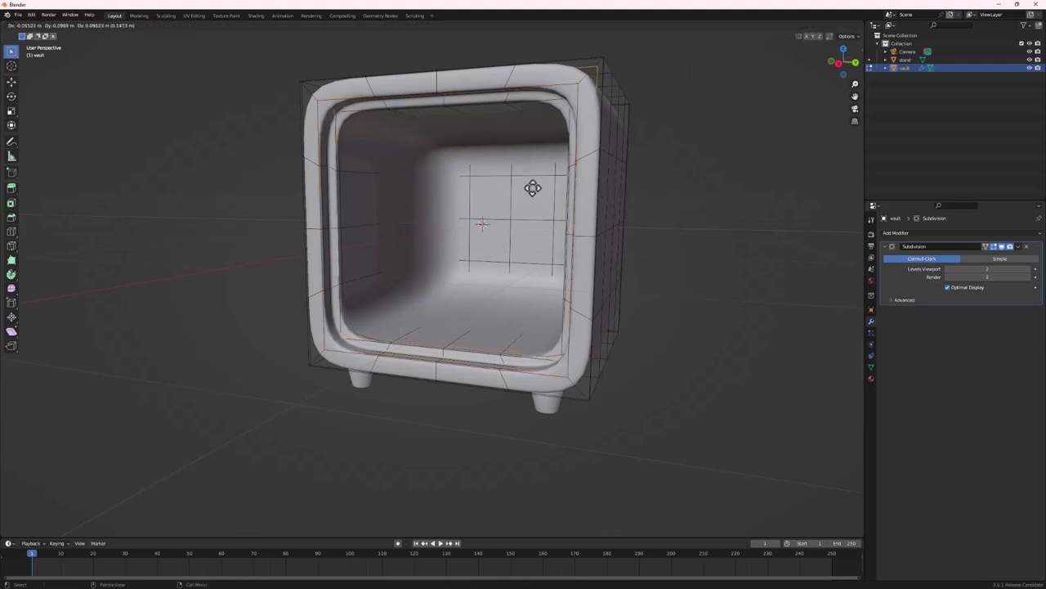
right_click(655, 188)
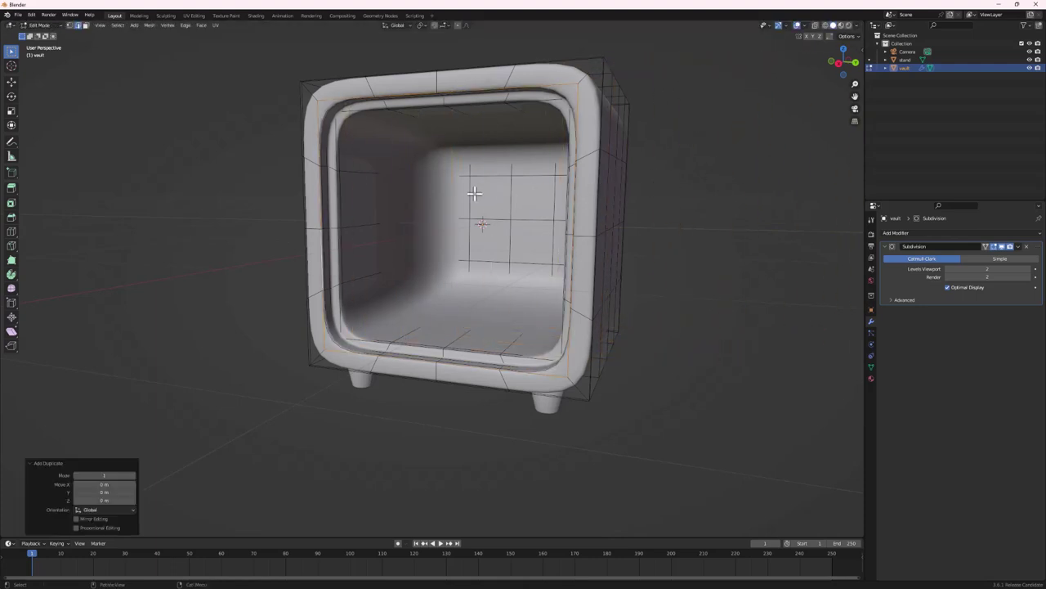
middle_drag(479, 188, 341, 281)
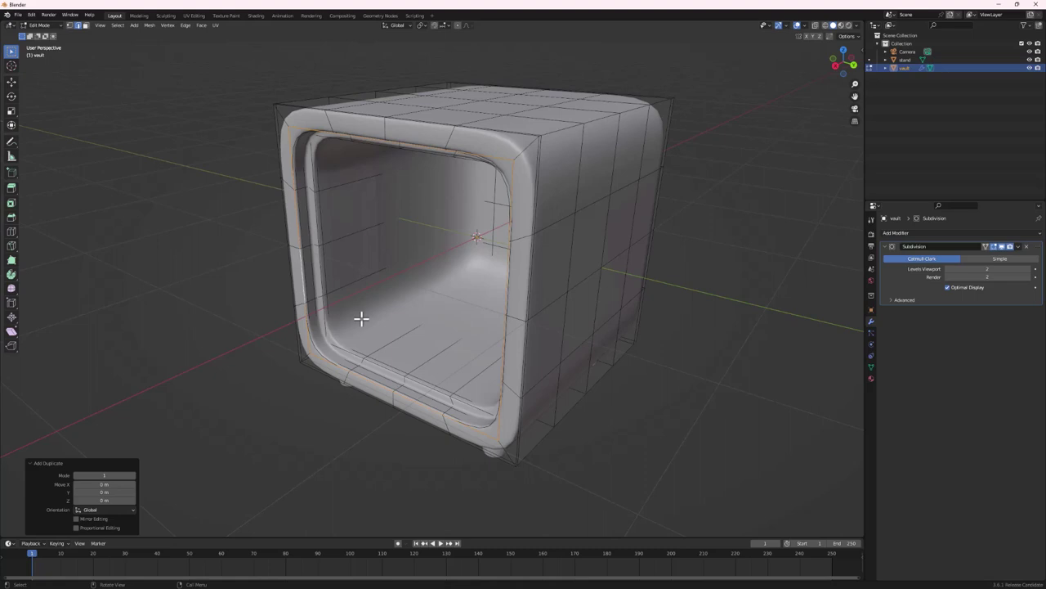
key(p)
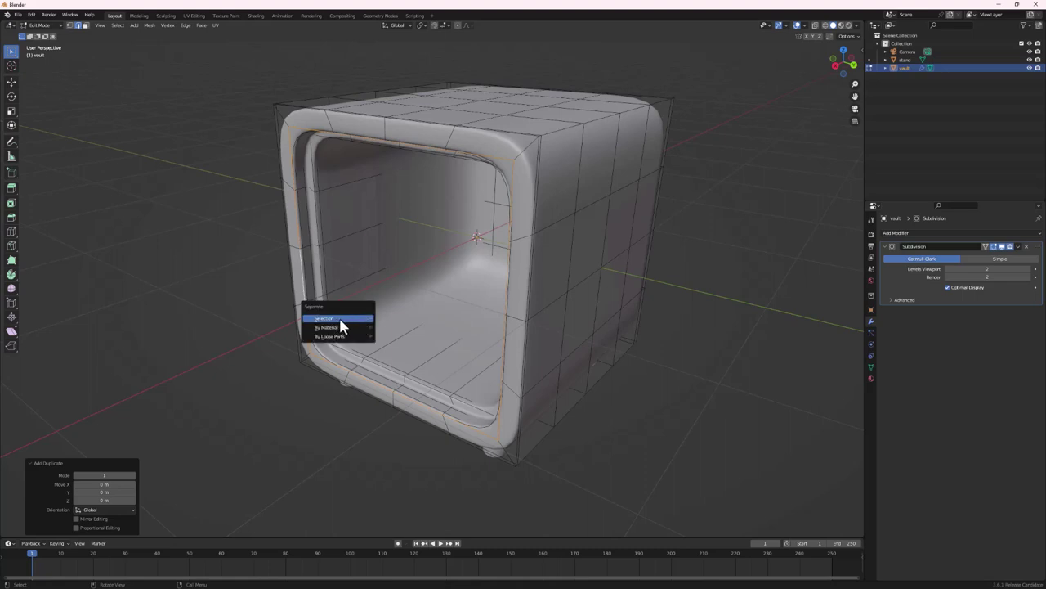
click(343, 319)
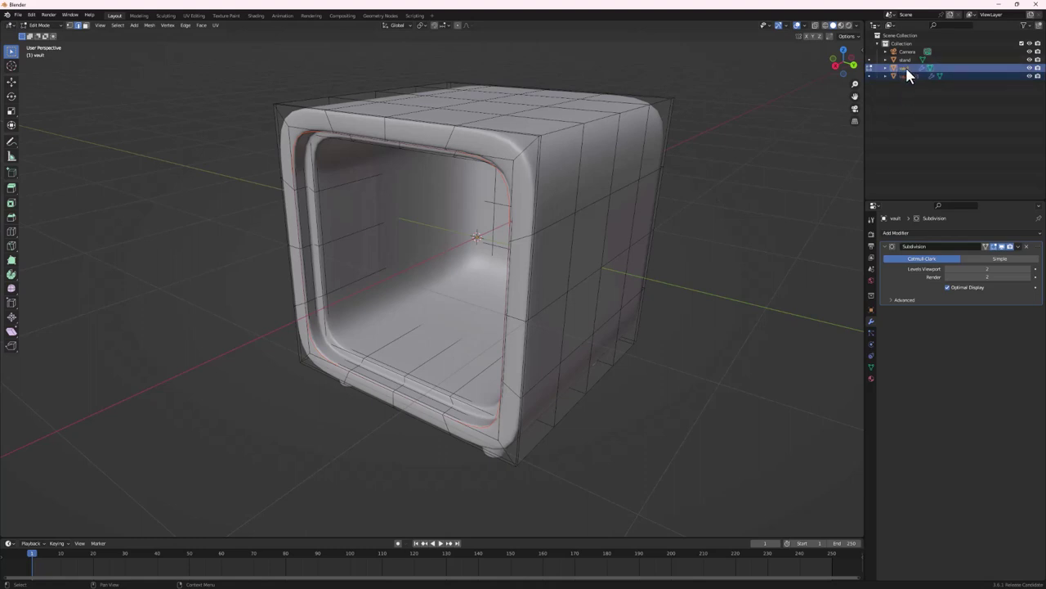
Return to Object Mode, select only the separated edge loop object and rename it "door"
ctrl+click(905, 75)
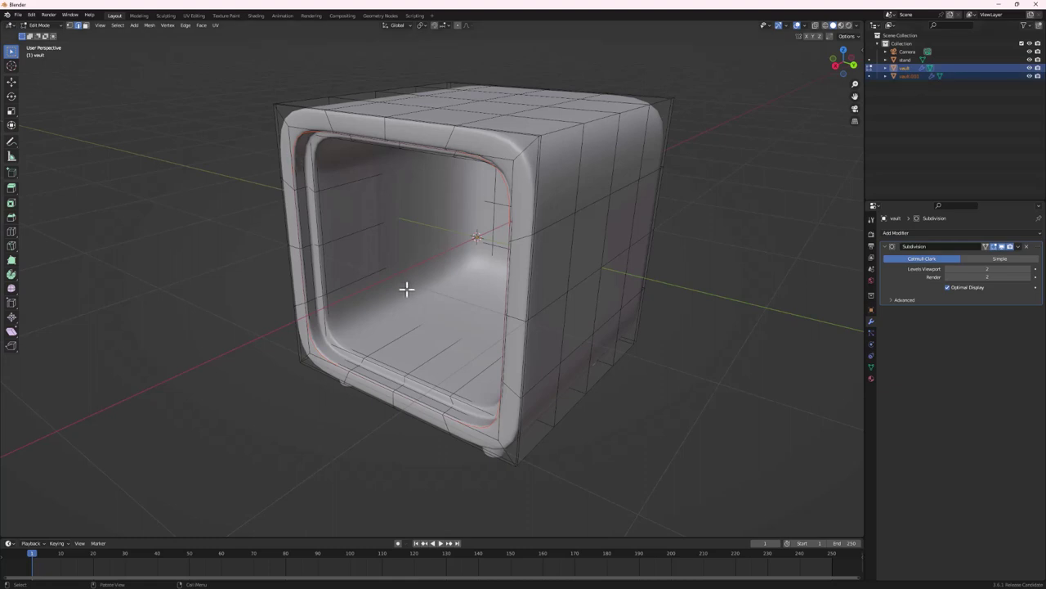
key(Tab)
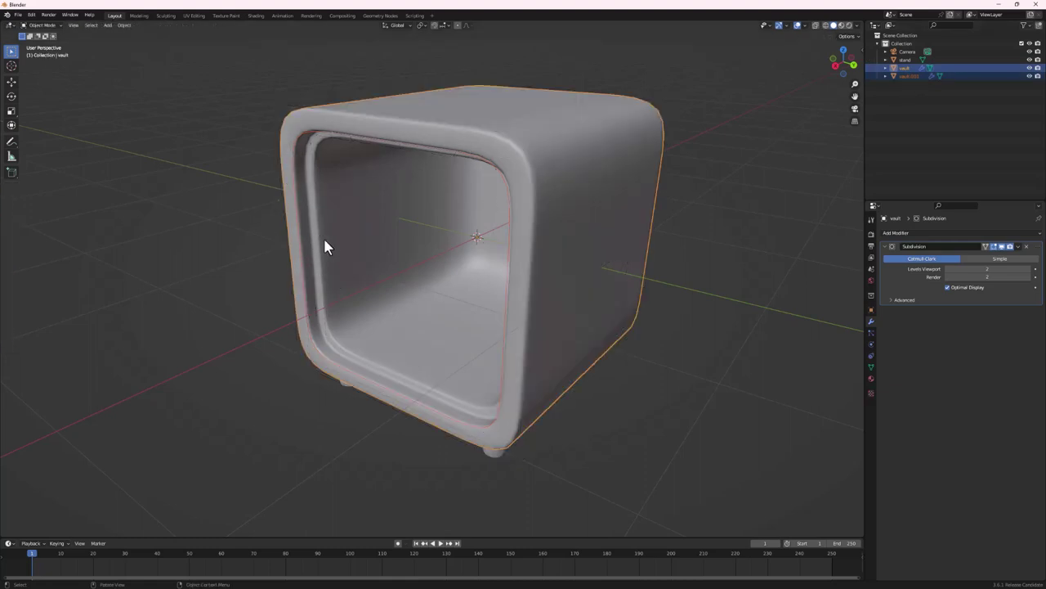
click(720, 209)
click(907, 75)
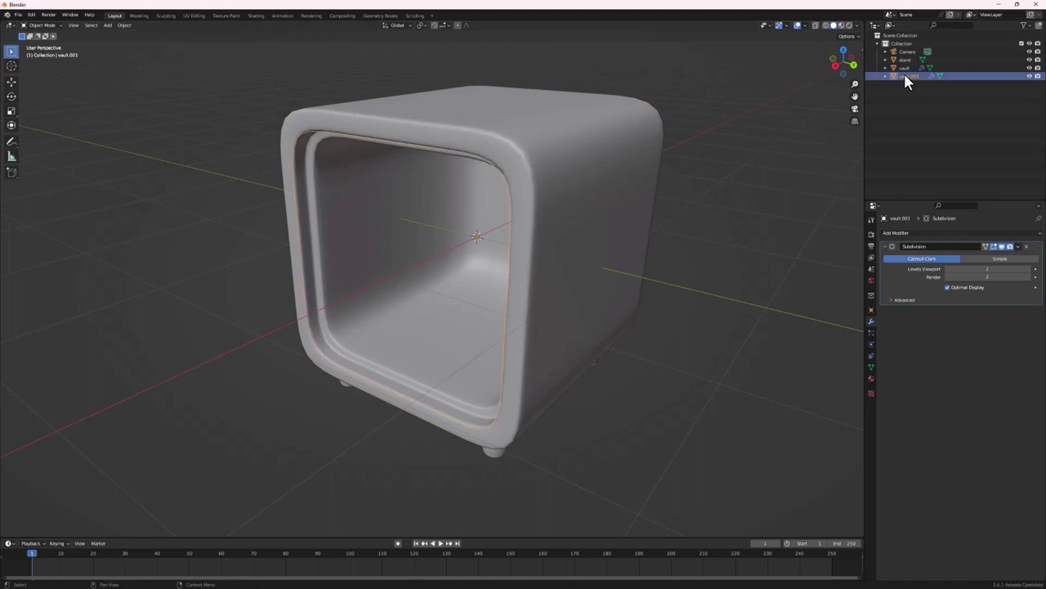
double_click(910, 76)
double_click(913, 77)
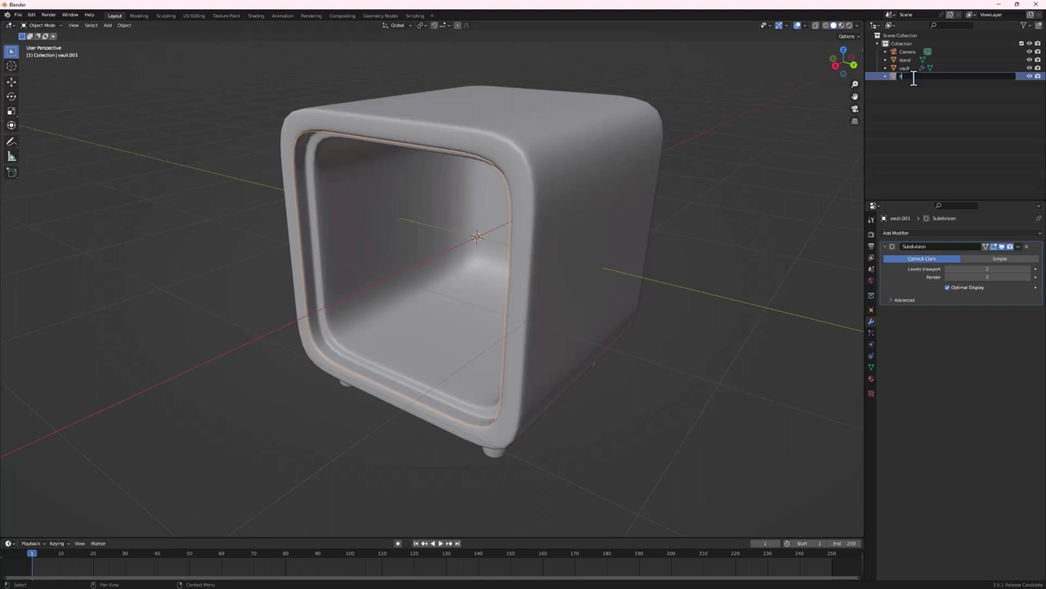
text(r)
key(Return)
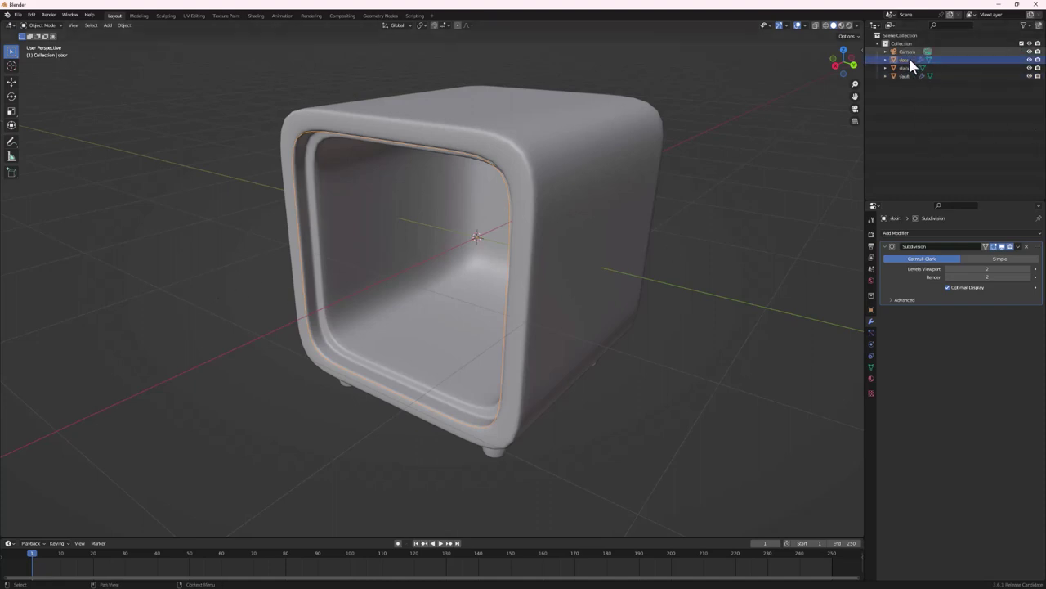
Isolate the door in local view in Edit Mode and fill its whole outline with a face
key(Tab)
mouse_move(315, 261)
middle_down()
mouse_move(320, 269)
mouse_move(343, 257)
mouse_move(328, 260)
middle_up()
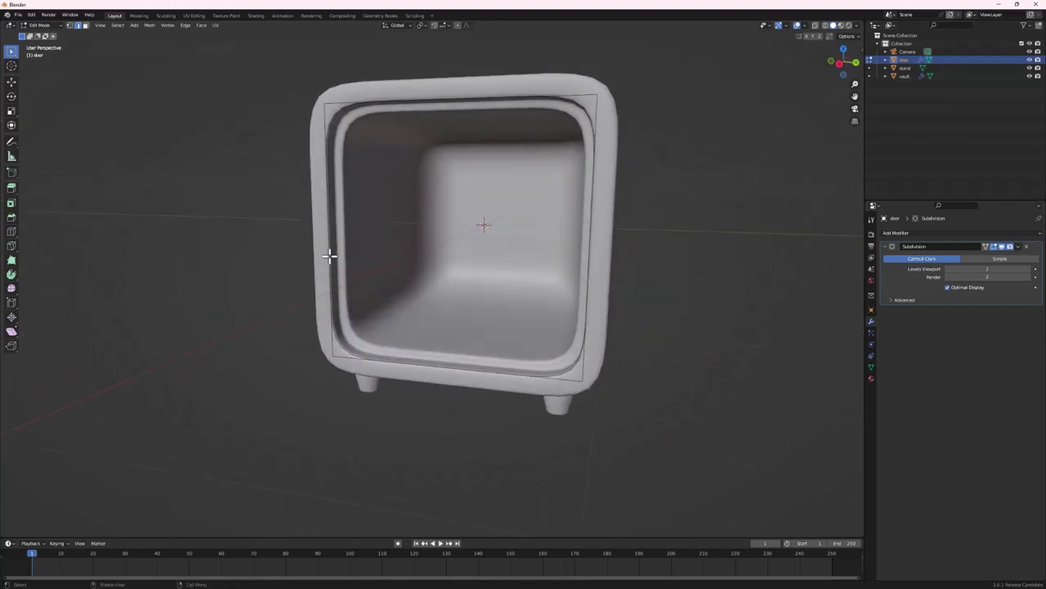
key(KP_Divide)
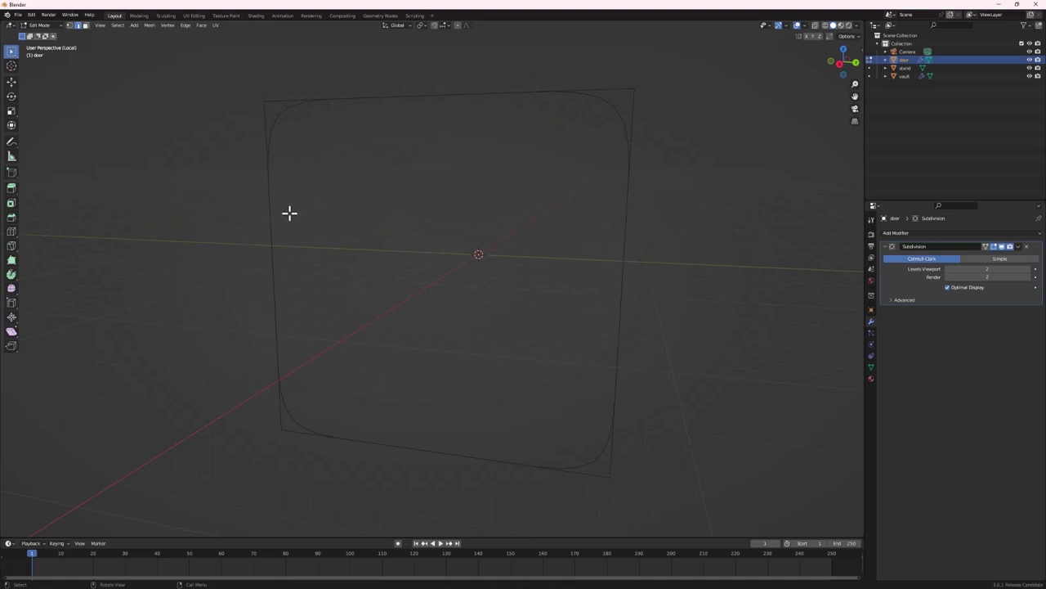
key(a)
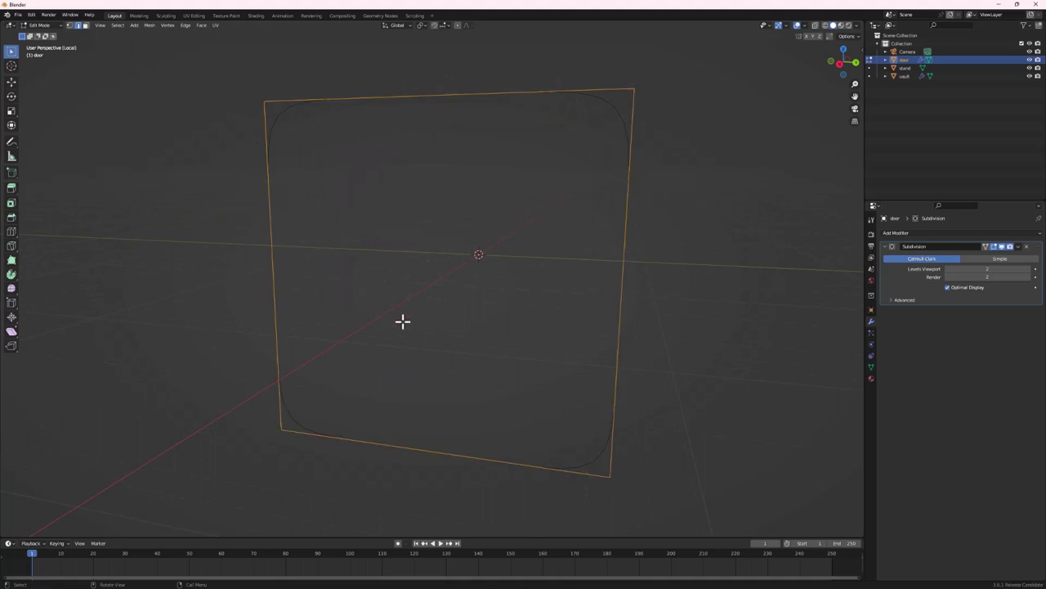
key(f)
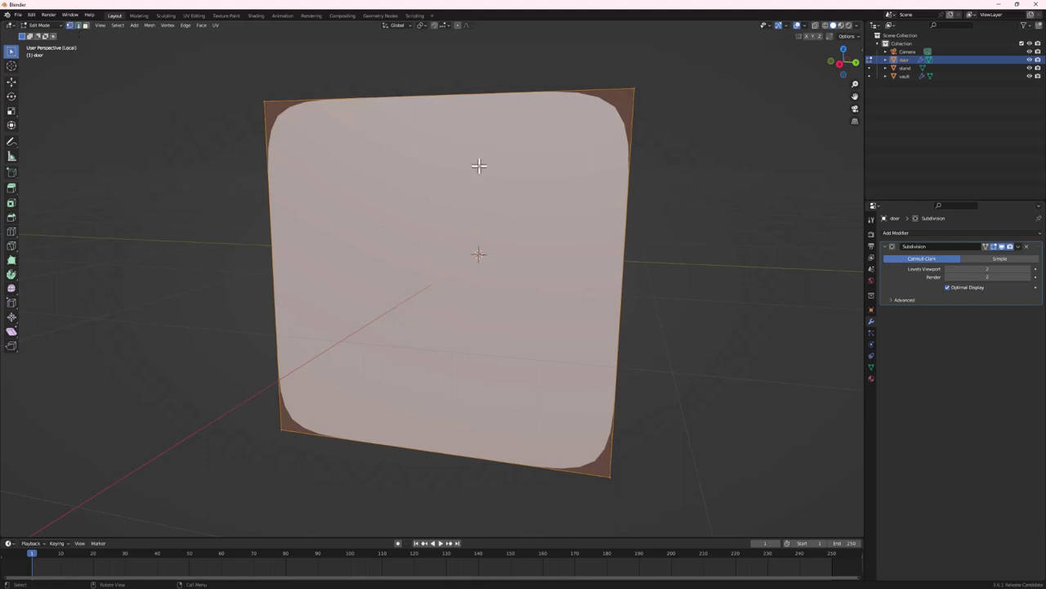
Knife three evenly spaced vertical cuts across the door face, joining the opposite vertices of its upper and lower edges
mouse_move(479, 164)
middle_down()
mouse_move(500, 158)
mouse_move(479, 163)
middle_up()
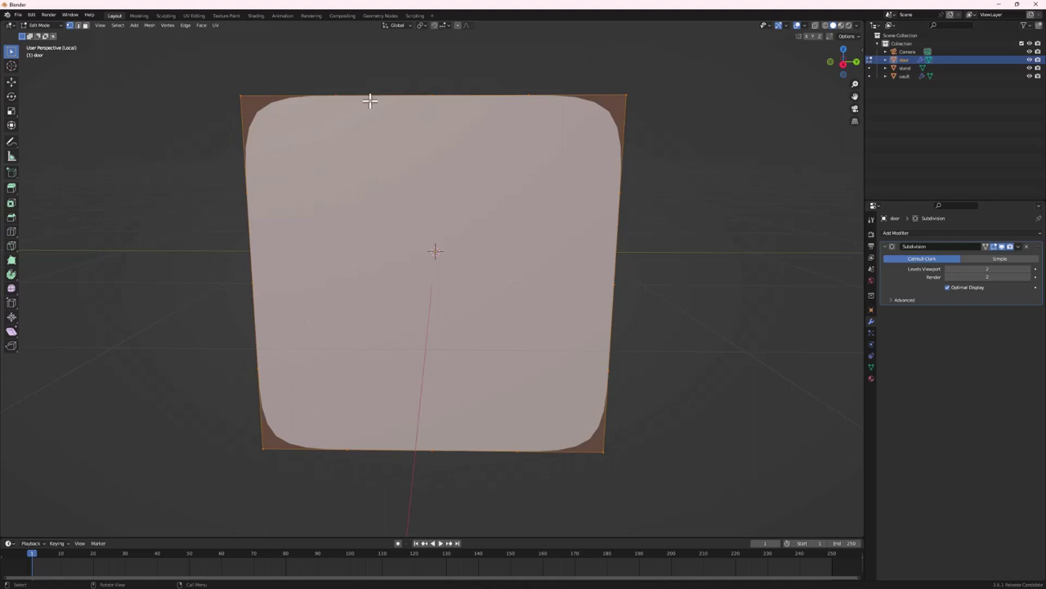
key(k)
middle_drag(373, 149, 441, 165)
click(338, 99)
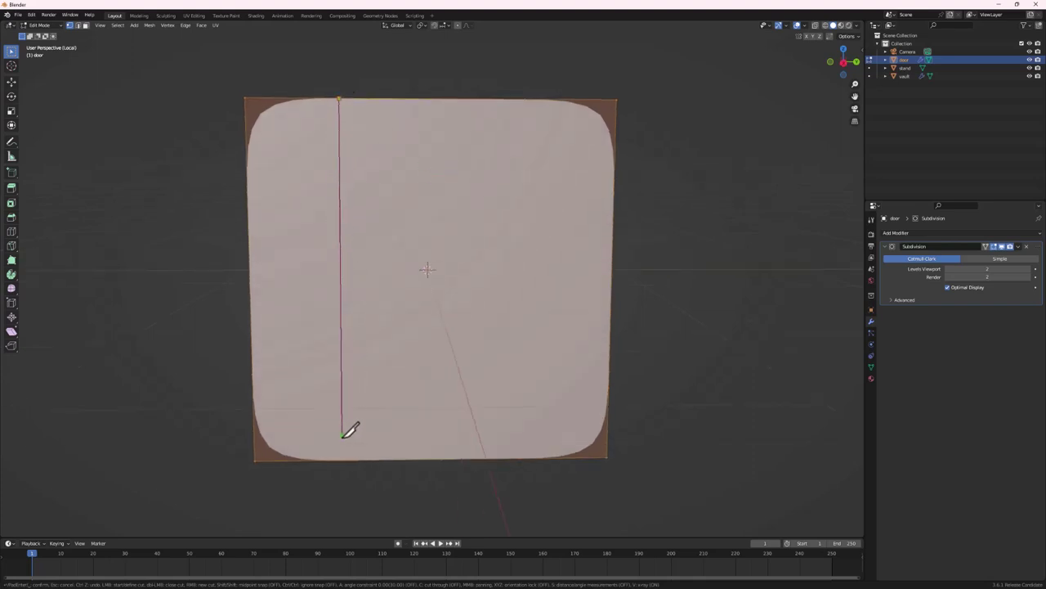
click(353, 451)
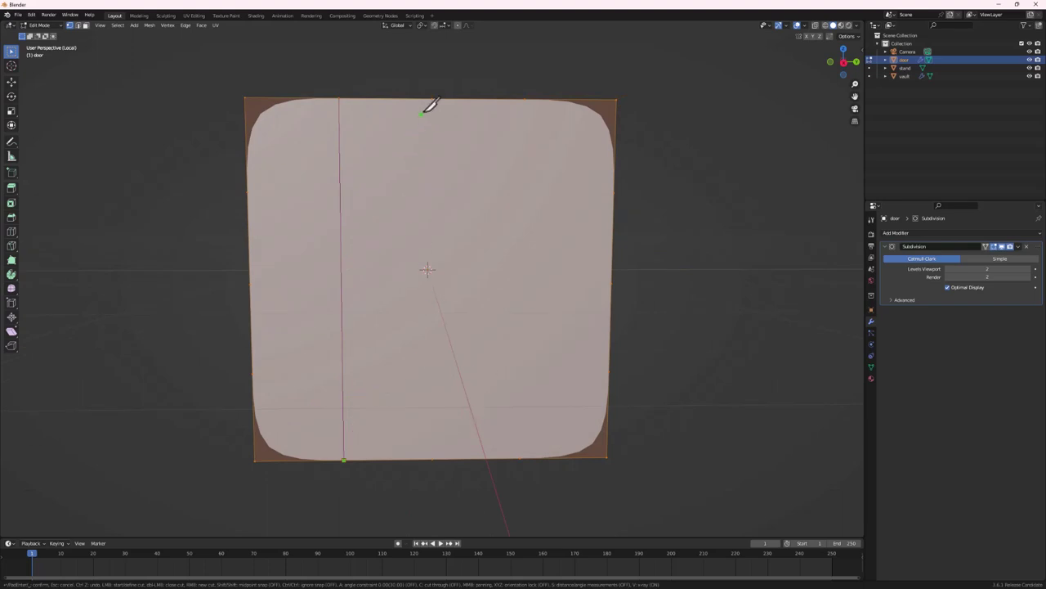
click(431, 98)
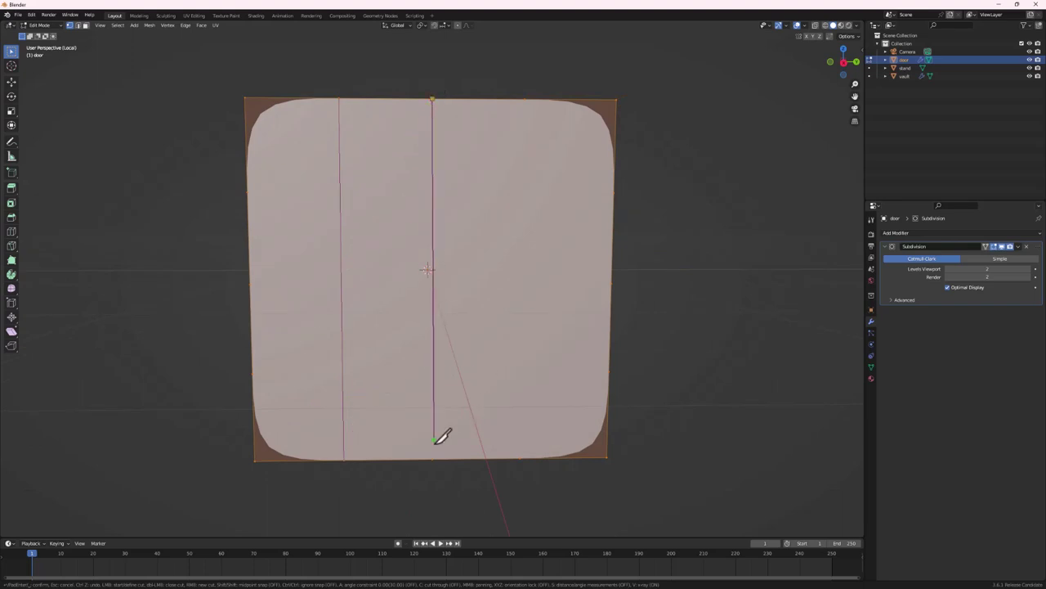
click(432, 457)
click(524, 99)
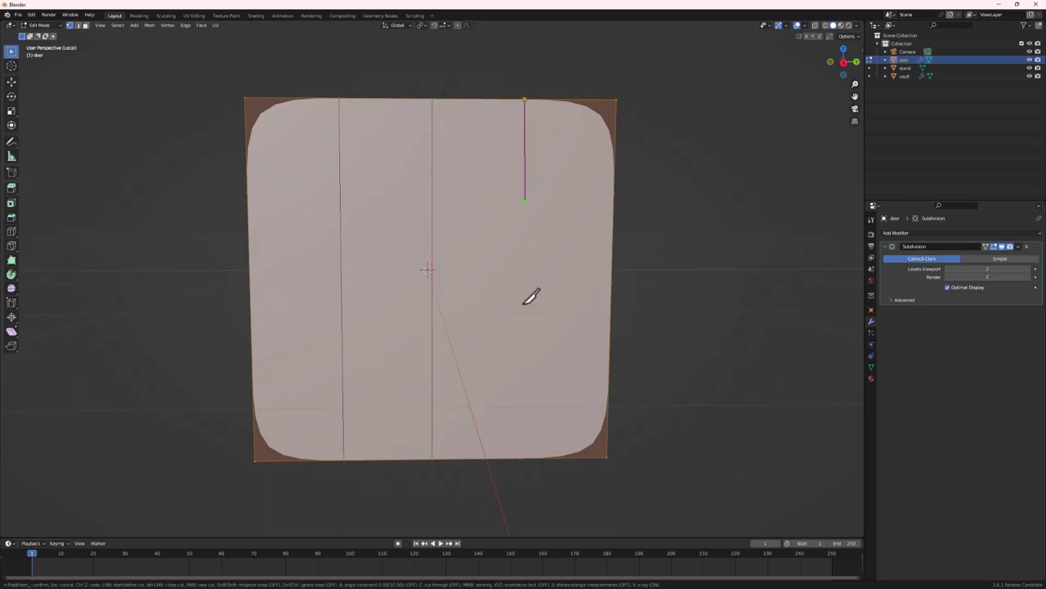
click(521, 458)
key(e)
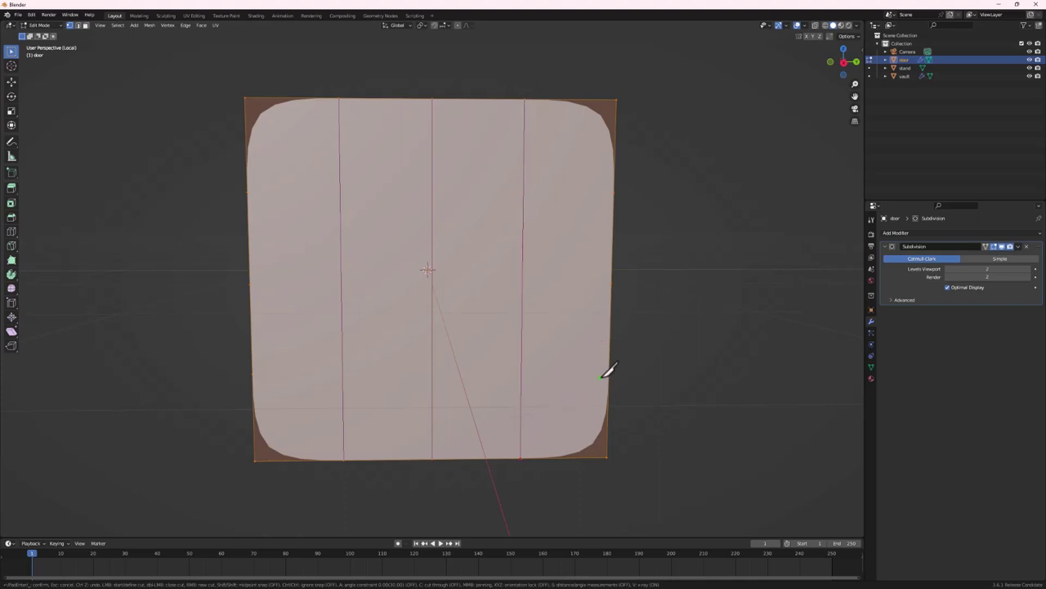
Add three horizontal knife cuts between the opposite side vertices, dividing the door face into a four-by-four grid
click(608, 372)
click(253, 374)
key(Return)
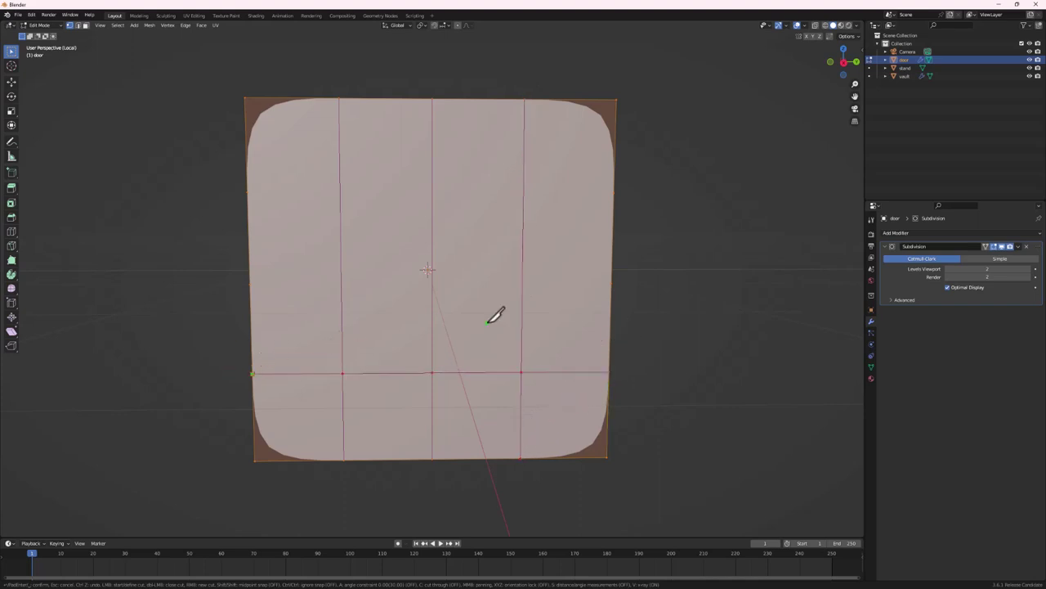
click(610, 284)
click(250, 284)
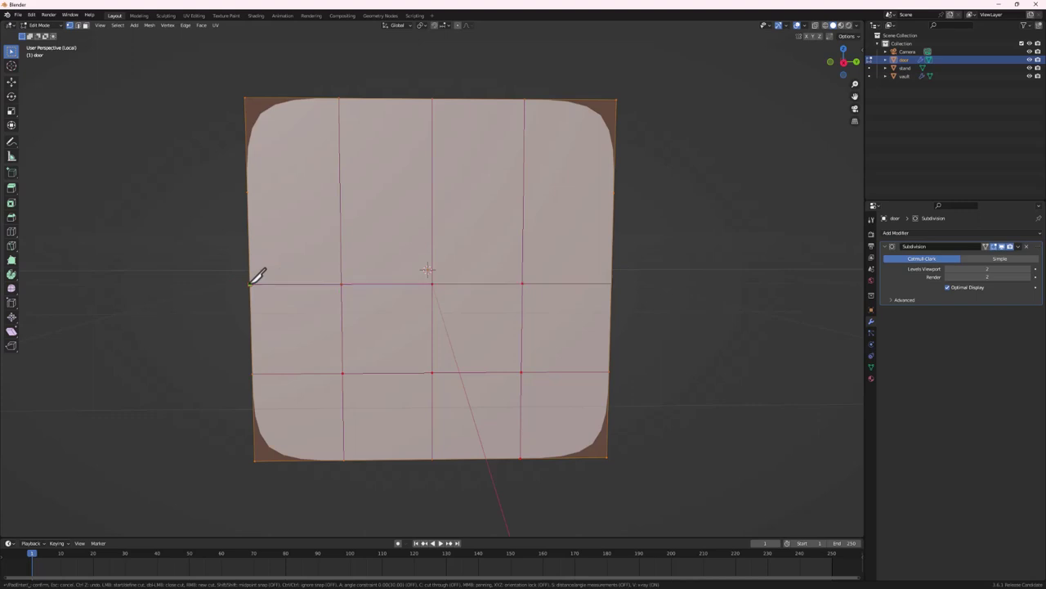
key(e)
click(614, 192)
click(249, 193)
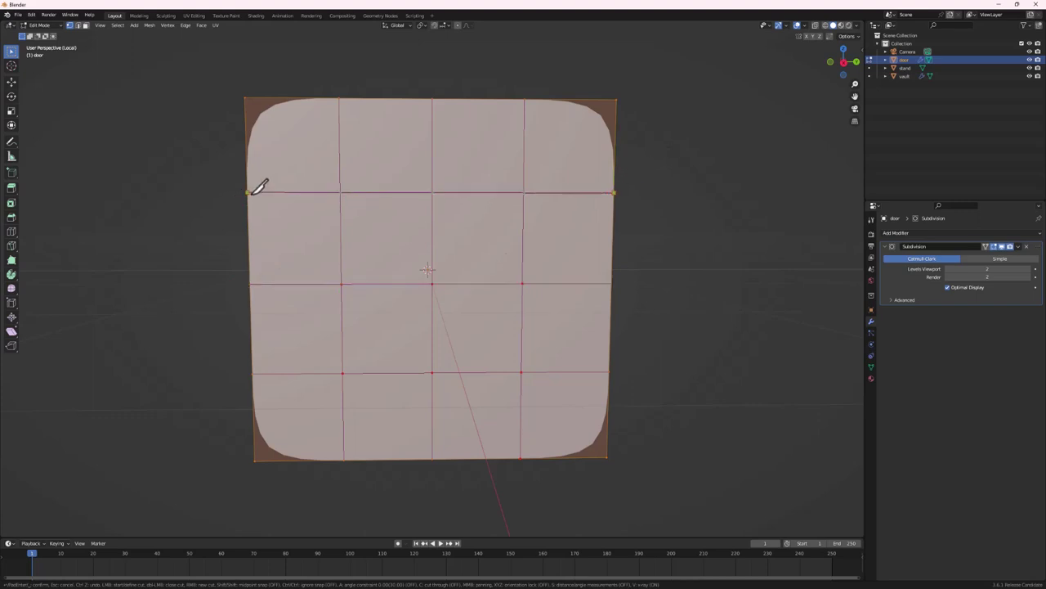
key(e)
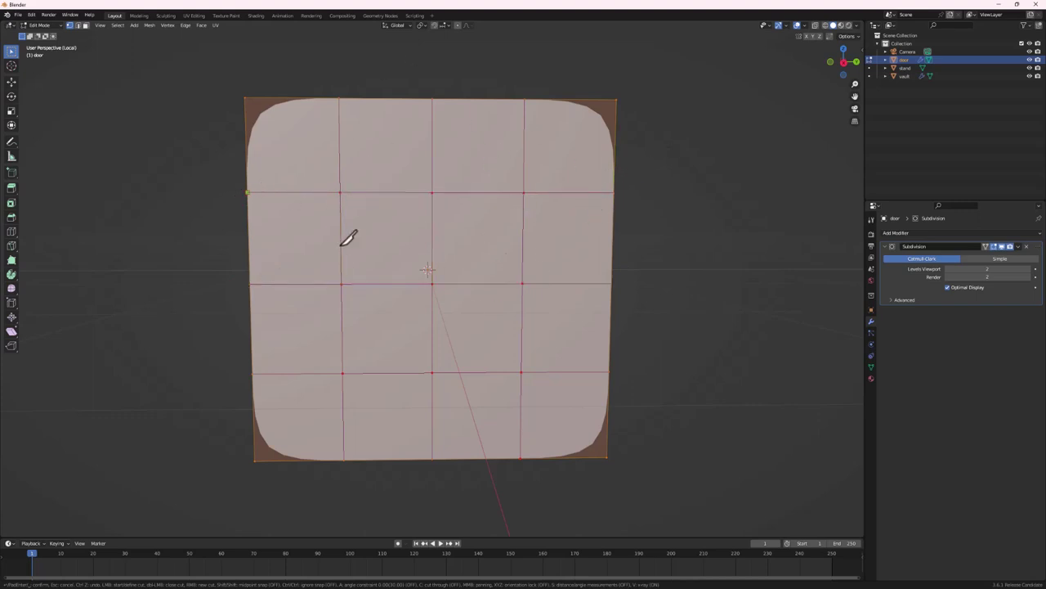
key(Return)
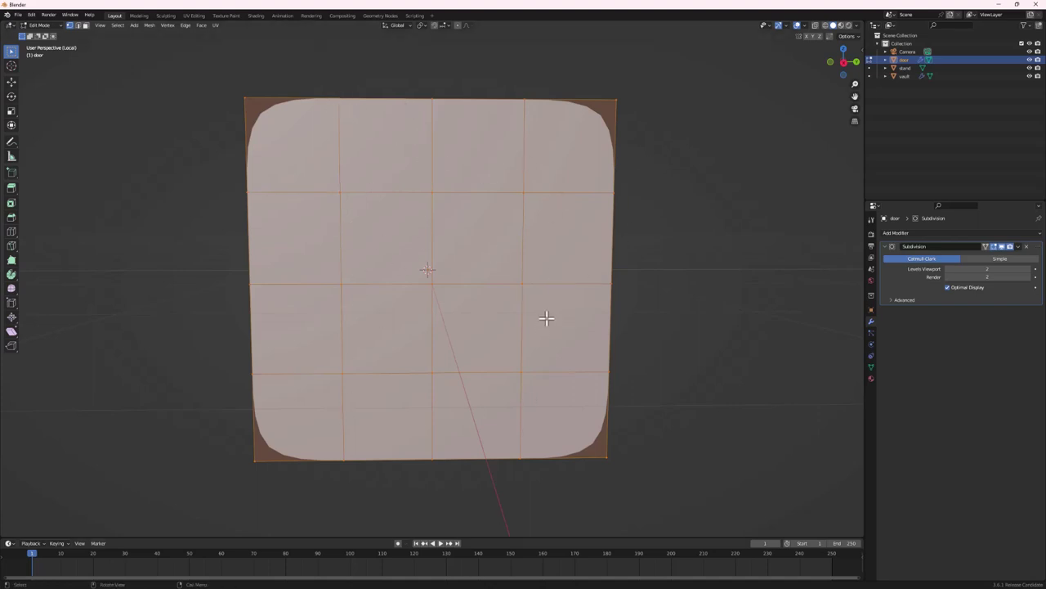
Extrude the whole door face about 0.14 m along the negative global X axis to give the door thickness
middle_drag(446, 256, 397, 285)
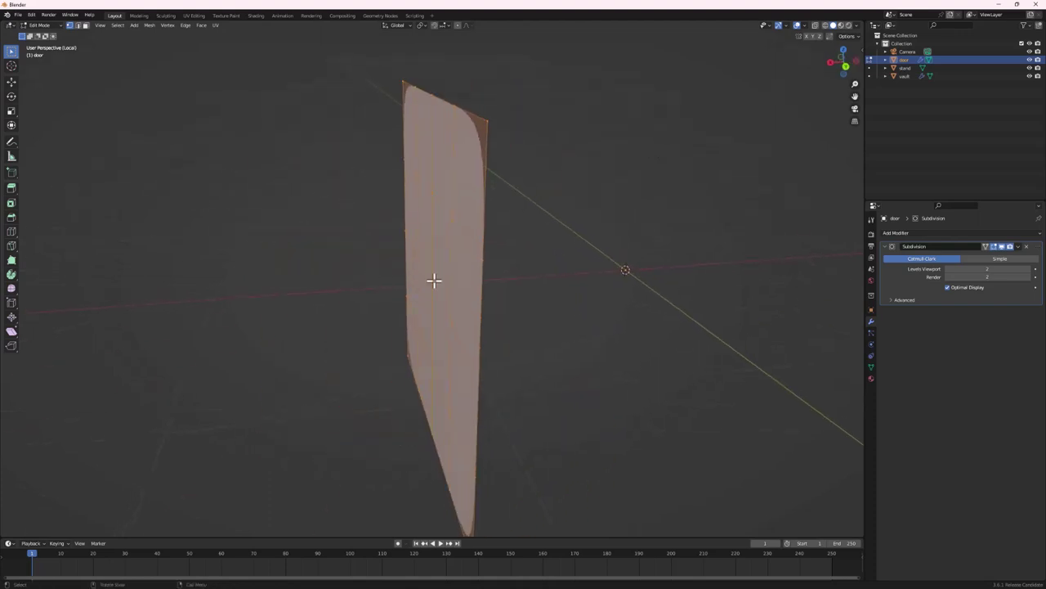
middle_drag(503, 254, 457, 289)
middle_drag(427, 250, 441, 243)
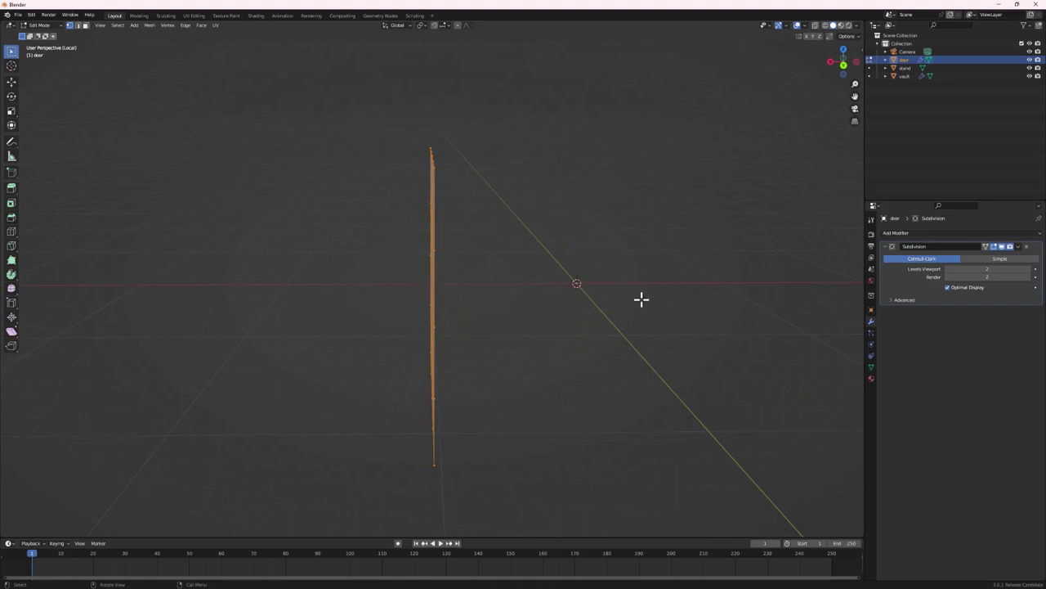
key(g)
key(x)
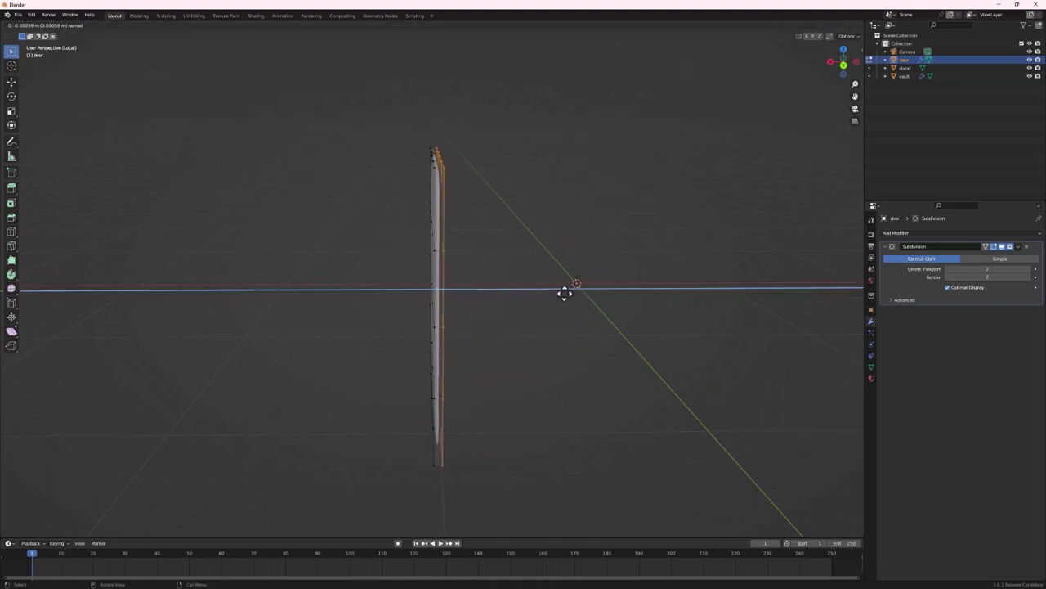
click(575, 289)
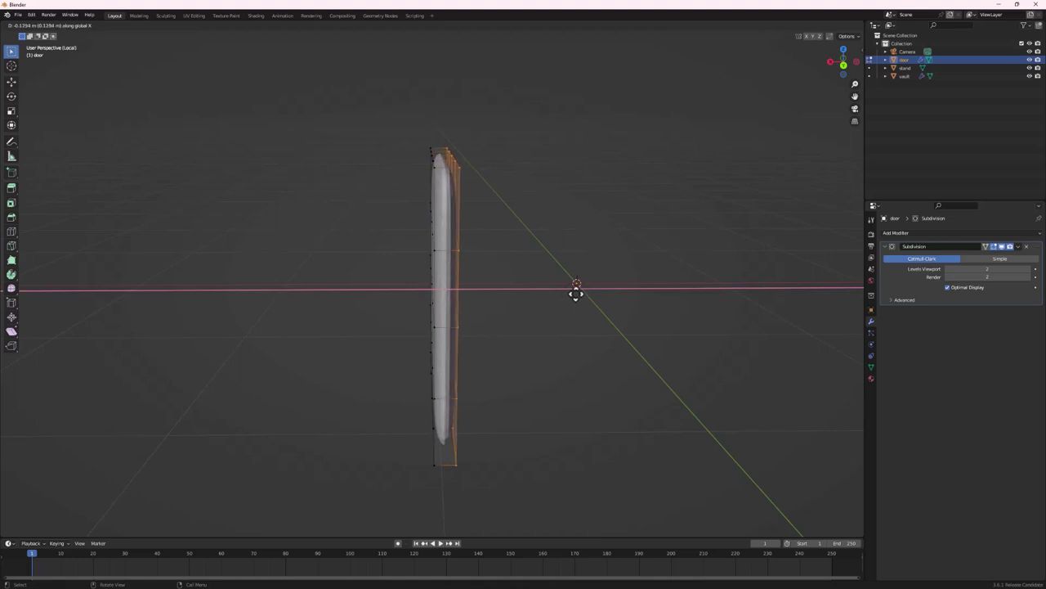
Add a centred loop cut around the door's thin sides and bevel it into two loops about 0.03 m wide
middle_drag(487, 281, 411, 253)
key(ctrl+r)
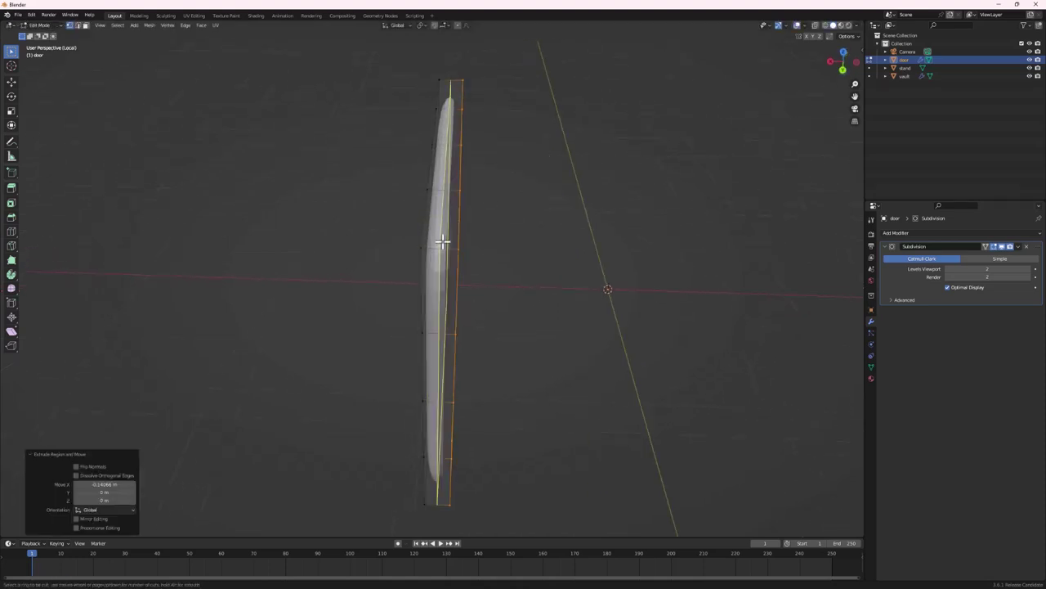
scroll(441, 241, up, 1)
click(442, 241)
right_click(442, 241)
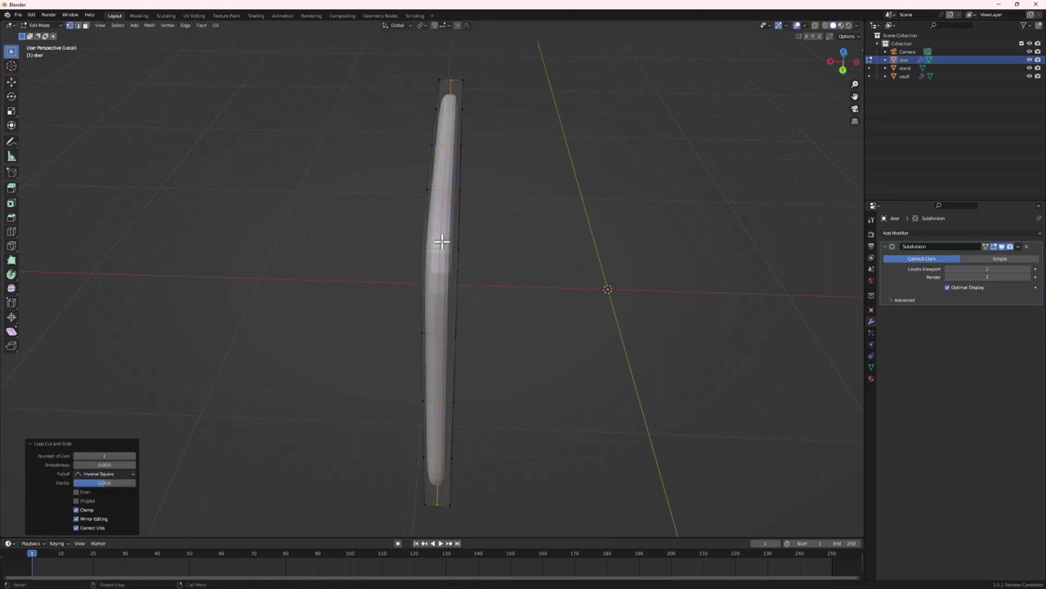
middle_drag(461, 278, 462, 272)
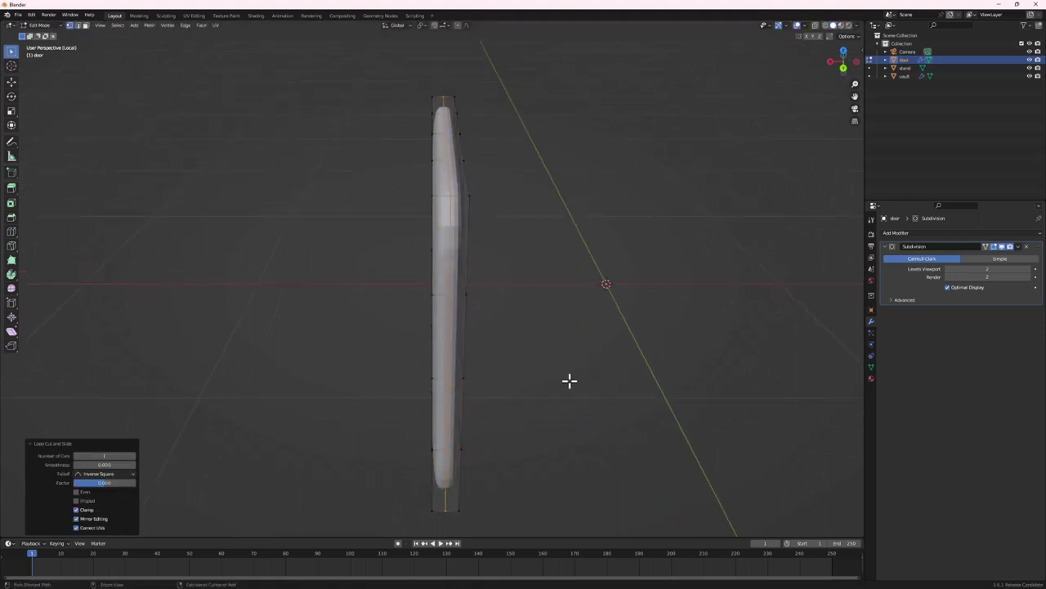
key(s)
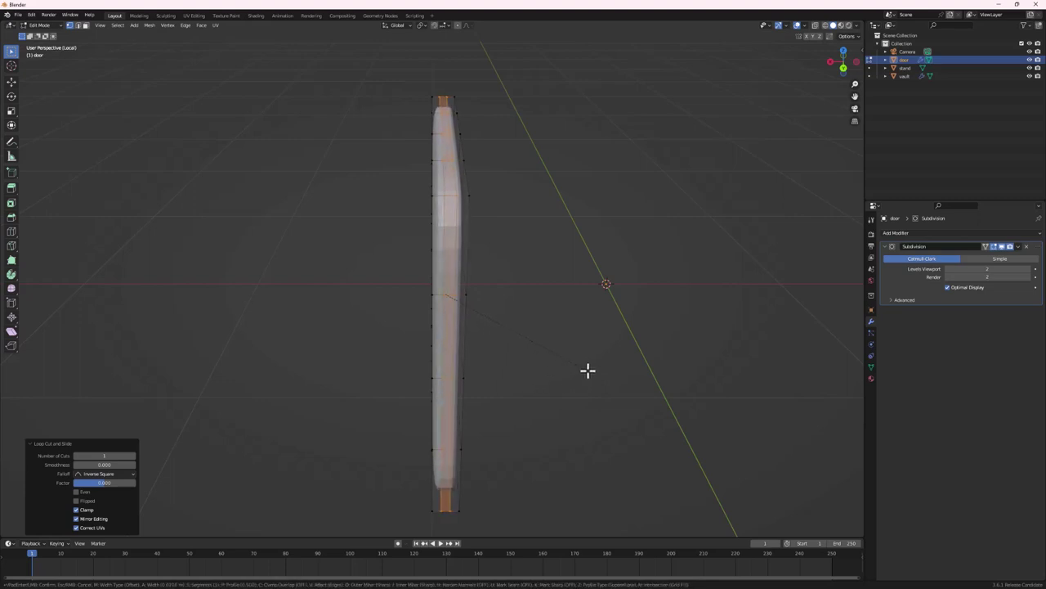
click(590, 369)
Return to Object Mode, shade the door smooth and leave local view to bring back the rest of the safe
middle_drag(445, 295, 462, 270)
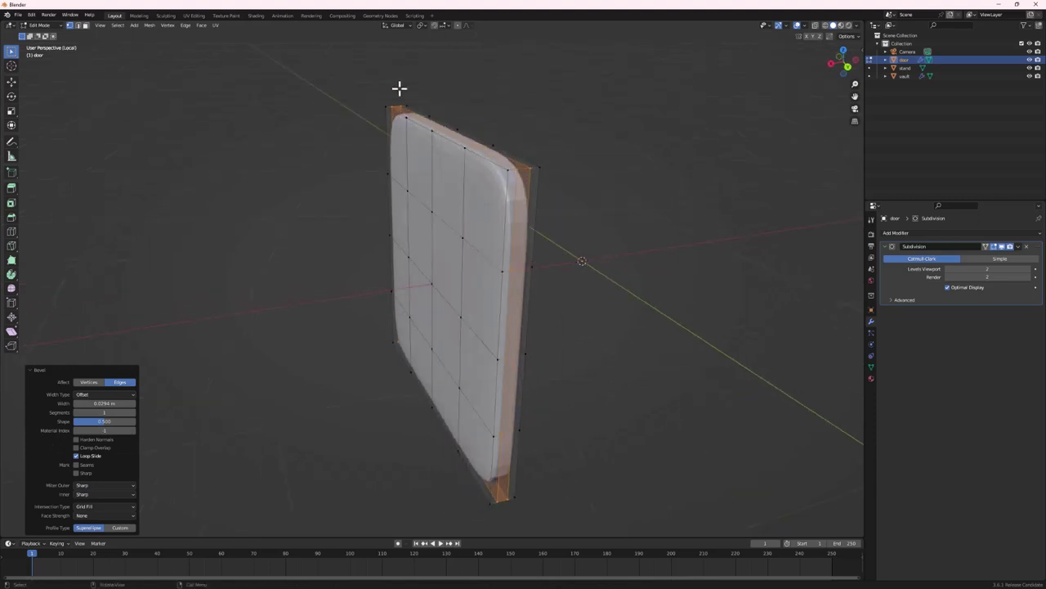
key(Tab)
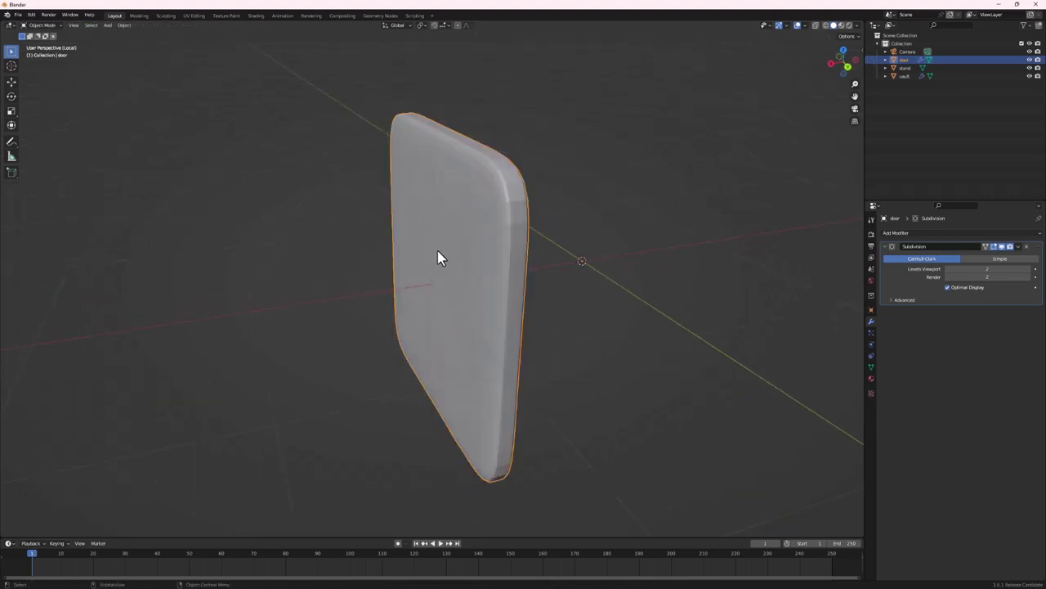
right_click(468, 219)
click(468, 213)
middle_drag(467, 213, 543, 216)
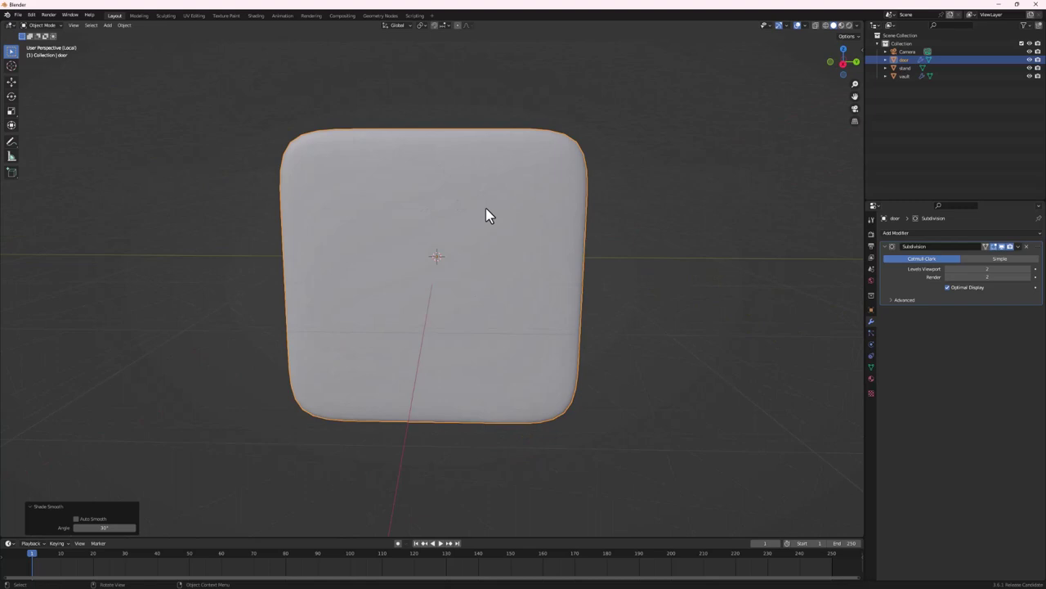
key(KP_Divide)
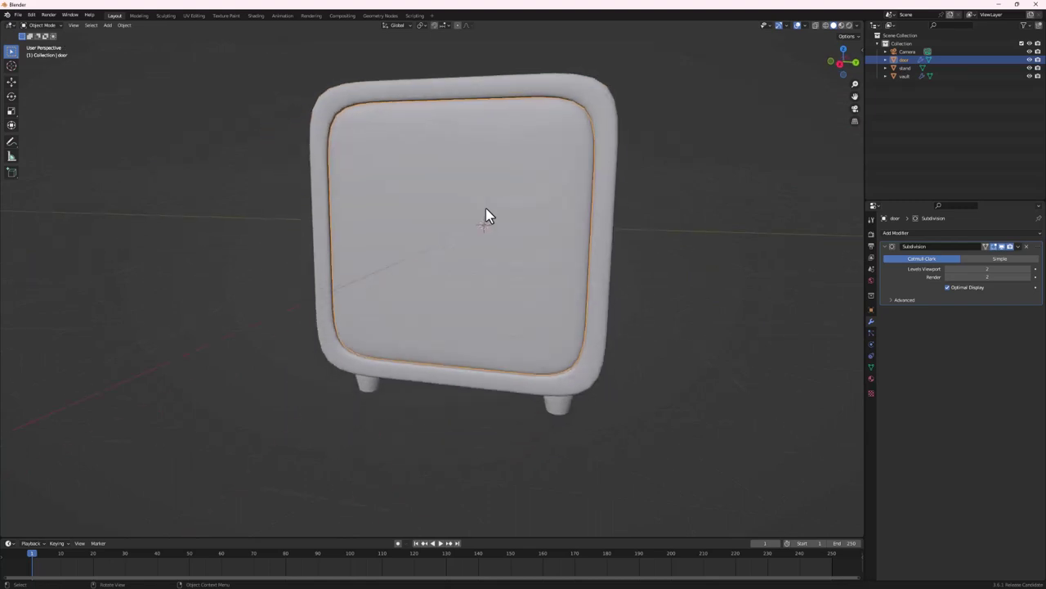
Place the 3D cursor on the middle of the door's front face and add a mesh cylinder there
middle_drag(488, 177, 523, 332)
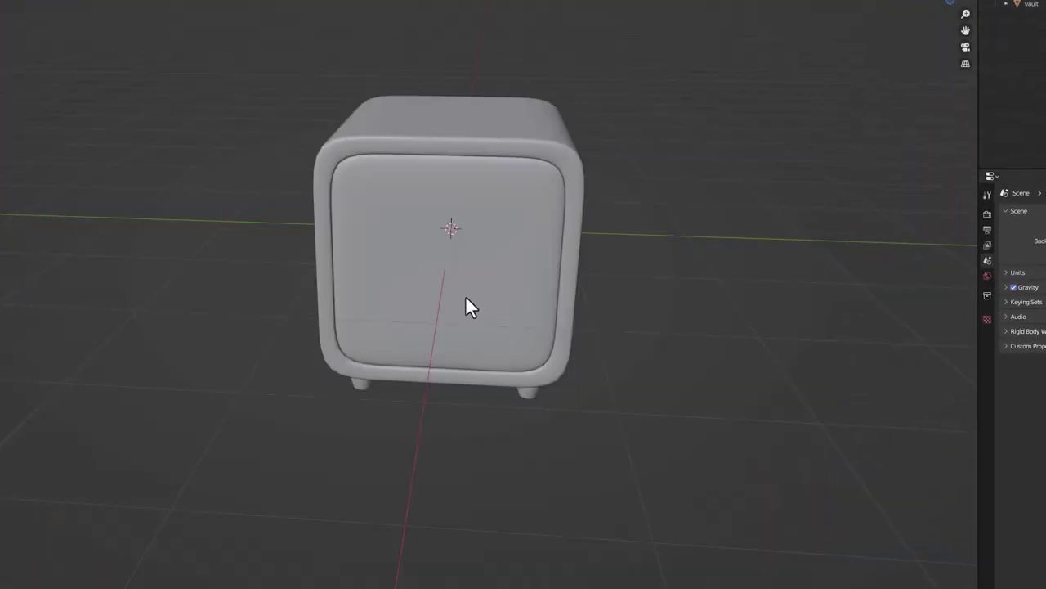
middle_drag(465, 294, 345, 242)
middle_drag(349, 304, 479, 287)
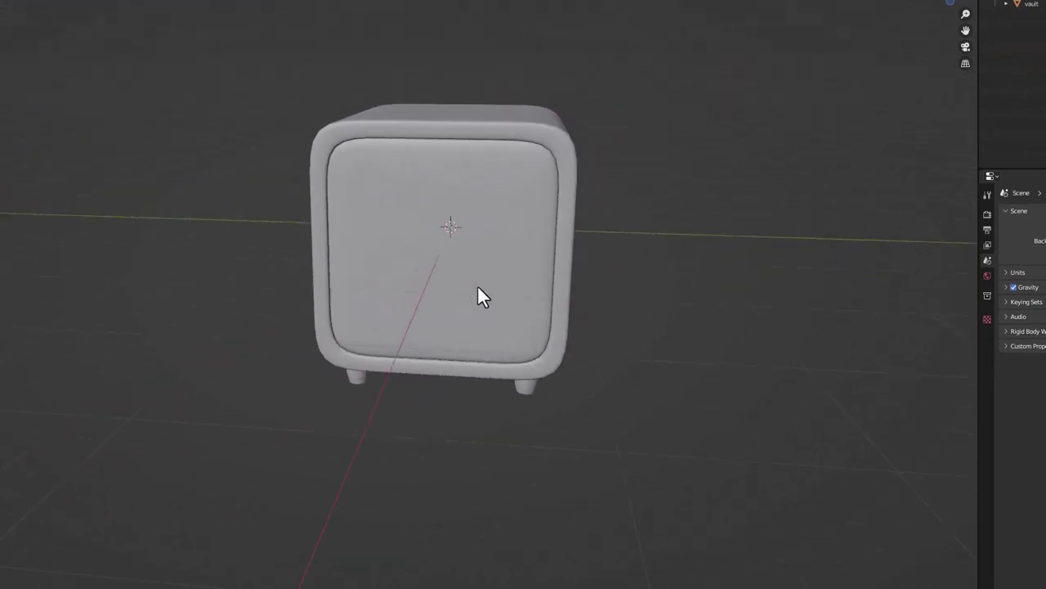
click(950, 4)
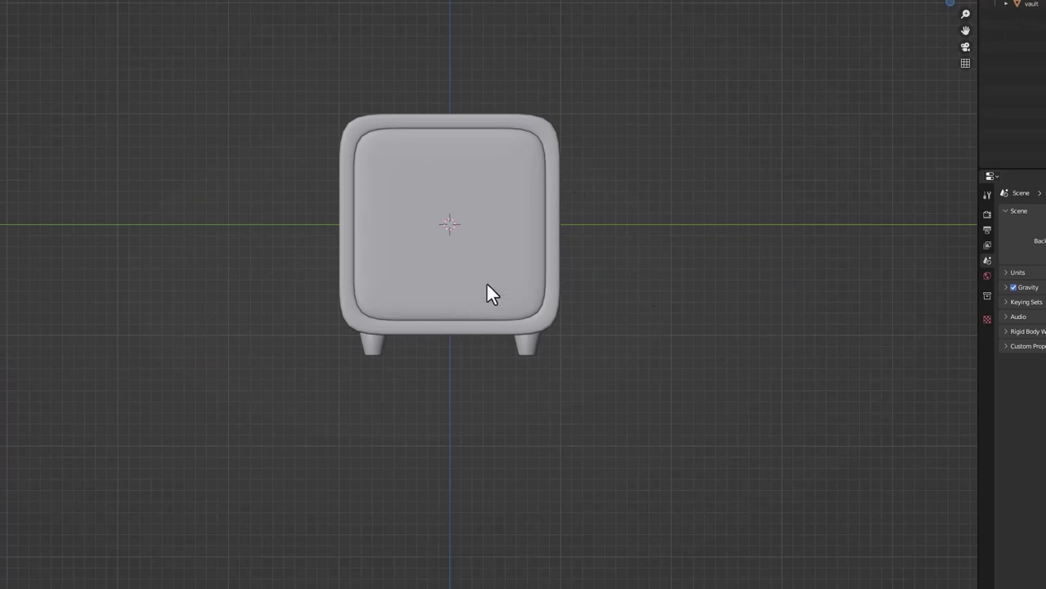
scroll(502, 274, up, 2)
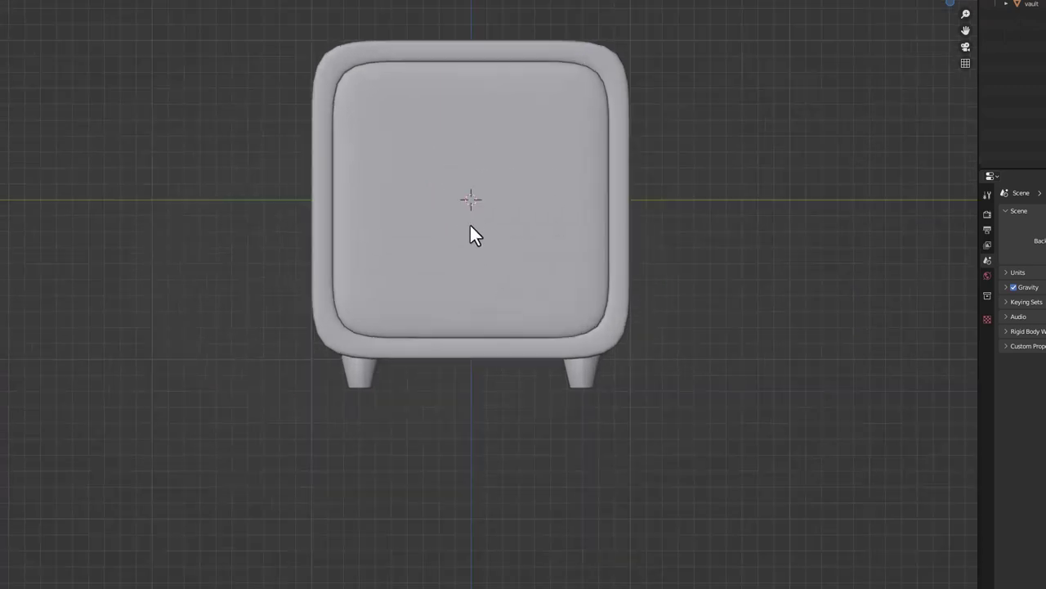
middle_drag(497, 233, 408, 267)
key(shift+a)
mouse_move(414, 263)
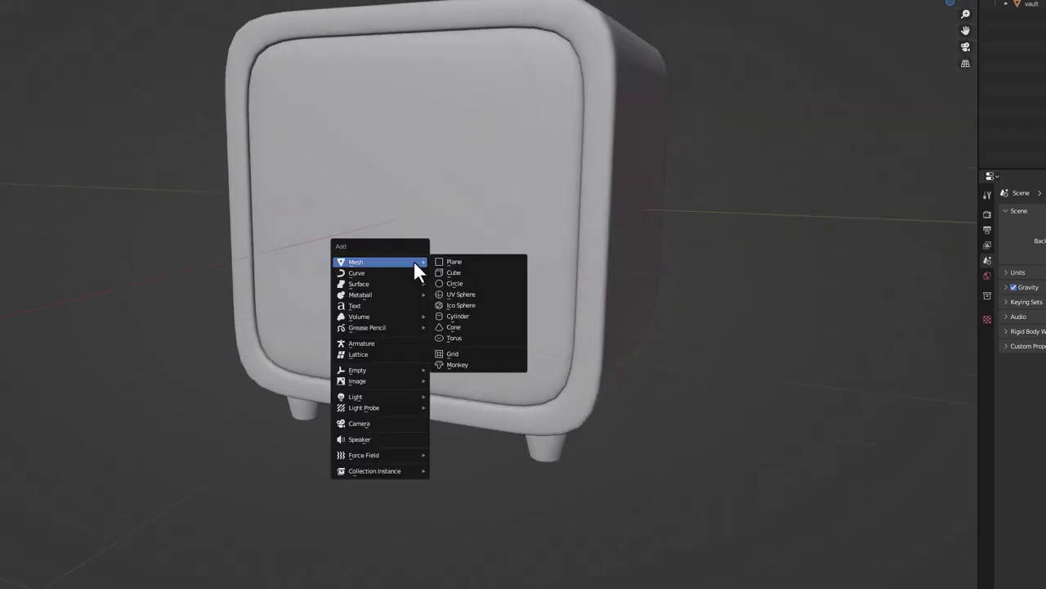
click(463, 319)
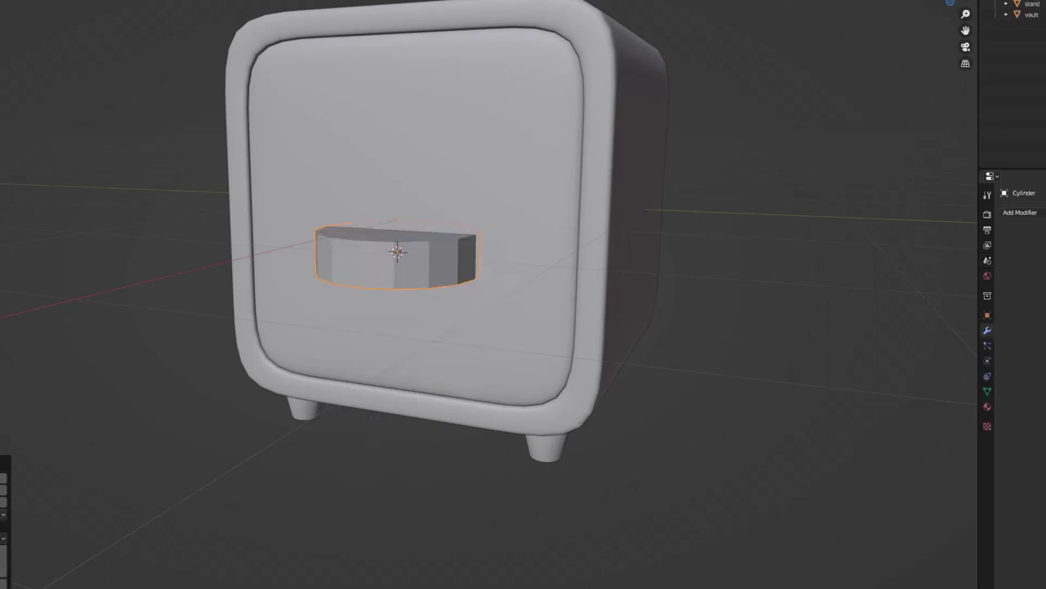
Reduce the new cylinder's radius while keeping its depth, and rotate it 90° around the Y axis to face out of the door
key(s)
key(x)
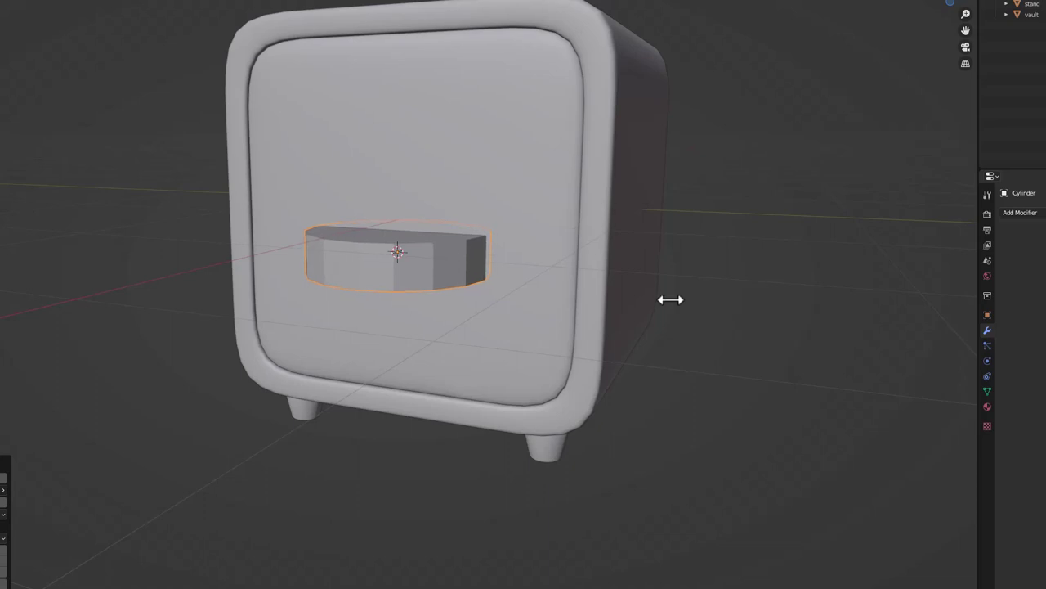
click(665, 300)
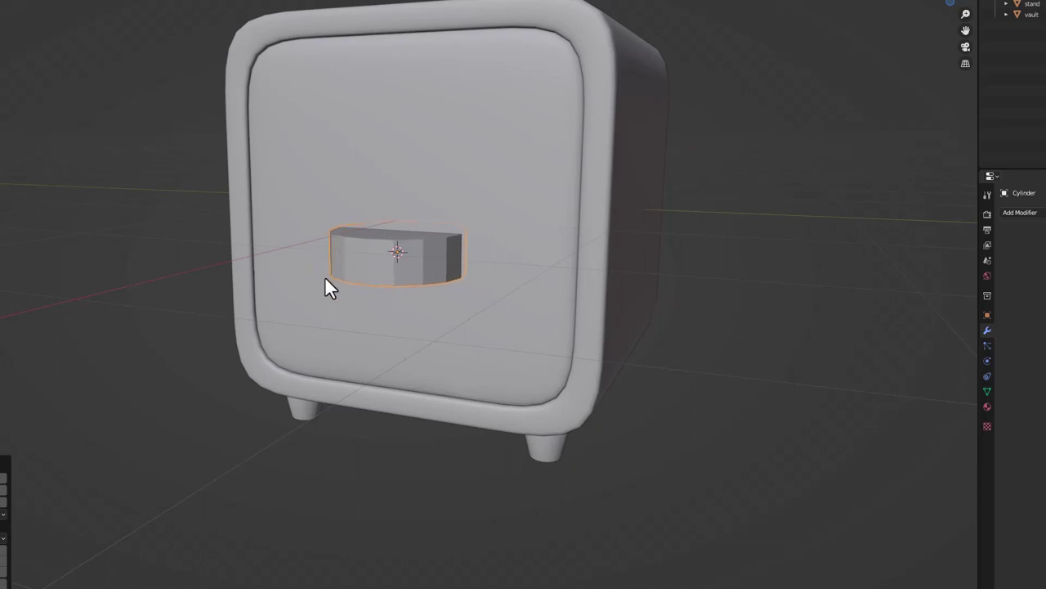
middle_drag(450, 243, 390, 247)
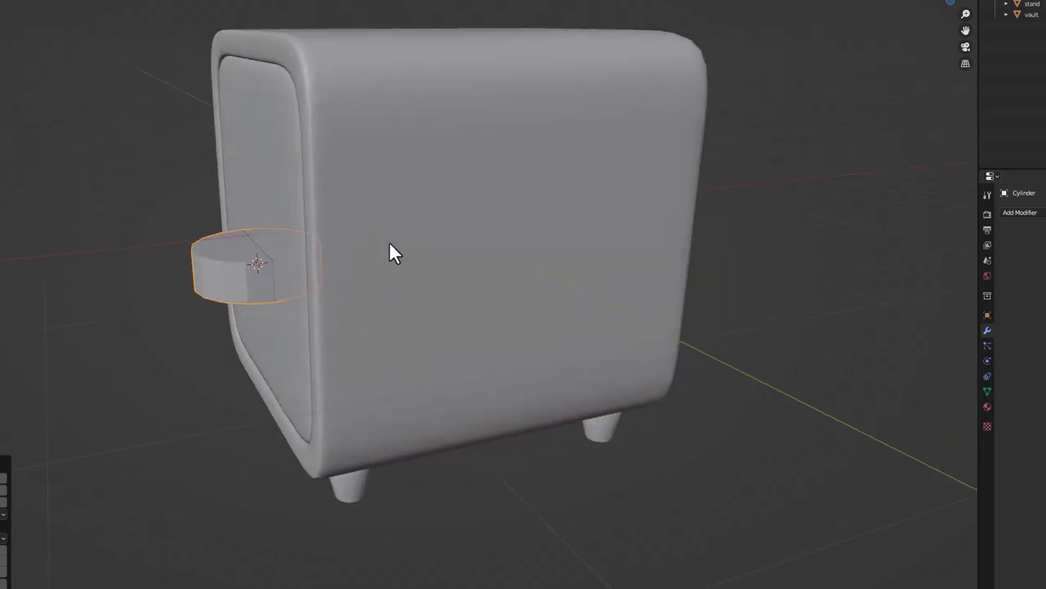
text(ry90)
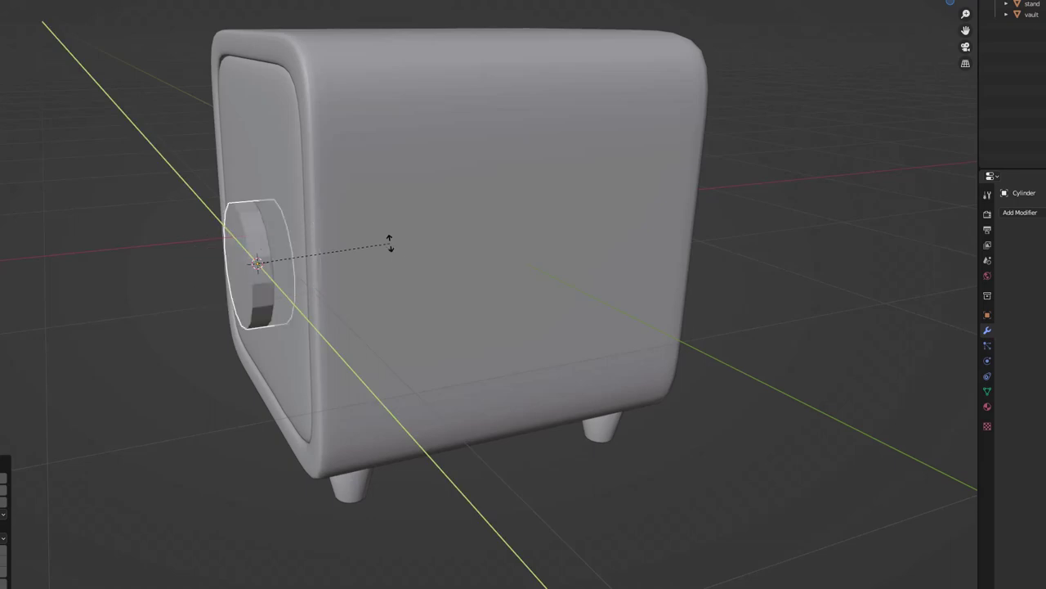
key(Return)
Move the cylinder outward from the door along the X axis and scale it down along X to thin it
middle_drag(145, 329, 221, 327)
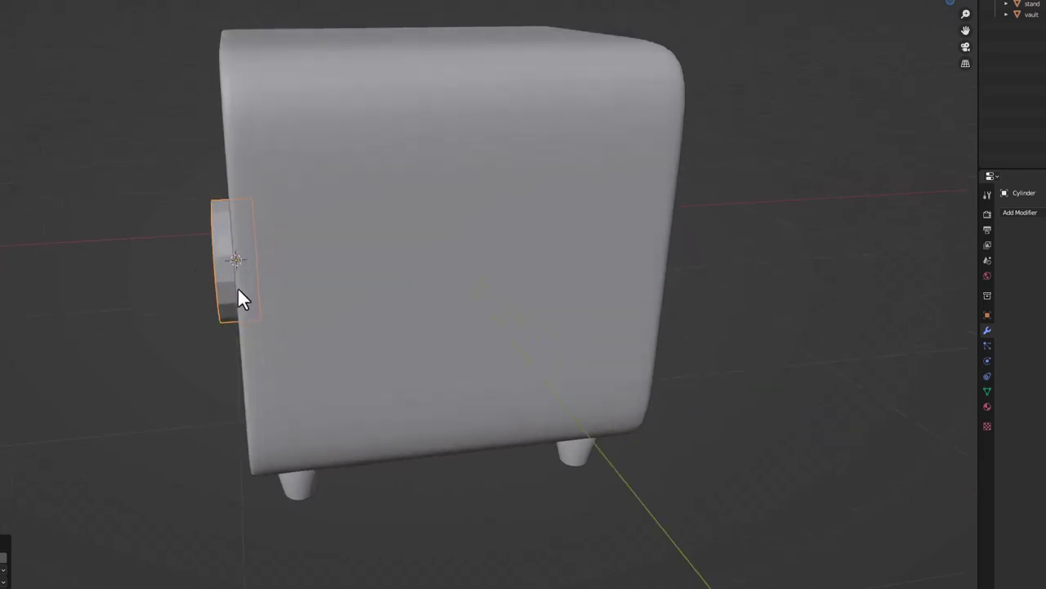
key(g)
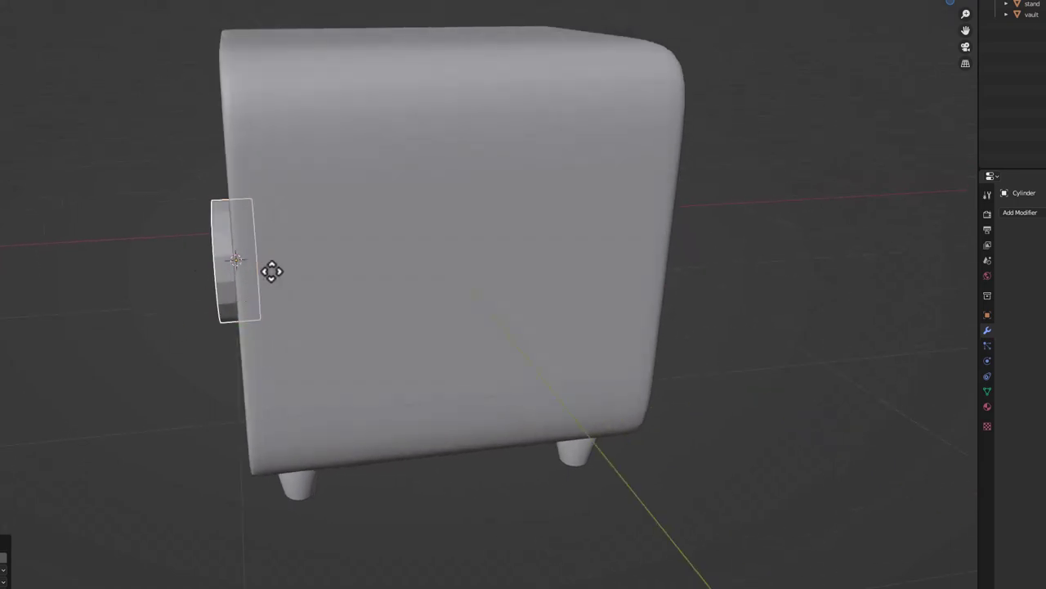
key(x)
click(254, 276)
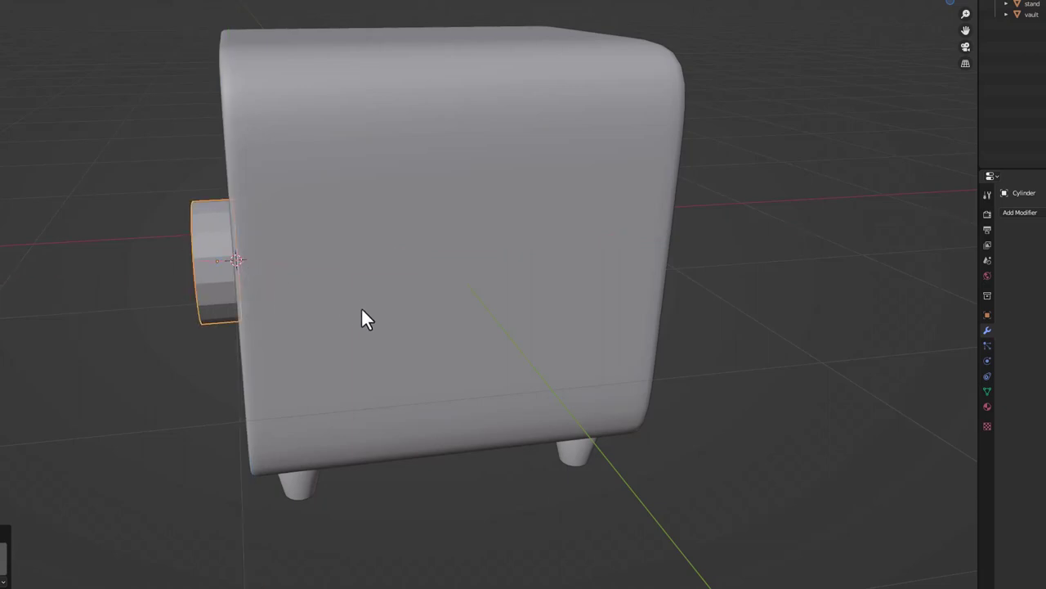
key(s)
key(x)
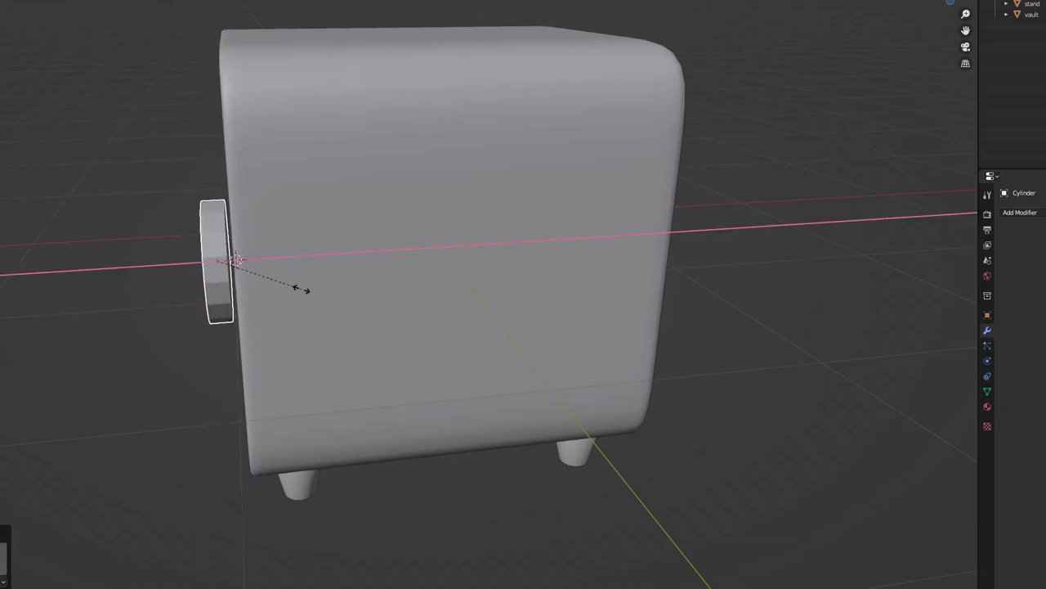
click(305, 290)
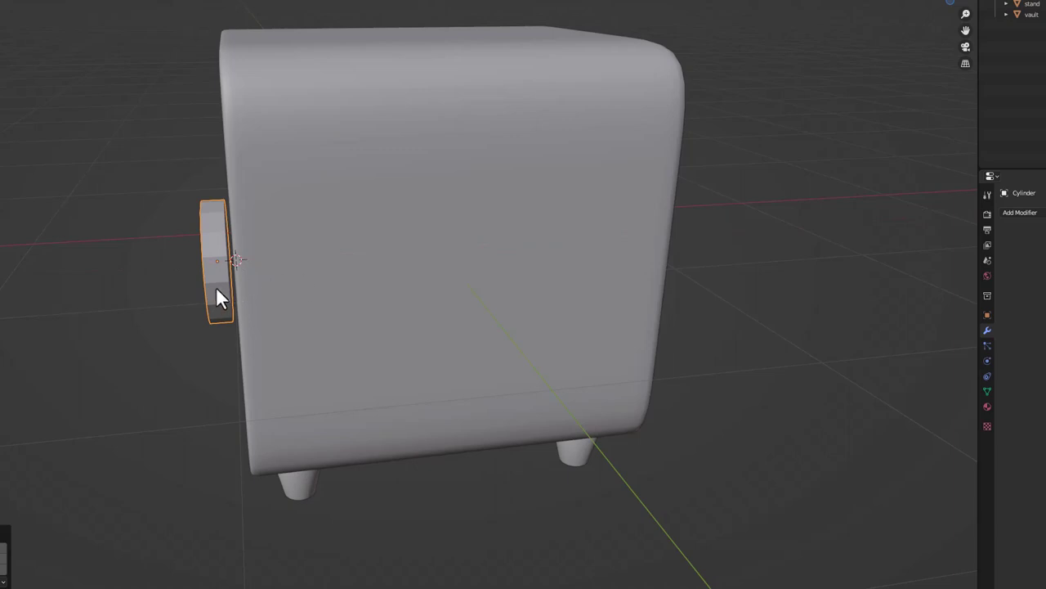
Slide the thinned cylinder back along the X axis until it sits against the door's front face
key(g)
key(x)
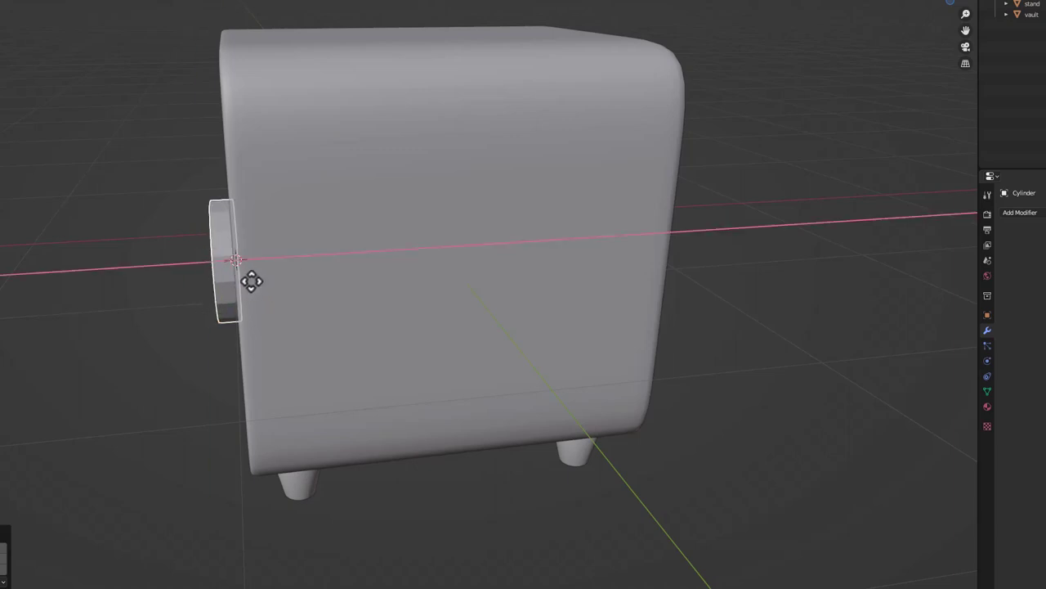
click(245, 281)
Isolate the cylinder in local view
middle_drag(210, 285, 267, 277)
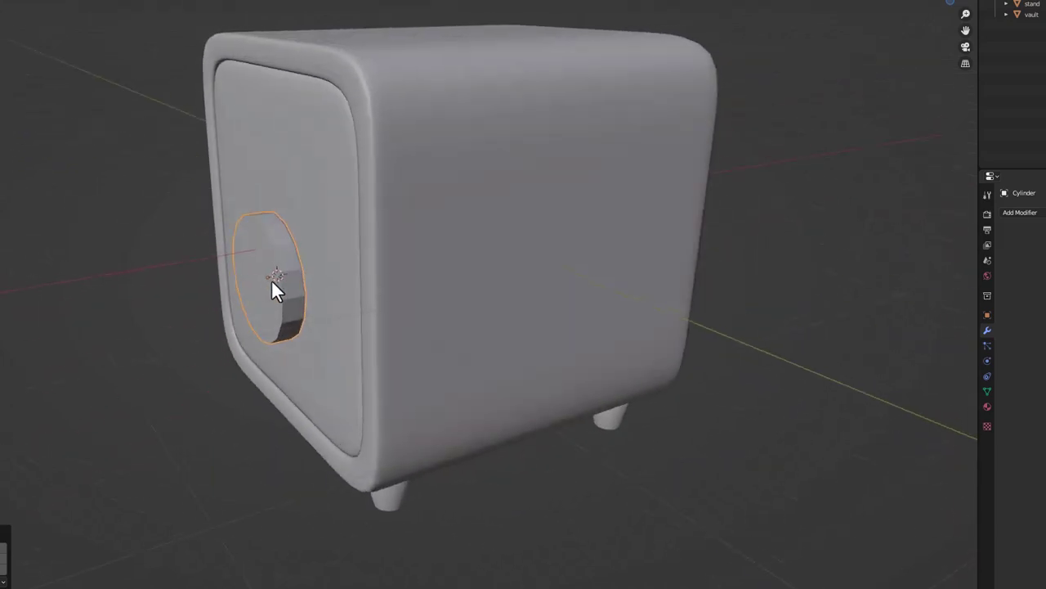
key(KP_Divide)
scroll(430, 205, down, 3)
middle_drag(448, 229, 456, 266)
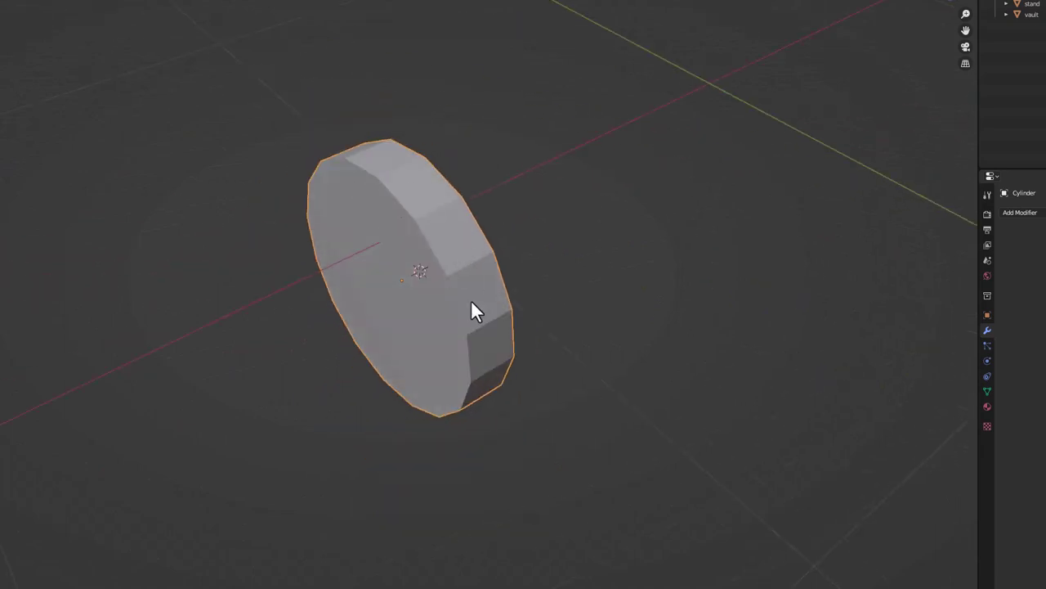
Try smooth shading on the isolated cylinder
right_click(450, 249)
click(449, 245)
middle_drag(463, 293, 436, 268)
right_click(427, 264)
click(429, 266)
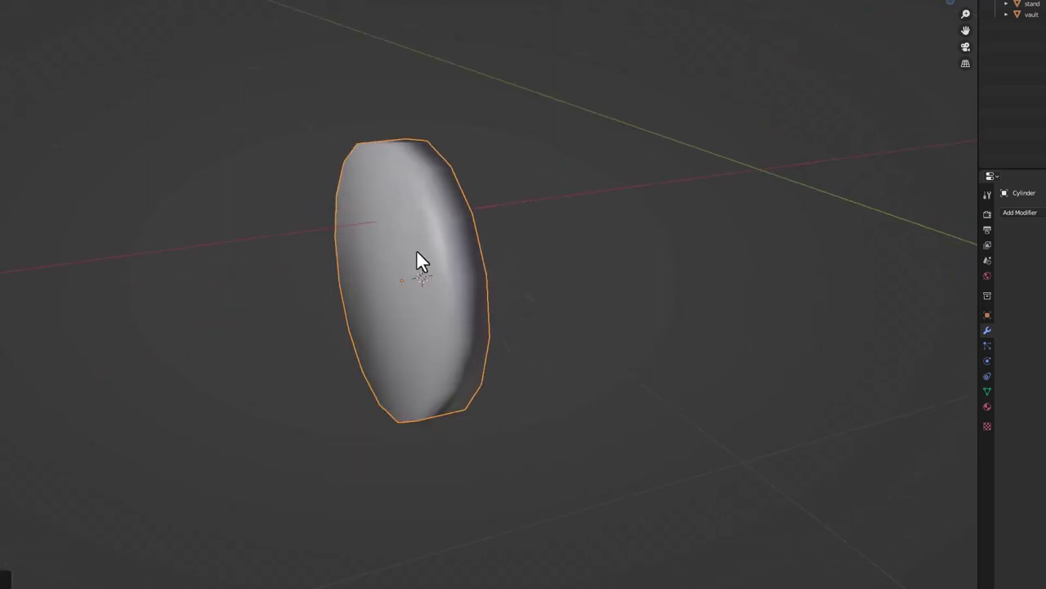
right_click(458, 242)
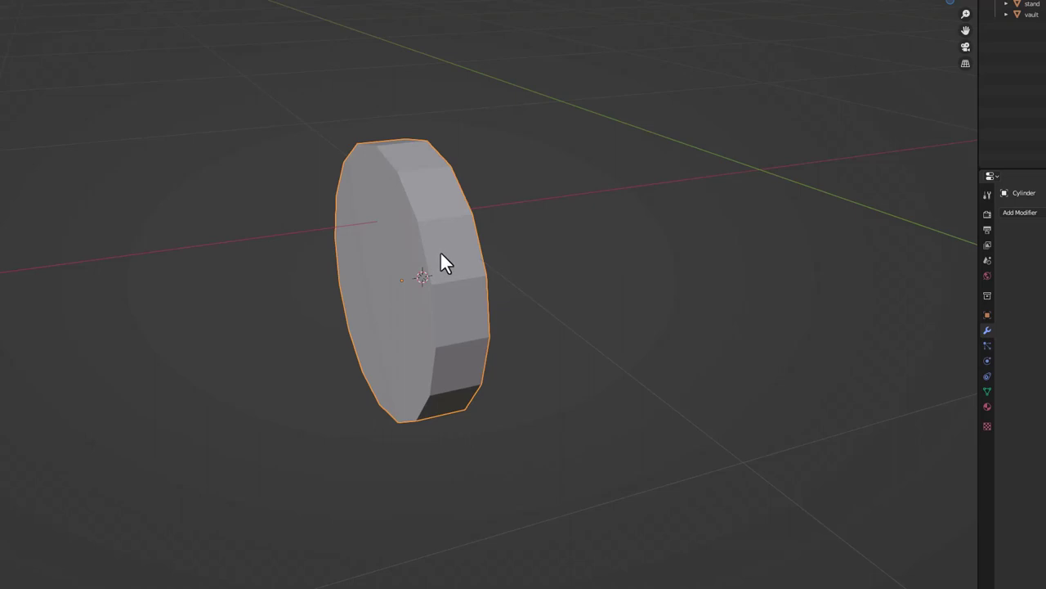
Add a centred loop cut around the cylinder's side in Edit Mode and bevel it into two loops close to the rims
key(Tab)
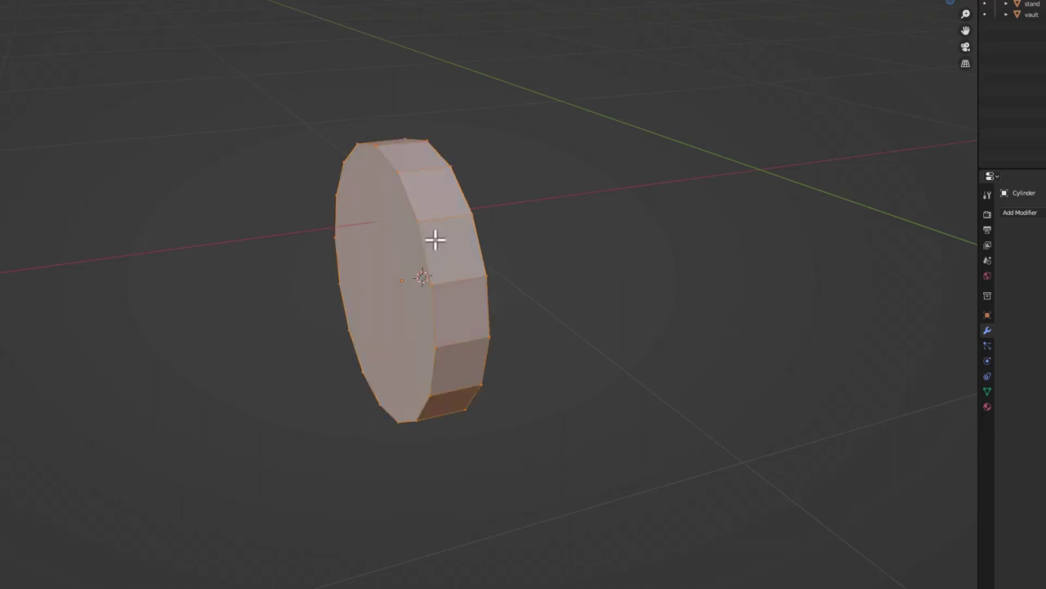
click(436, 215)
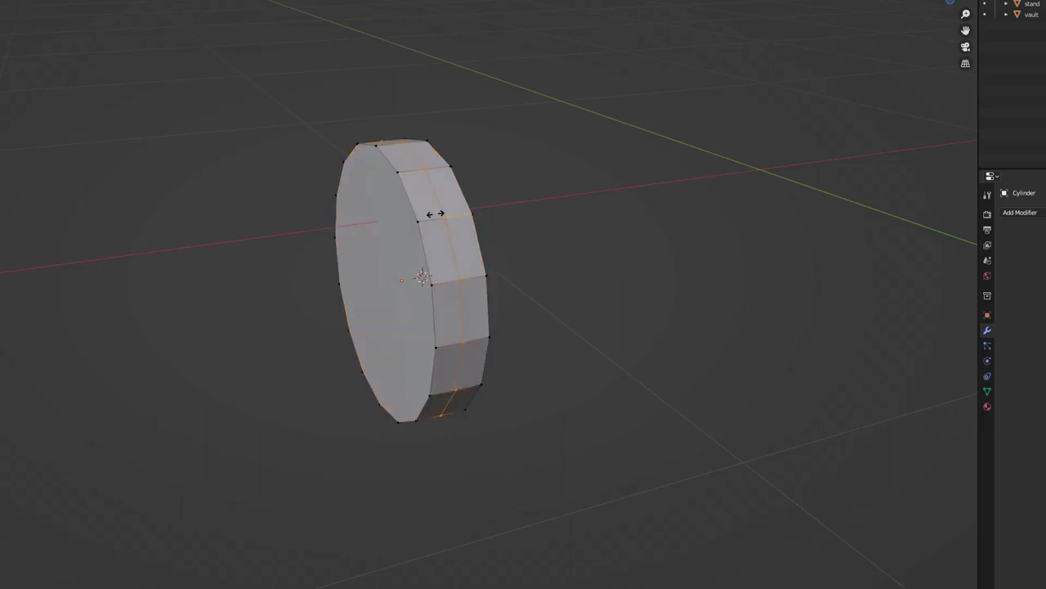
right_click(436, 210)
key(ctrl+b)
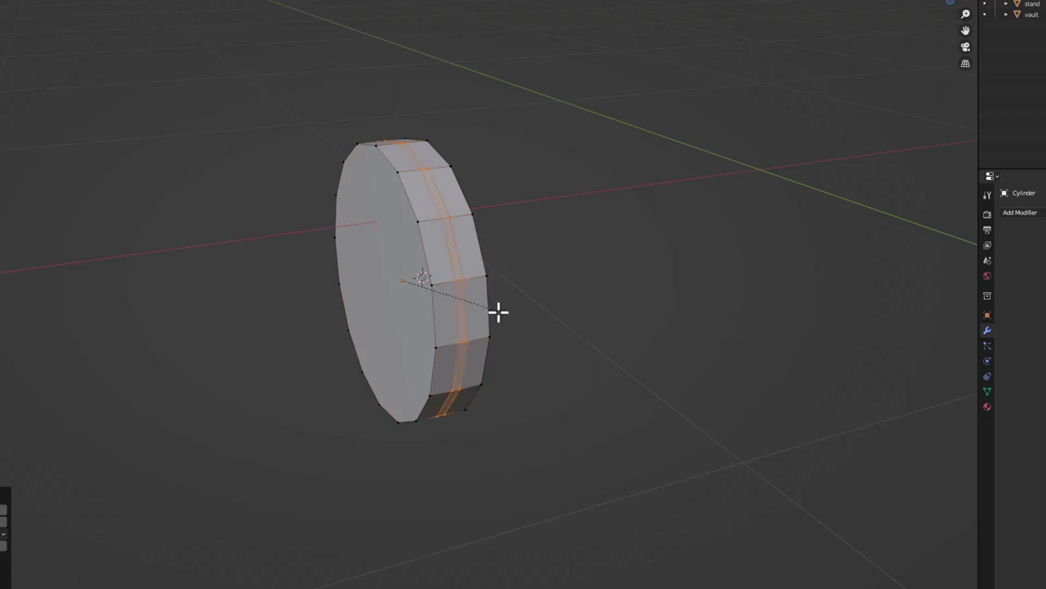
click(518, 309)
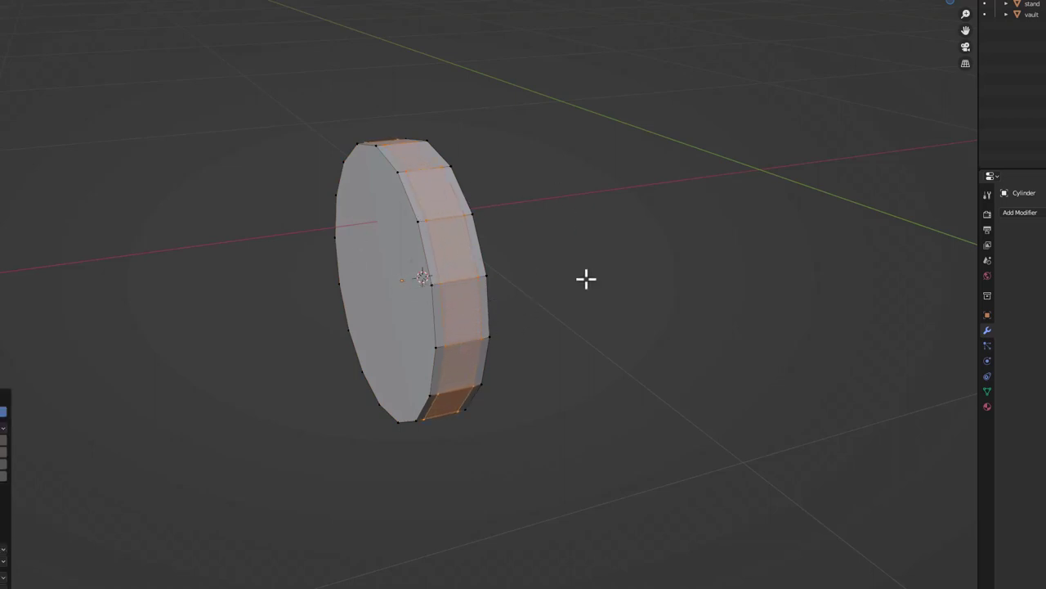
Add a Subdivision Surface modifier to the cylinder and return to Object Mode
key(KP_1)
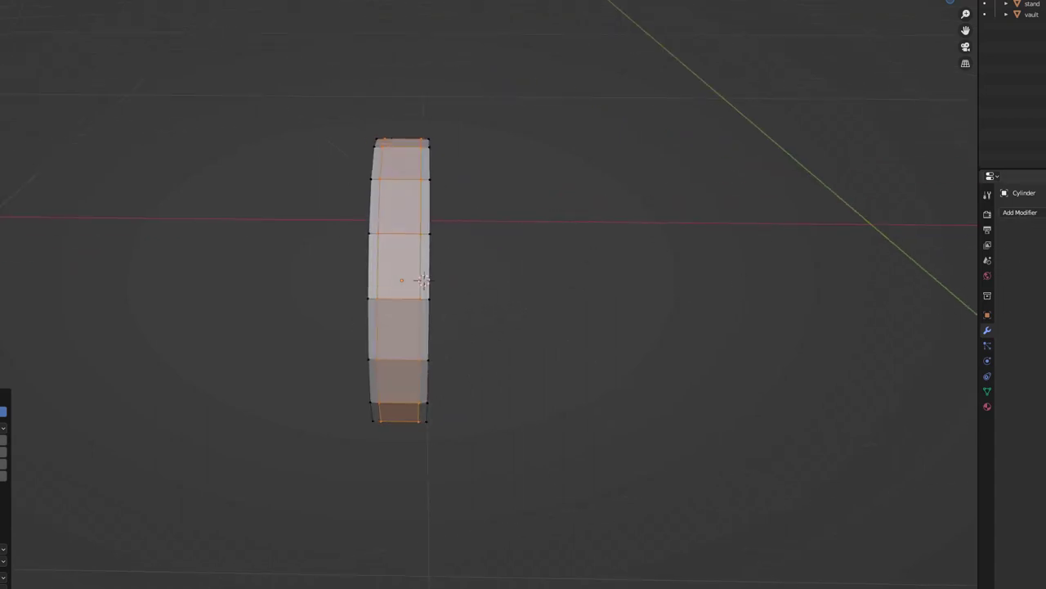
click(1024, 214)
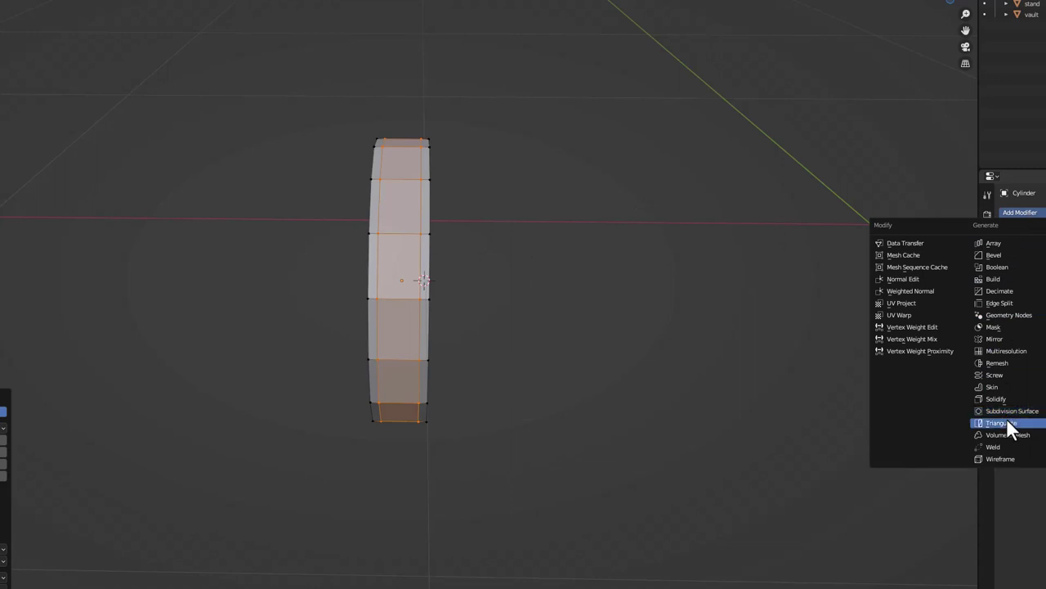
key(u)
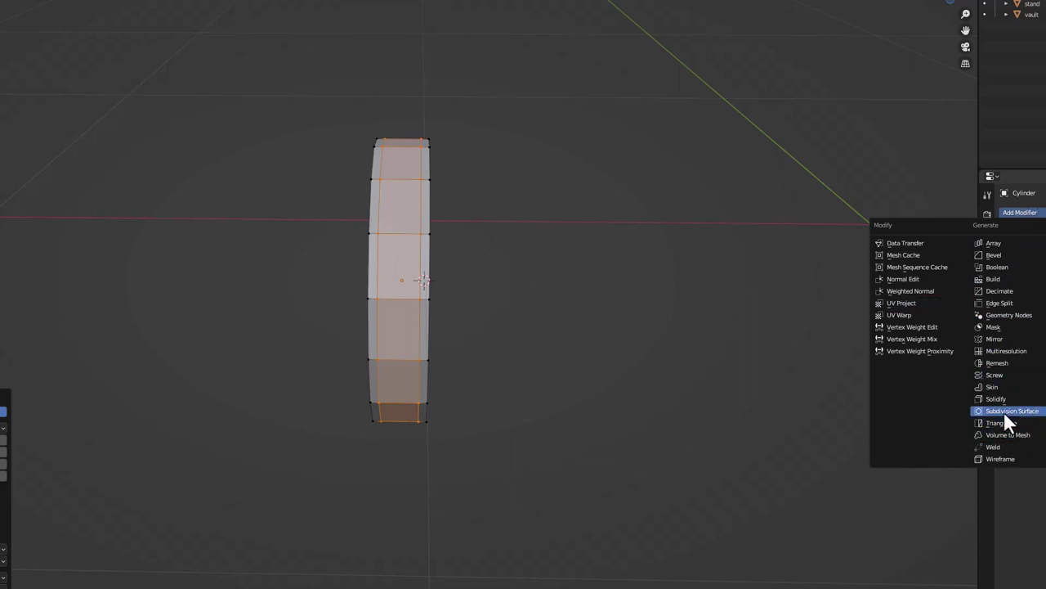
click(1004, 412)
middle_drag(373, 253, 425, 205)
key(Tab)
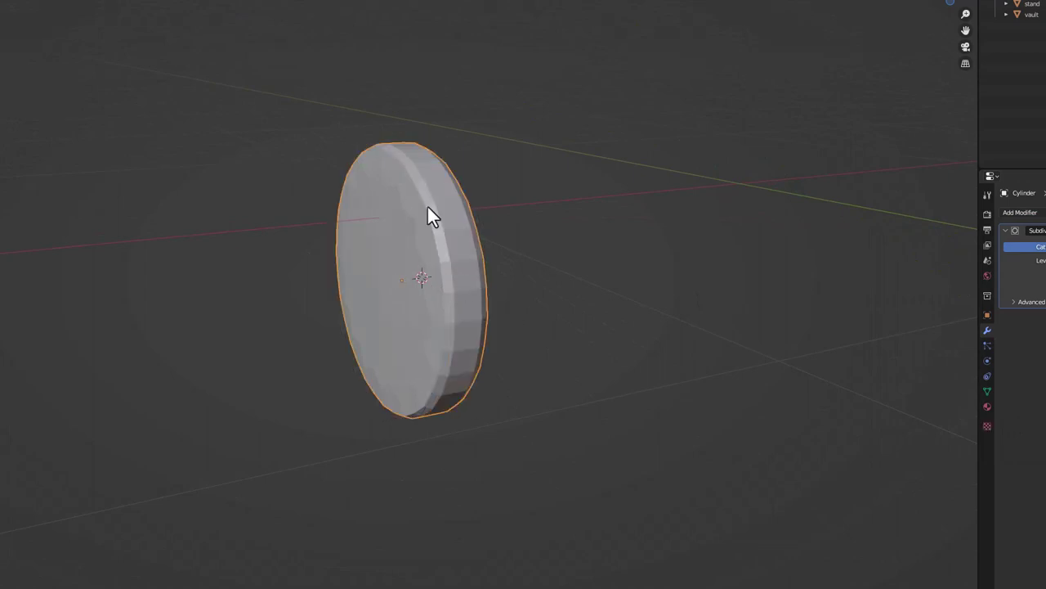
Apply the cylinder's scale and, back in Edit Mode, select its round front face
key(ctrl+a)
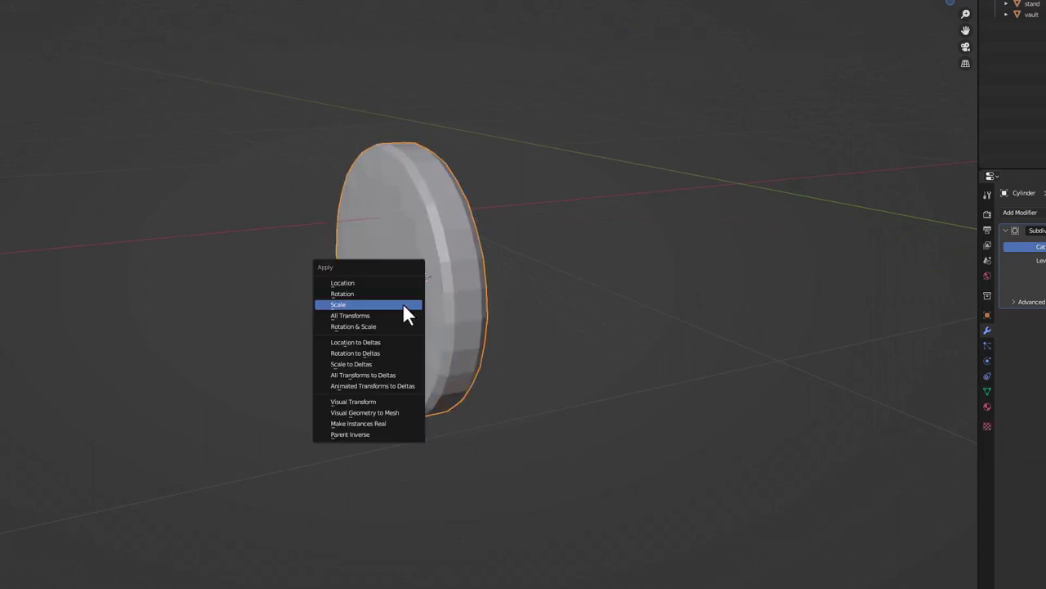
click(402, 303)
key(Tab)
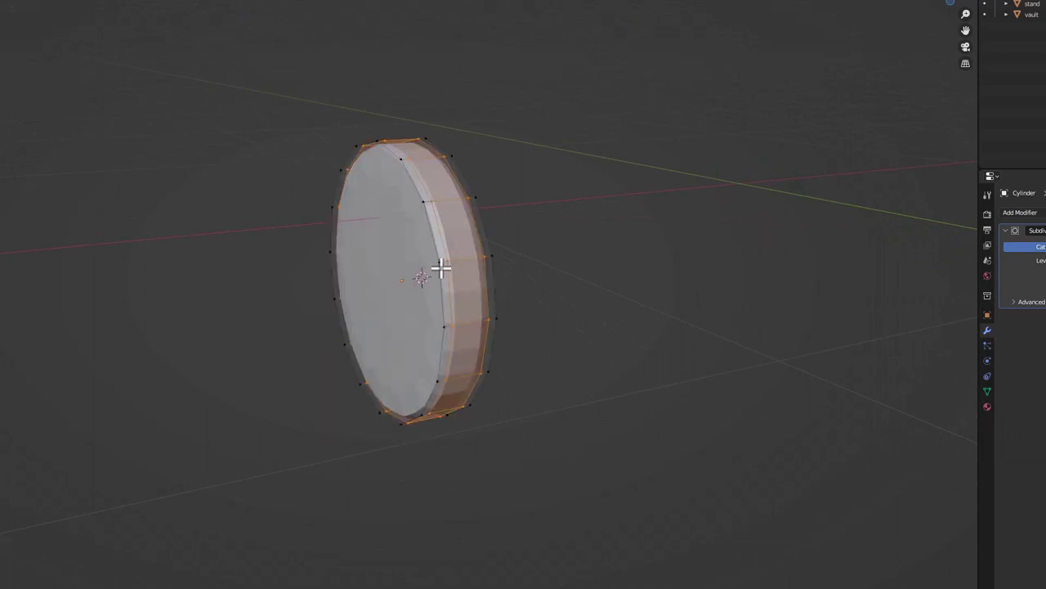
middle_drag(398, 299, 452, 315)
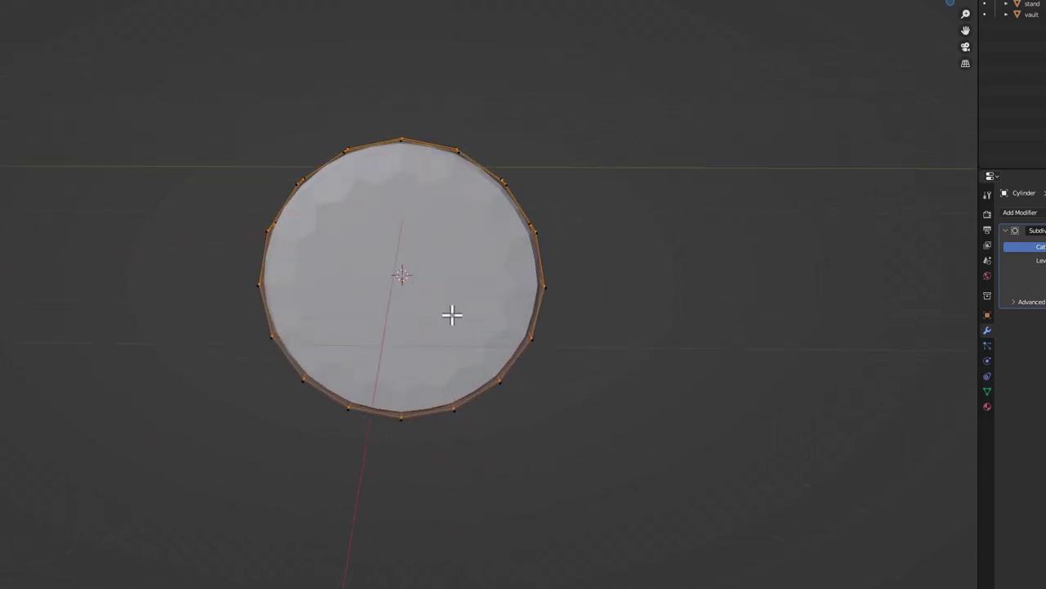
key(2)
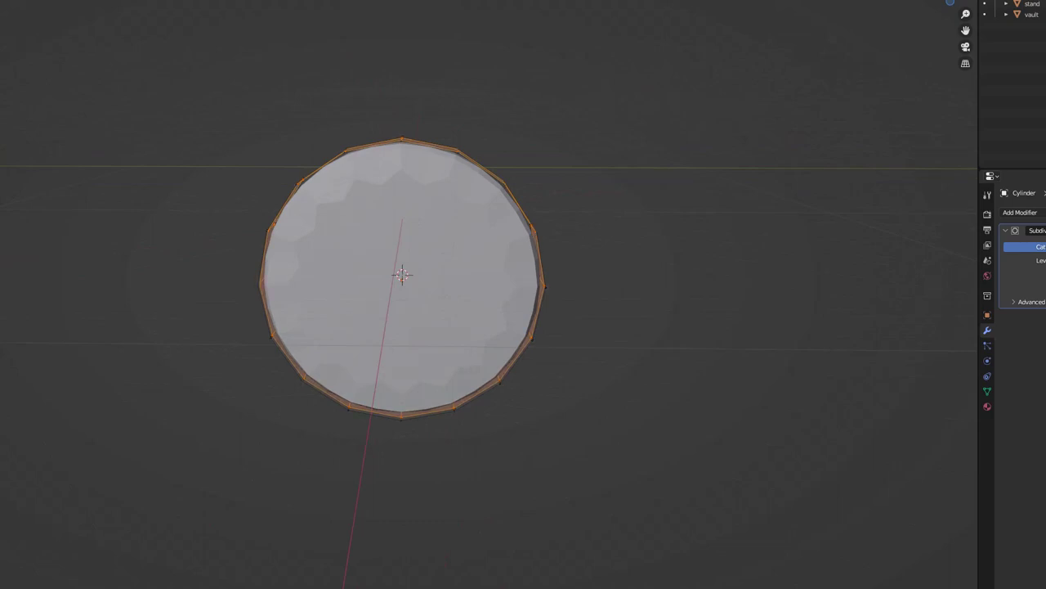
key(a)
middle_drag(420, 271, 448, 256)
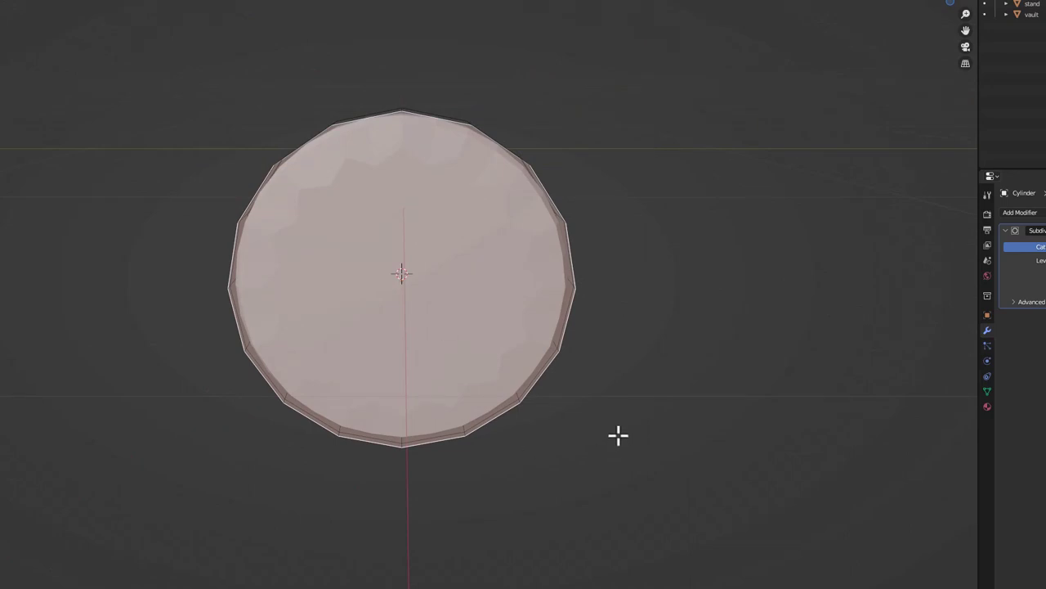
middle_drag(549, 388, 564, 402)
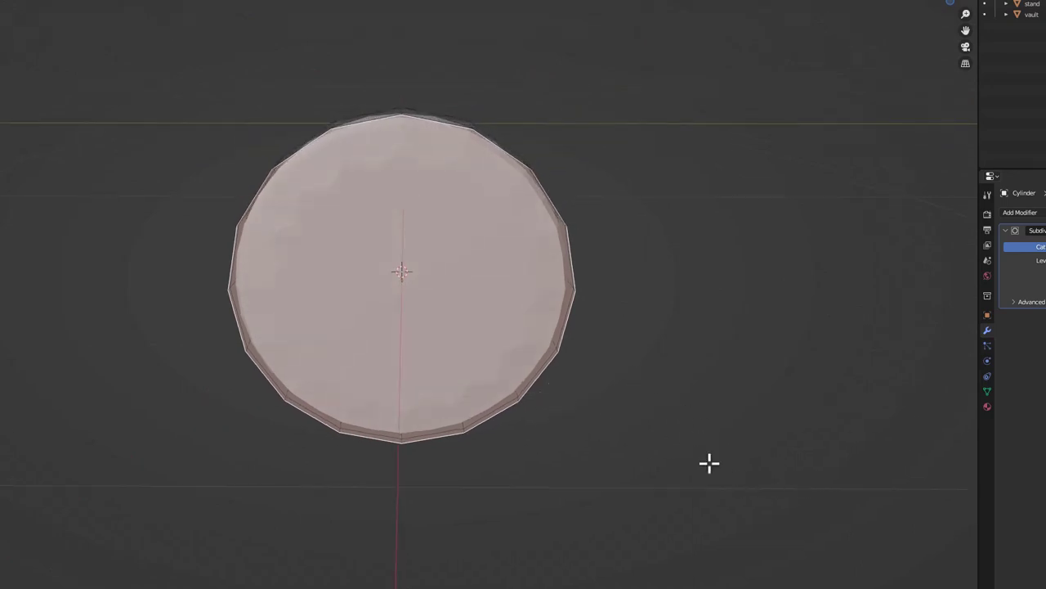
key(g)
key(z)
key(Escape)
Inset the front face into two narrow rings near the rim, and undo the trial of a larger inset toward the centre
key(i)
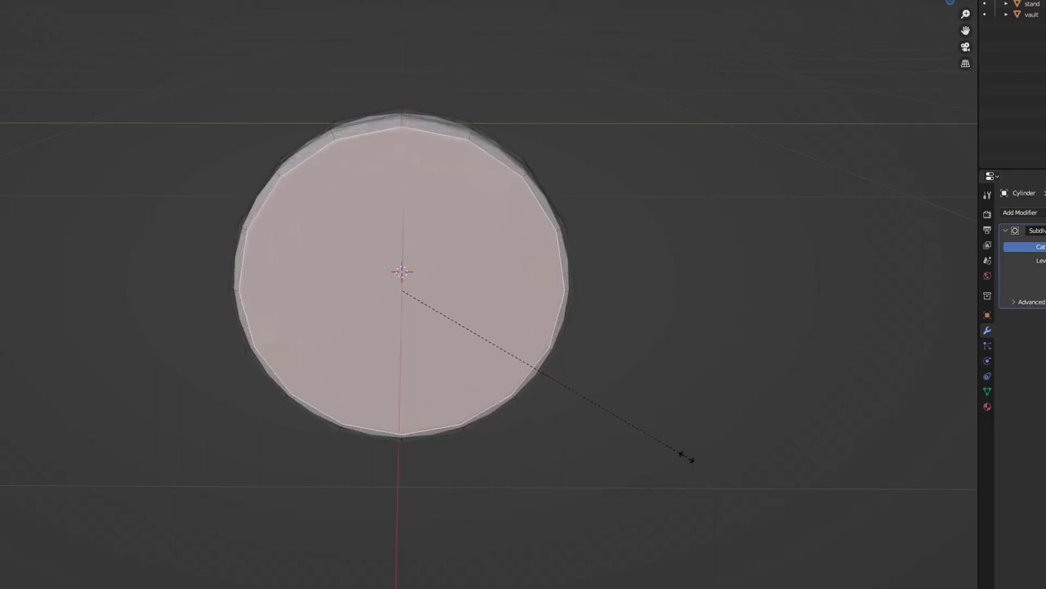
click(637, 447)
key(e)
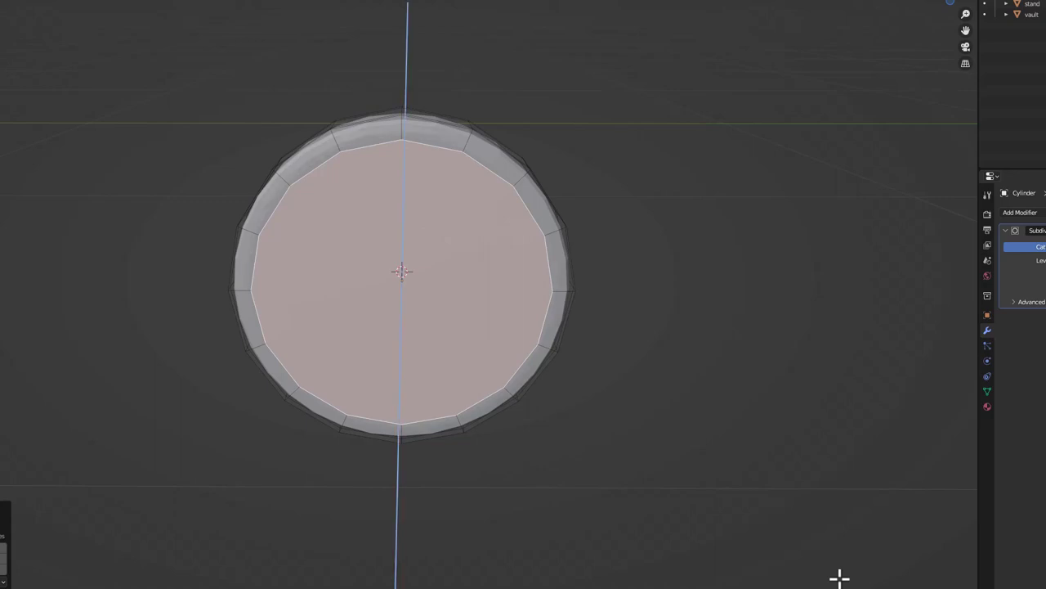
key(Escape)
key(i)
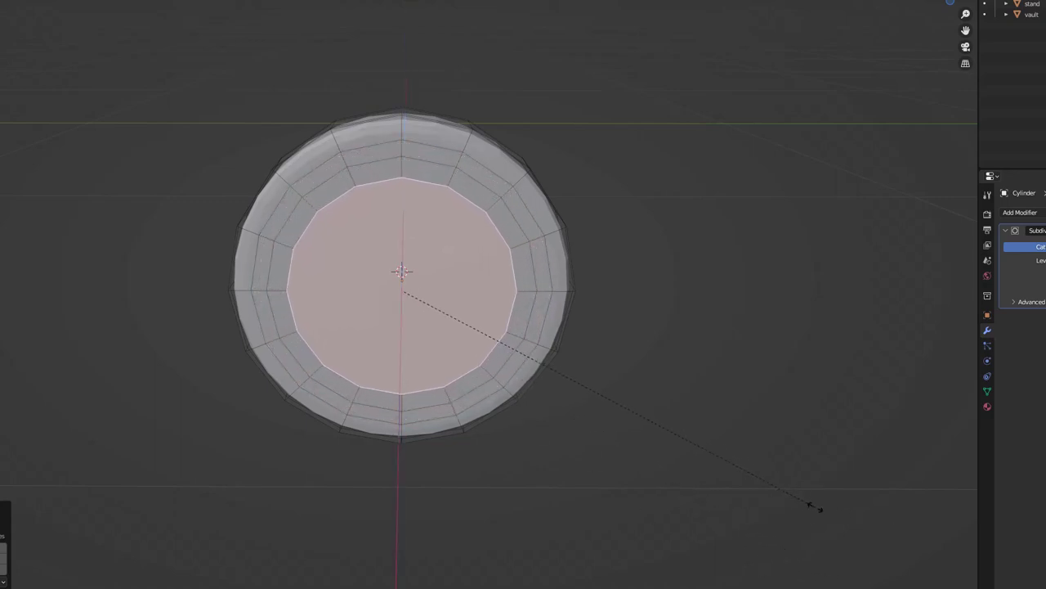
click(676, 463)
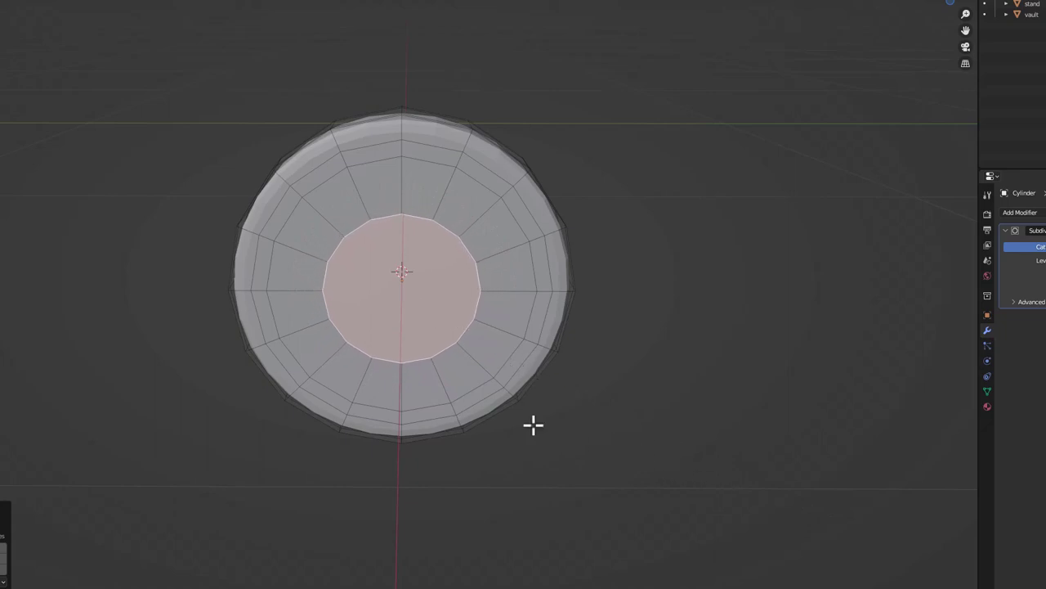
key(i)
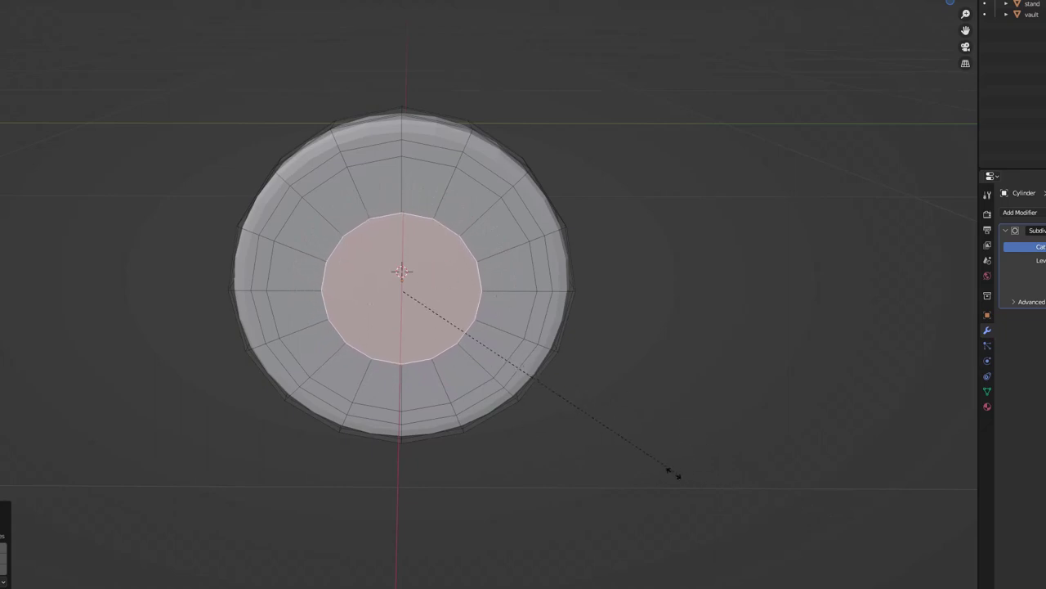
right_click(671, 462)
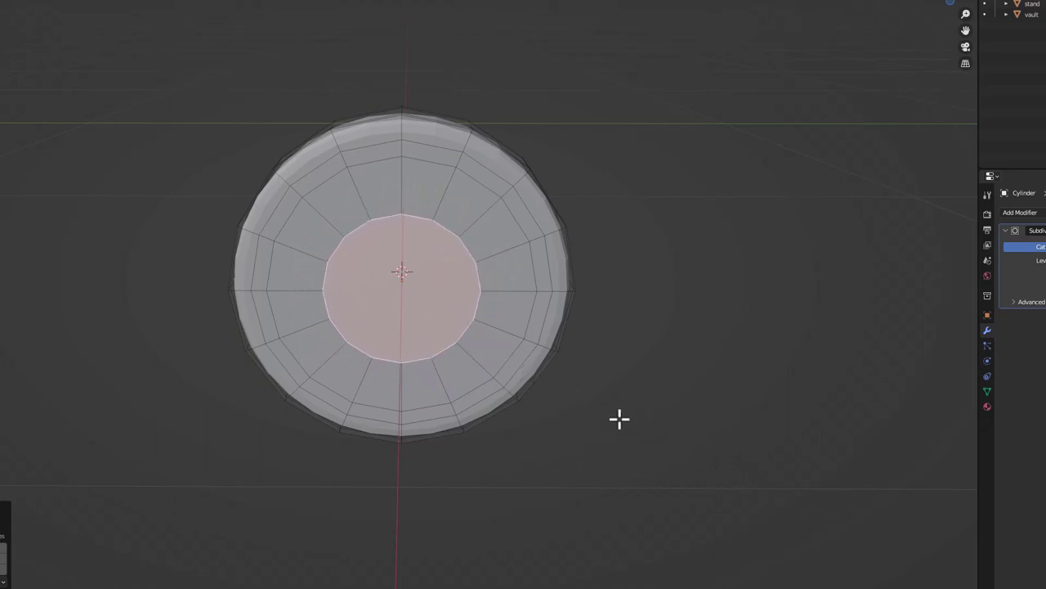
key(ctrl+z)
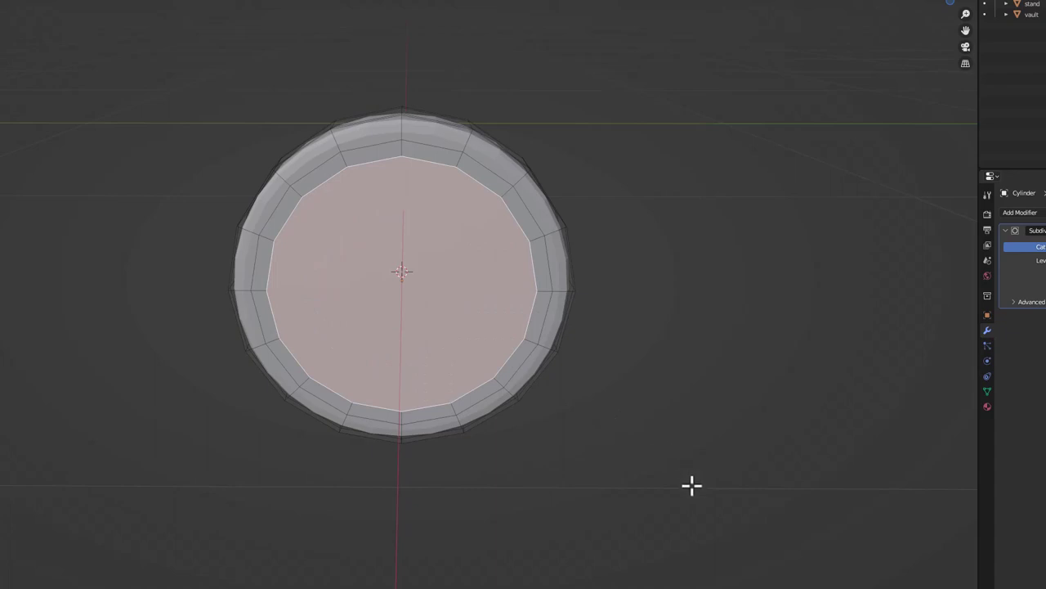
right_click(676, 474)
Inset the front face deeply toward the centre, and inset the remaining middle face again to form a narrow inner ring
key(i)
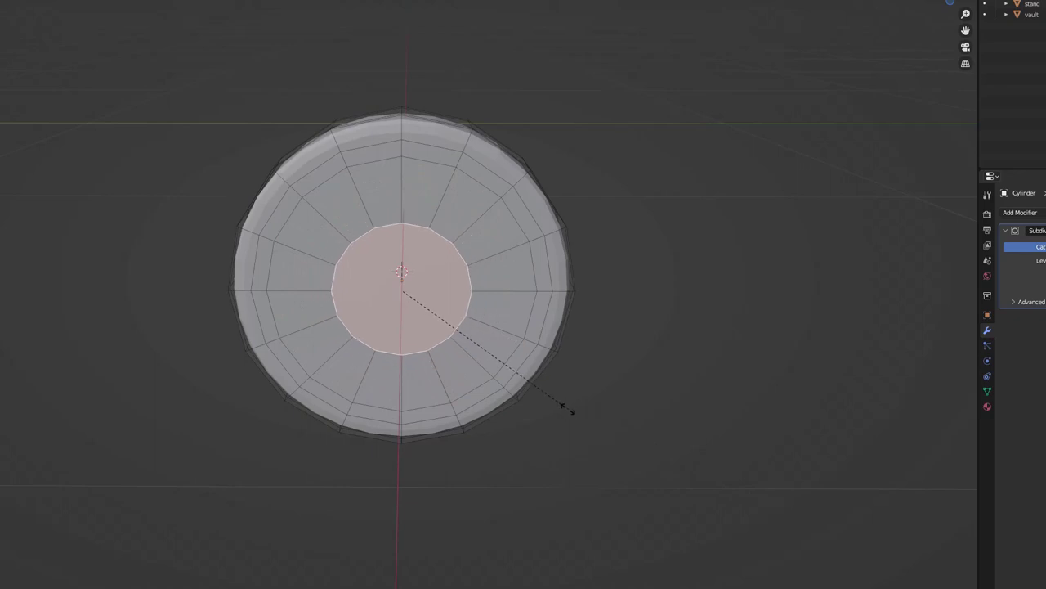
click(552, 406)
key(i)
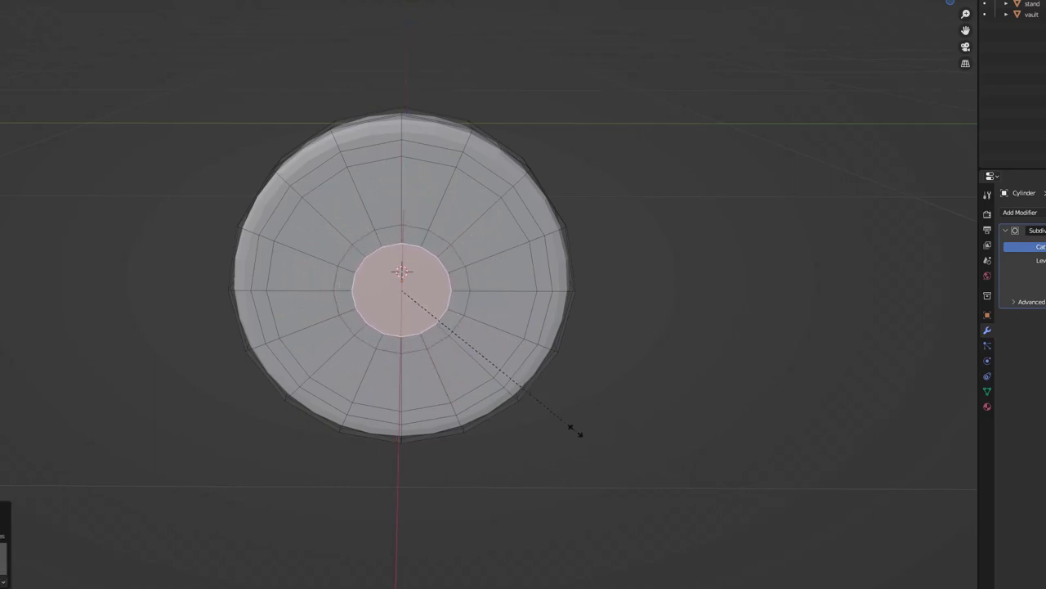
click(571, 427)
Select the narrow ring of faces near the rim on the dial's front and inset it
middle_drag(512, 266, 547, 189)
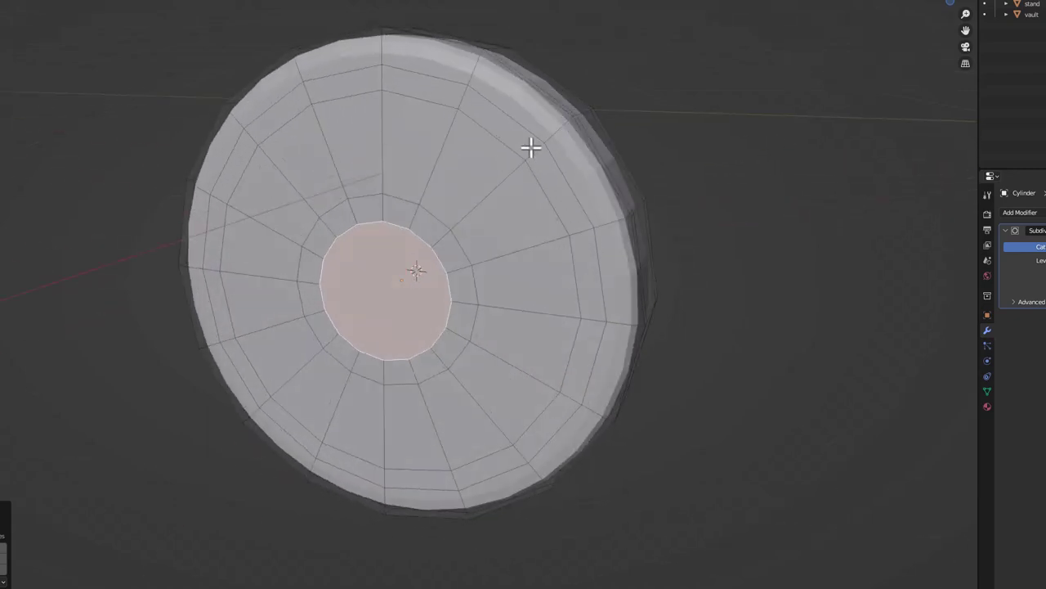
click(507, 131)
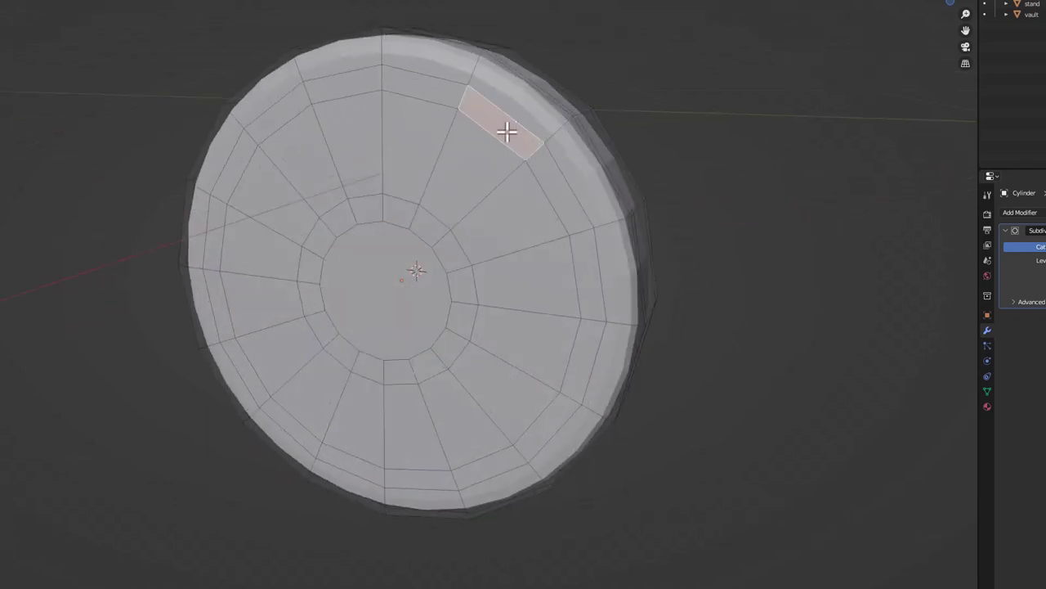
alt+click(462, 98)
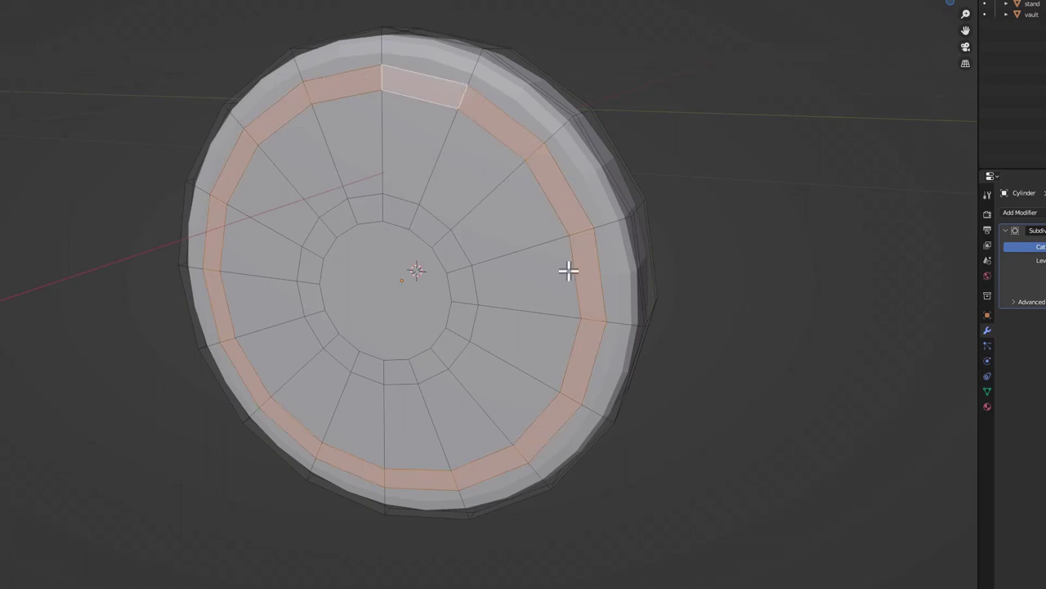
click(790, 361)
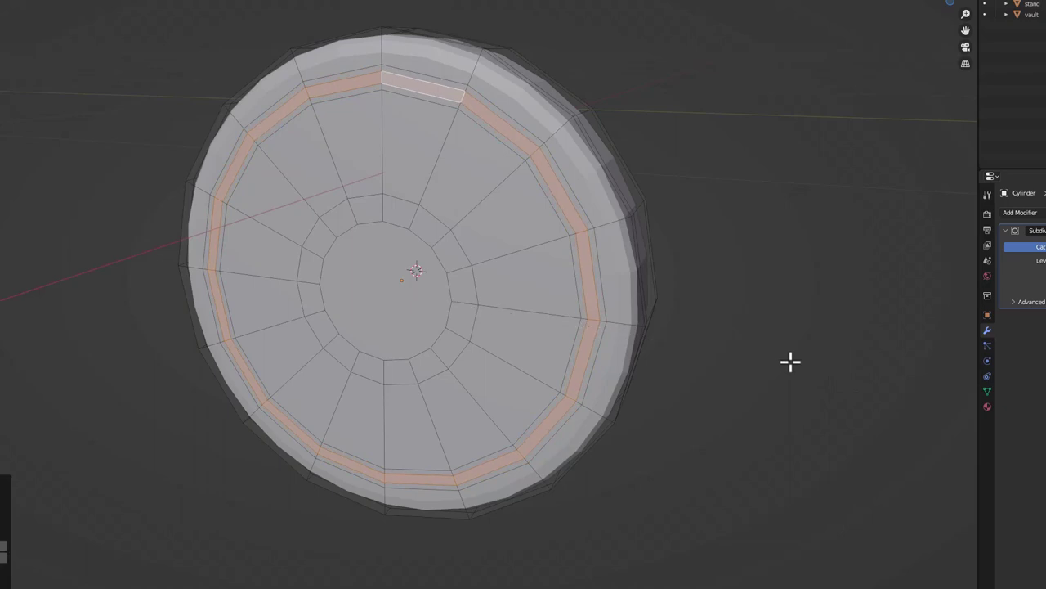
Extrude the inset outer ring inward along its normals twice to cut a groove around the dial
middle_drag(647, 291, 572, 294)
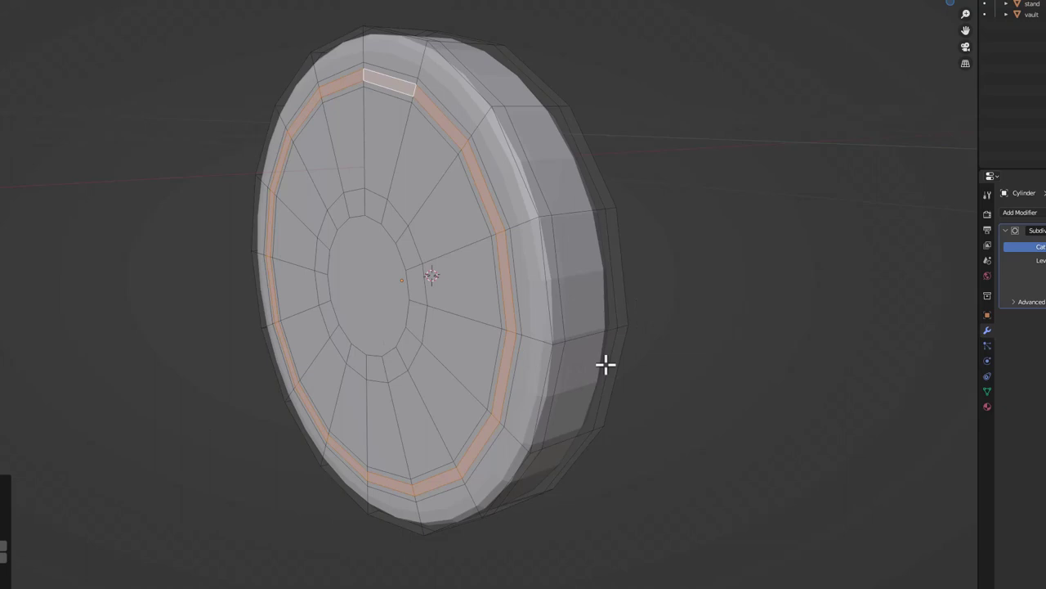
key(alt+e)
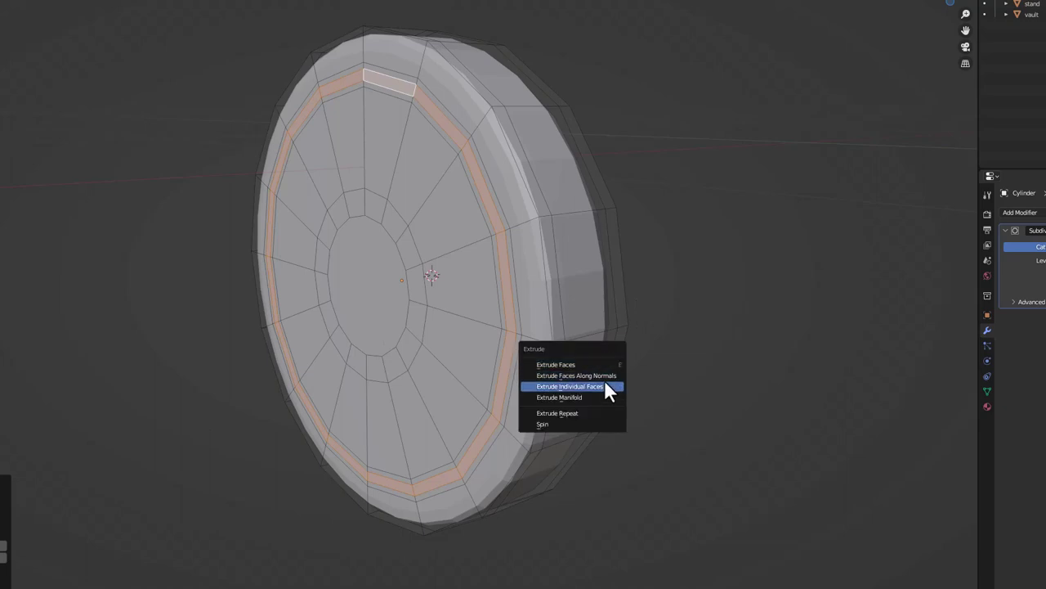
click(604, 373)
mouse_move(544, 373)
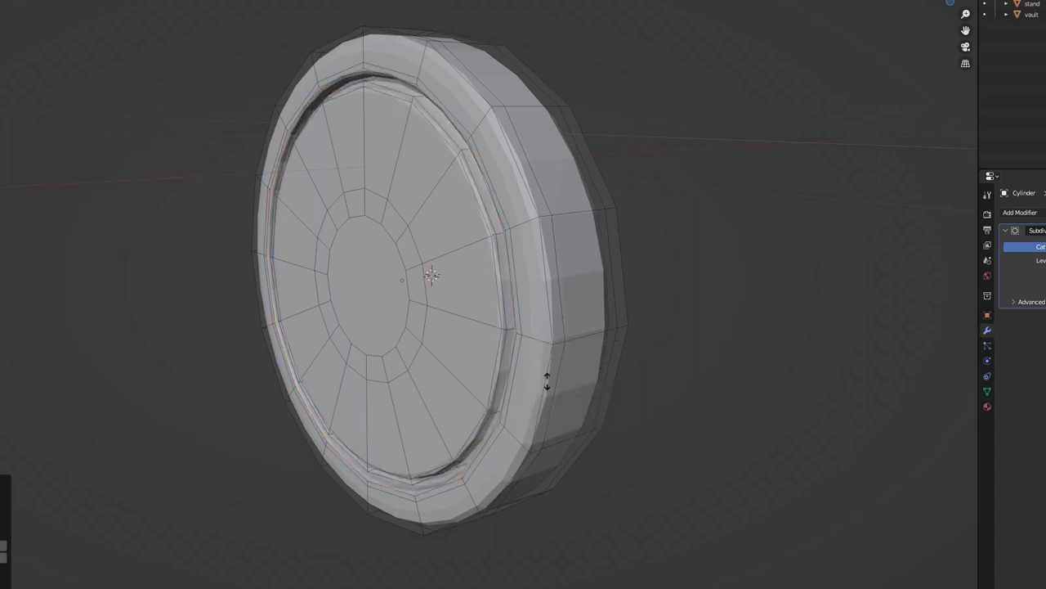
click(545, 381)
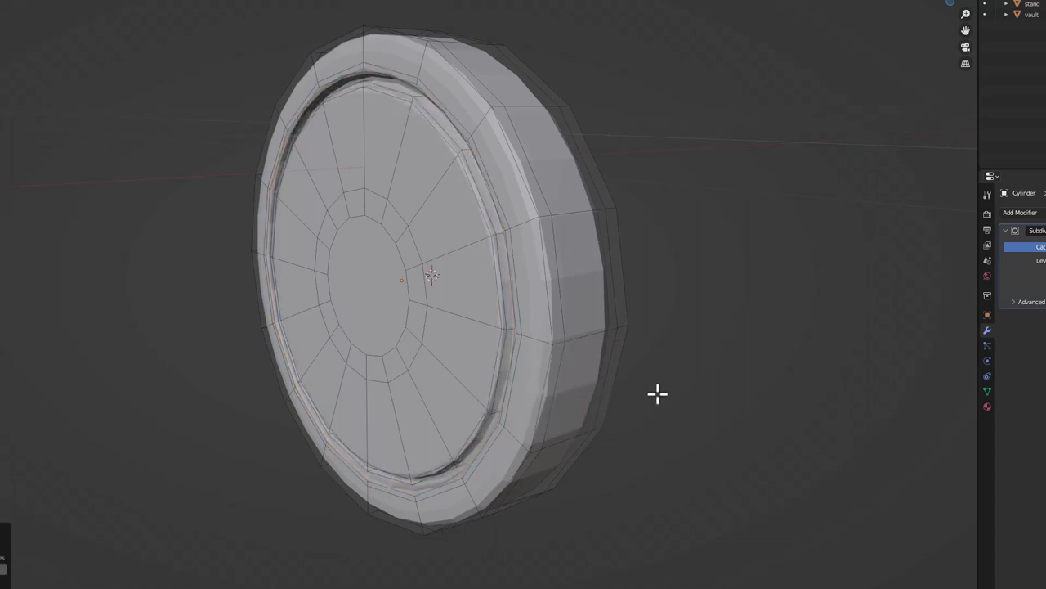
key(alt+e)
click(655, 391)
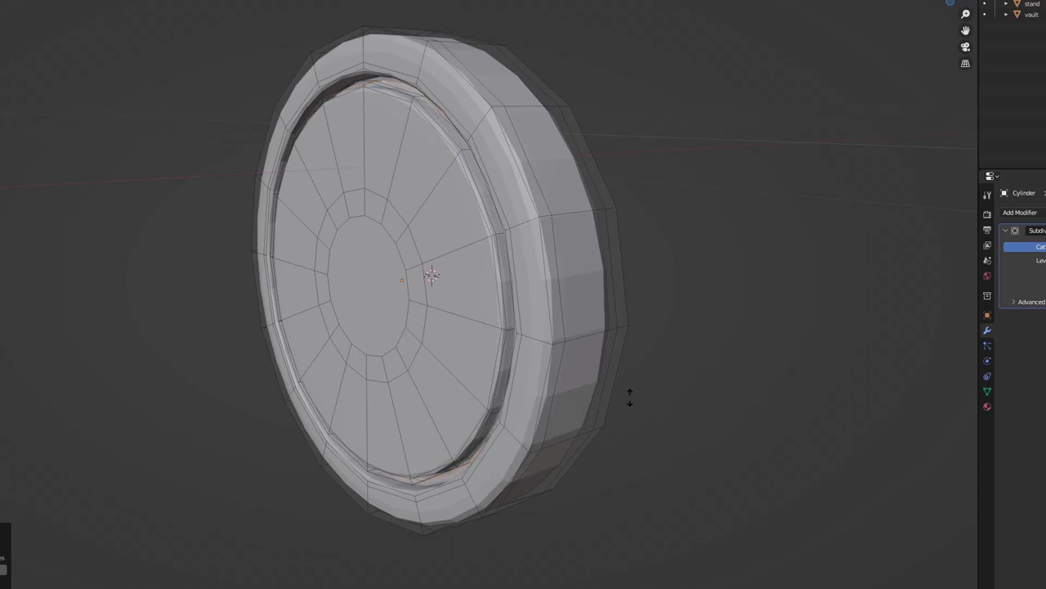
Select the narrow ring of faces around the dial's center and inset it
middle_drag(504, 210, 457, 103)
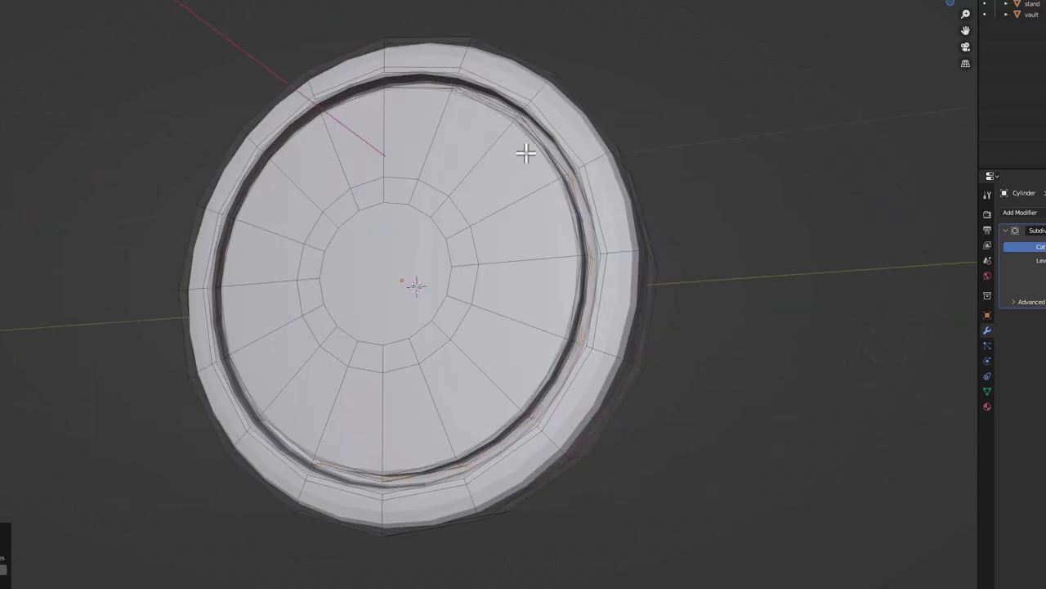
middle_drag(528, 154, 542, 196)
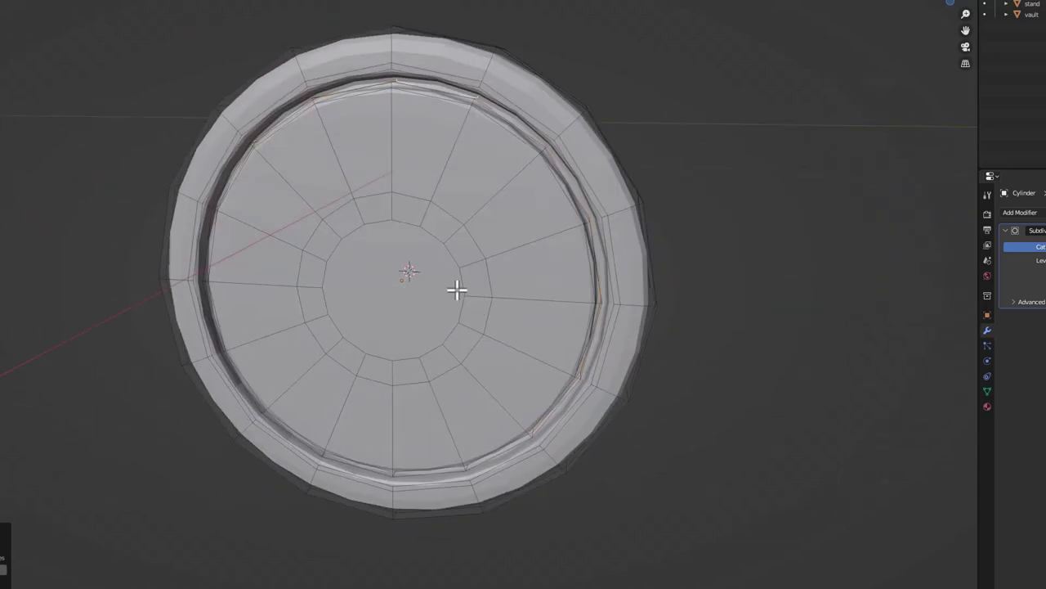
scroll(455, 275, up, 1)
scroll(455, 274, up, 1)
click(487, 221)
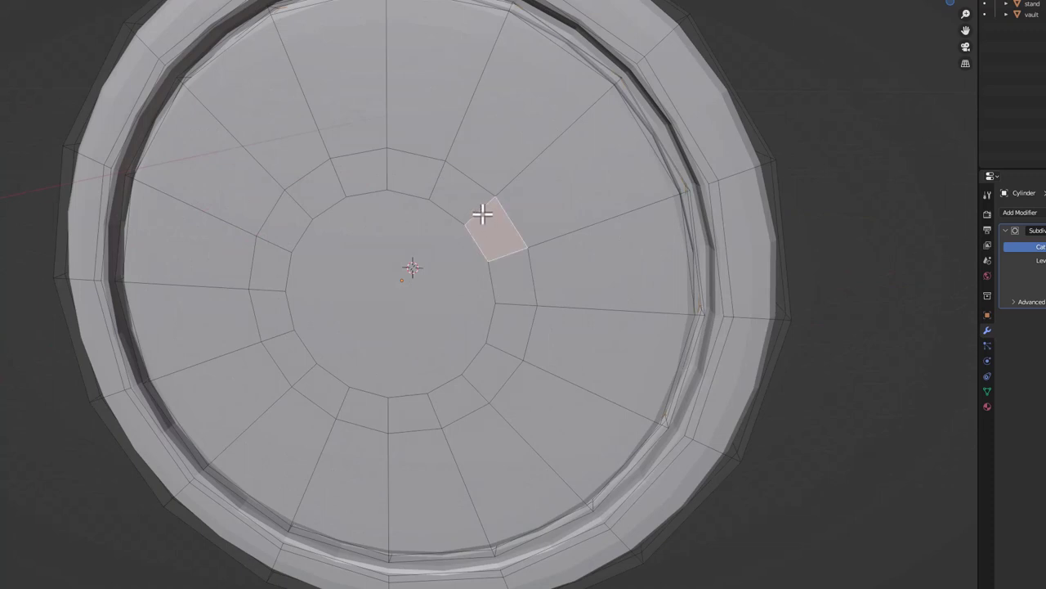
mouse_move(567, 299)
middle_down()
mouse_move(575, 303)
mouse_move(539, 318)
mouse_move(516, 308)
middle_up()
key(i)
click(883, 456)
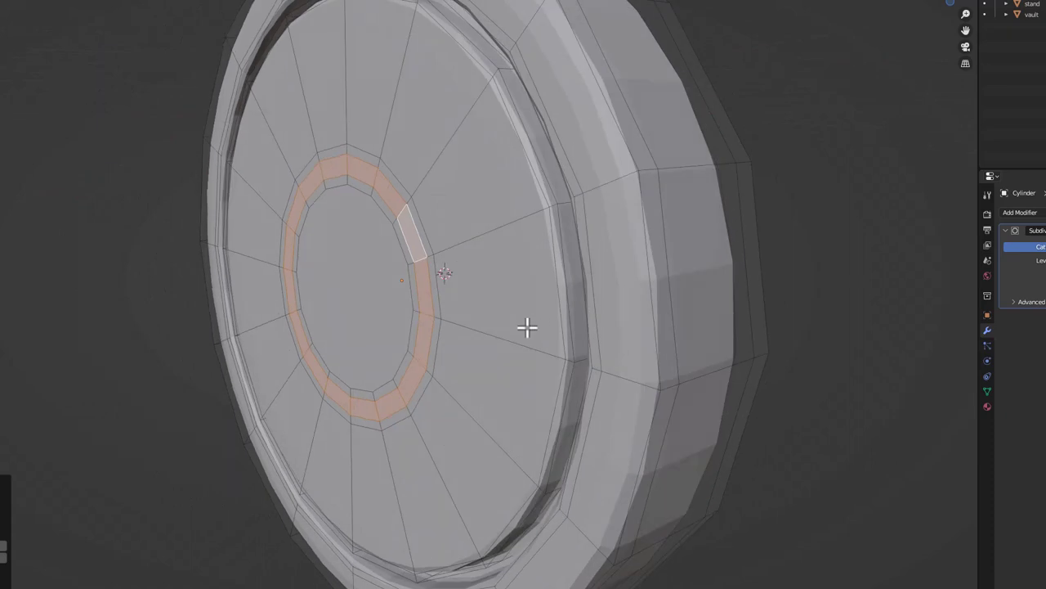
Extrude the inset inner ring inward along its normals twice to form a second groove
key(alt+e)
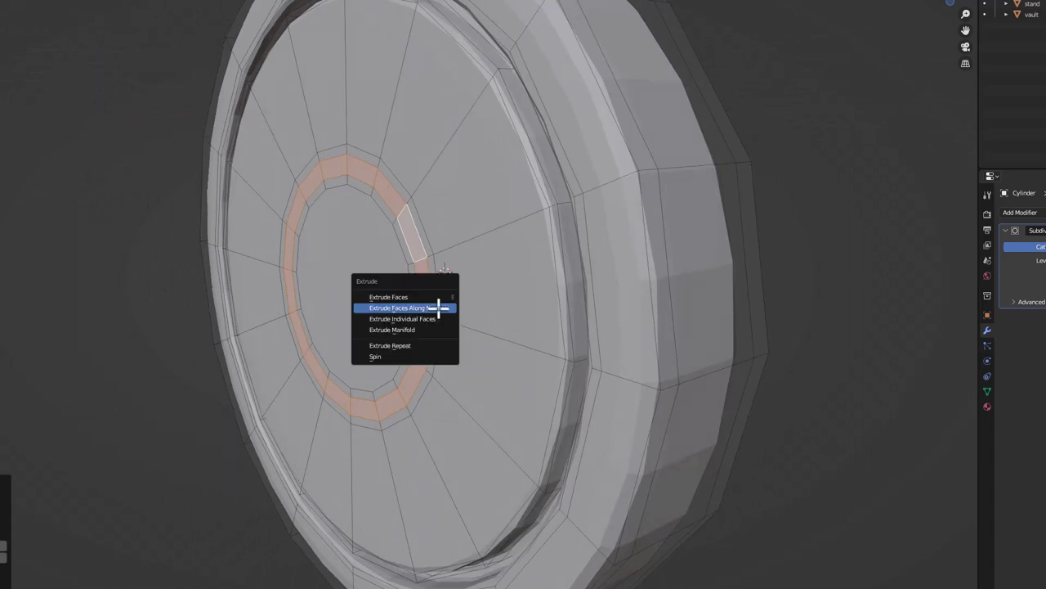
click(437, 307)
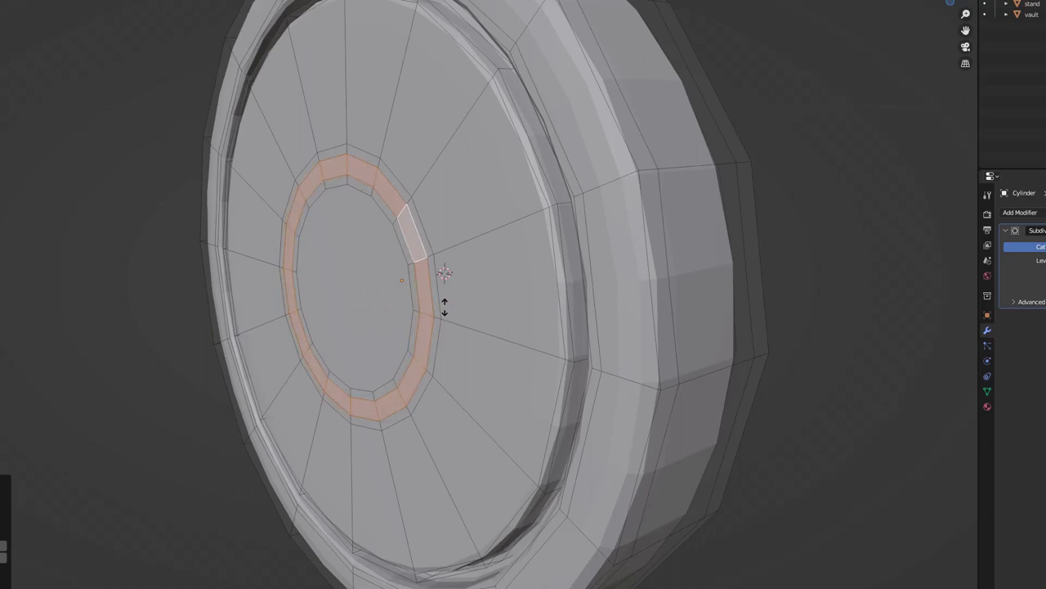
right_click(420, 311)
key(alt+e)
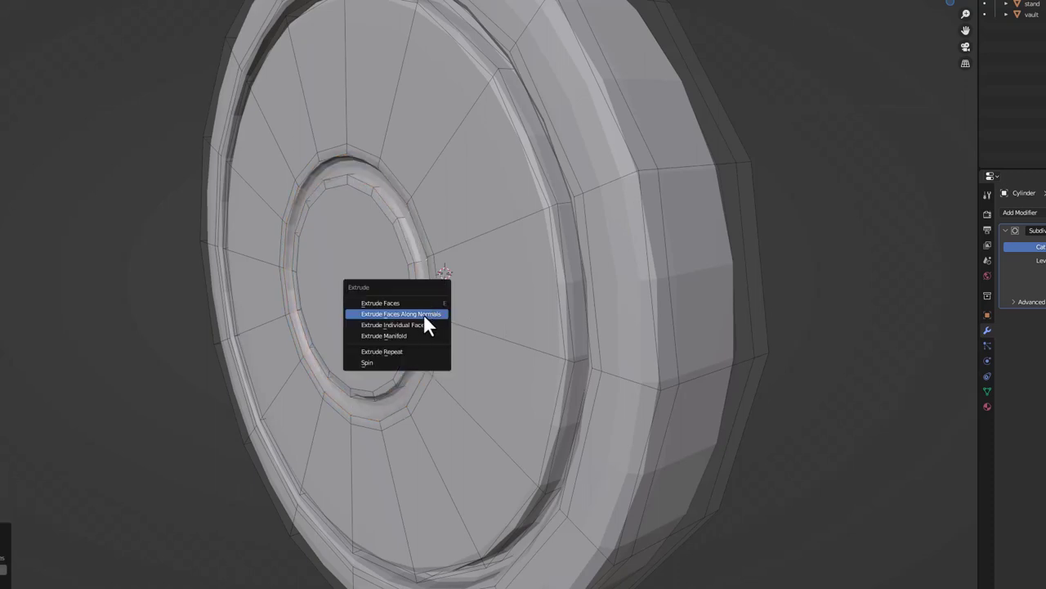
click(425, 318)
click(413, 319)
scroll(493, 299, down, 3)
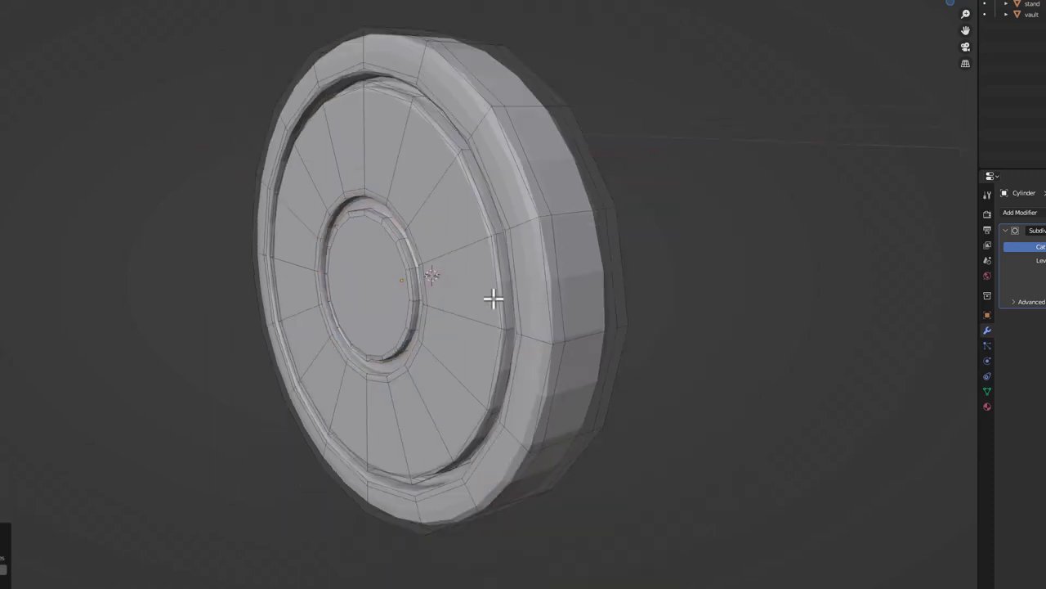
Return to Object Mode and apply Shade Smooth to the dial
key(KP_1)
key(Tab)
right_click(494, 202)
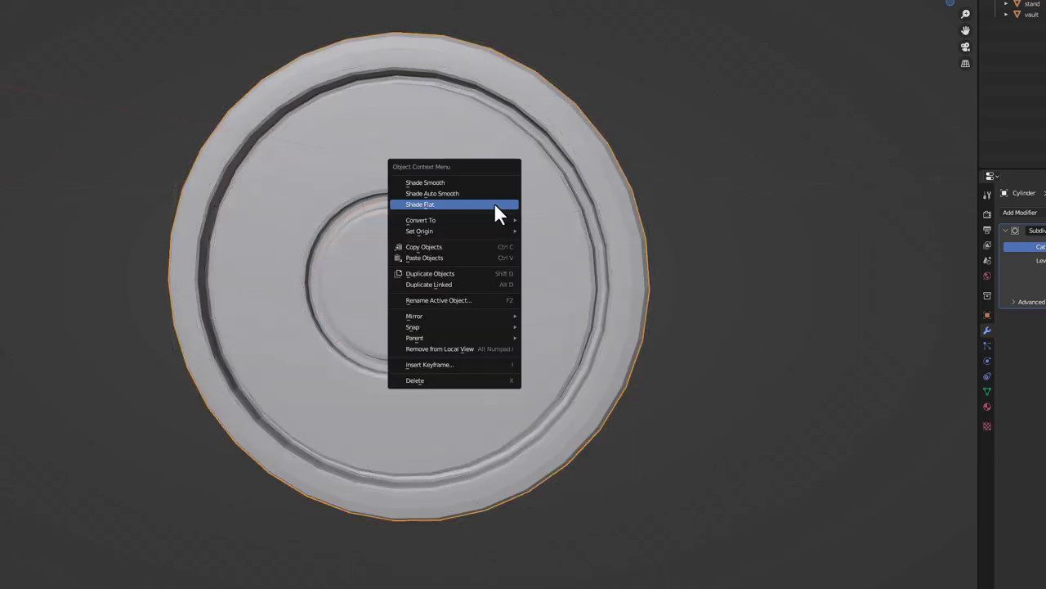
click(476, 183)
mouse_move(497, 222)
middle_down()
mouse_move(509, 273)
mouse_move(545, 257)
mouse_move(506, 199)
mouse_move(414, 243)
mouse_move(490, 257)
mouse_move(532, 197)
middle_up()
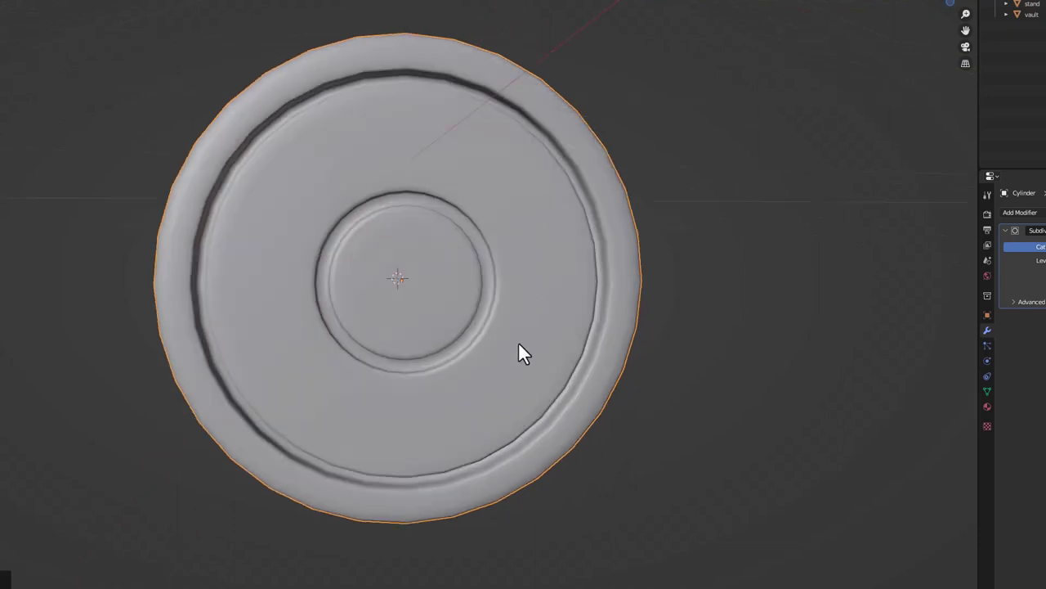
Leave Local View and rescale the dial against the safe's door
key(KP_Divide)
middle_drag(360, 362, 410, 311)
key(s)
click(564, 389)
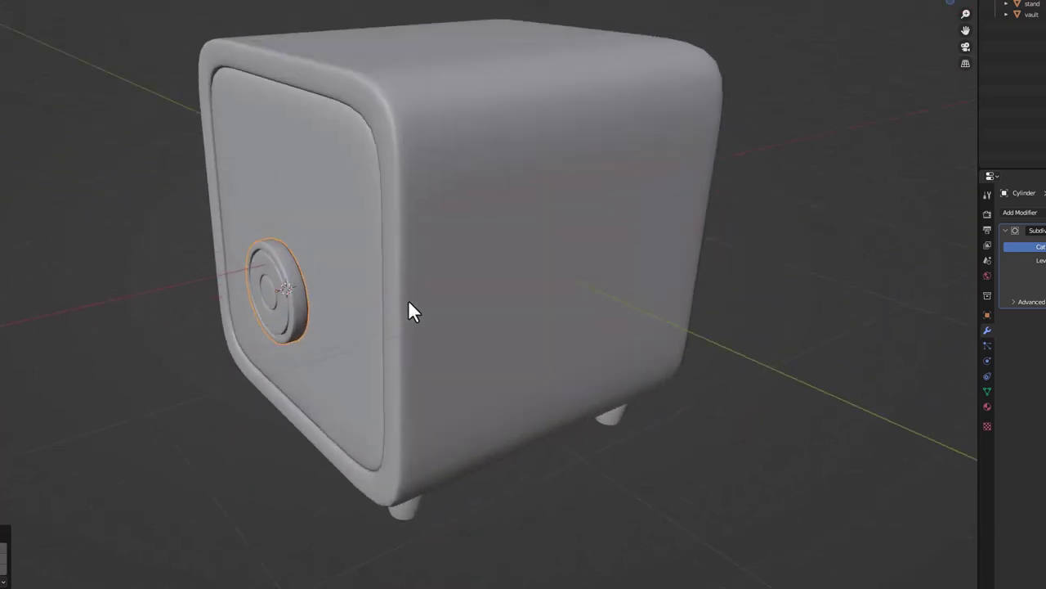
Add a mesh cylinder at the dial and rotate it about the Y axis so its flat end faces forward
key(shift+a)
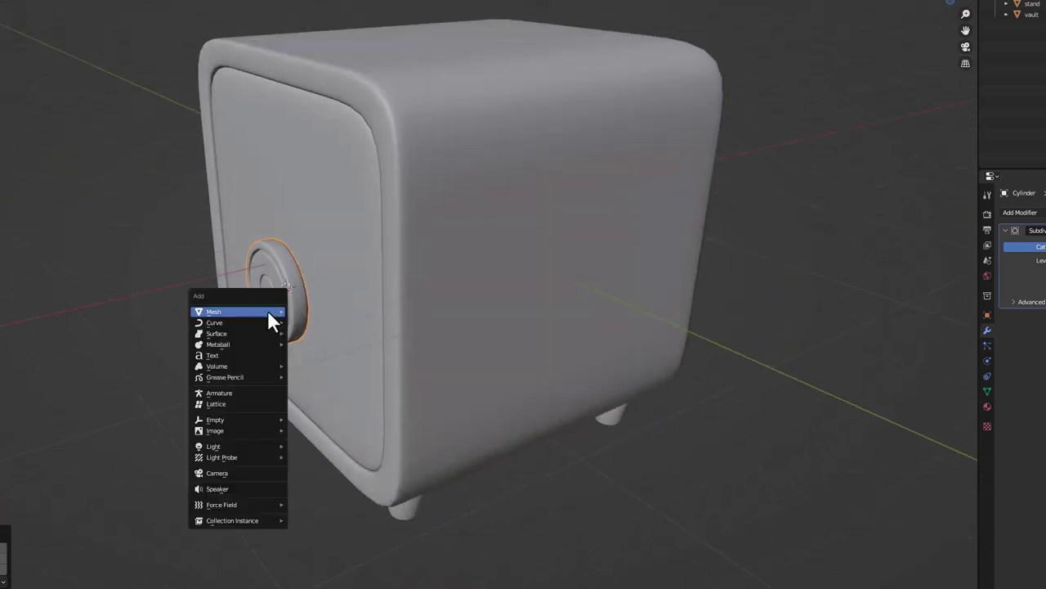
mouse_move(269, 312)
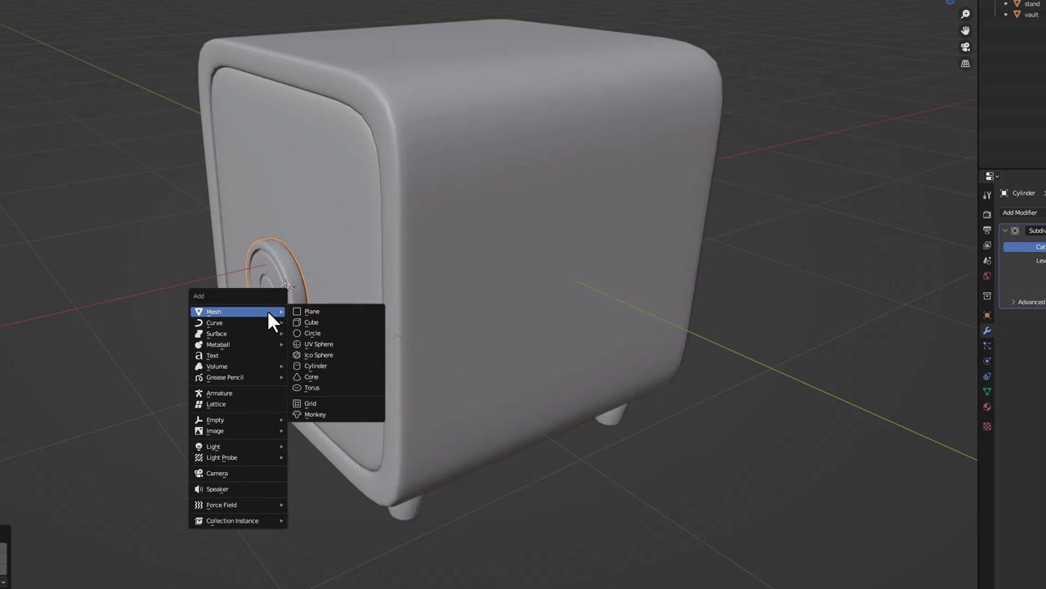
click(316, 366)
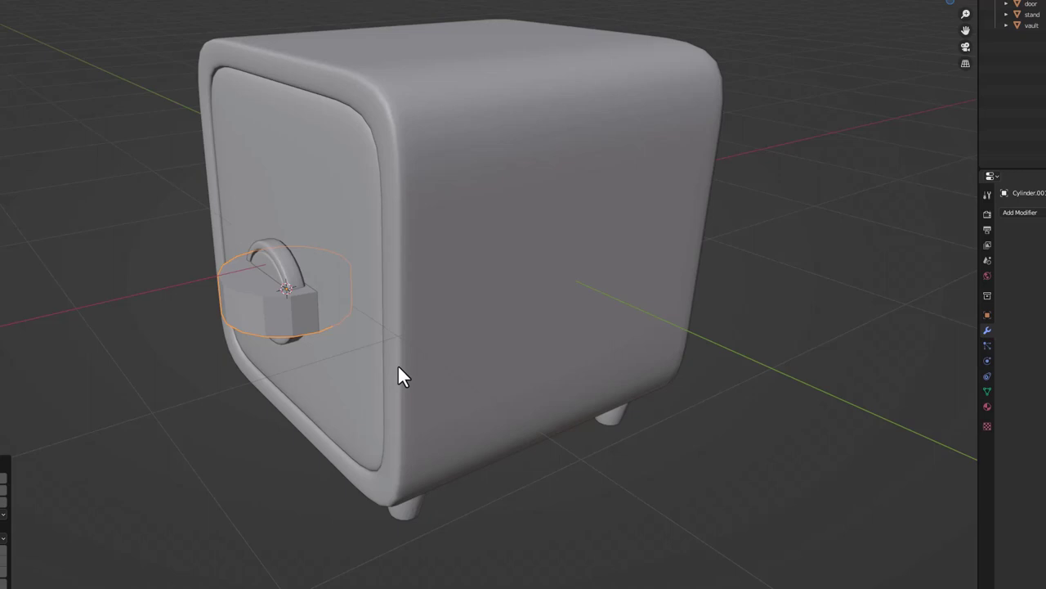
key(s)
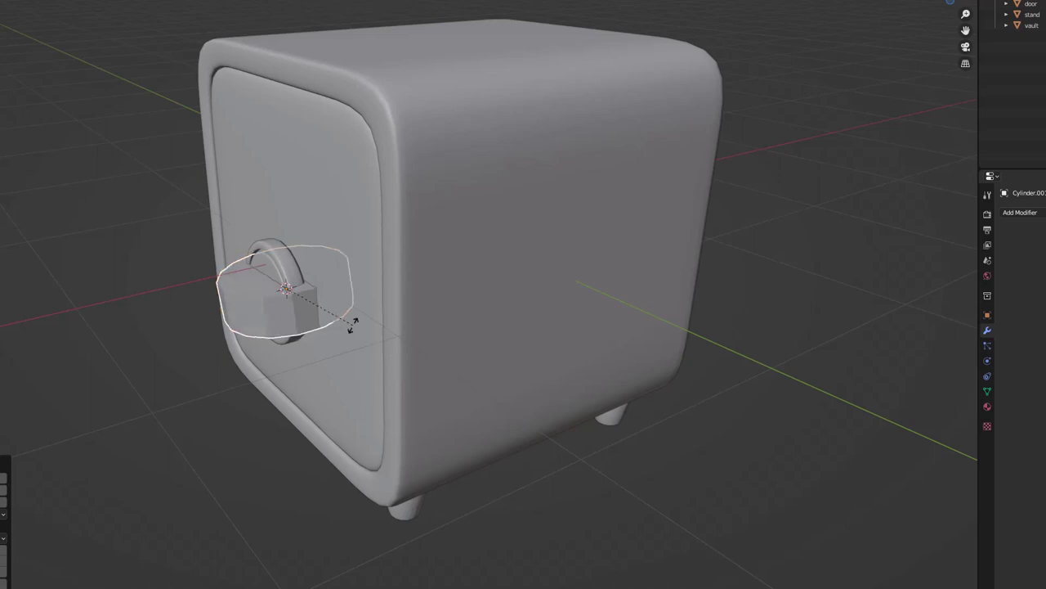
key(y)
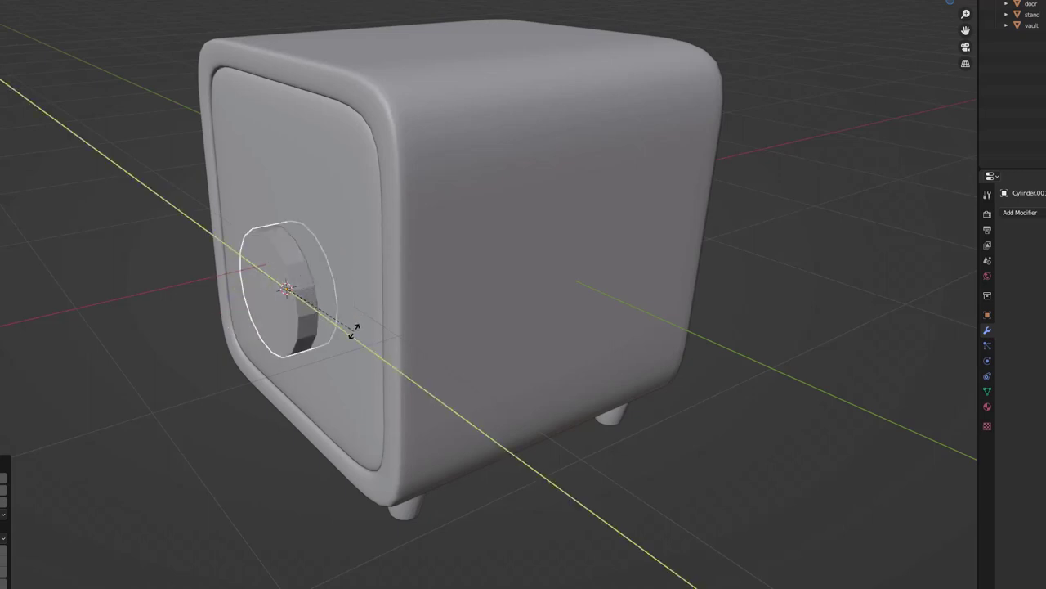
click(354, 341)
Scale the new cylinder down to a small hub and stretch it along the X axis until it protrudes from the dial
key(shift+d)
key(s)
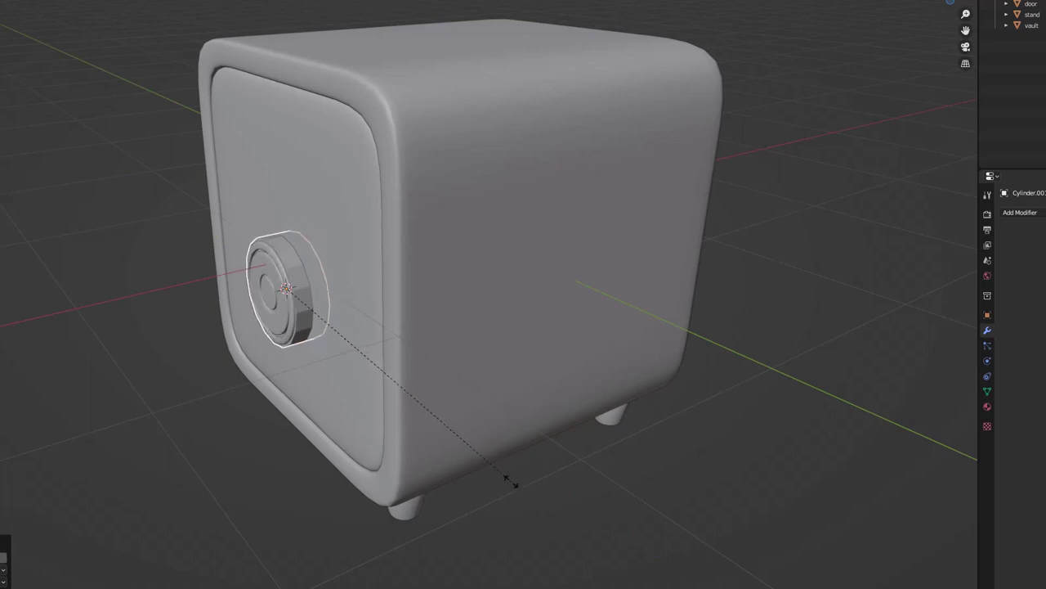
click(381, 351)
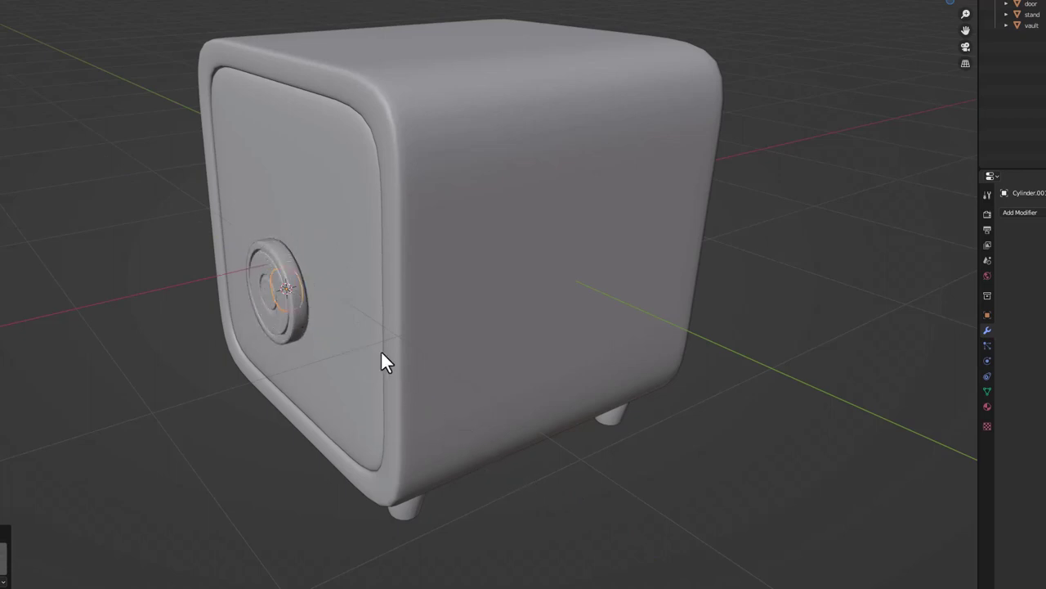
middle_drag(381, 352, 359, 343)
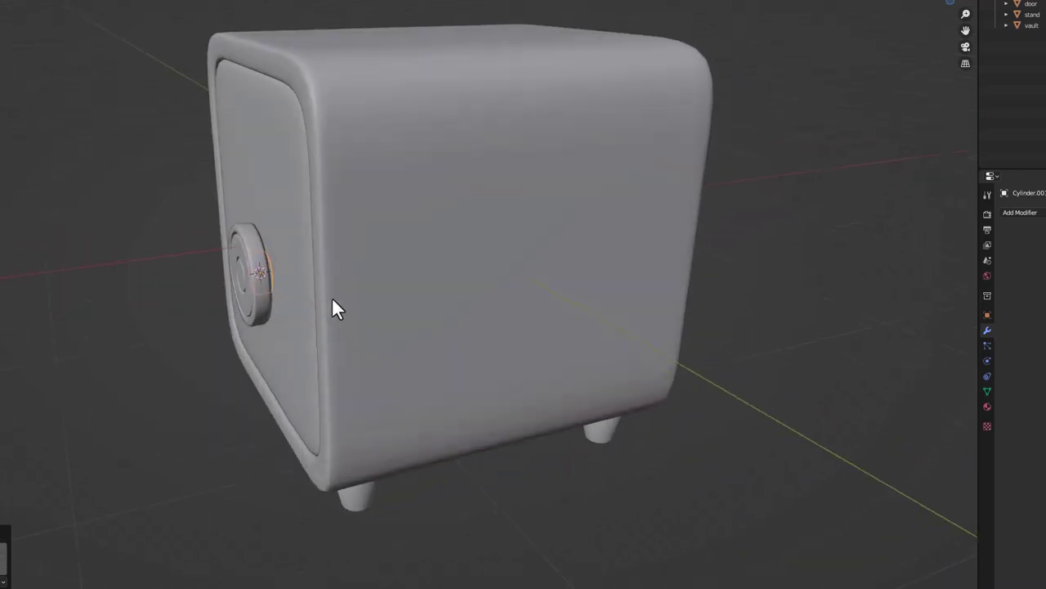
key(s)
key(x)
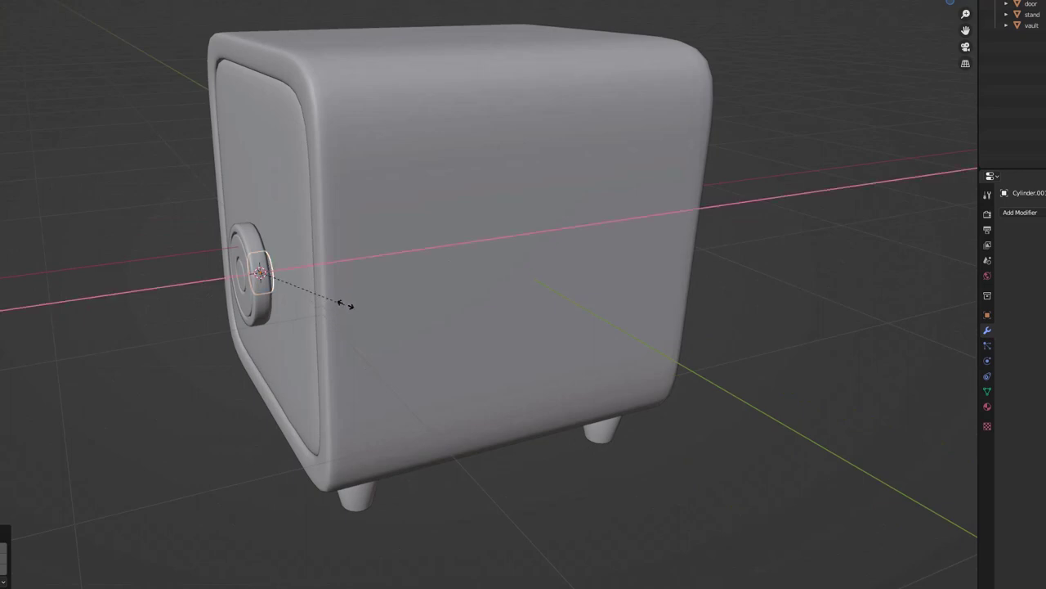
click(781, 223)
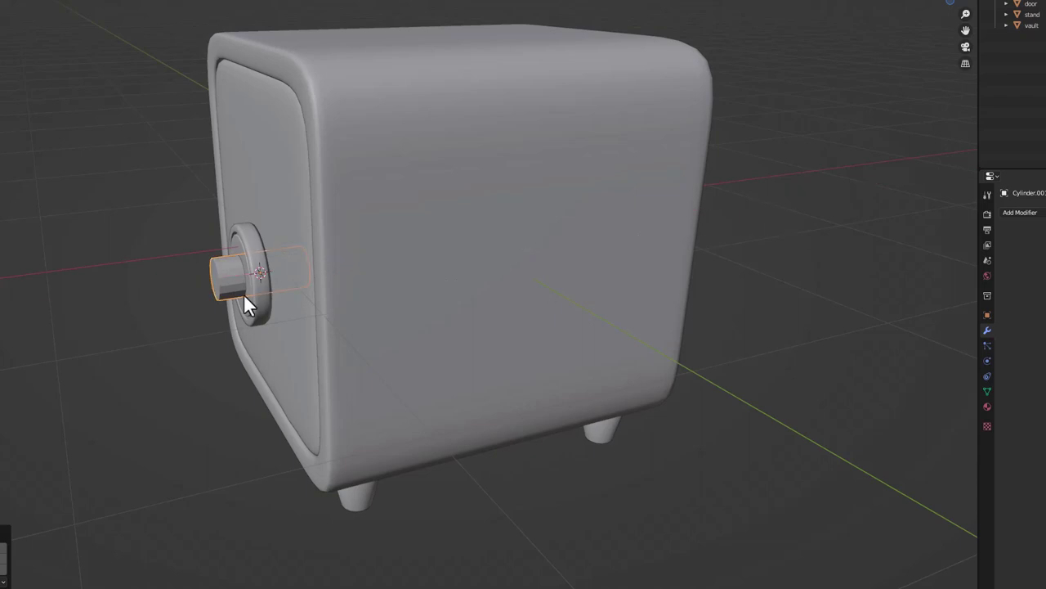
Scale the hub cylinder down slightly to fit within the dial's inner ring
middle_drag(250, 303, 516, 288)
scroll(376, 278, up, 2)
scroll(516, 288, up, 2)
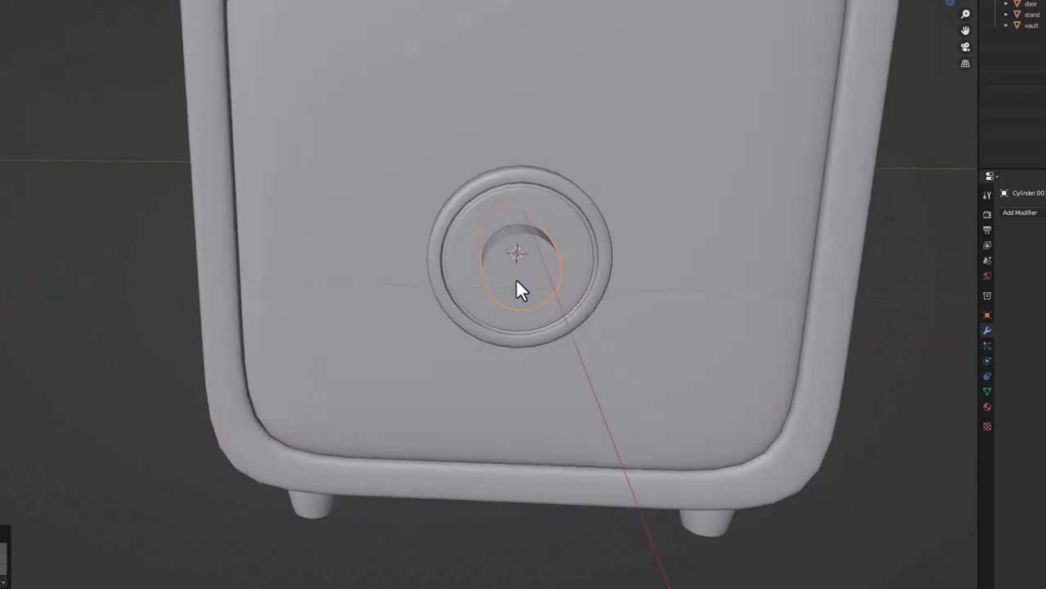
click(619, 318)
middle_drag(618, 318, 467, 324)
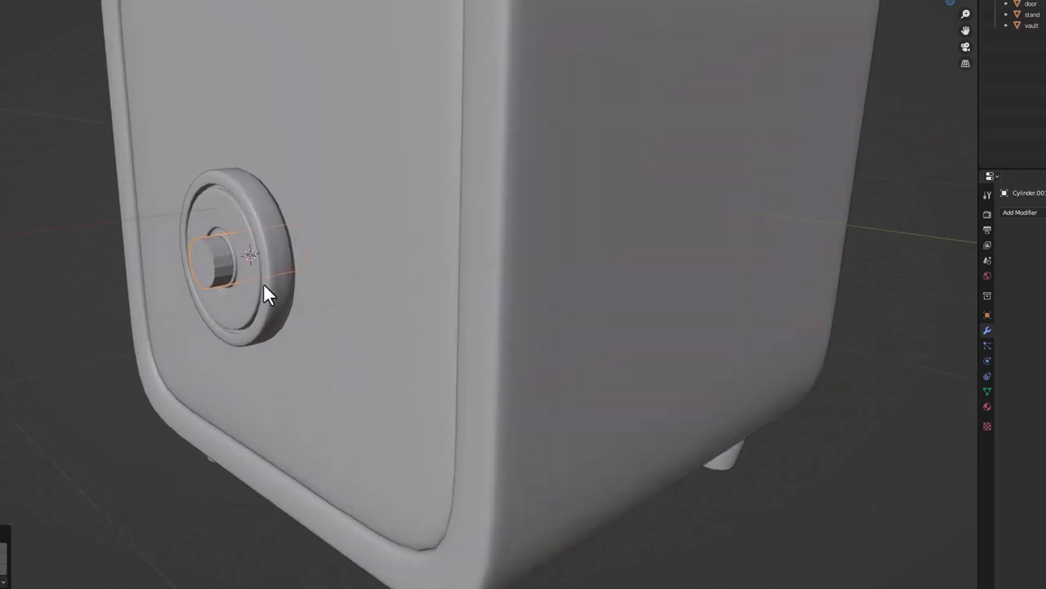
Move the hub cylinder outward along the X axis so it sticks farther out of the dial
key(g)
key(x)
click(378, 297)
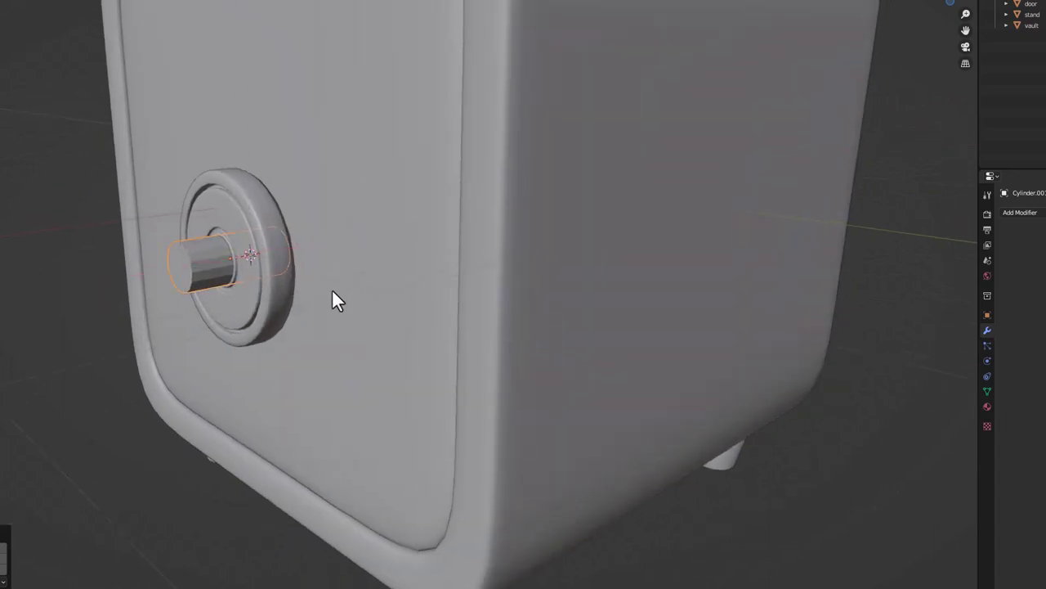
key(g)
key(x)
click(294, 300)
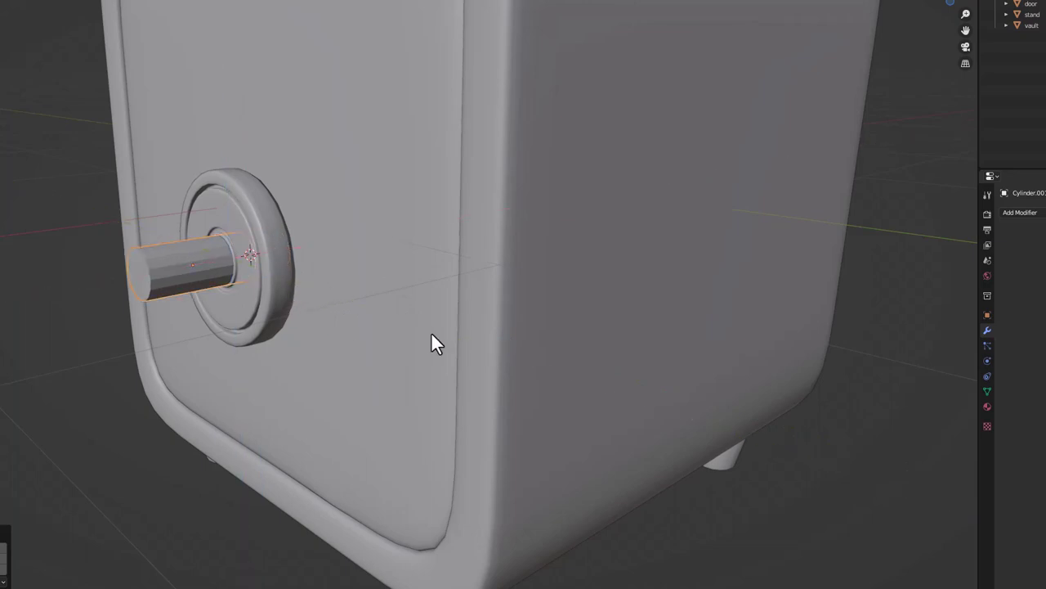
Shorten the hub cylinder along the X axis and move it back so its rear end seats in the dial
key(s)
key(x)
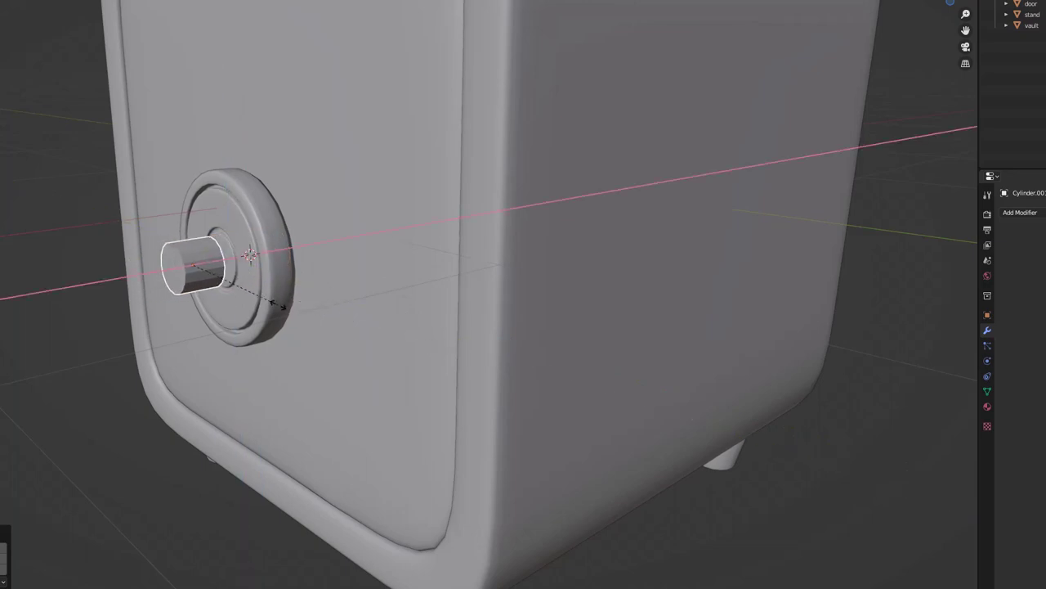
click(206, 284)
key(s)
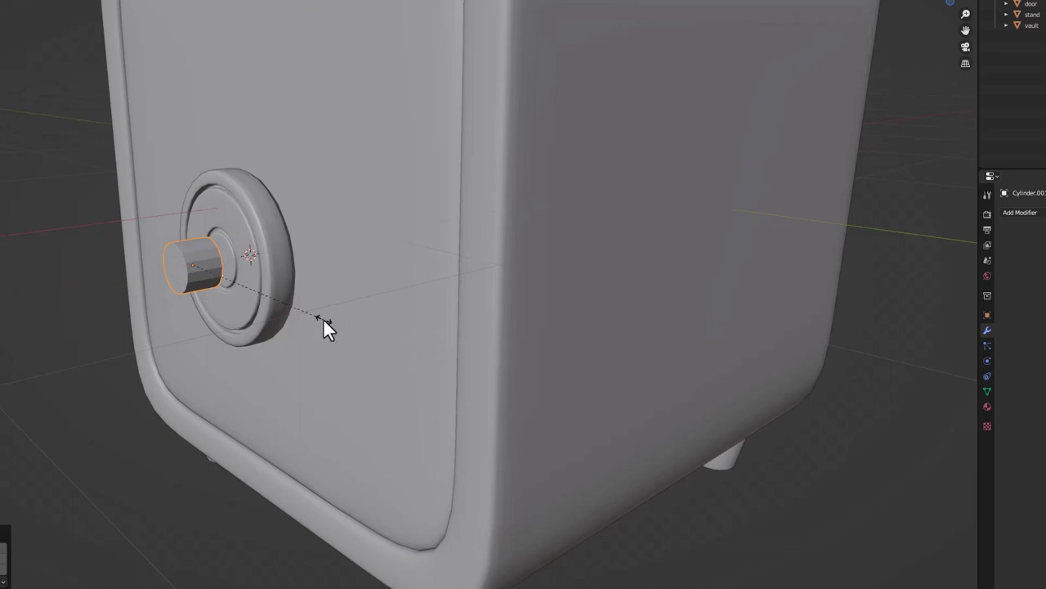
key(x)
click(372, 312)
key(g)
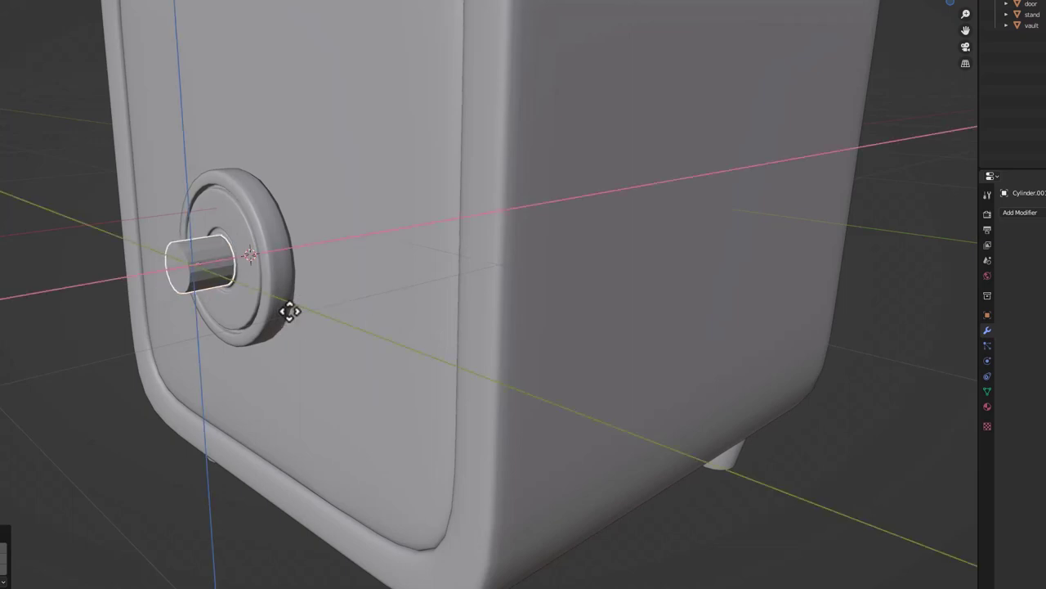
click(294, 306)
Isolate the hub cylinder in local view after checking how it sits in the dial's inner ring
key(KP_1)
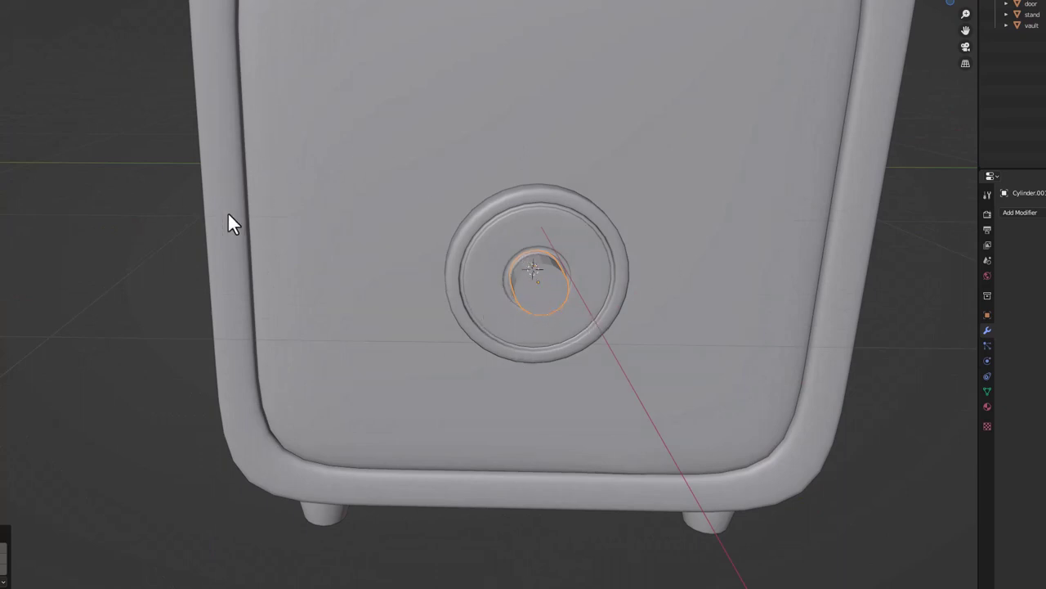
middle_drag(499, 326, 168, 337)
scroll(29, 360, up, 3)
key(KP_1)
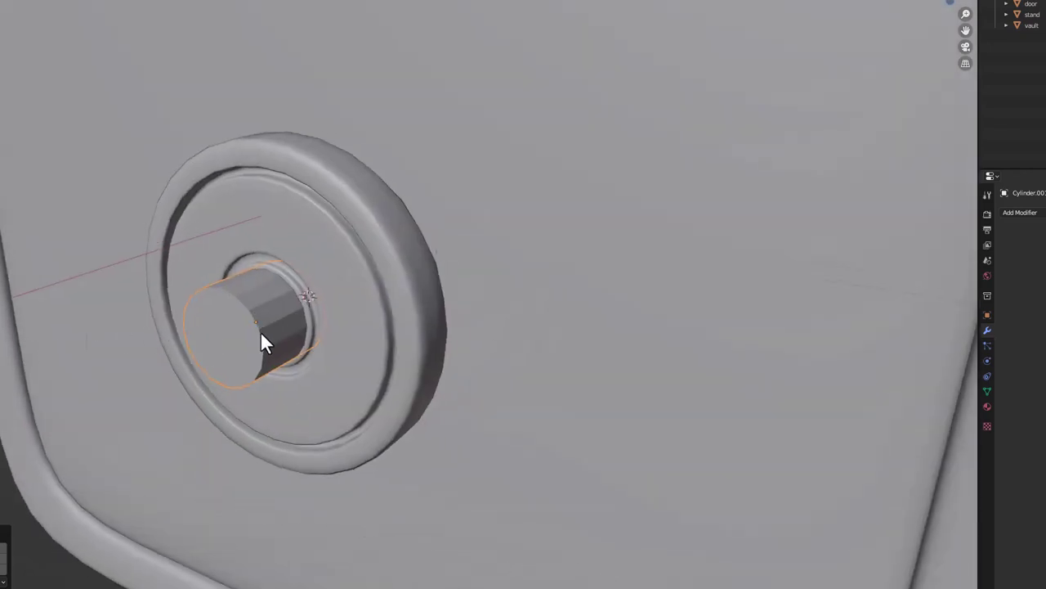
key(KP_Divide)
middle_drag(261, 332, 374, 309)
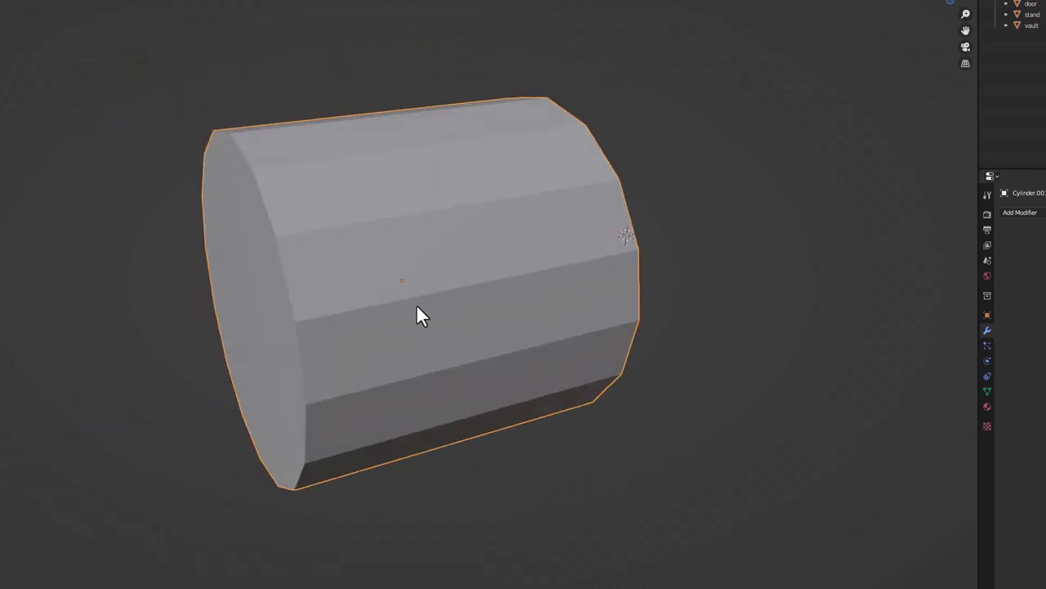
Add a loop cut around the hub's side and bevel it into two edge loops near the cylinder's ends
key(Tab)
key(ctrl+r)
key(Escape)
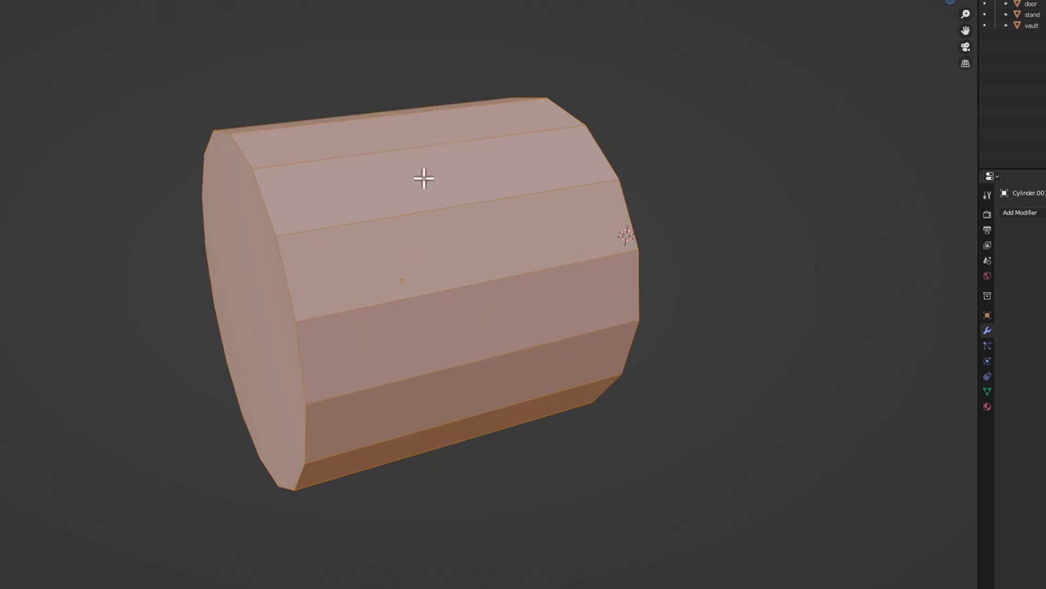
key(ctrl+r)
click(458, 158)
key(ctrl+b)
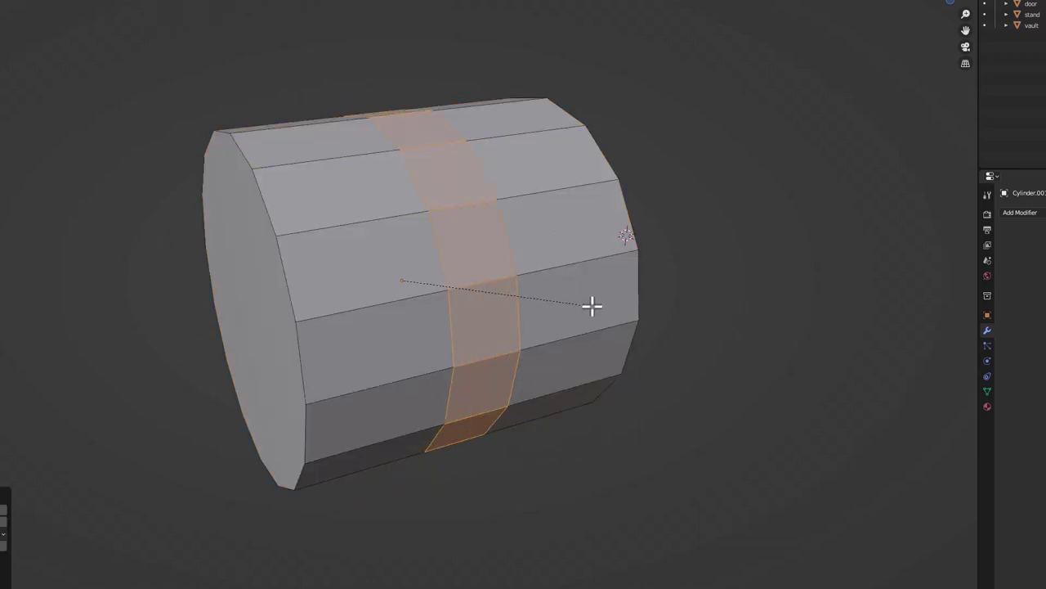
click(643, 294)
Clear the mesh selection and select only the hub's round front face
middle_drag(394, 323, 442, 299)
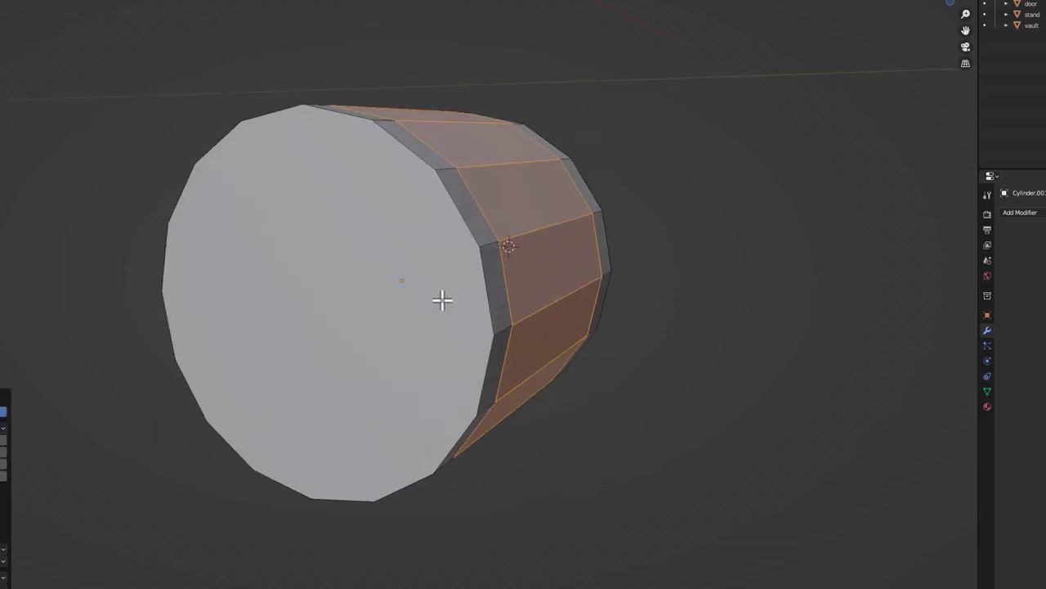
key(Tab)
key(Tab)
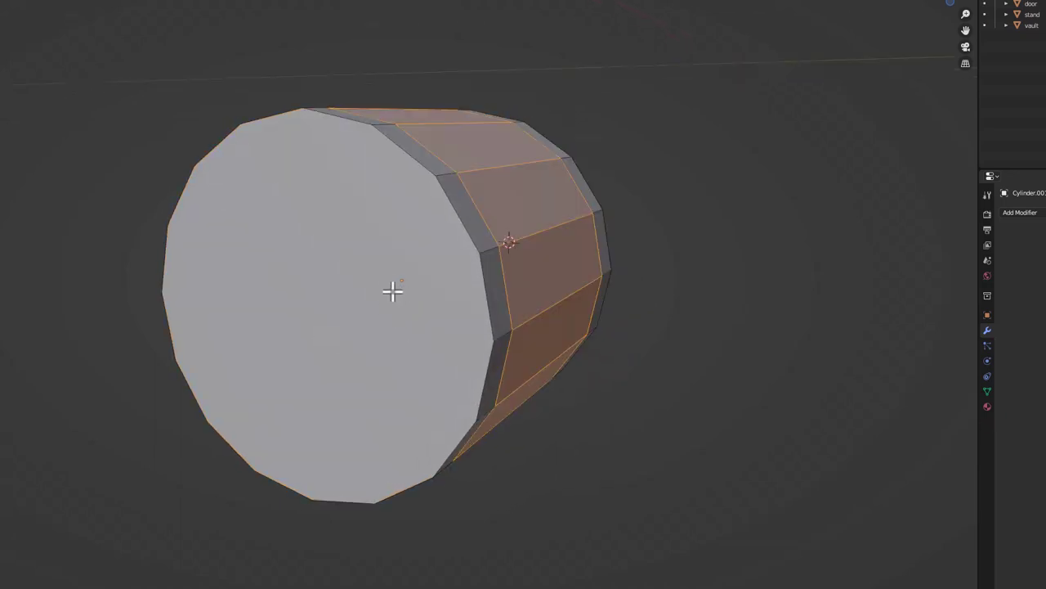
key(alt+a)
click(400, 279)
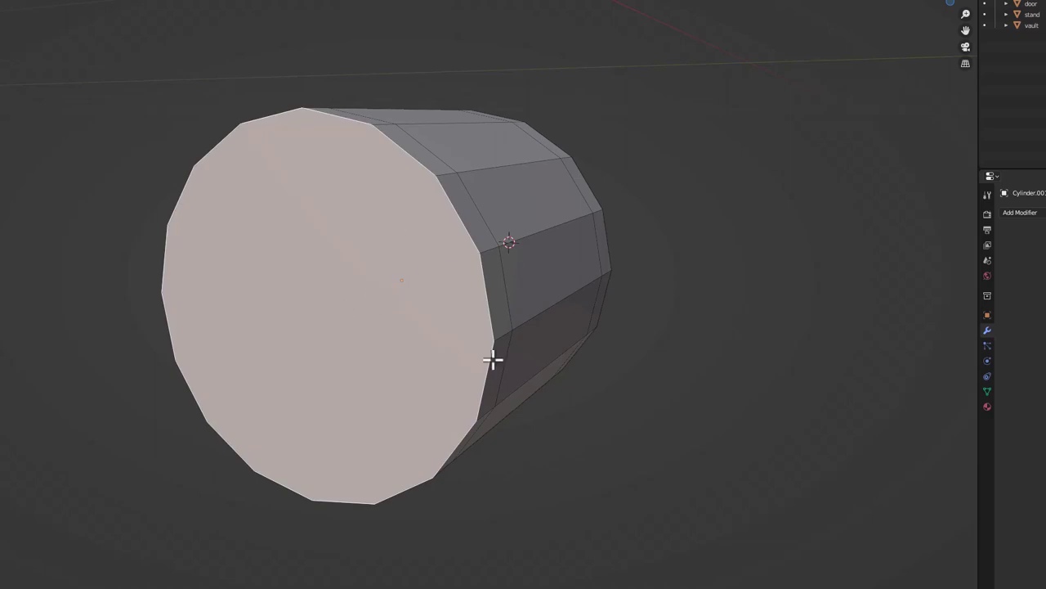
key(e)
right_click(640, 446)
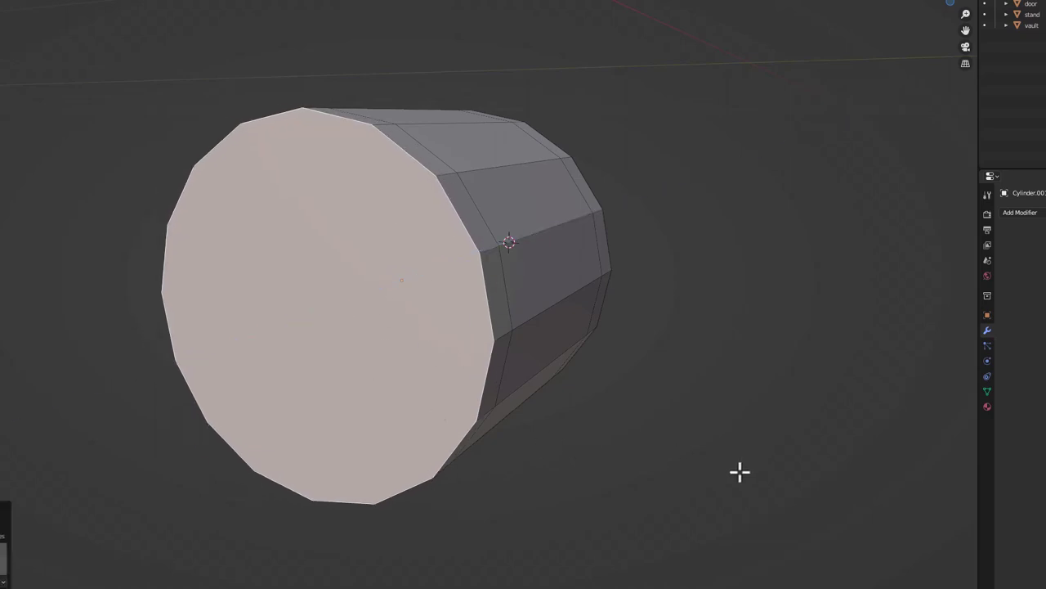
key(ctrl+z)
Inset the hub's front face four times to form a narrow outer ring and a narrow ring near the centre
key(i)
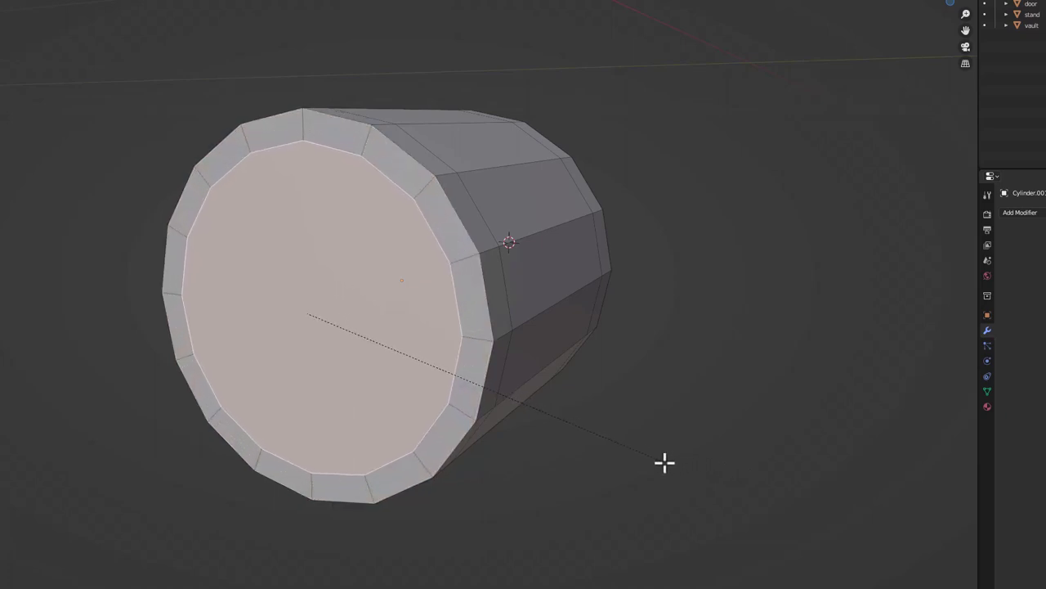
click(661, 463)
key(shift+KP_7)
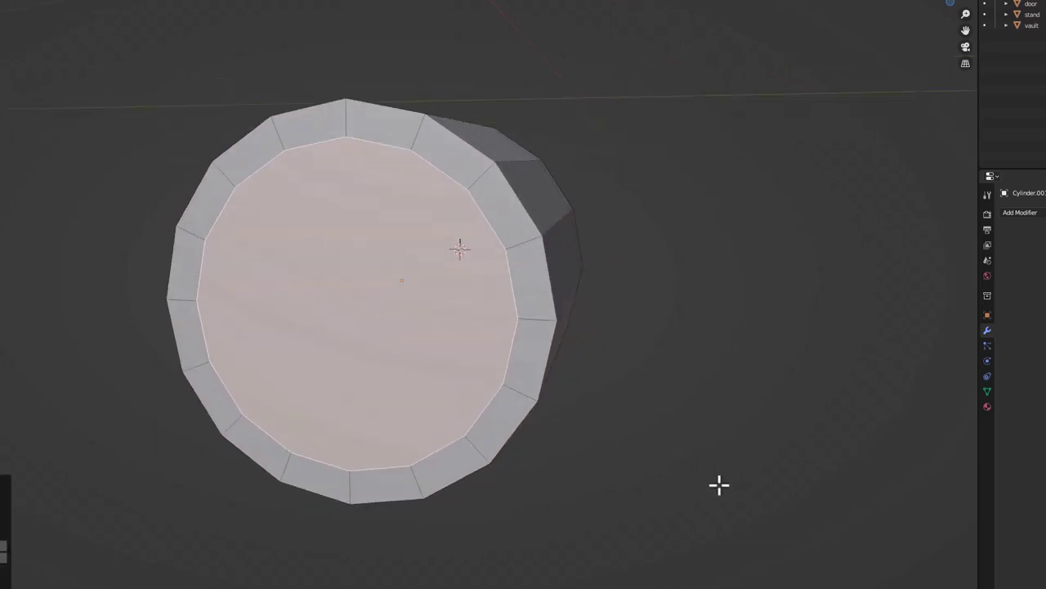
key(i)
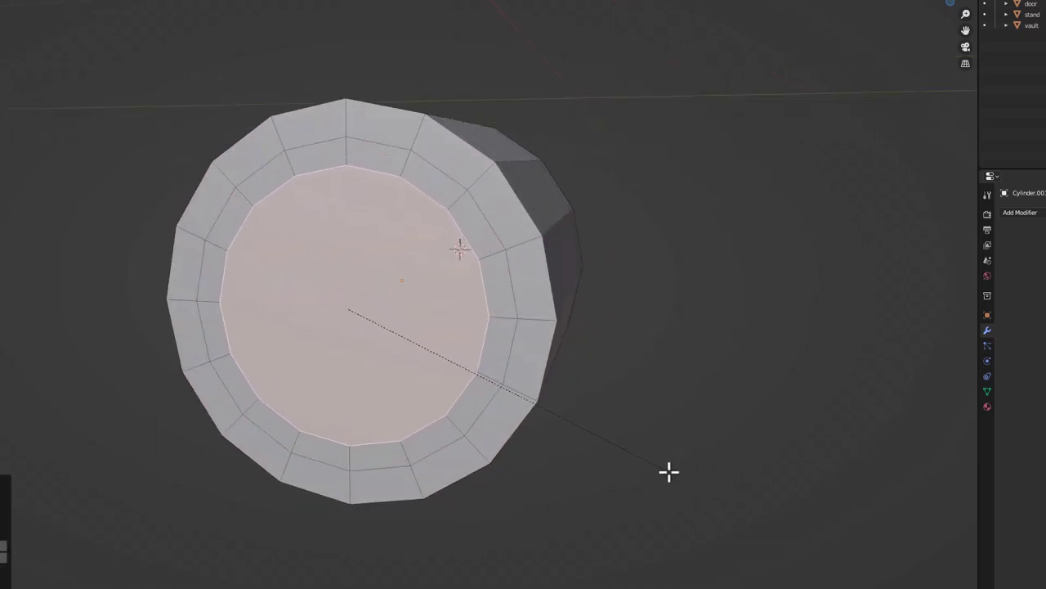
click(669, 472)
key(i)
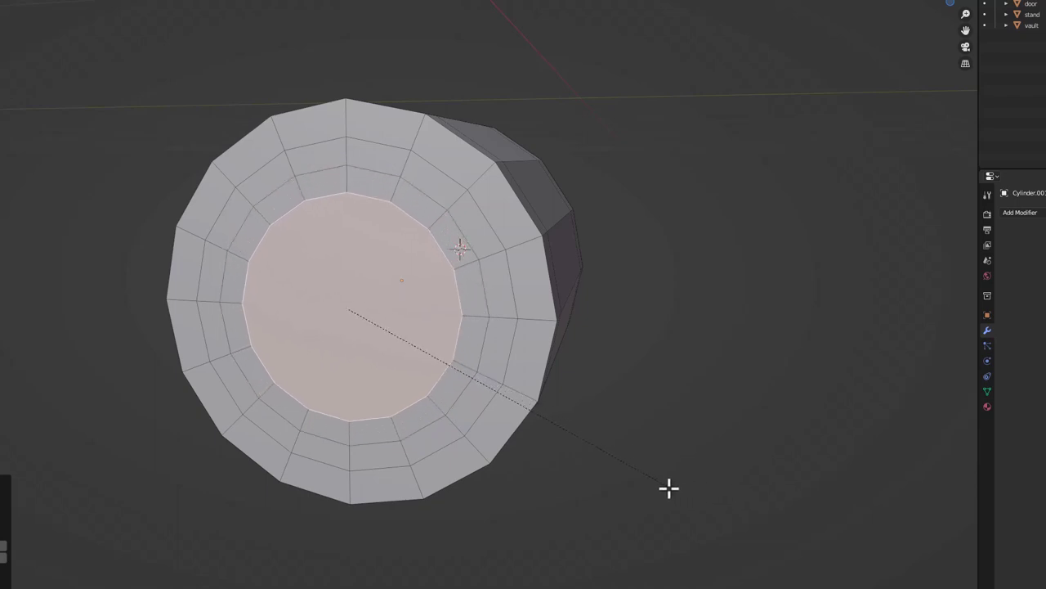
click(574, 489)
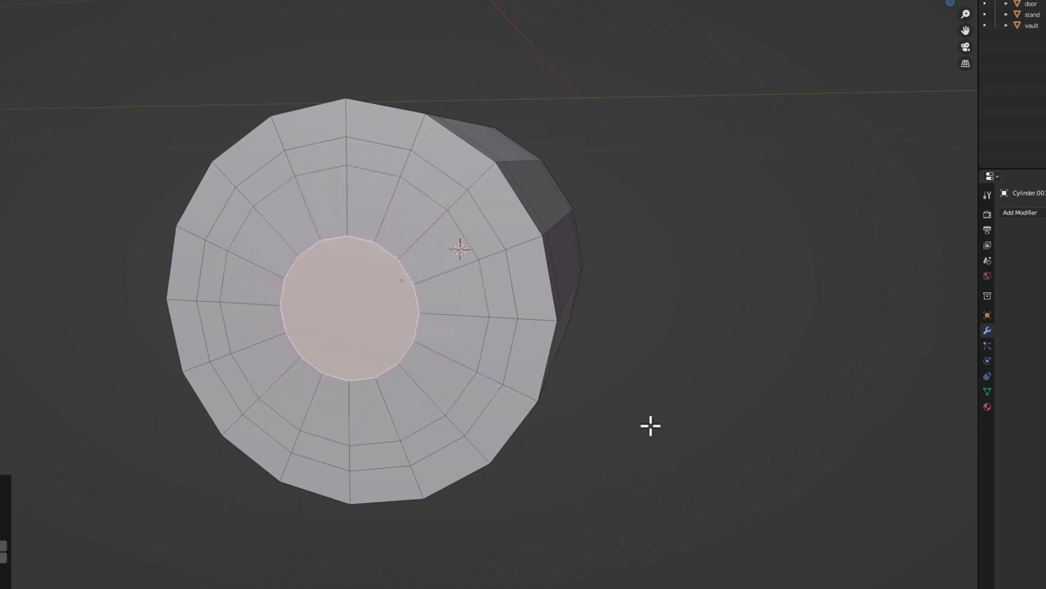
key(i)
click(640, 474)
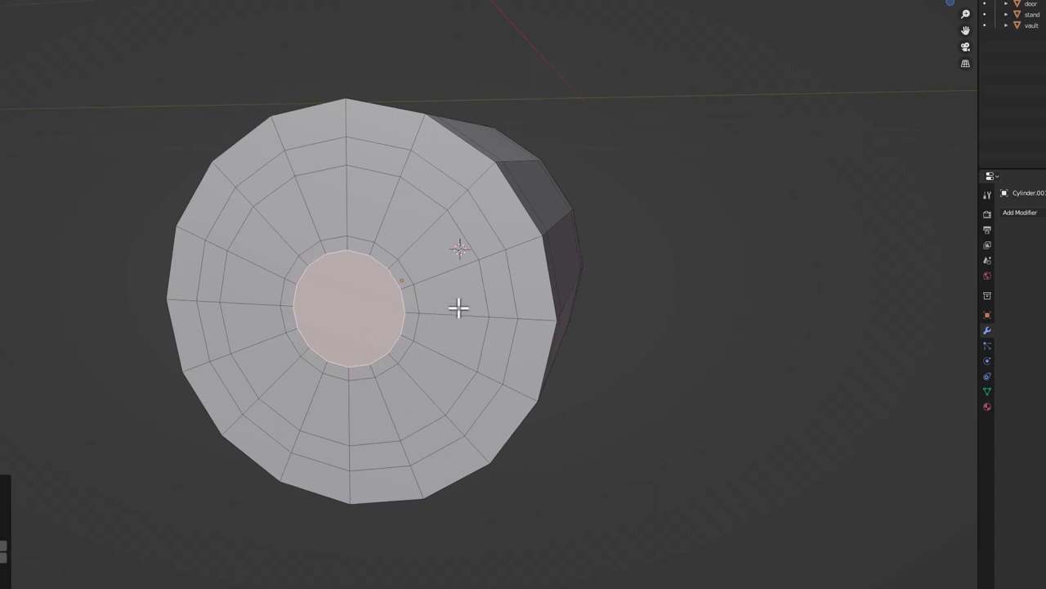
Inset the outer narrow face ring on the hub's front and extrude it inward twice along normals as a groove
click(491, 234)
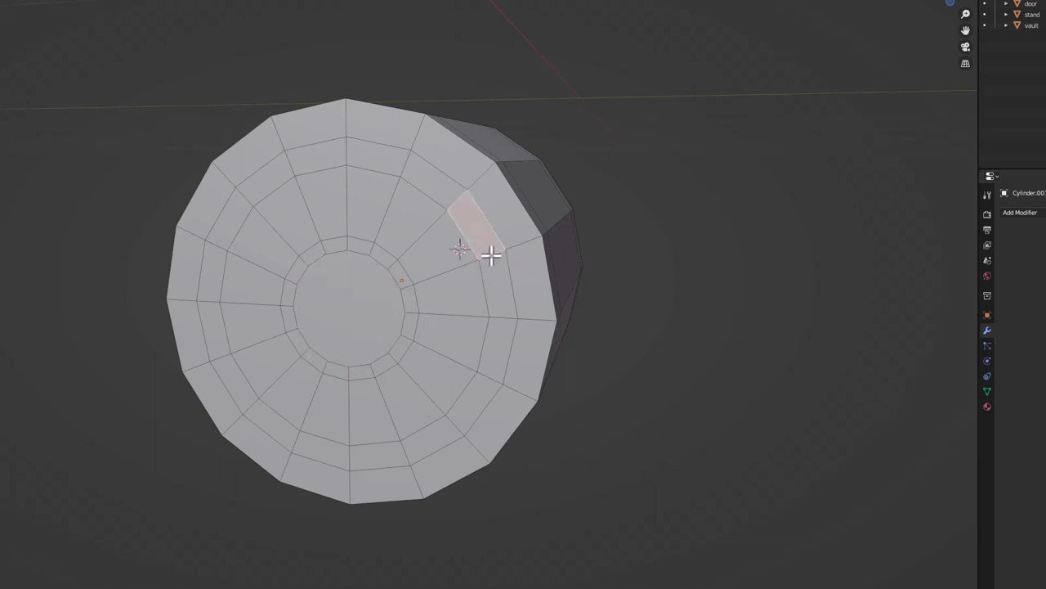
alt+click(490, 256)
key(i)
click(639, 389)
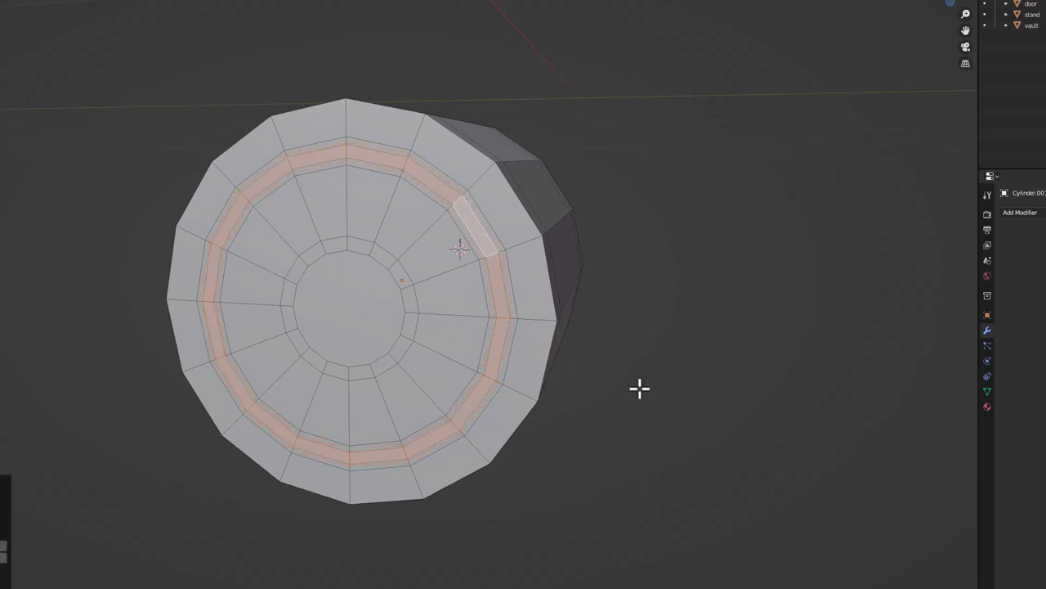
key(alt+e)
click(604, 406)
click(600, 414)
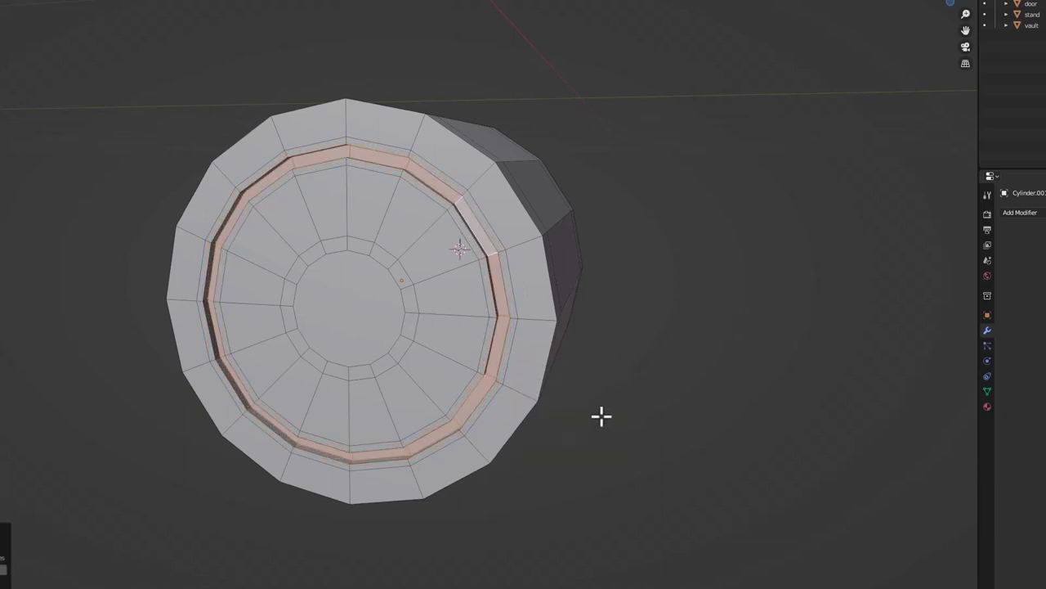
key(alt+e)
click(600, 413)
click(584, 420)
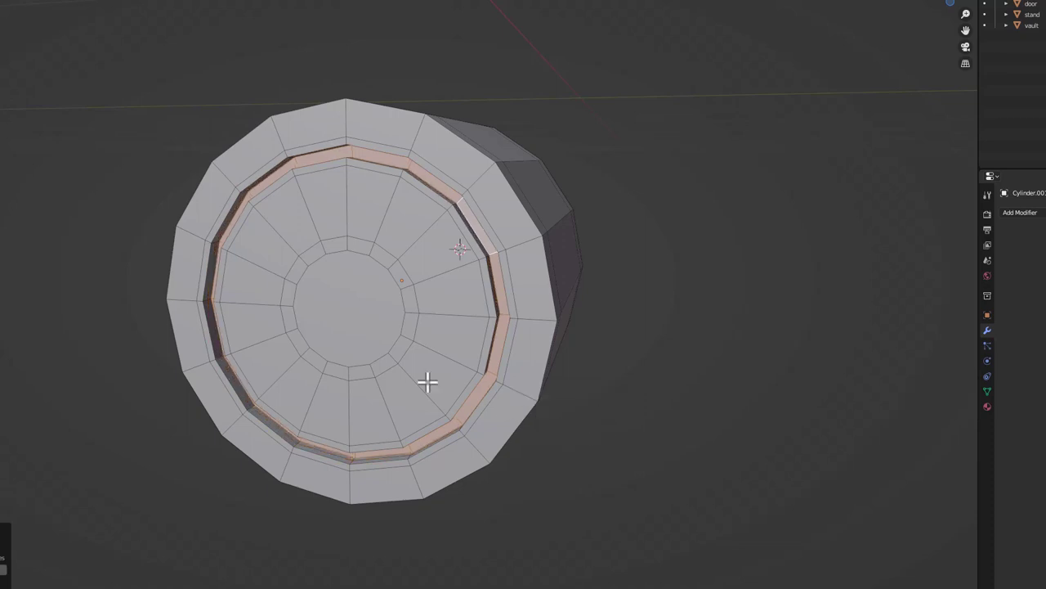
Inset the small inner face ring on the hub's front and extrude it inward twice along normals as a second groove
scroll(389, 249, up, 1)
click(408, 295)
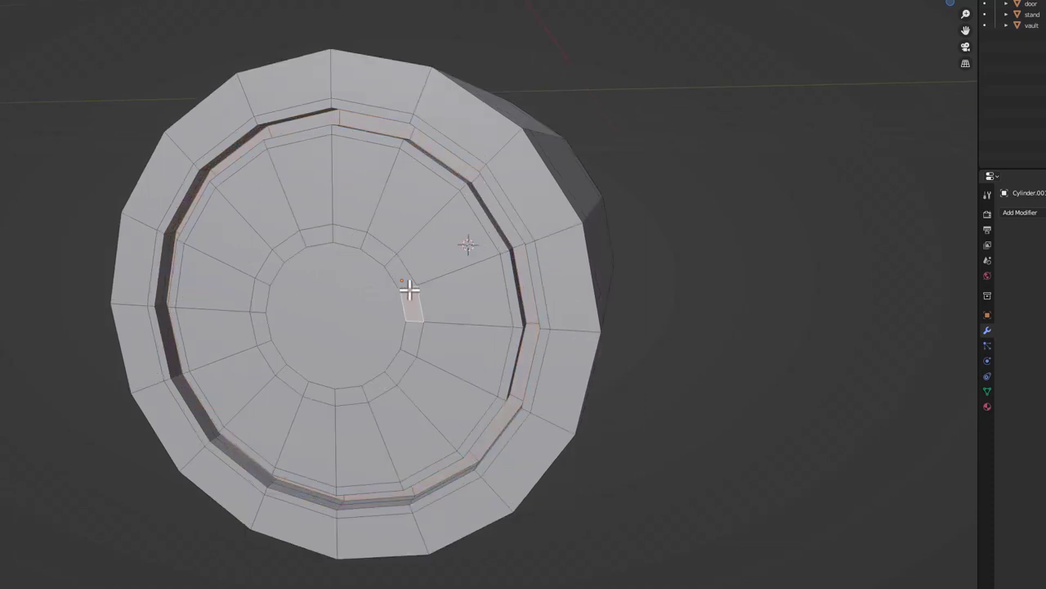
alt+click(408, 296)
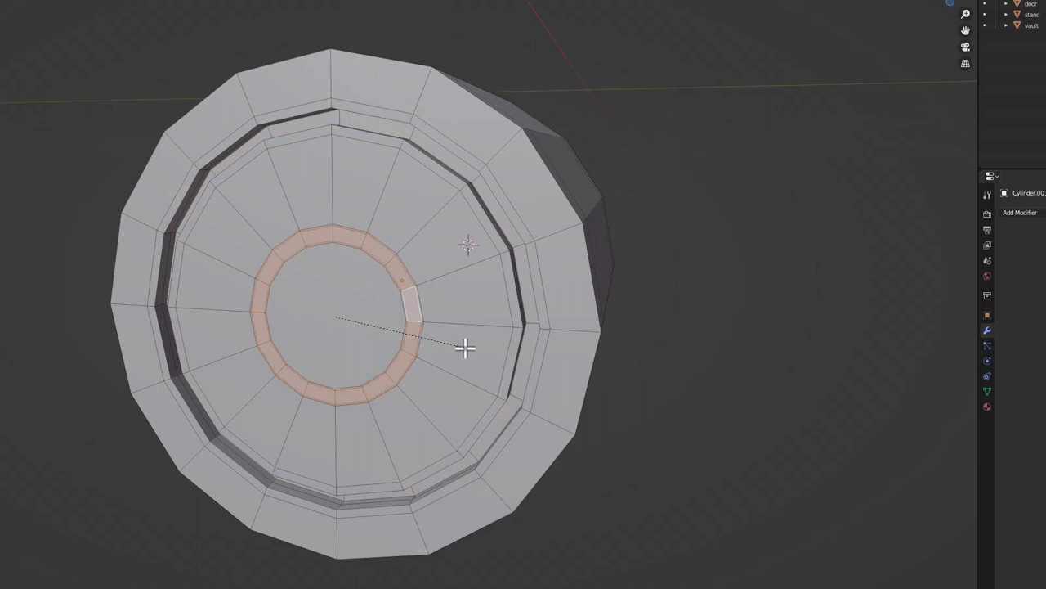
click(463, 350)
key(alt+e)
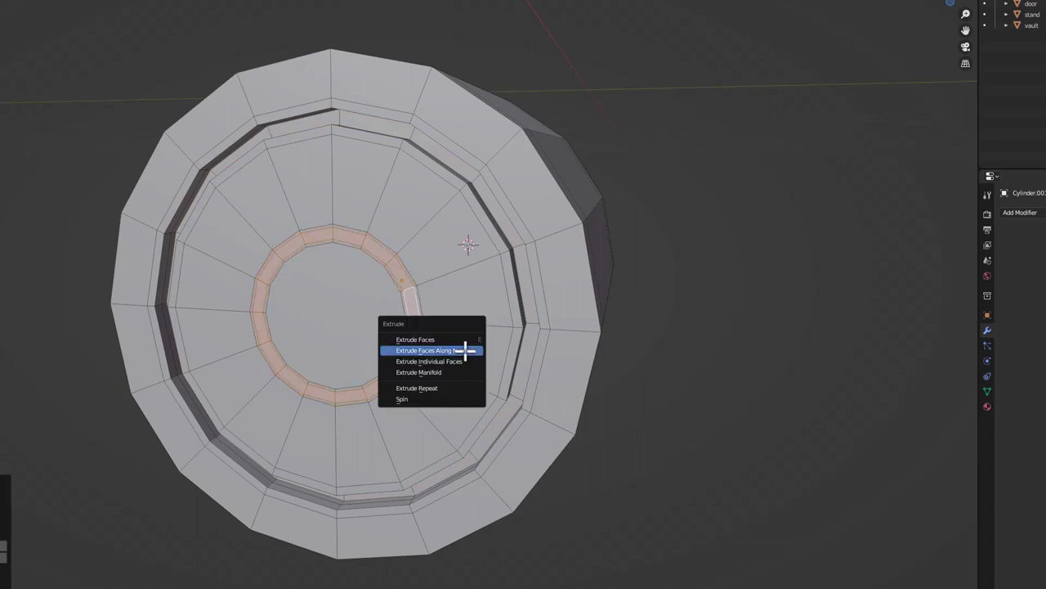
click(463, 350)
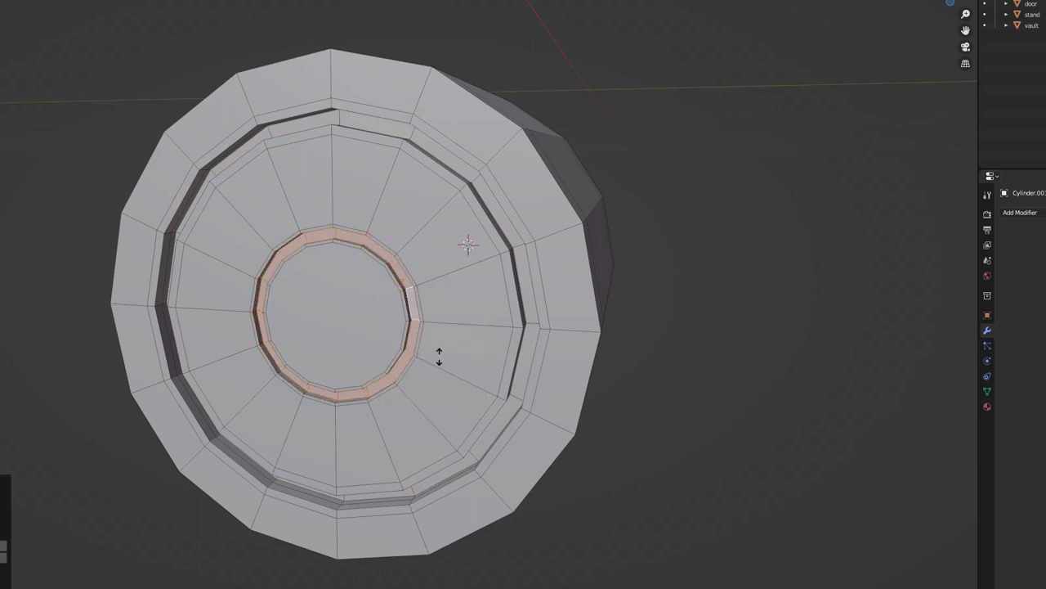
click(439, 358)
key(alt+e)
click(441, 357)
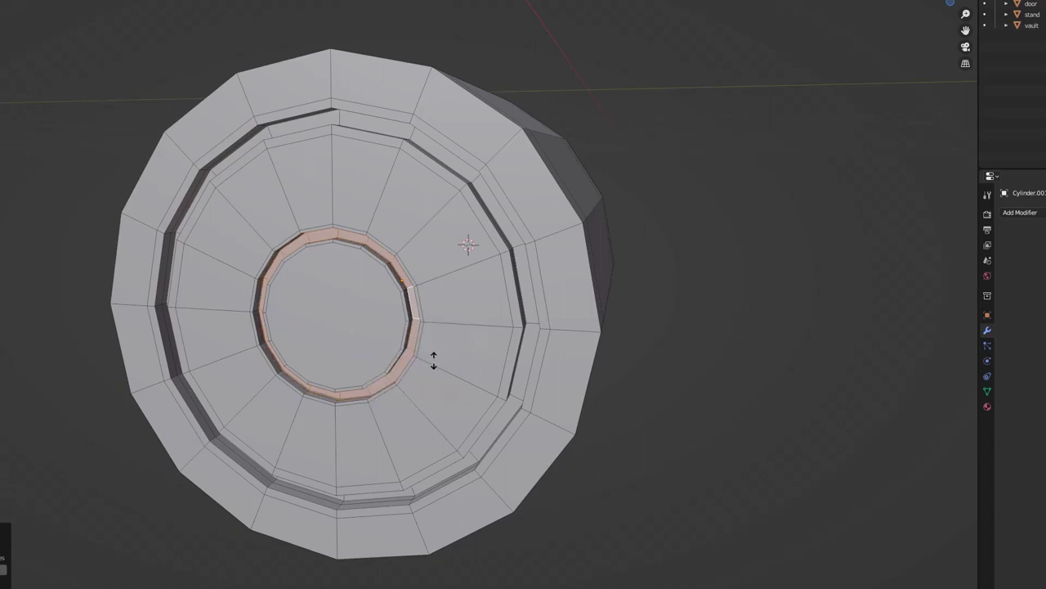
click(432, 363)
Check the hub mesh from all sides, return to Object Mode and apply the hub's transform
middle_drag(432, 363, 607, 236)
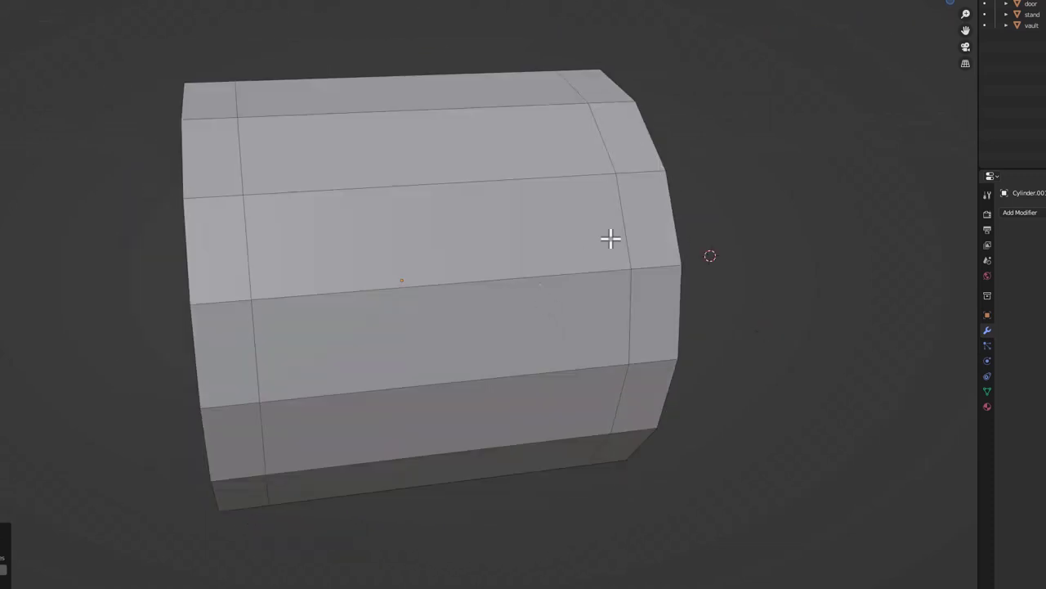
middle_drag(719, 243, 663, 250)
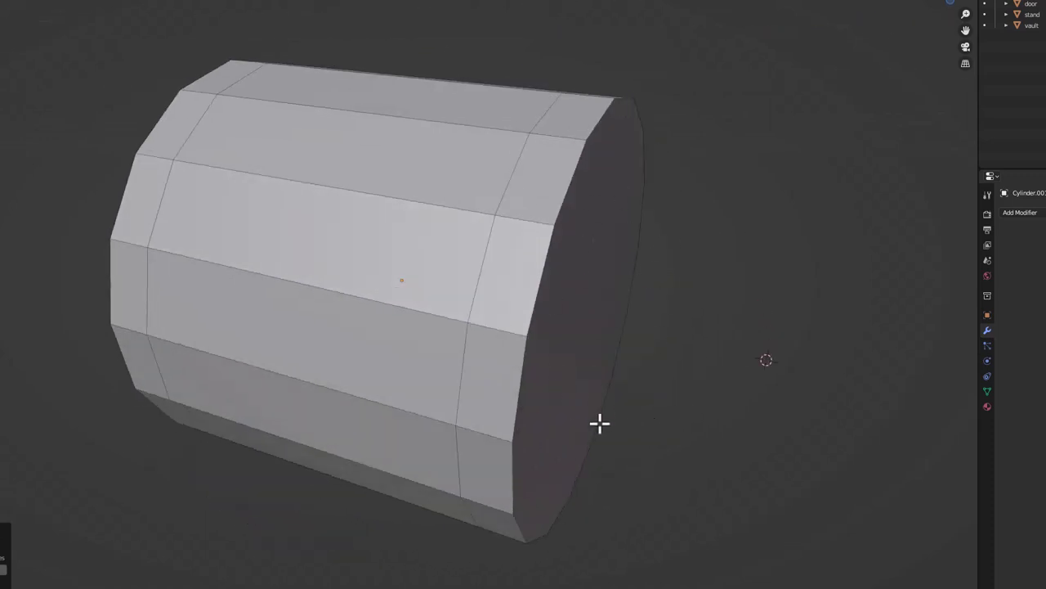
middle_drag(398, 369, 481, 346)
key(Tab)
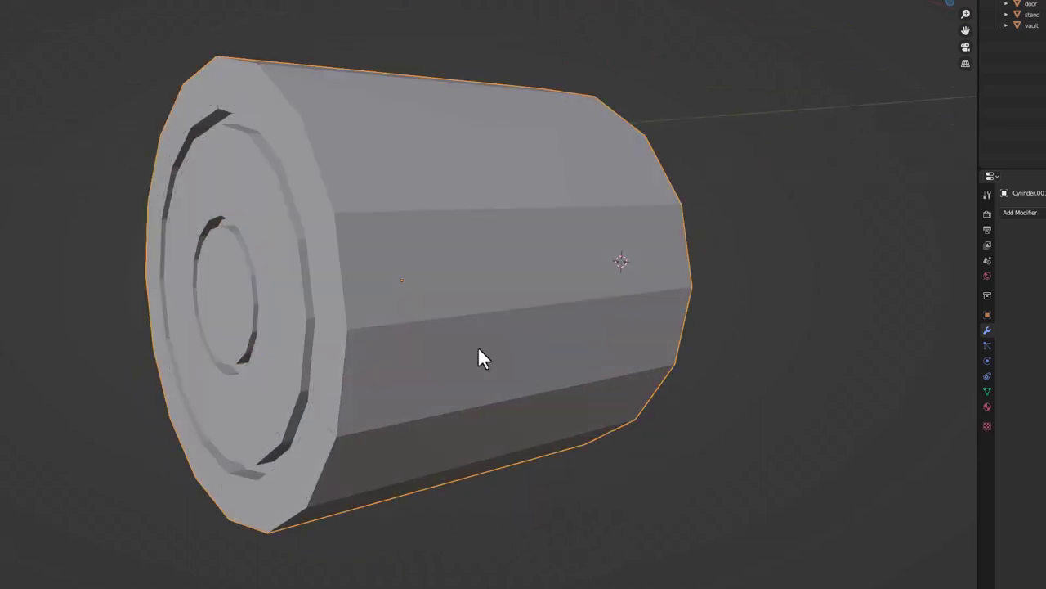
key(ctrl+a)
click(464, 282)
Add a Subdivision Surface modifier to the hub and shade it smooth
click(1011, 215)
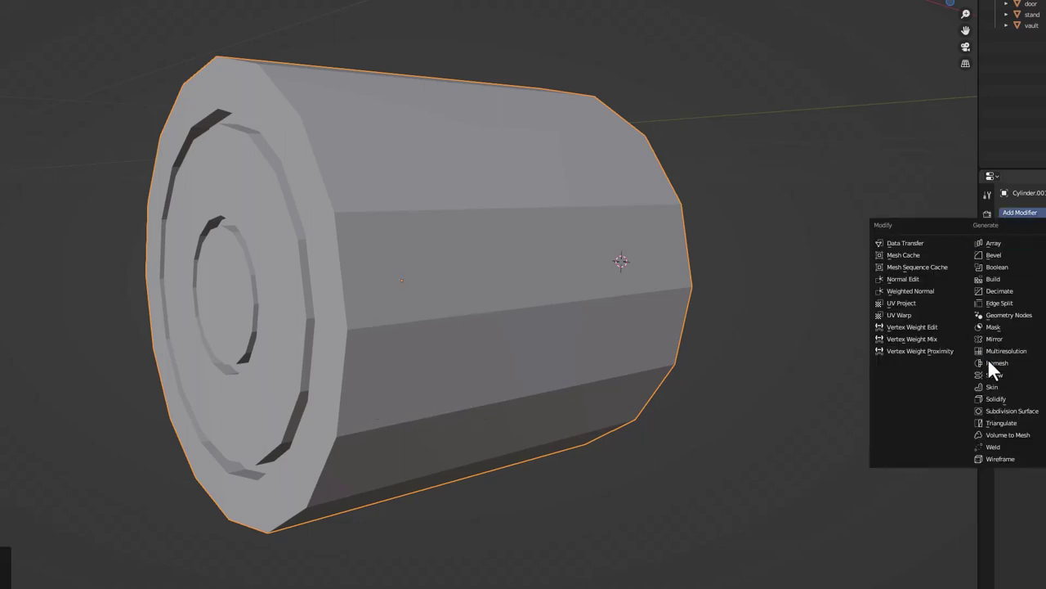
click(993, 419)
right_click(397, 237)
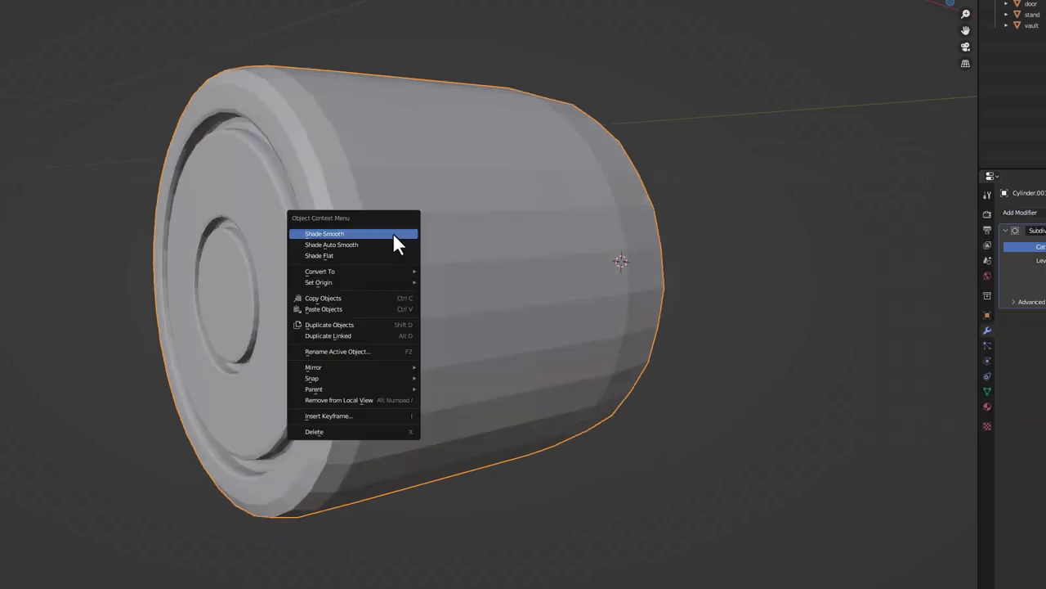
click(392, 233)
Leave local view to show the smoothed hub on the dial with the whole safe
middle_drag(396, 252, 443, 267)
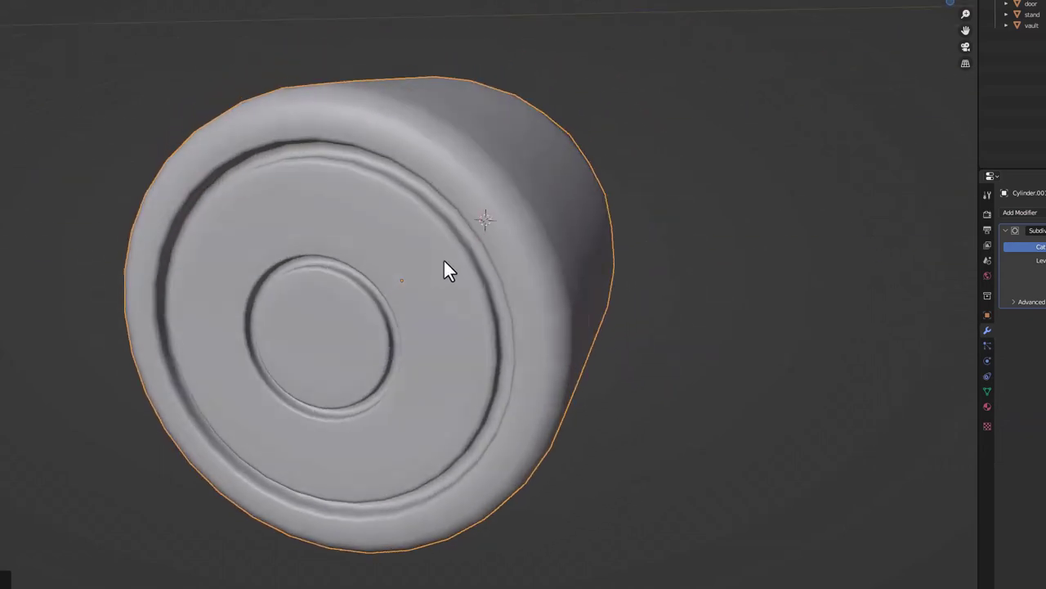
scroll(443, 258, down, 5)
scroll(303, 335, down, 3)
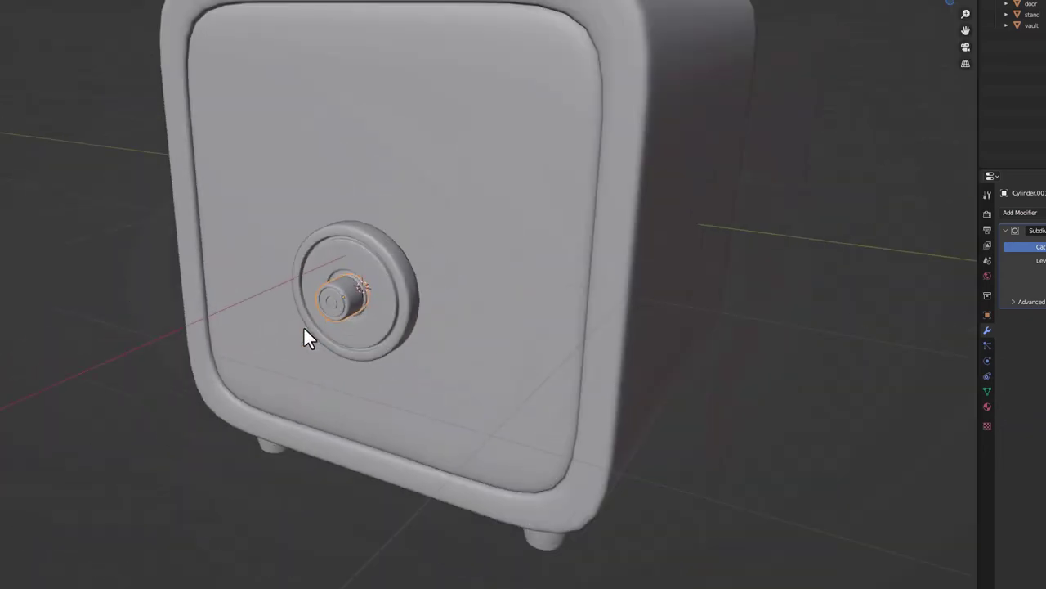
middle_drag(303, 334, 450, 254)
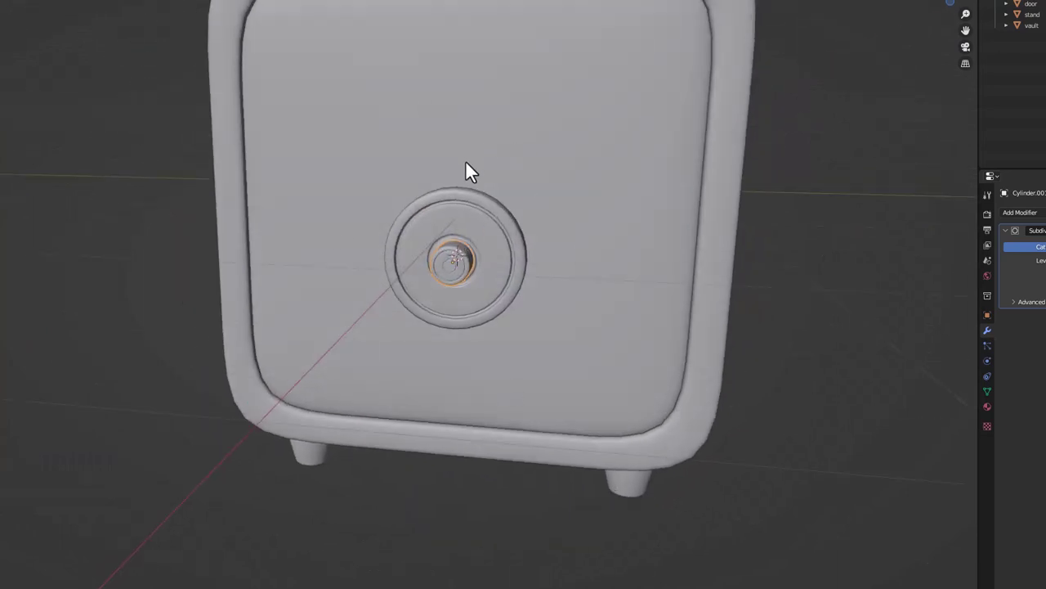
Add a cylinder mesh at the dial's centre and scale it down to a thin piece narrower than the hub
mouse_move(517, 232)
middle_down()
mouse_move(542, 226)
mouse_move(530, 236)
middle_up()
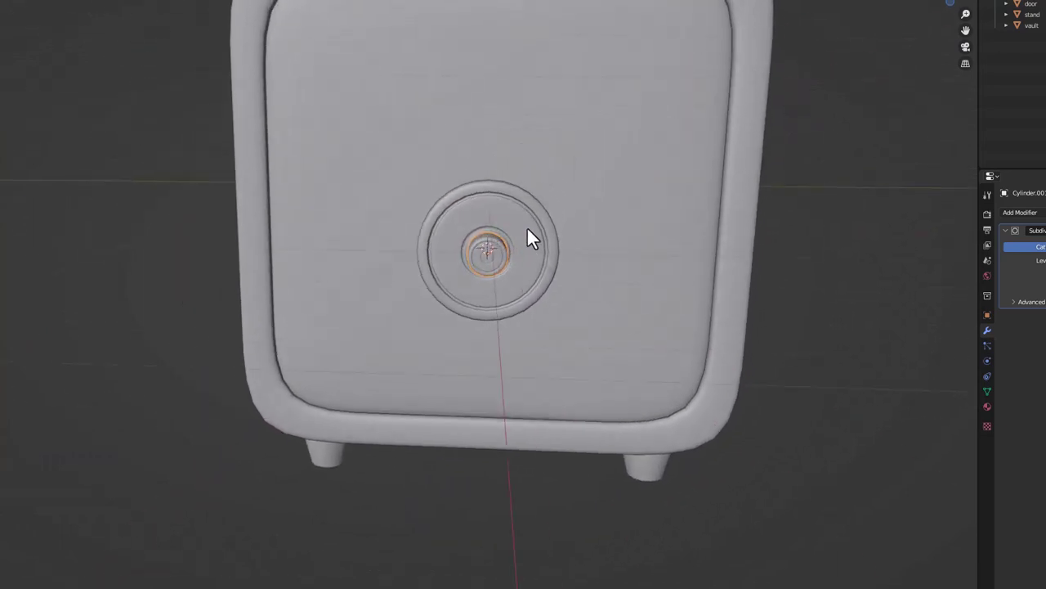
key(shift+a)
mouse_move(491, 258)
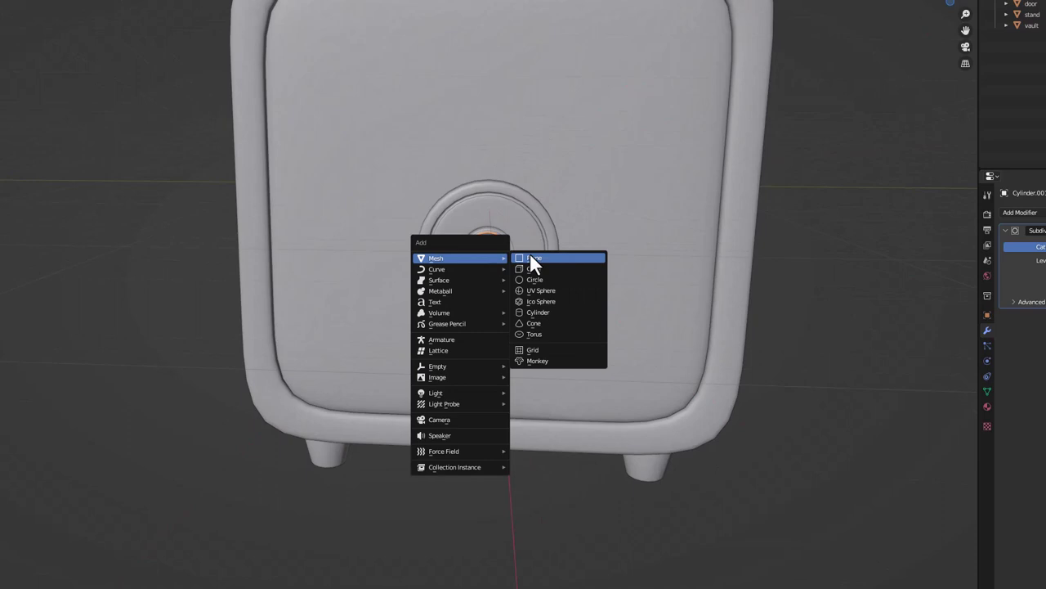
click(558, 312)
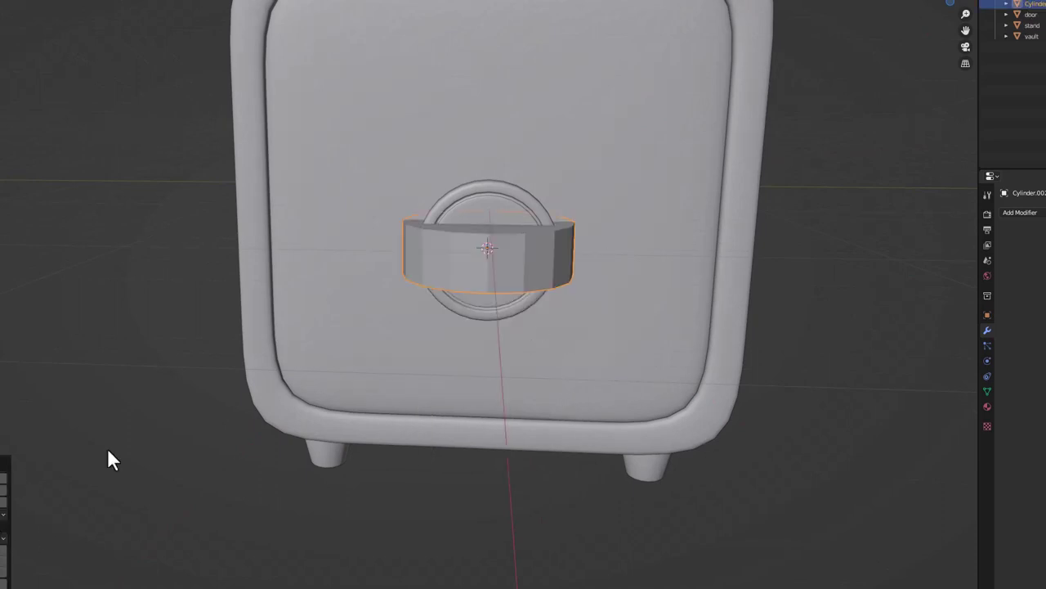
key(s)
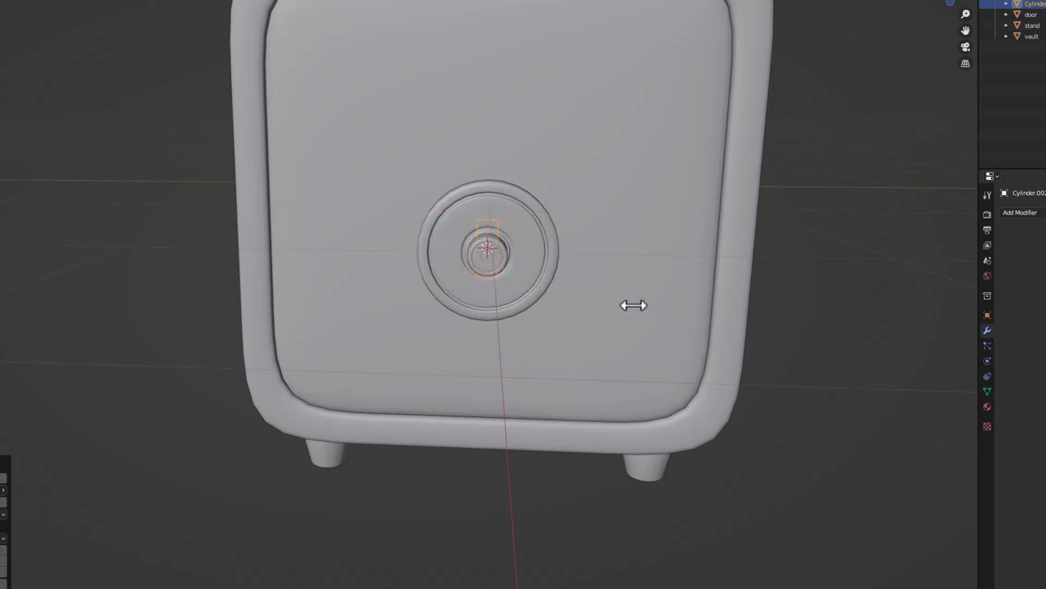
click(634, 305)
Stretch the thin cylinder along the Z axis into a long vertical handle bar extending beyond the dial's rim
key(s)
key(z)
click(697, 286)
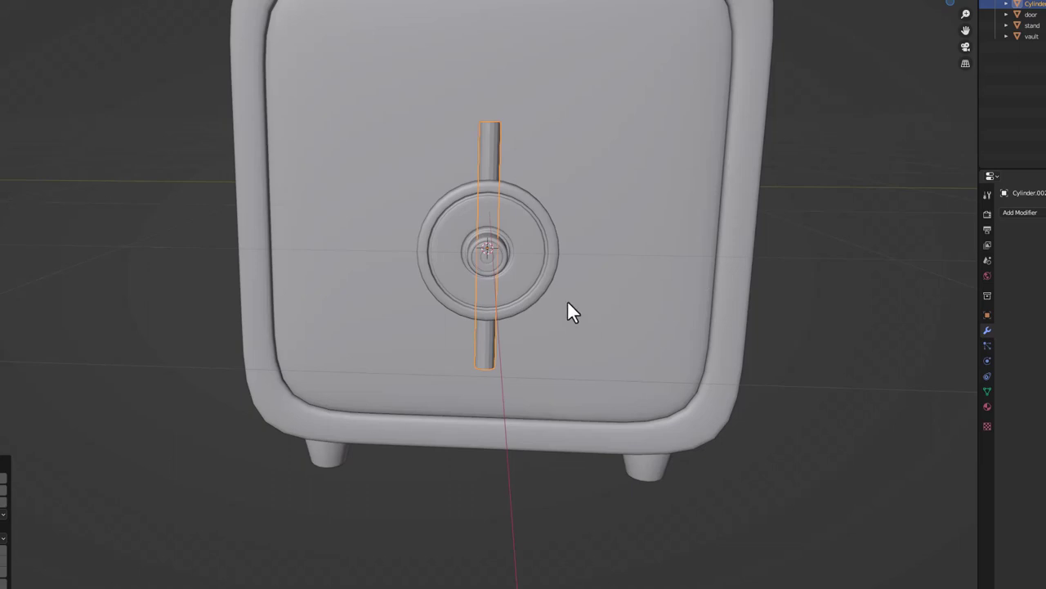
Move the handle bar forward along the X axis so it passes through the hub, and scale it down slightly
middle_drag(510, 268, 267, 312)
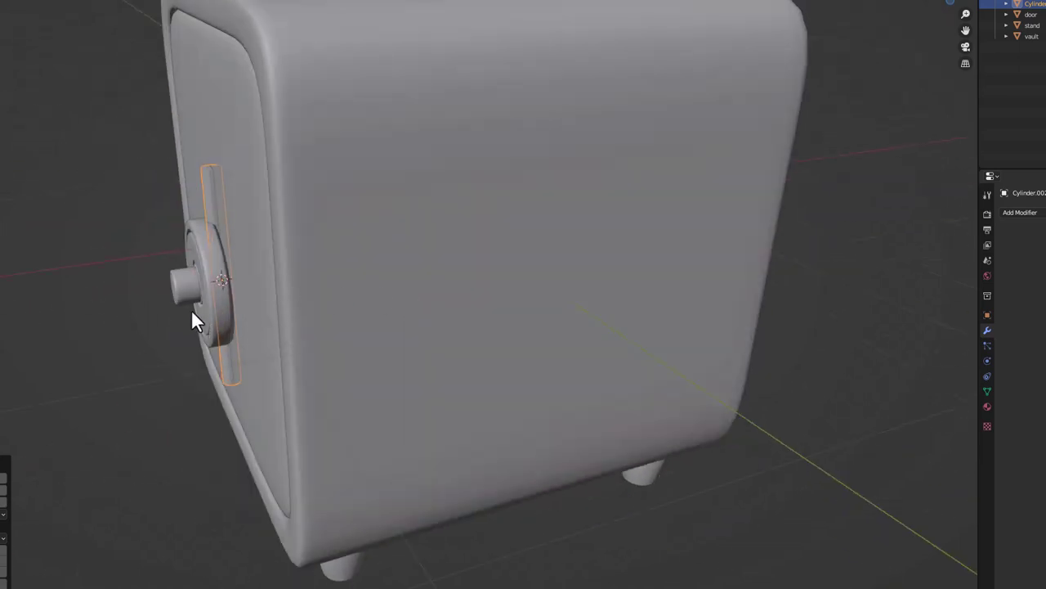
middle_drag(194, 320, 233, 312)
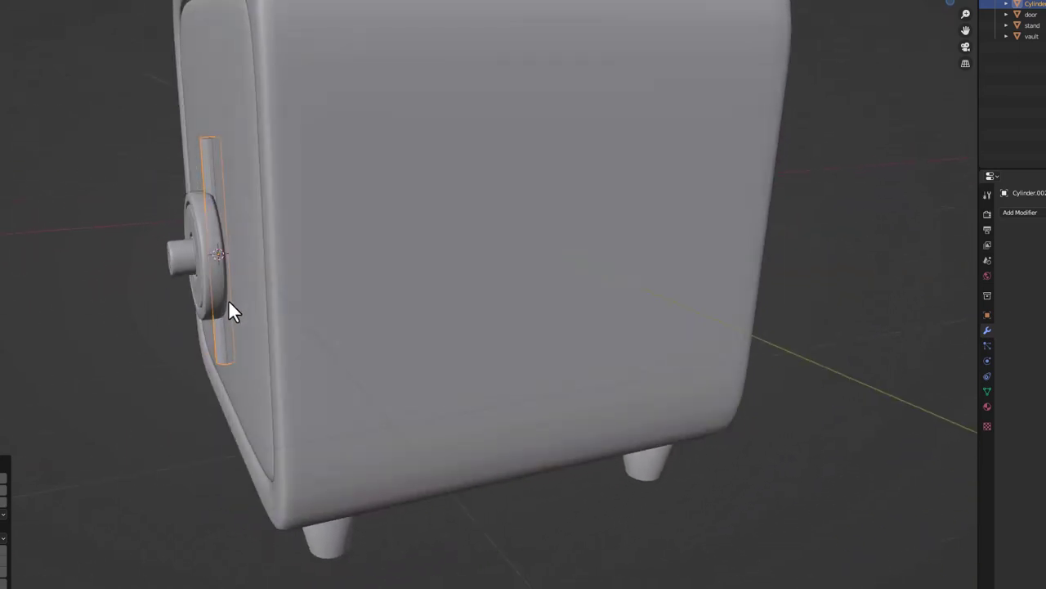
key(g)
key(x)
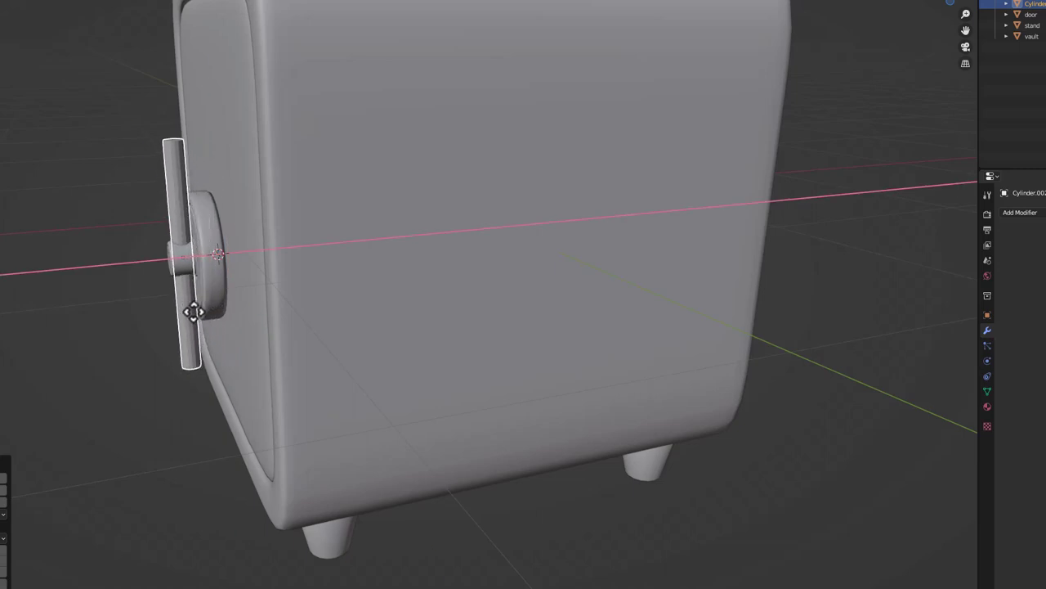
click(191, 315)
key(s)
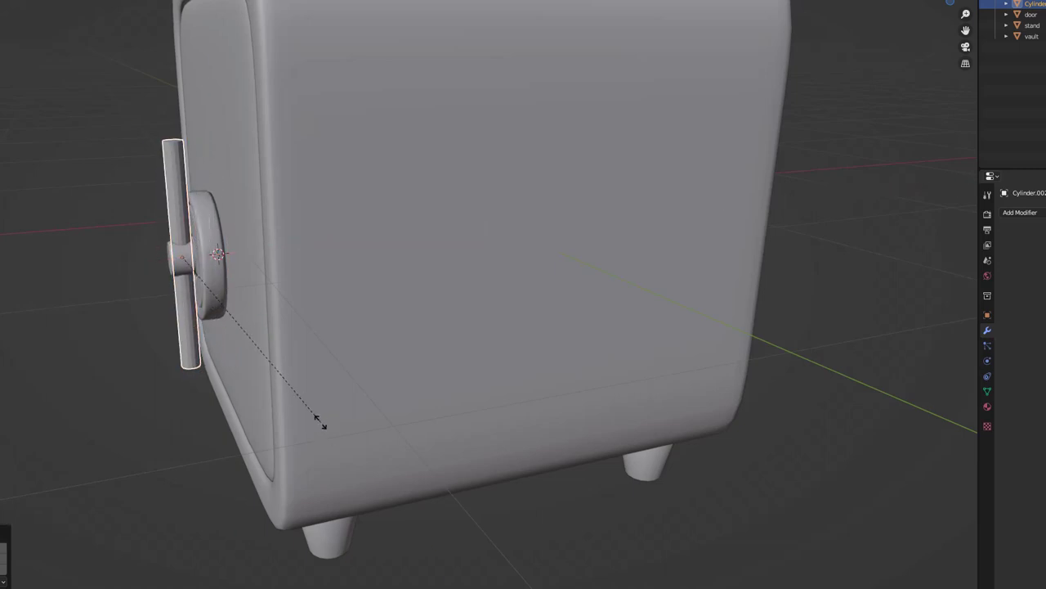
click(259, 369)
Check the bar from the front of the safe and apply its scale
middle_drag(260, 369, 506, 304)
middle_drag(520, 215, 430, 273)
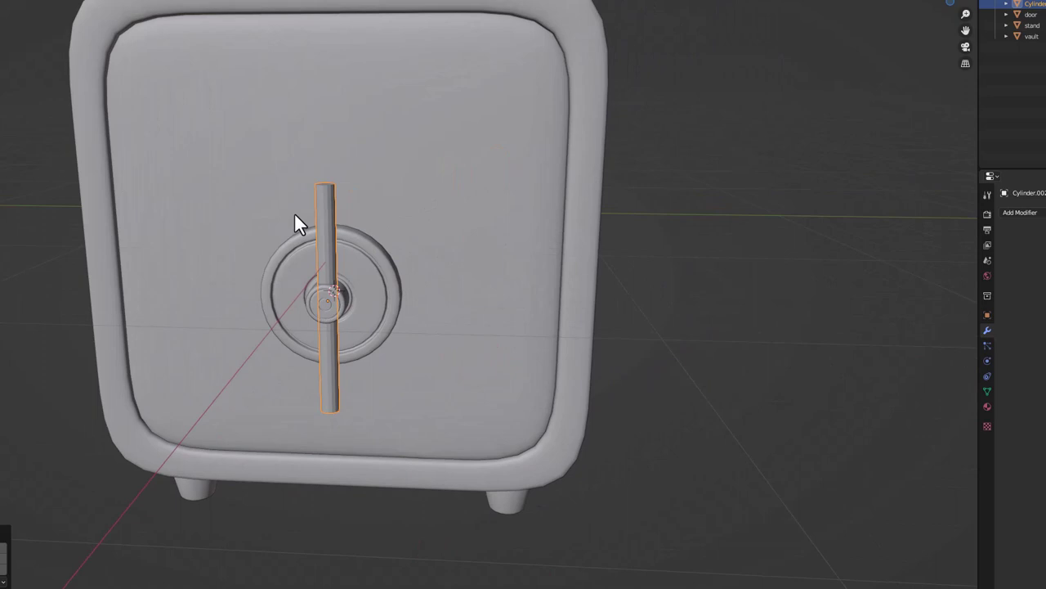
key(ctrl+a)
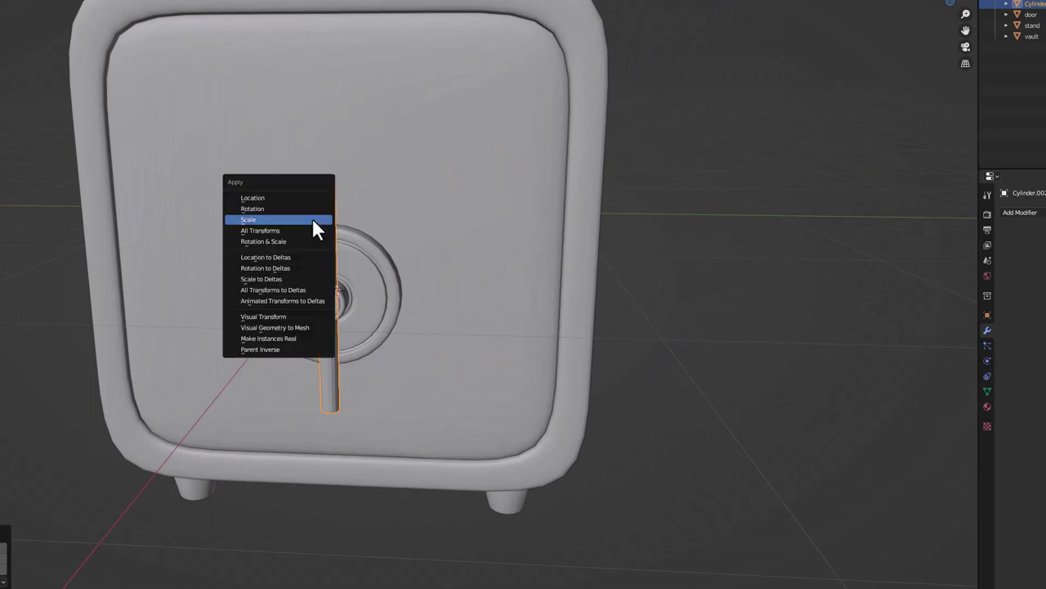
click(313, 217)
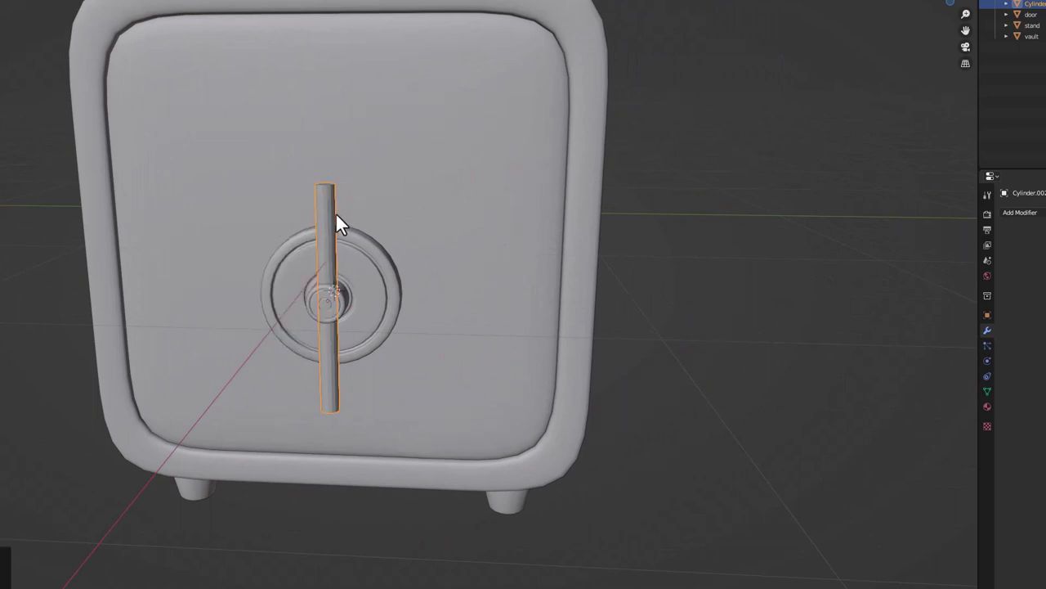
Isolate the bar in Edit Mode and add five evenly spaced, centred loop cuts along its length
key(Tab)
scroll(331, 206, up, 4)
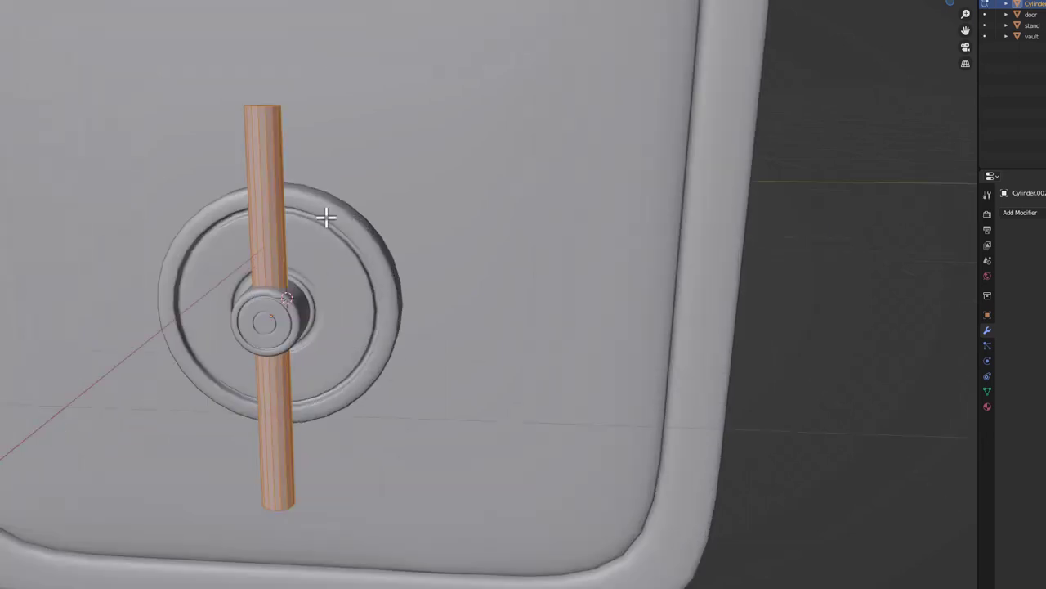
key(KP_Divide)
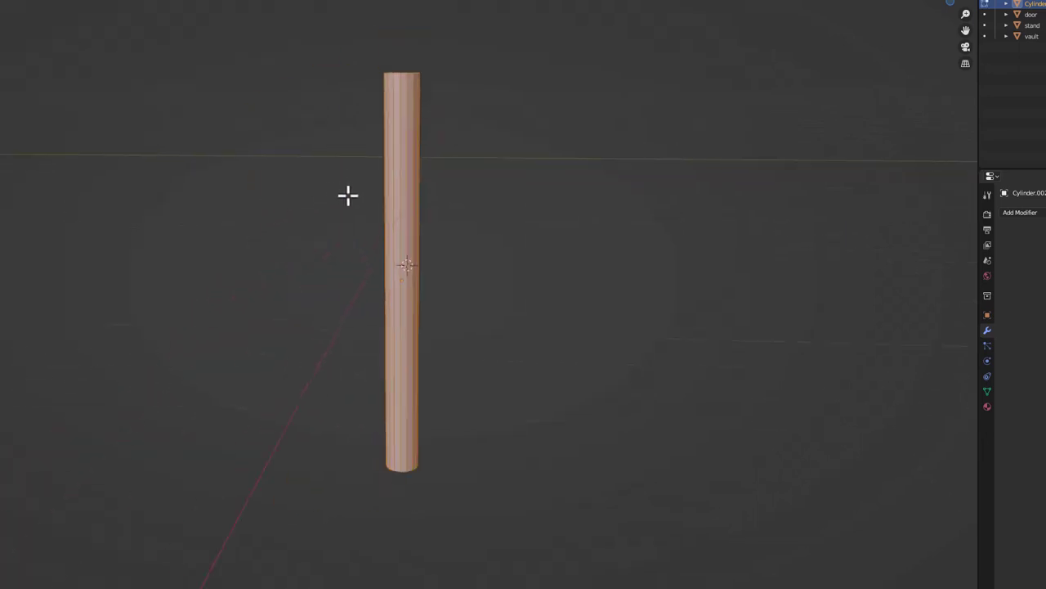
middle_drag(391, 238, 423, 215)
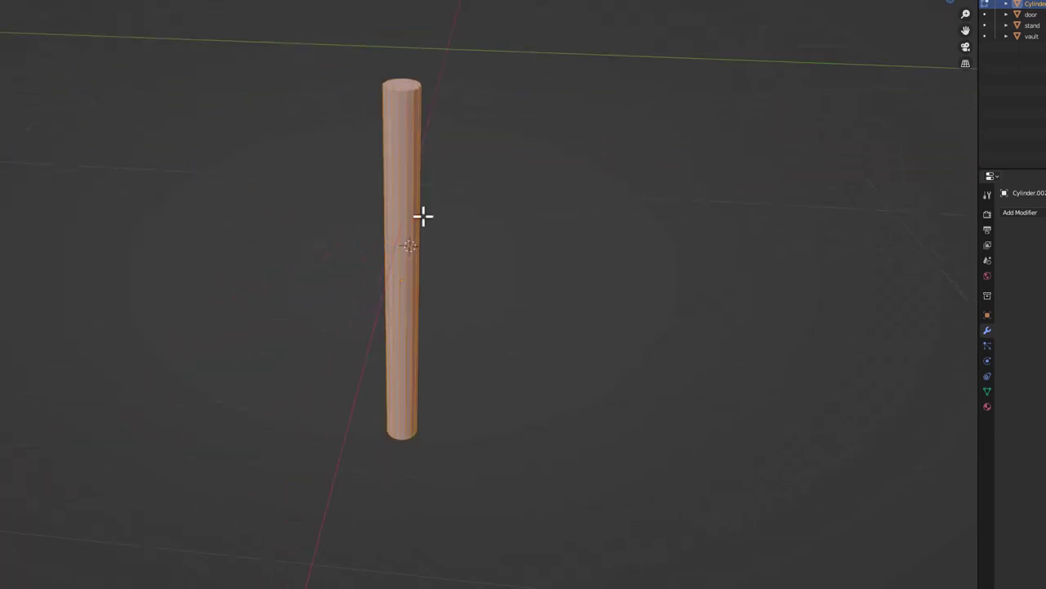
key(ctrl+r)
scroll(407, 277, up, 4)
click(407, 277)
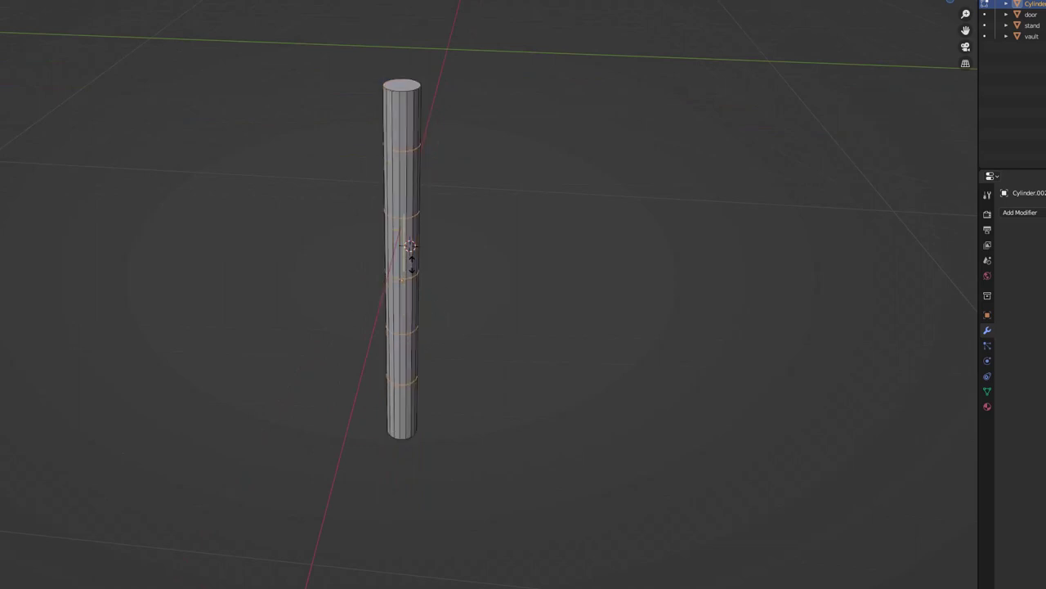
right_click(410, 275)
Select the end cap faces at both the upper and lower ends of the bar
scroll(407, 121, up, 1)
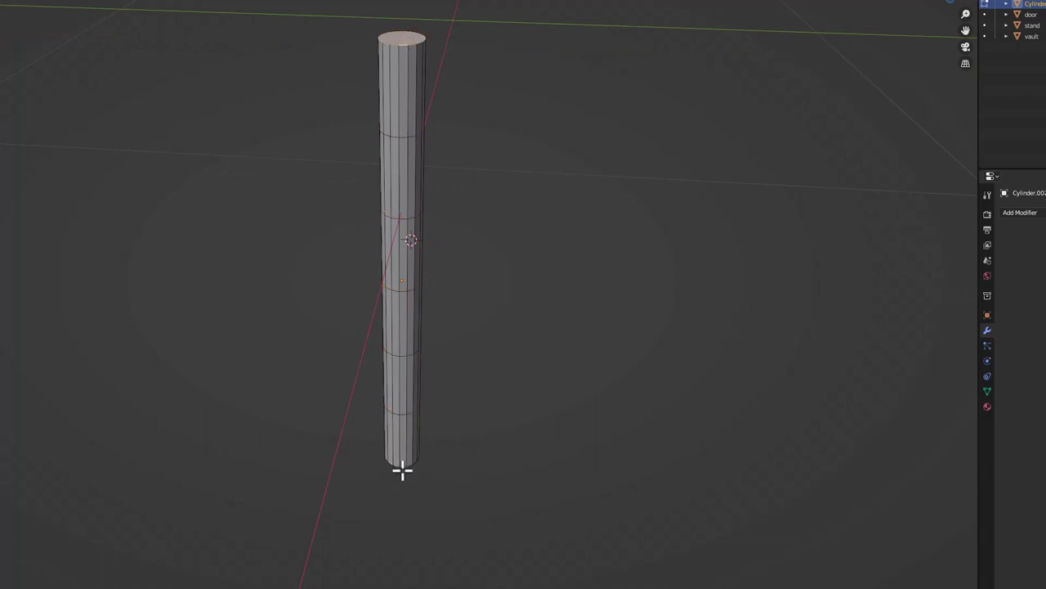
mouse_move(402, 470)
middle_down()
mouse_move(400, 423)
mouse_move(404, 457)
middle_up()
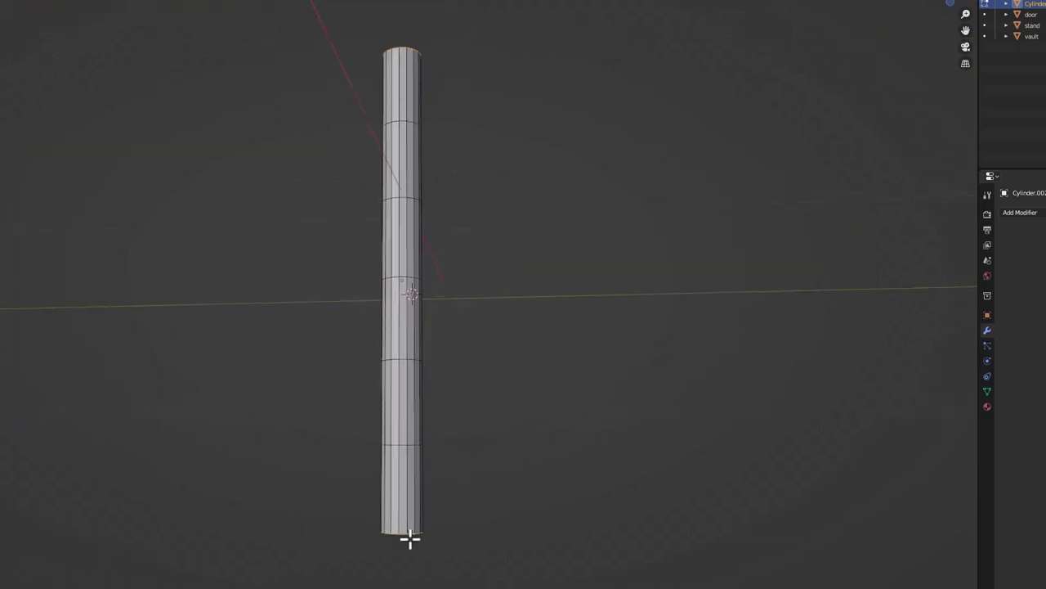
scroll(409, 537, up, 2)
middle_drag(447, 553, 497, 420)
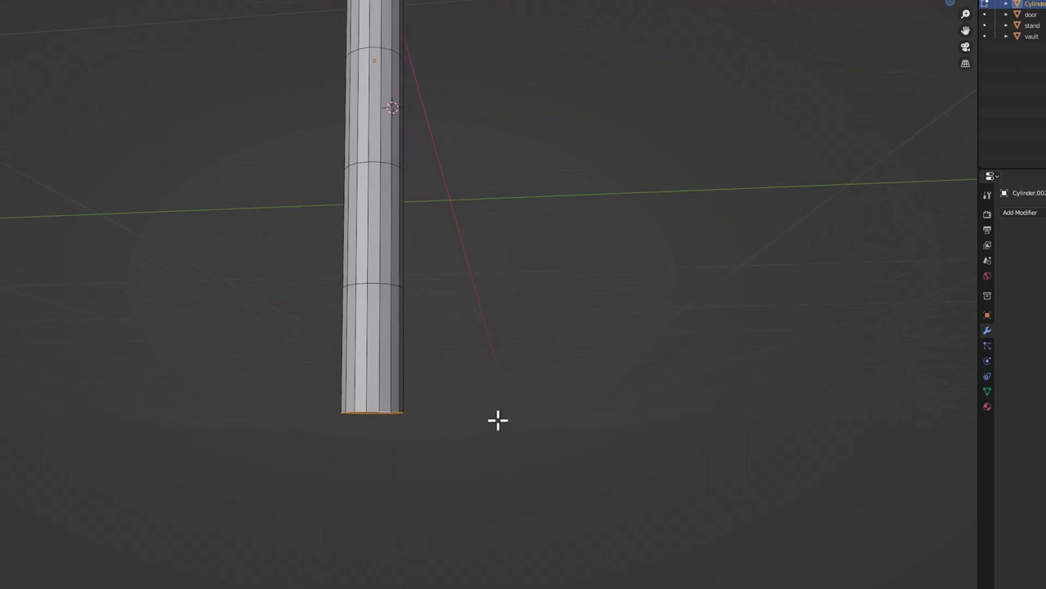
Bevel the selected edge loop at the bottom end of the rod to round it off
click(512, 502)
scroll(381, 412, down, 1)
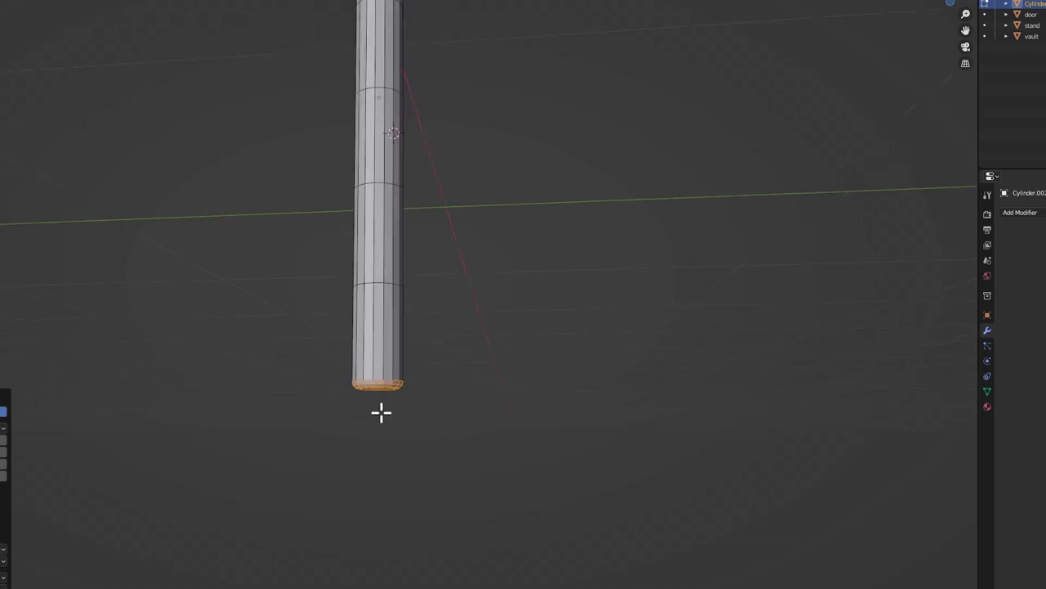
middle_drag(381, 412, 379, 417)
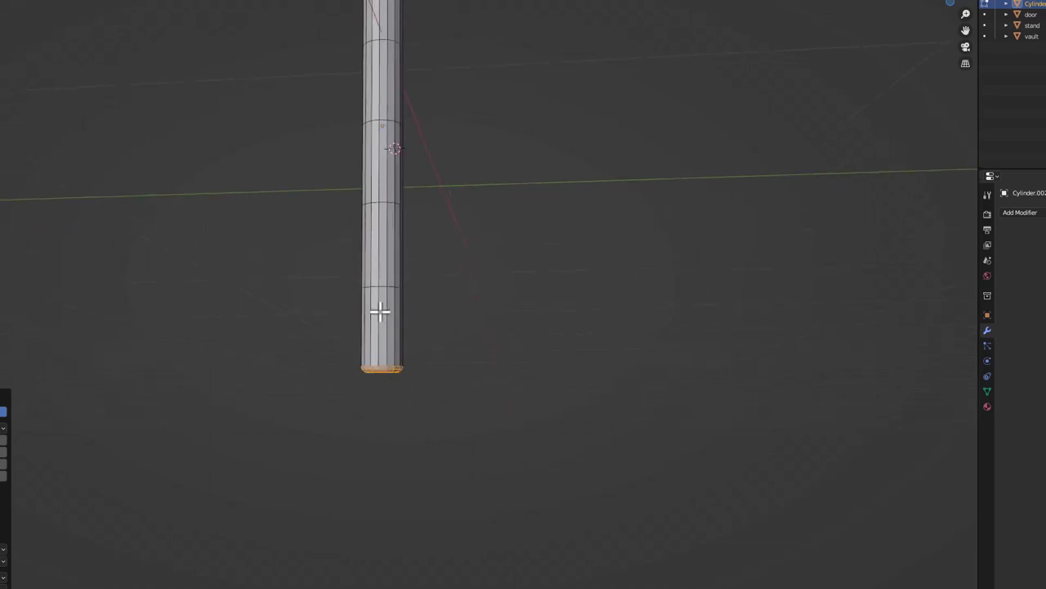
scroll(380, 311, down, 2)
middle_drag(386, 308, 401, 256)
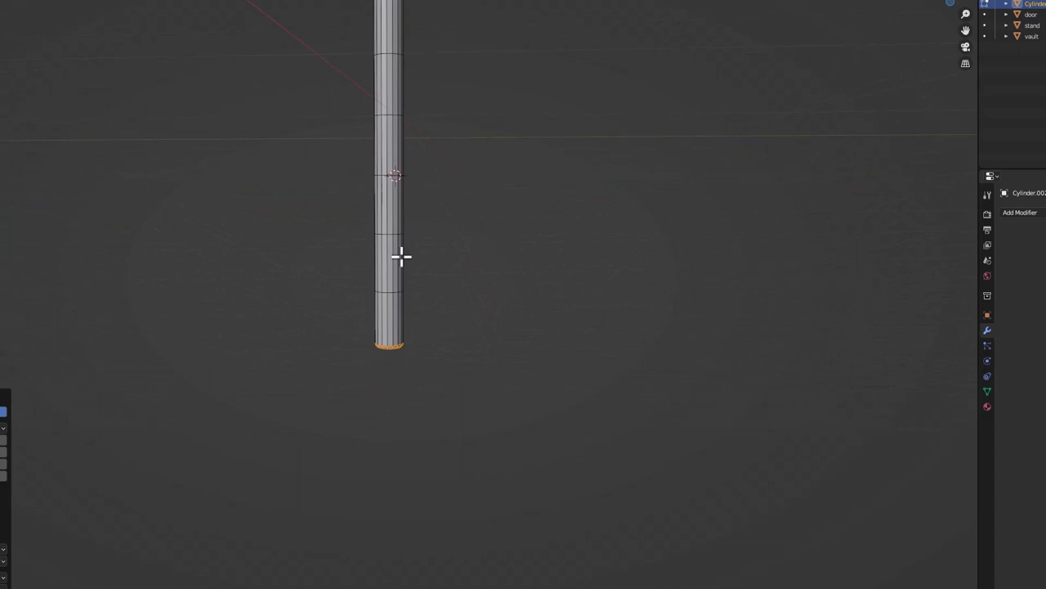
Shade the rod smooth in Object Mode and add a Subdivision Surface modifier to it
key(Tab)
right_click(393, 188)
click(344, 189)
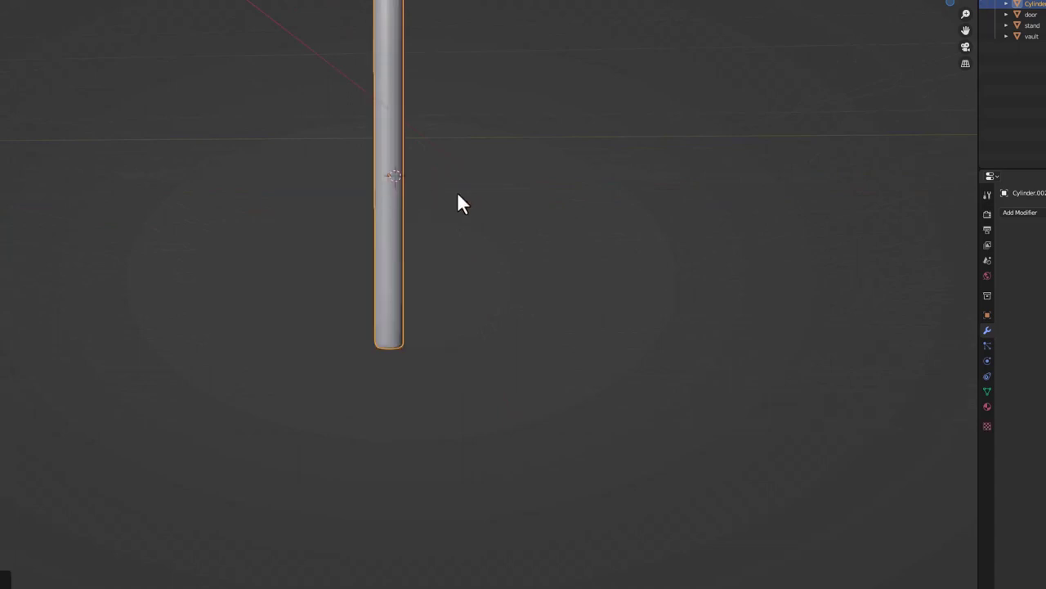
click(1029, 213)
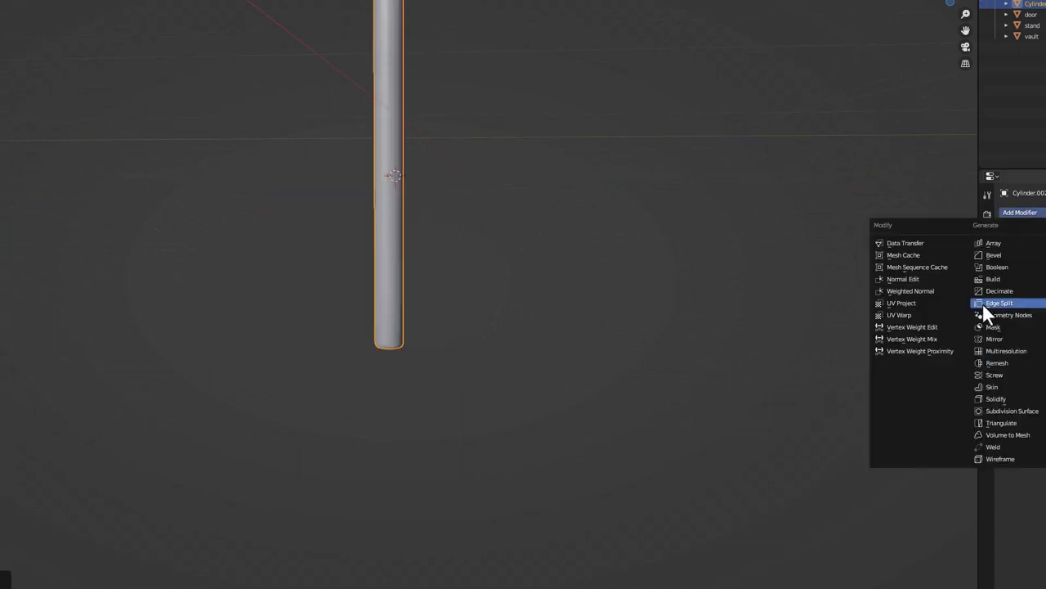
click(1009, 411)
key(Tab)
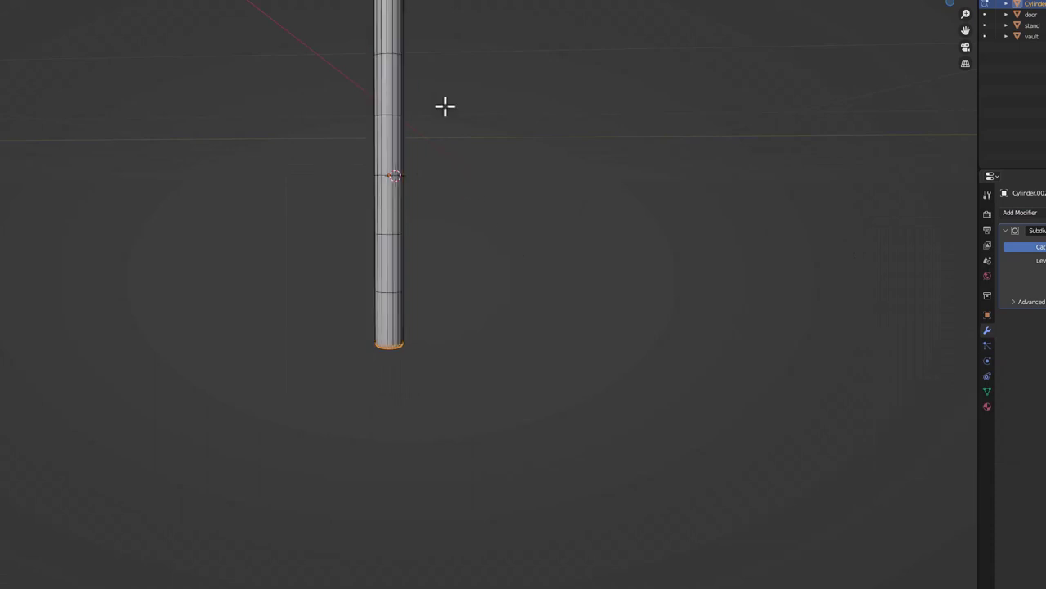
key(Tab)
Leave the isolated view of the rod and inspect how it sits across the vault door's dial
key(KP_Divide)
scroll(431, 152, down, 4)
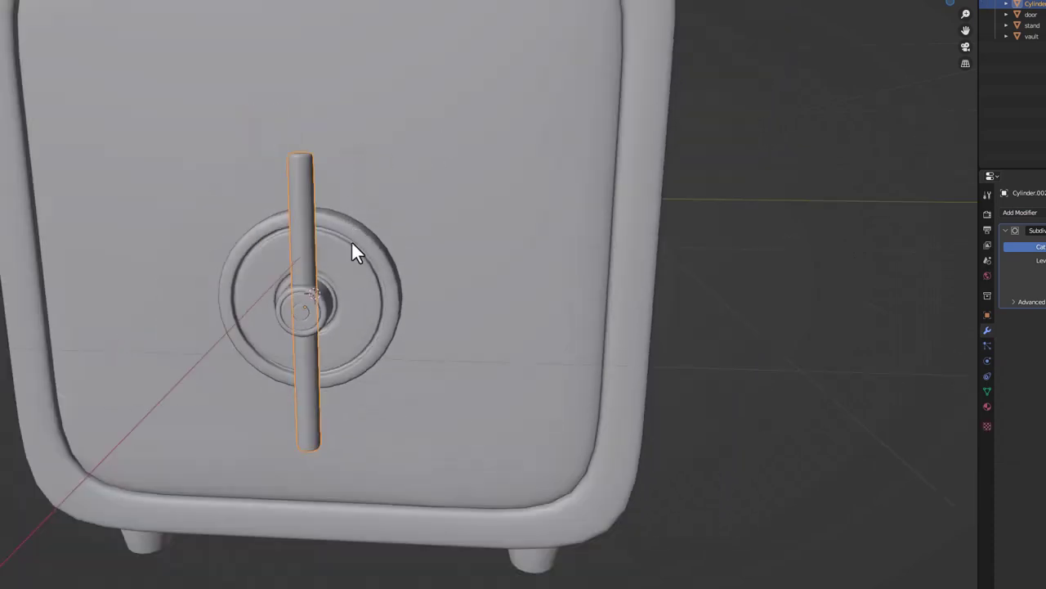
middle_drag(353, 250, 299, 341)
scroll(313, 278, up, 4)
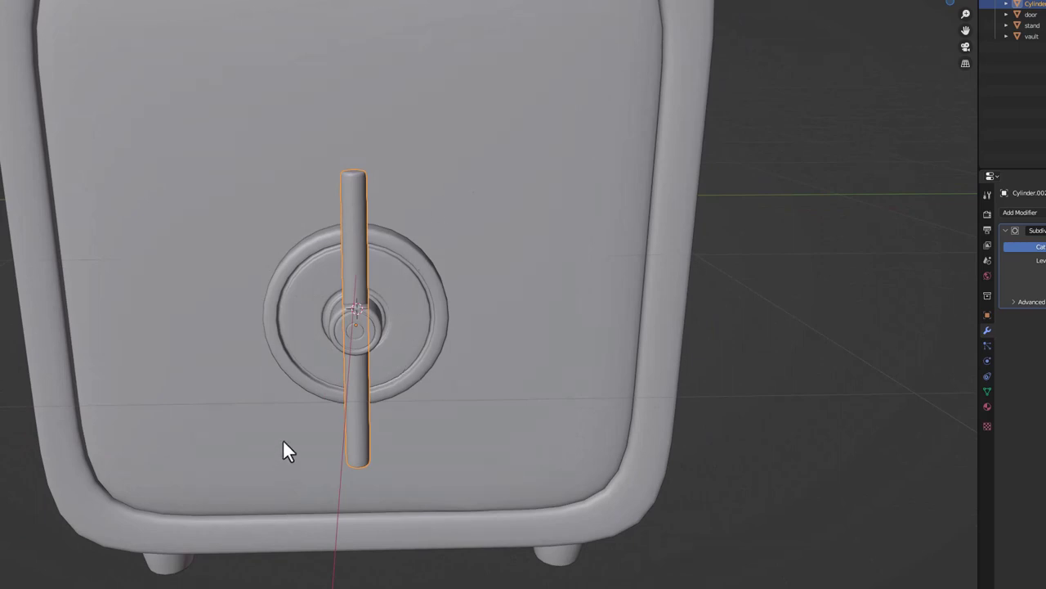
scroll(377, 269, down, 3)
middle_drag(384, 268, 329, 270)
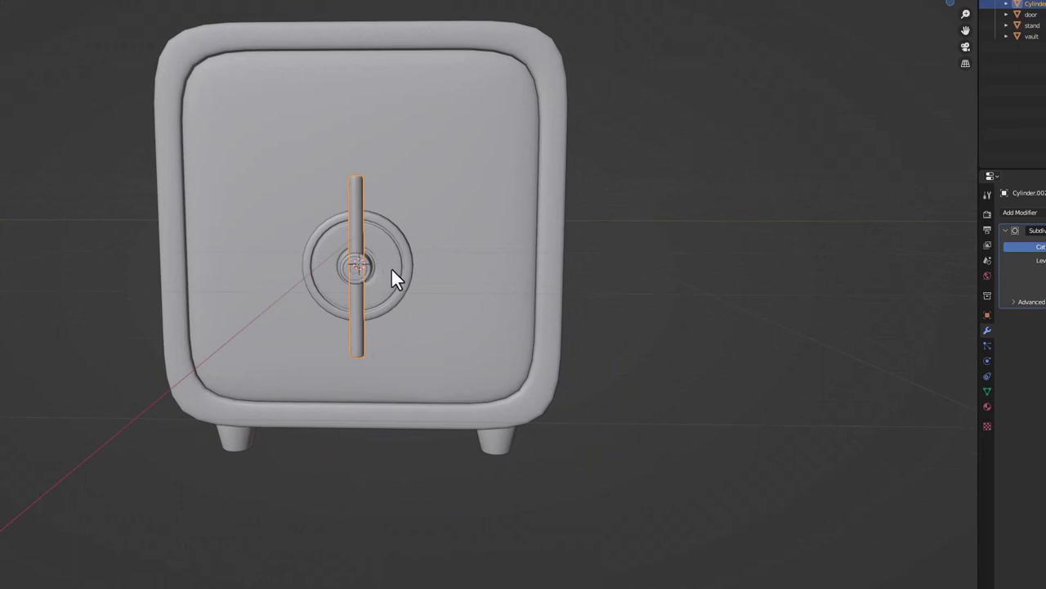
Duplicate the rod in place and rotate the copy 45° about the X axis
key(shift+d)
right_click(443, 265)
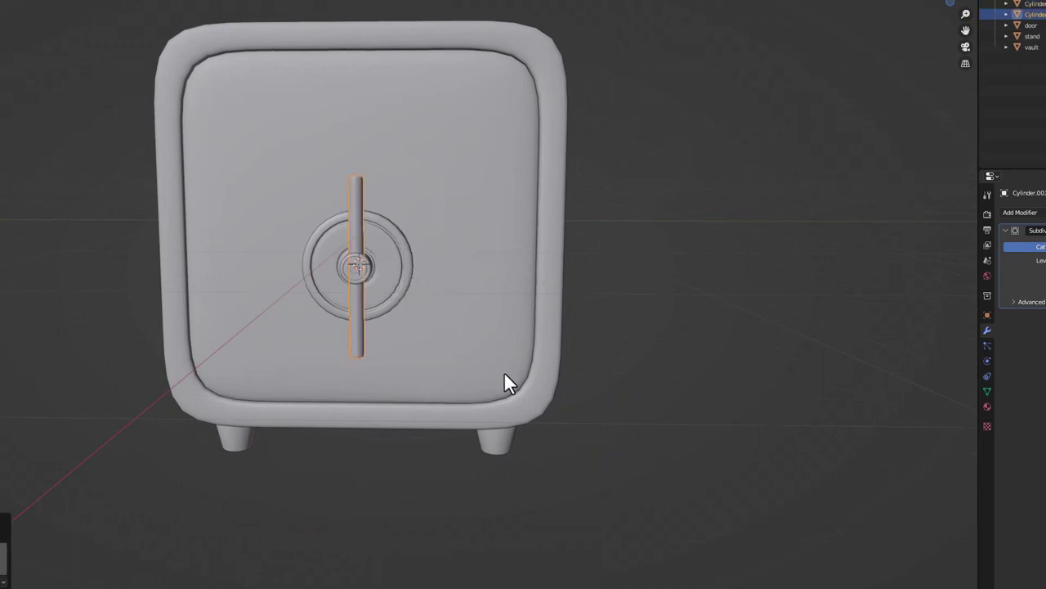
key(s)
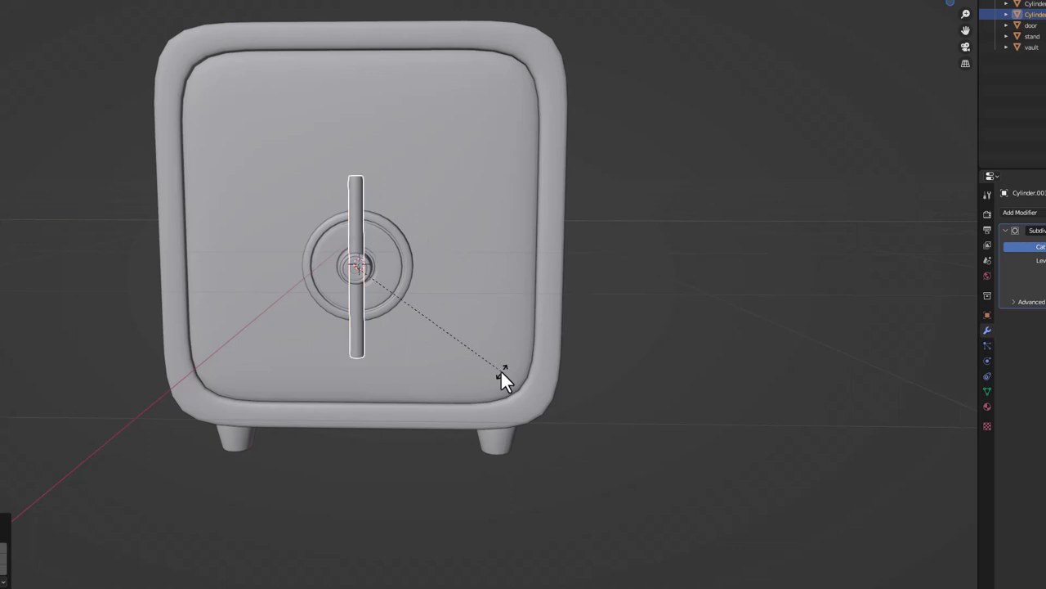
key(r)
key(x)
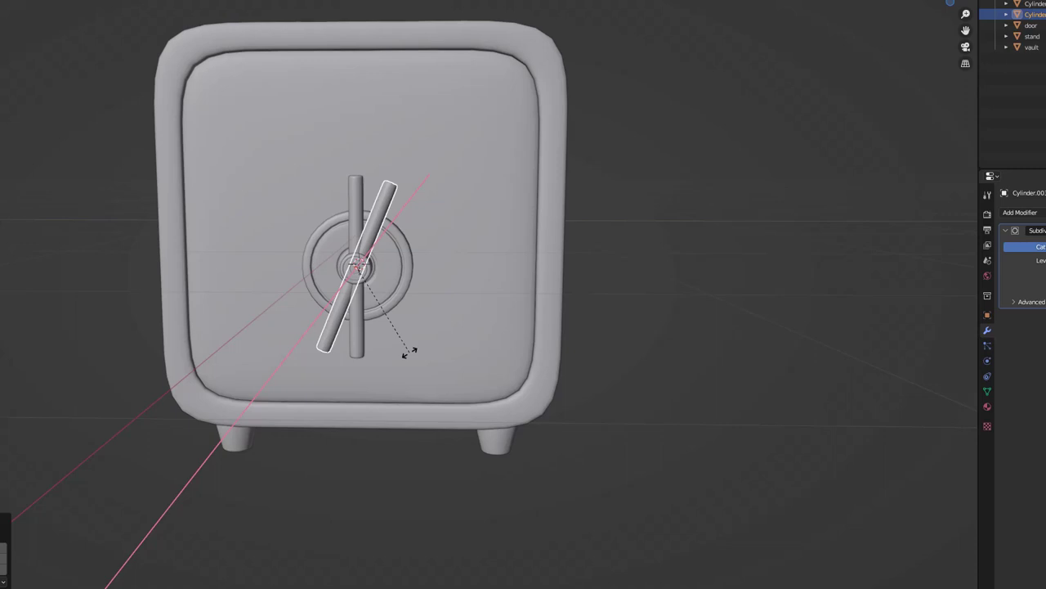
text(45)
key(Return)
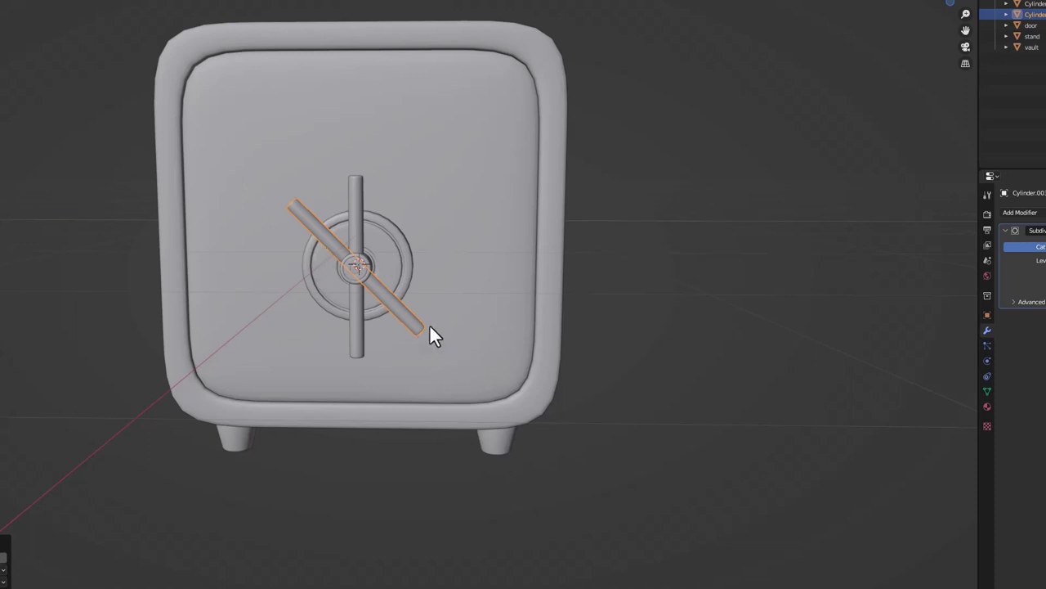
Try to duplicate the diagonal rod in place and rotate the new copy by -45°
key(shift+d)
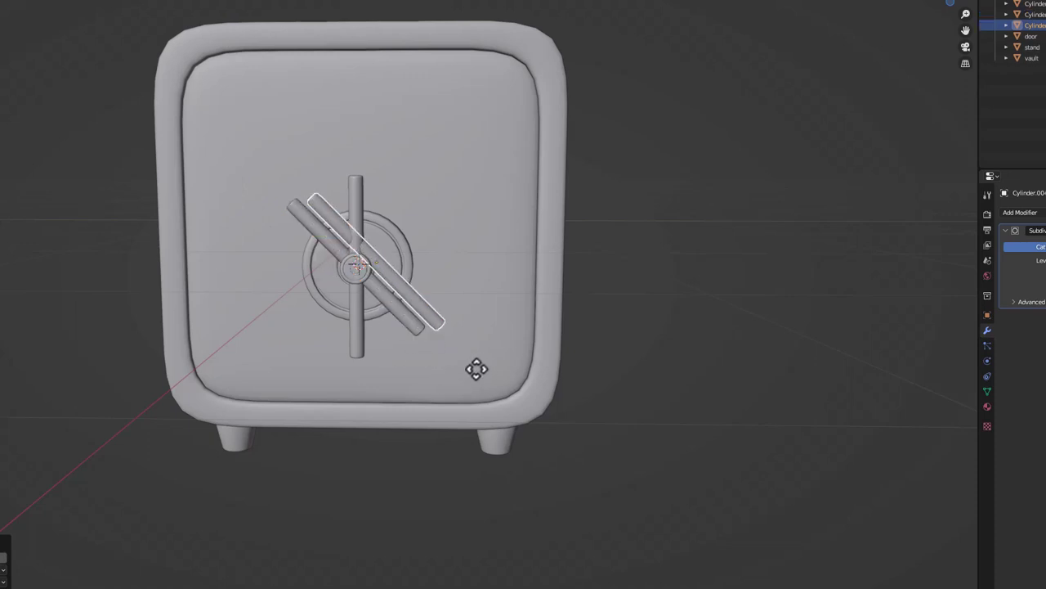
right_click(478, 377)
text(r)
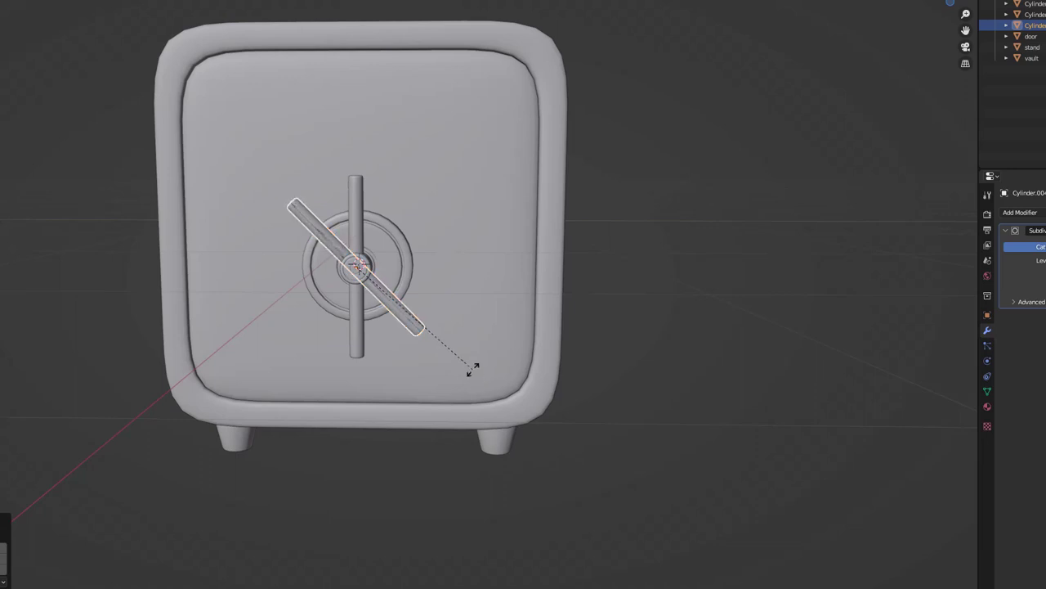
text(-45)
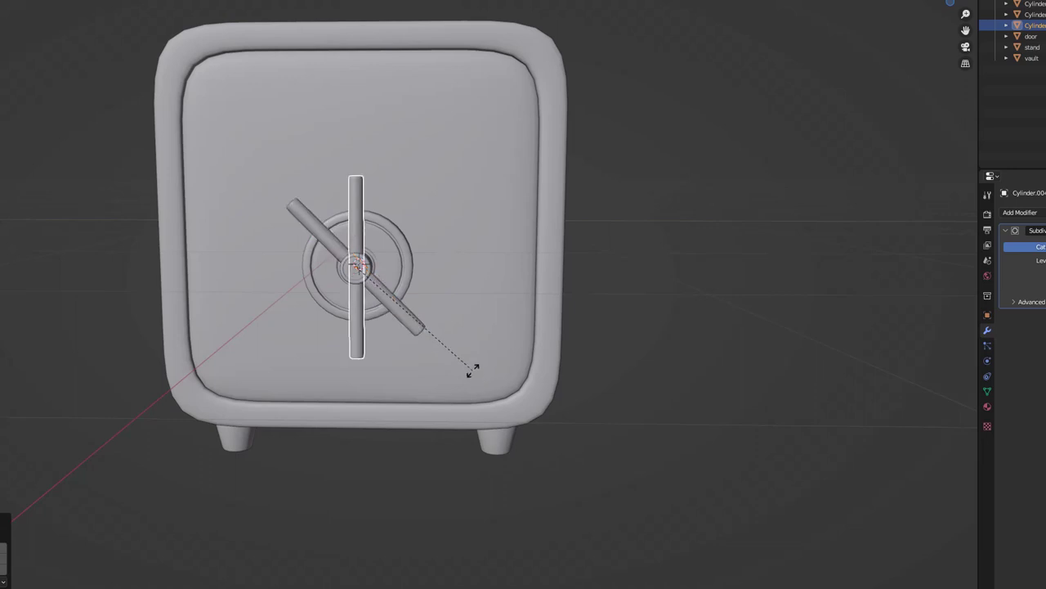
right_click(473, 370)
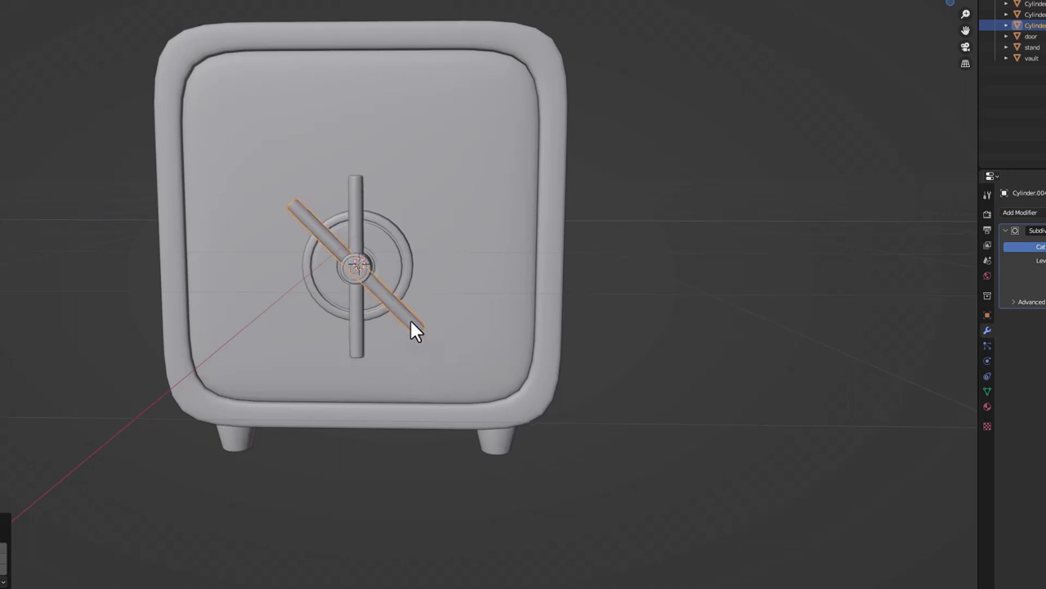
Undo the second duplication and the first copy's 45° rotation
middle_drag(439, 336, 412, 347)
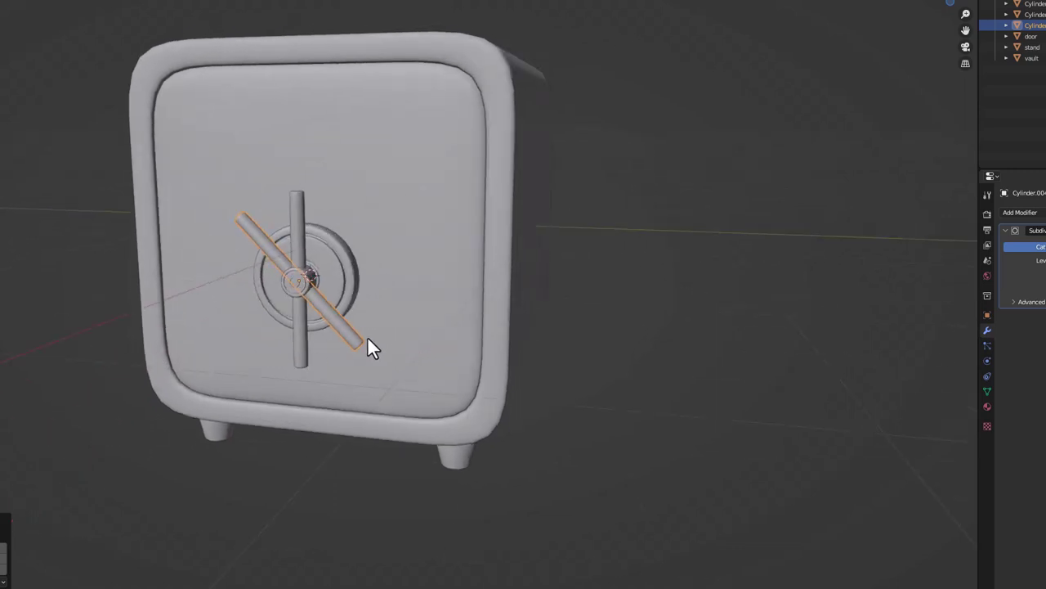
key(r)
right_click(325, 315)
middle_drag(325, 315, 384, 313)
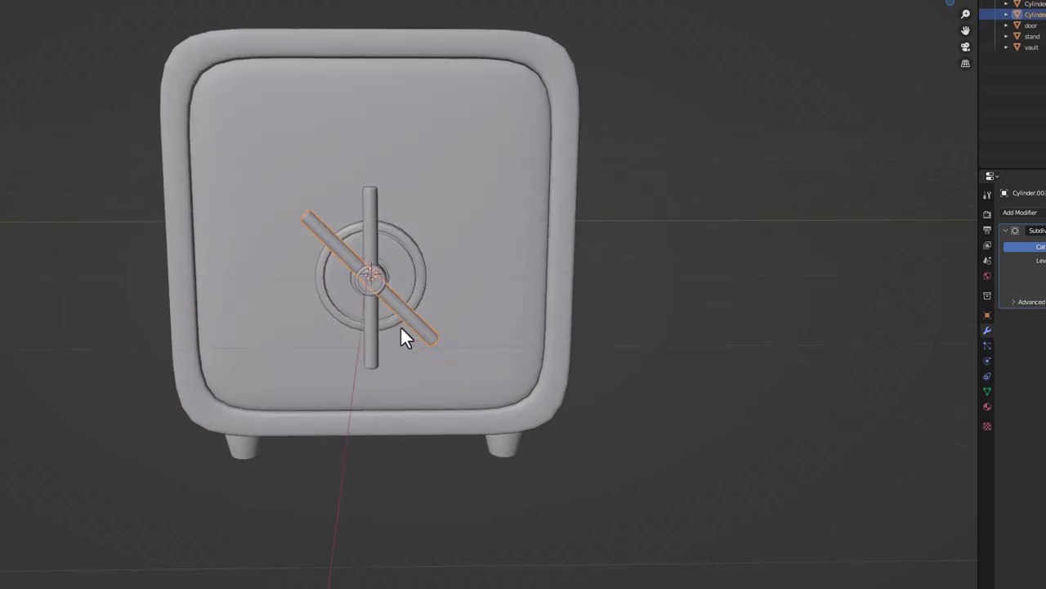
key(ctrl+z)
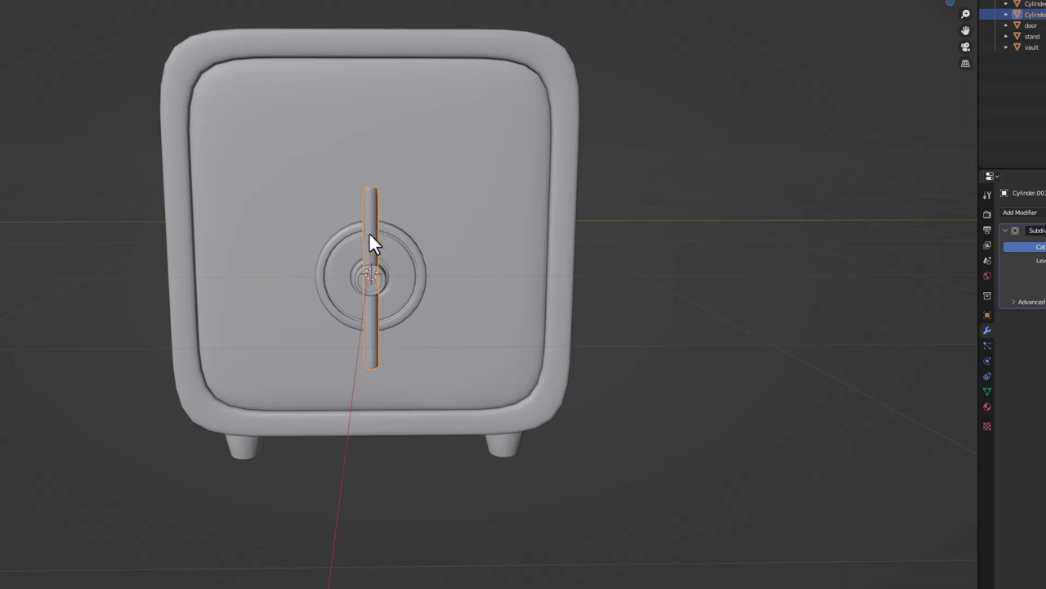
Duplicate the vertical rod in place and rotate the copy 45° about the X axis to form a diagonal spoke
scroll(381, 248, up, 3)
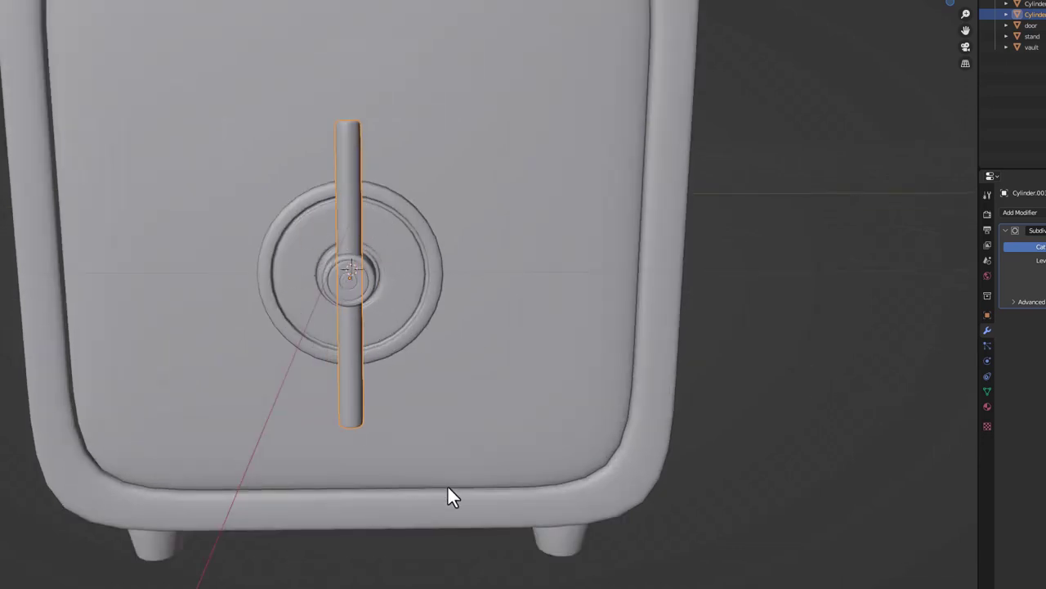
key(shift+d)
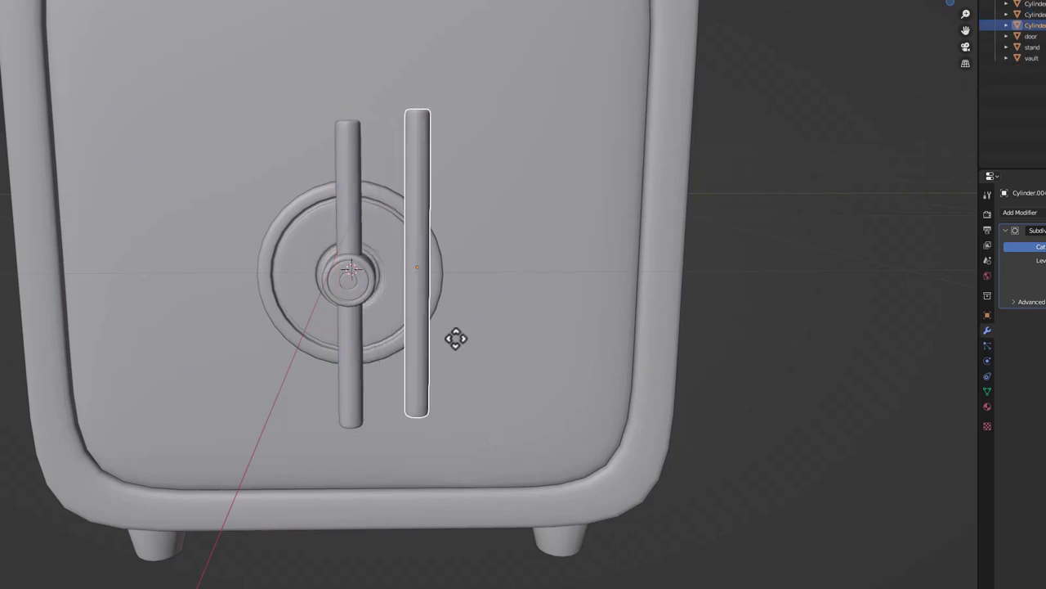
right_click(453, 343)
text(r)
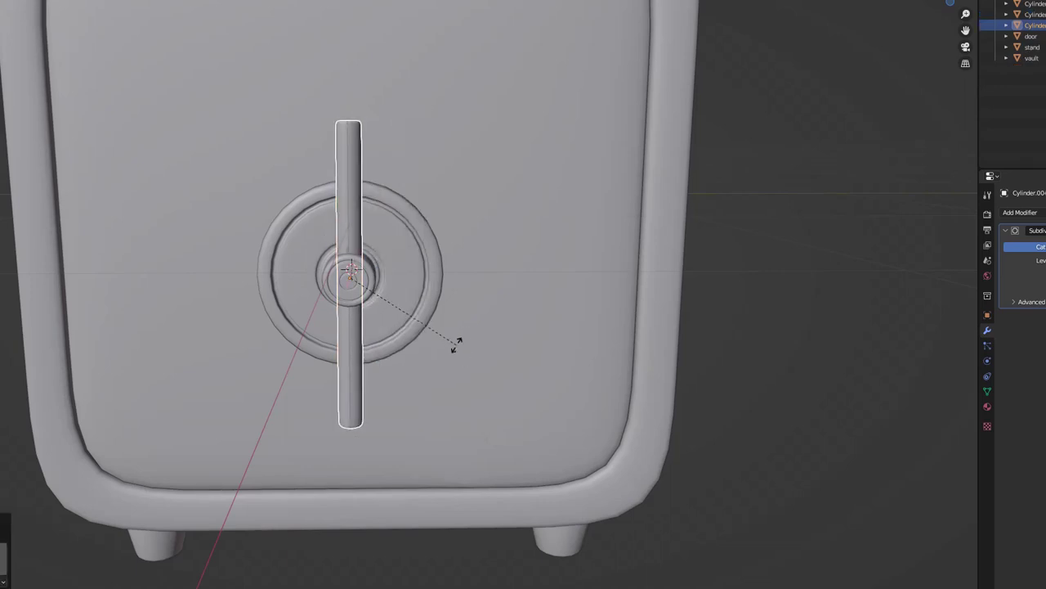
text(45)
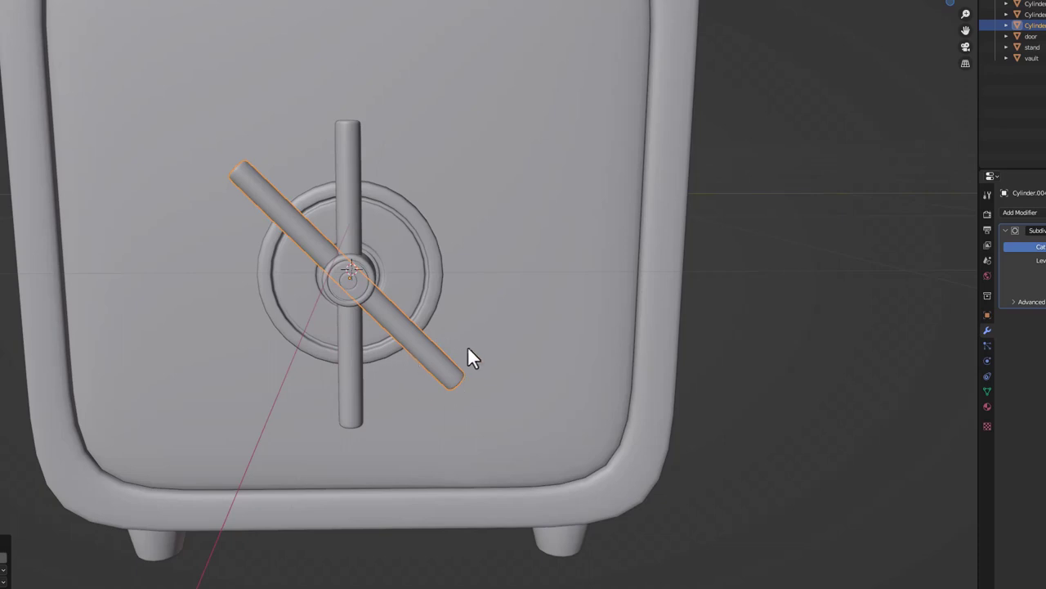
Duplicate the diagonal spoke in place and rotate the copy 45° about the X axis to form the horizontal spoke
key(shift+d)
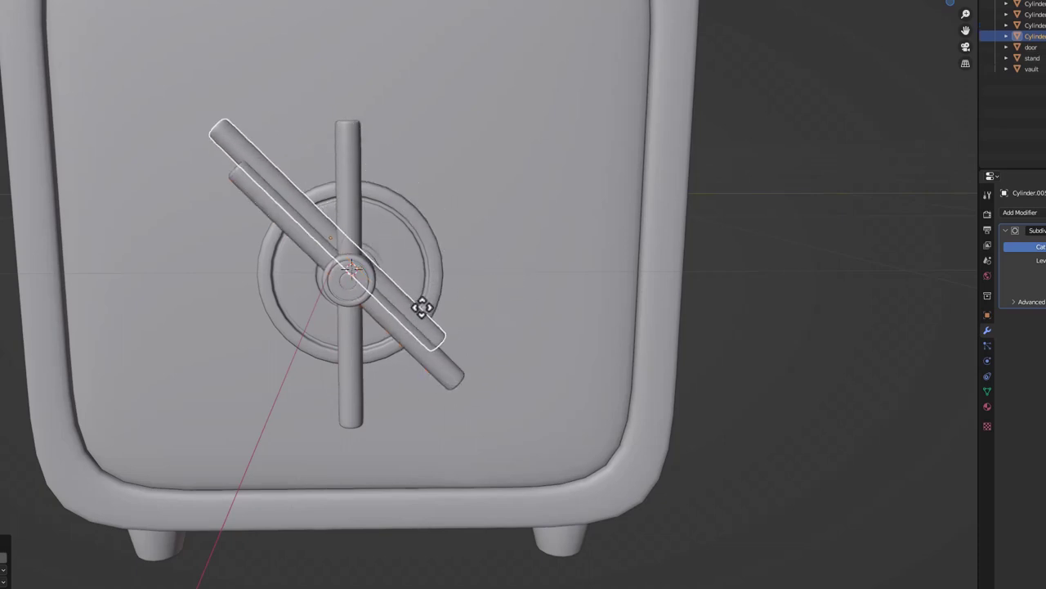
right_click(454, 344)
key(r)
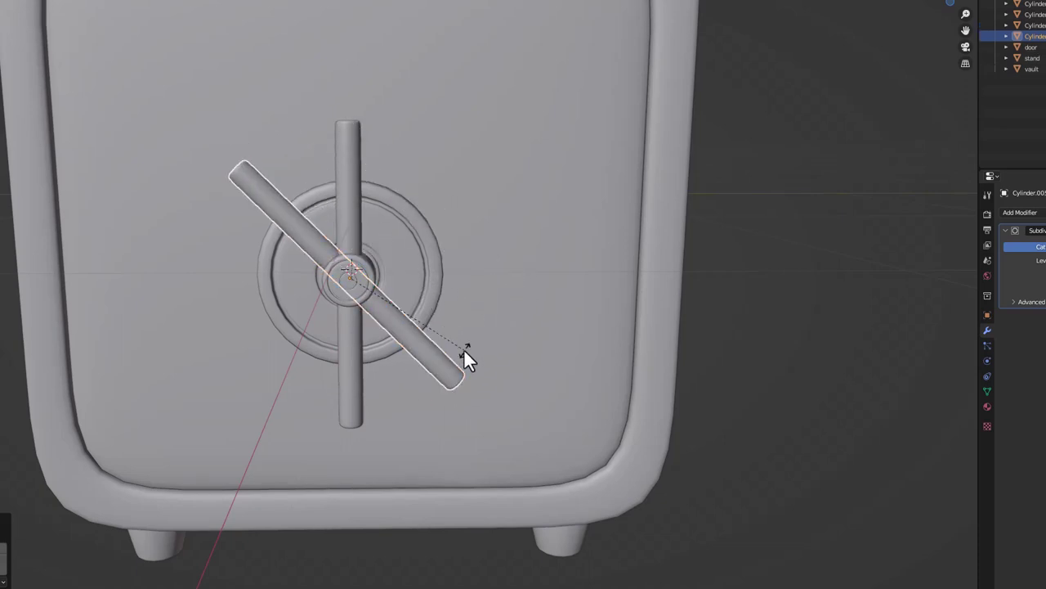
text(x45)
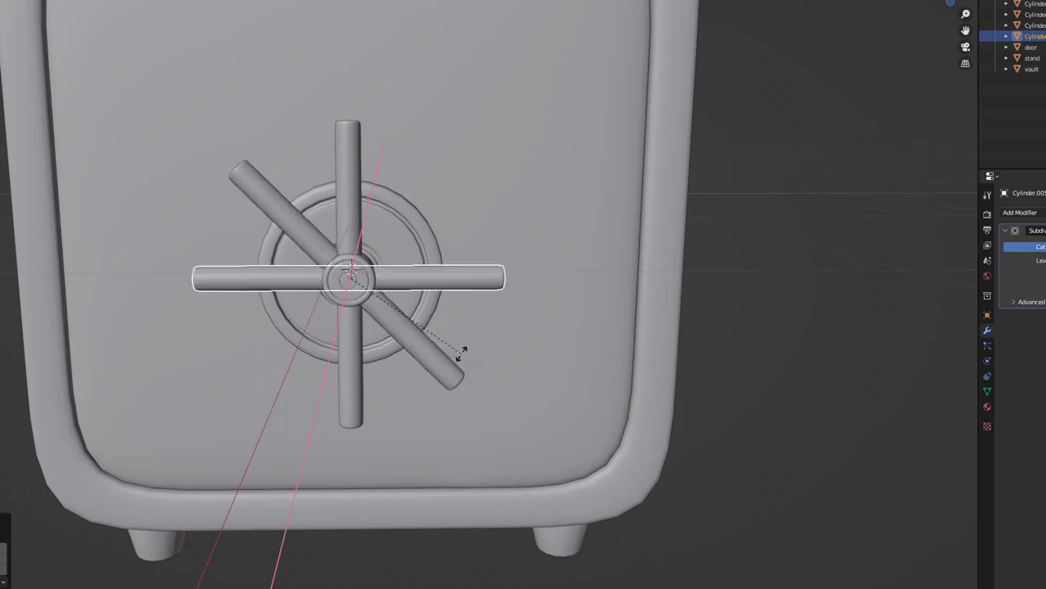
key(Return)
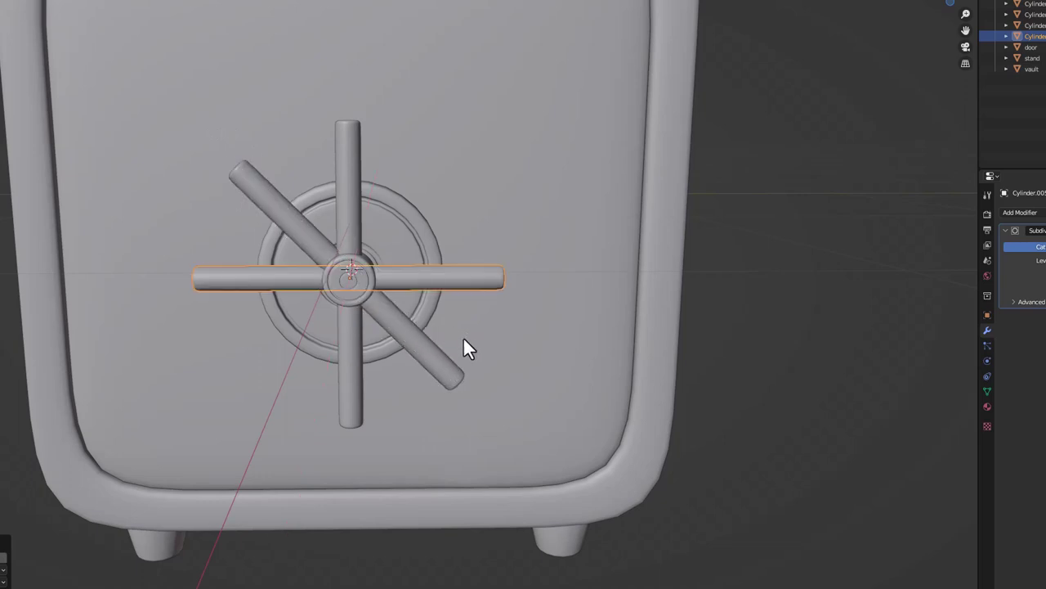
Duplicate the horizontal spoke in place and rotate the copy 45° about the X axis to form the opposite diagonal spoke
key(shift+d)
right_click(618, 263)
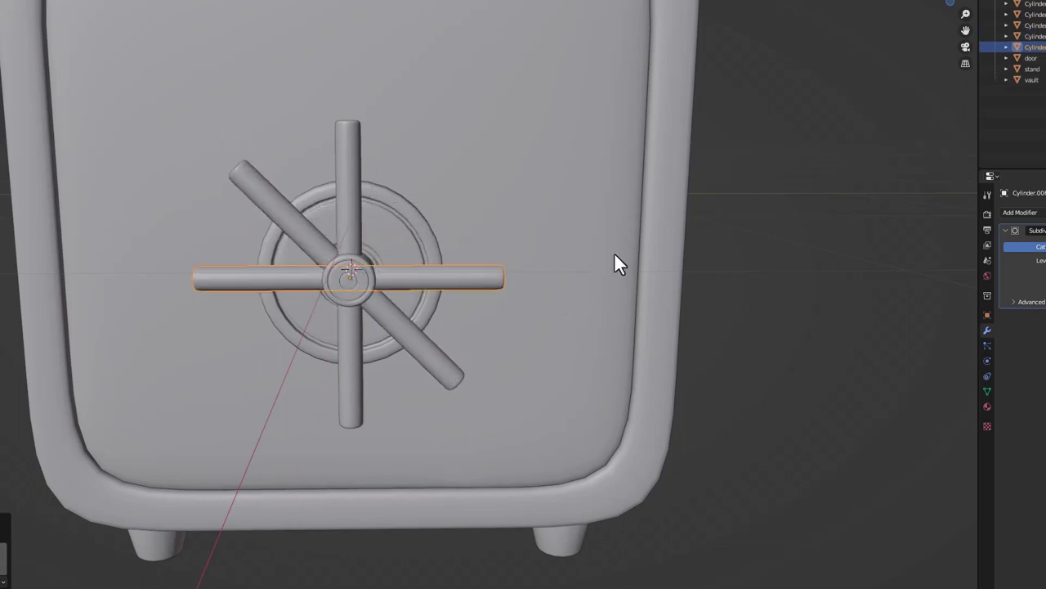
text(rx45)
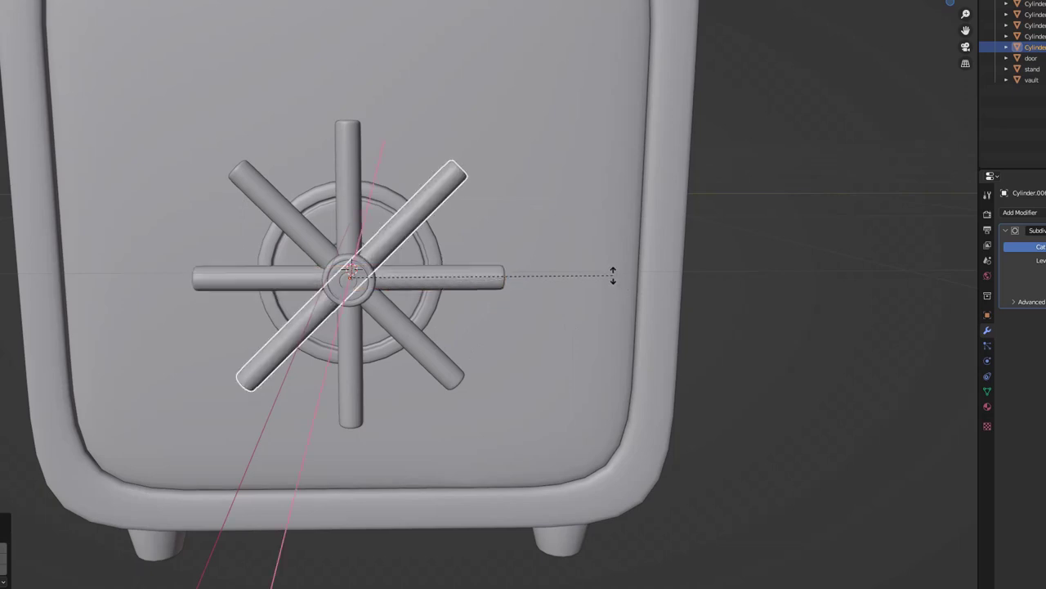
key(Return)
Move the handle's central hub cylinder slightly outward from the door along the X axis
middle_drag(422, 322, 321, 219)
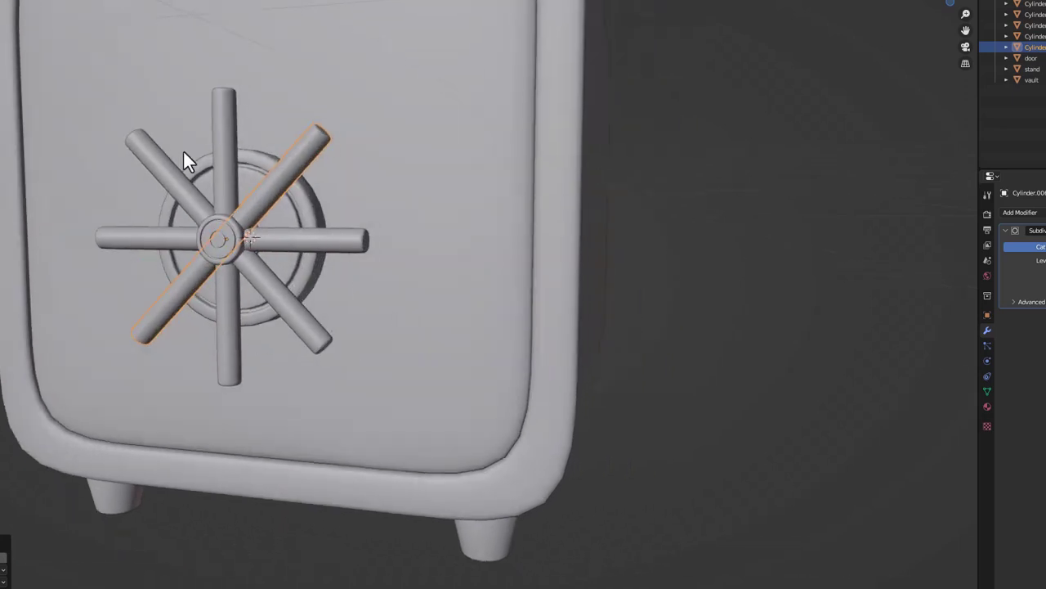
middle_drag(183, 155, 355, 260)
middle_drag(309, 286, 296, 317)
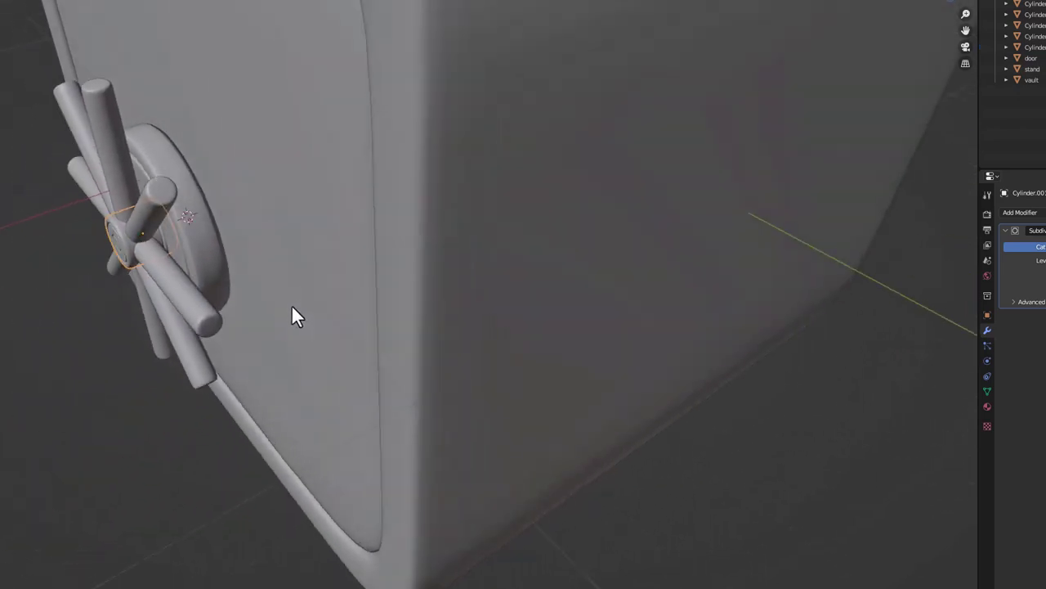
key(g)
key(z)
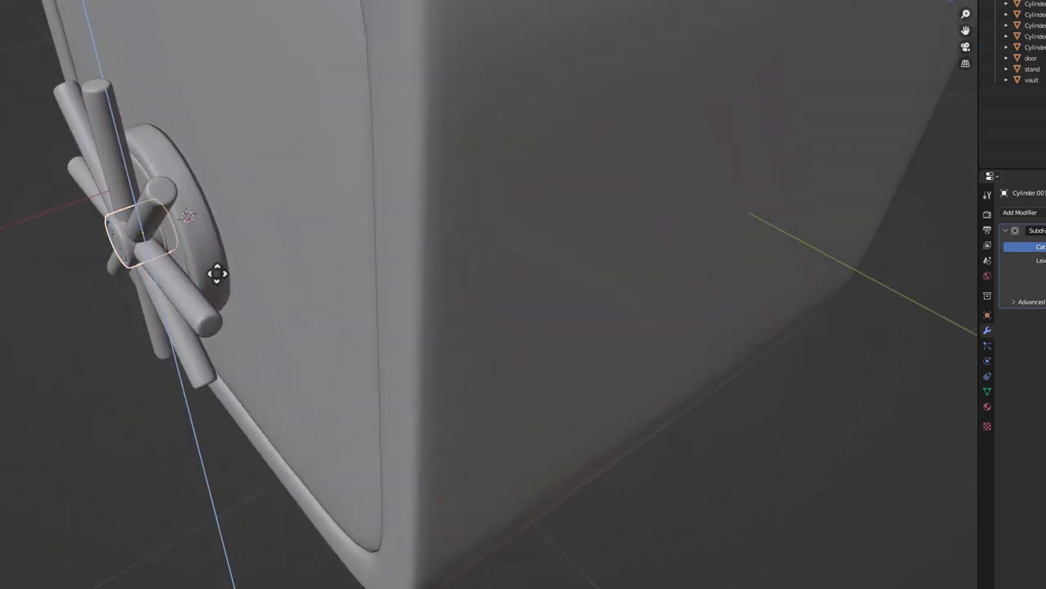
key(x)
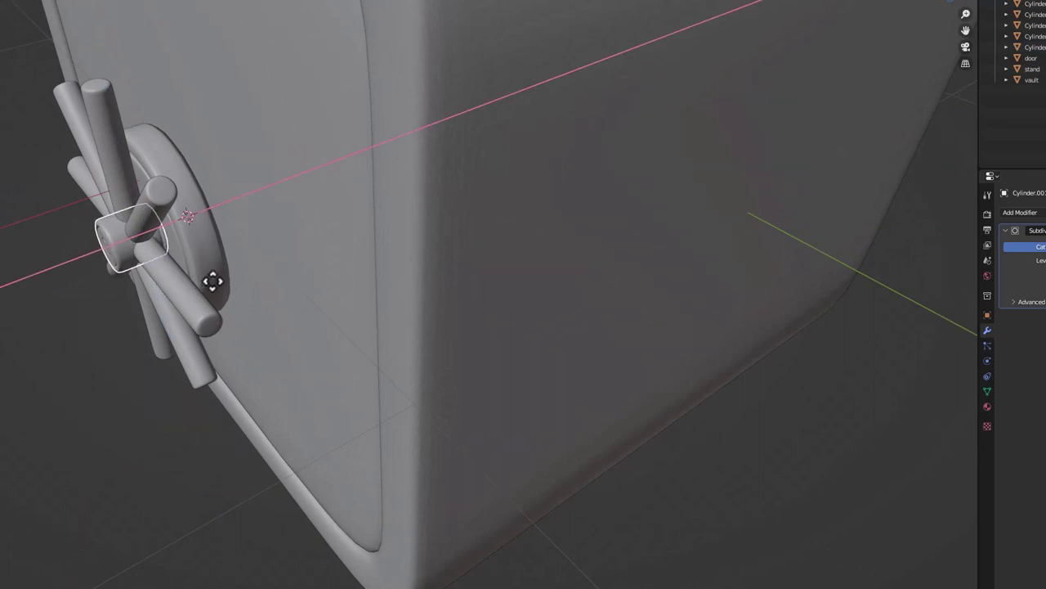
click(121, 273)
middle_drag(121, 273, 420, 120)
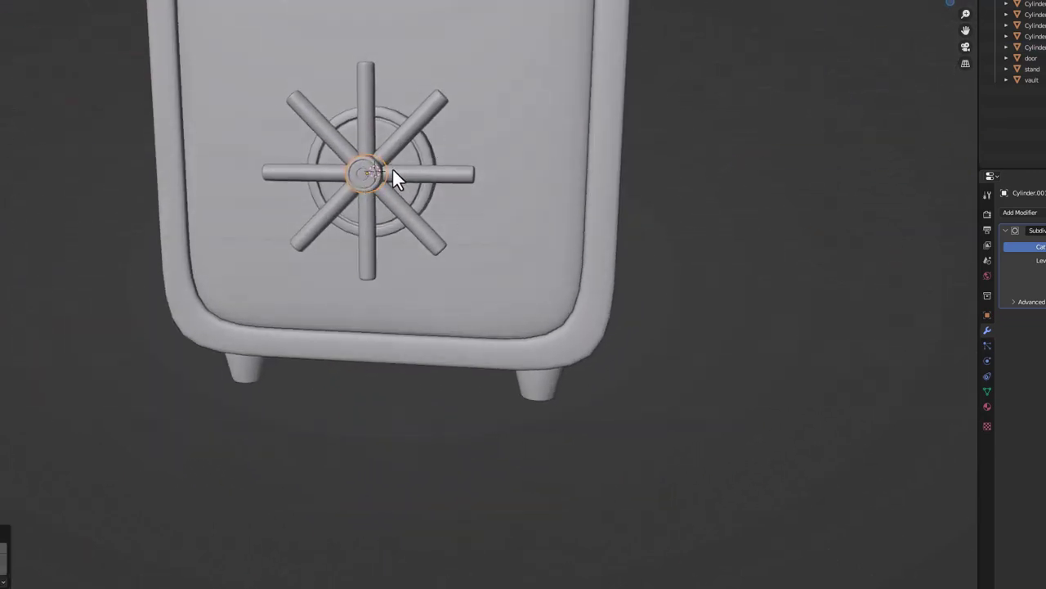
Try to join the handle's spokes, central hub and round base on the door into one object
scroll(378, 155, up, 2)
middle_drag(378, 155, 412, 175)
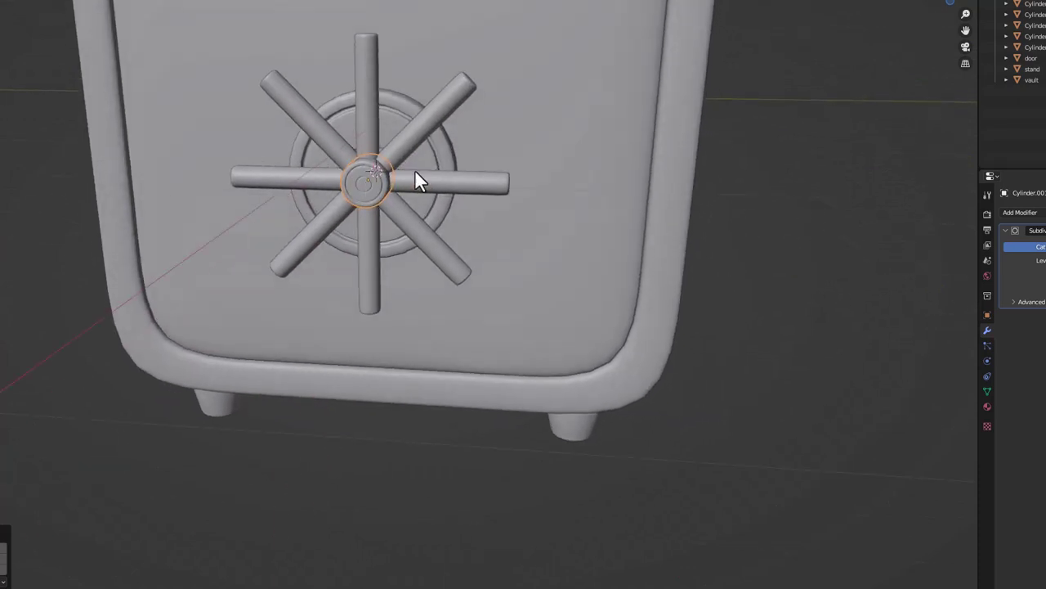
scroll(381, 217, up, 1)
click(413, 198)
shift+click(356, 242)
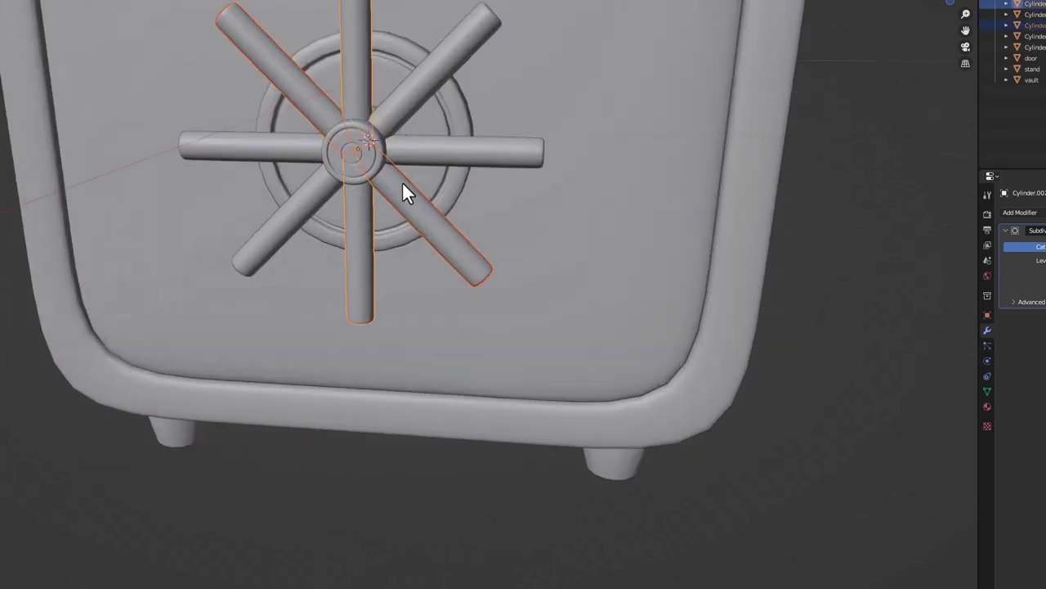
shift+click(427, 153)
shift+click(416, 92)
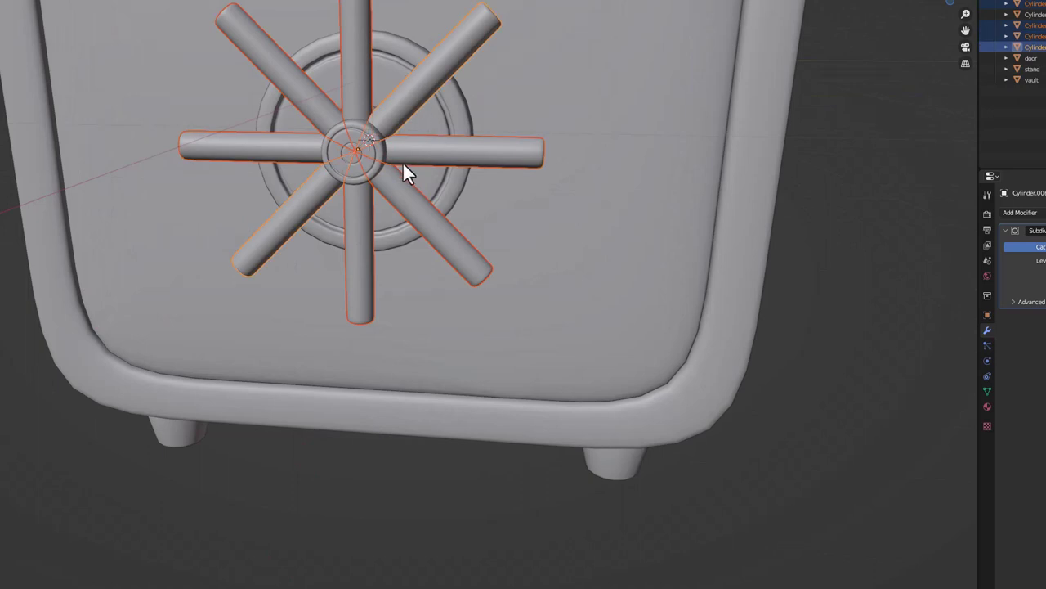
middle_drag(402, 170, 308, 169)
shift+click(295, 171)
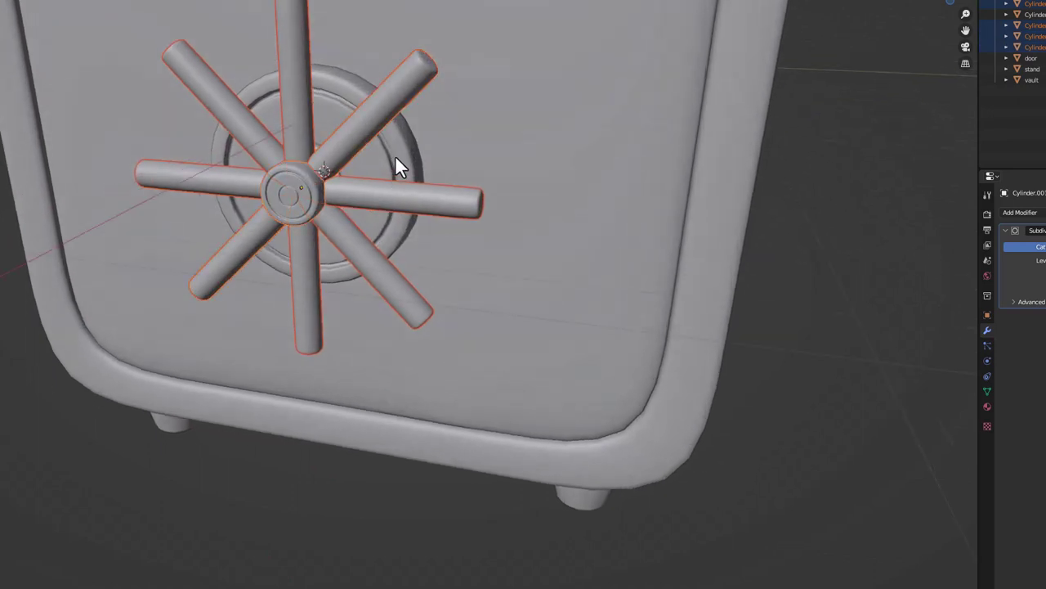
shift+click(395, 155)
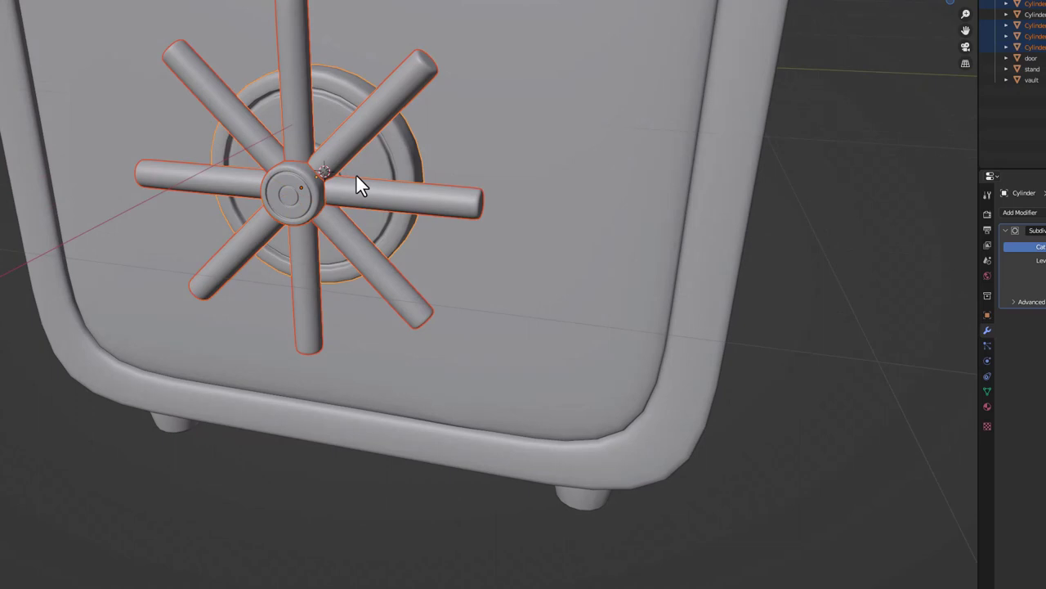
key(ctrl+j)
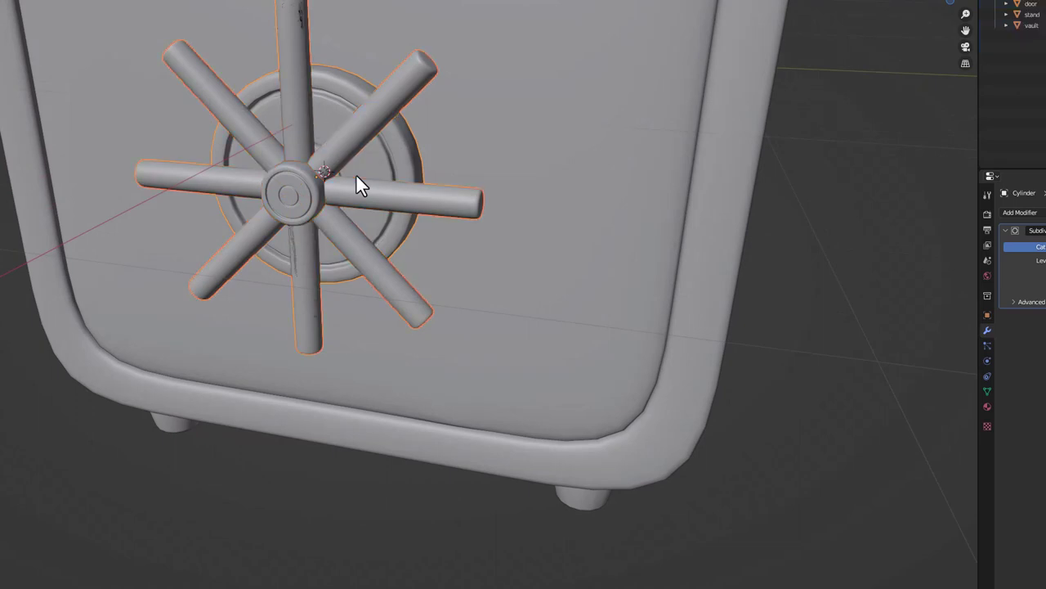
Inspect the joined handle's vertical spoke up close and undo the join
middle_drag(283, 140, 168, 124)
scroll(115, 123, up, 3)
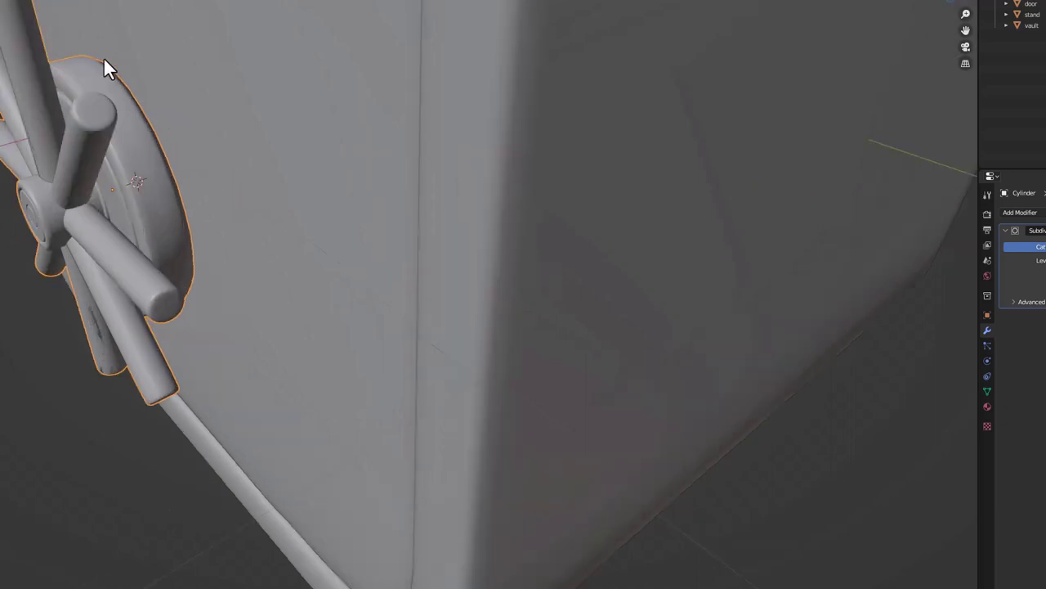
scroll(93, 101, down, 3)
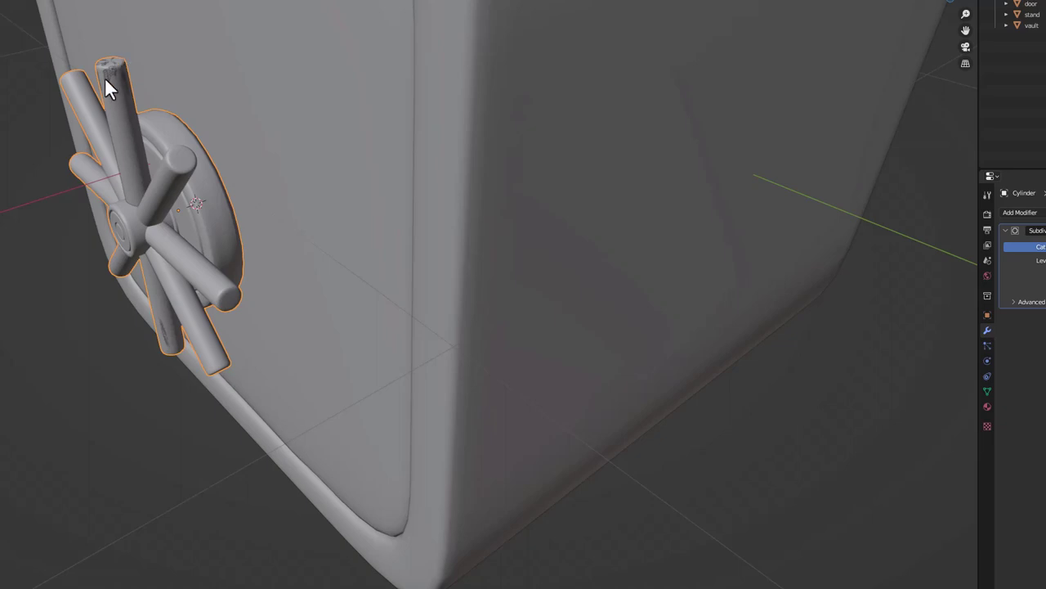
scroll(105, 77, up, 4)
scroll(63, 85, down, 2)
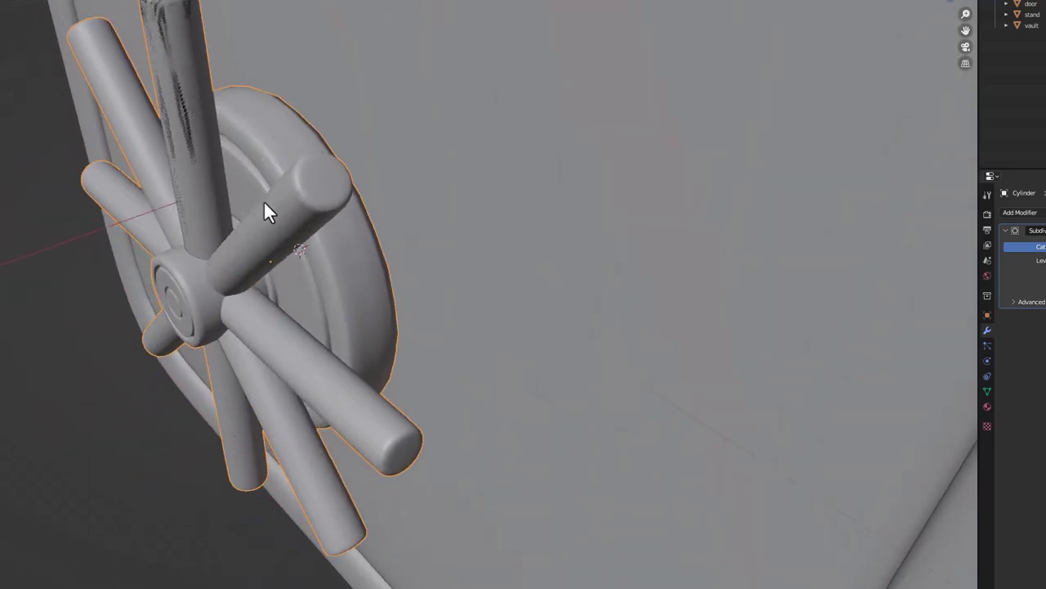
key(p)
Delete the duplicate rod that overlaps the handle's vertical spoke
click(188, 74)
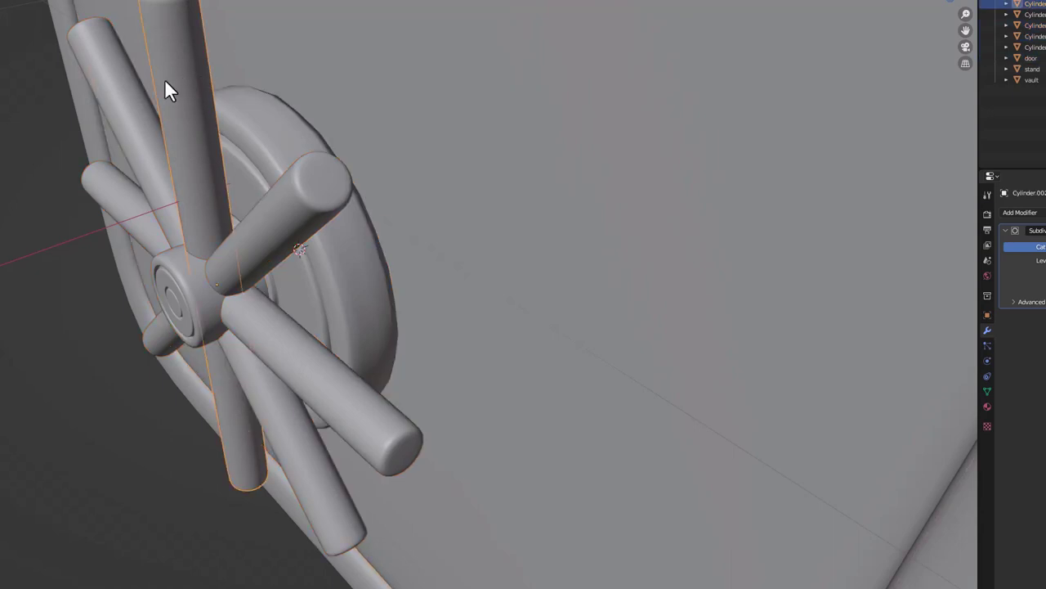
key(x)
click(188, 86)
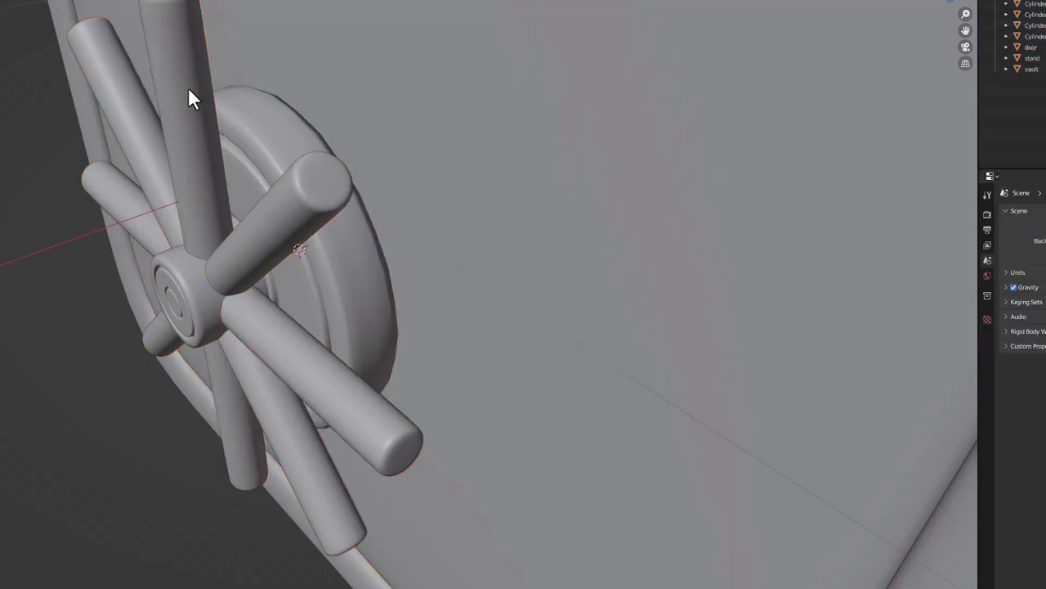
Join the four spoke rods, the central hub and the round base into a single handle object
middle_drag(245, 321, 432, 151)
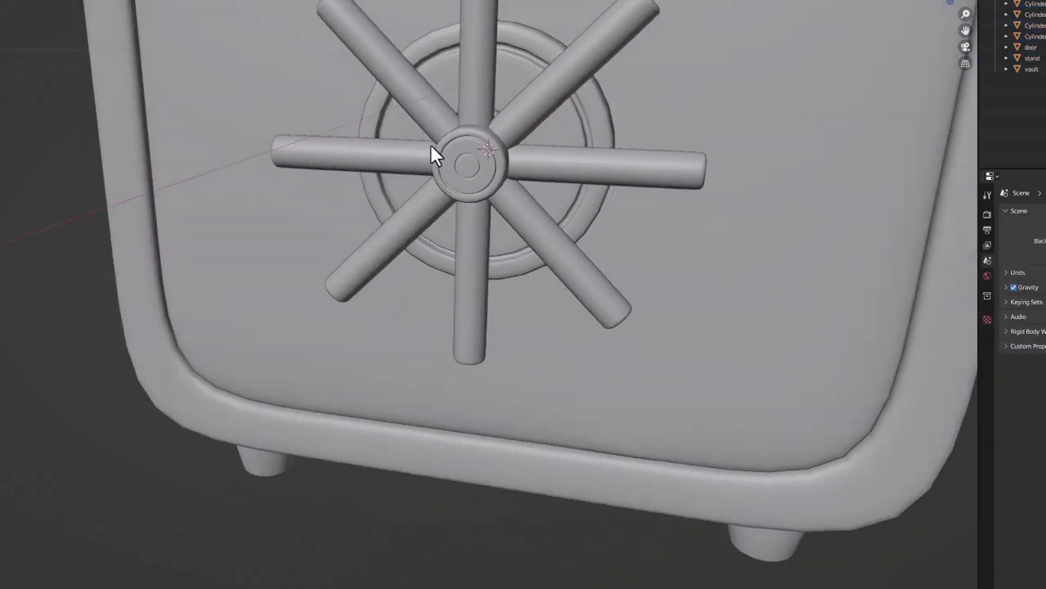
click(479, 107)
shift+click(554, 123)
shift+click(557, 168)
shift+click(538, 236)
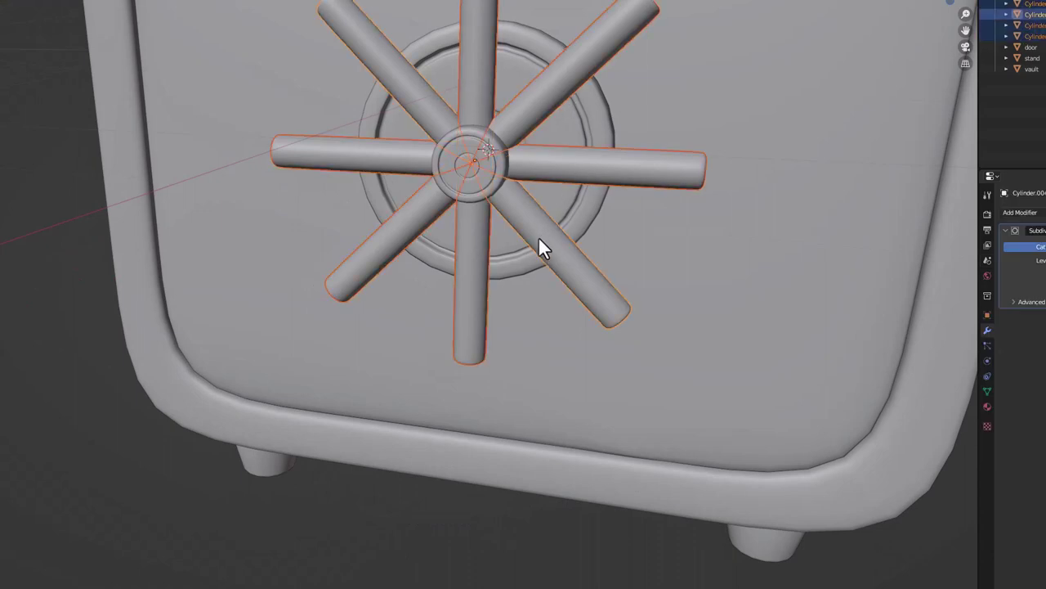
shift+click(462, 184)
mouse_move(472, 191)
middle_down()
mouse_move(469, 201)
mouse_move(480, 196)
middle_up()
key(ctrl+j)
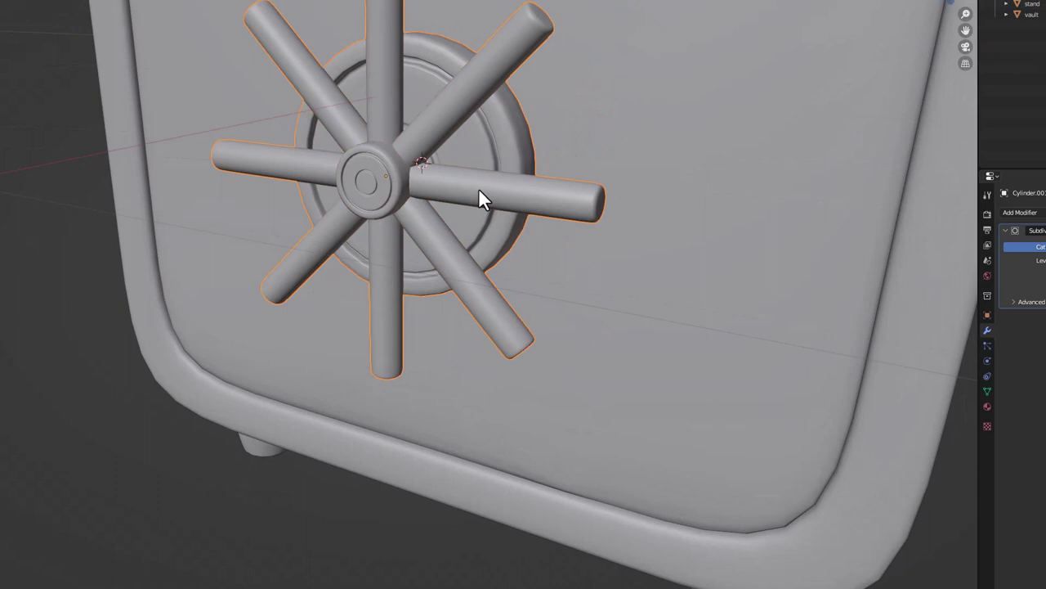
In a straight-on orthographic view of the door, place the 3D cursor on the frame's upper right side and add a cylinder there
scroll(523, 213, down, 4)
middle_drag(567, 229, 528, 223)
scroll(523, 224, up, 3)
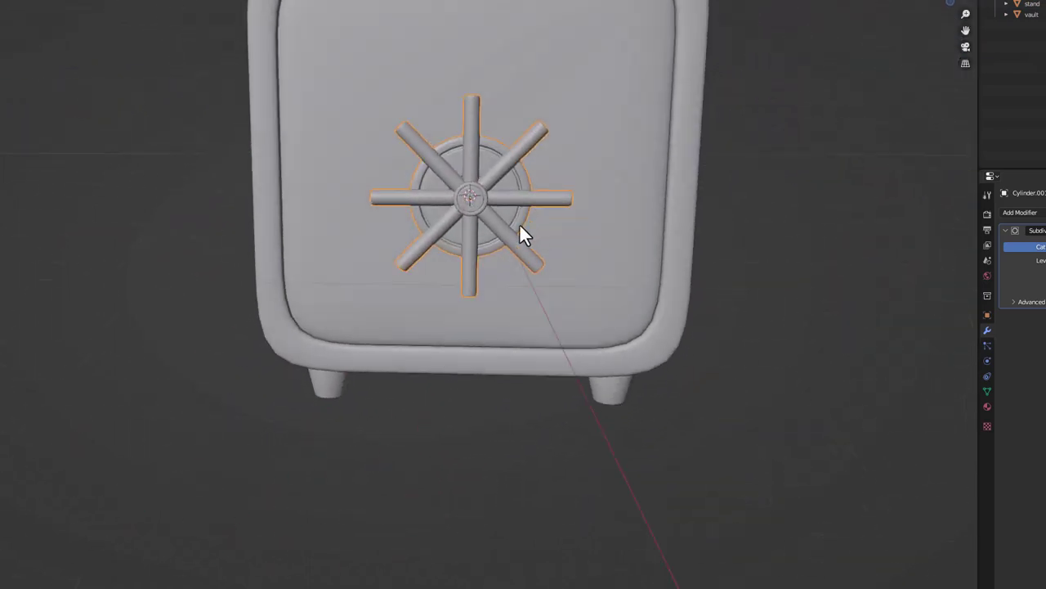
middle_drag(551, 162, 512, 241)
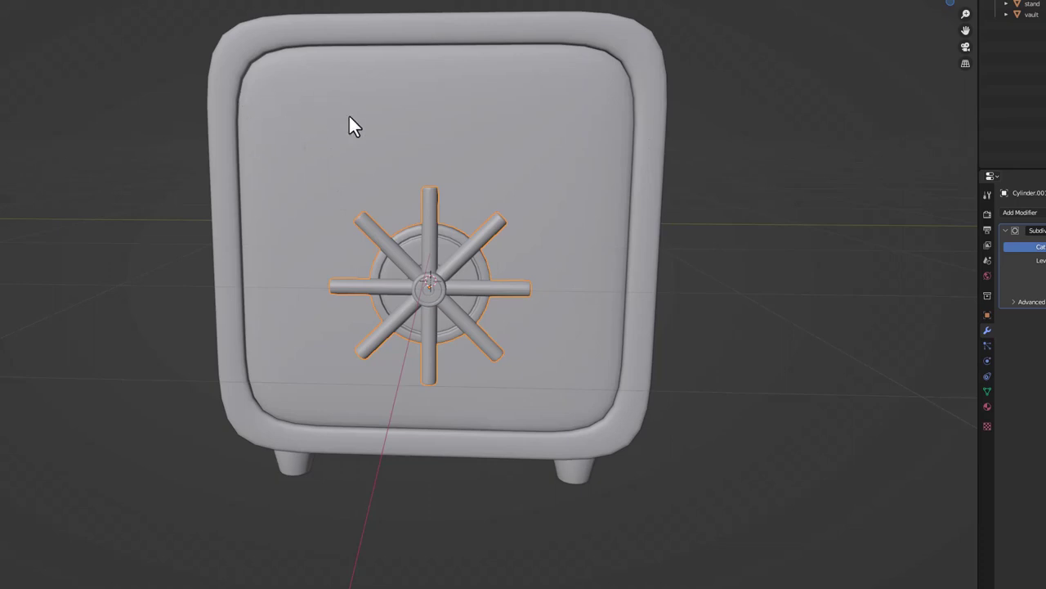
alt+middle_drag(724, 278, 541, 263)
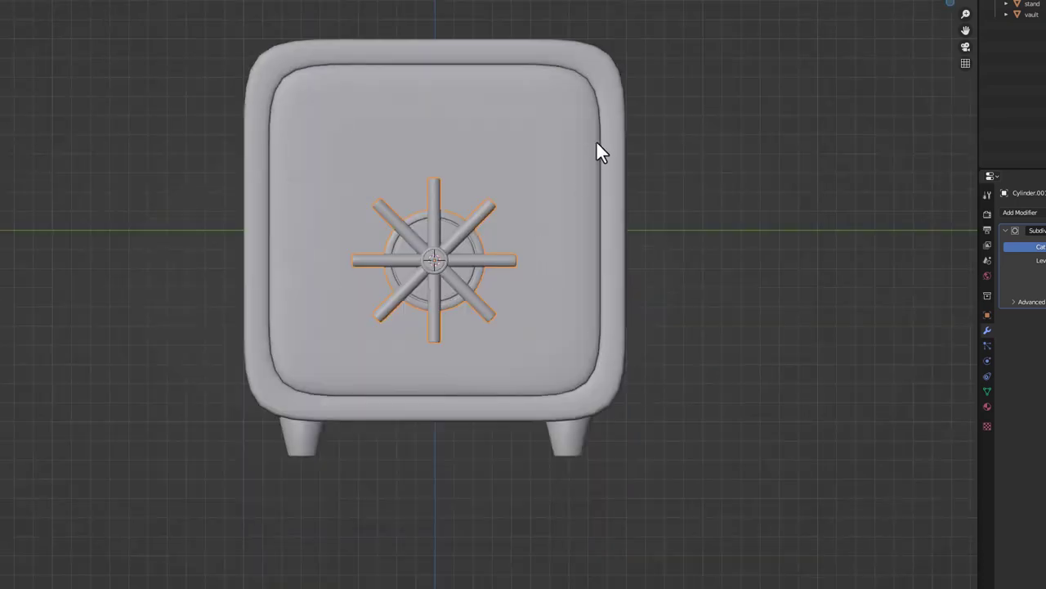
scroll(596, 146, up, 1)
shift+middle_drag(651, 121, 601, 157)
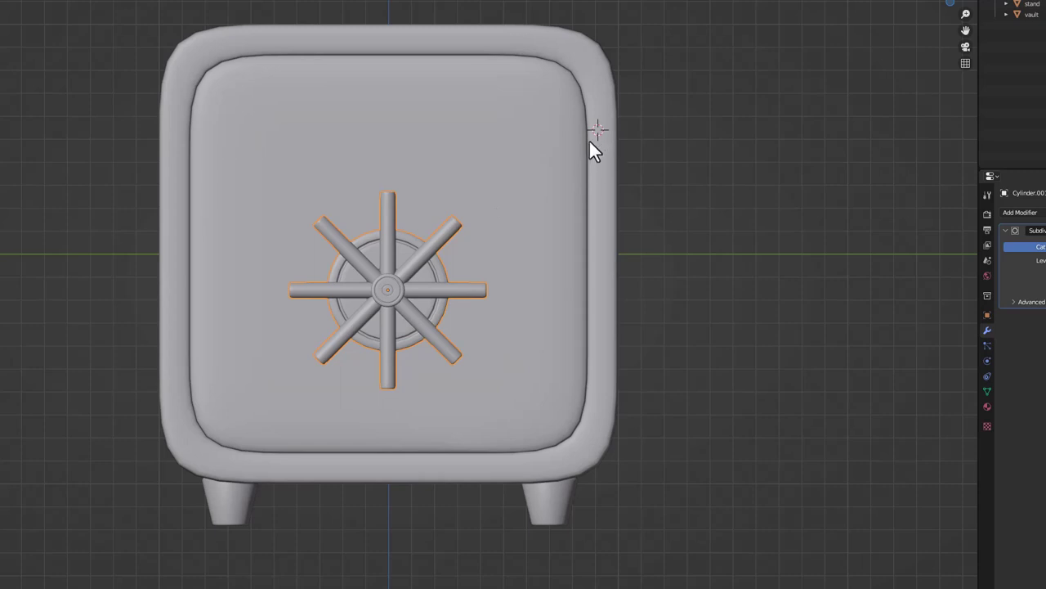
key(shift+a)
mouse_move(591, 141)
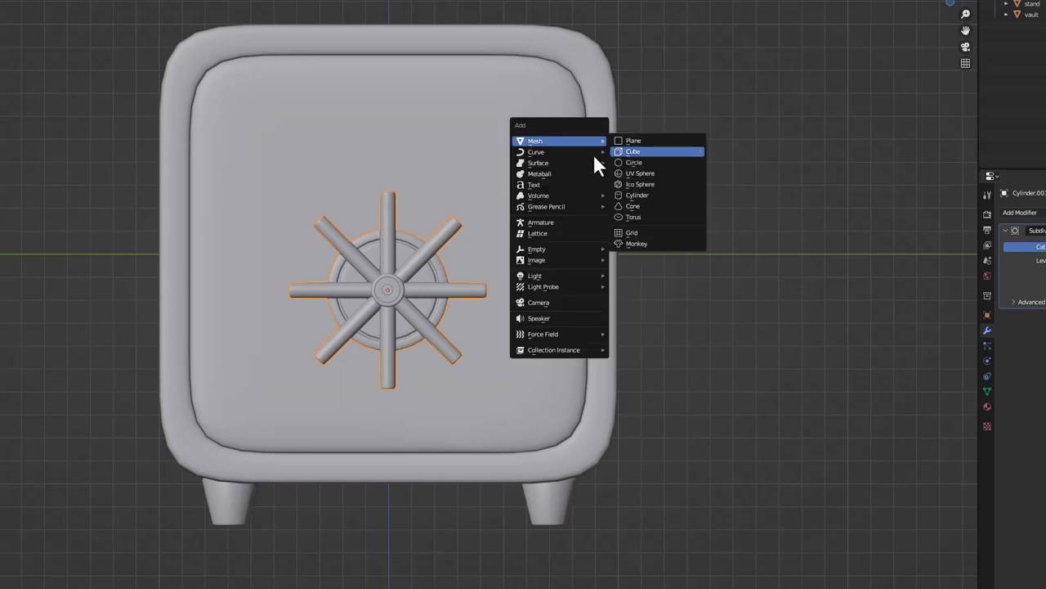
click(645, 195)
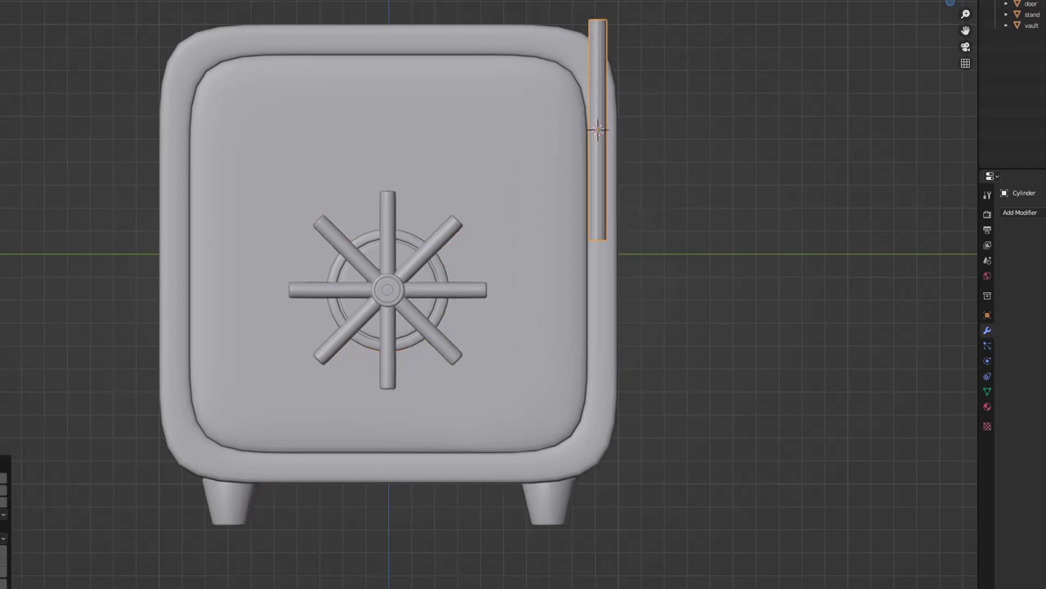
Shorten the new cylinder along the Z axis and widen it slightly so it fits within the vault's frame
key(s)
key(z)
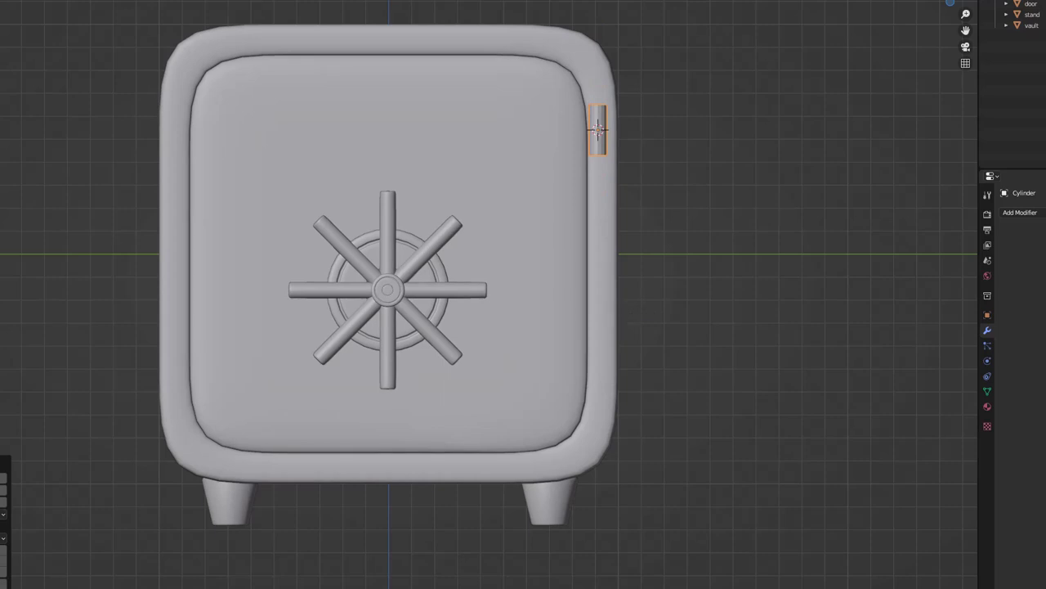
key(s)
key(x)
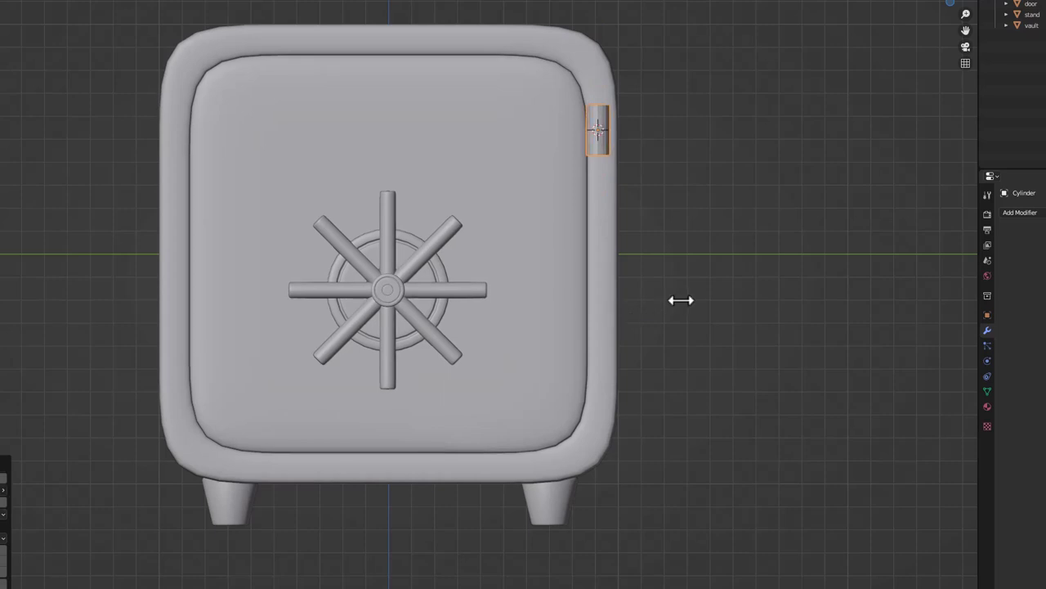
click(678, 299)
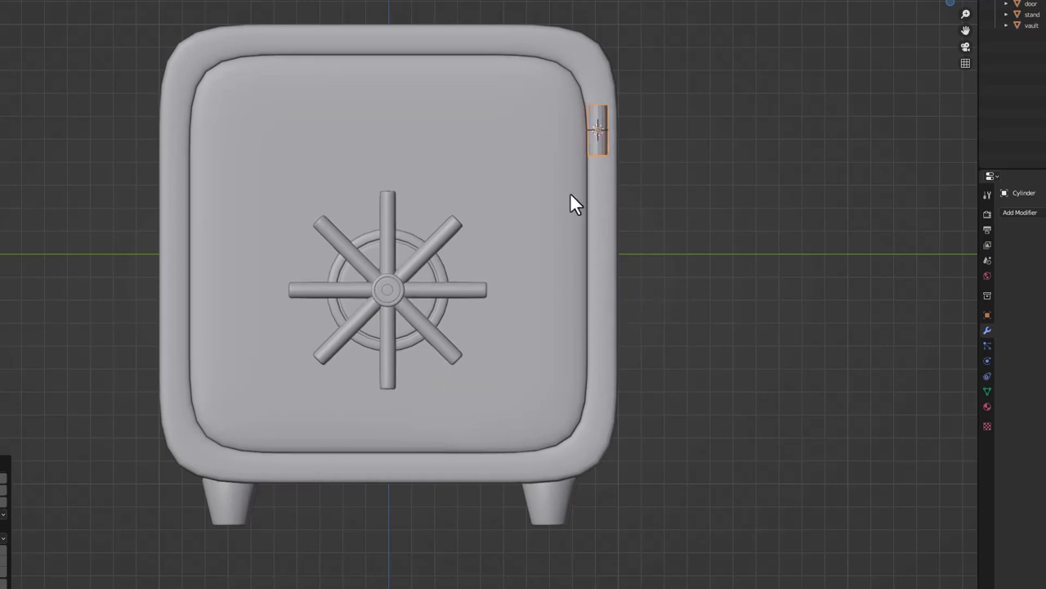
Isolate the small cylinder in local view and bevel the edge loops around both of its ends
scroll(606, 102, up, 2)
shift+middle_drag(655, 68, 561, 159)
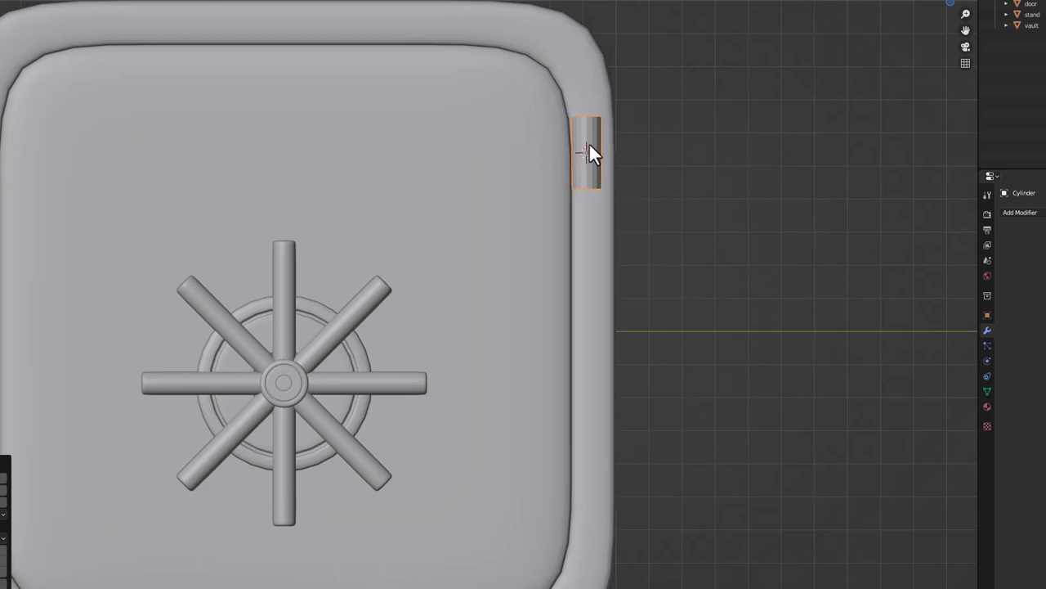
key(KP_Divide)
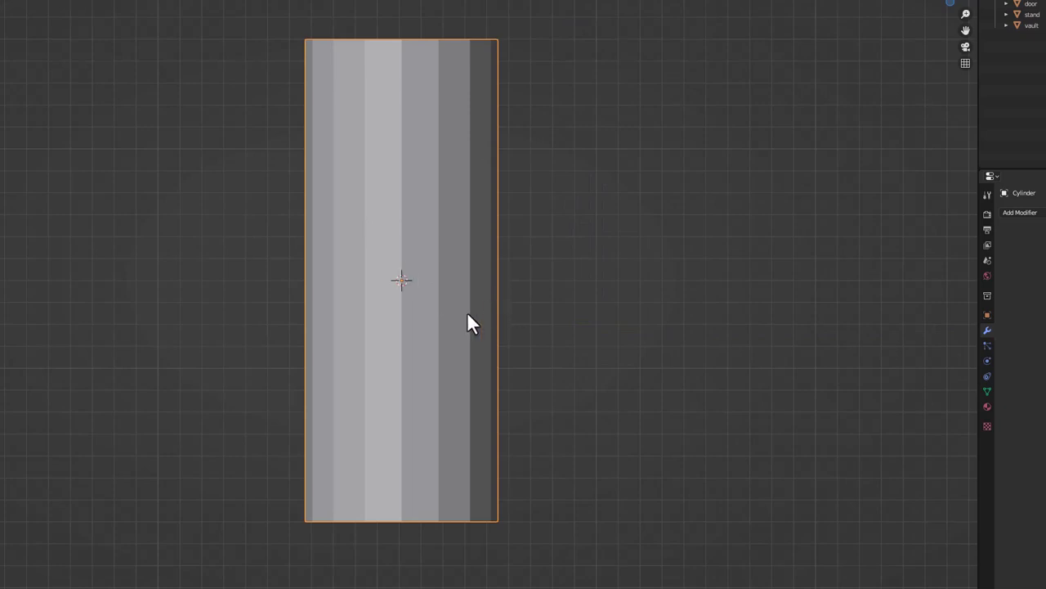
key(Tab)
middle_drag(400, 275, 414, 308)
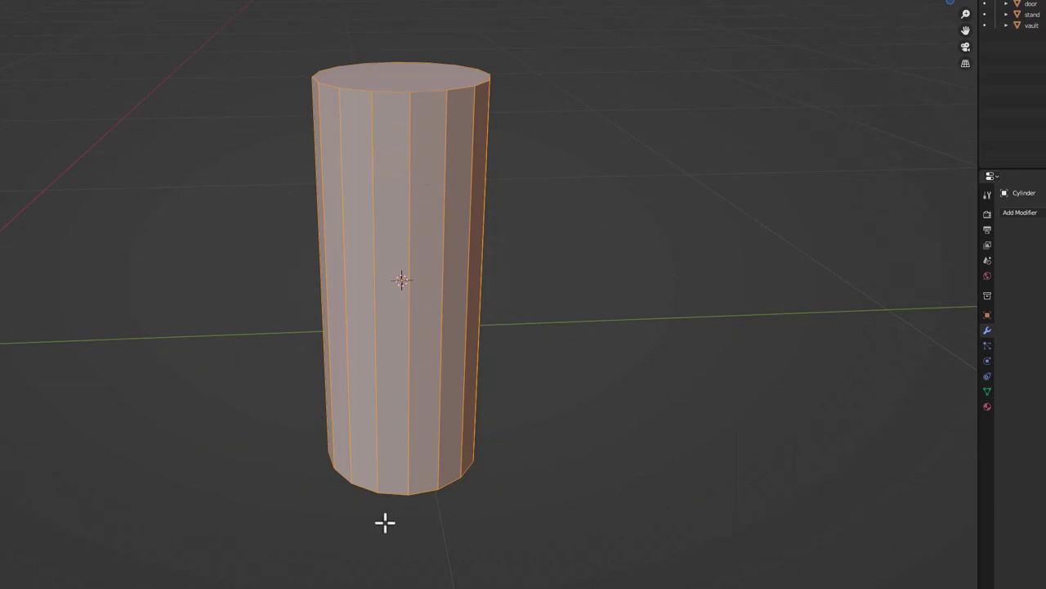
middle_drag(418, 497, 425, 465)
key(alt+a)
alt+click(432, 502)
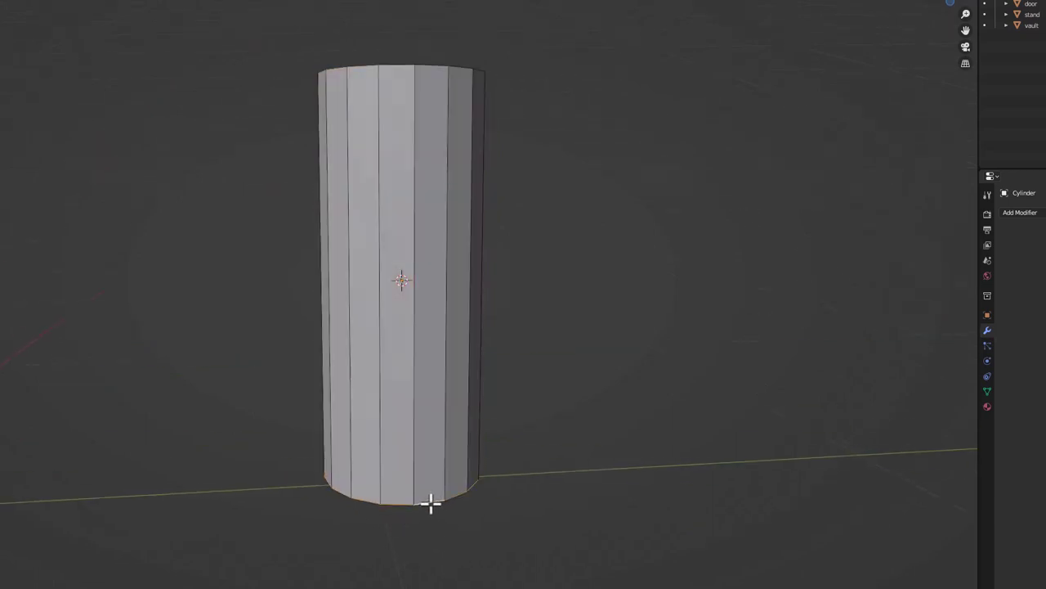
alt+click(397, 67)
middle_drag(397, 65, 433, 110)
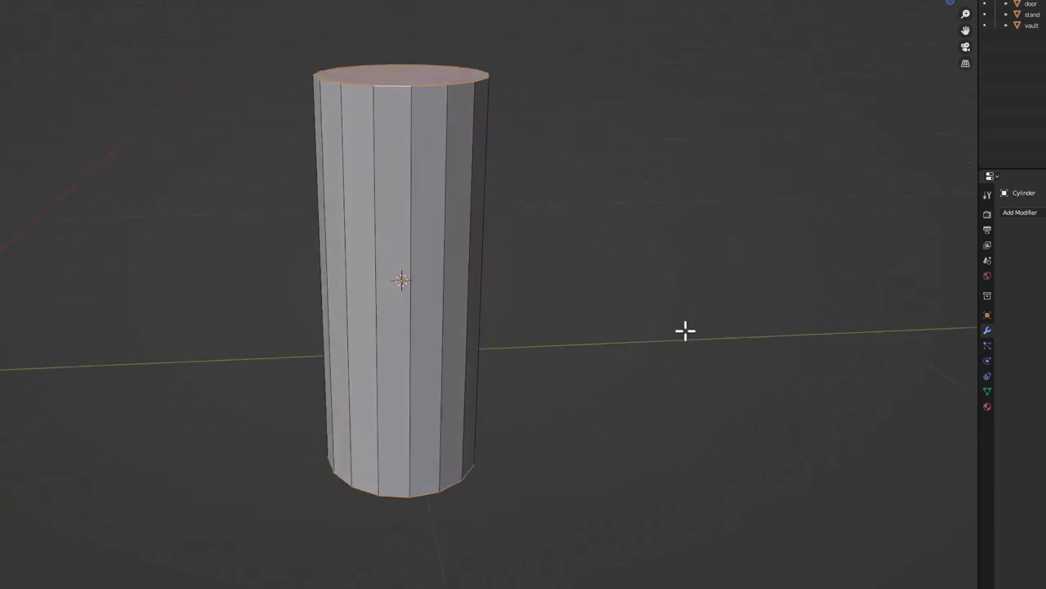
key(ctrl+b)
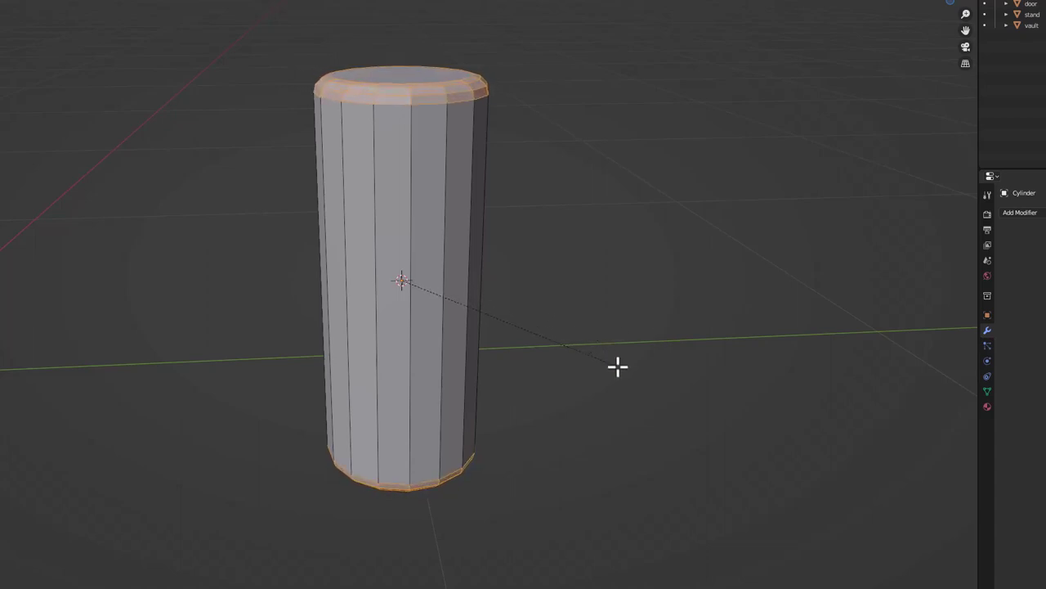
click(619, 367)
key(Tab)
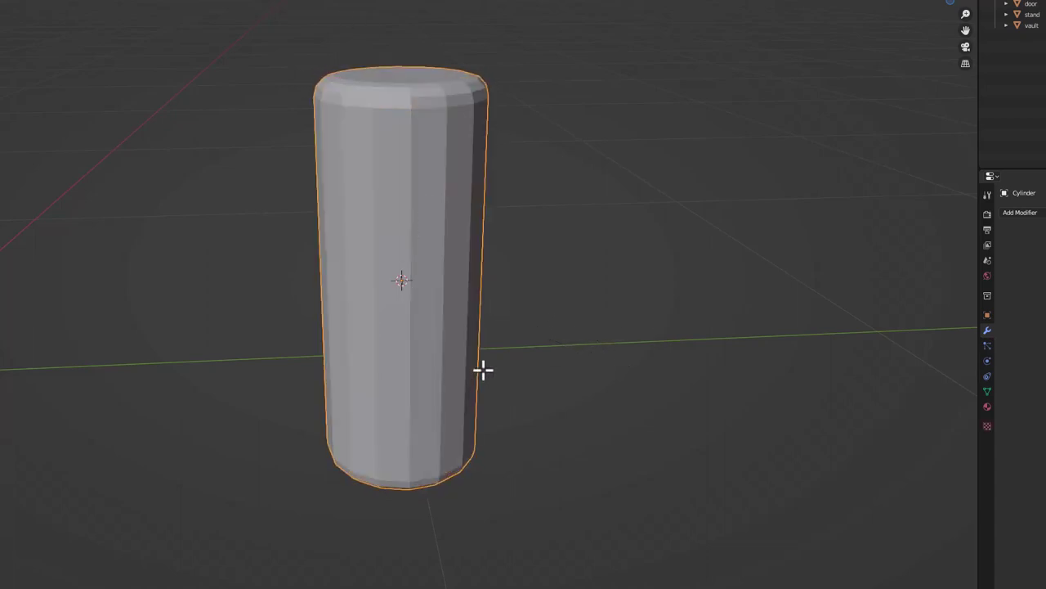
Add a centred horizontal loop cut around the cylinder and bevel it into two loops near the ends
middle_drag(483, 370, 428, 309)
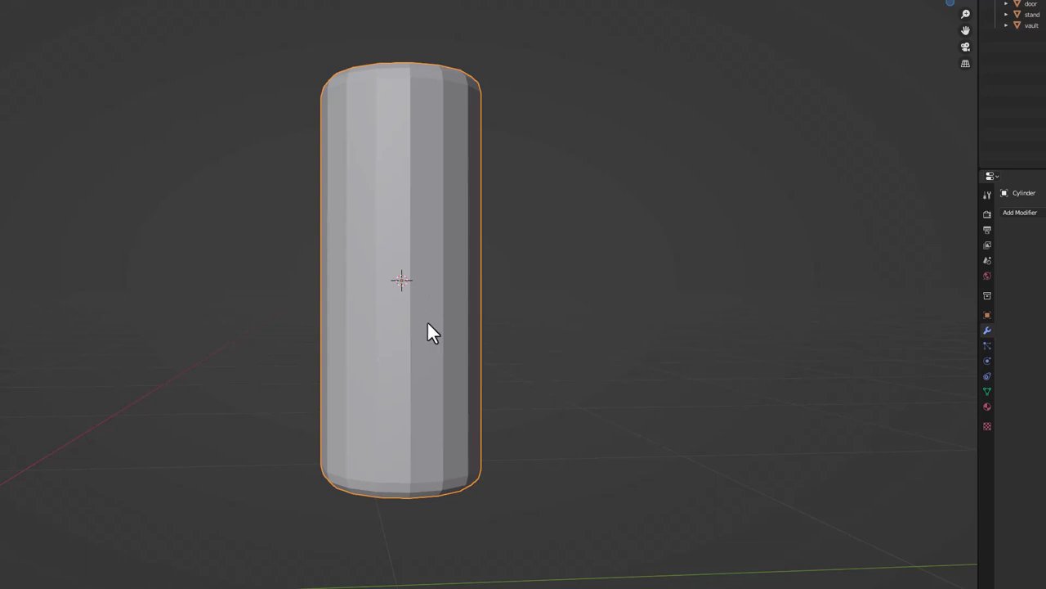
key(Tab)
key(ctrl+r)
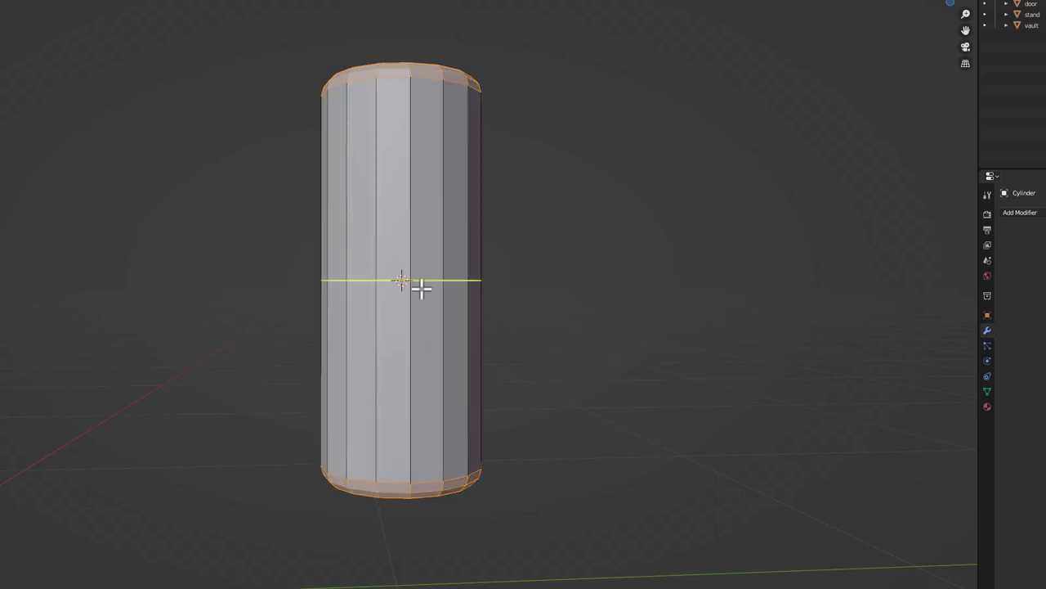
click(420, 282)
click(420, 282)
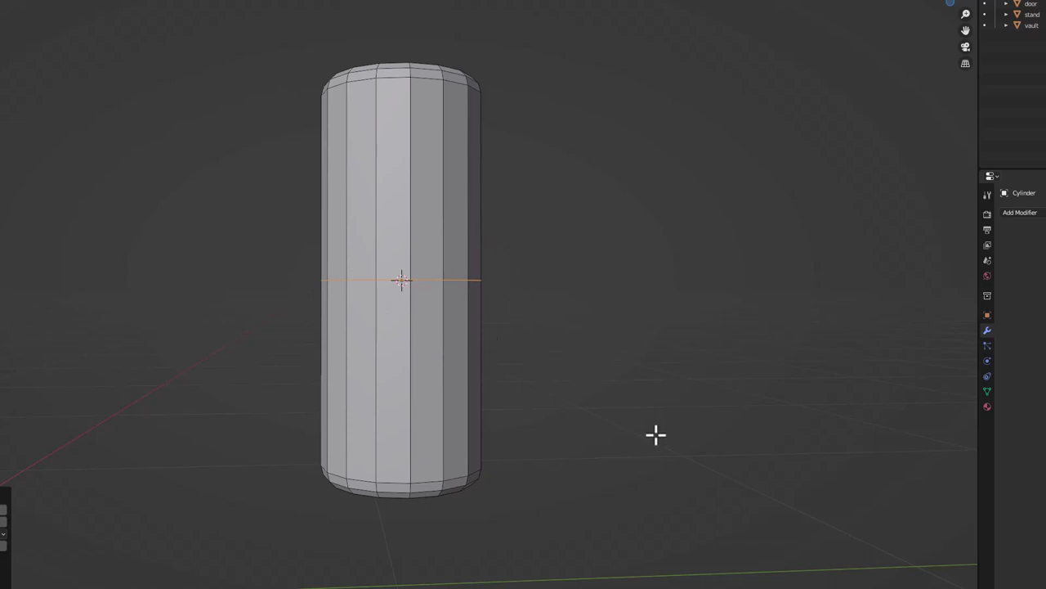
key(ctrl+b)
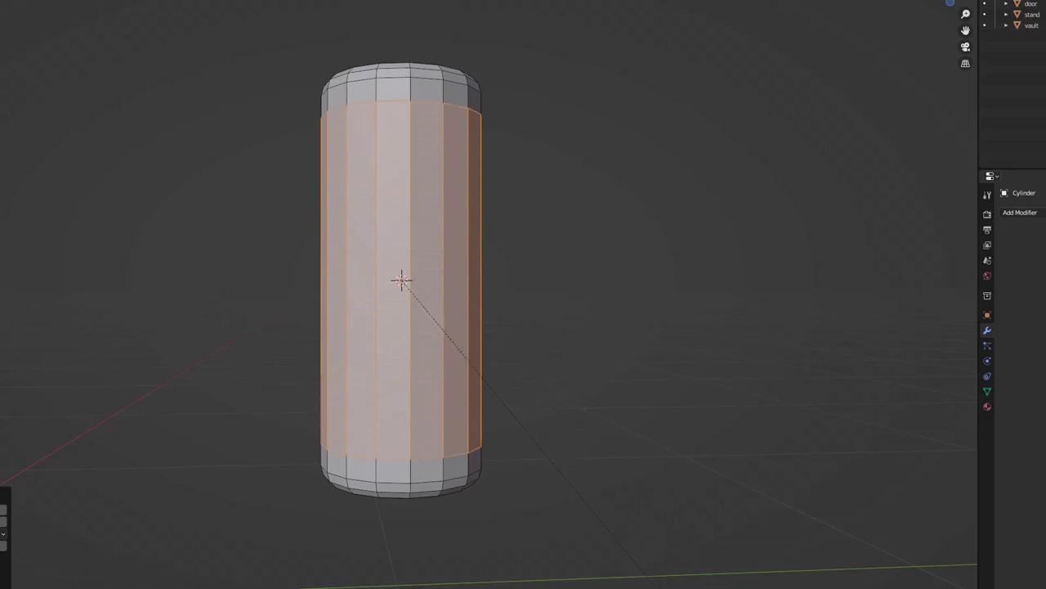
click(402, 280)
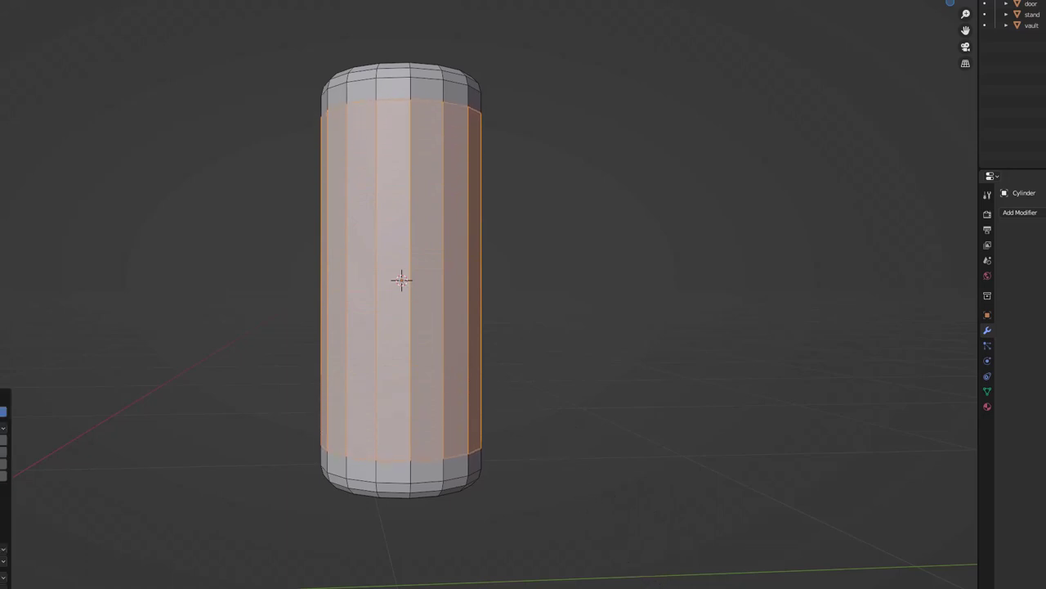
Add another centred horizontal loop cut around the cylinder and bevel it into two loops just inside the existing ones
key(ctrl+z)
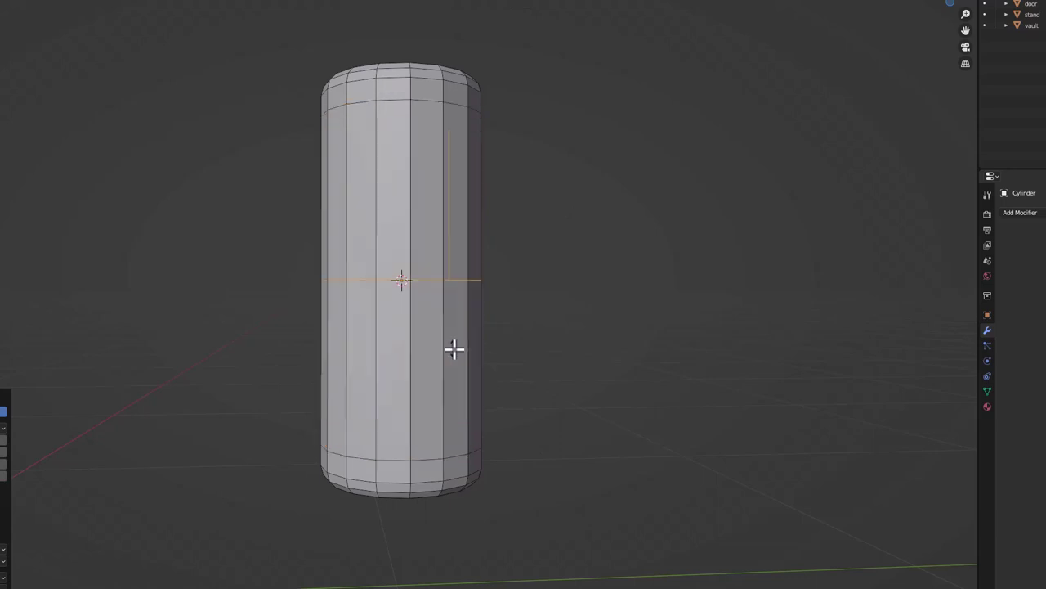
key(ctrl+b)
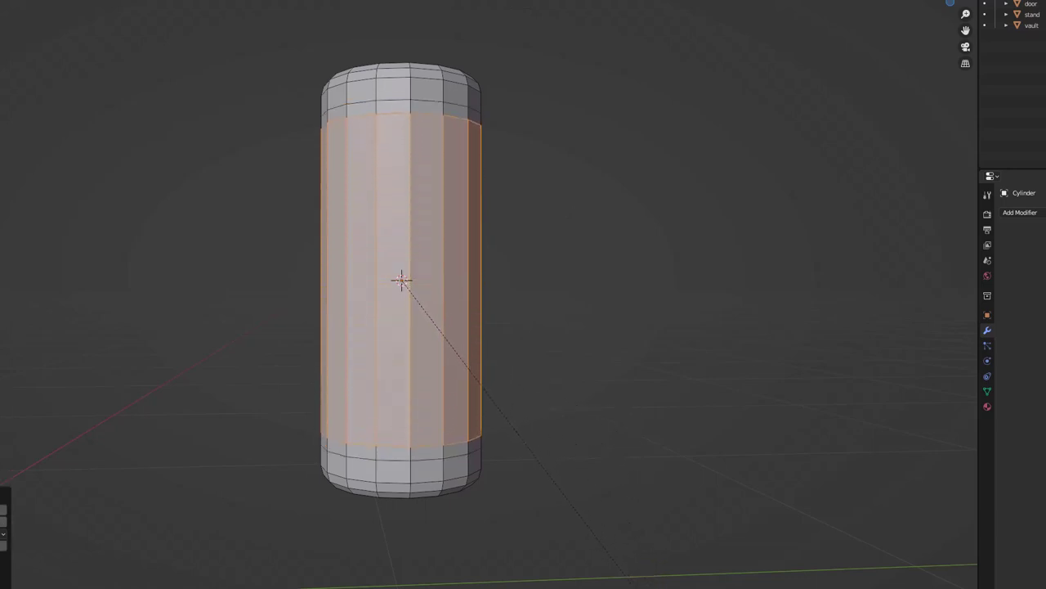
click(544, 577)
click(406, 100)
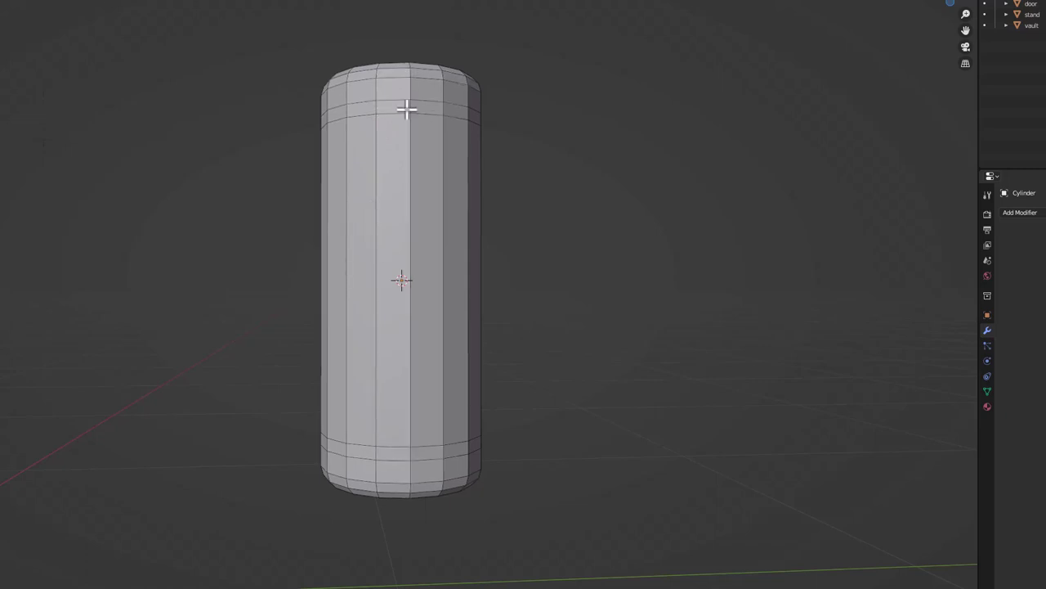
alt+click(380, 108)
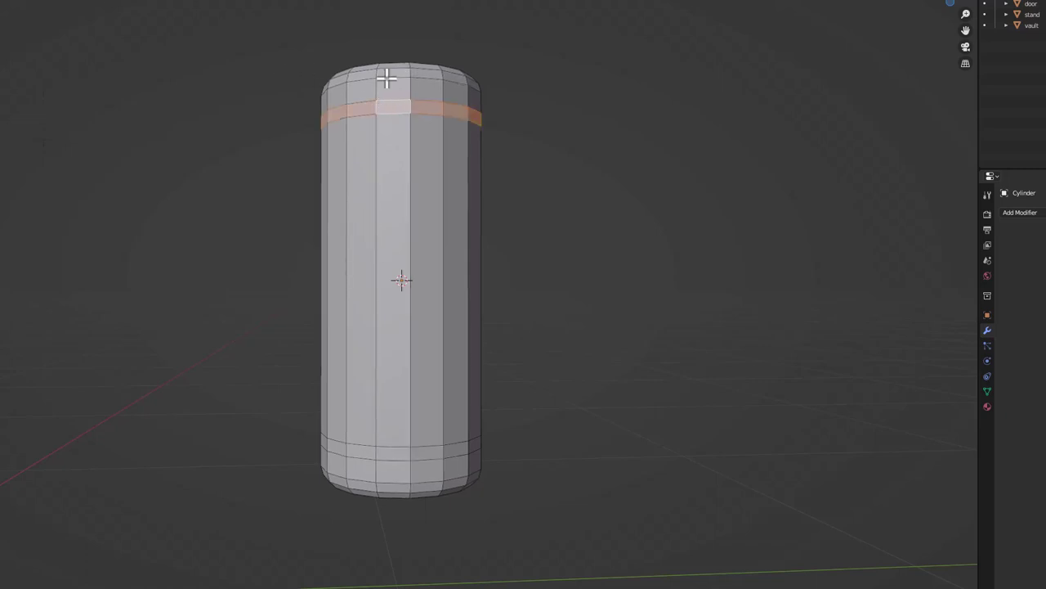
alt+shift+click(389, 454)
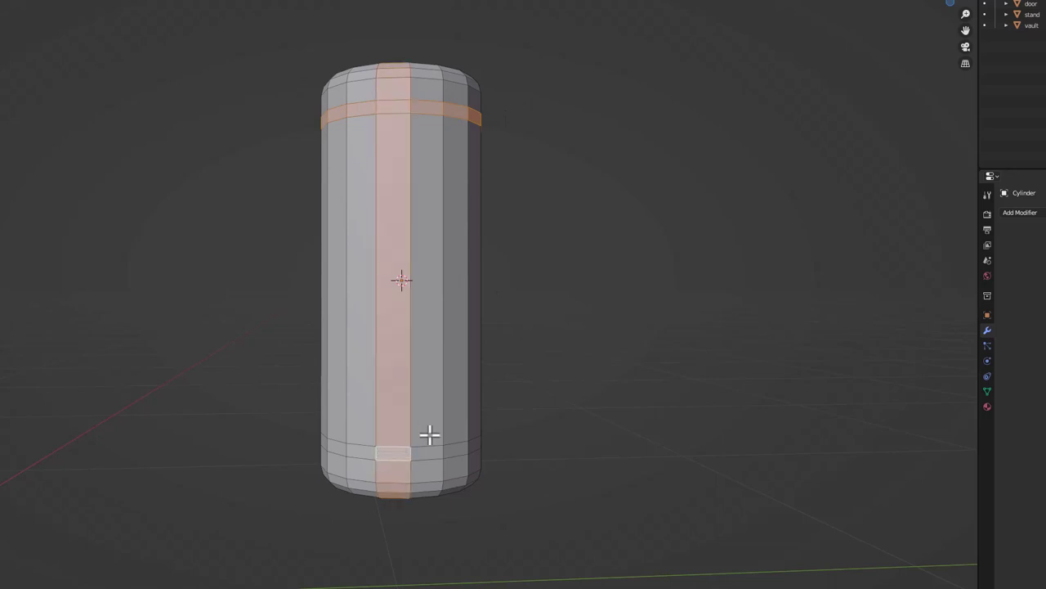
shift+click(412, 454)
key(alt+a)
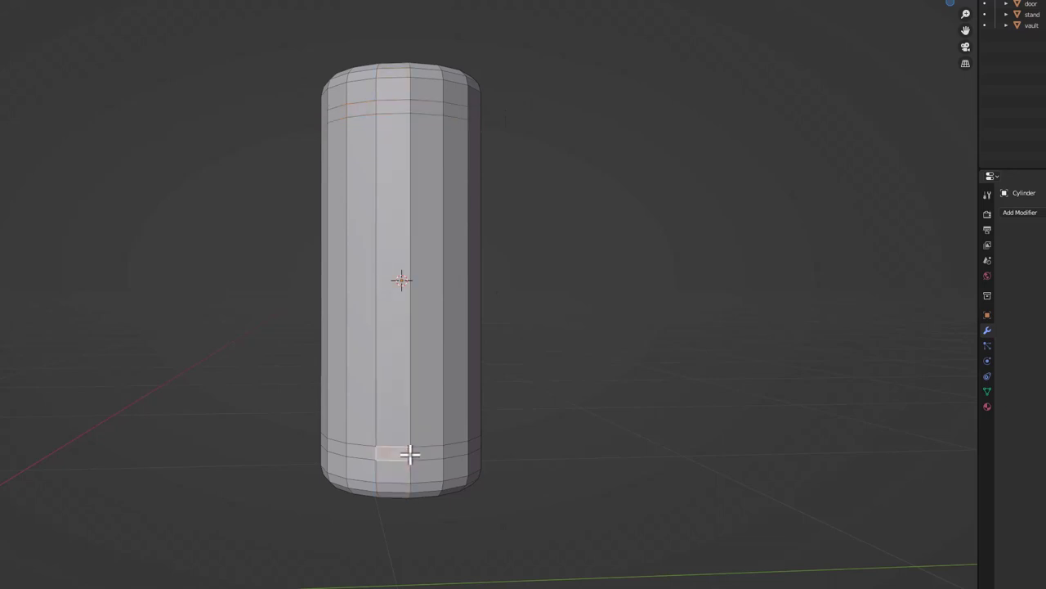
Select both narrow face bands near the cylinder's ends and extrude them inward along their normals twice to form grooves
alt+click(410, 454)
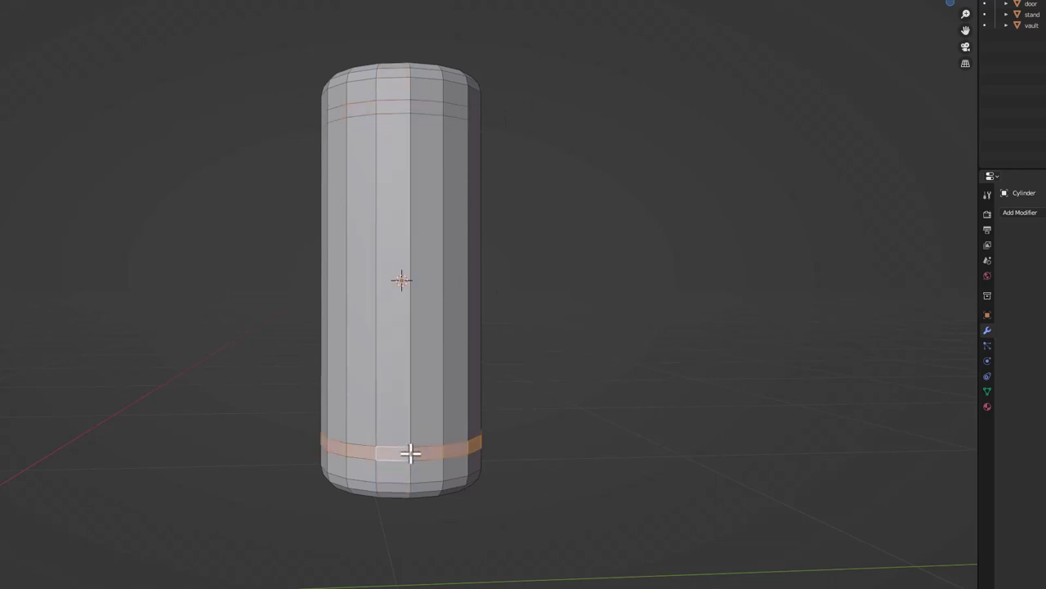
alt+shift+click(410, 104)
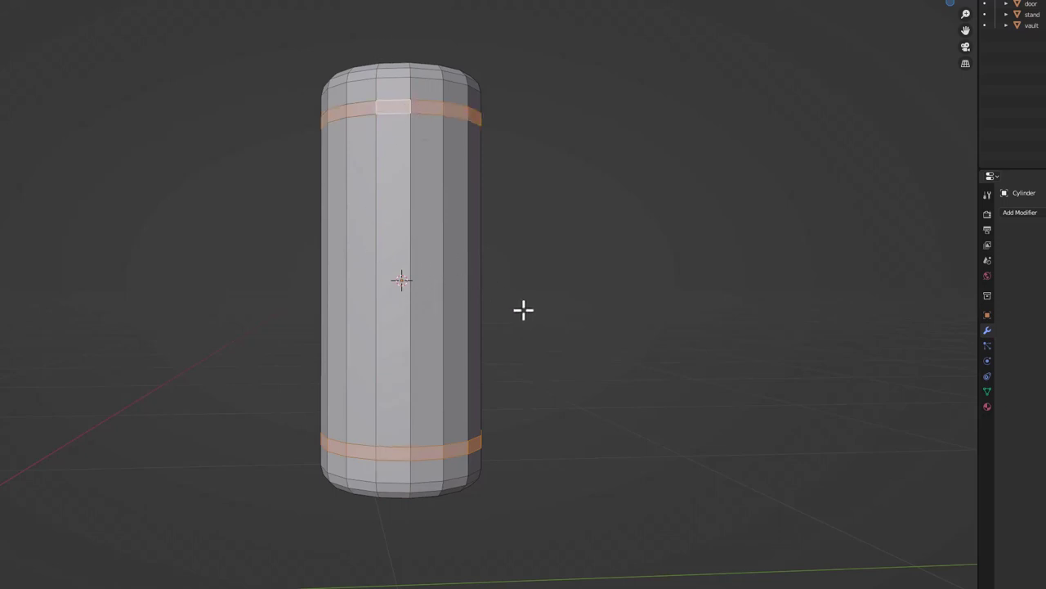
key(alt+e)
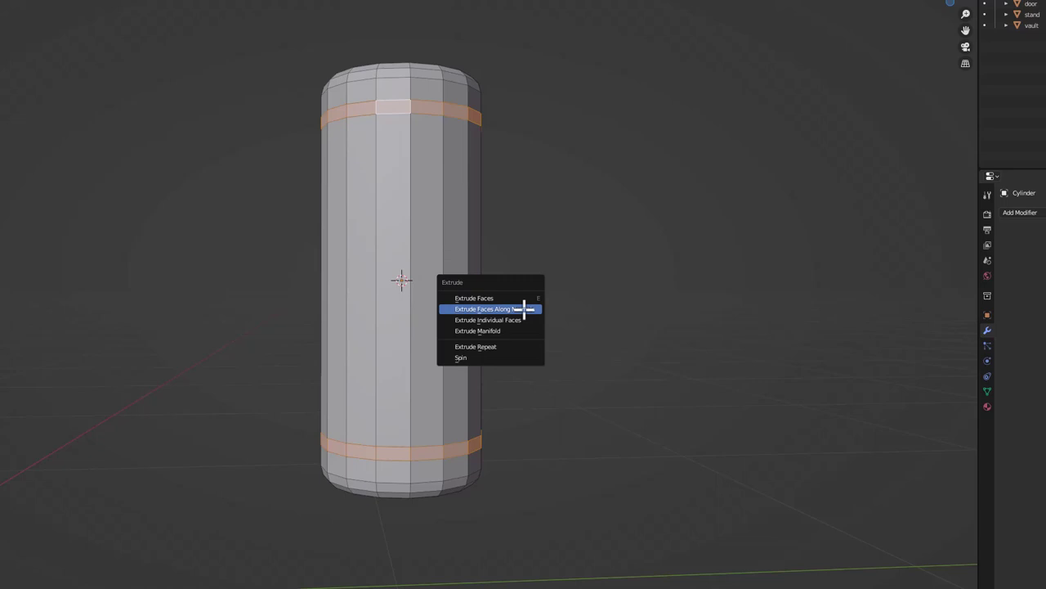
click(524, 309)
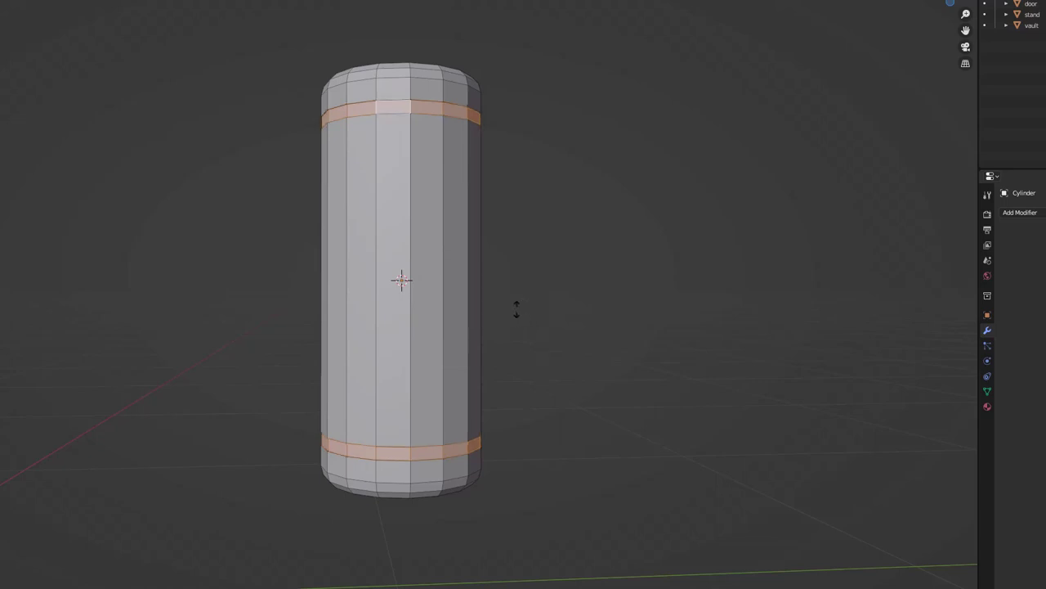
click(507, 313)
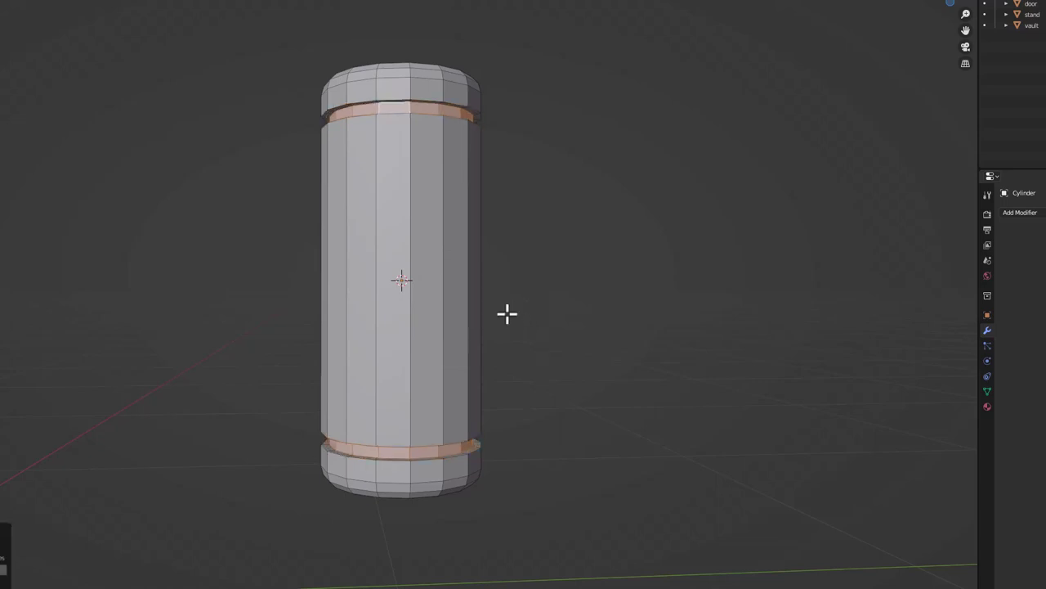
key(alt+e)
click(545, 332)
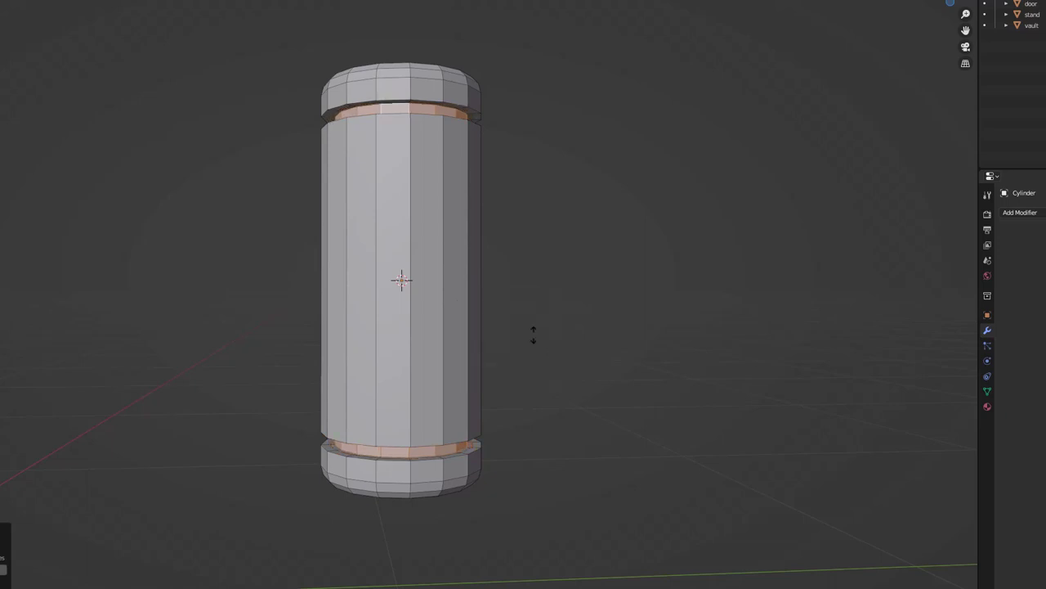
click(456, 334)
Return the grooved cylinder to object mode in the full scene and shade it smooth
key(Tab)
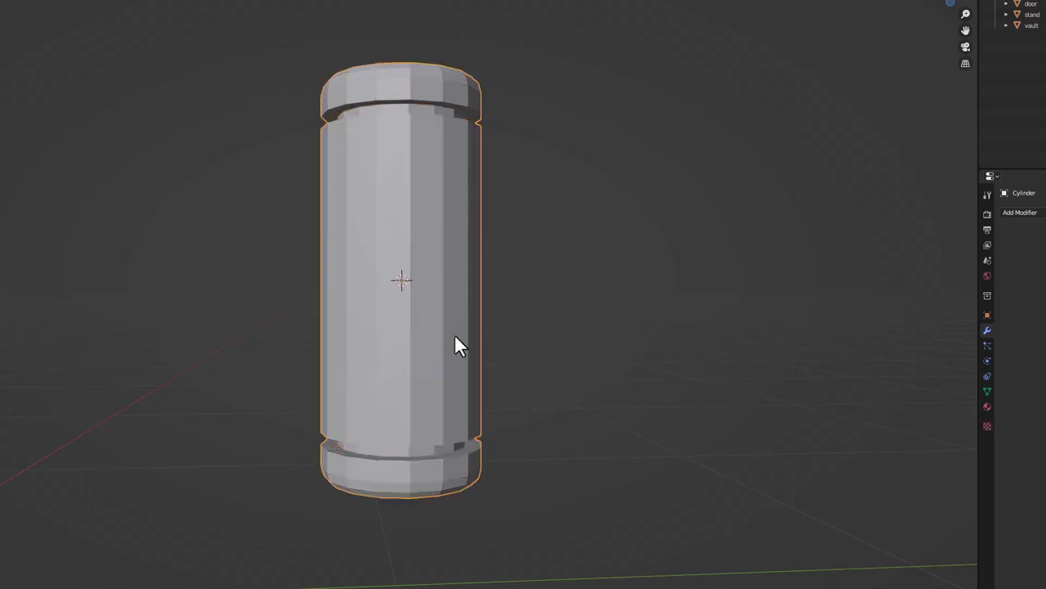
scroll(451, 336, down, 3)
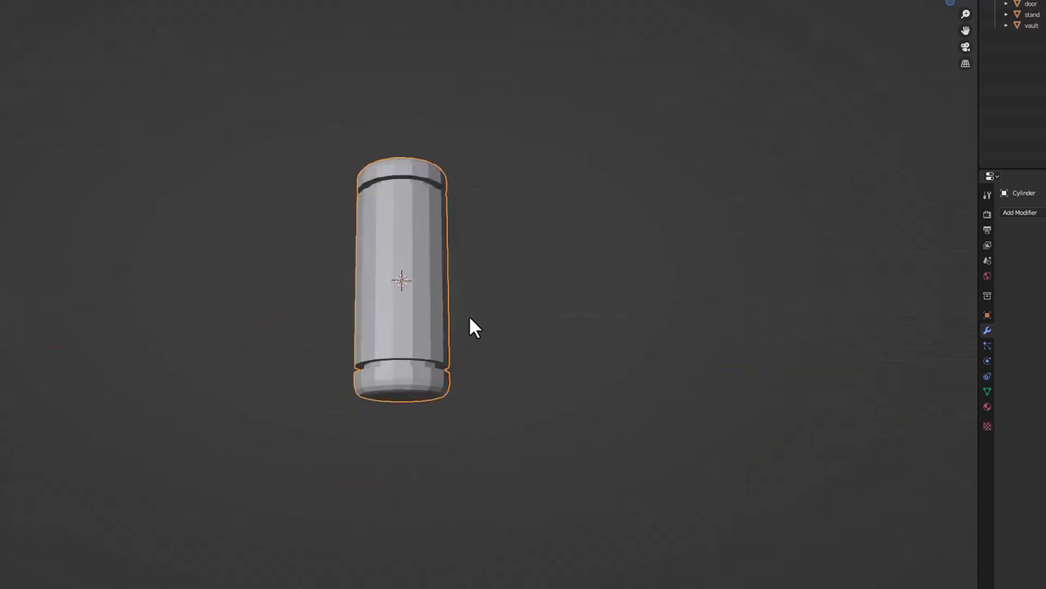
key(KP_Divide)
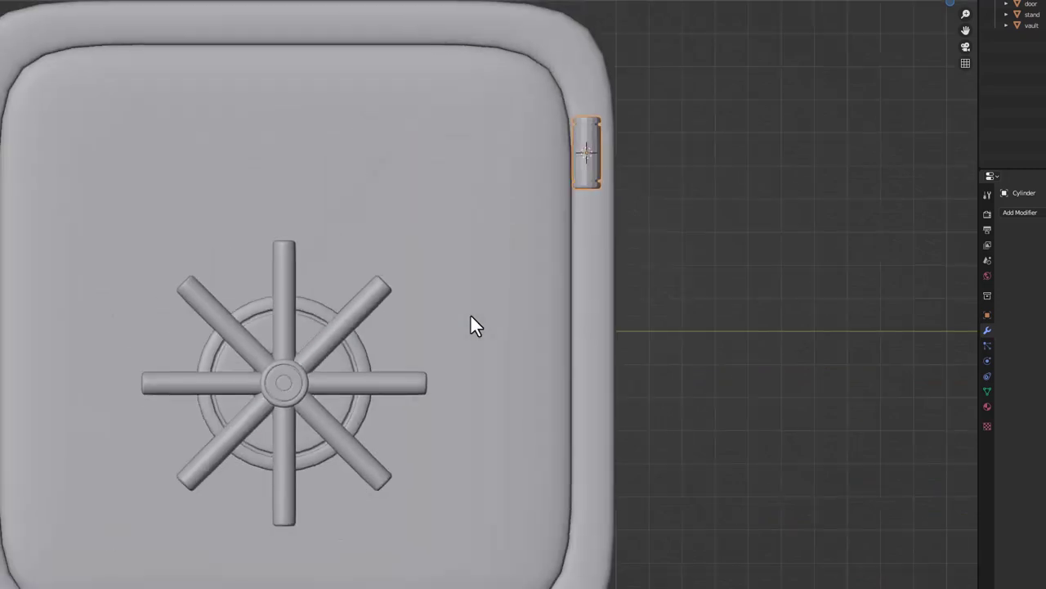
right_click(580, 132)
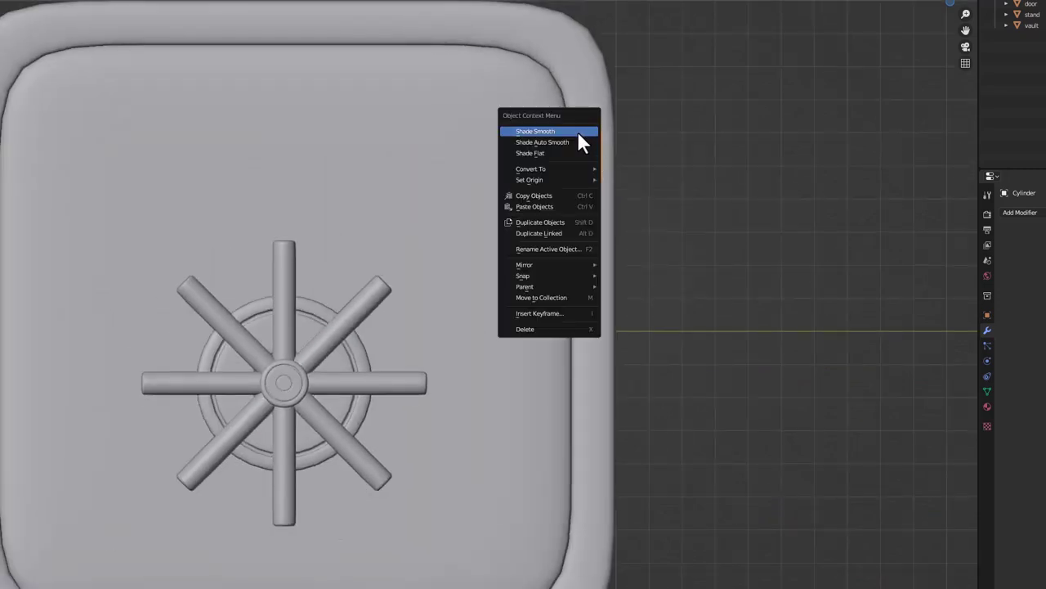
click(577, 132)
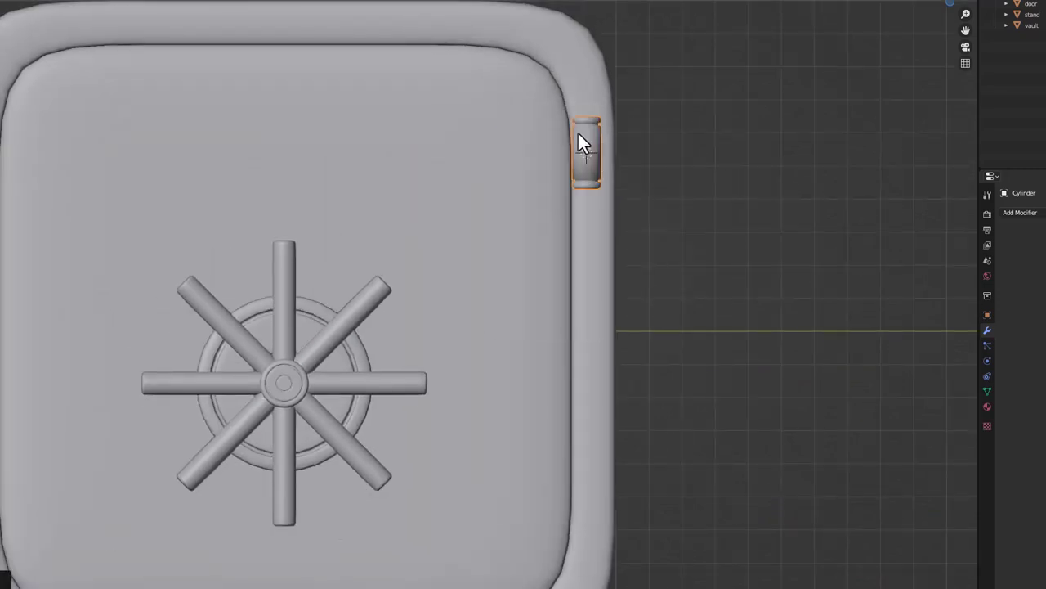
Add a Subdivision Surface modifier to the small grooved cylinder
click(1007, 215)
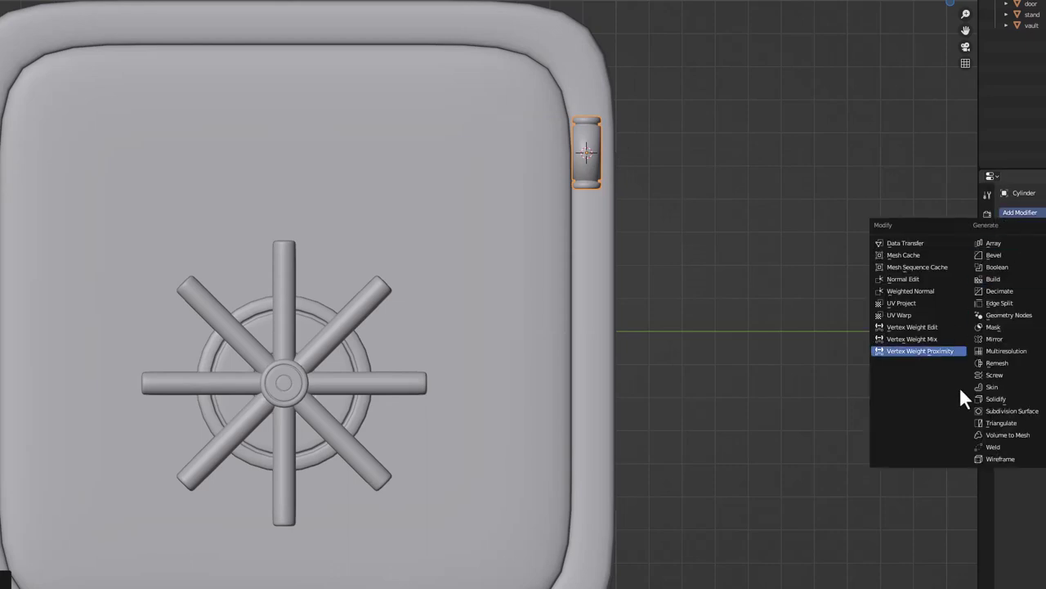
click(1003, 411)
scroll(596, 172, up, 2)
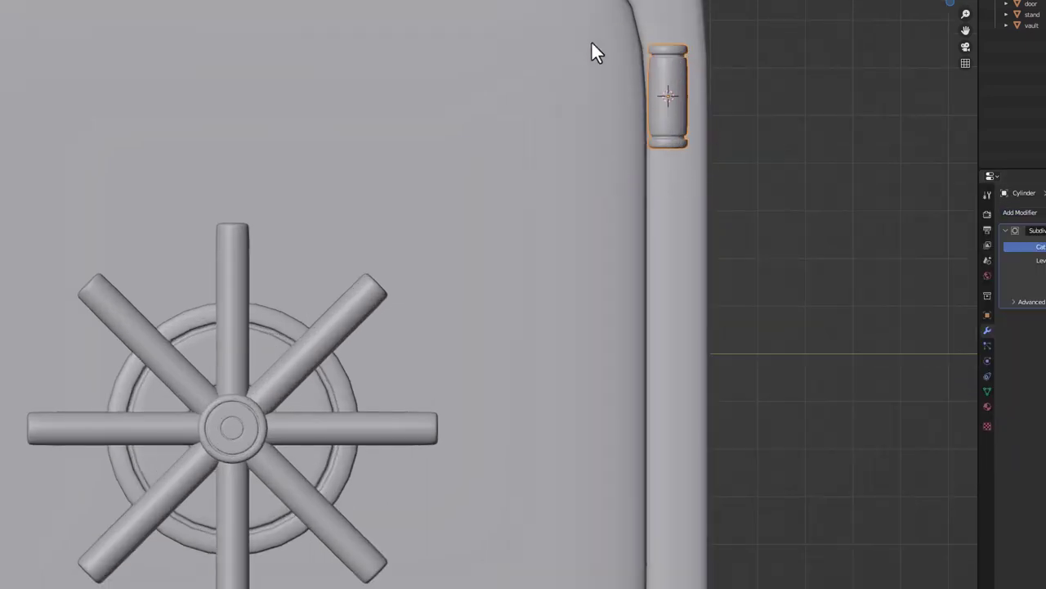
key(Tab)
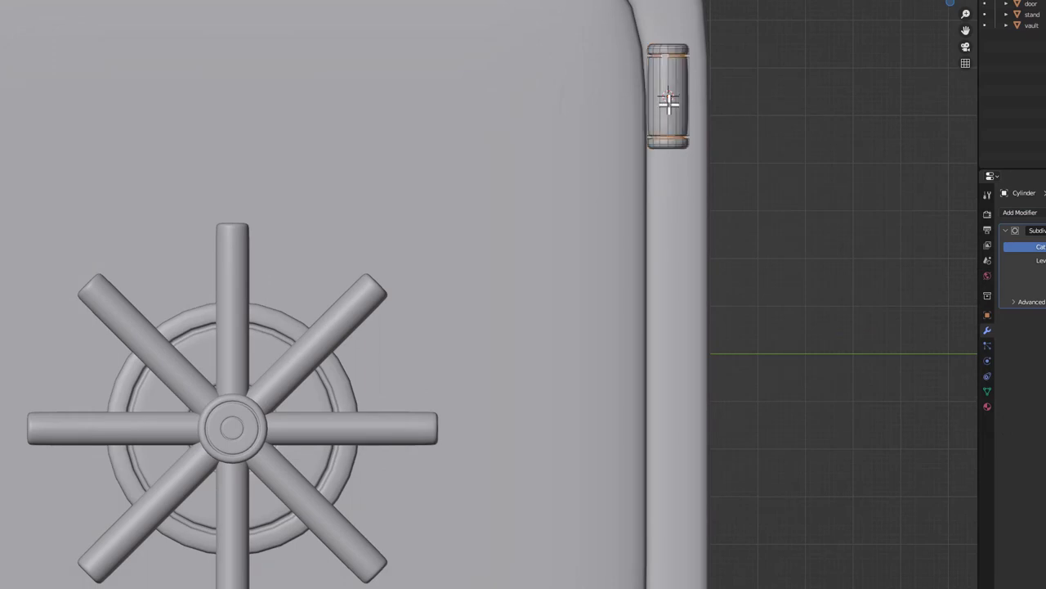
scroll(669, 103, up, 2)
click(670, 103)
key(Tab)
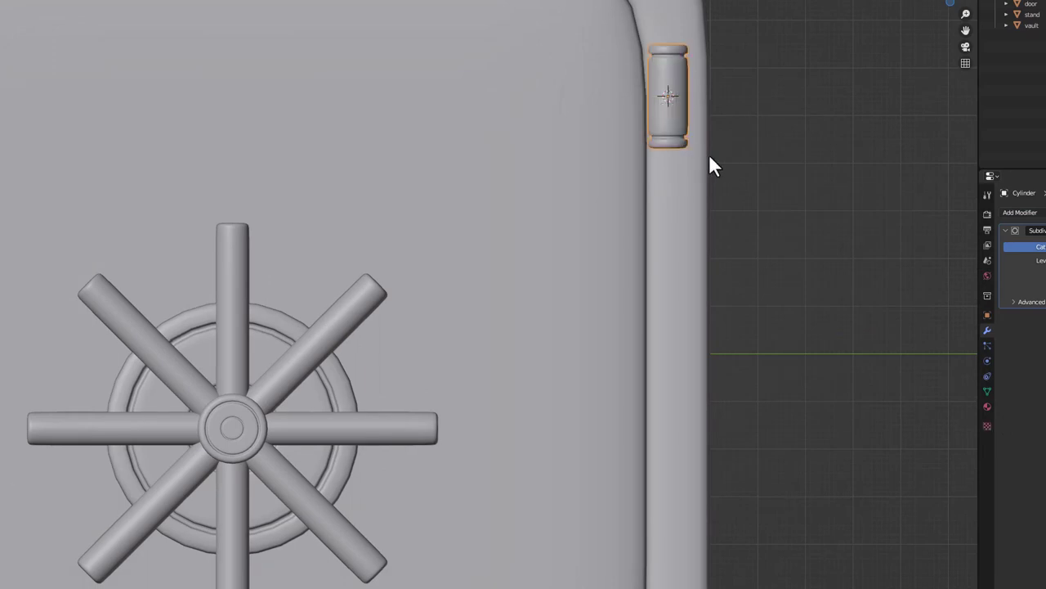
Duplicate the grooved cylinder down the Z axis to just below the original and shorten the copy along Z
scroll(669, 167, down, 3)
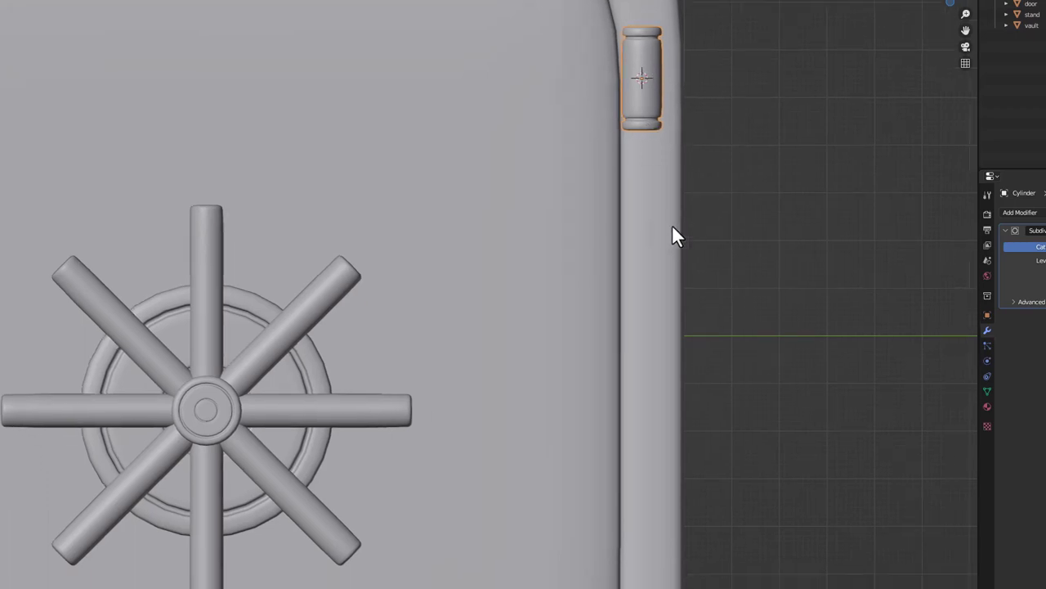
scroll(535, 229, up, 2)
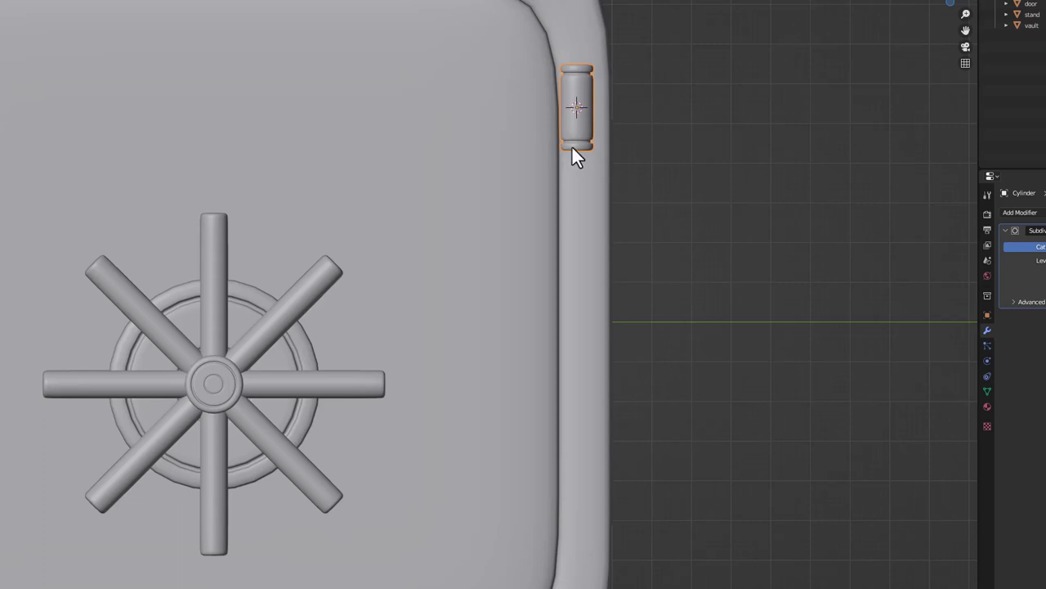
key(shift+d)
key(z)
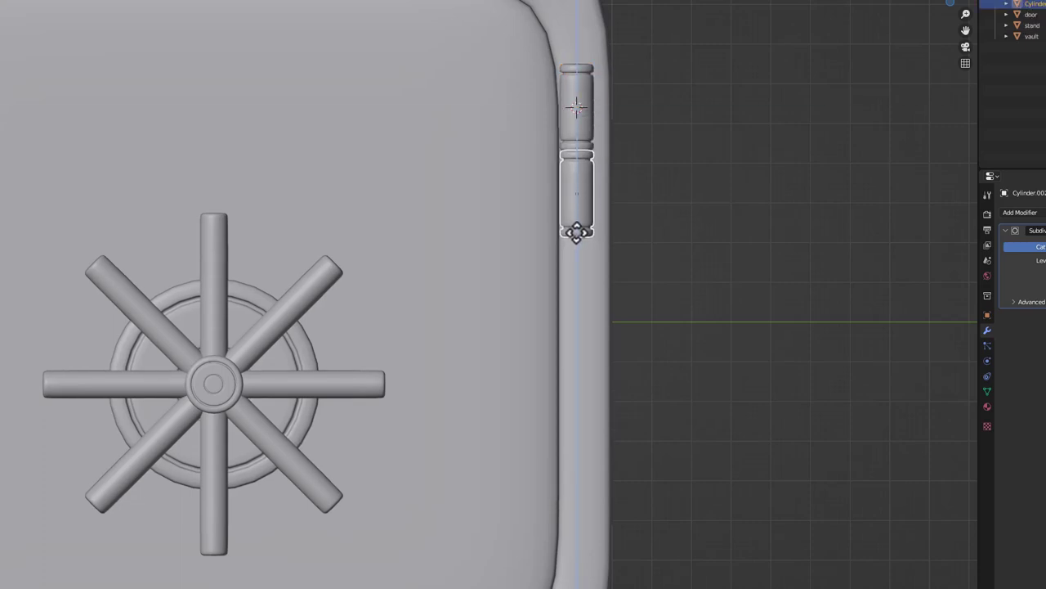
click(576, 233)
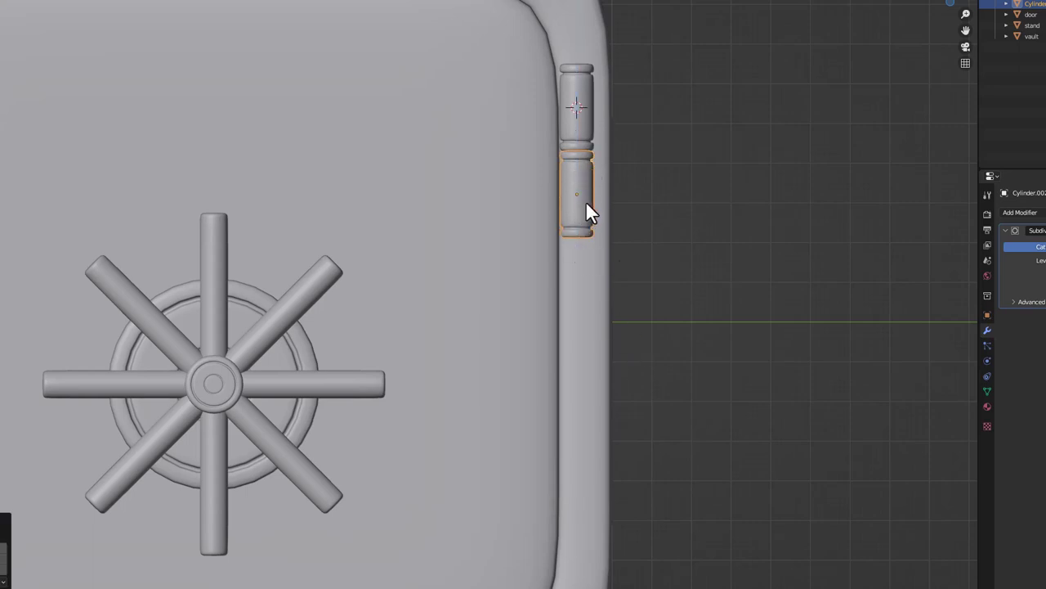
key(s)
key(z)
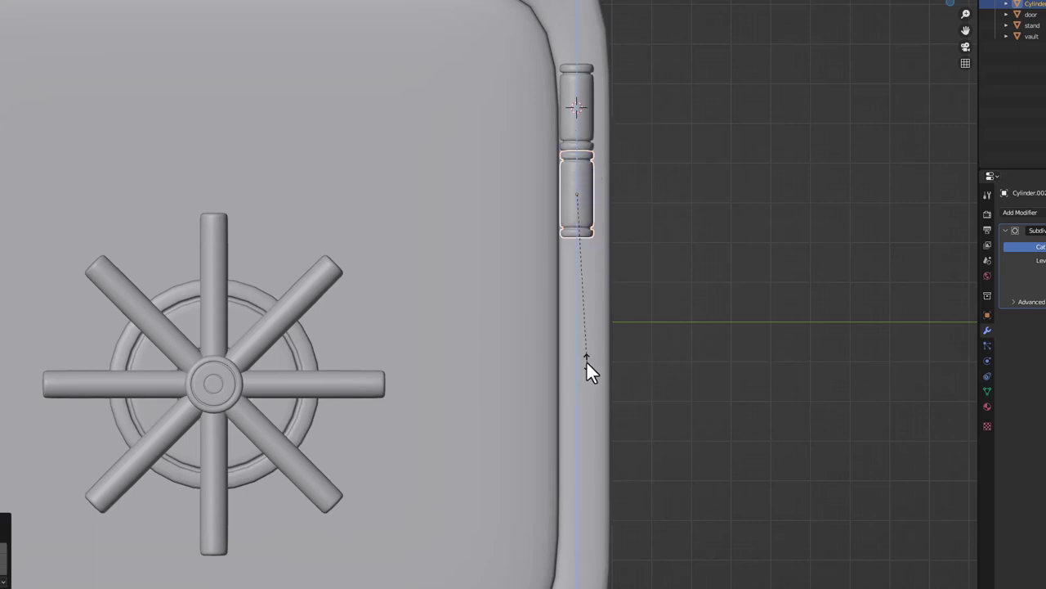
click(585, 208)
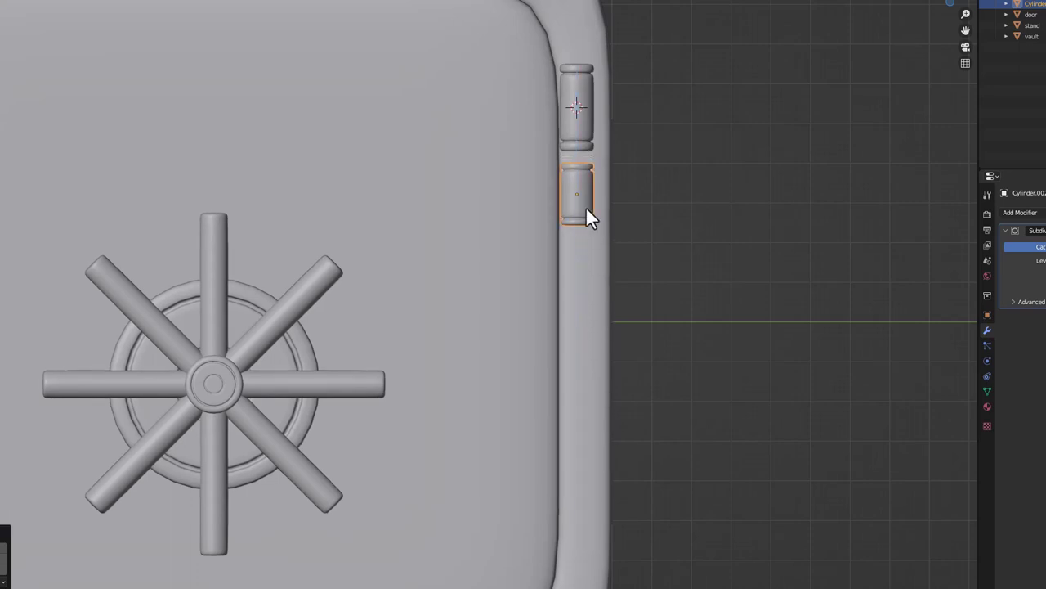
Move the shortened copy up along the Z axis until it meets the underside of the first cylinder
key(g)
key(z)
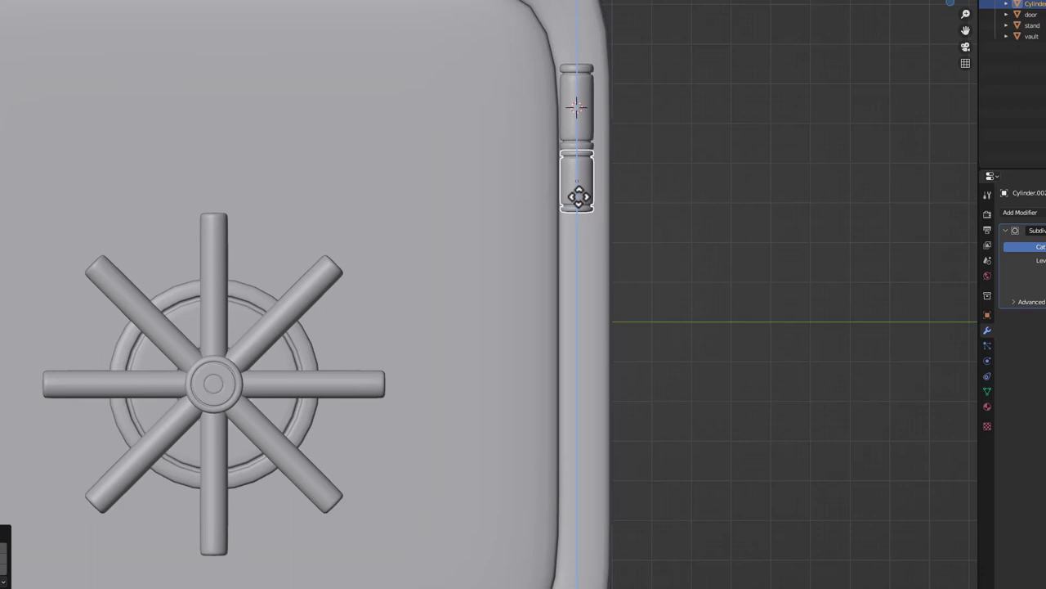
click(777, 207)
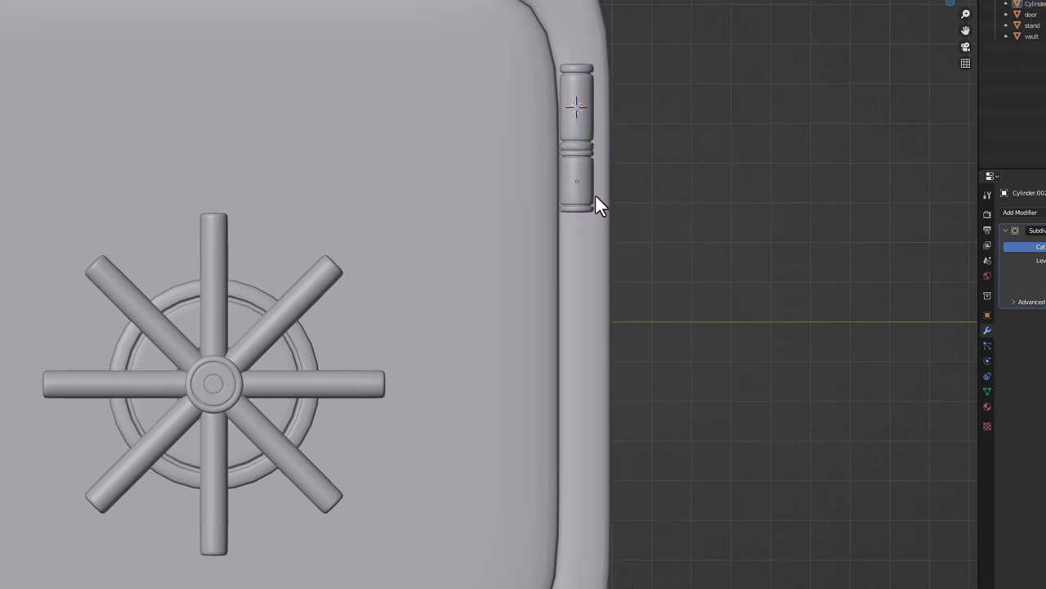
click(579, 195)
key(g)
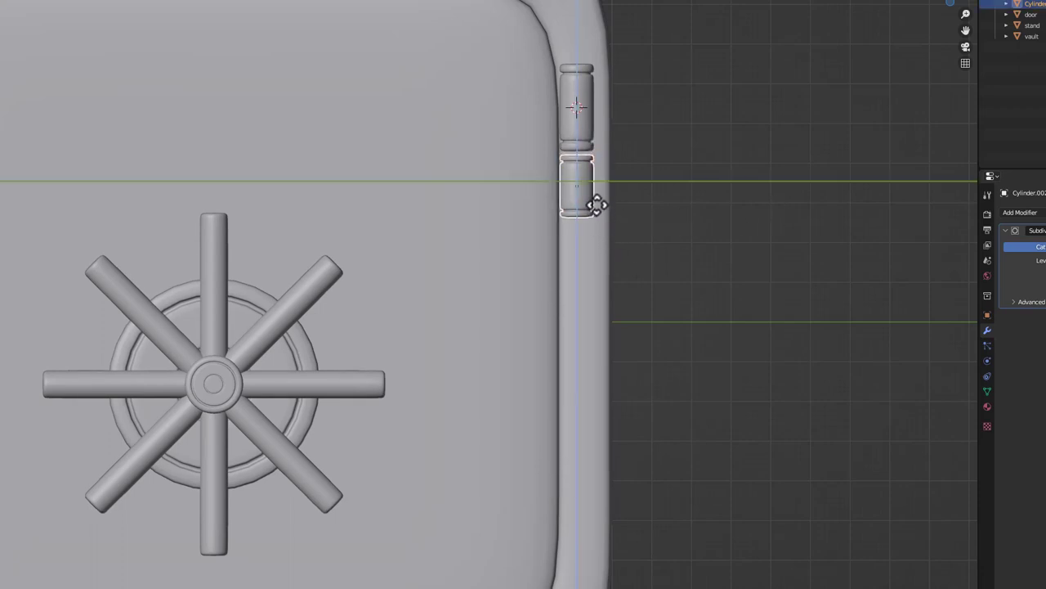
key(z)
click(598, 202)
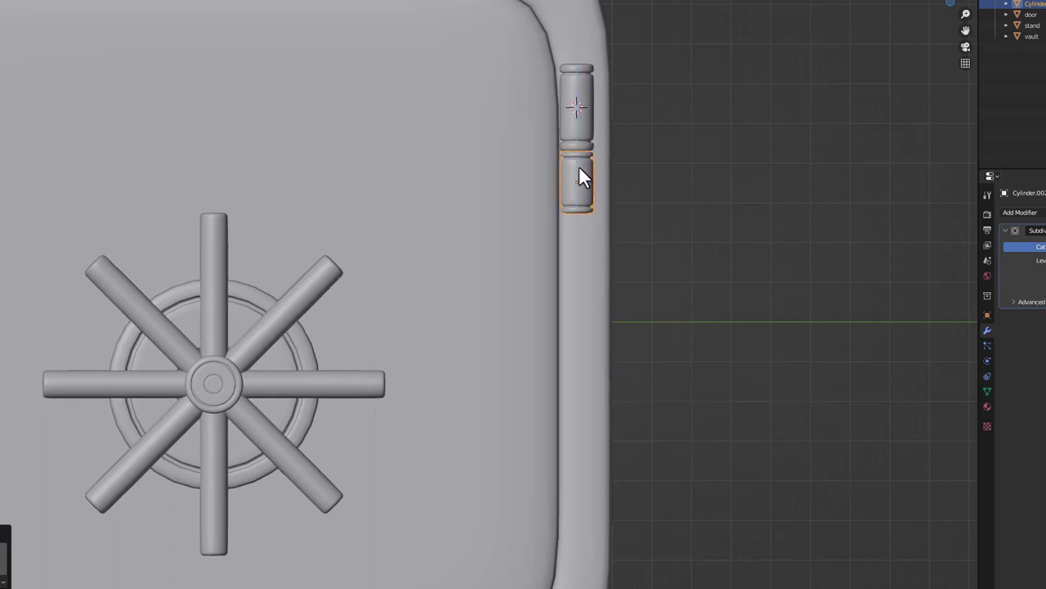
Select both hinge cylinders and duplicate them down the Z axis to the lower part of the door frame's side
shift+click(587, 137)
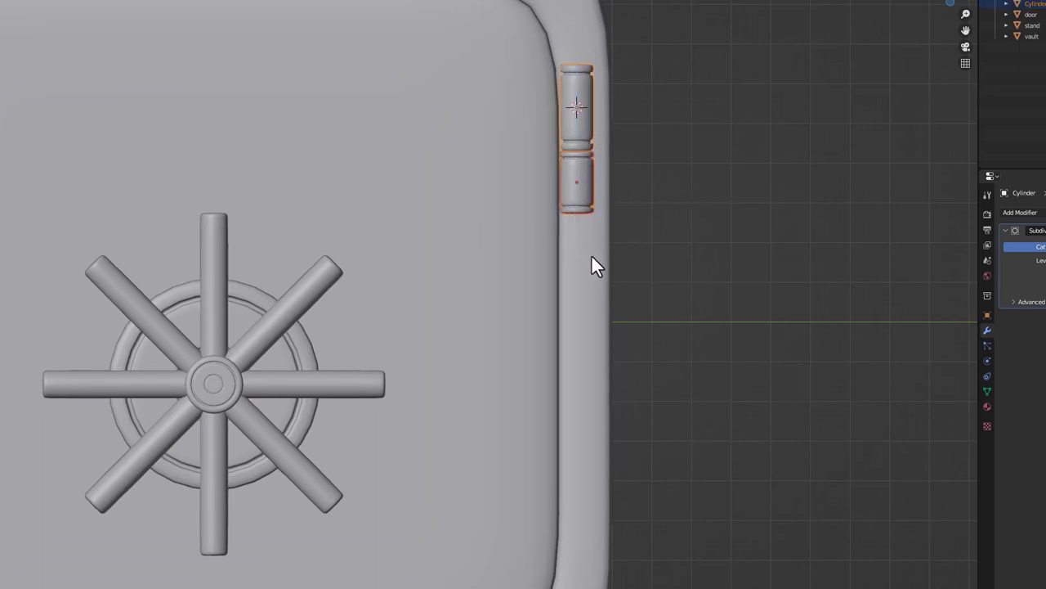
key(shift+d)
key(z)
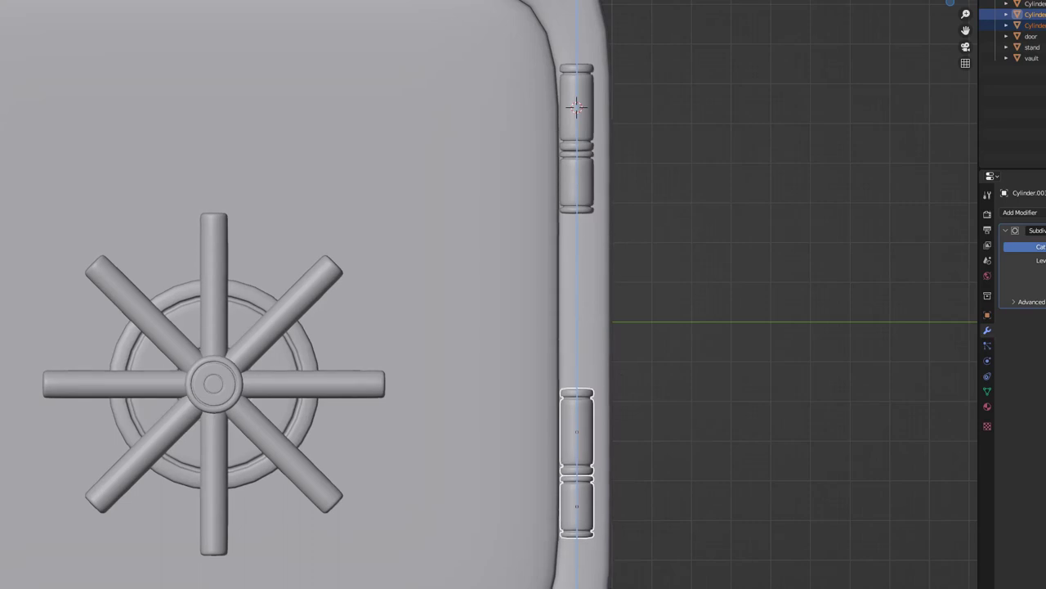
key(Return)
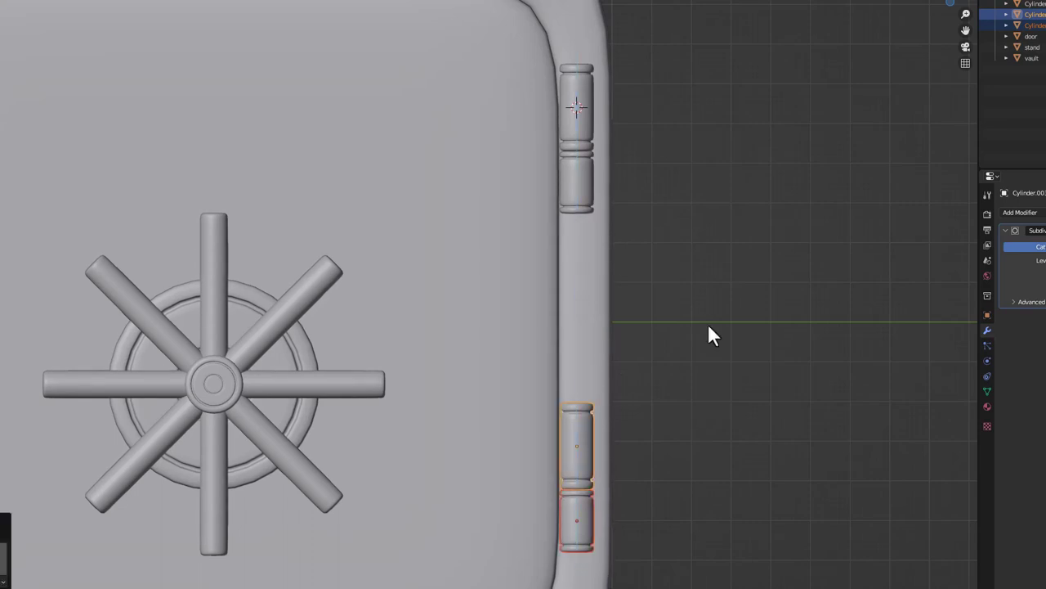
scroll(603, 495, down, 3)
scroll(580, 439, up, 3)
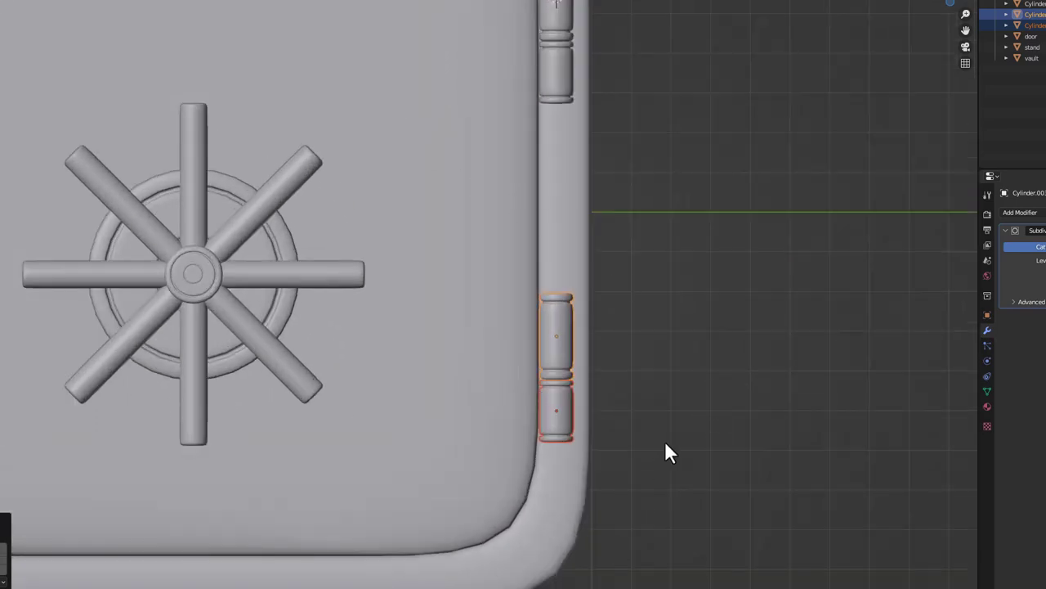
Rotate the lower pair of hinge cylinders 180° so the shorter cylinder sits on top, and deselect them
key(r)
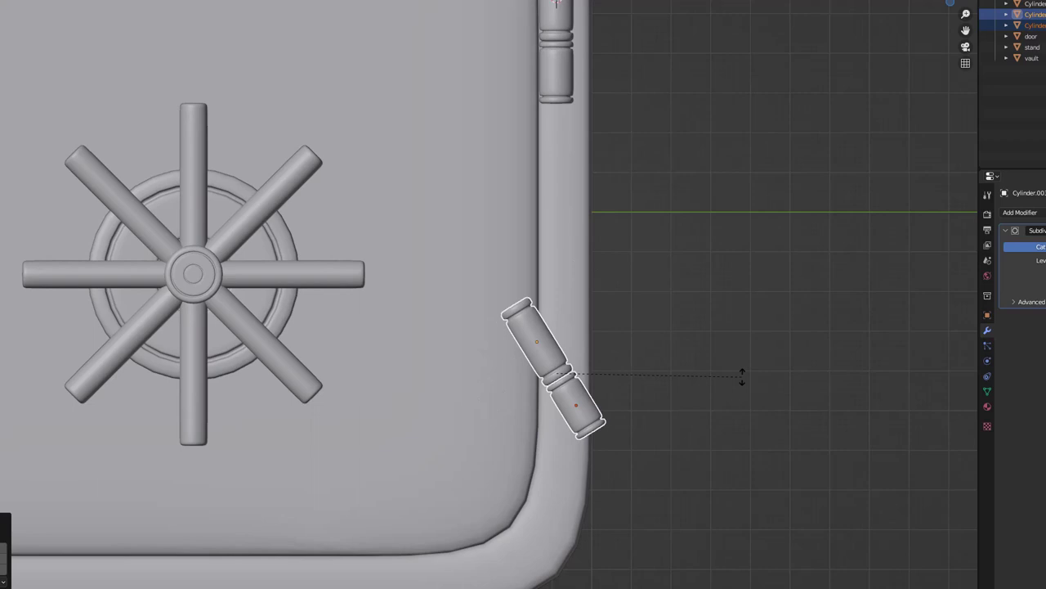
key(0)
key(1)
key(8)
key(0)
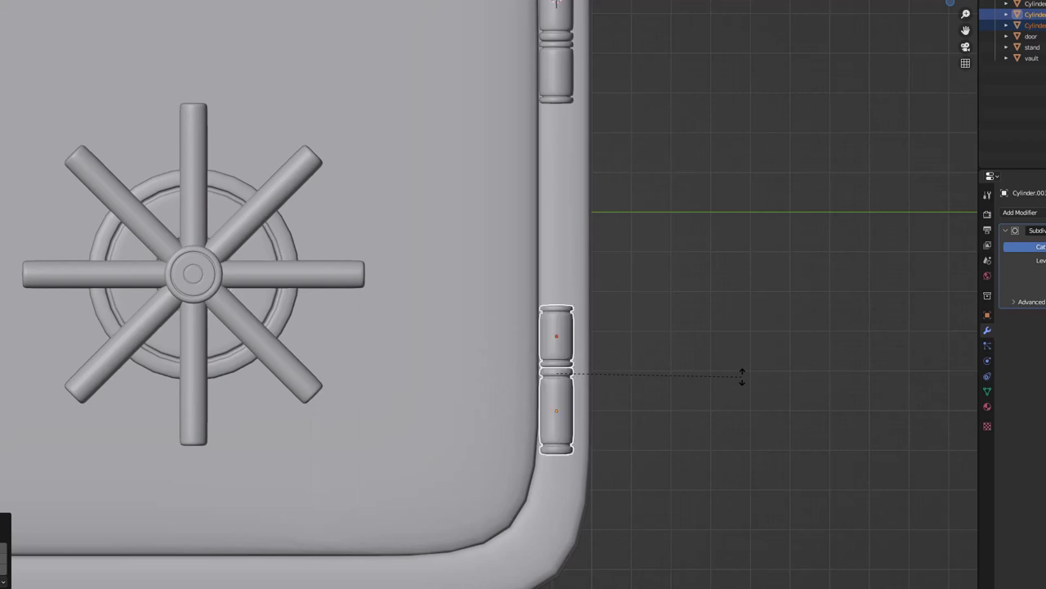
key(Return)
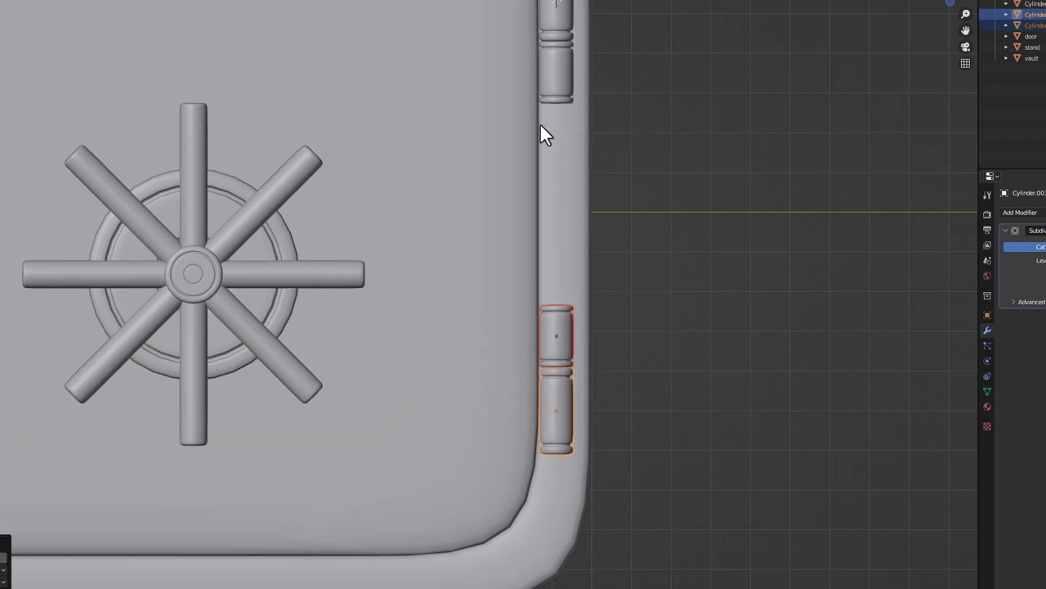
click(728, 376)
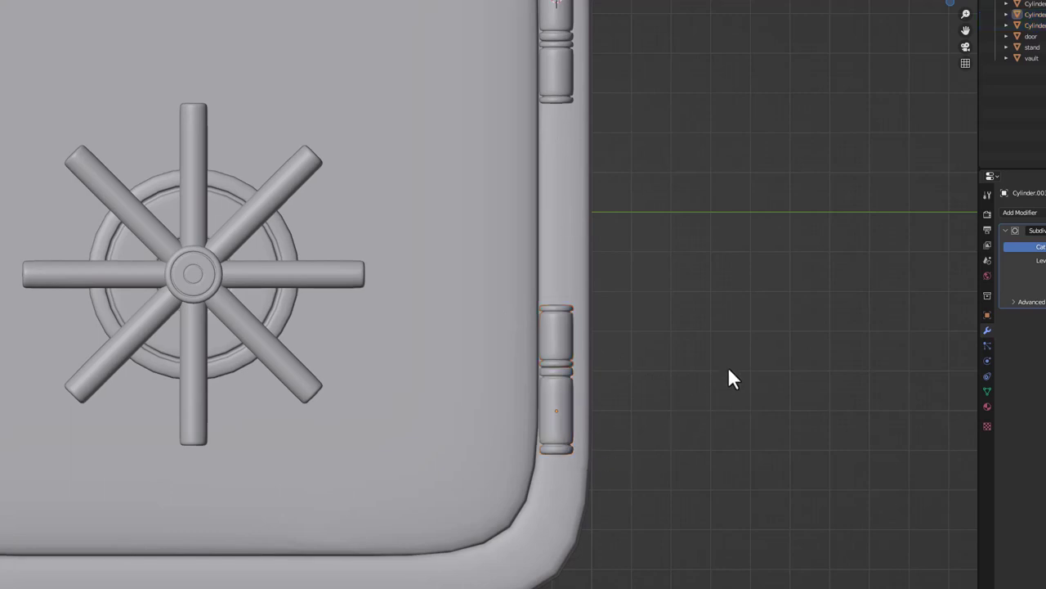
Add a cylinder at the 3D cursor near the door's upper corner and rotate it about the Y axis so its round face points outward
scroll(442, 379, down, 4)
scroll(322, 264, up, 3)
shift+middle_drag(570, 409, 686, 436)
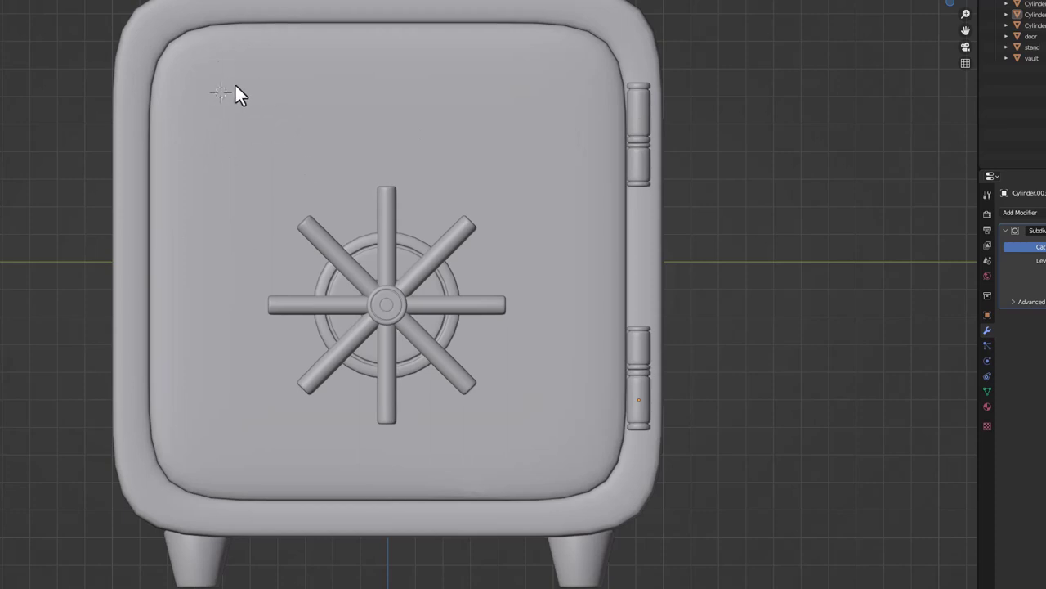
key(shift+a)
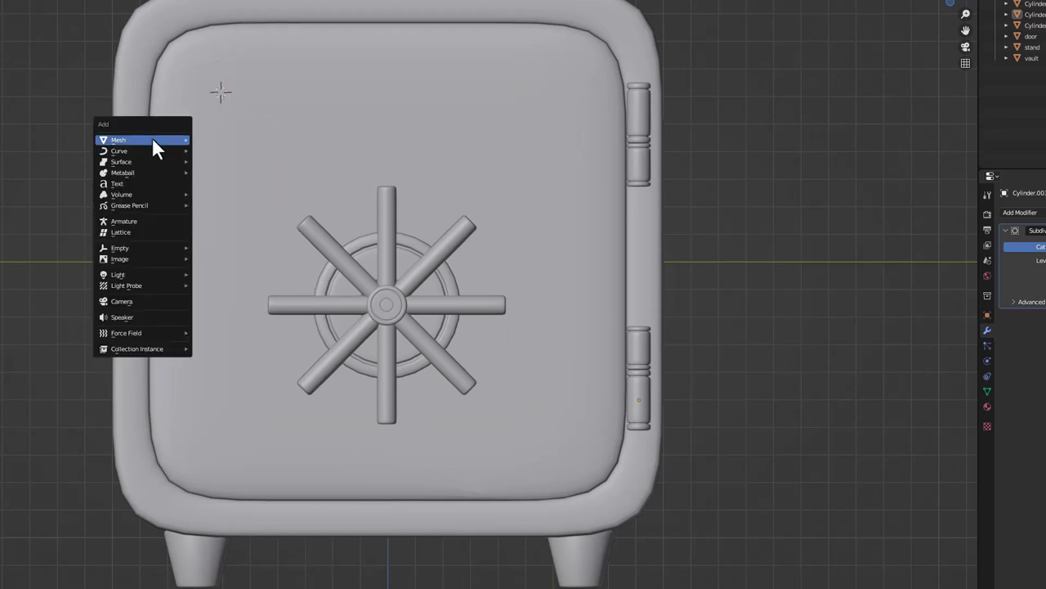
mouse_move(152, 139)
click(217, 194)
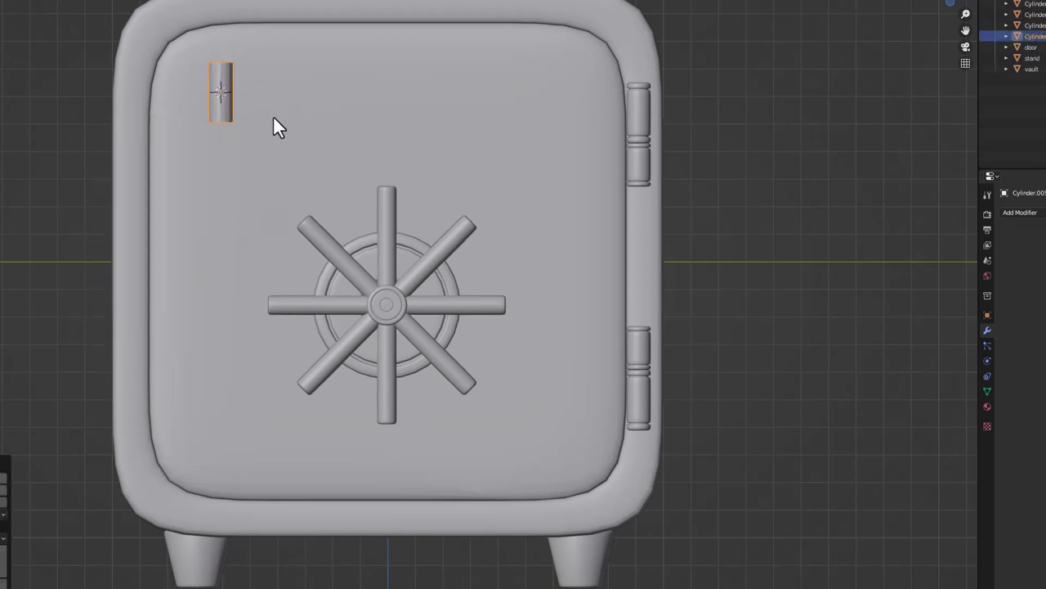
middle_drag(389, 176, 296, 217)
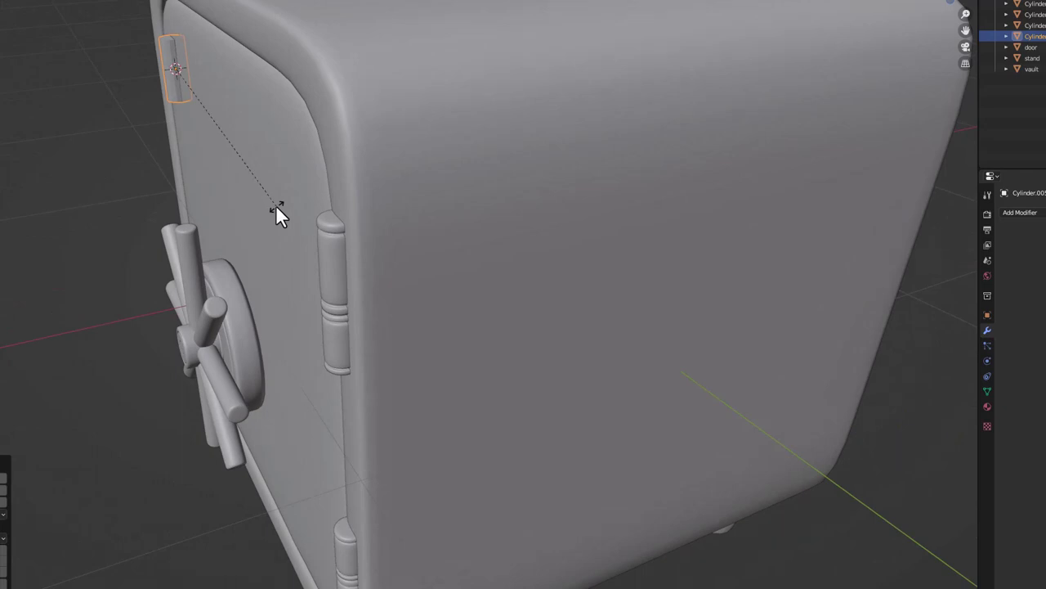
key(s)
key(y)
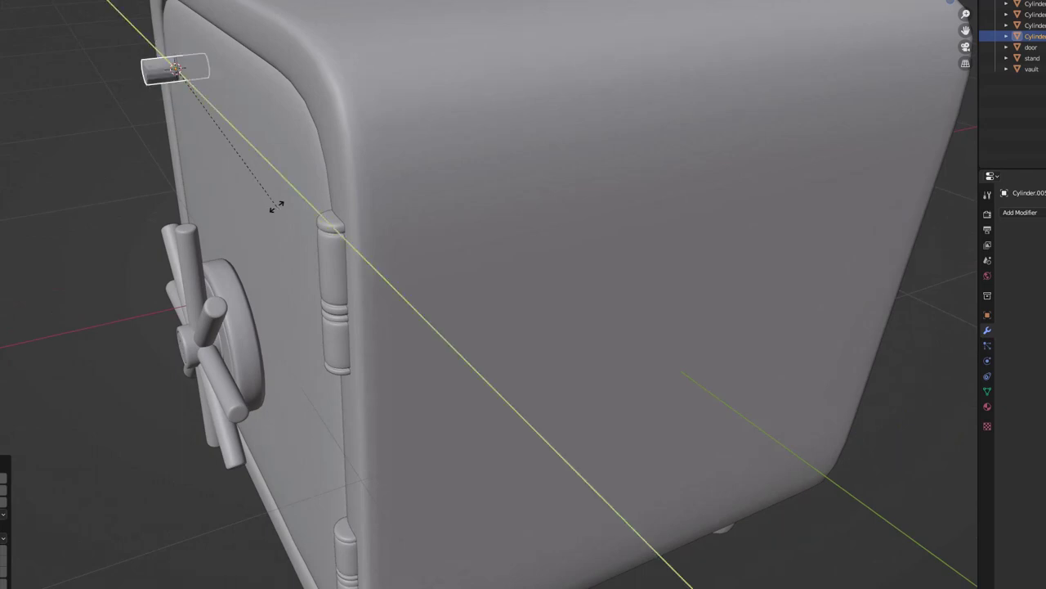
click(270, 205)
Scale the new cylinder up and flatten it along the X axis into a thick disc
key(KP_1)
key(s)
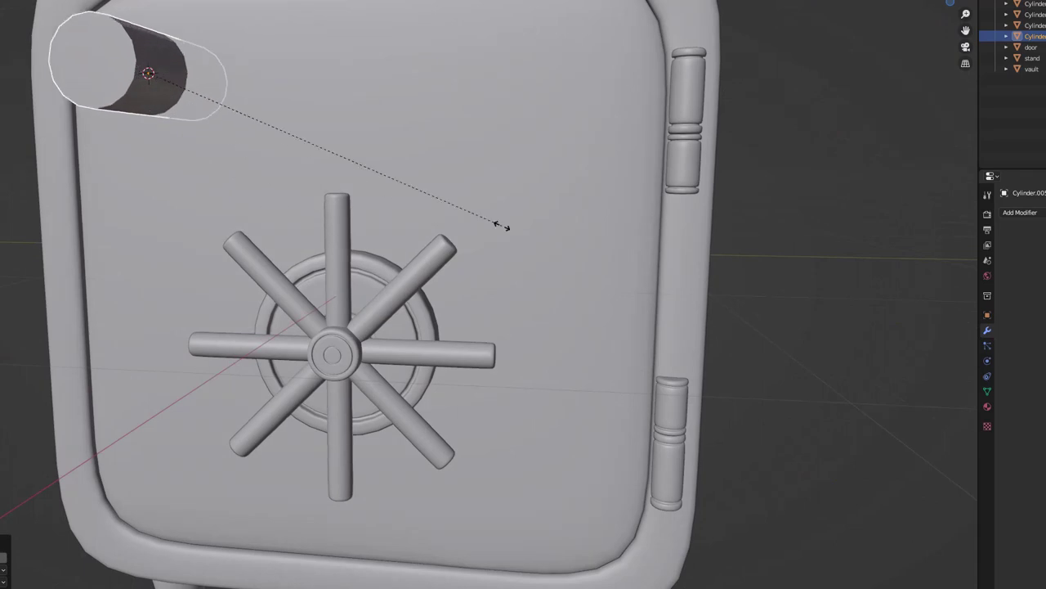
click(572, 233)
middle_drag(598, 236, 121, 210)
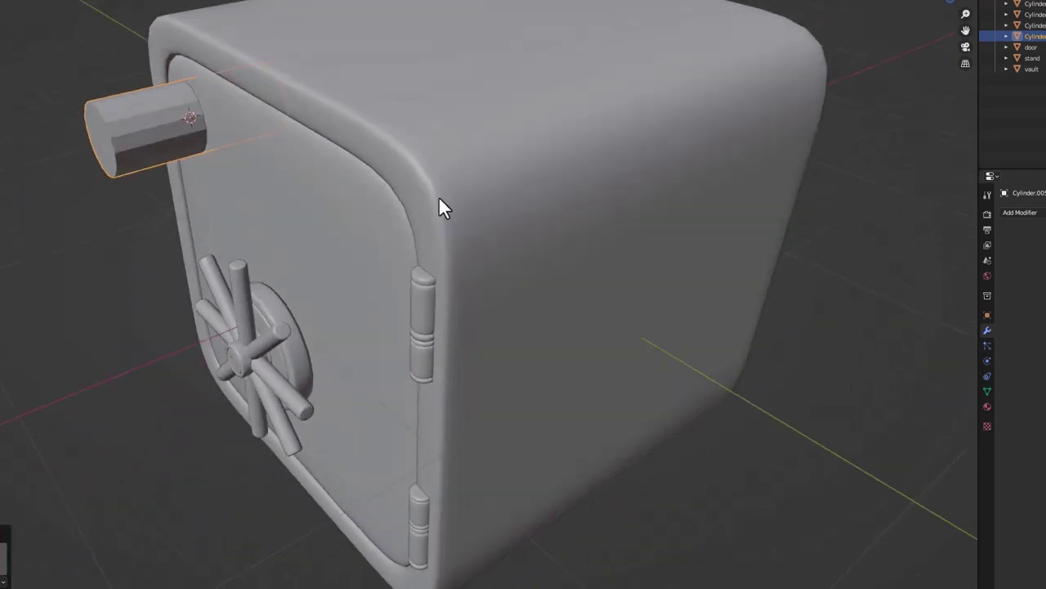
key(s)
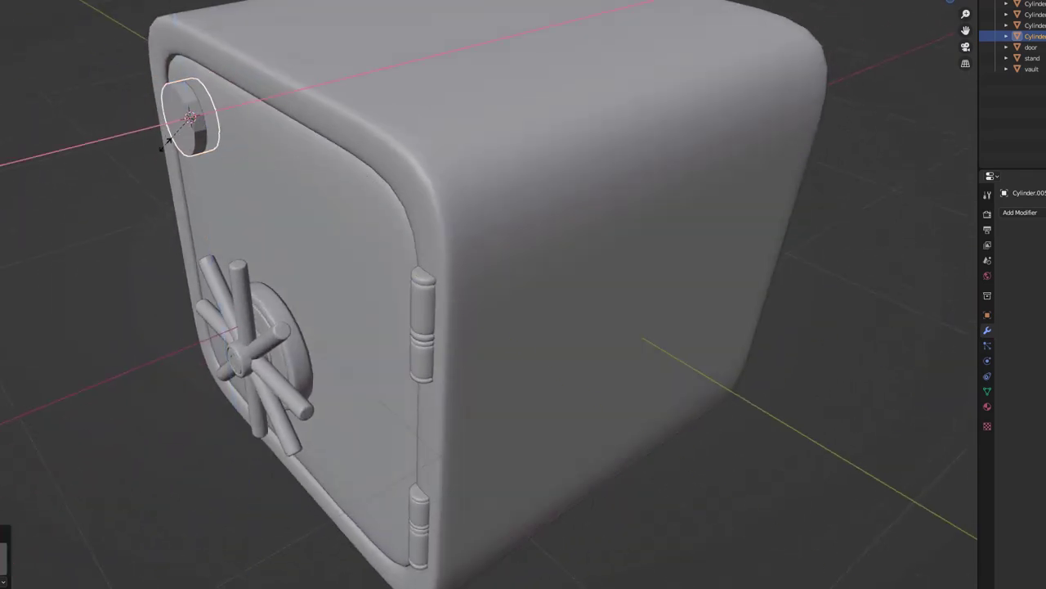
click(178, 131)
Move the disc slightly outward along the X axis from the door's surface
middle_drag(178, 131, 245, 115)
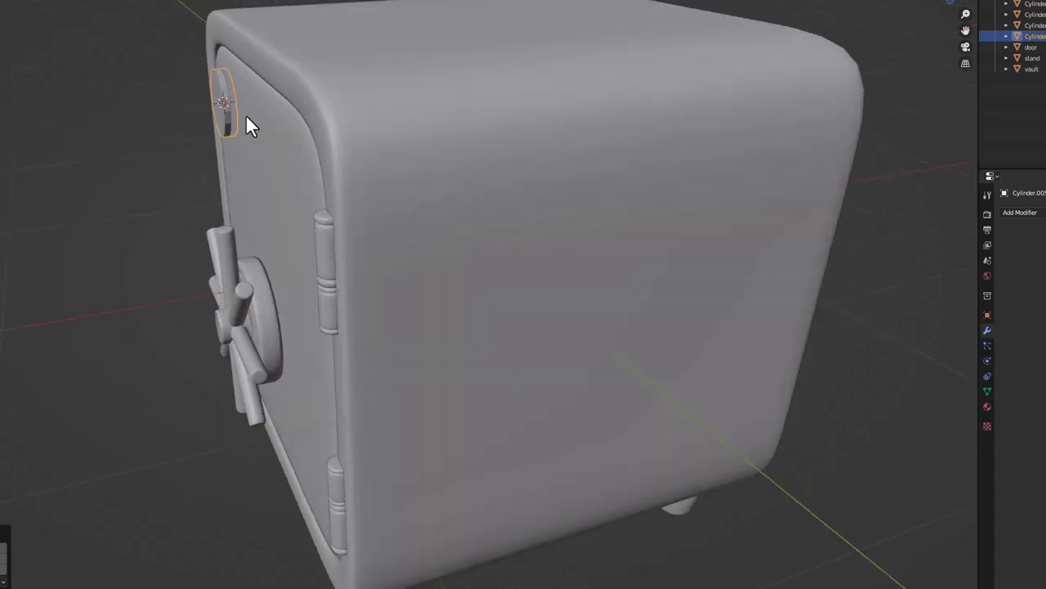
key(g)
key(x)
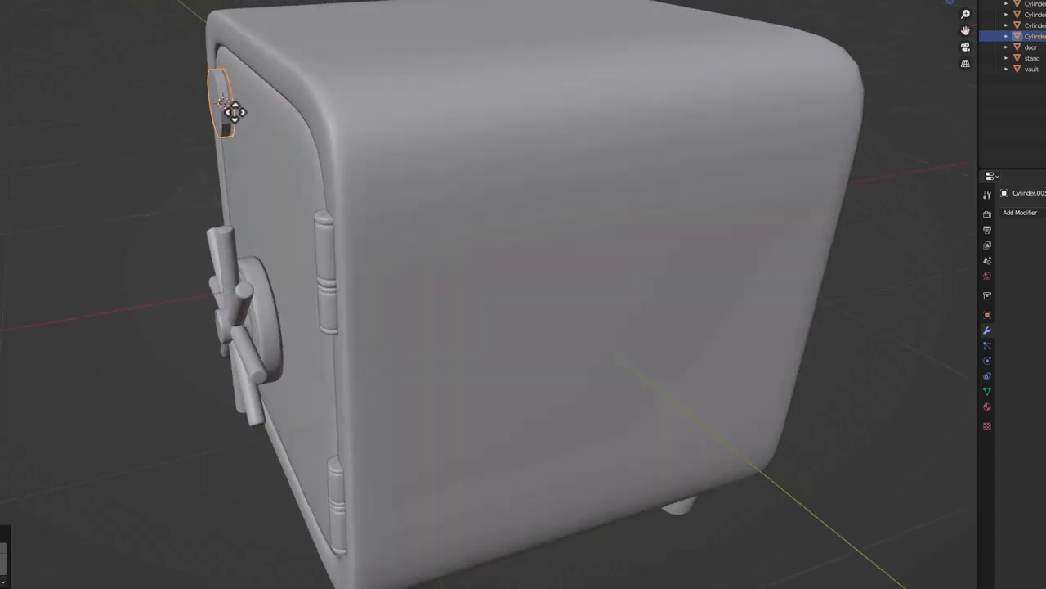
click(234, 112)
Isolate the disc in local view and enter Edit Mode
key(KP_1)
scroll(167, 158, up, 2)
middle_drag(167, 158, 219, 155)
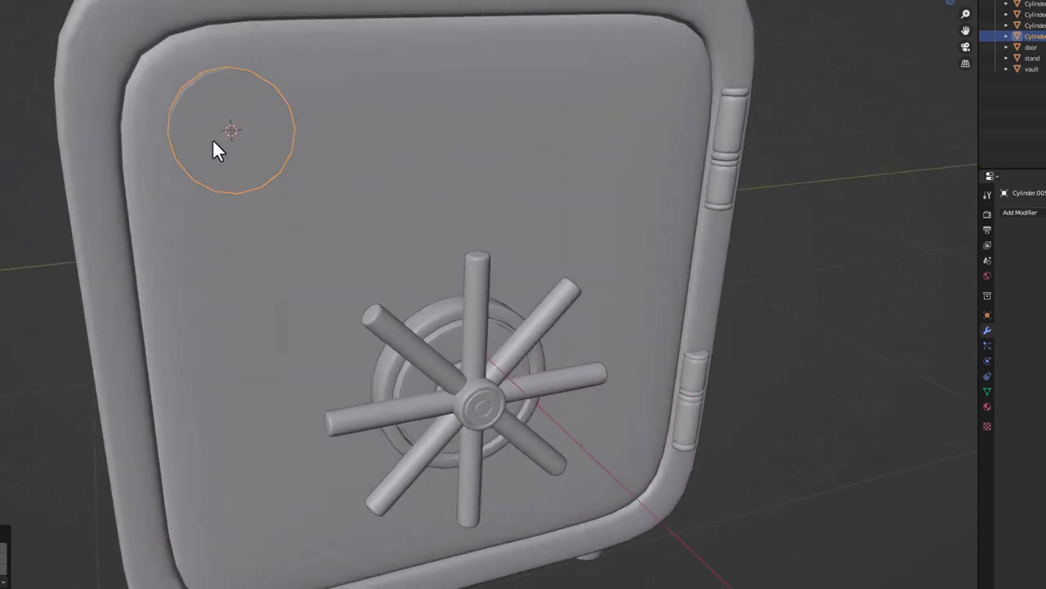
key(KP_Divide)
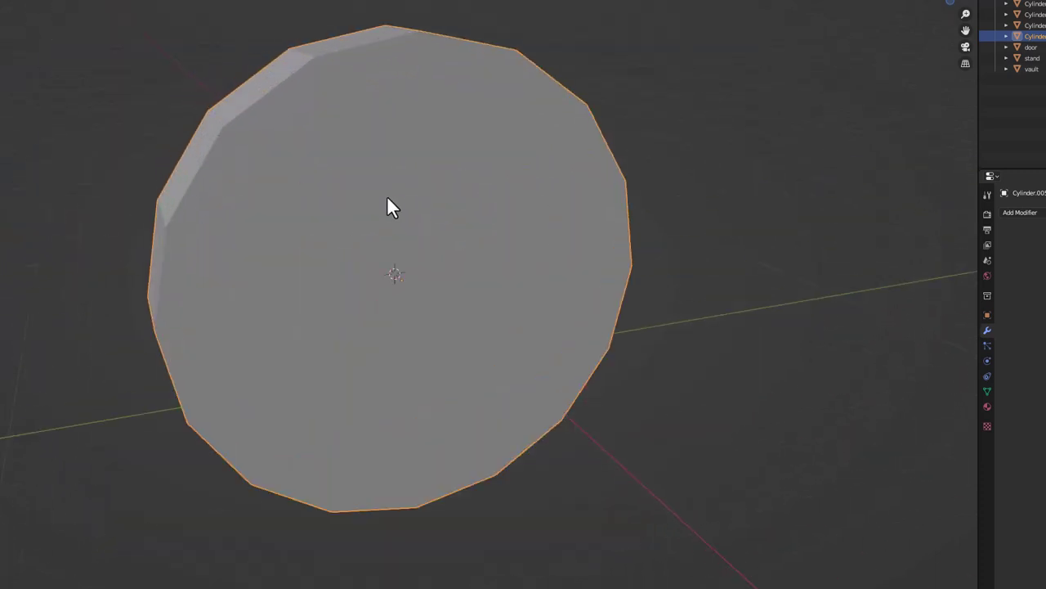
scroll(343, 172, down, 2)
key(KP_1)
key(Tab)
Select only the disc's front face and inset it to leave a narrow rim
middle_drag(422, 224, 329, 266)
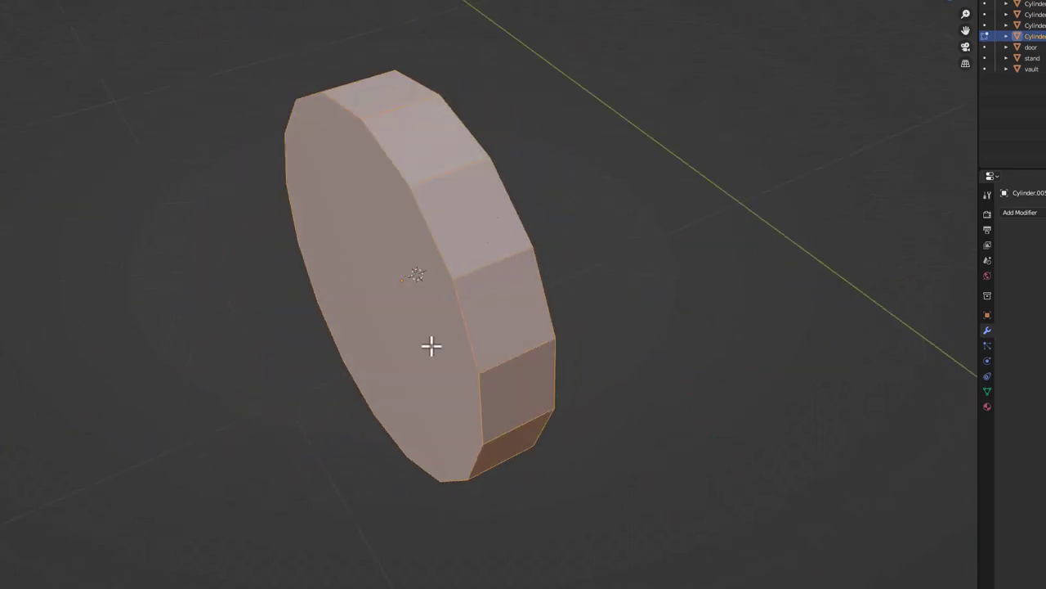
middle_drag(430, 346, 523, 308)
key(alt+a)
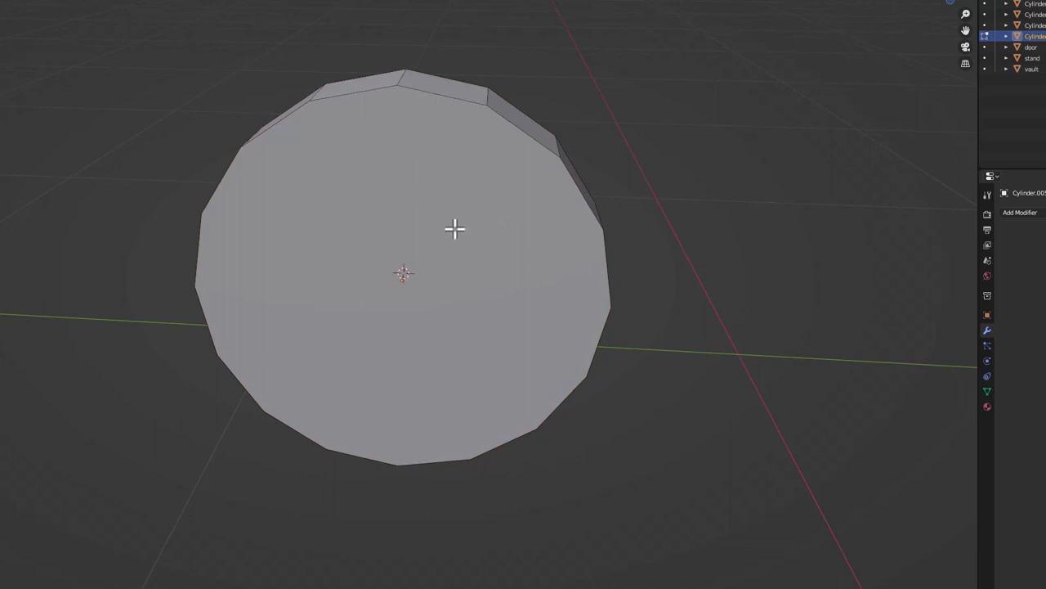
click(413, 254)
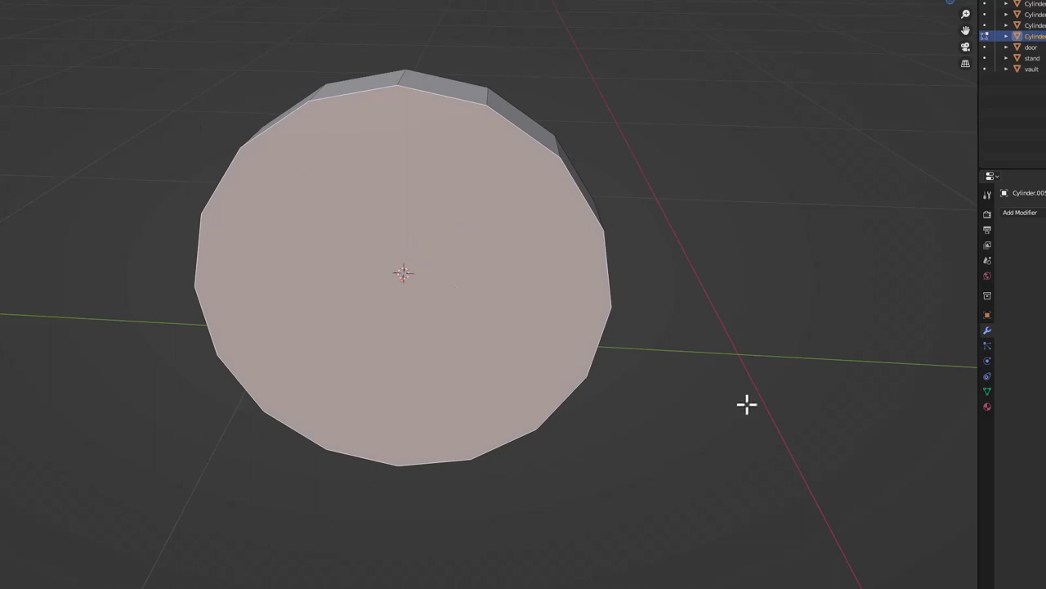
key(i)
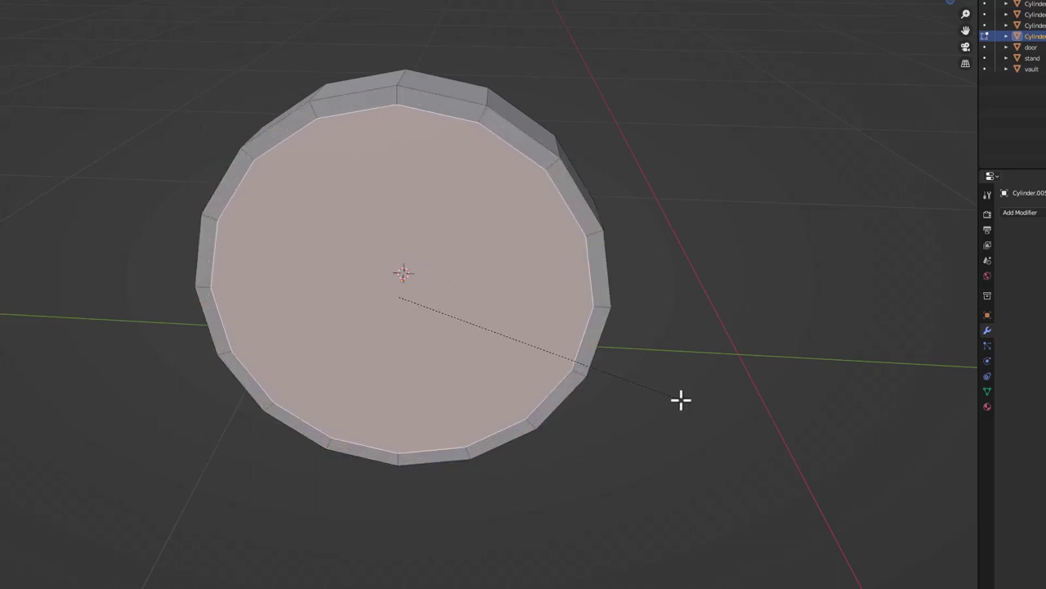
click(512, 364)
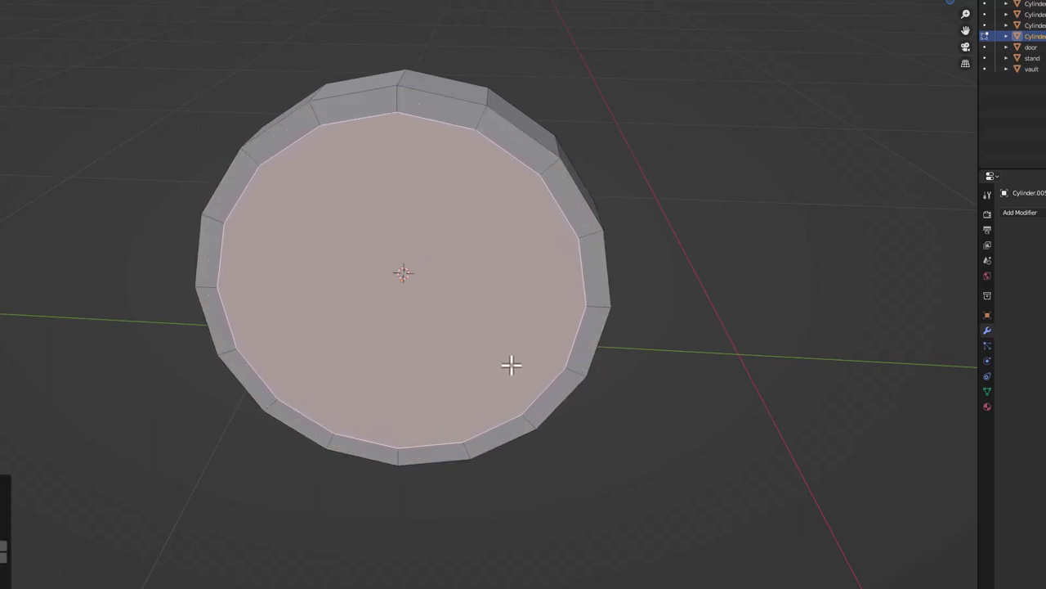
Extrude the inset face outward and scale it down to taper the body into a truncated cone
middle_drag(512, 365, 426, 365)
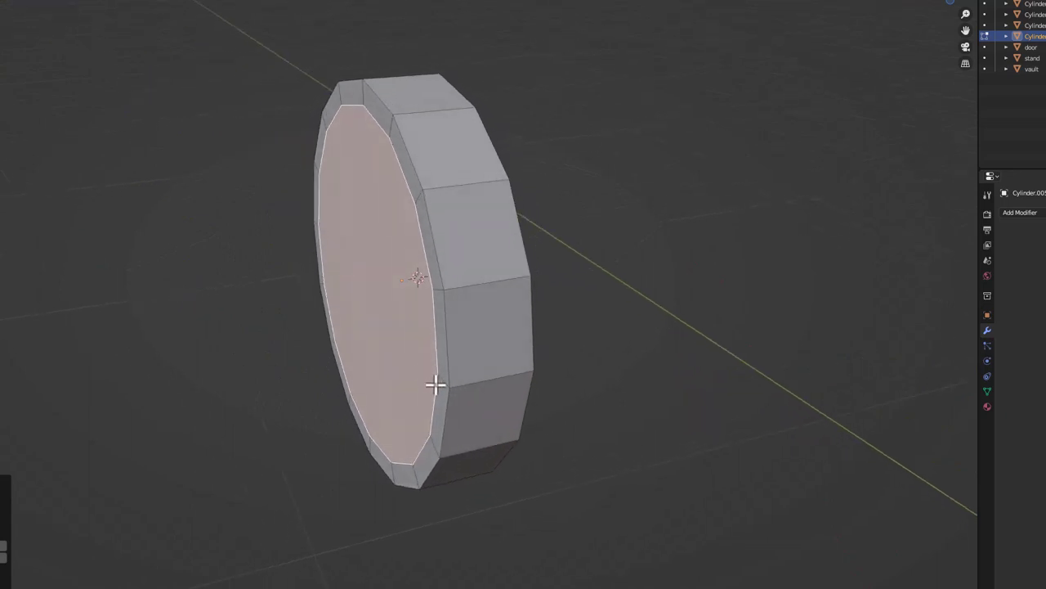
key(e)
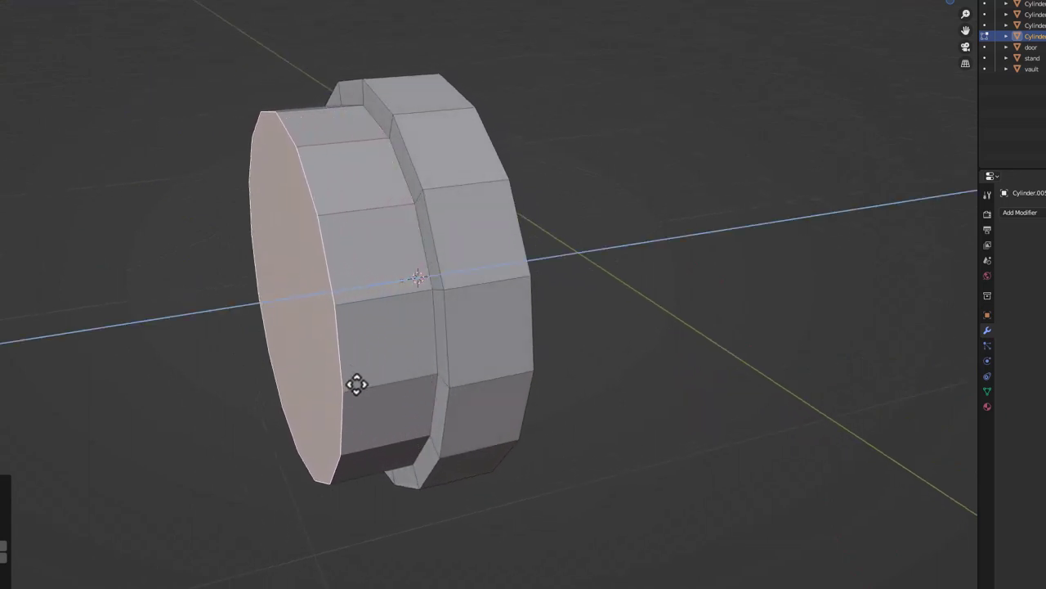
click(345, 385)
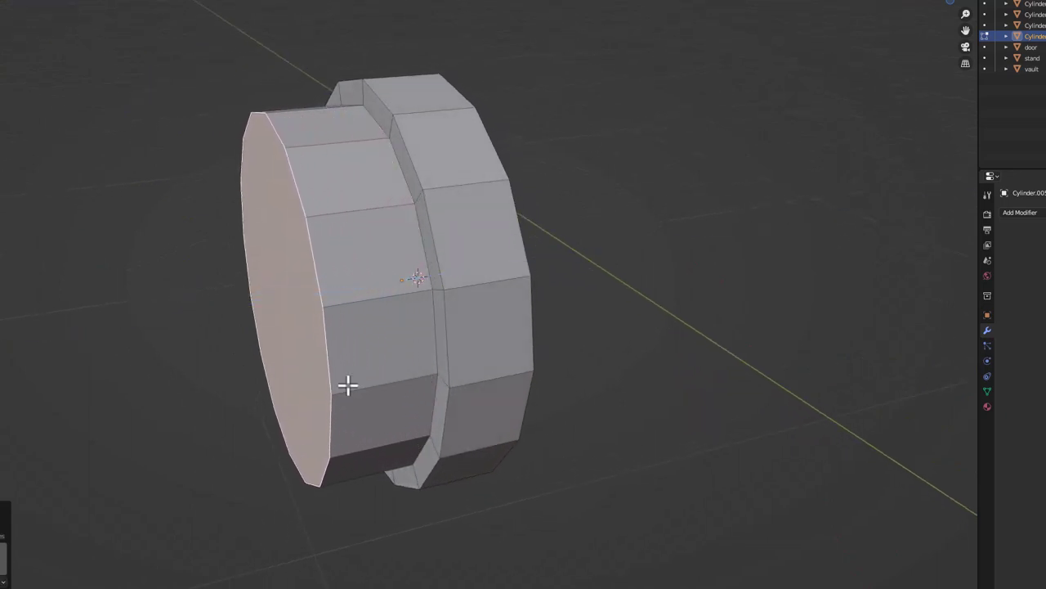
middle_drag(345, 383, 610, 471)
key(s)
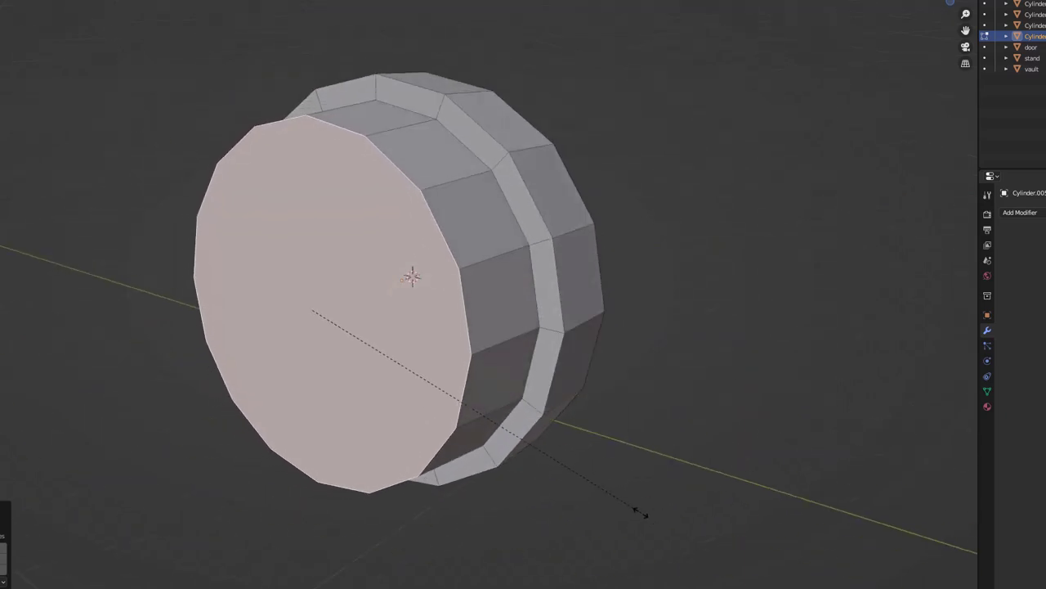
click(494, 459)
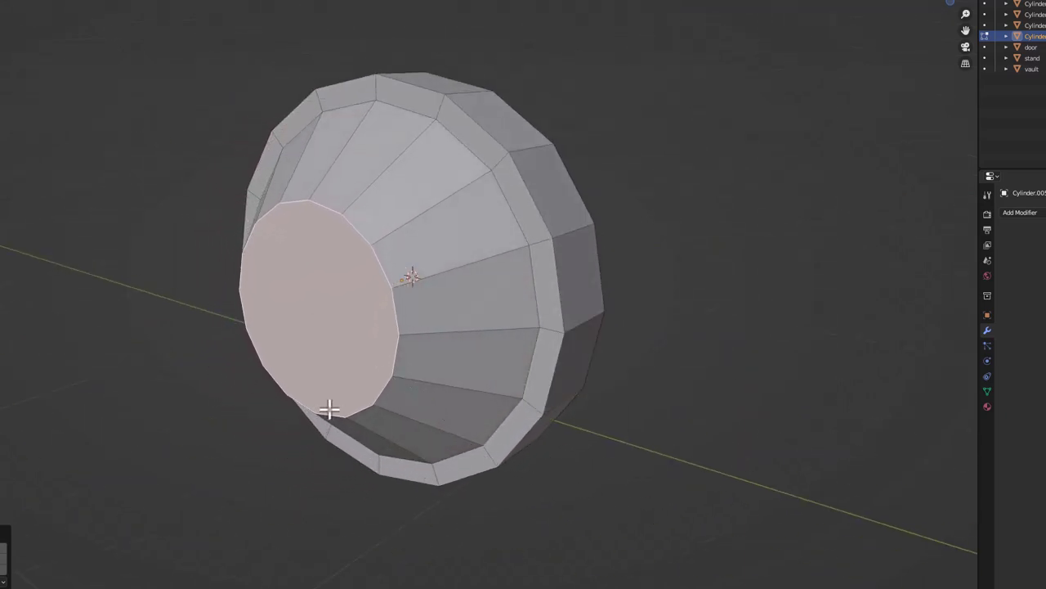
Inset the cone's small front face and extrude it inward to form a shallow recess
key(i)
click(644, 533)
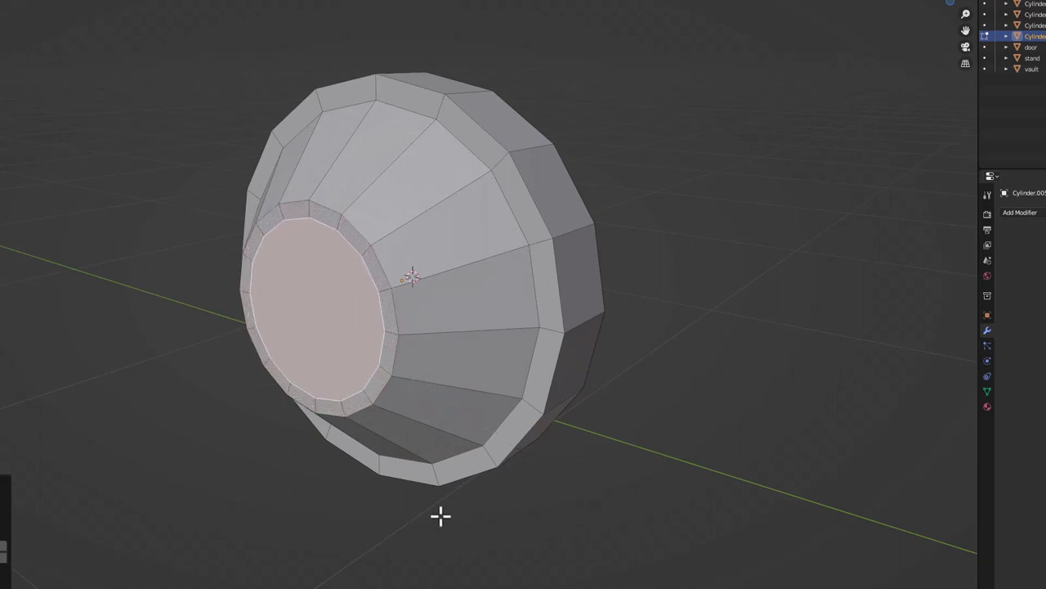
key(e)
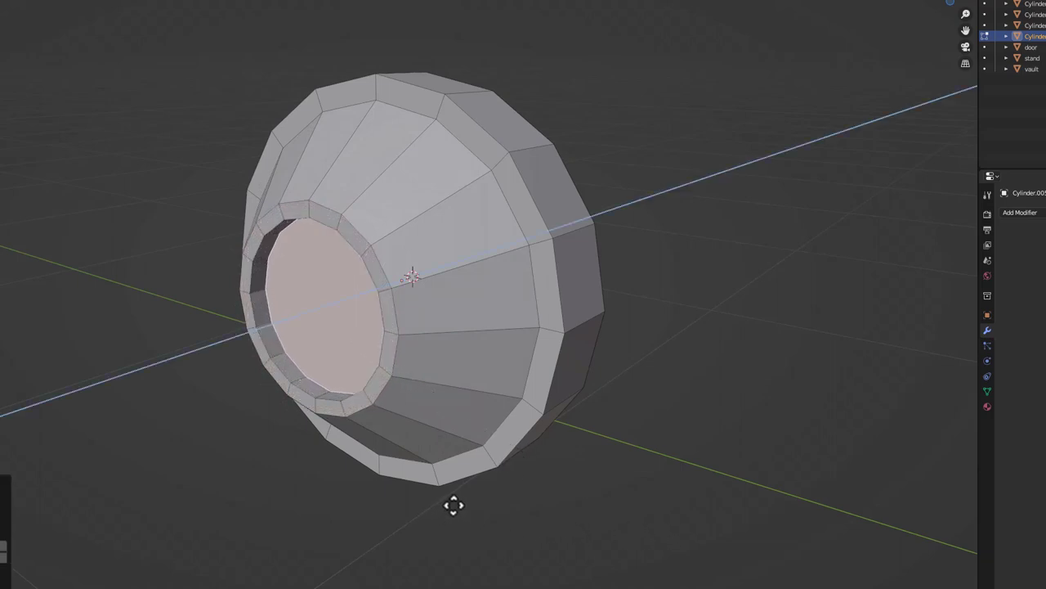
click(455, 502)
Inset the recessed face and extrude it back outward into a tapered centre plug
middle_drag(299, 444, 325, 240)
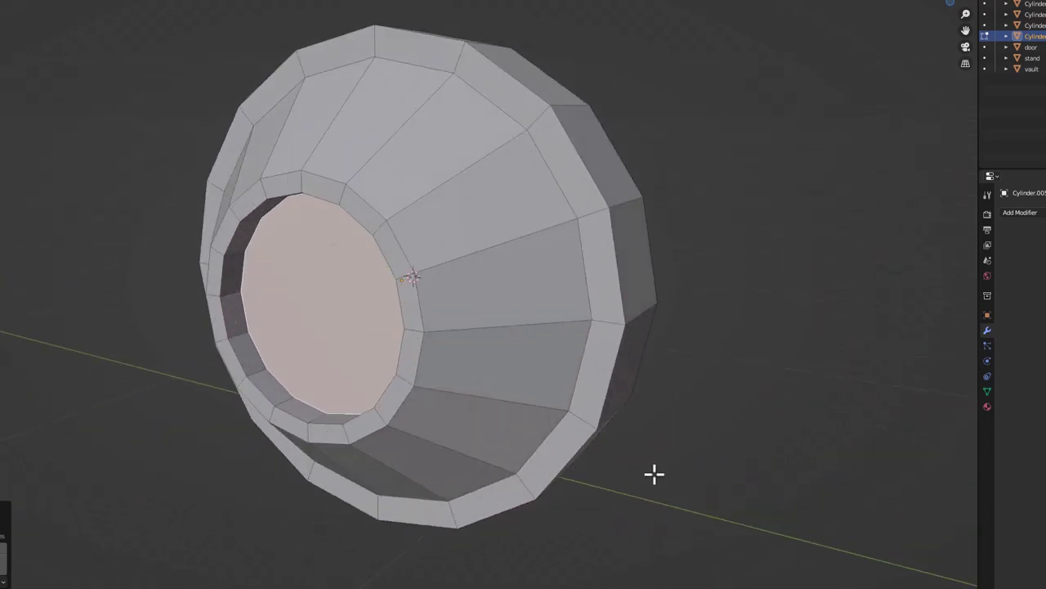
key(i)
click(641, 467)
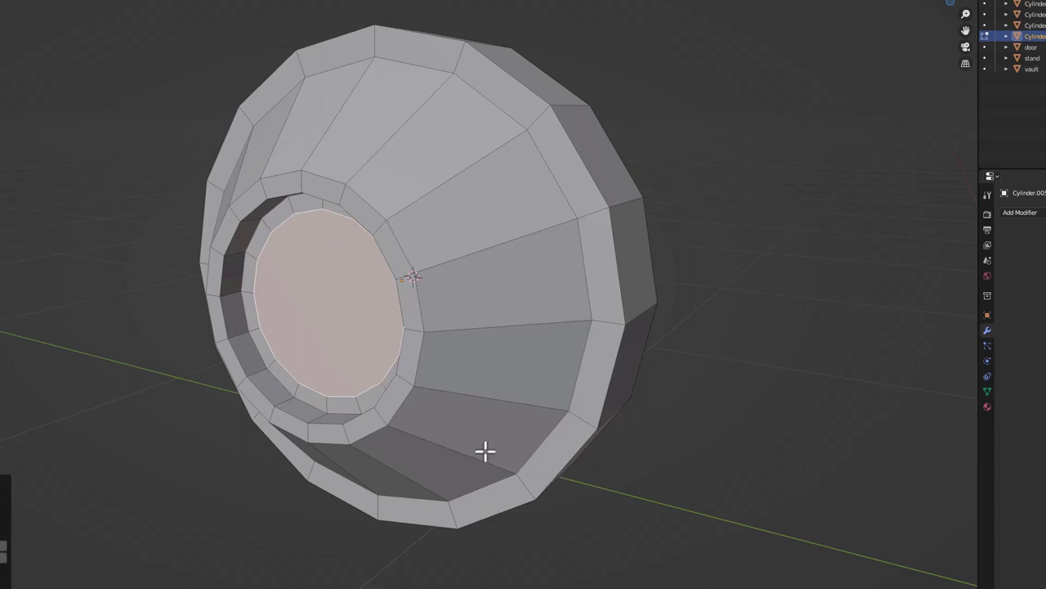
key(e)
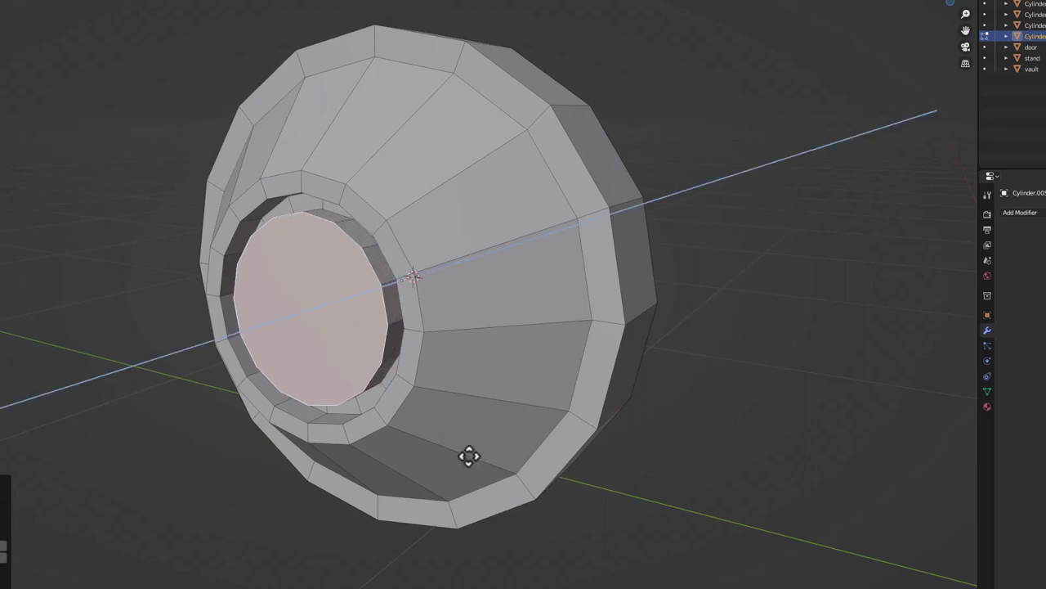
click(467, 455)
key(e)
click(460, 465)
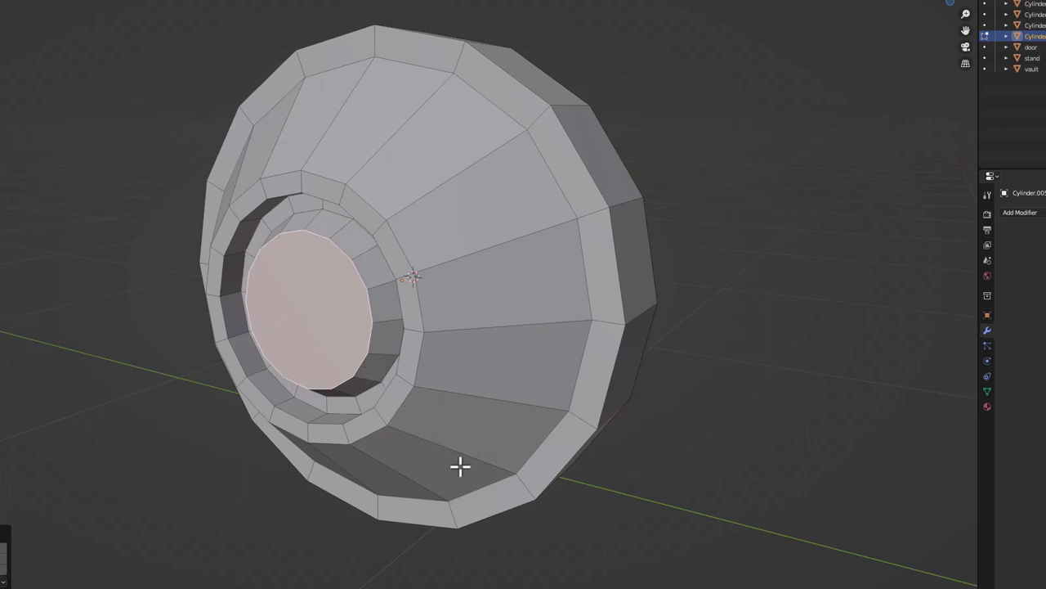
Add a Subdivision Surface modifier to the cone-shaped dial
scroll(305, 380, down, 2)
middle_drag(305, 381, 467, 289)
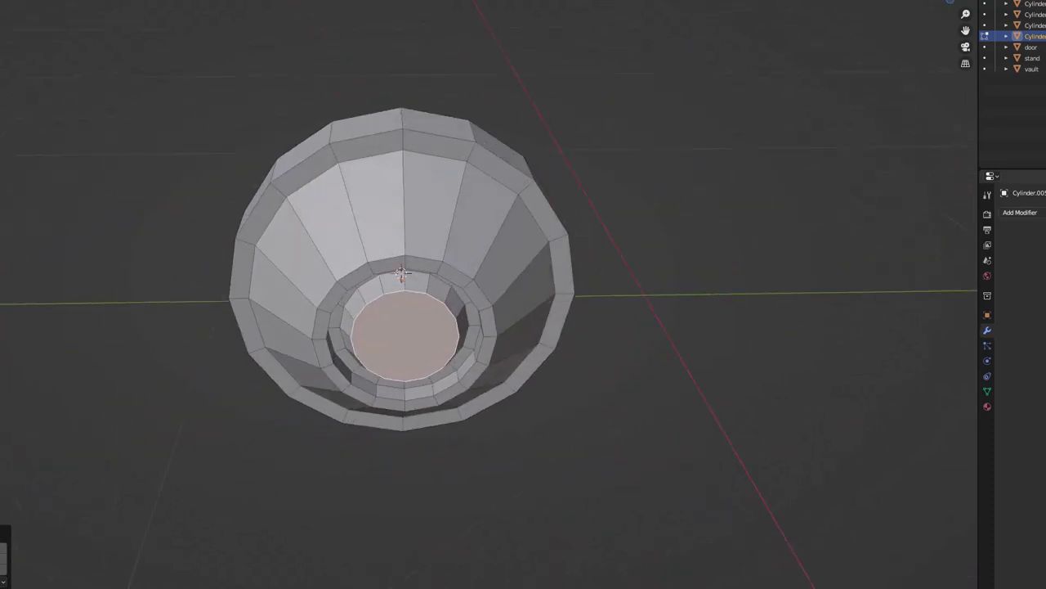
click(1035, 214)
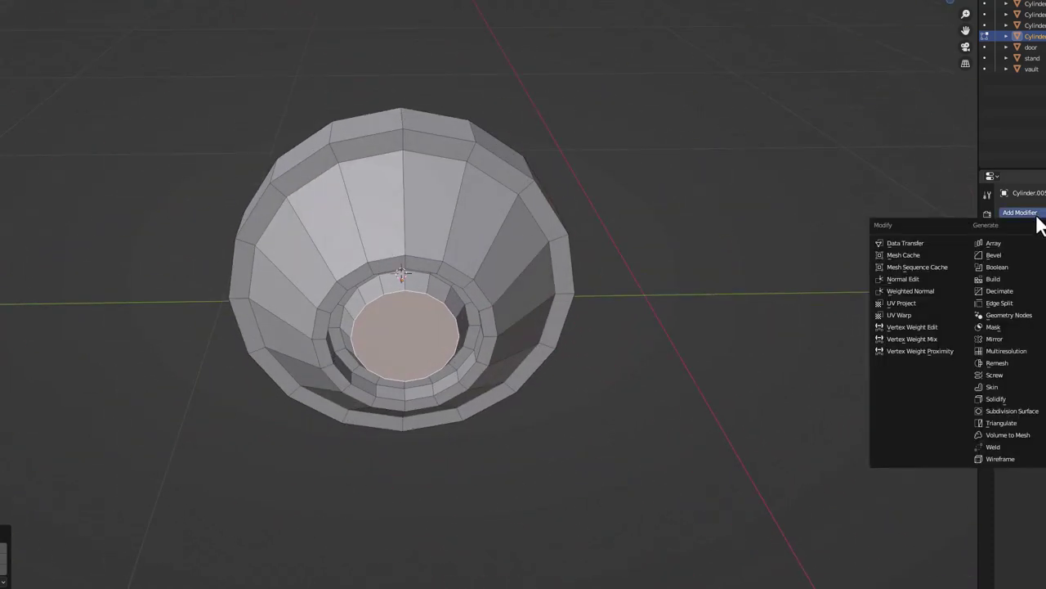
click(1012, 411)
middle_drag(497, 338, 390, 213)
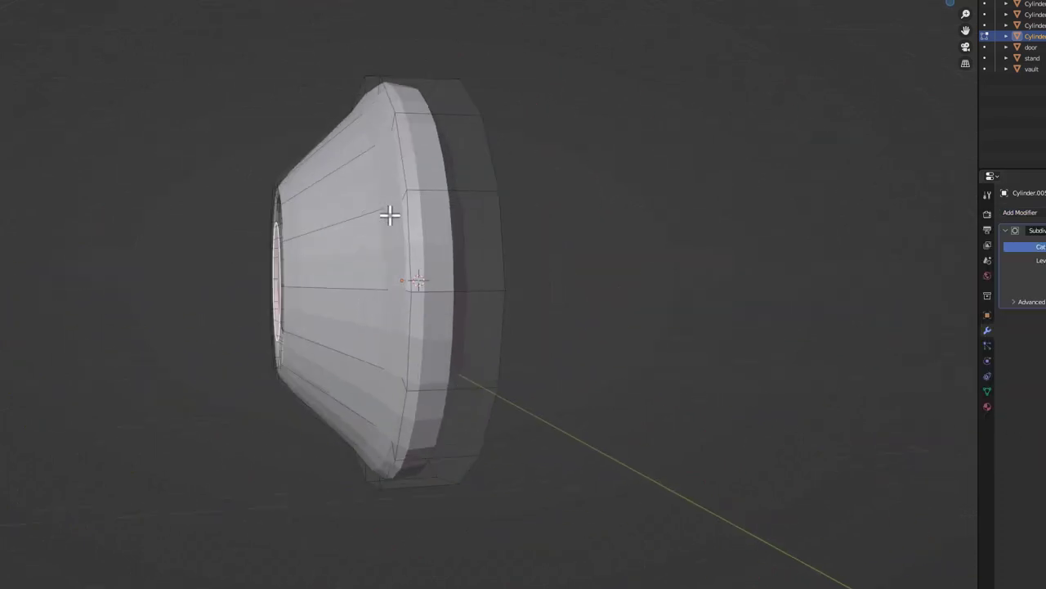
Add a loop cut around the dial's outer rim and slide it close to the rim's front edge
key(ctrl+r)
click(441, 176)
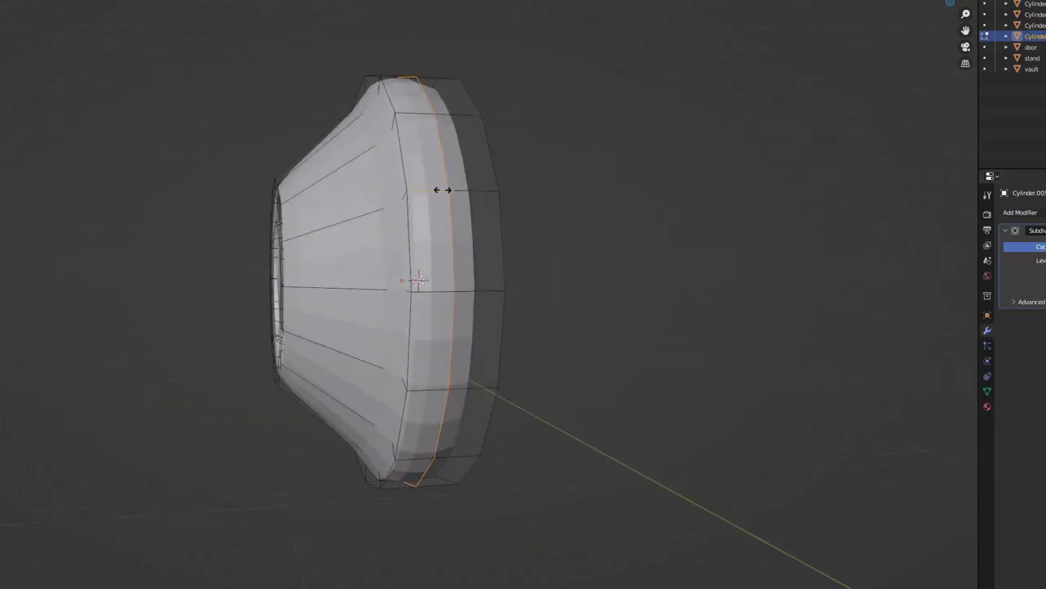
click(413, 206)
middle_drag(367, 250, 445, 300)
Add a loop cut around the dial's sloped side and slide it toward the outer rim
key(ctrl+r)
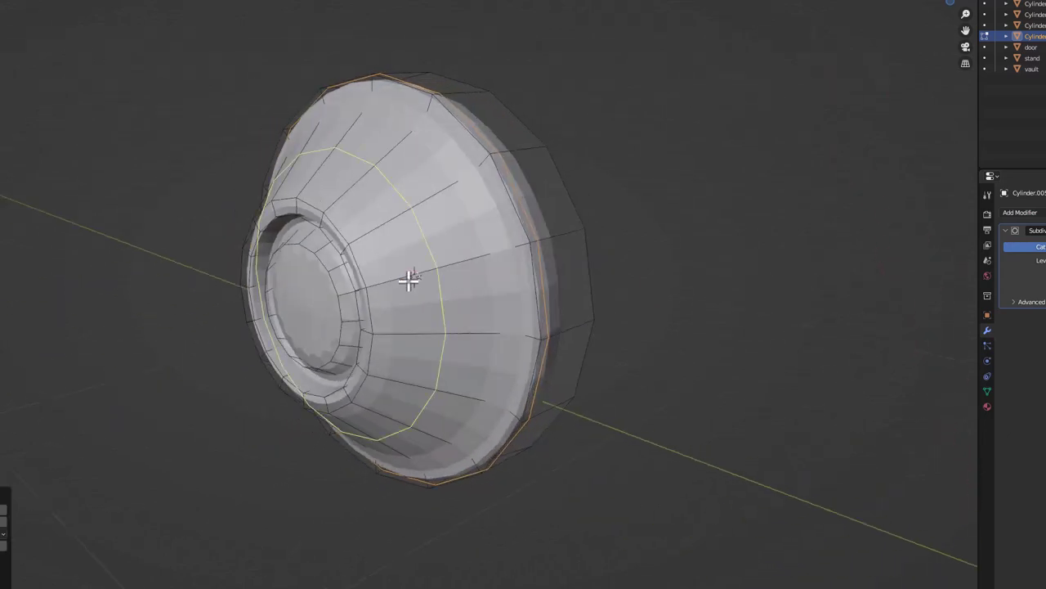
click(414, 276)
middle_drag(408, 331, 500, 263)
key(g)
key(g)
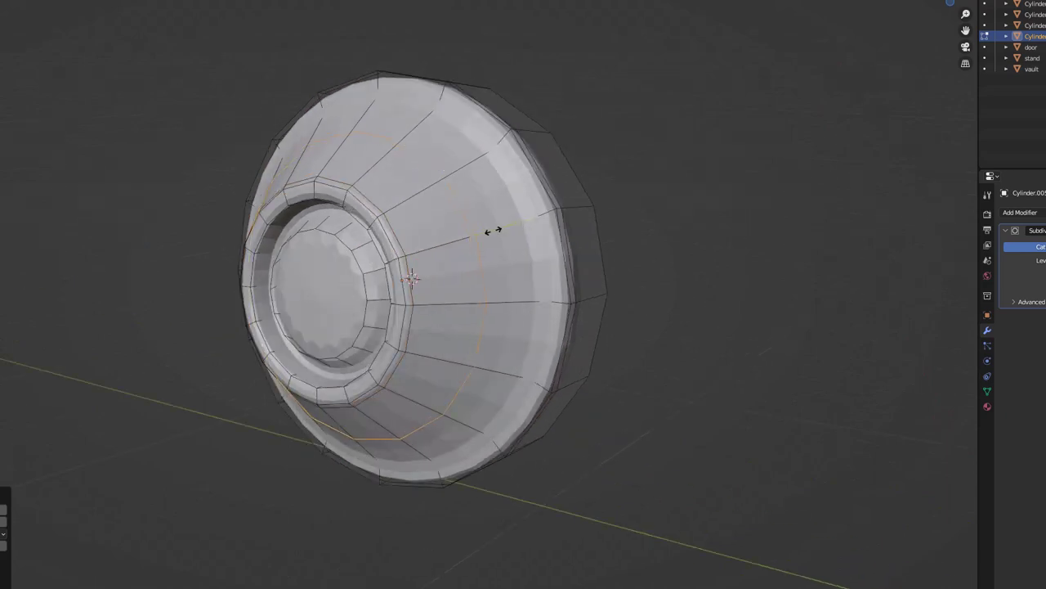
click(534, 222)
Apply smooth shading to the whole dial object
key(Tab)
right_click(440, 212)
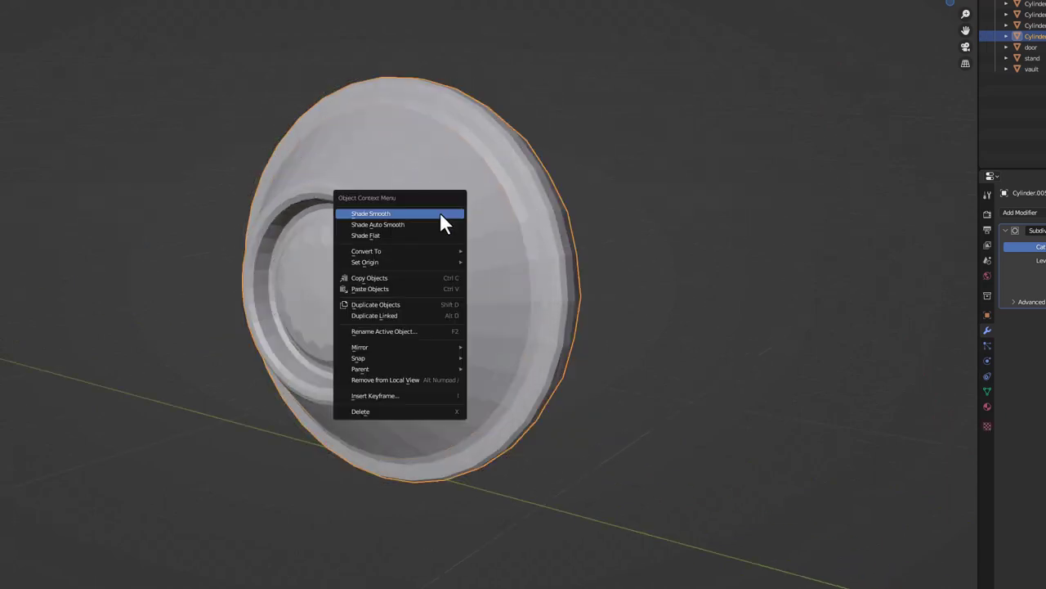
click(440, 213)
middle_drag(440, 211, 397, 320)
key(Tab)
key(Tab)
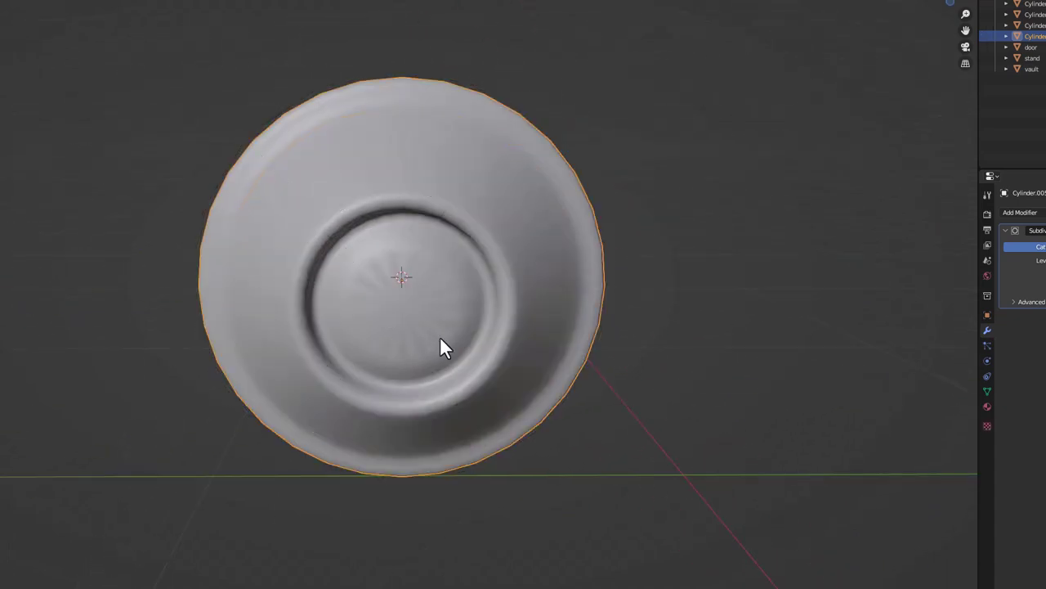
Inset the dial's centre plug face to a small circle in the middle
middle_drag(444, 351, 382, 297)
key(Tab)
key(alt+a)
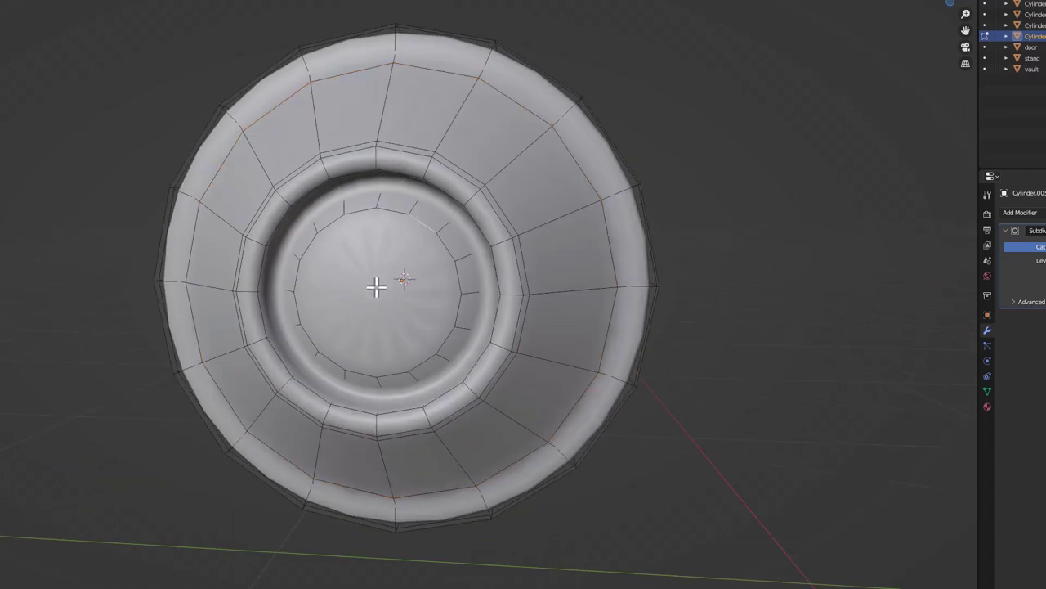
click(379, 304)
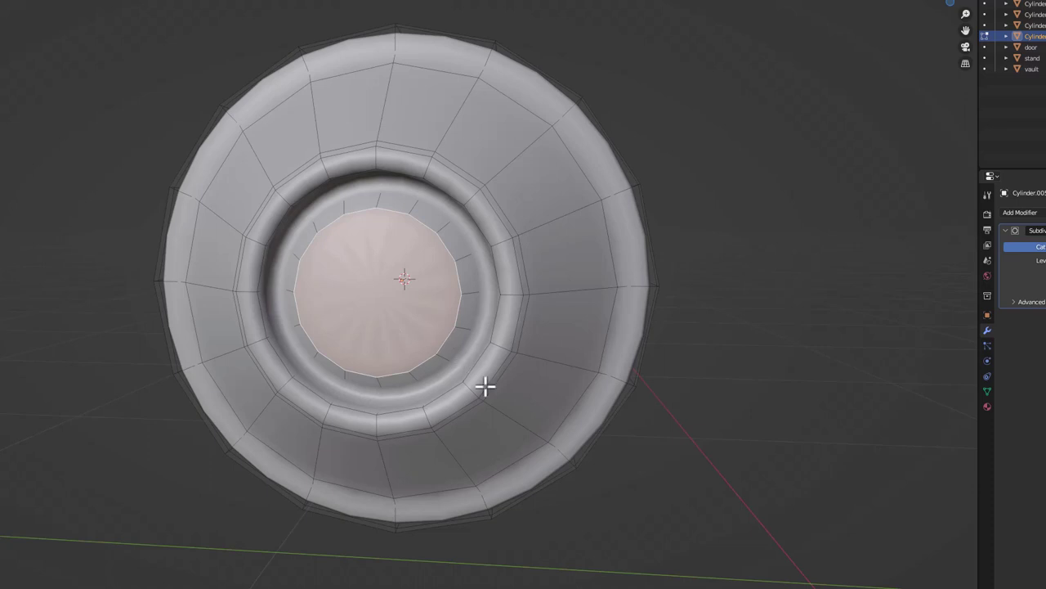
key(i)
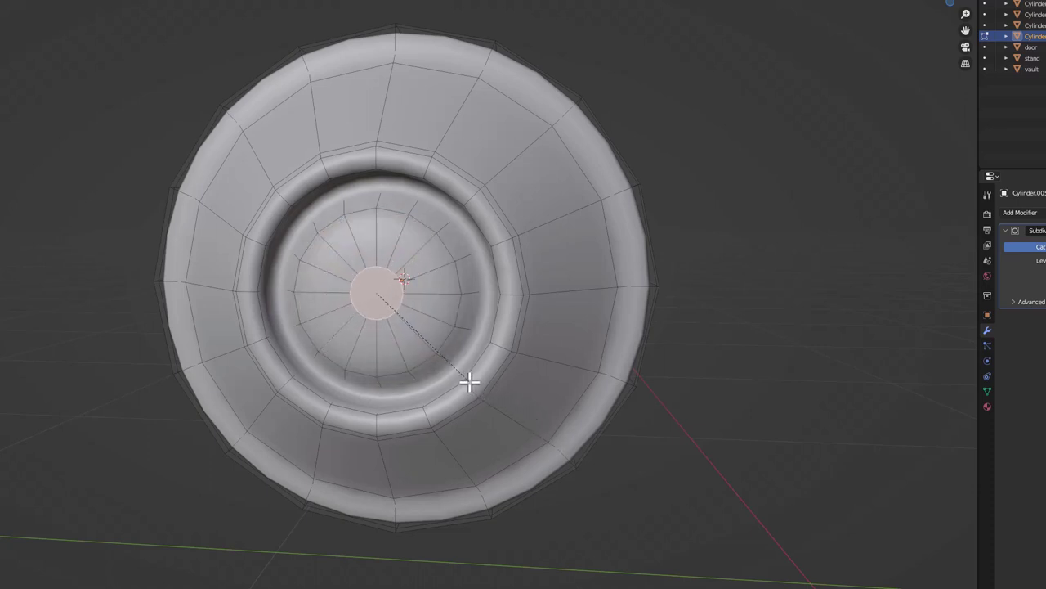
click(462, 376)
key(Tab)
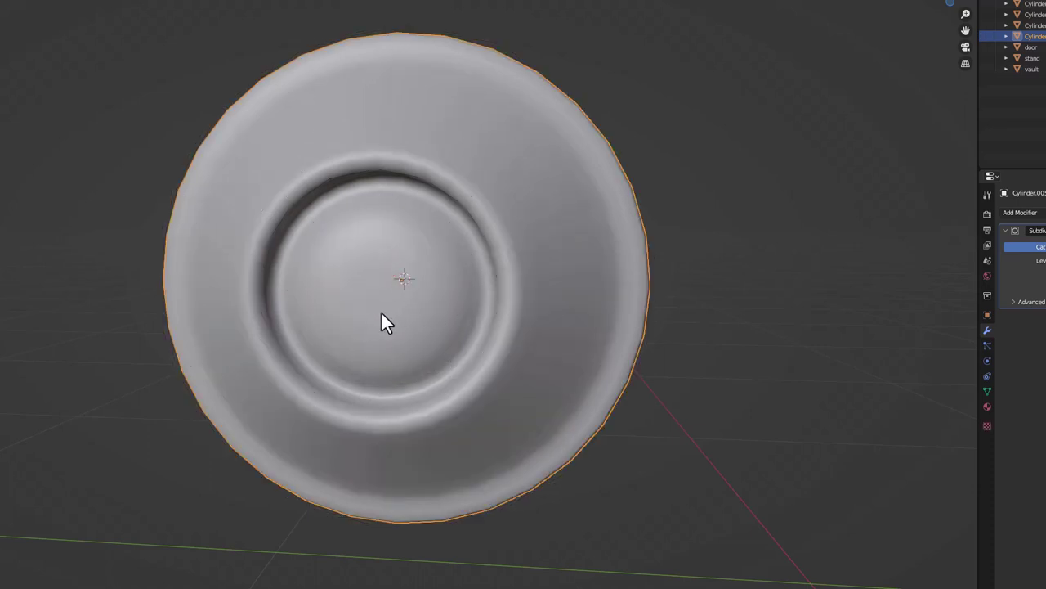
Leave the dial's isolated view to bring back the whole vault, and deselect the dial
scroll(381, 312, down, 2)
middle_drag(374, 316, 338, 331)
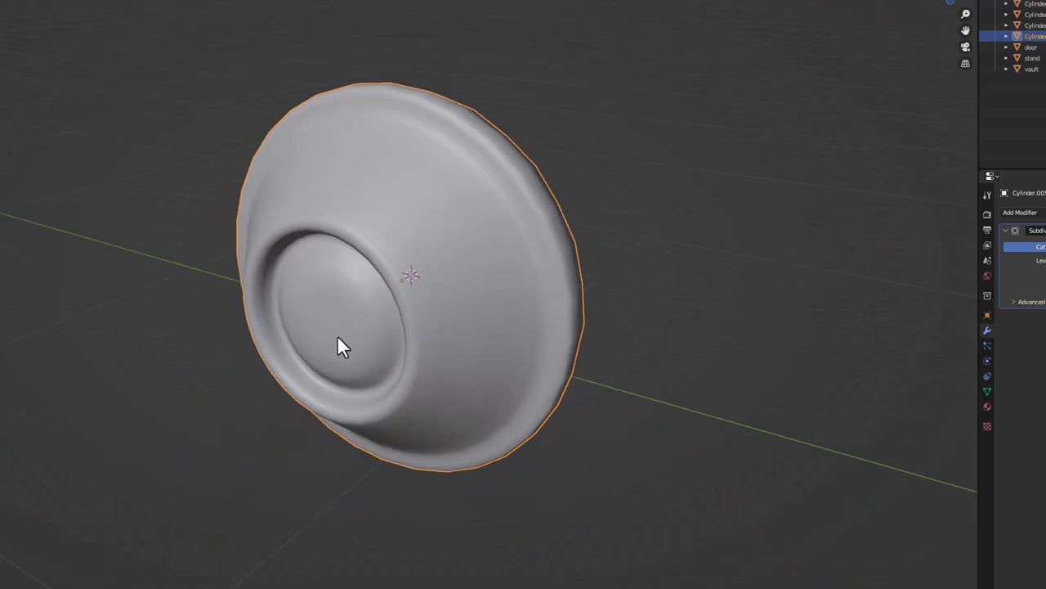
key(KP_Divide)
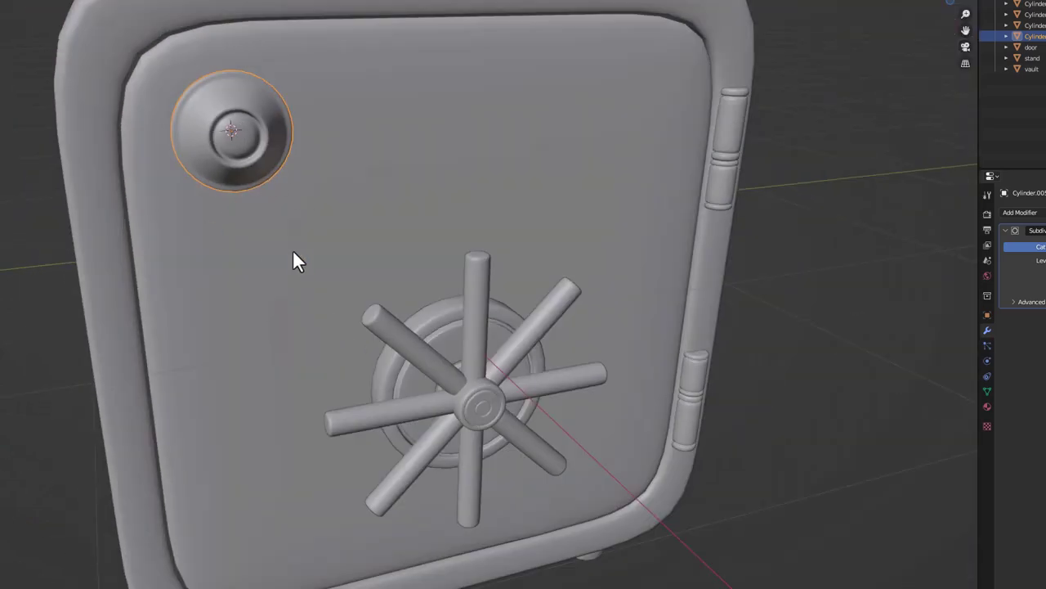
scroll(187, 155, down, 3)
middle_drag(187, 155, 269, 191)
click(612, 327)
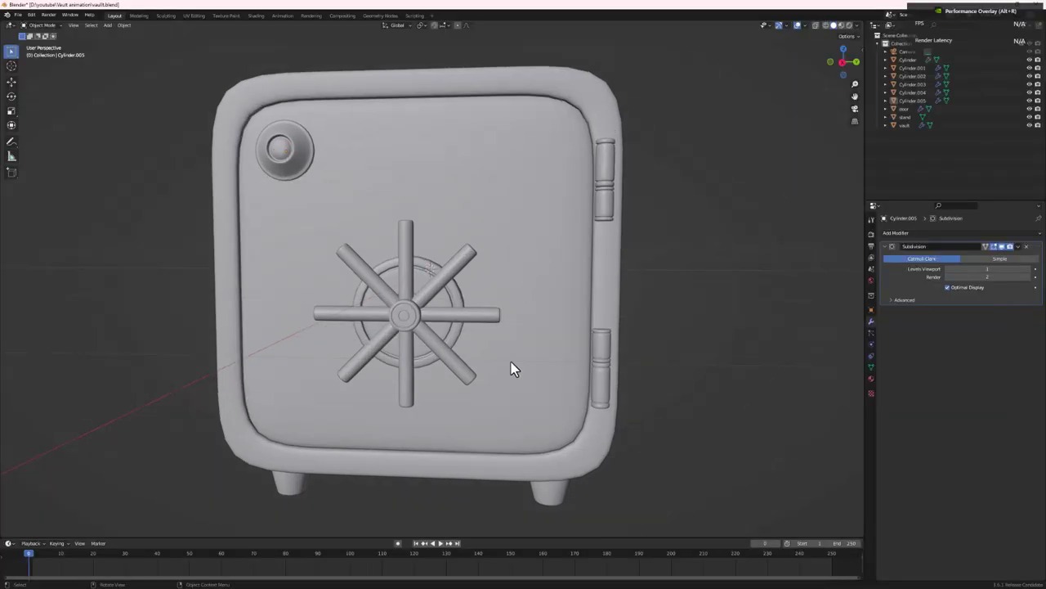
Move the spoked handle, all hinge pieces, the door panel and the dial into a new collection named "door"
click(441, 354)
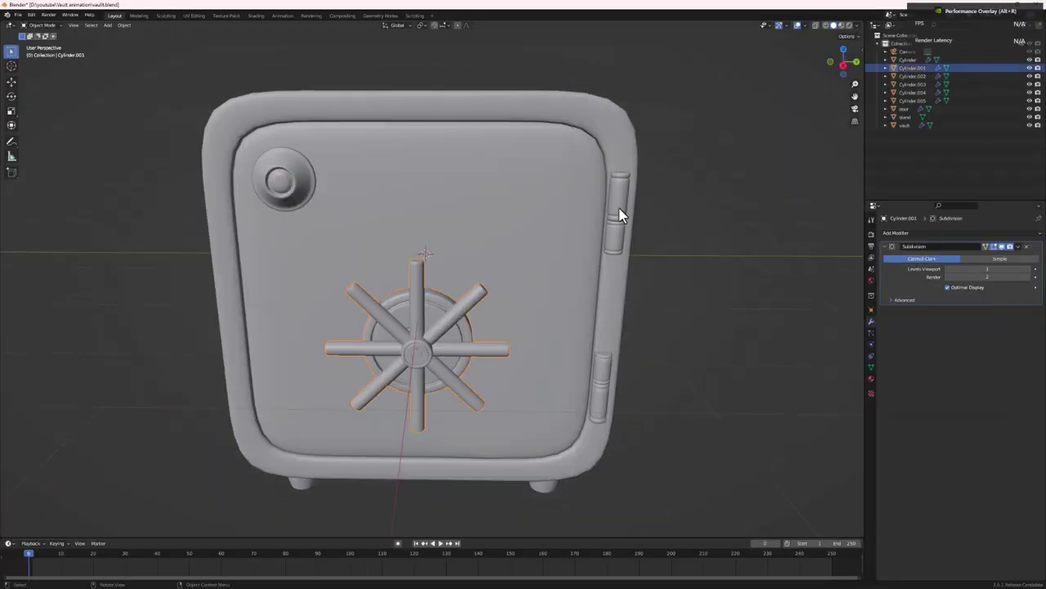
shift+click(619, 210)
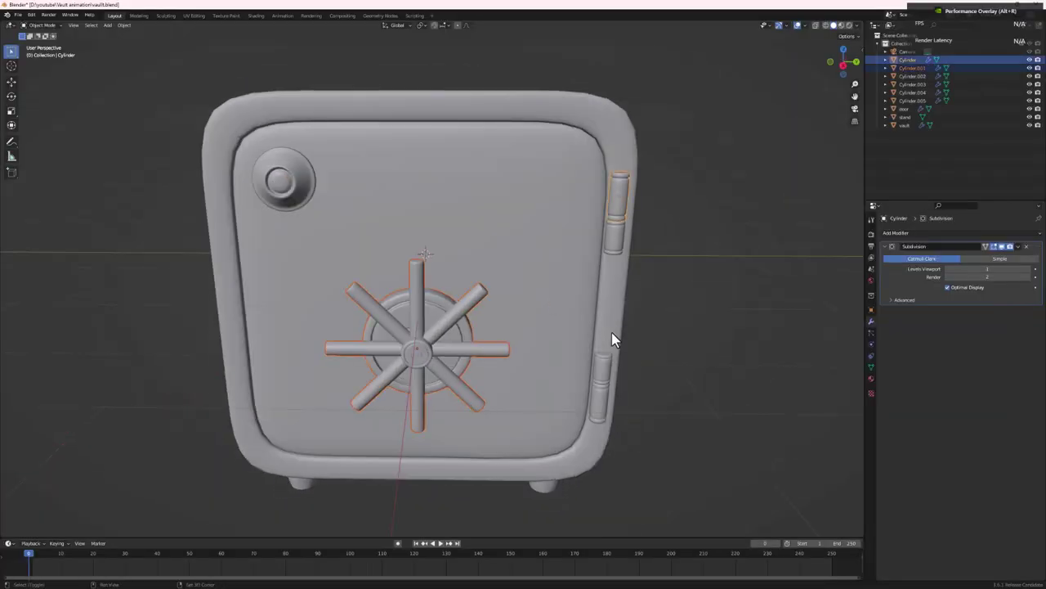
shift+click(603, 381)
shift+click(526, 282)
shift+click(284, 179)
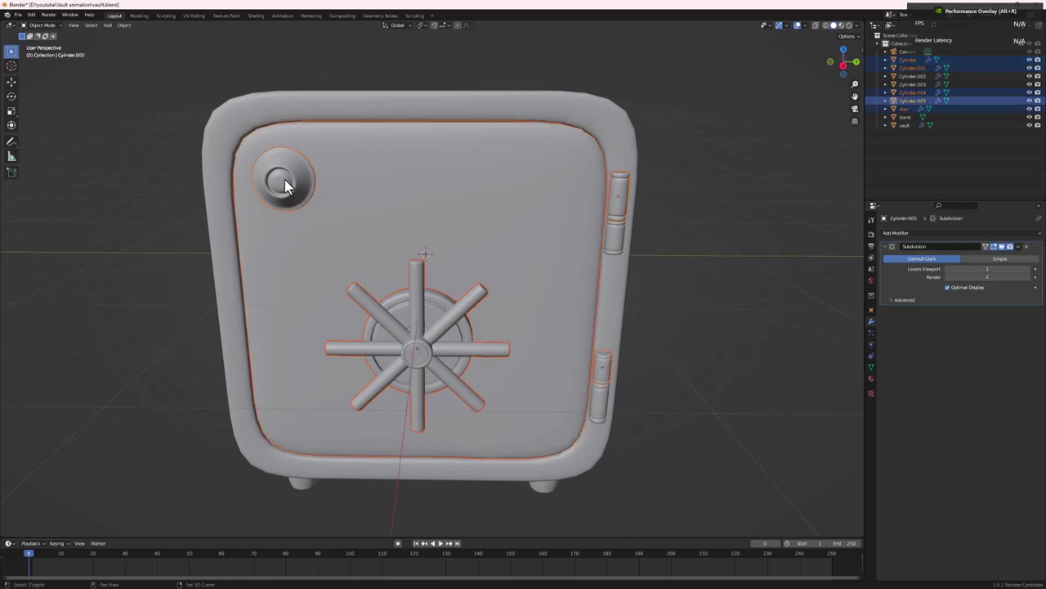
shift+click(605, 361)
shift+click(614, 238)
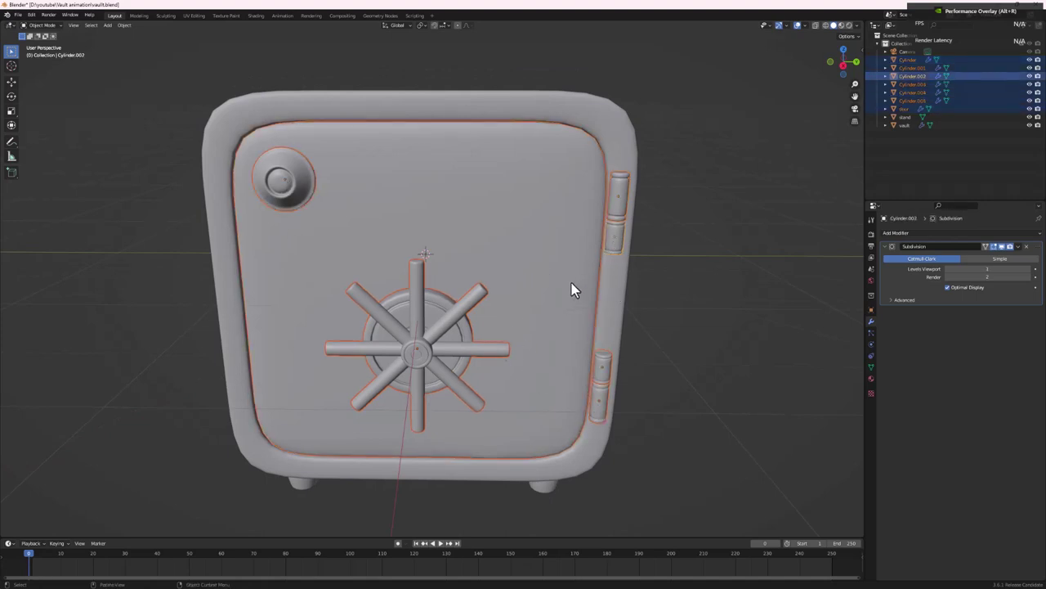
key(m)
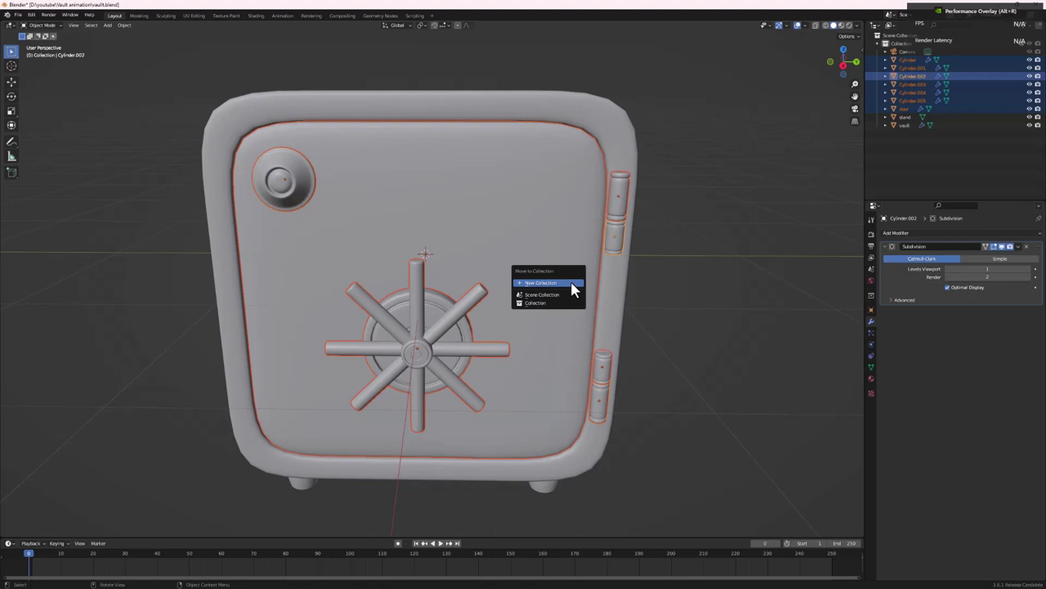
click(572, 284)
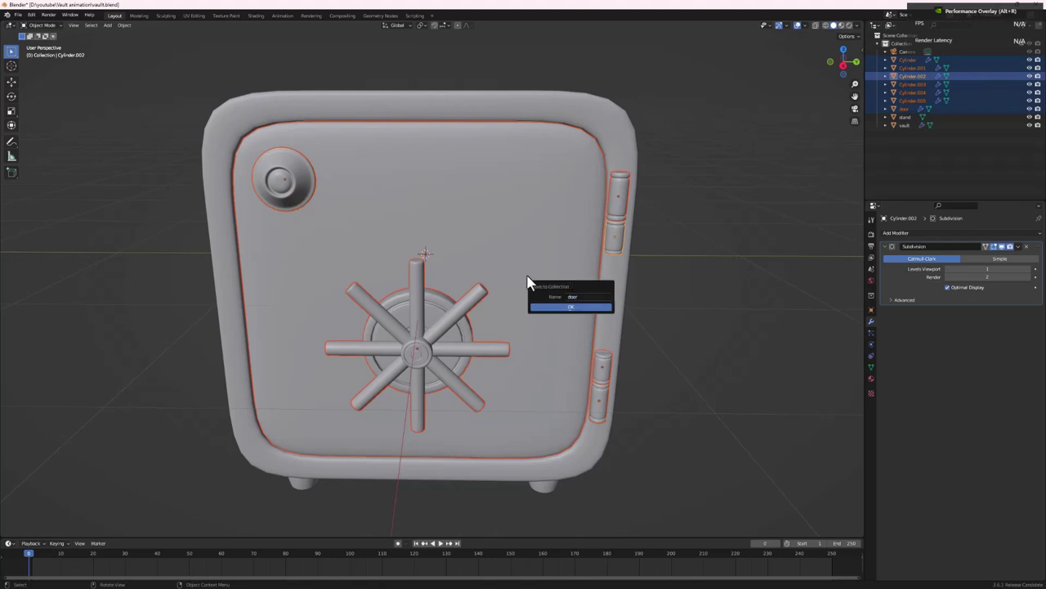
click(542, 308)
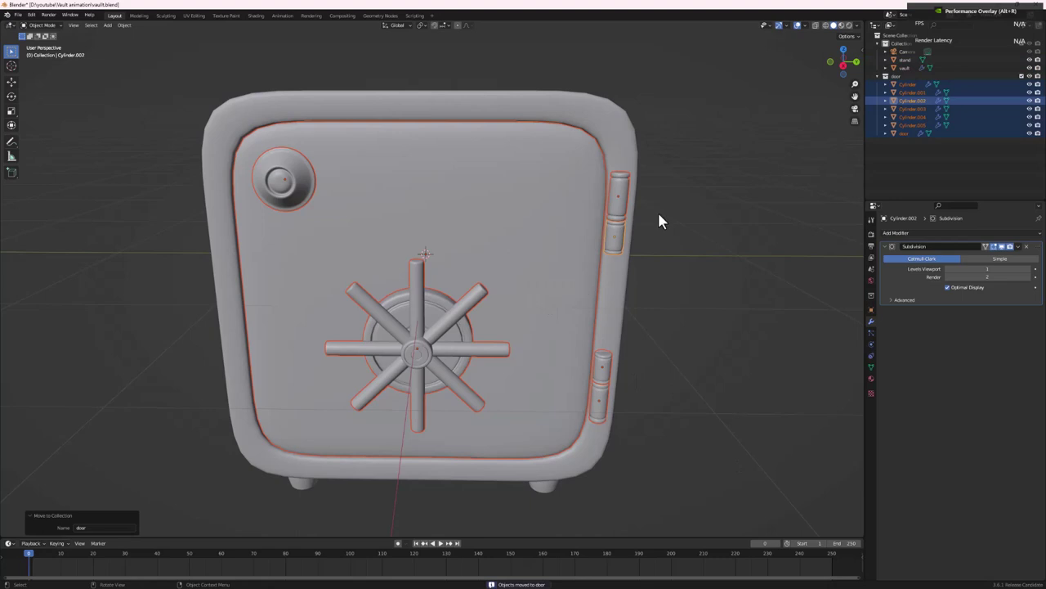
Collapse and hide the door collection, and hide the vault body so only the stand is shown
click(884, 76)
click(1030, 76)
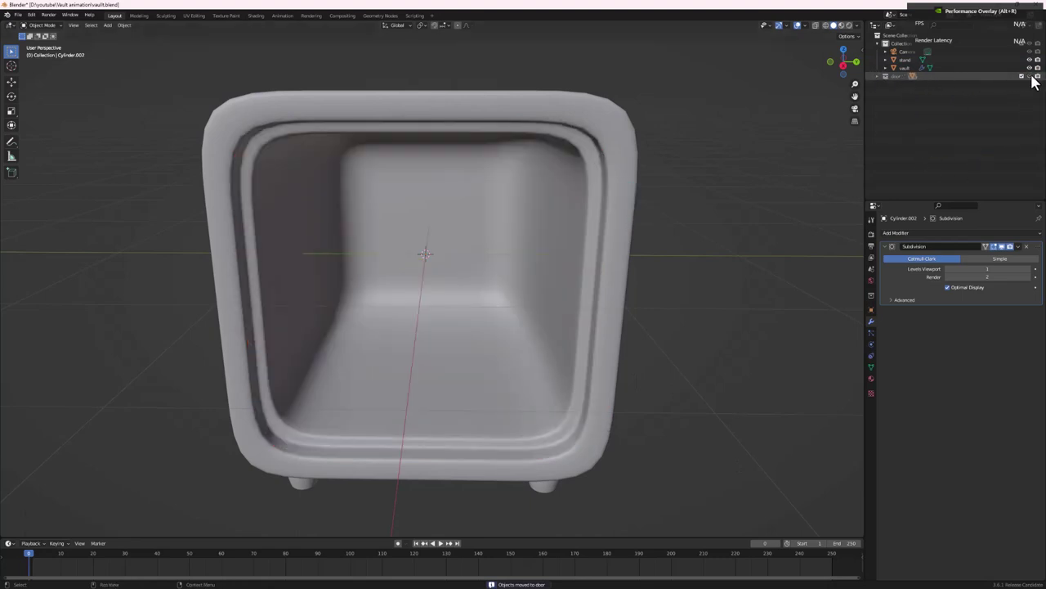
click(1030, 77)
click(1030, 76)
click(1031, 75)
click(1031, 75)
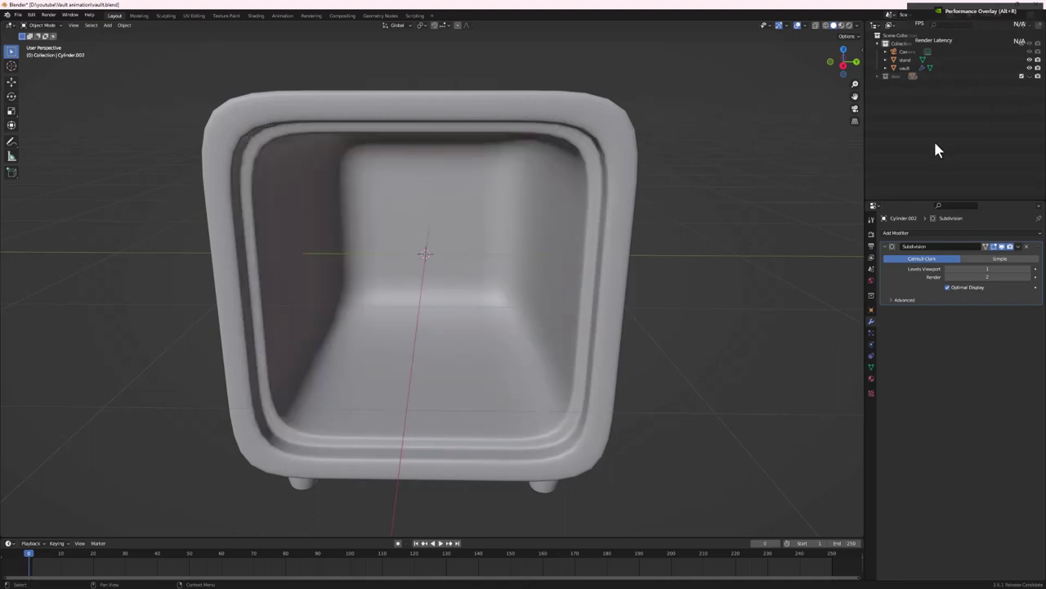
scroll(456, 250, down, 3)
middle_drag(471, 250, 434, 255)
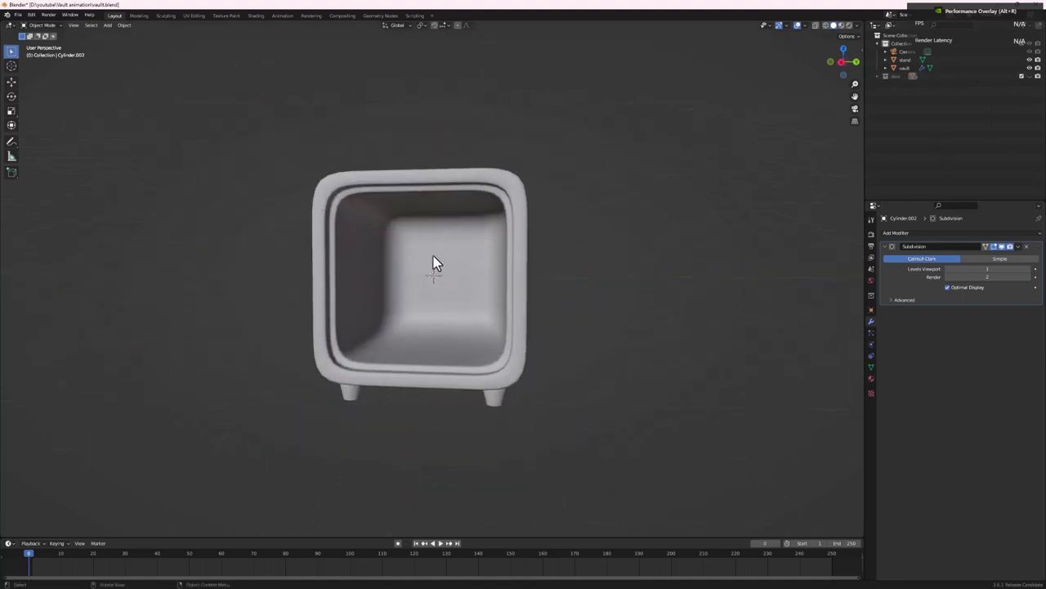
click(1030, 68)
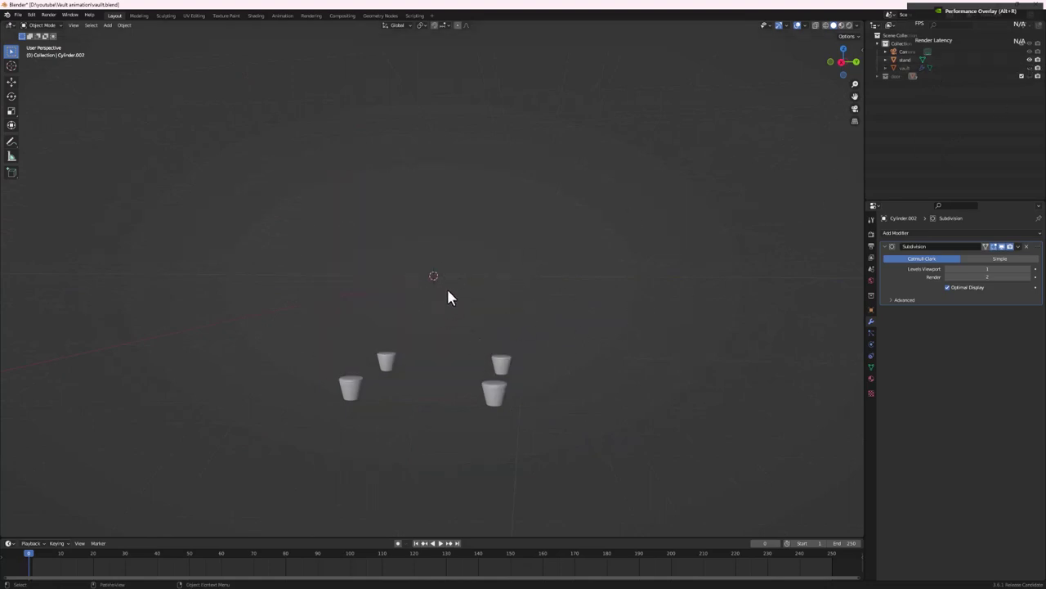
Add a 16-vertex mesh cylinder at the origin and scale it up uniformly about 3.5 times
middle_drag(449, 296, 457, 329)
key(shift+a)
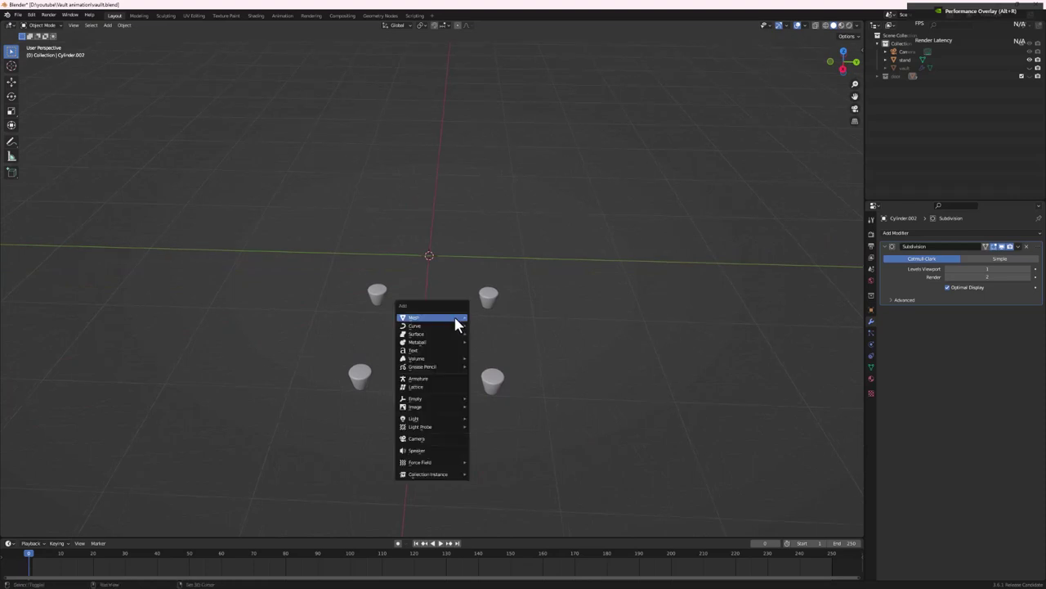
mouse_move(458, 318)
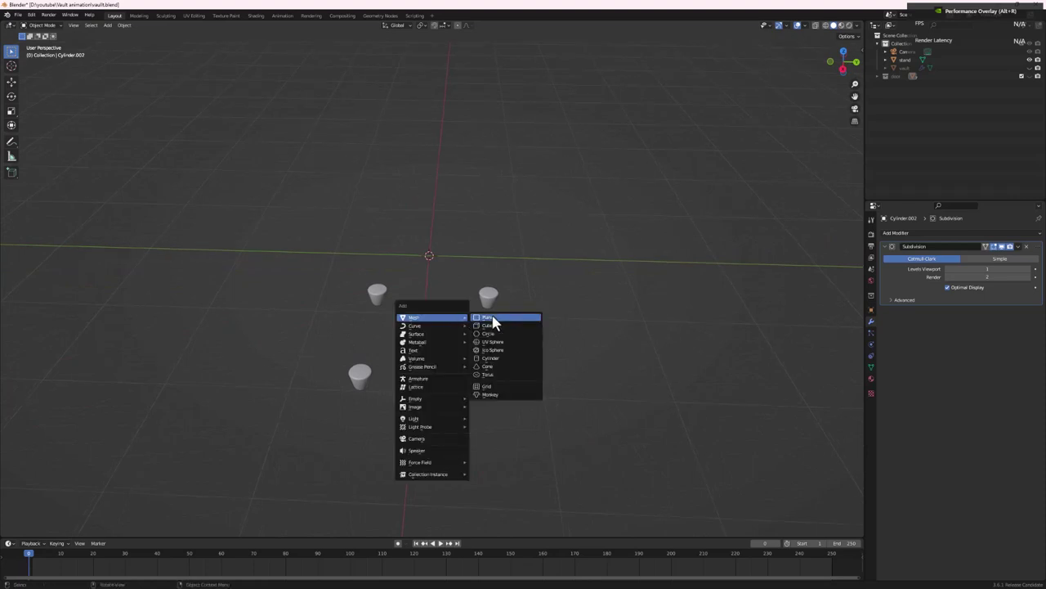
click(497, 364)
scroll(420, 262, up, 4)
middle_drag(420, 261, 410, 290)
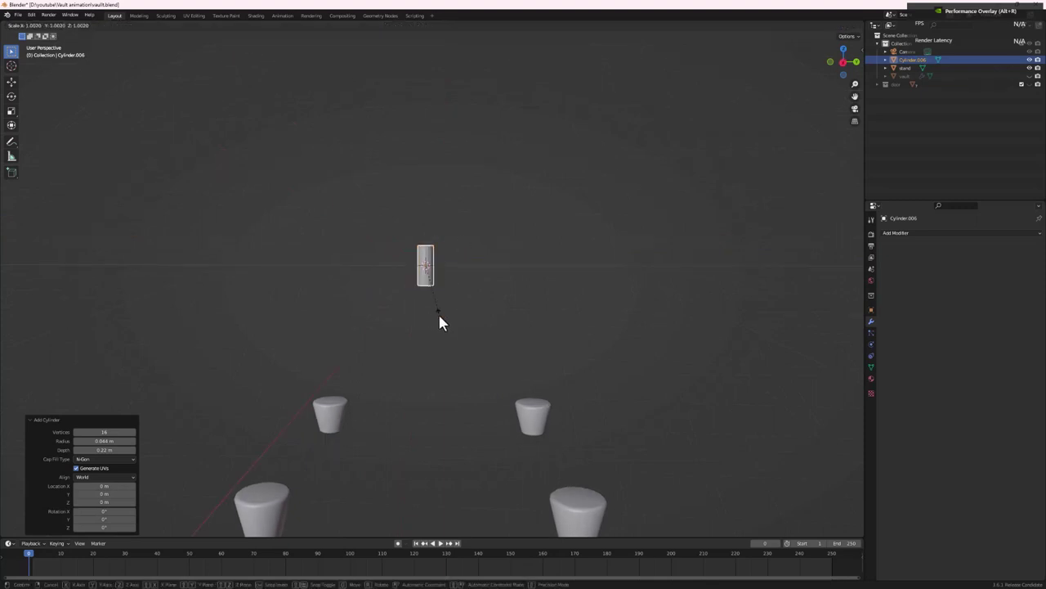
key(s)
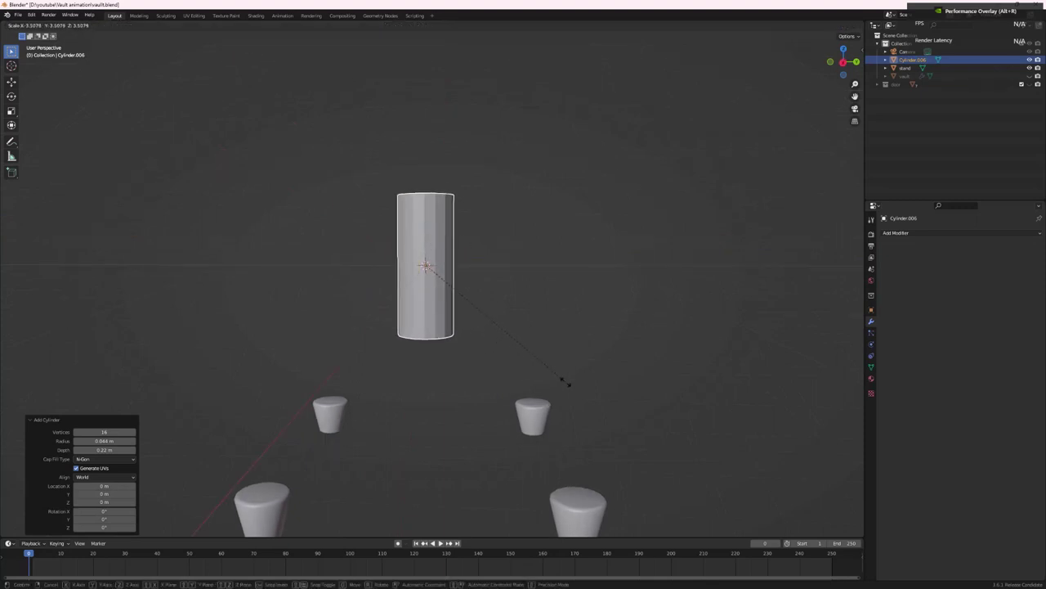
click(561, 383)
middle_drag(561, 383, 501, 415)
Flatten the new cylinder along the Z axis into a thin disc
key(s)
key(z)
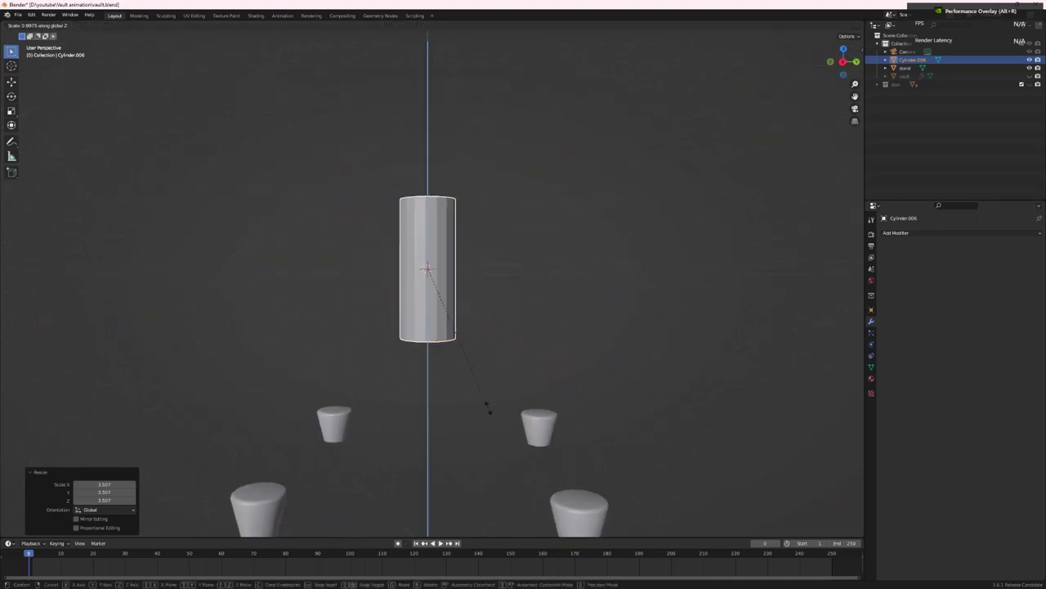
click(437, 279)
middle_drag(444, 261, 447, 218)
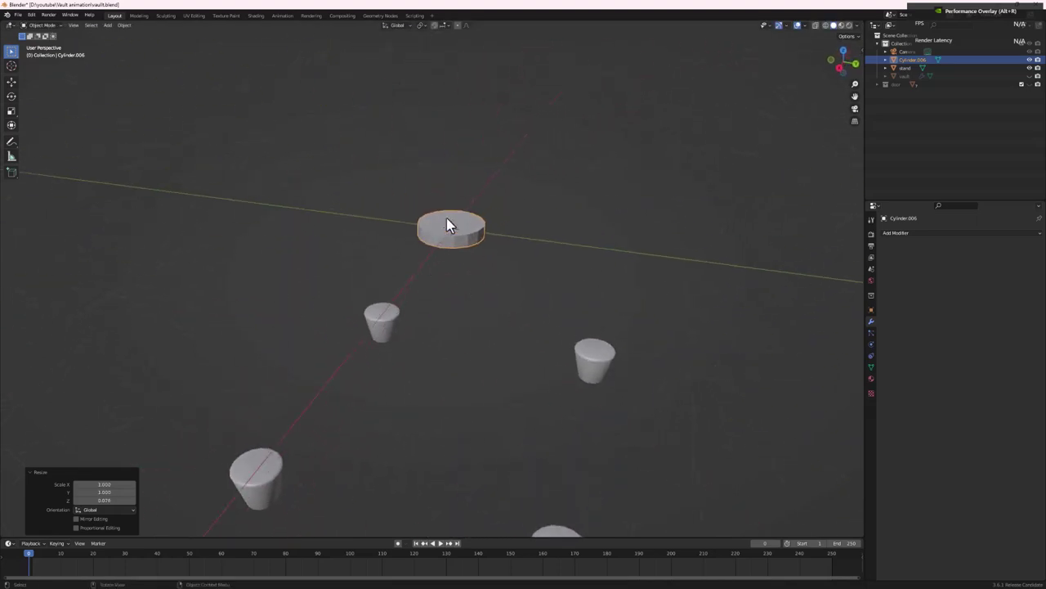
Add a centred loop cut around the disc's side and bevel it into a wide band with 1 segment
key(Tab)
scroll(460, 237, up, 2)
middle_drag(502, 196, 572, 188)
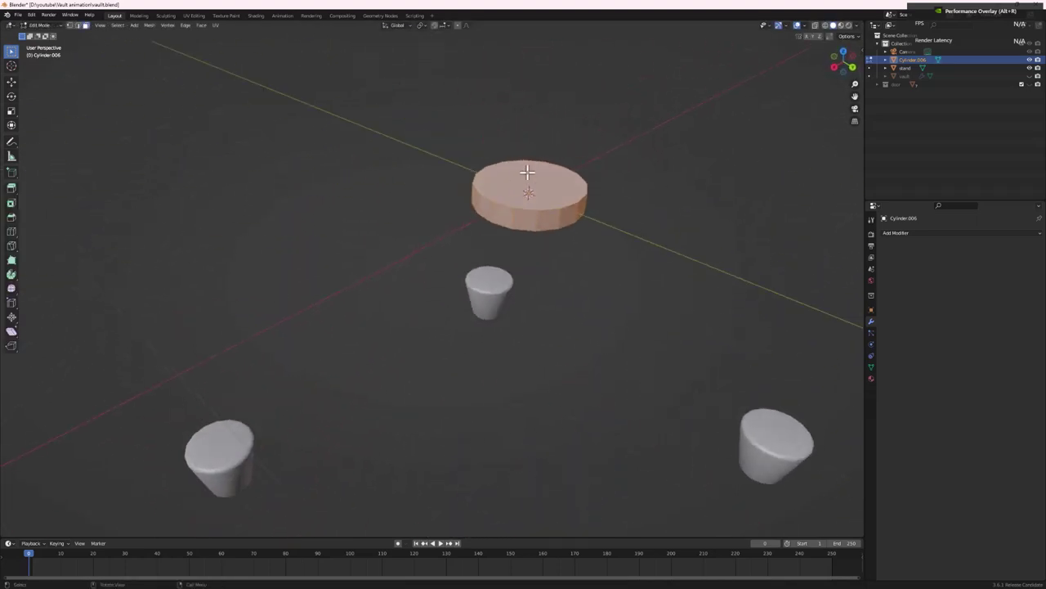
scroll(572, 188, up, 2)
middle_drag(633, 177, 393, 266)
key(ctrl+r)
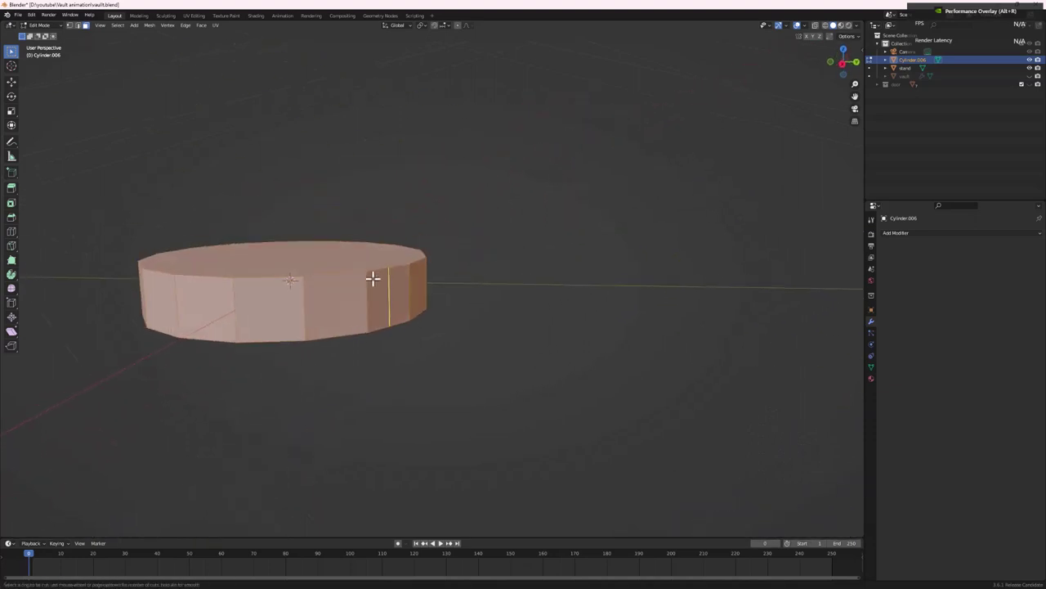
click(318, 302)
right_click(318, 302)
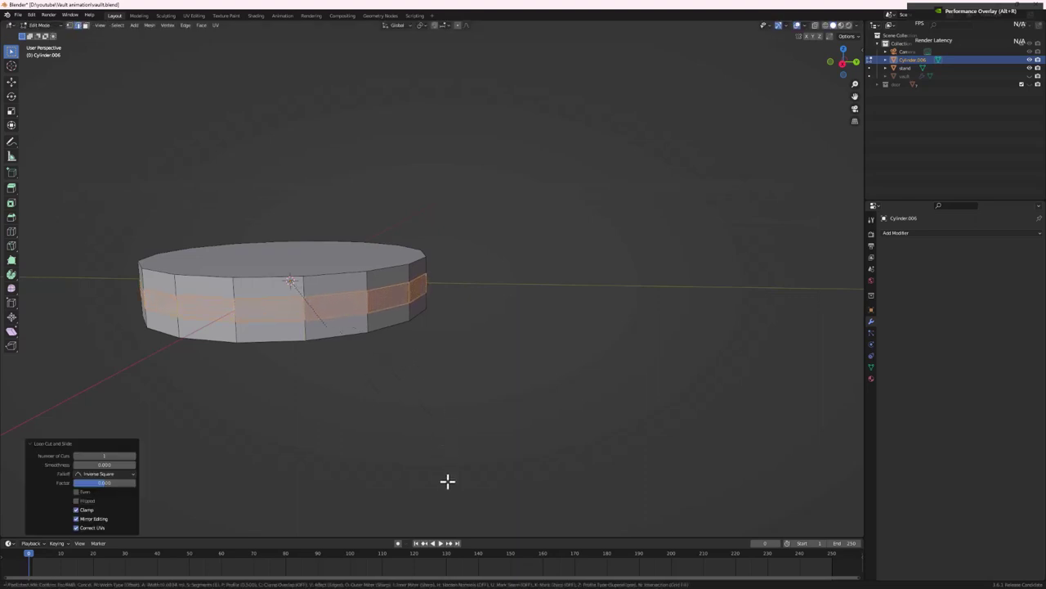
click(479, 59)
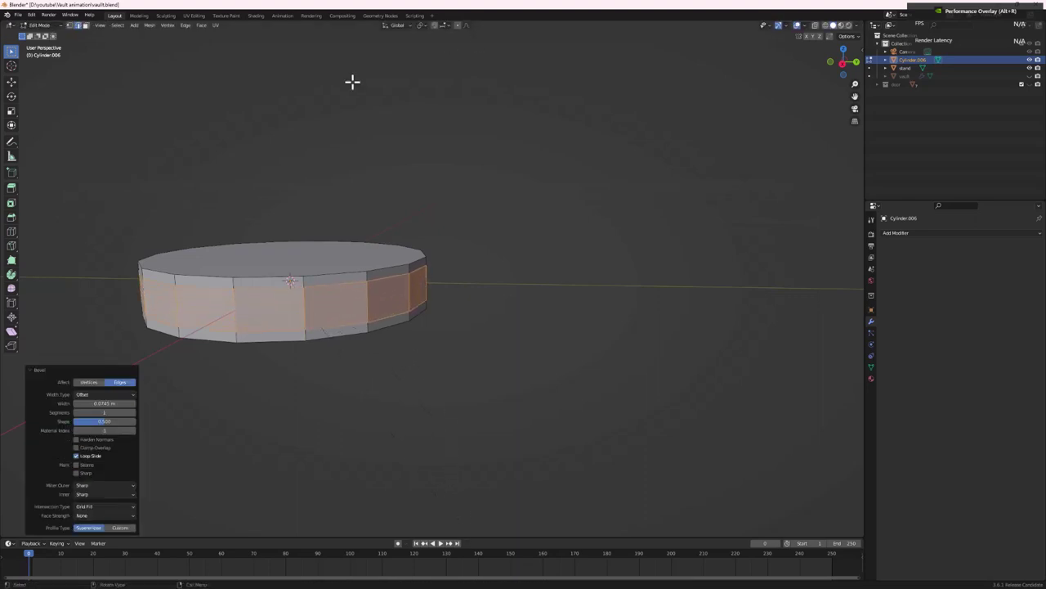
middle_drag(398, 422, 334, 360)
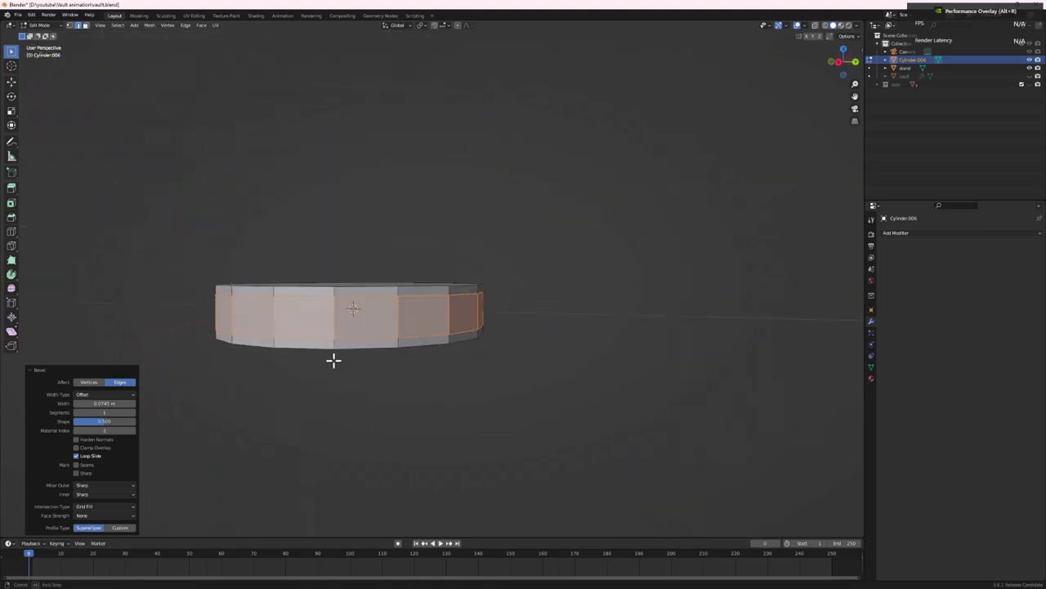
key(Tab)
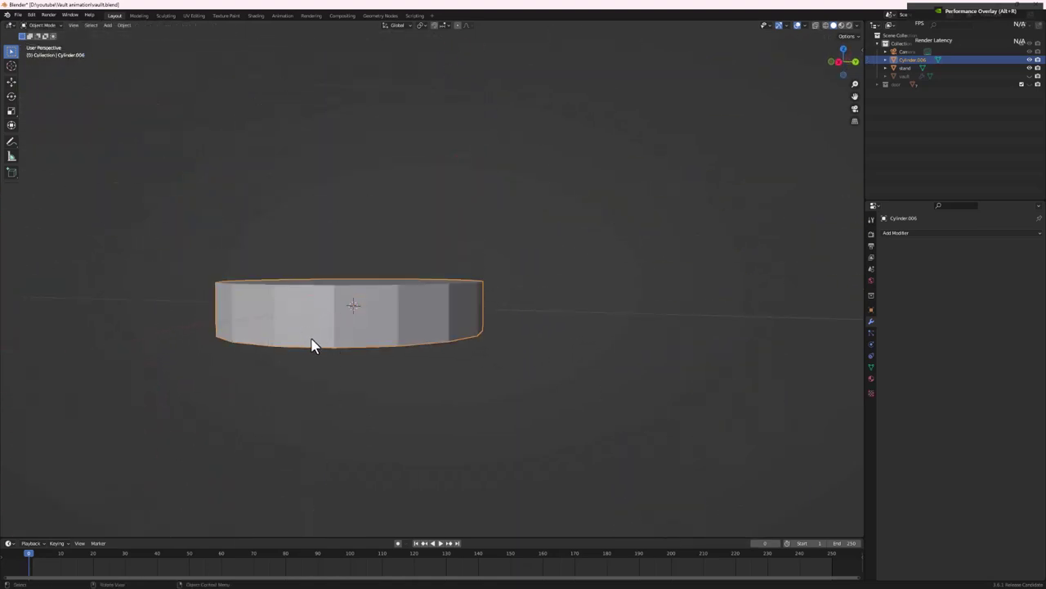
Apply the disc's scale and open its mesh for editing
key(ctrl+a)
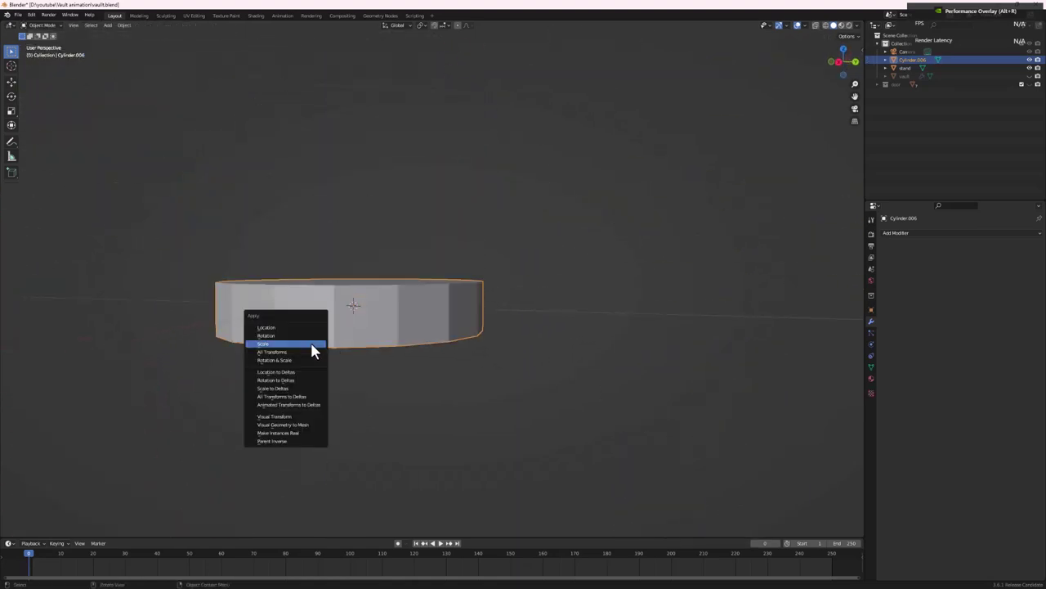
click(311, 343)
middle_drag(341, 327, 342, 350)
key(Tab)
middle_drag(351, 217, 359, 237)
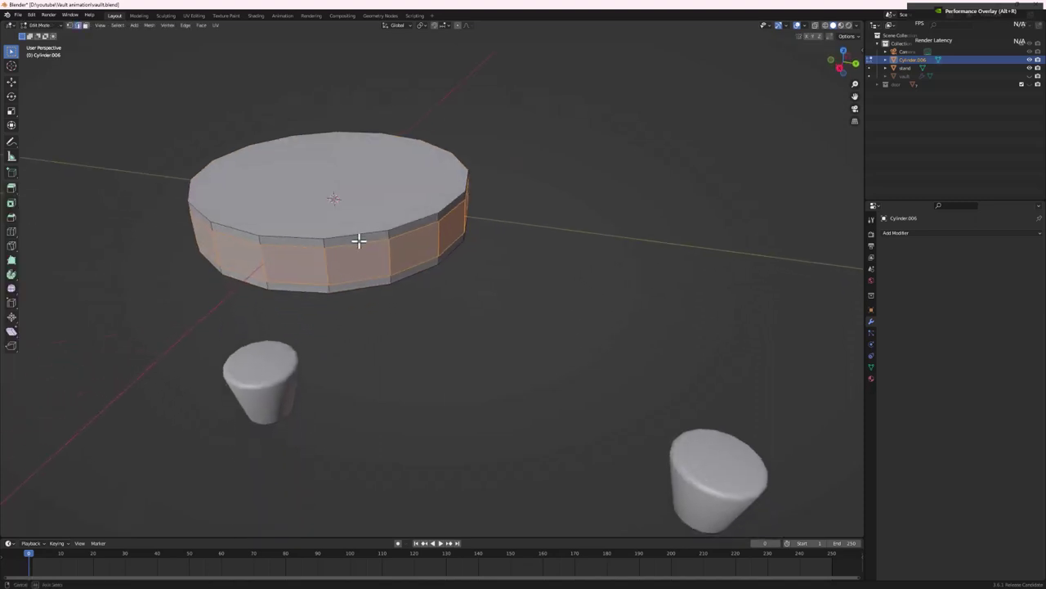
middle_drag(305, 205, 306, 217)
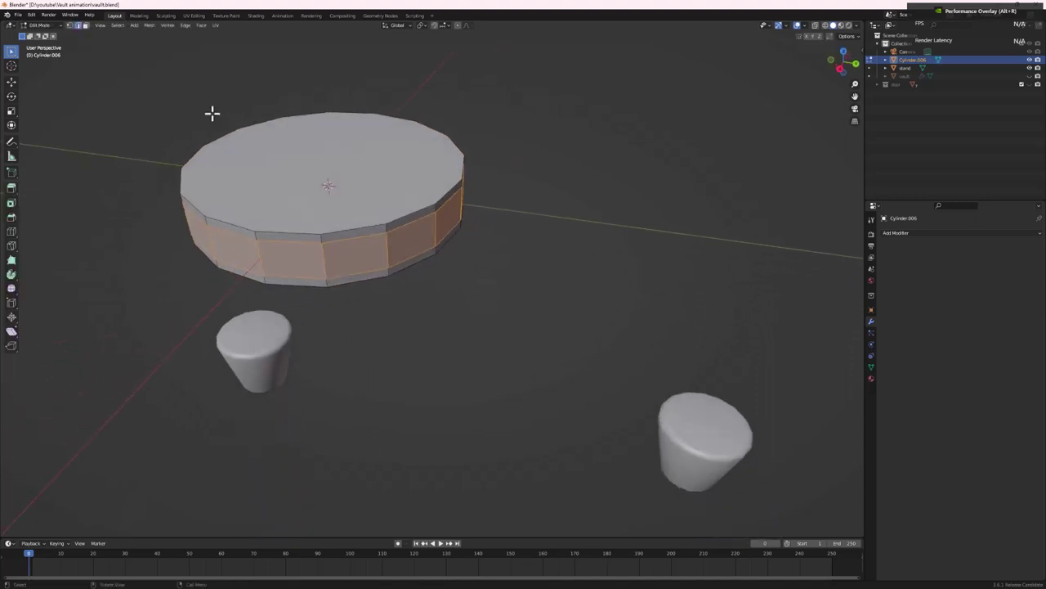
Select the disc's top and bottom faces and inset them together by about 0.018 m to form narrow rims
click(85, 26)
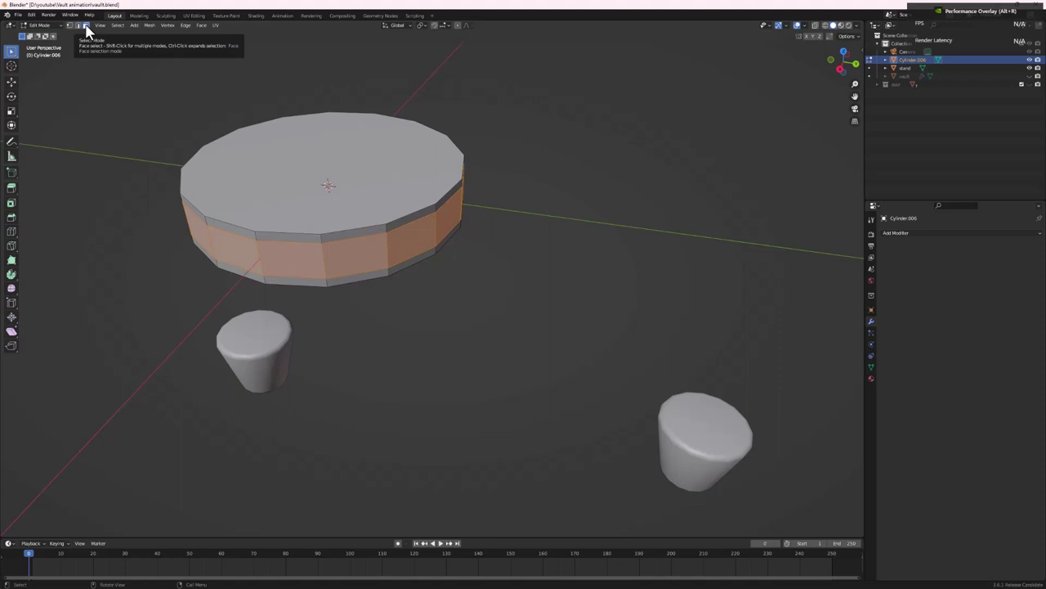
click(329, 184)
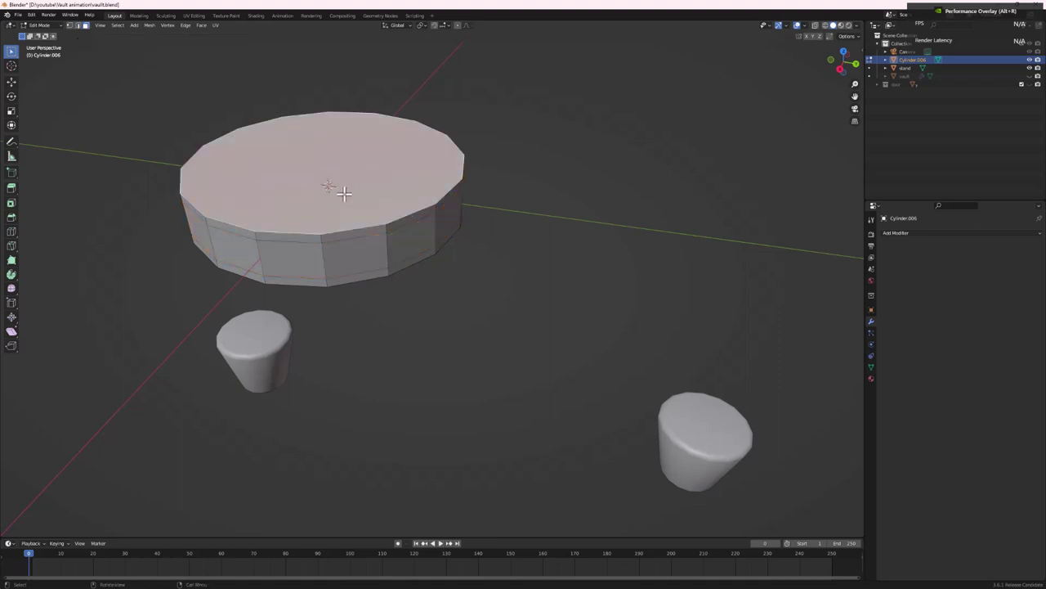
middle_drag(344, 192, 345, 217)
middle_drag(368, 299, 352, 241)
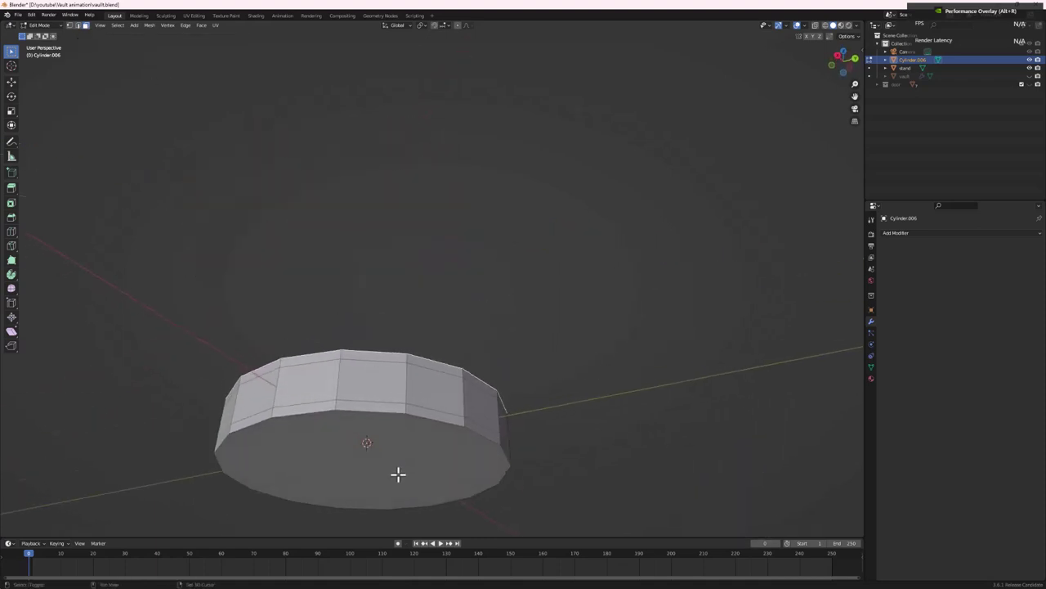
shift+click(392, 450)
middle_drag(443, 404, 391, 346)
key(i)
click(391, 346)
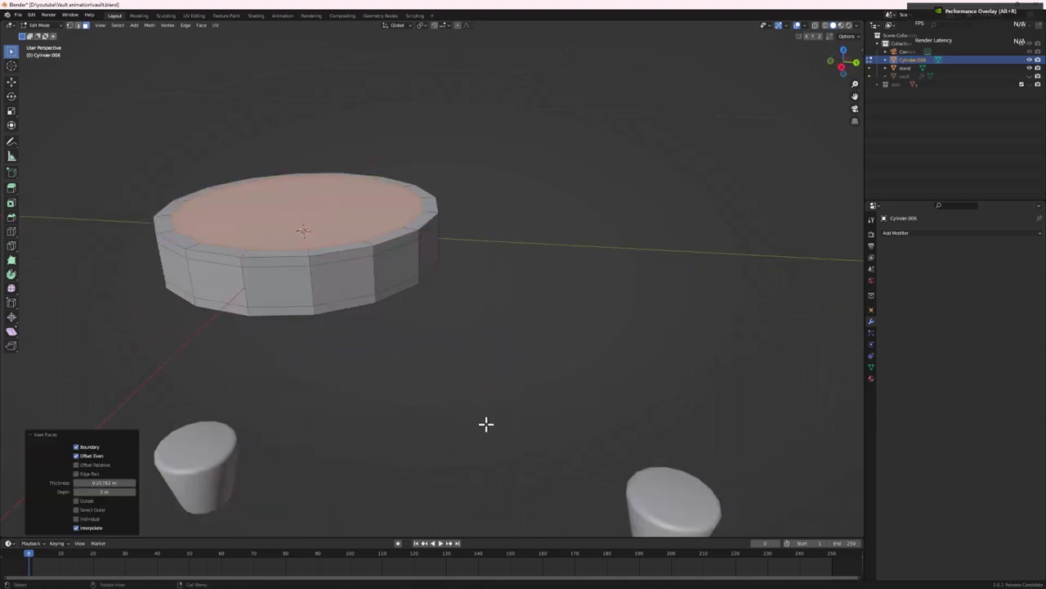
Extrude both inset faces slightly inward along their normals to recess the top and bottom of the disc
key(e)
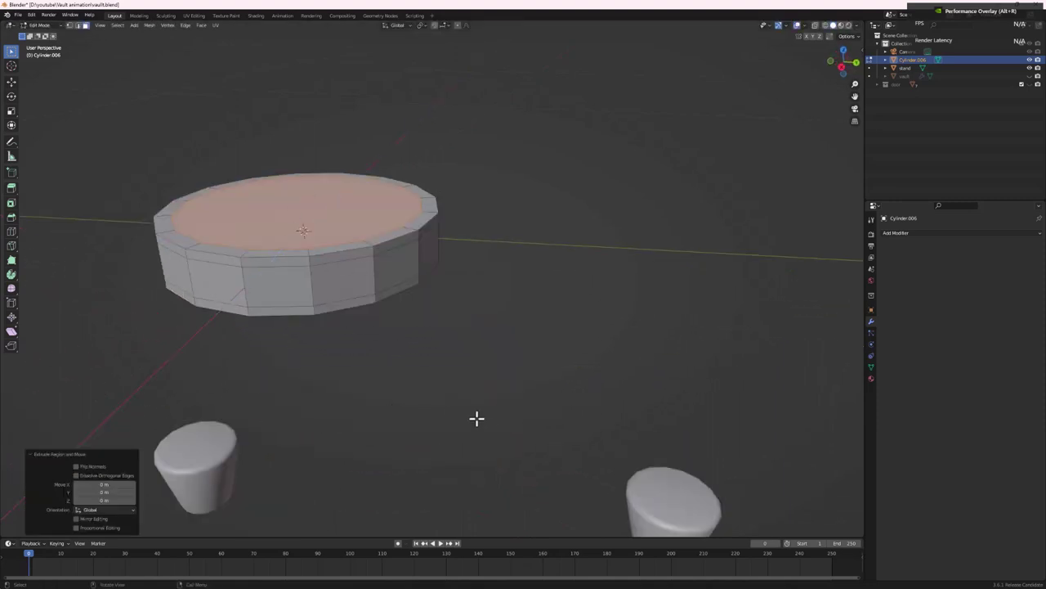
key(Escape)
key(alt+e)
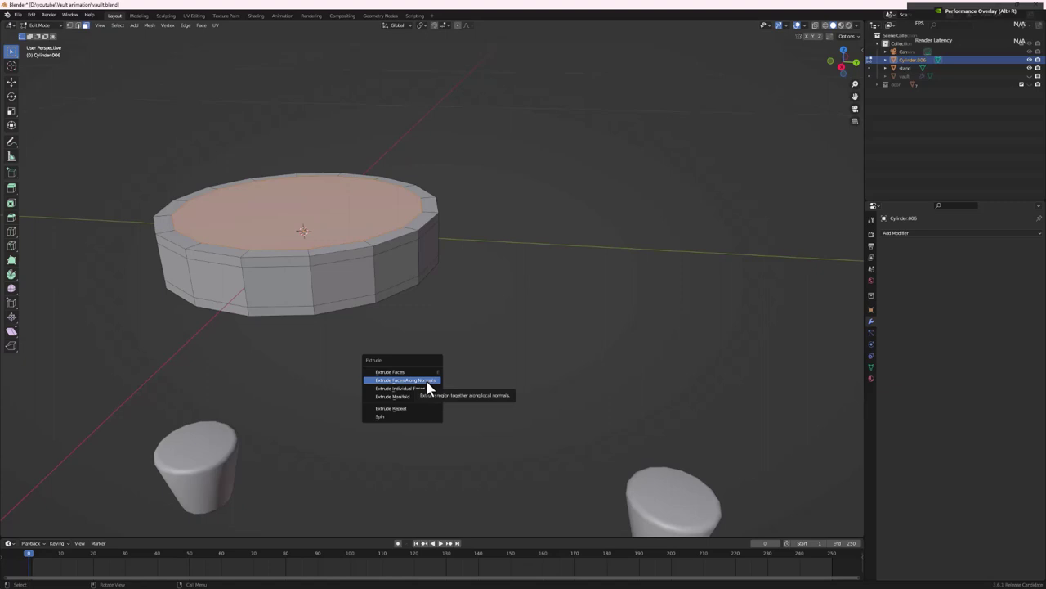
click(427, 381)
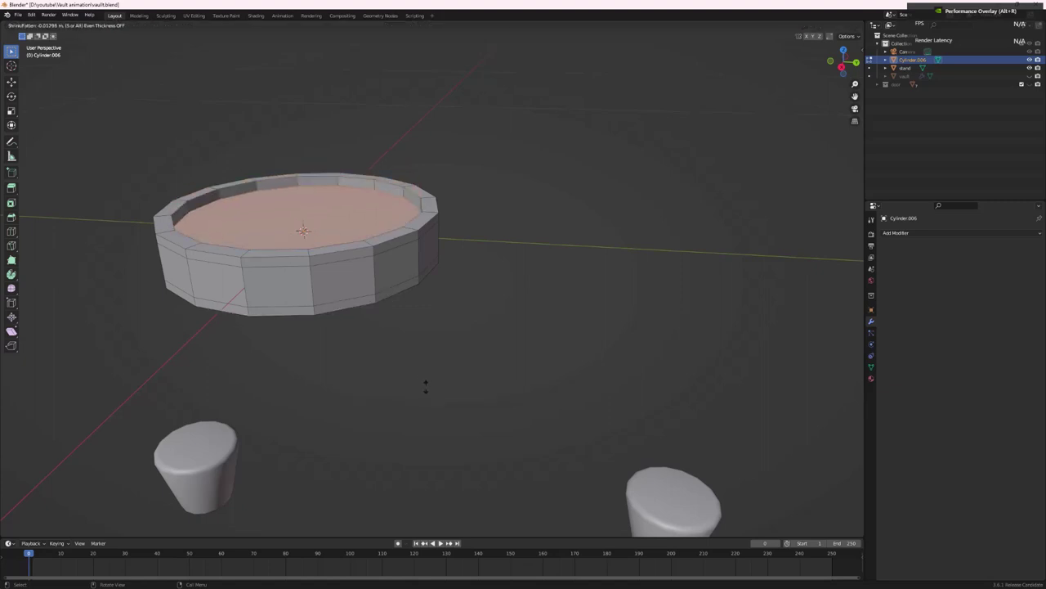
click(424, 384)
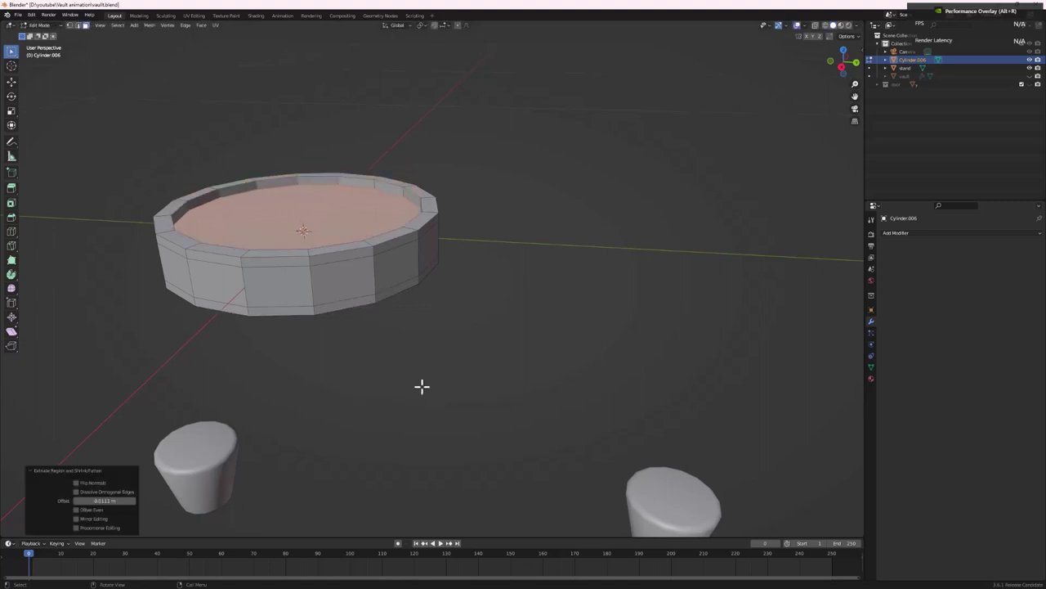
Inset the recessed top and bottom faces again, down to a small central polygon
middle_drag(422, 385, 301, 252)
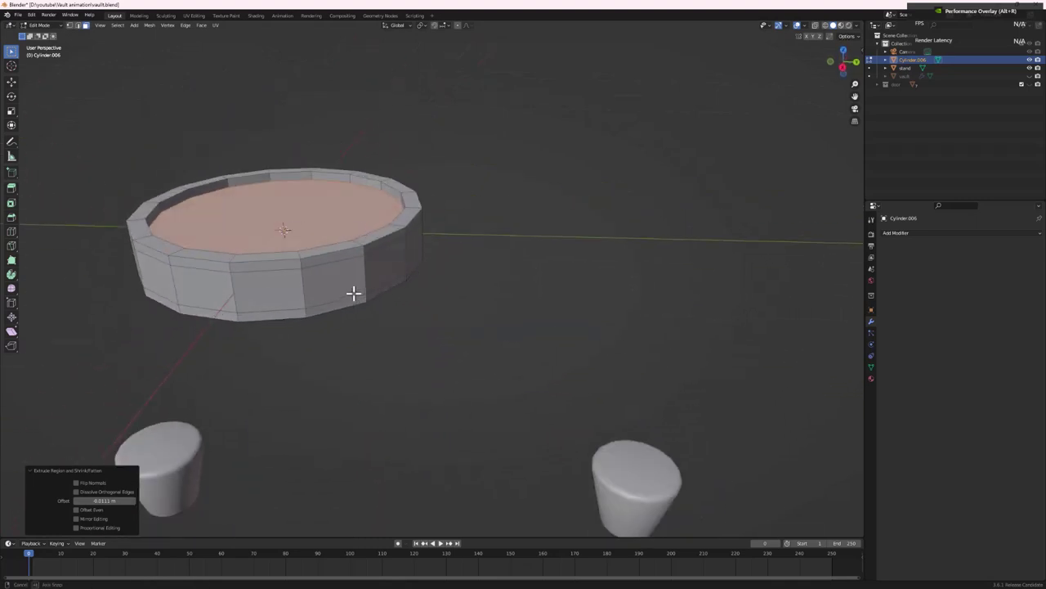
middle_drag(353, 292, 330, 260)
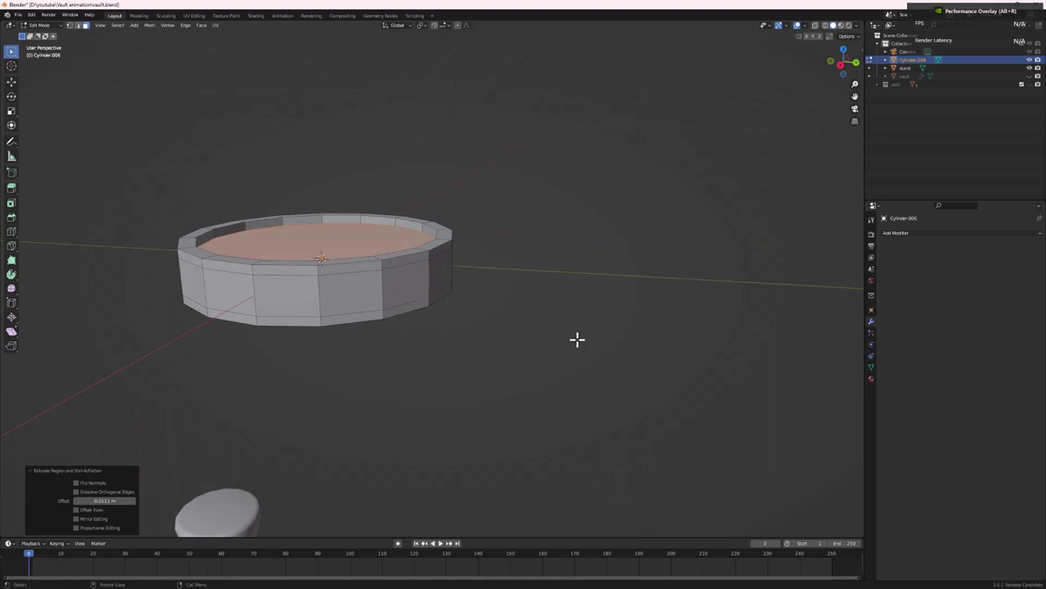
key(i)
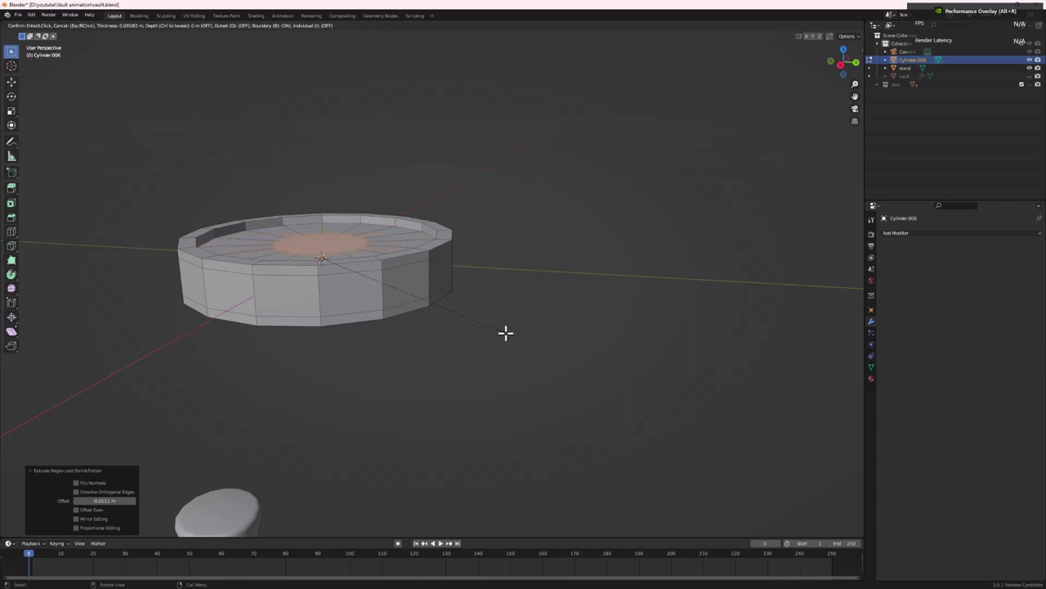
click(505, 331)
Return to Object Mode, shade the disc smooth and add a Subdivision Surface modifier
key(Tab)
scroll(340, 273, down, 1)
middle_drag(342, 274, 300, 207)
right_click(342, 248)
click(339, 242)
click(906, 233)
click(871, 384)
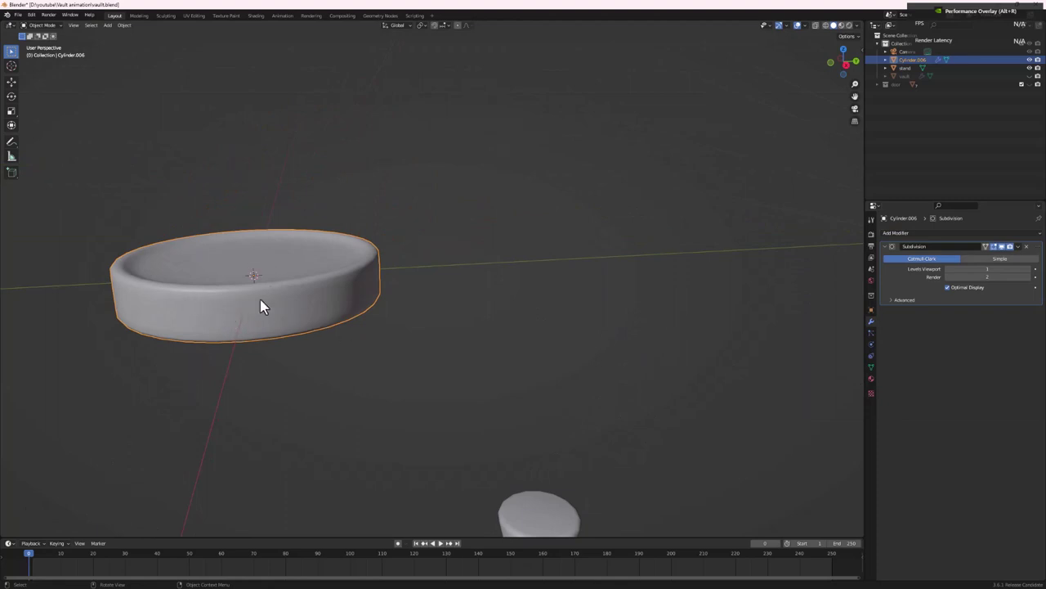
Add a single loop cut around the disc's top recess near its inner wall, with a slide factor of about 0.38
key(Tab)
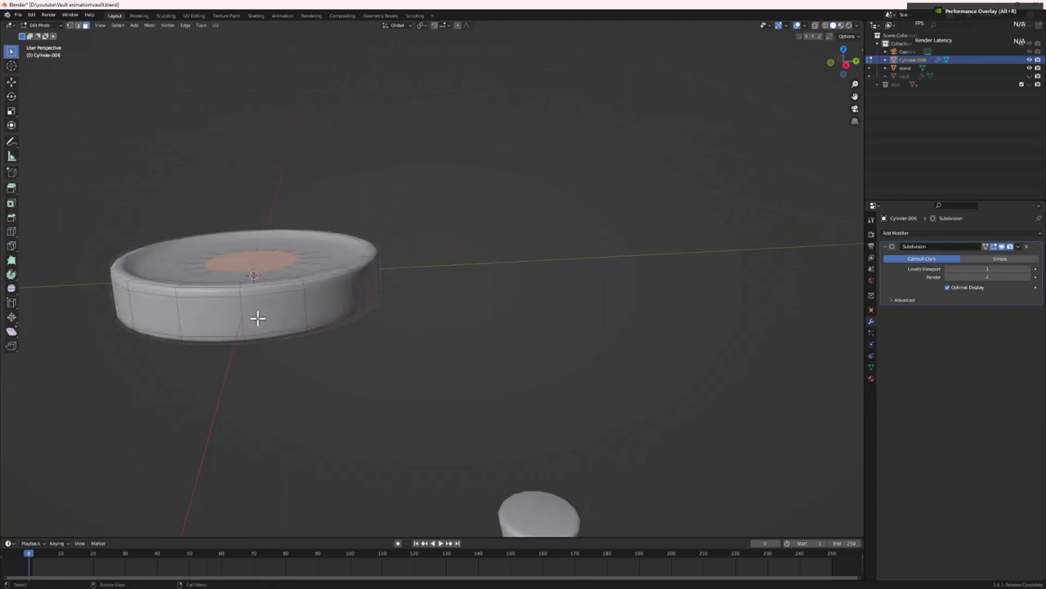
scroll(258, 318, down, 2)
middle_drag(258, 318, 250, 335)
scroll(150, 193, up, 2)
scroll(393, 298, up, 3)
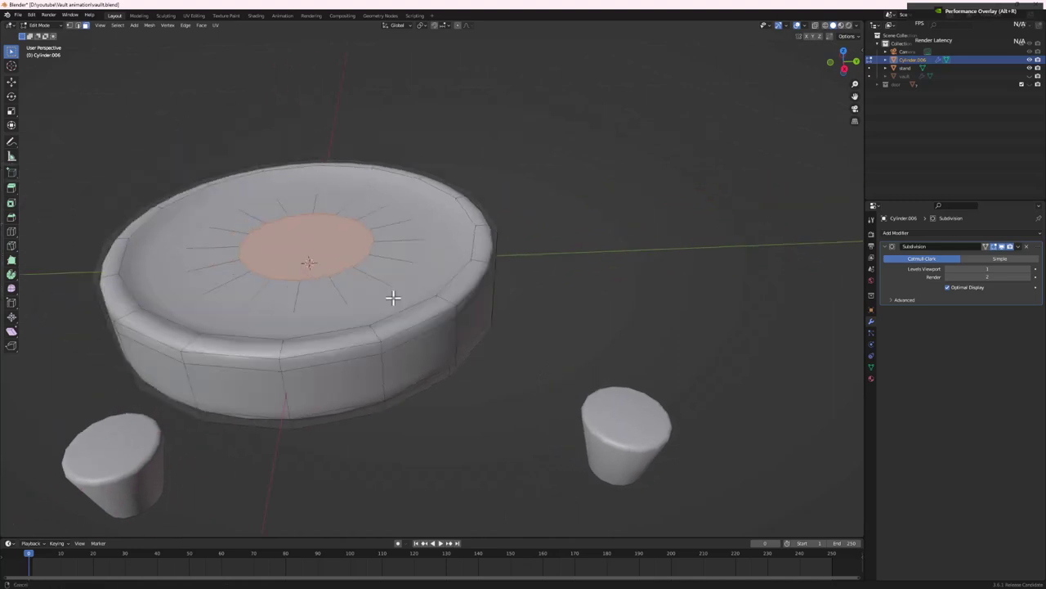
middle_drag(393, 298, 376, 282)
key(ctrl+r)
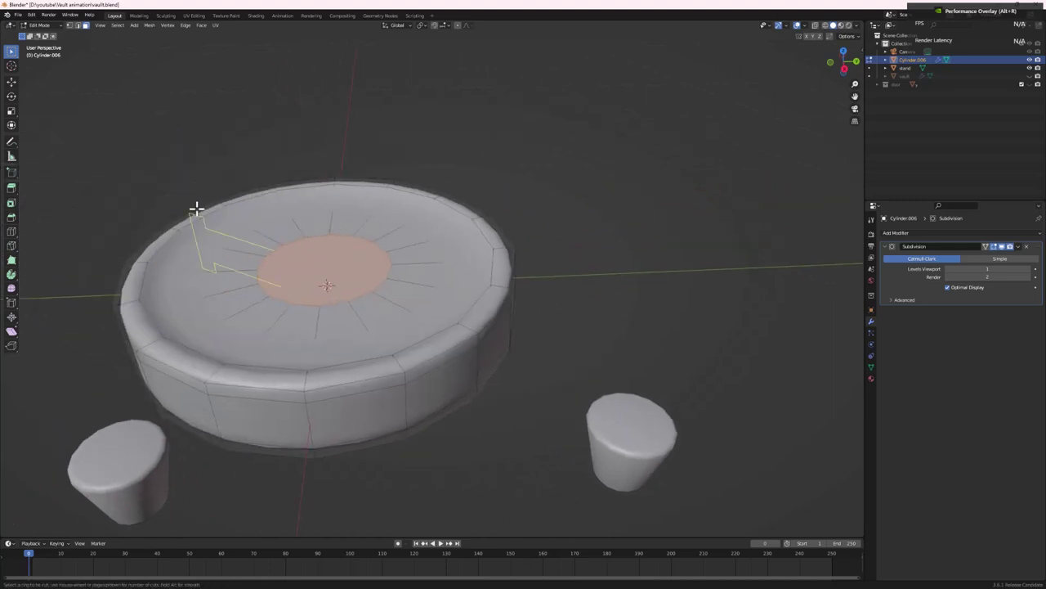
click(182, 230)
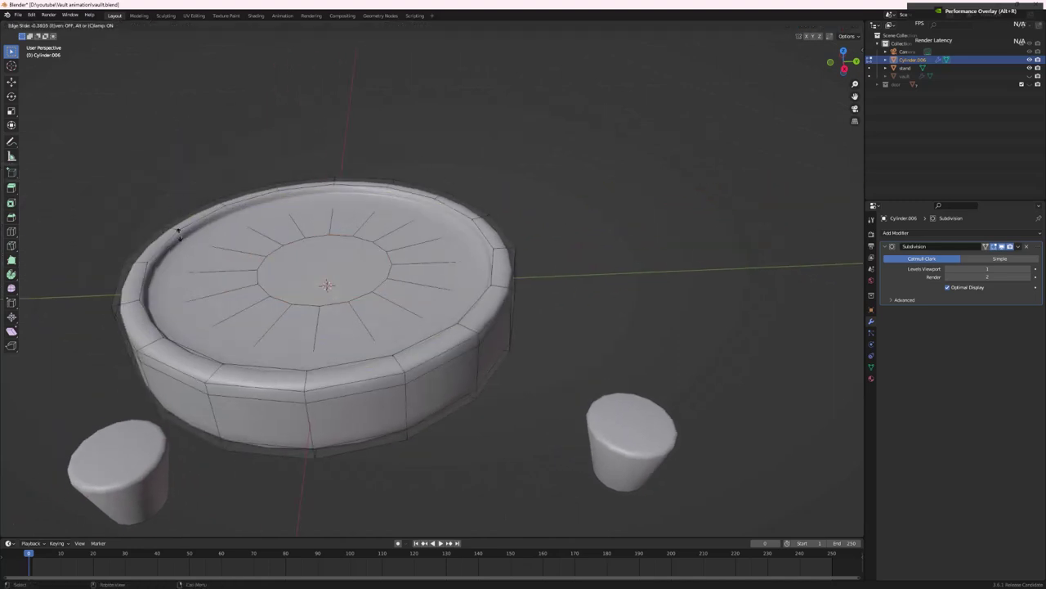
click(181, 231)
Add a matching loop cut around the recess on the disc's underside and leave mesh editing
scroll(270, 291, down, 2)
middle_drag(304, 343, 354, 390)
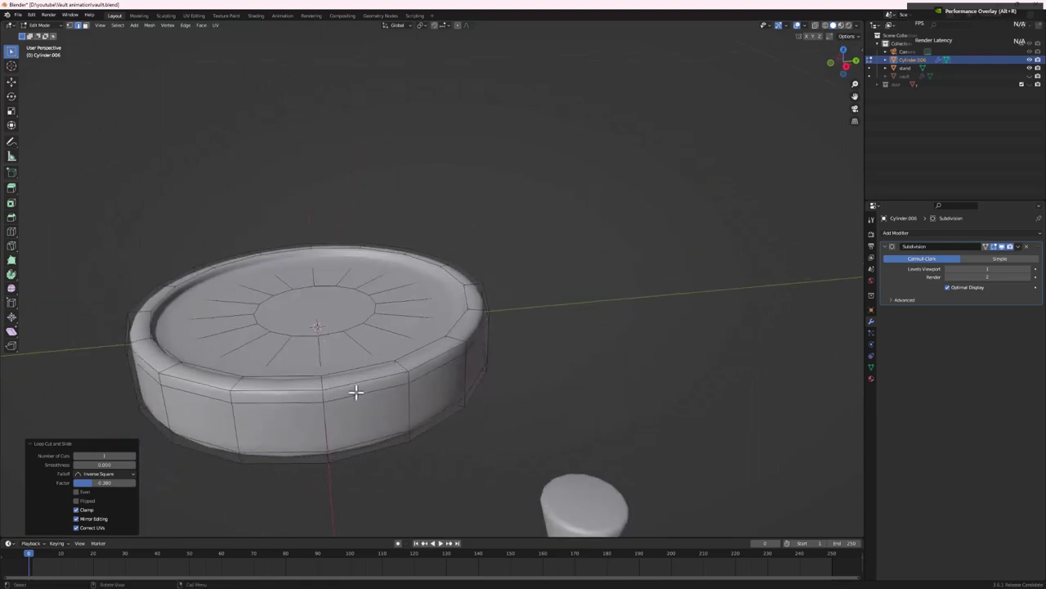
scroll(364, 328, up, 4)
middle_drag(364, 328, 275, 145)
drag(288, 102, 297, 97)
scroll(400, 167, down, 4)
middle_drag(409, 175, 385, 319)
key(Tab)
scroll(339, 373, down, 4)
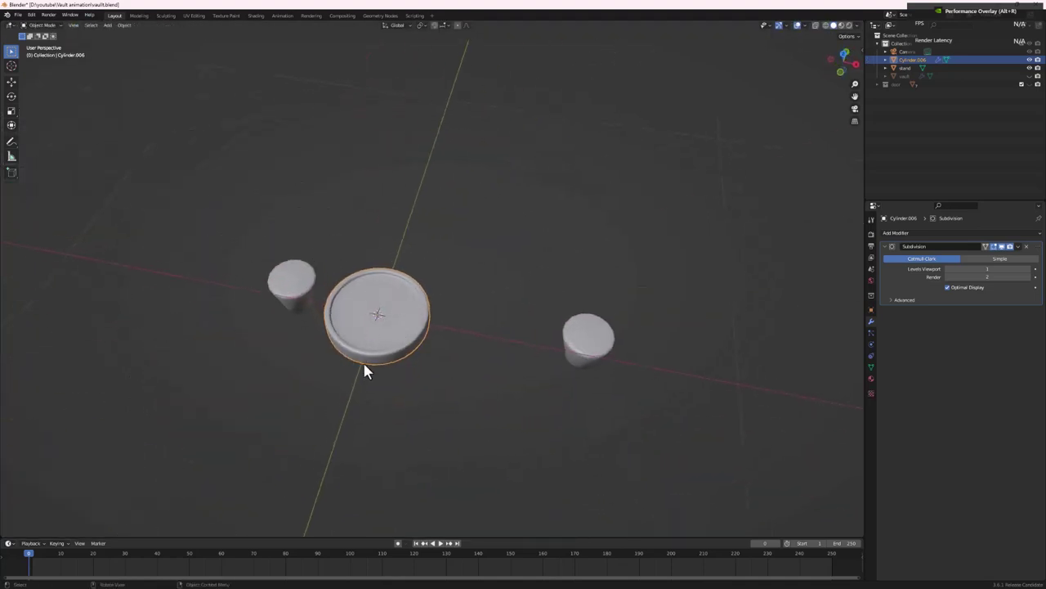
Unhide the vault body and inspect the disc's size and position inside it
scroll(364, 372, down, 3)
middle_drag(378, 373, 377, 311)
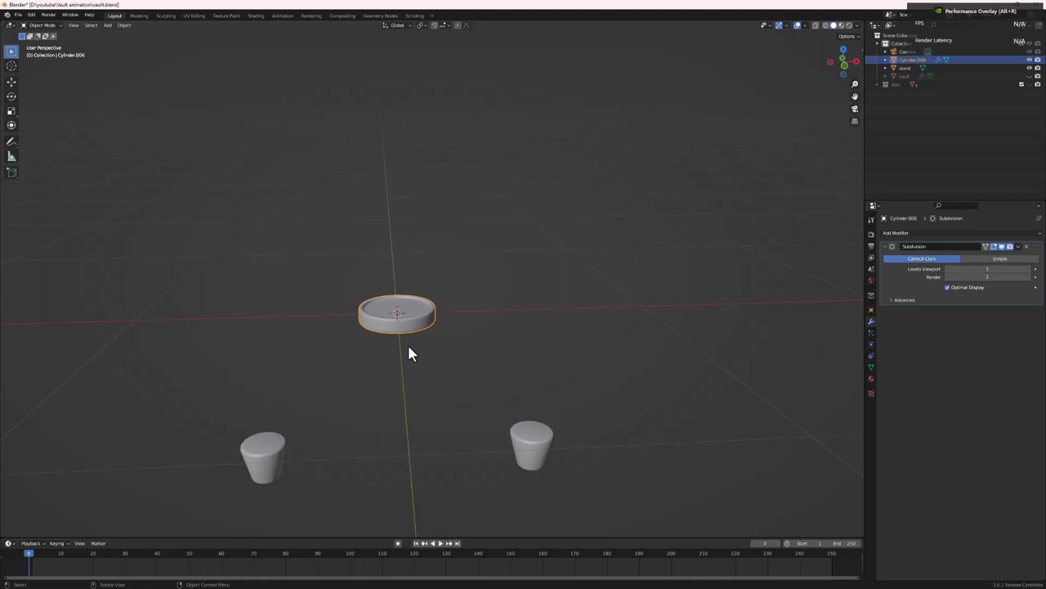
key(KP_Divide)
key(KP_Divide)
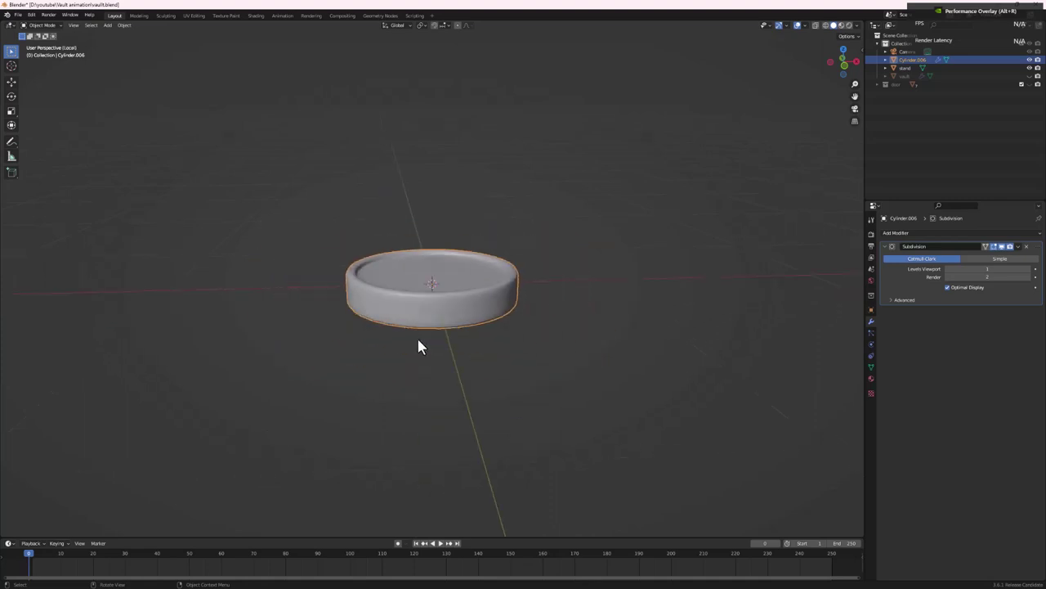
click(1029, 76)
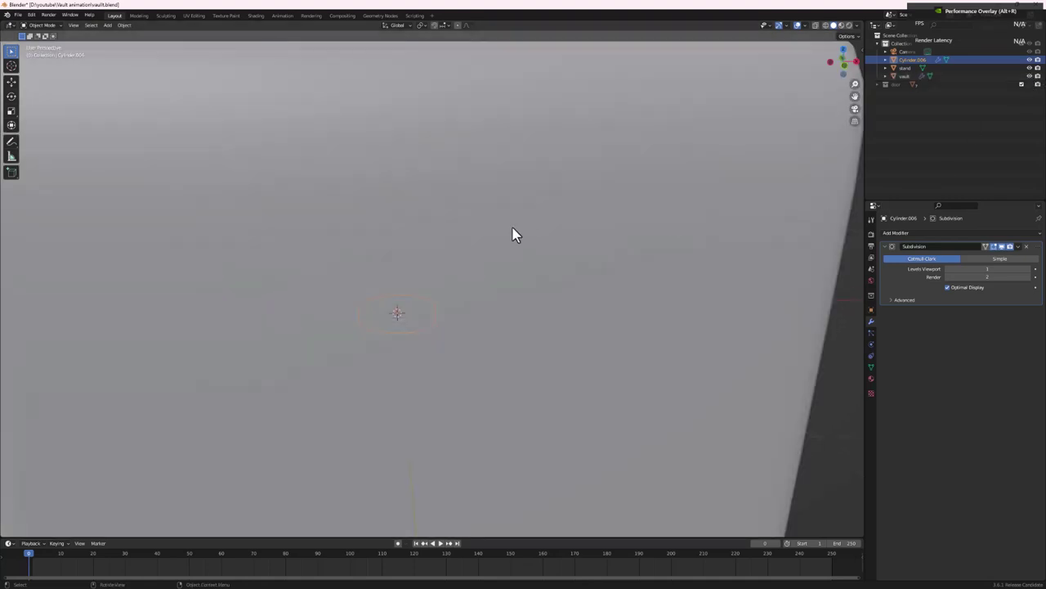
scroll(440, 236, down, 6)
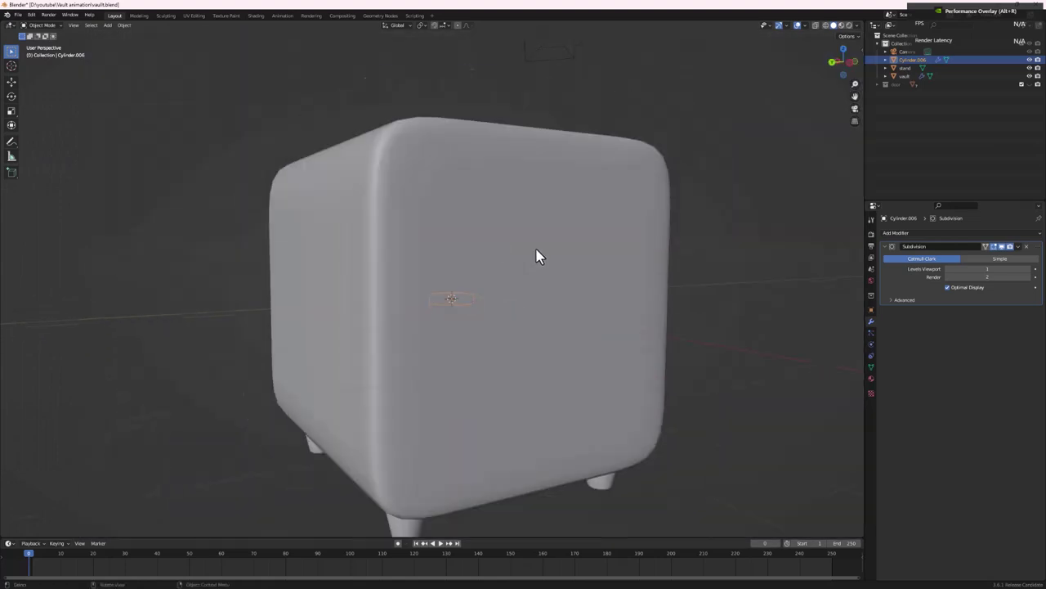
middle_drag(536, 249, 415, 282)
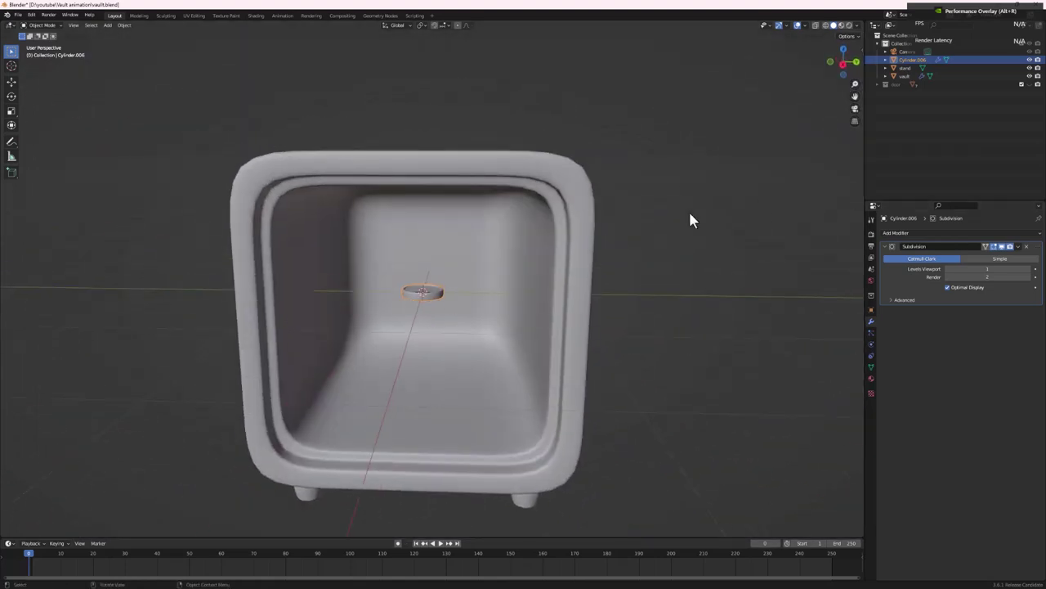
middle_drag(689, 218, 420, 285)
scroll(420, 285, up, 4)
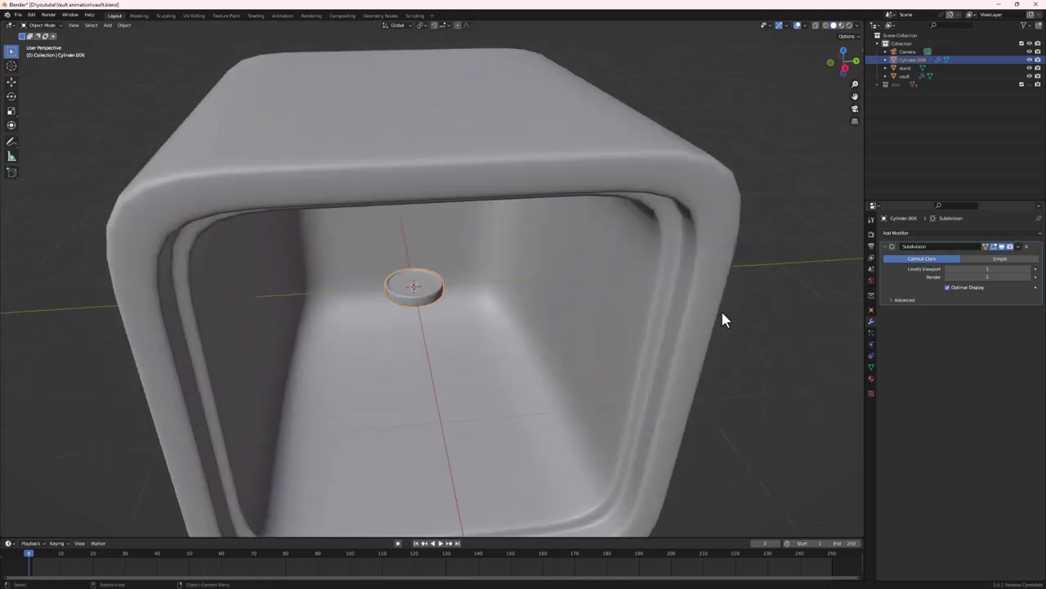
middle_drag(428, 343, 428, 269)
scroll(452, 347, down, 4)
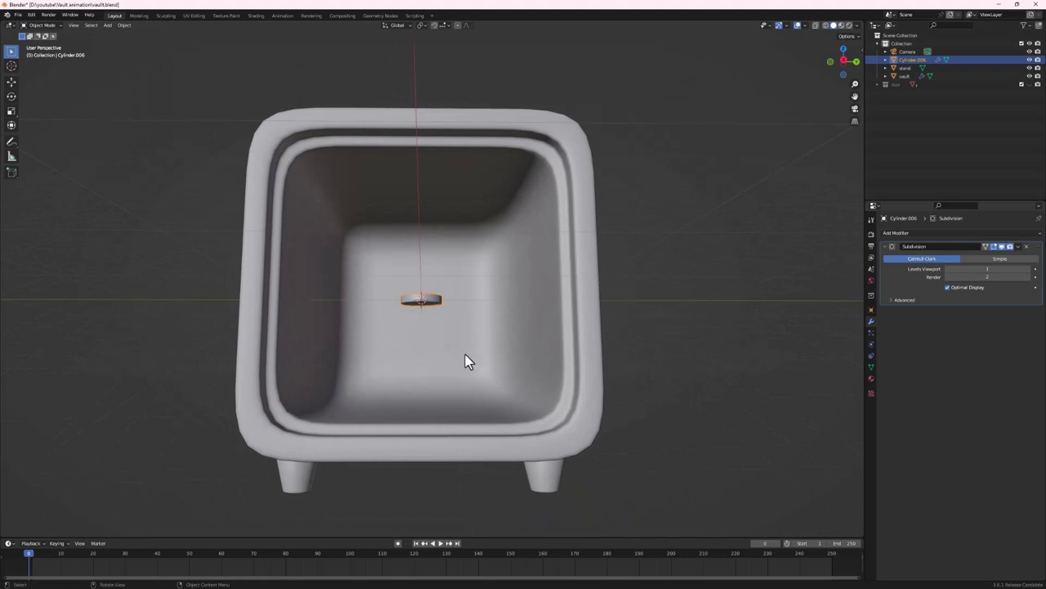
From the right orthographic view, lower the disc along Z by about 0.575 m inside the vault
key(ctrl+KP_7)
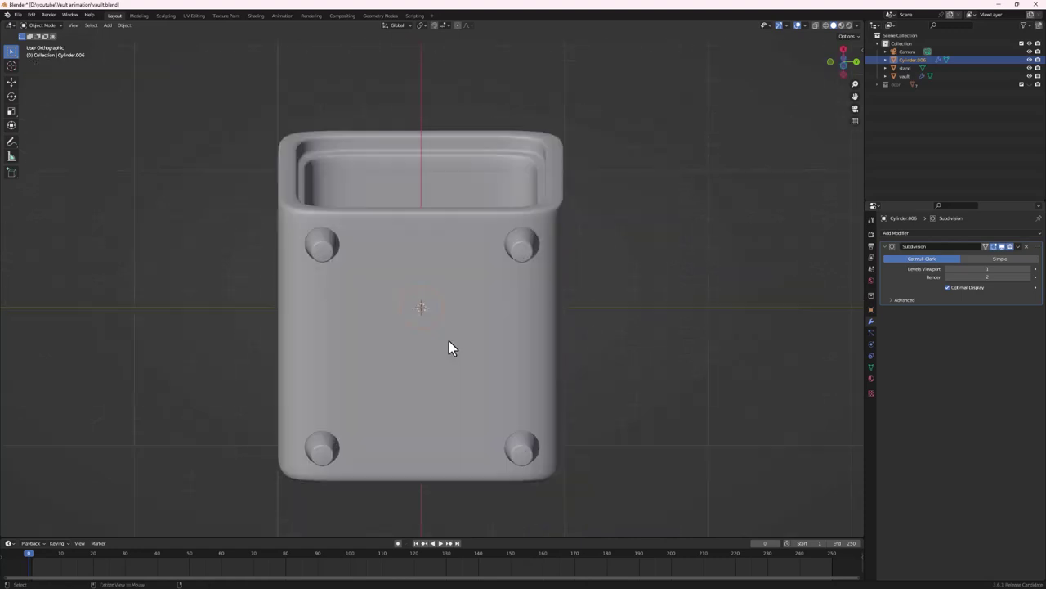
key(KP_3)
key(g)
key(z)
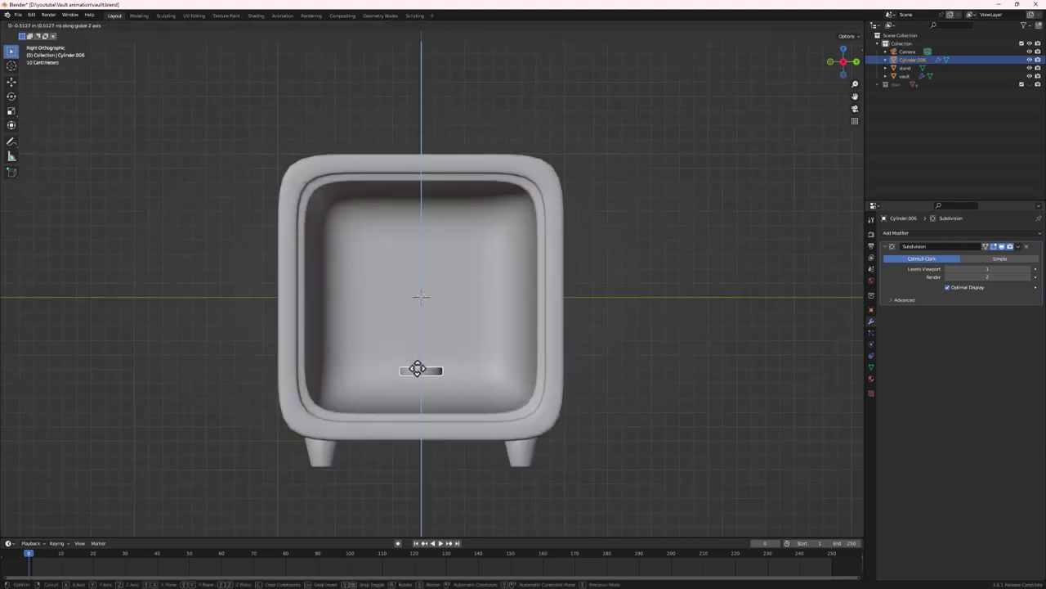
click(426, 381)
Move the disc about 0.48 m in the negative Y direction, towards the vault's side wall
mouse_move(433, 381)
middle_down()
mouse_move(431, 396)
mouse_move(442, 380)
middle_up()
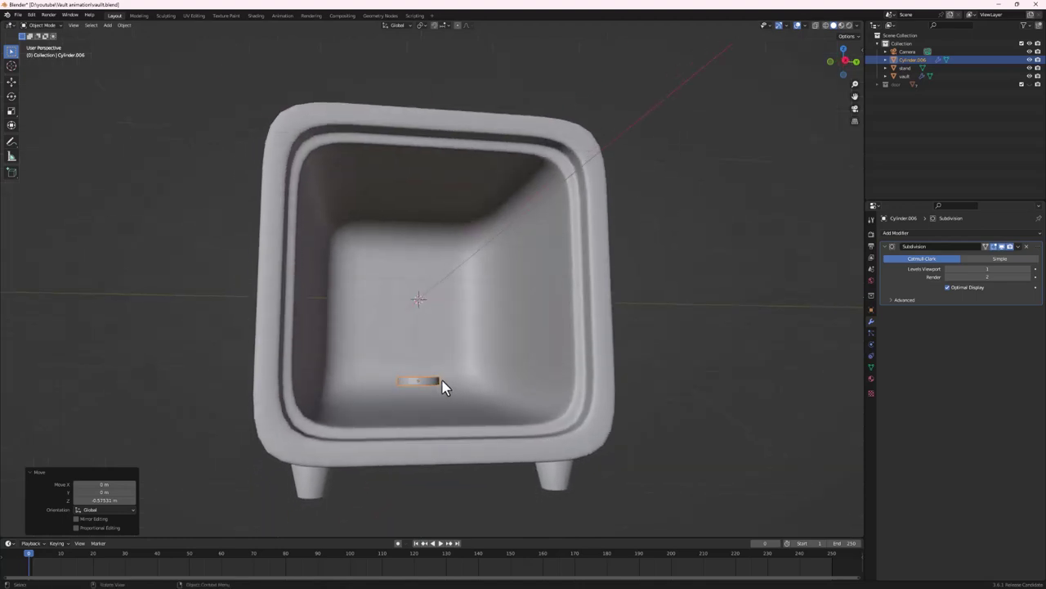
key(g)
key(y)
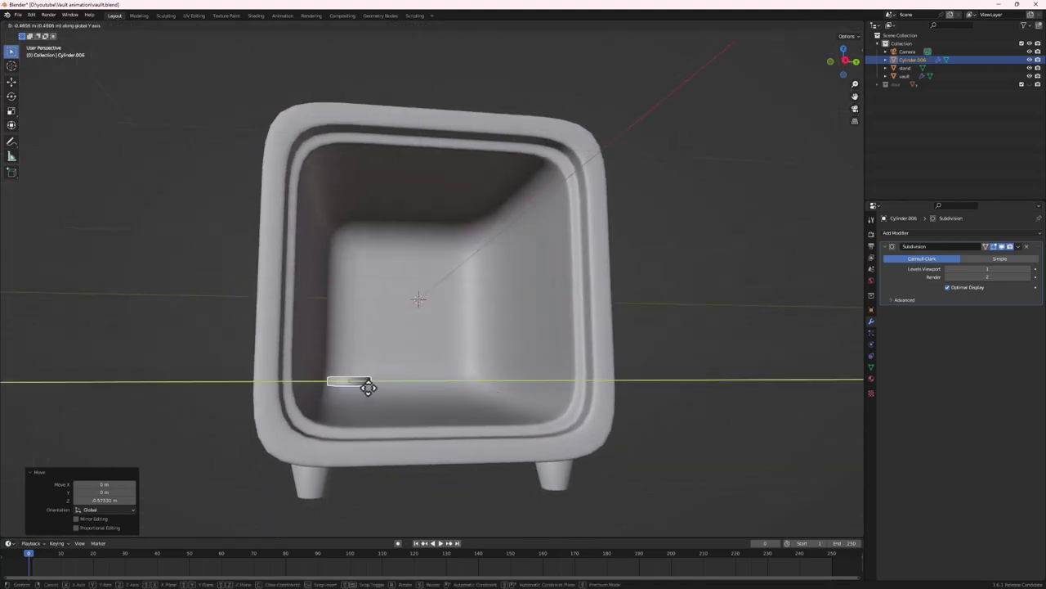
click(367, 387)
Add an Array modifier to the disc inside the vault
middle_drag(367, 387, 352, 422)
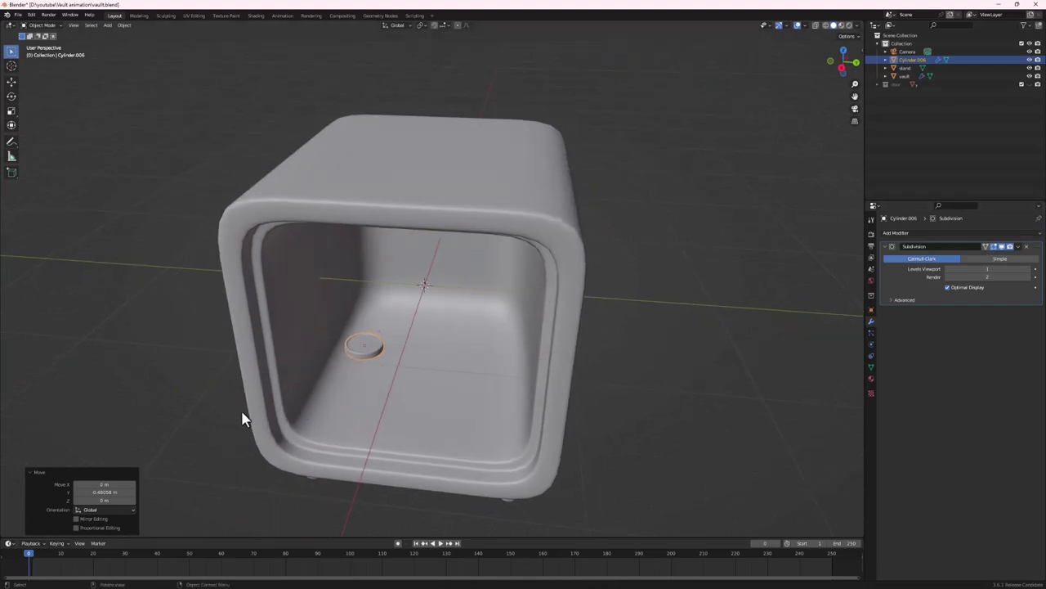
middle_drag(243, 416, 684, 303)
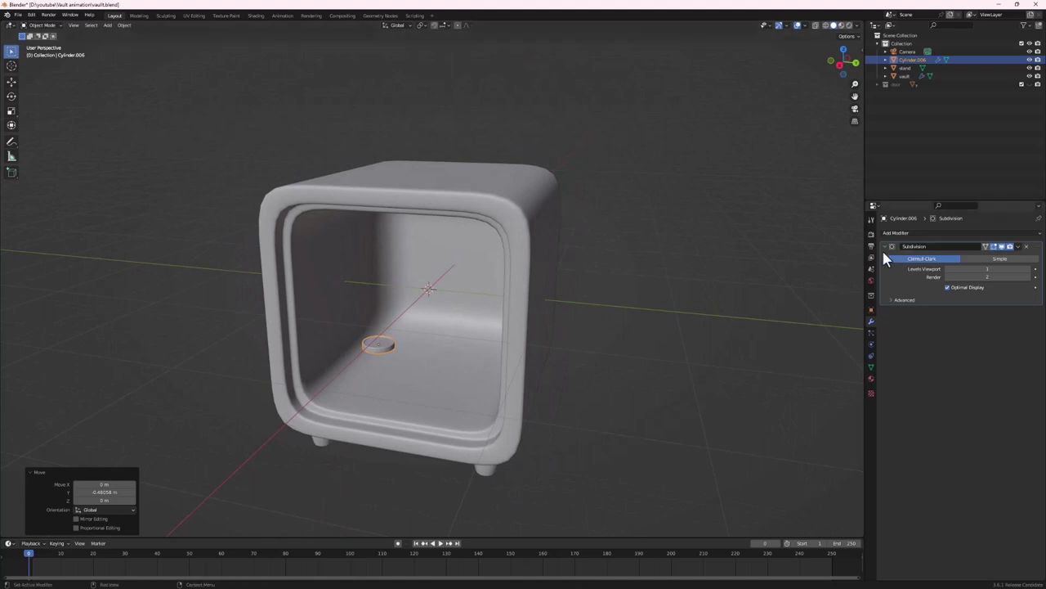
click(907, 235)
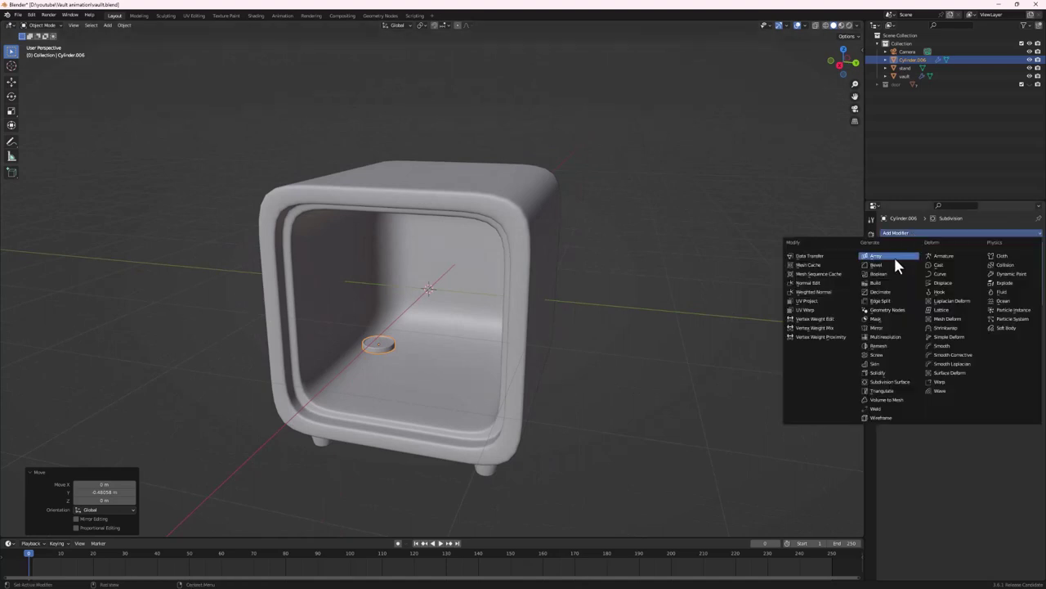
click(882, 262)
middle_drag(269, 335, 405, 360)
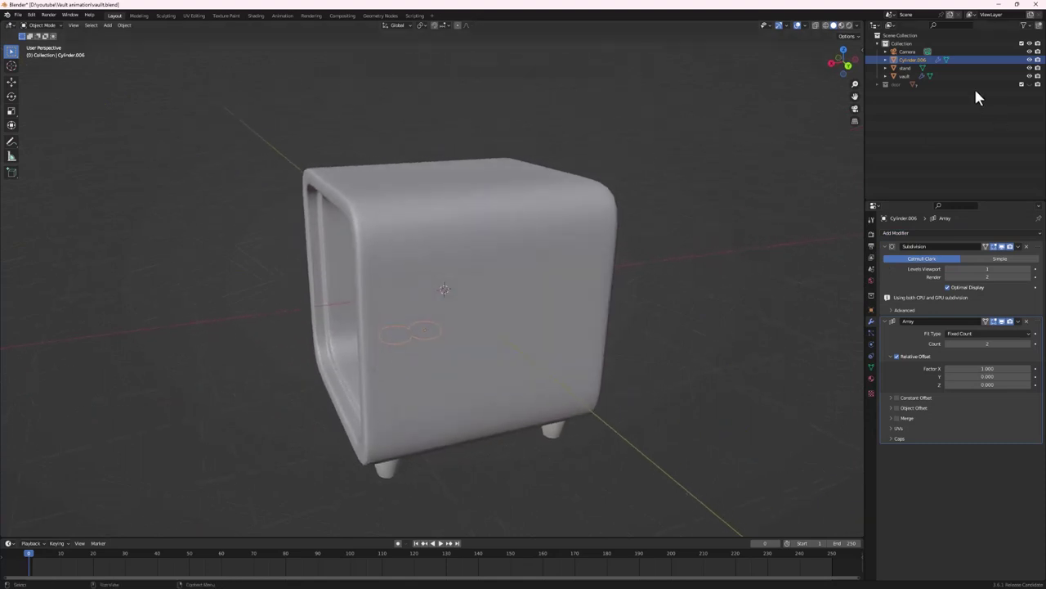
In wireframe display, move the arrayed disc about 0.6 m in the negative X direction, and return to solid display
click(826, 26)
mouse_move(490, 295)
middle_down()
mouse_move(397, 335)
mouse_move(399, 344)
middle_up()
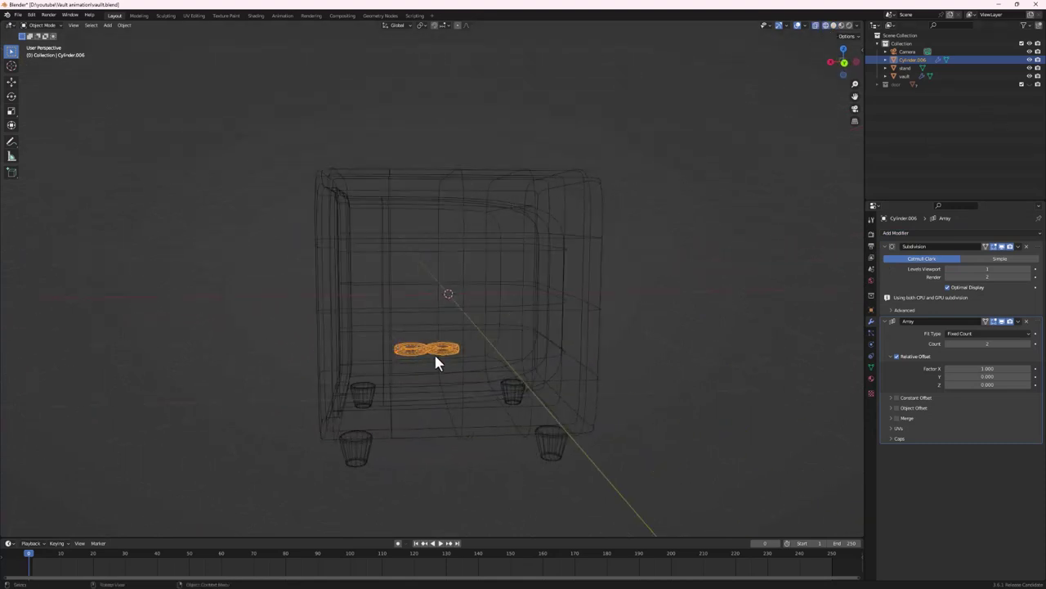
key(g)
key(x)
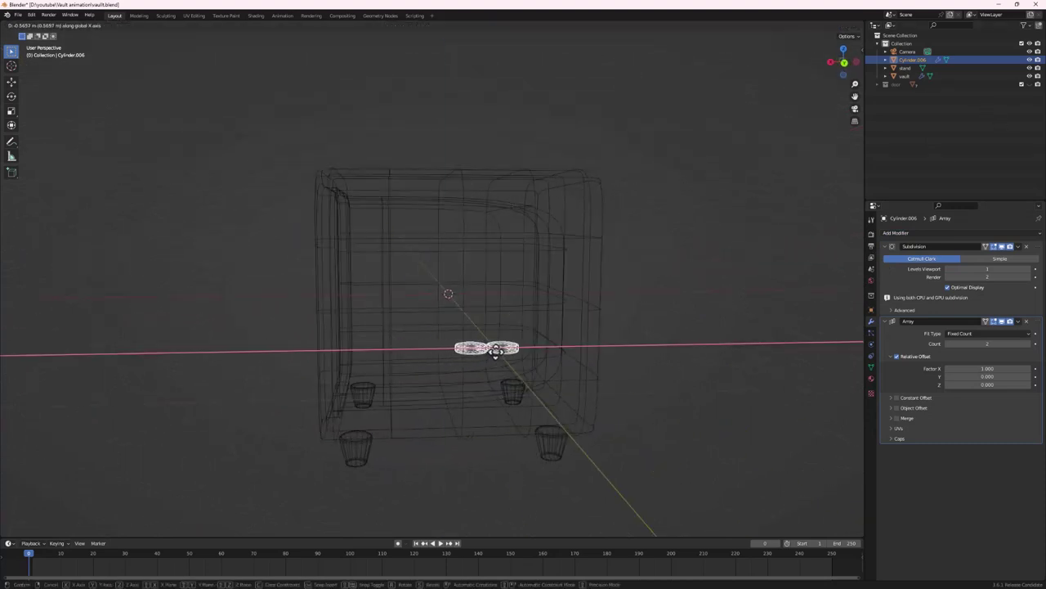
click(492, 352)
middle_drag(492, 352, 460, 409)
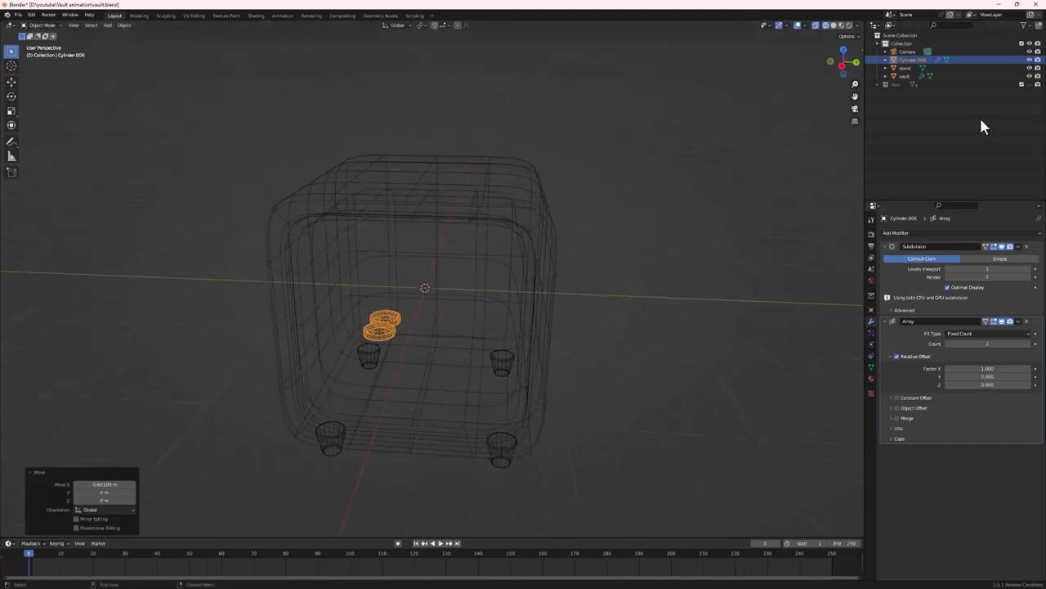
click(834, 25)
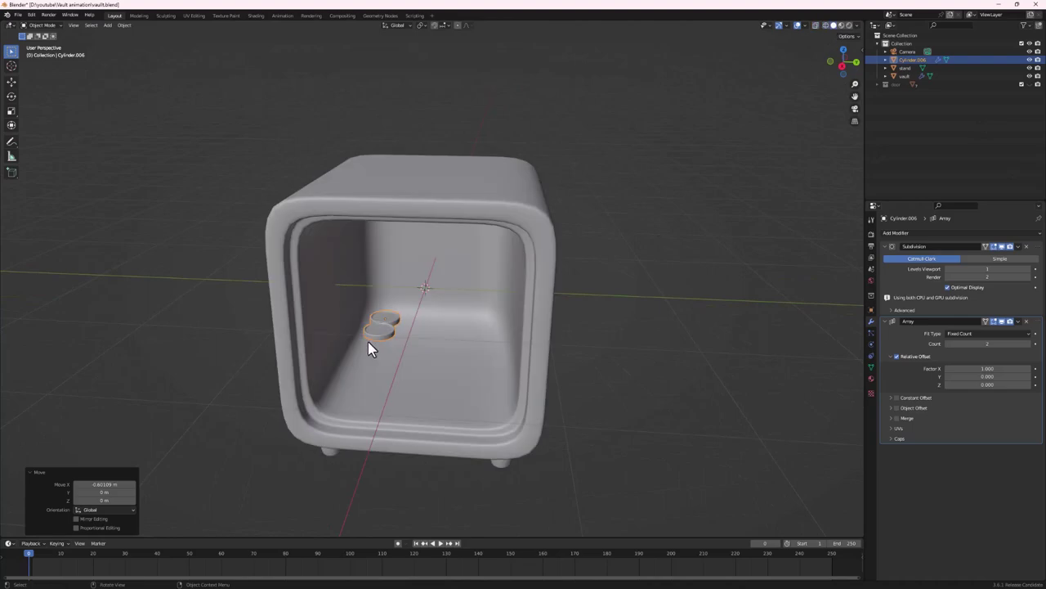
Hide the vault body and raise the disc array's count to 4
middle_drag(368, 341, 343, 328)
scroll(394, 331, up, 6)
middle_drag(420, 338, 431, 393)
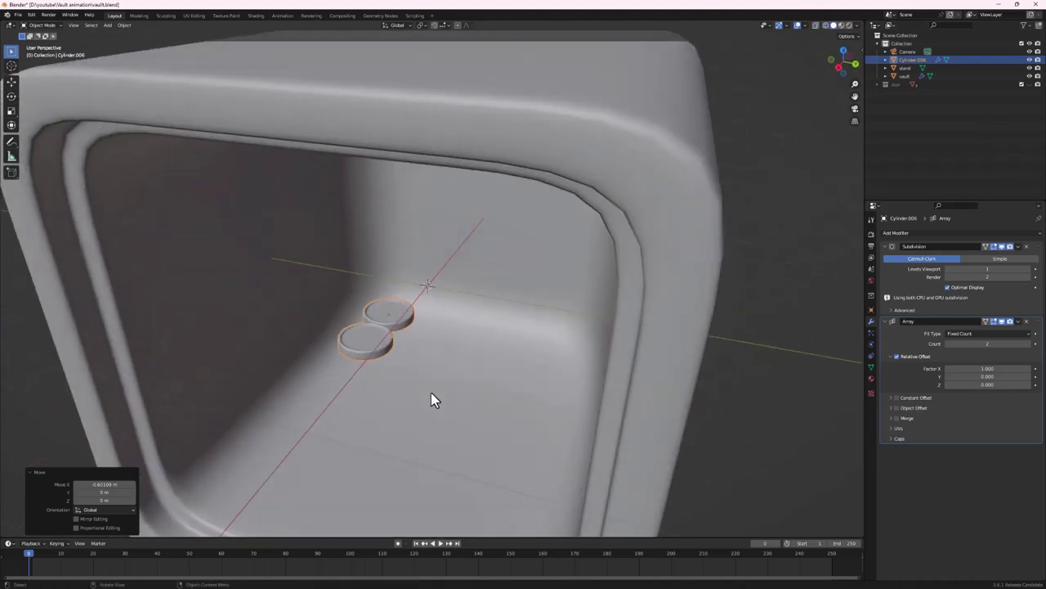
click(1030, 76)
middle_drag(344, 396, 376, 382)
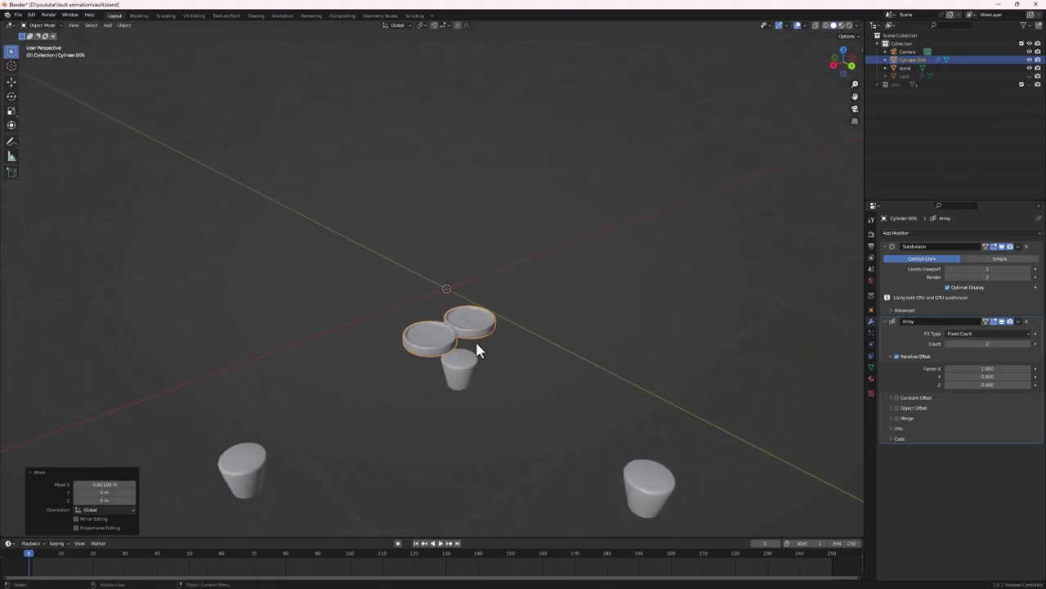
scroll(478, 350, up, 2)
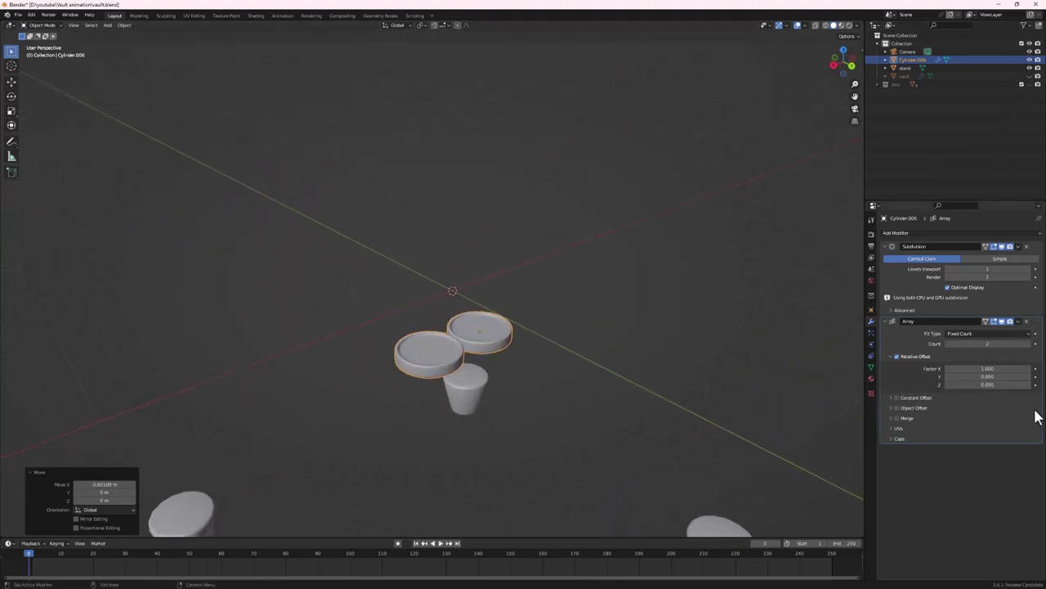
click(1029, 344)
click(1028, 344)
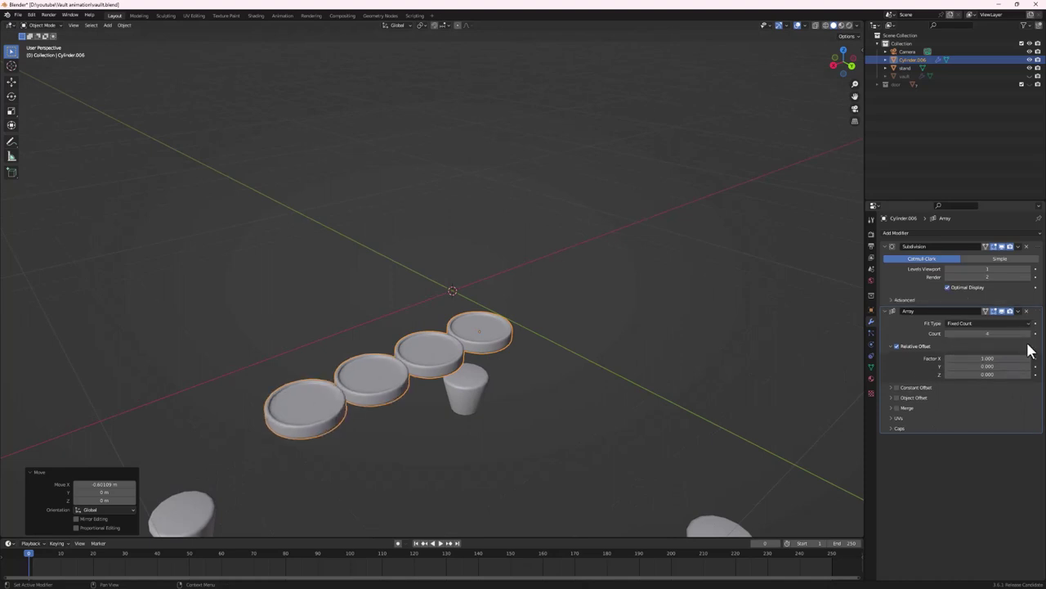
Space the discs slightly apart by setting the array's relative offset X factor to about 1.09
middle_drag(441, 466, 450, 426)
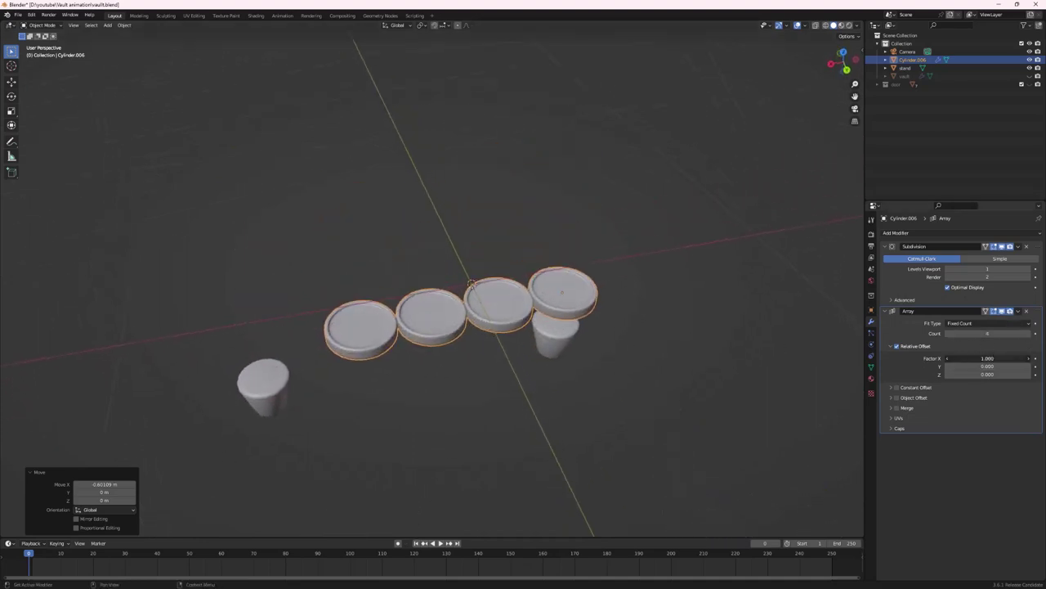
mouse_move(981, 358)
mouse_down()
mouse_move(1018, 358)
mouse_move(991, 358)
mouse_up()
mouse_move(988, 358)
mouse_down()
mouse_move(977, 358)
mouse_move(999, 358)
mouse_move(981, 358)
mouse_up()
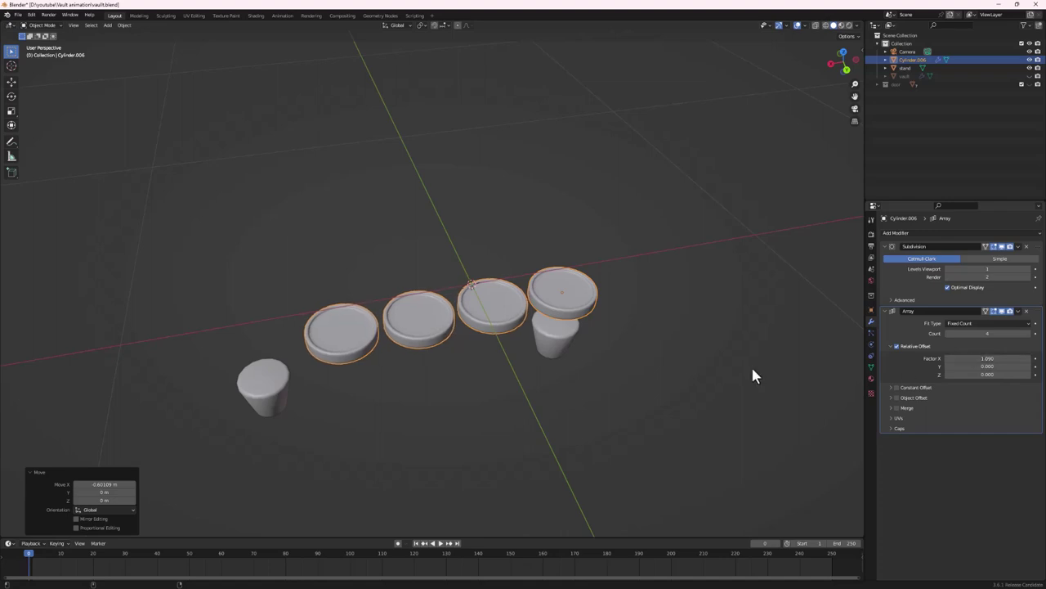
Add a second Array modifier to the disc with relative offset factors X 0 and Z 1 for vertical stacking
scroll(432, 362, down, 2)
middle_drag(432, 362, 444, 411)
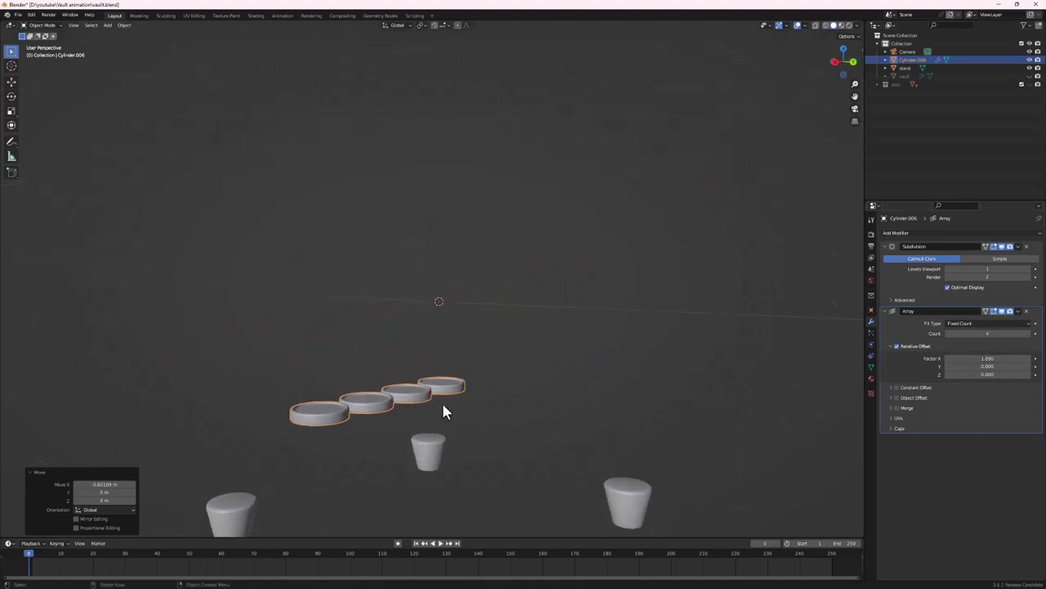
click(907, 234)
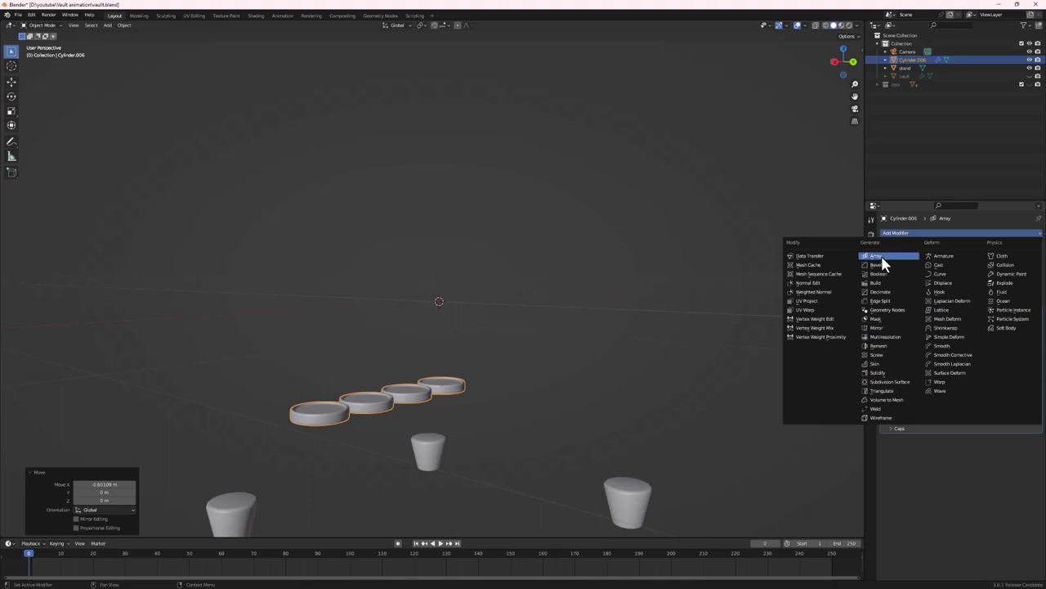
click(882, 258)
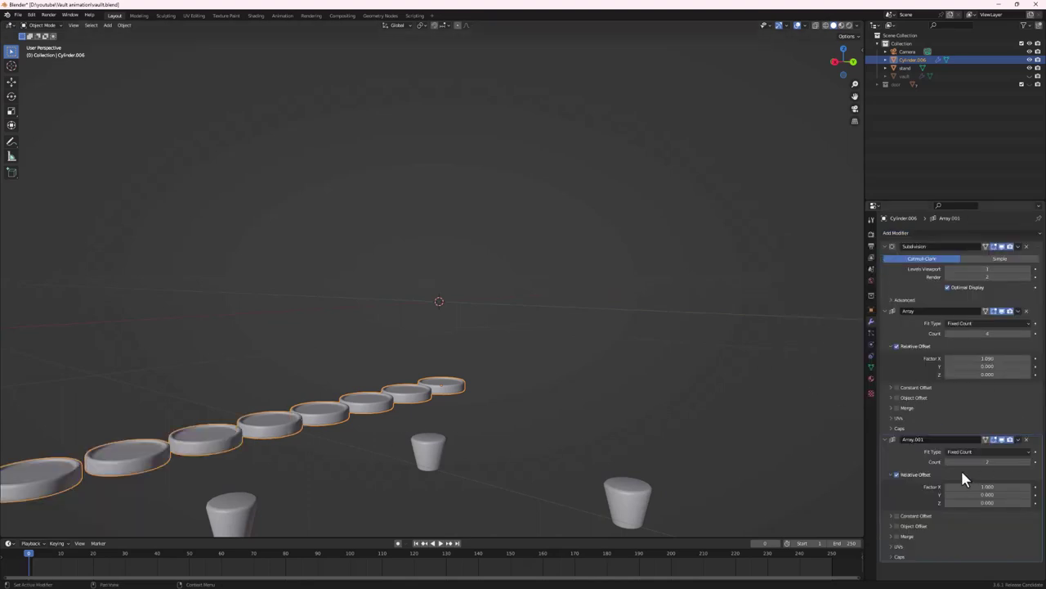
click(887, 310)
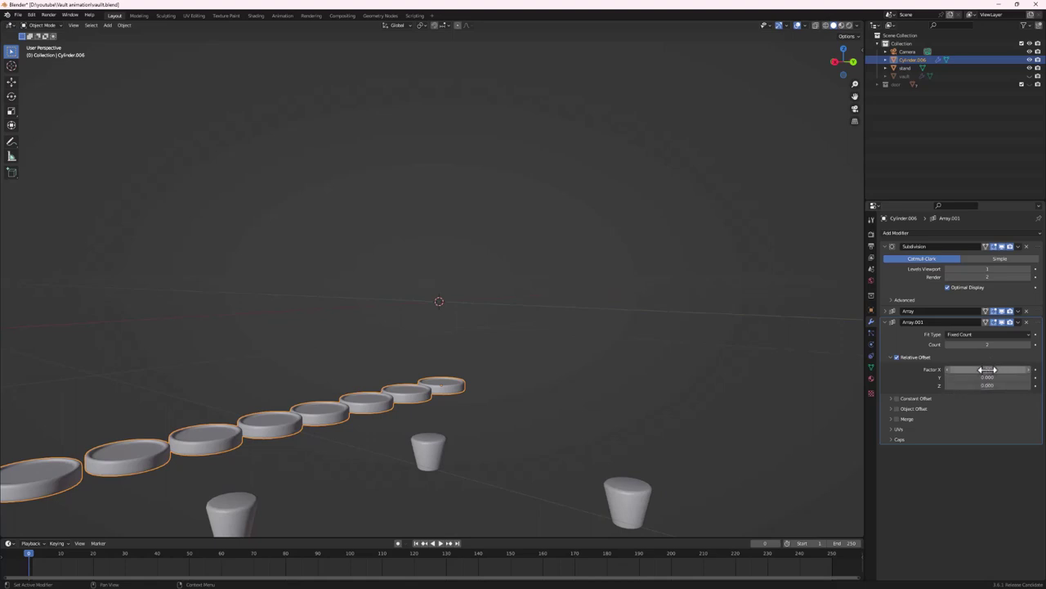
click(988, 370)
text(0)
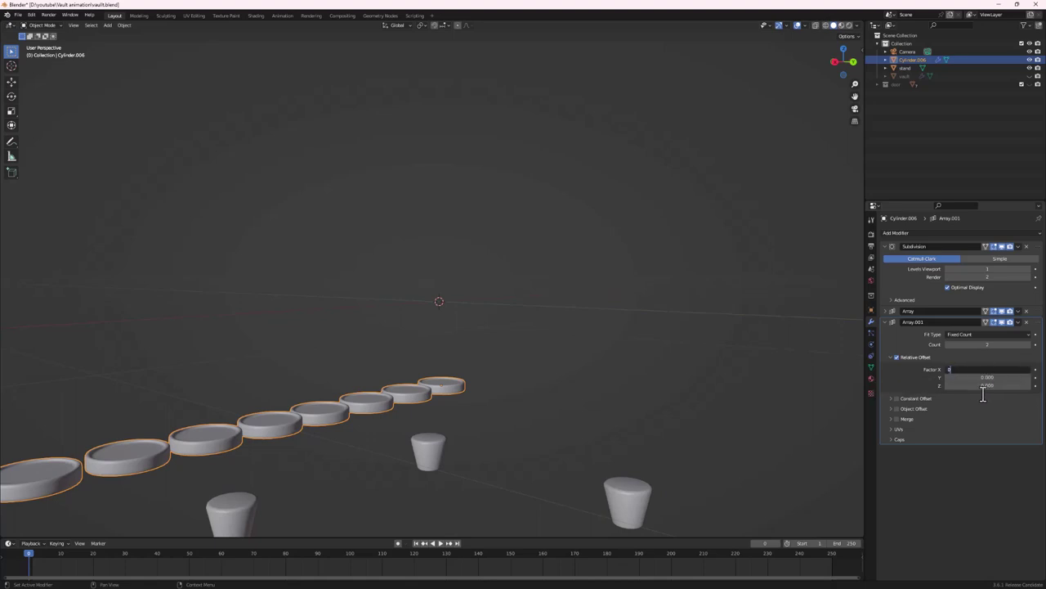
key(Return)
click(987, 386)
text(1)
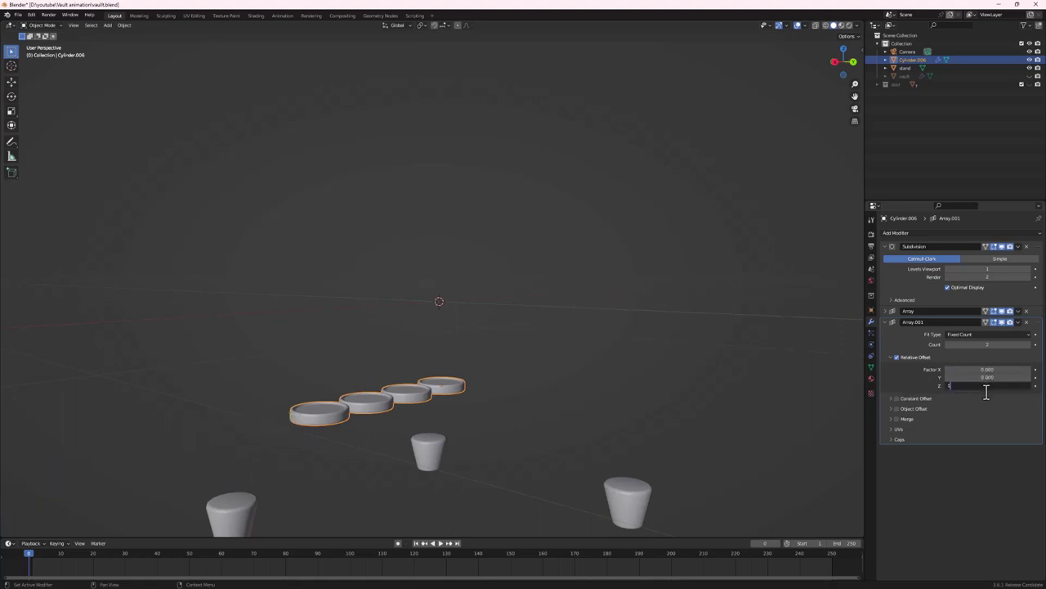
key(Return)
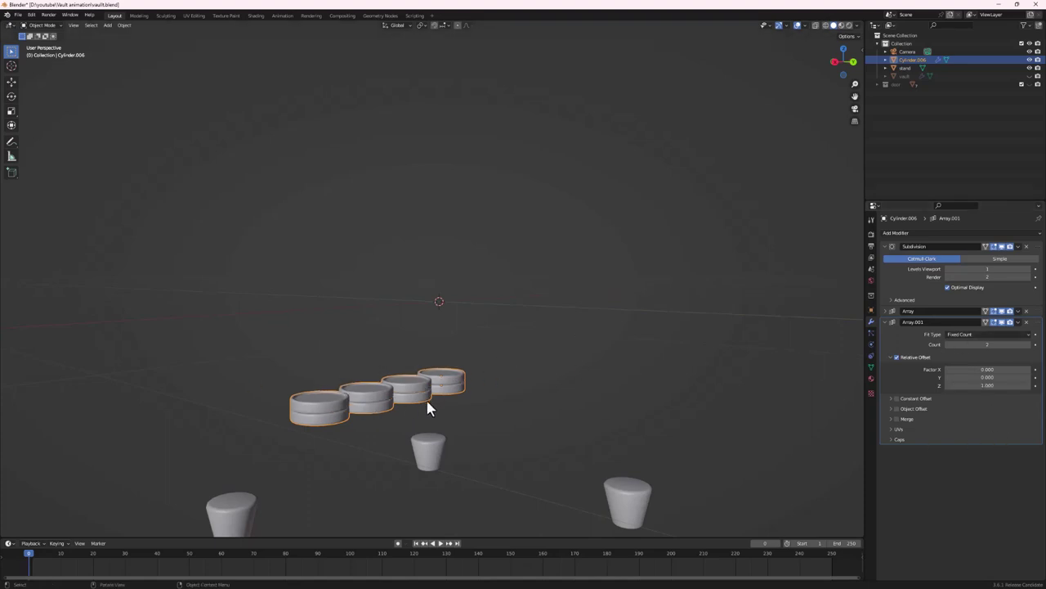
Set the vertical array's count to 19 and unhide the vault body to check the stacks' fit
click(1028, 344)
drag(1028, 344, 1028, 344)
scroll(646, 349, down, 1)
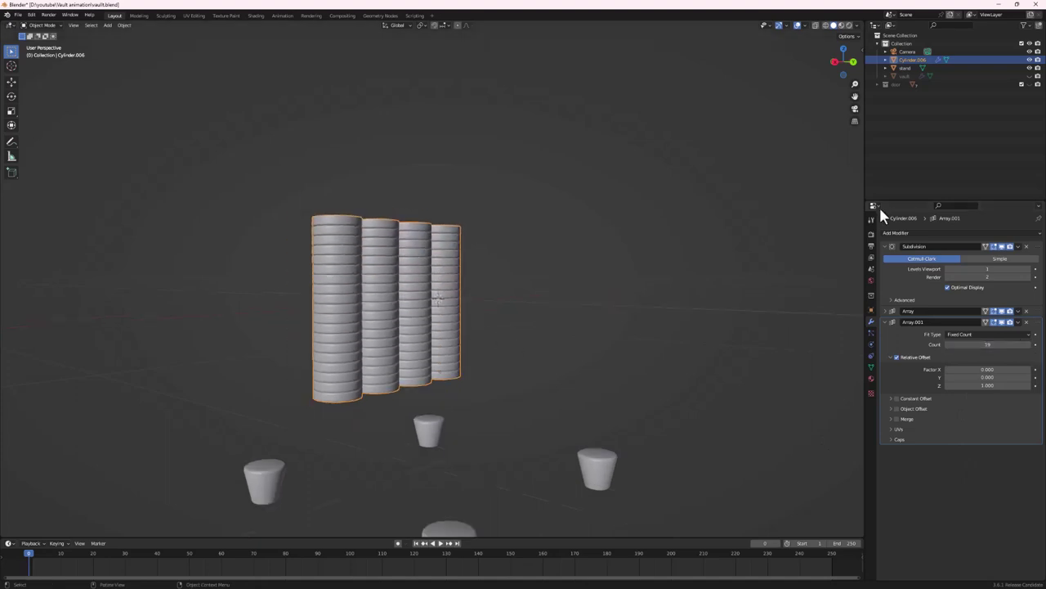
click(1029, 76)
middle_drag(670, 201, 783, 180)
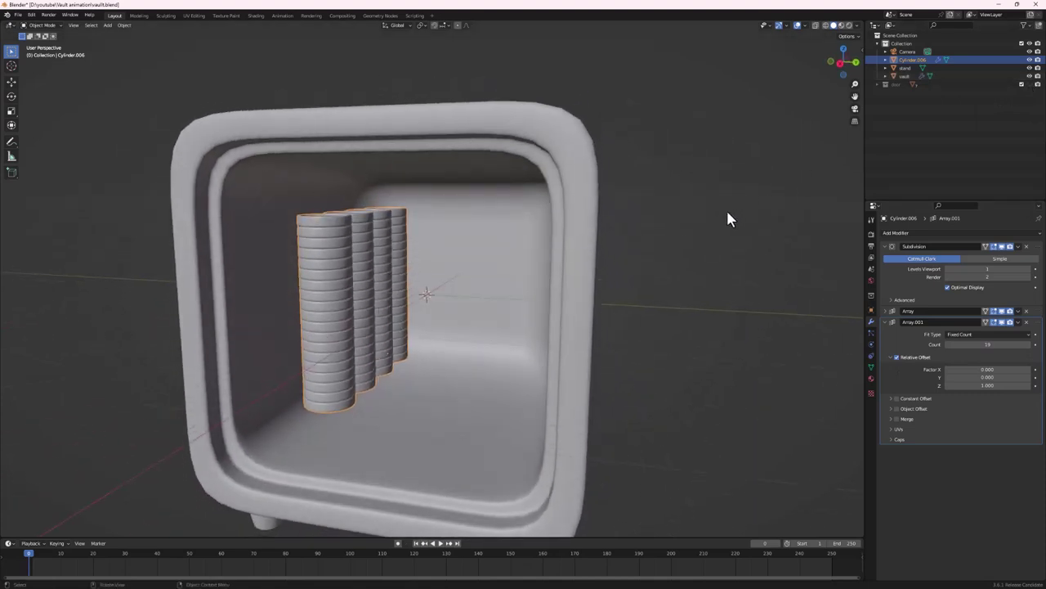
middle_drag(530, 303, 301, 391)
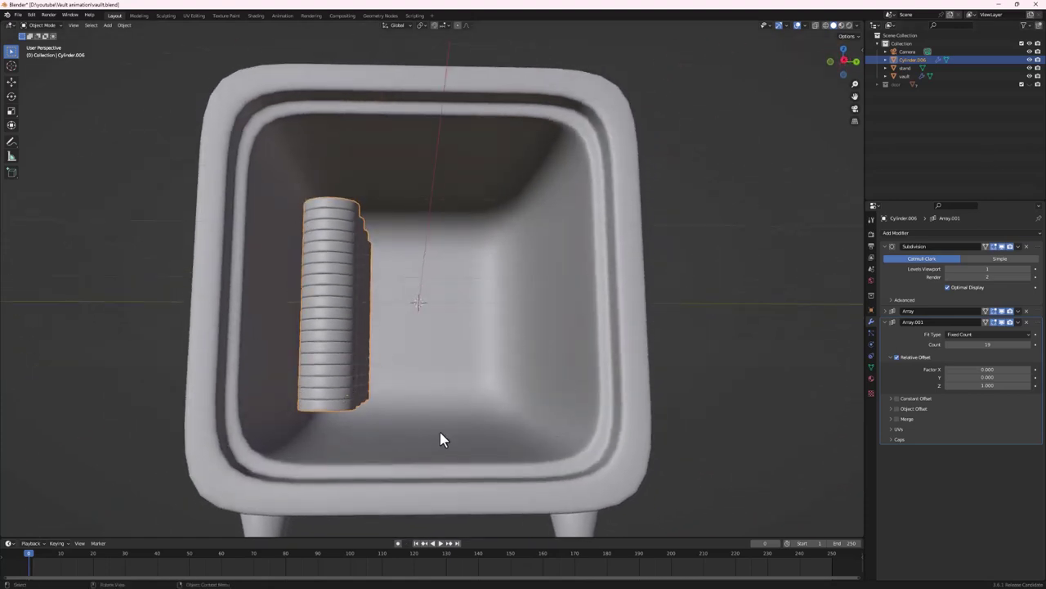
middle_drag(483, 422, 365, 385)
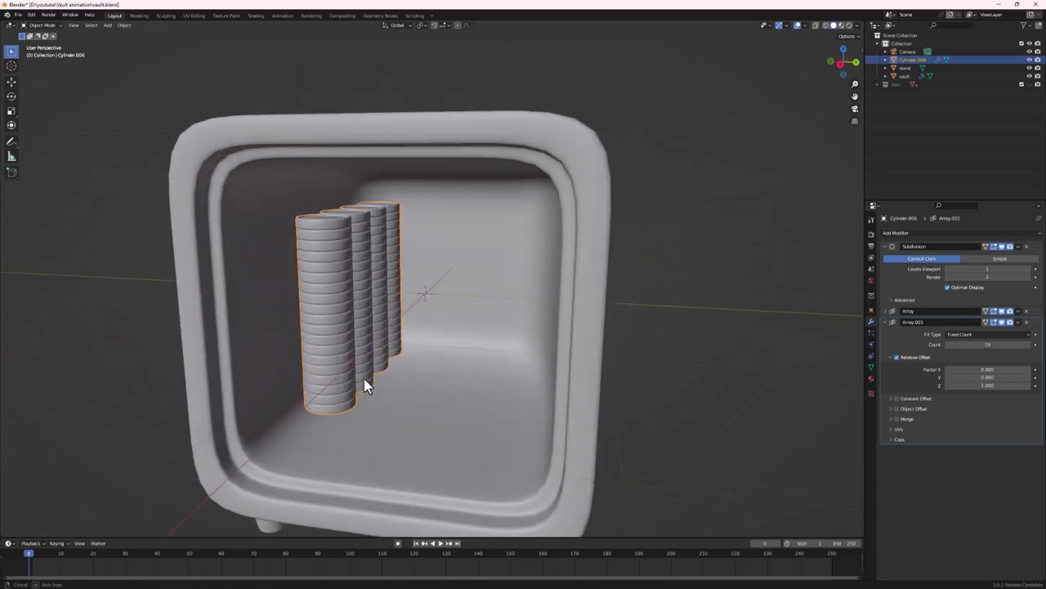
Add a third Array modifier to the disc stacks with relative offset factors X 0 and Y 1
click(909, 232)
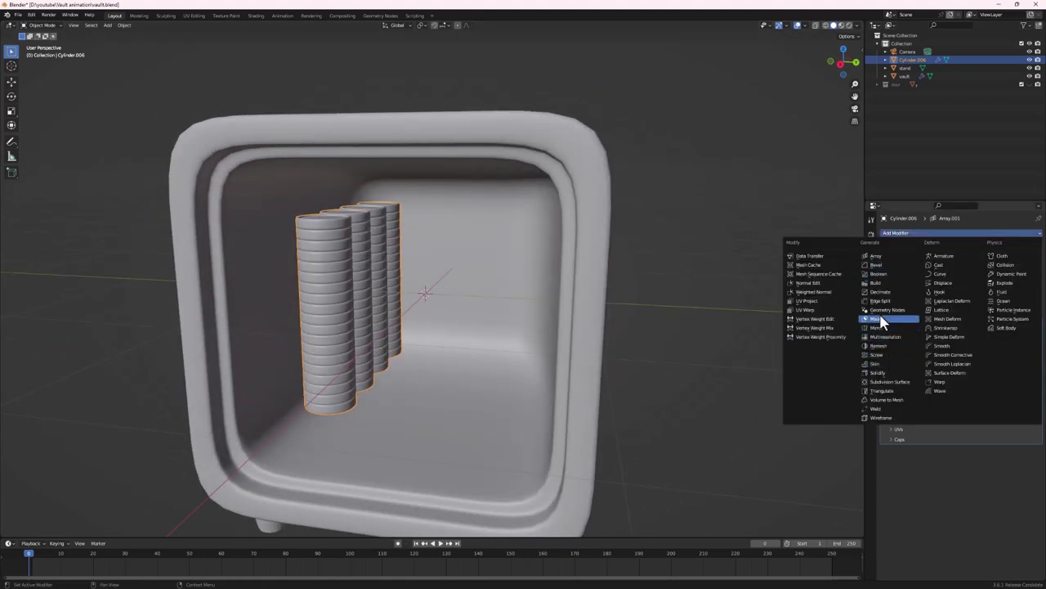
click(884, 255)
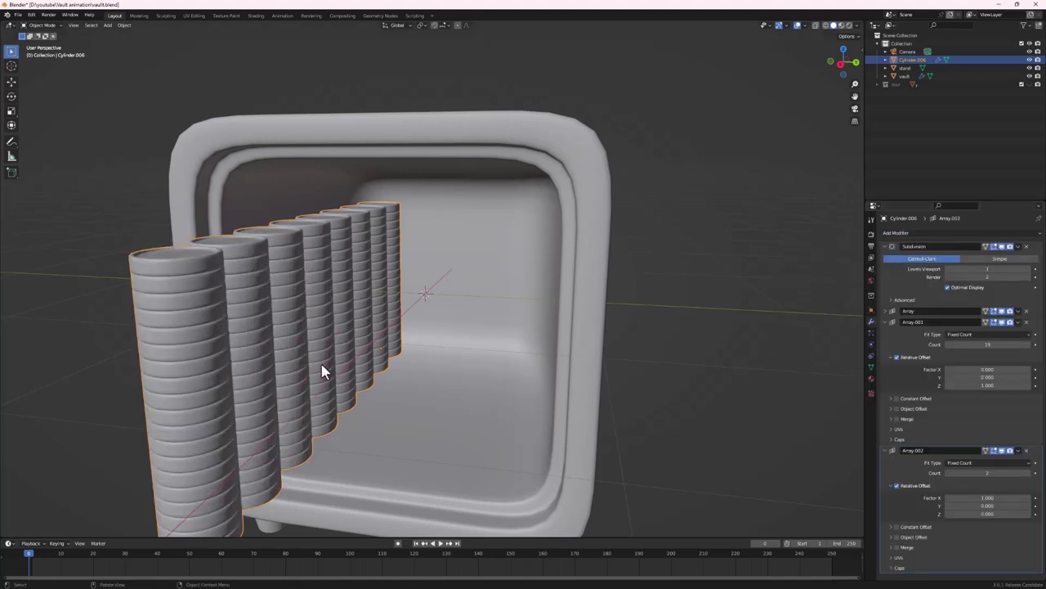
click(885, 322)
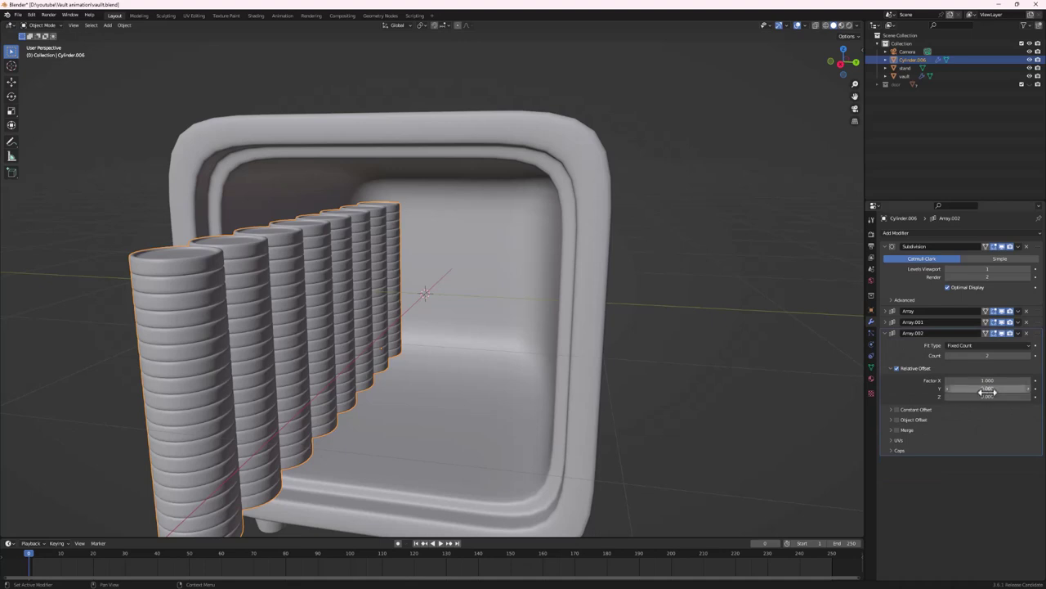
click(990, 380)
text(0)
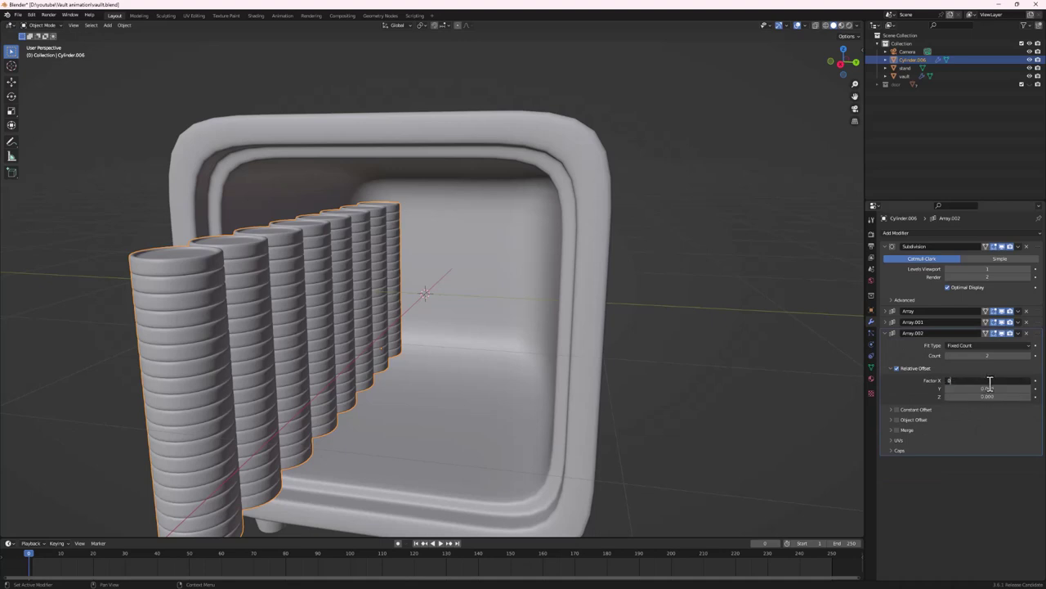
key(Return)
click(983, 389)
text(1)
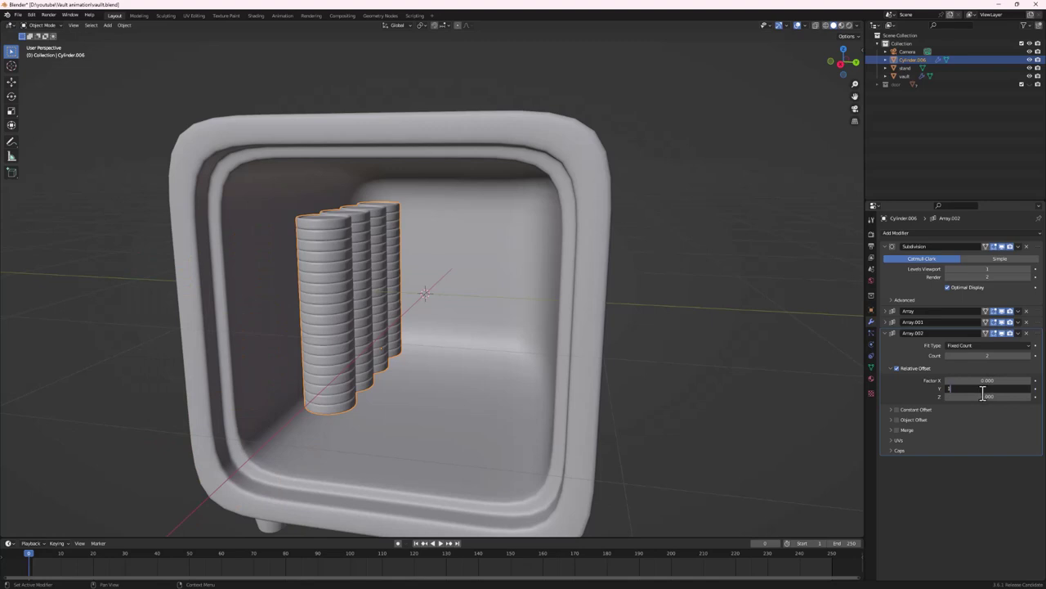
key(Return)
Raise the third array's count to 4 to repeat the stacks across the vault's width
middle_drag(428, 327, 466, 315)
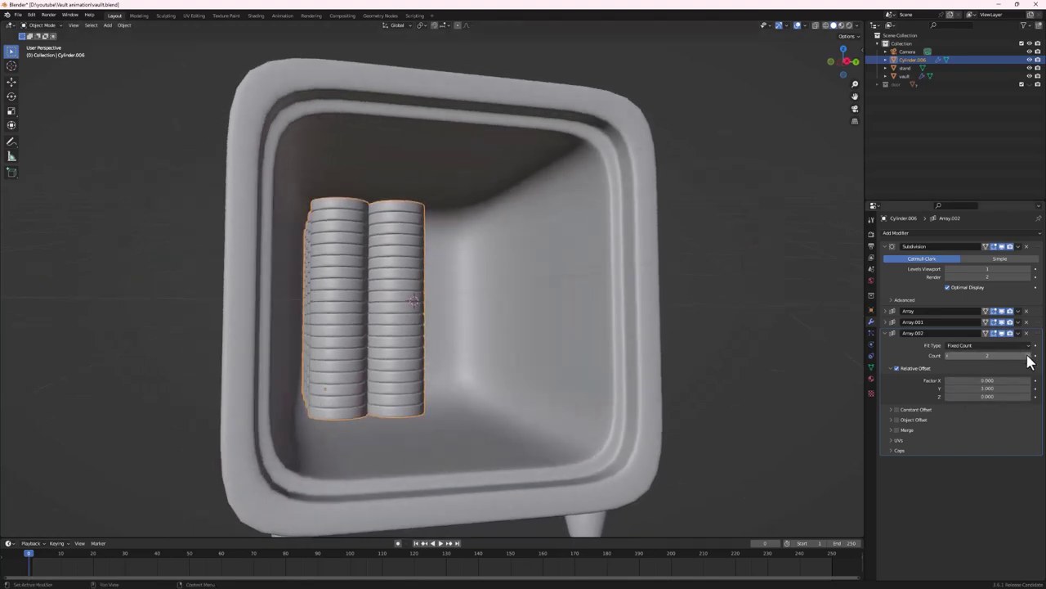
click(1028, 357)
middle_drag(443, 421, 404, 430)
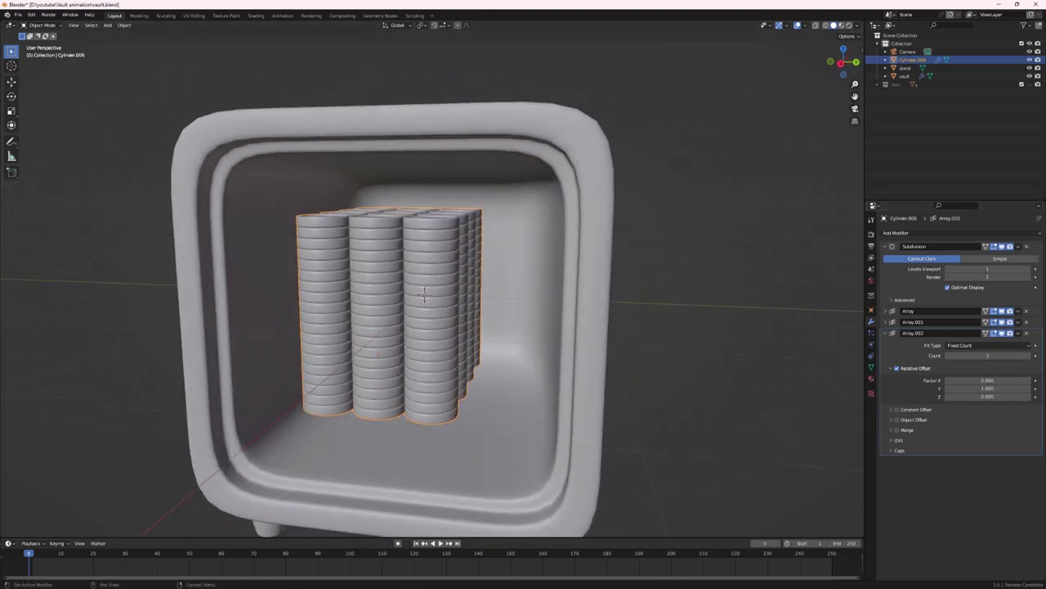
click(1029, 356)
middle_drag(589, 335, 545, 344)
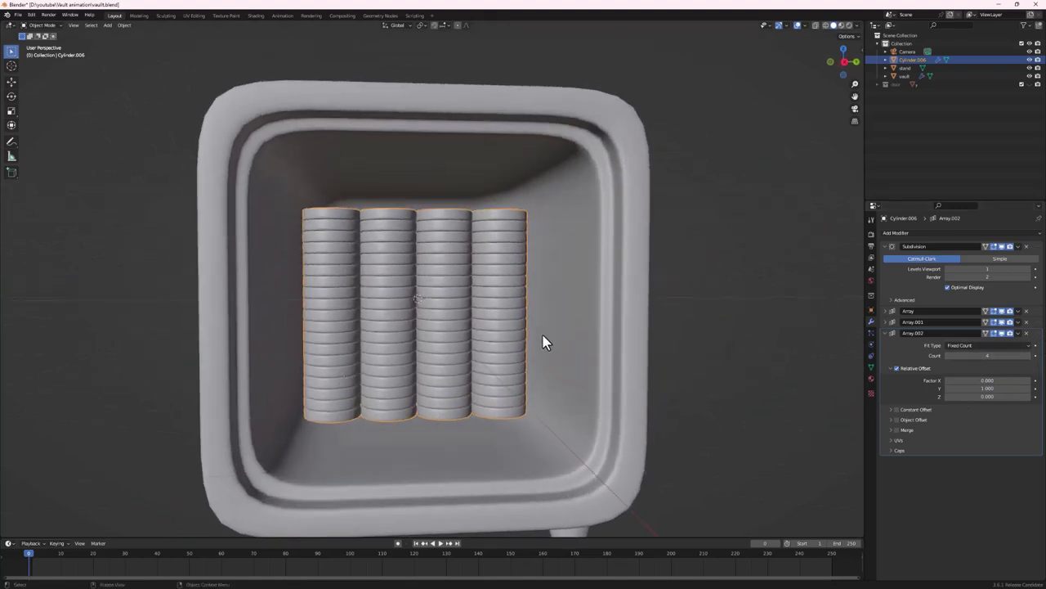
Set the vertical stacking array's relative Z offset factor to 1.150 to leave gaps between the stacked discs
middle_drag(460, 316, 514, 320)
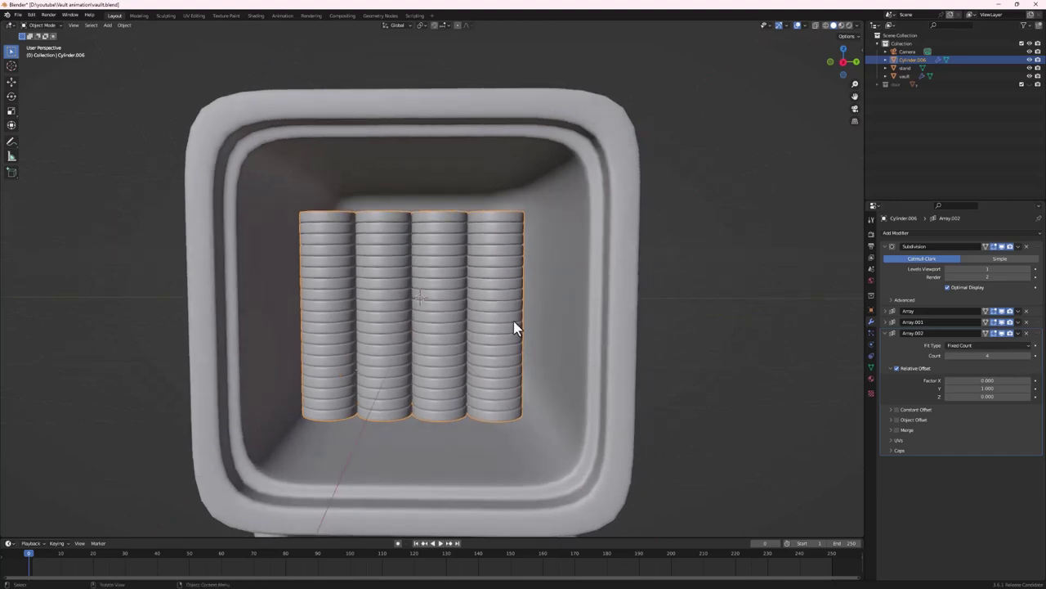
click(886, 321)
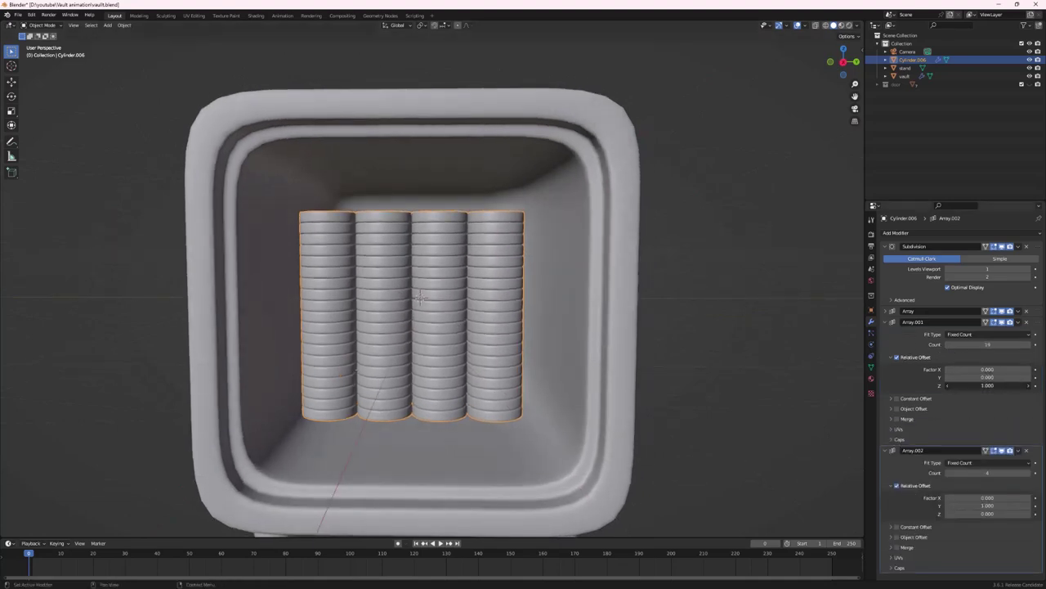
mouse_move(987, 385)
mouse_down()
mouse_move(1013, 385)
mouse_move(981, 385)
mouse_move(999, 385)
mouse_up()
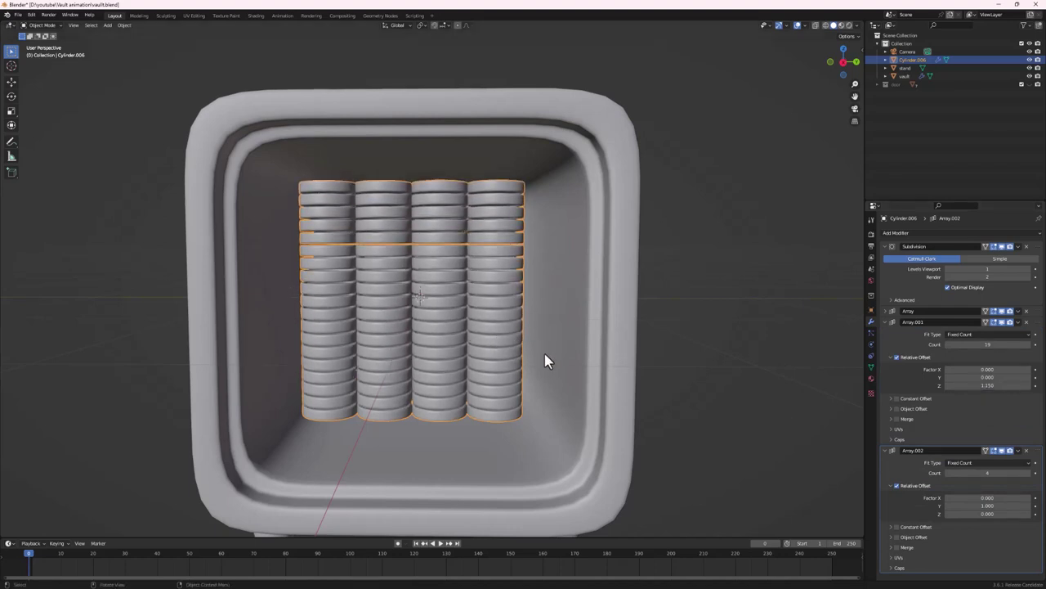
middle_drag(545, 360, 551, 362)
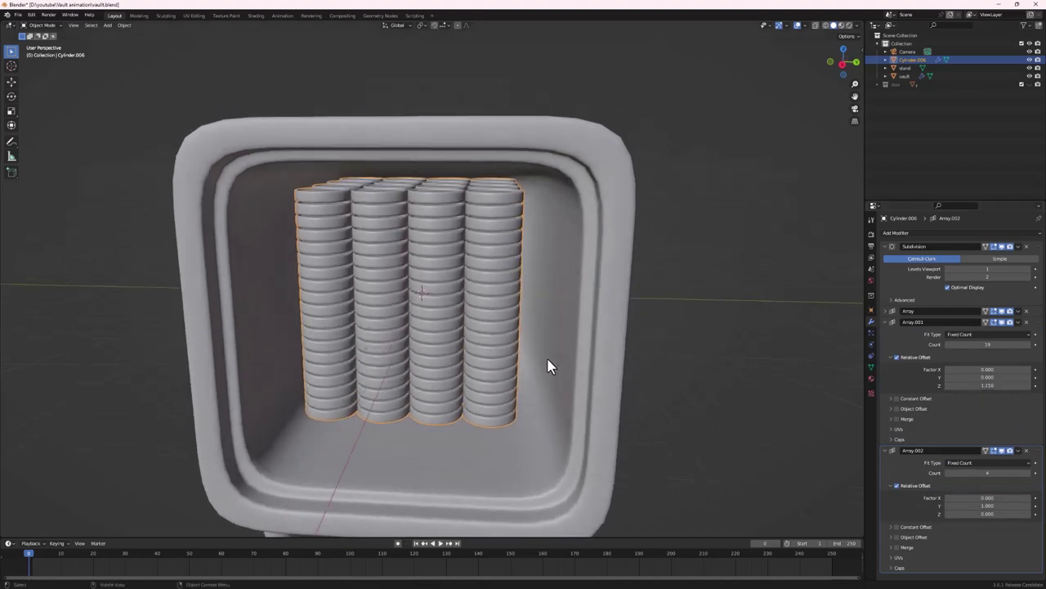
Set the third array's relative Y offset factor to 1.070 to space the stacks apart across the vault's width
click(888, 451)
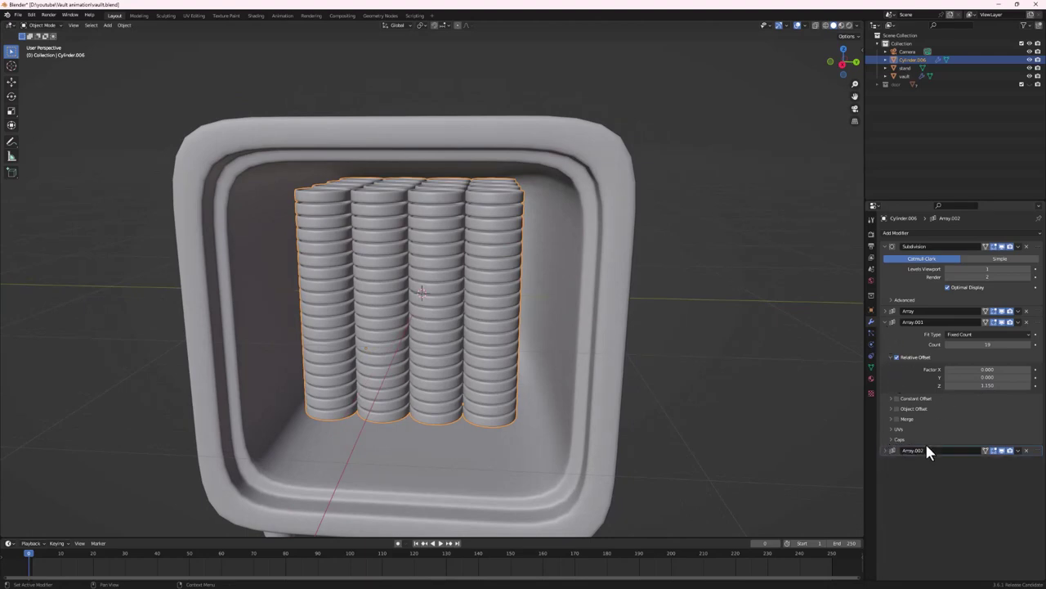
click(887, 450)
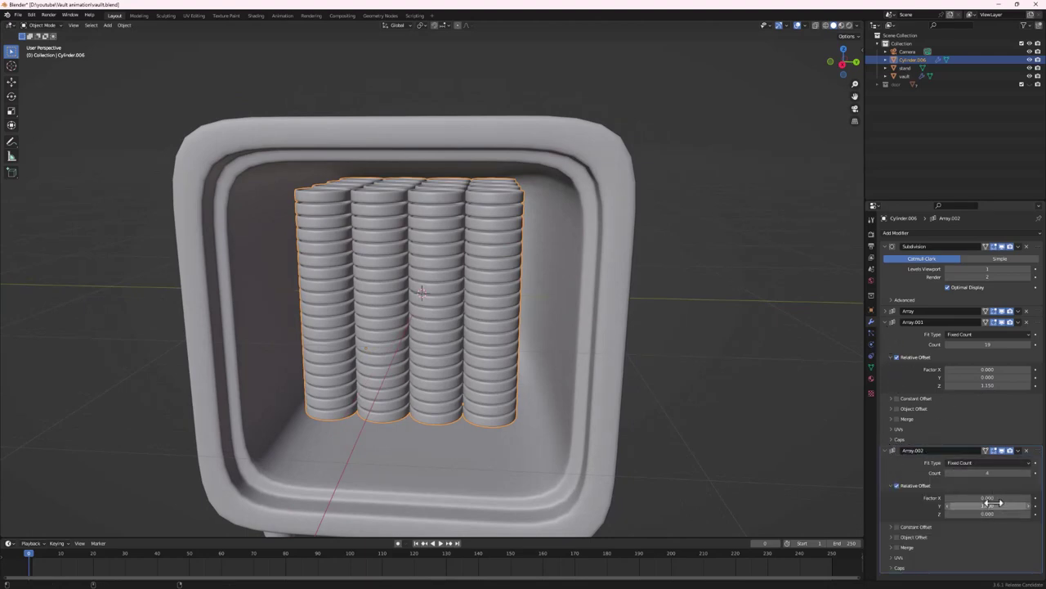
drag(987, 505, 999, 505)
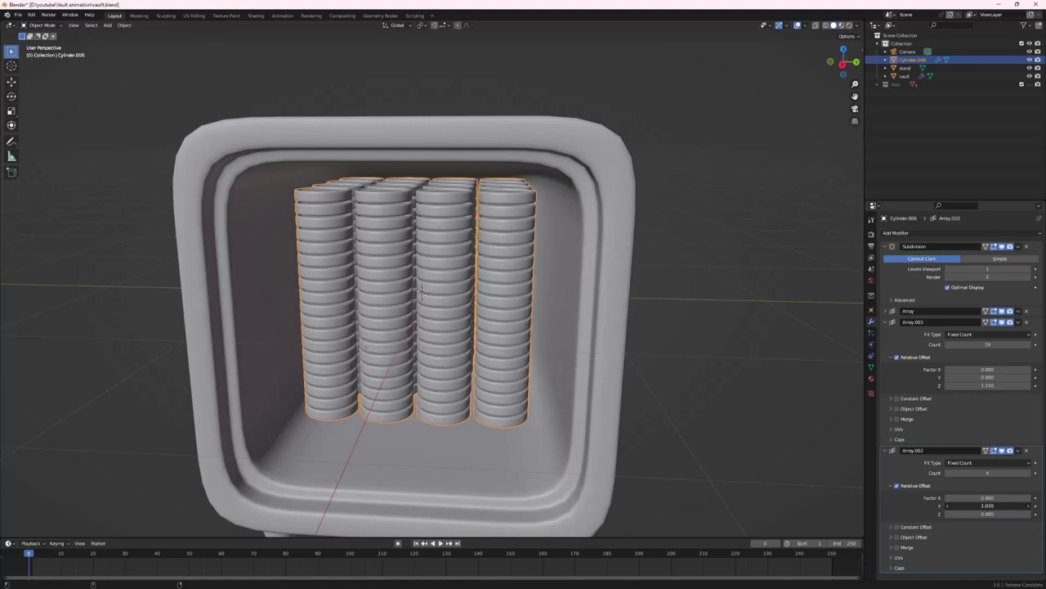
middle_drag(425, 356, 462, 329)
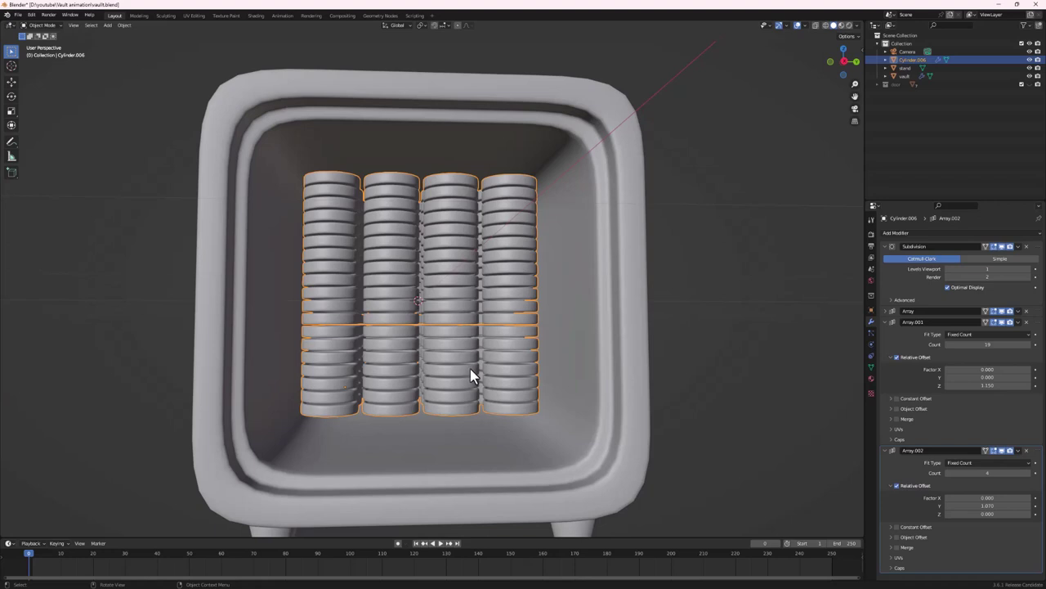
click(884, 322)
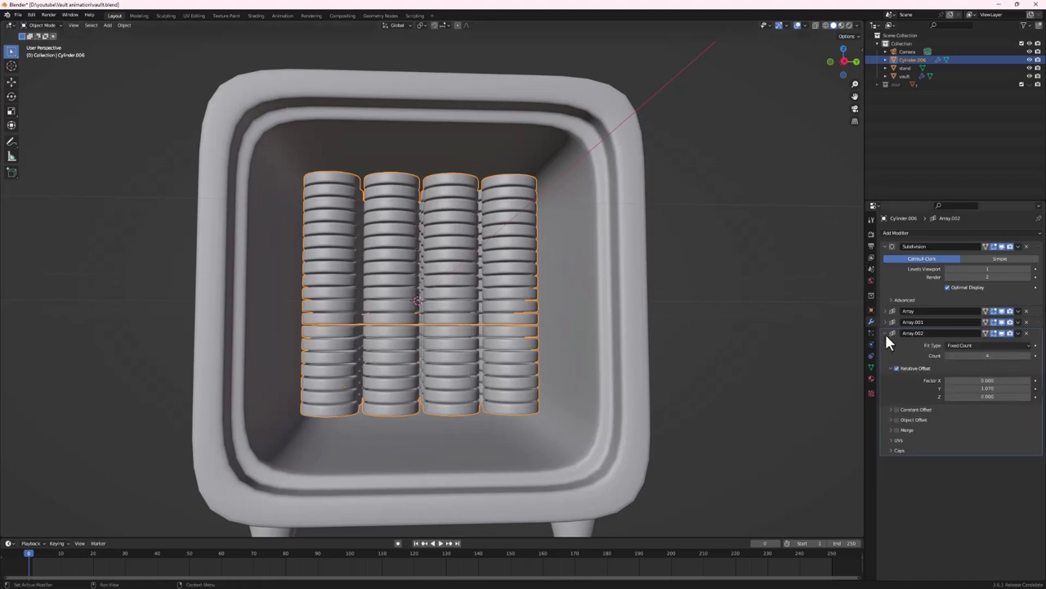
click(886, 333)
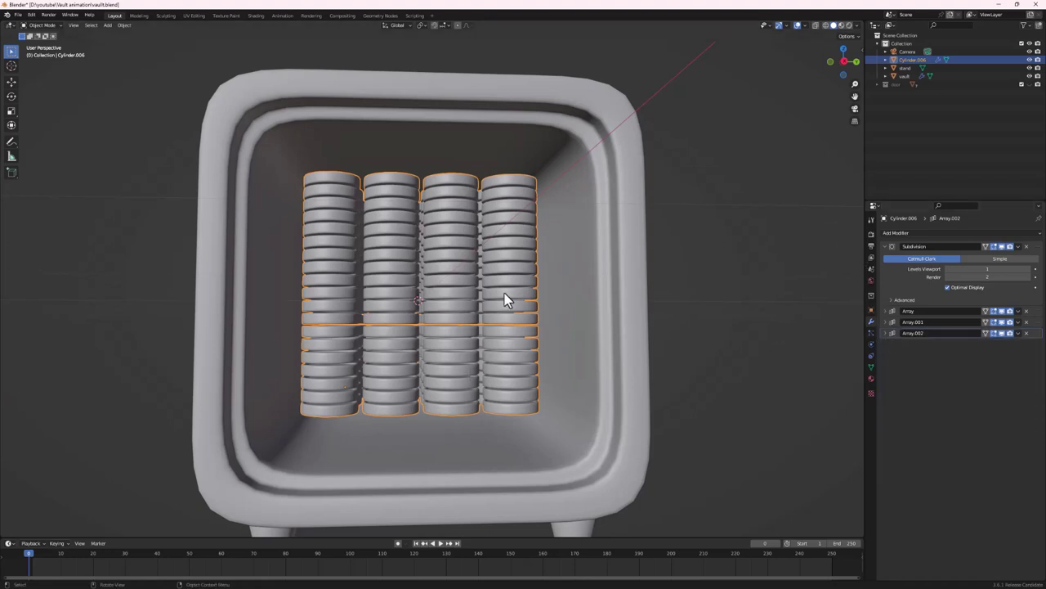
Hide the vault body and apply the disc's Subdivision modifier and all three Array modifiers in order
click(1031, 76)
middle_drag(605, 357, 527, 344)
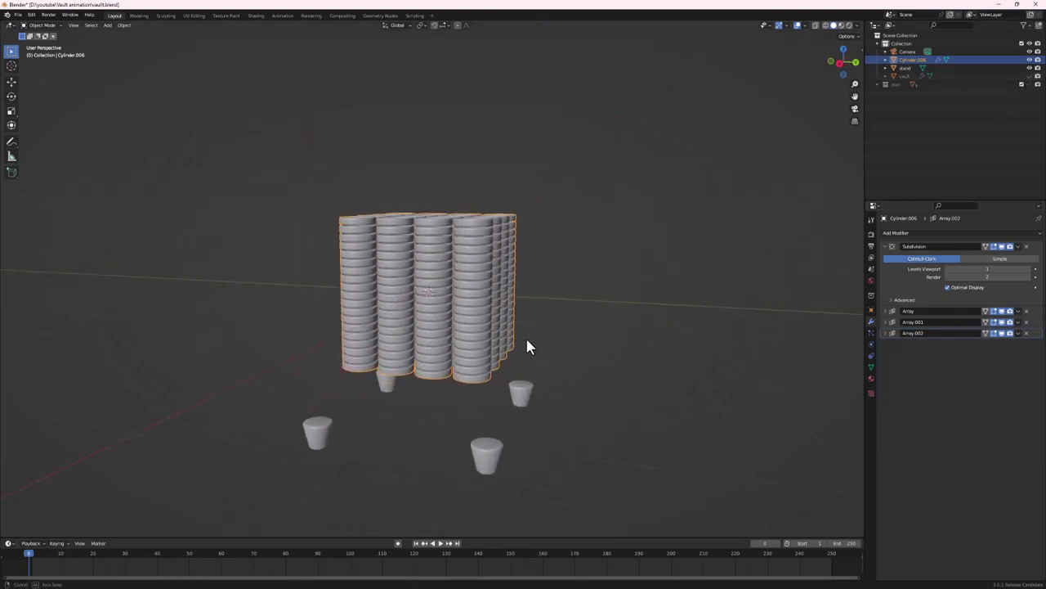
click(885, 246)
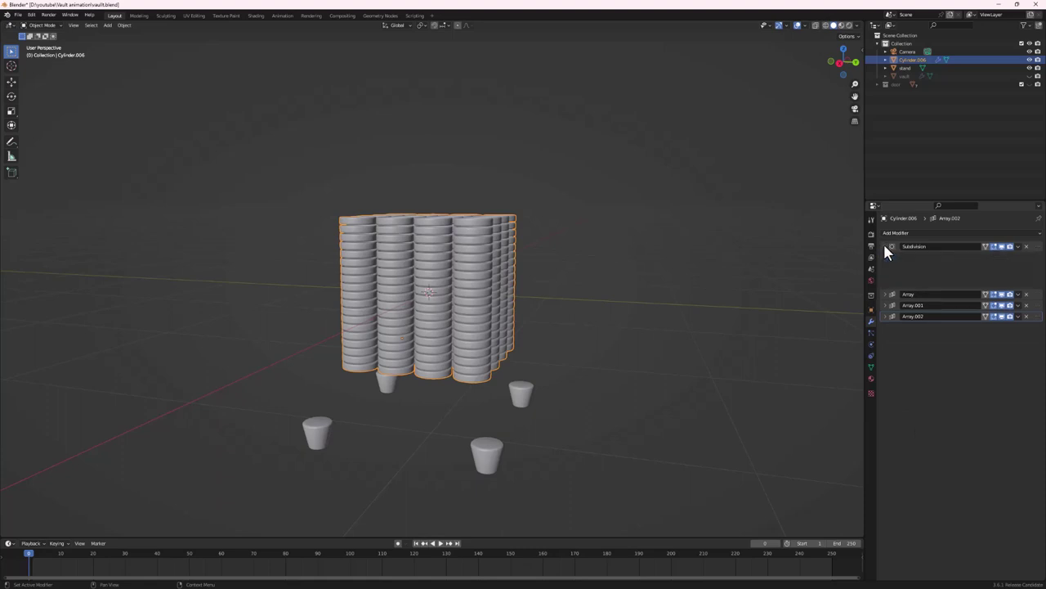
click(1018, 247)
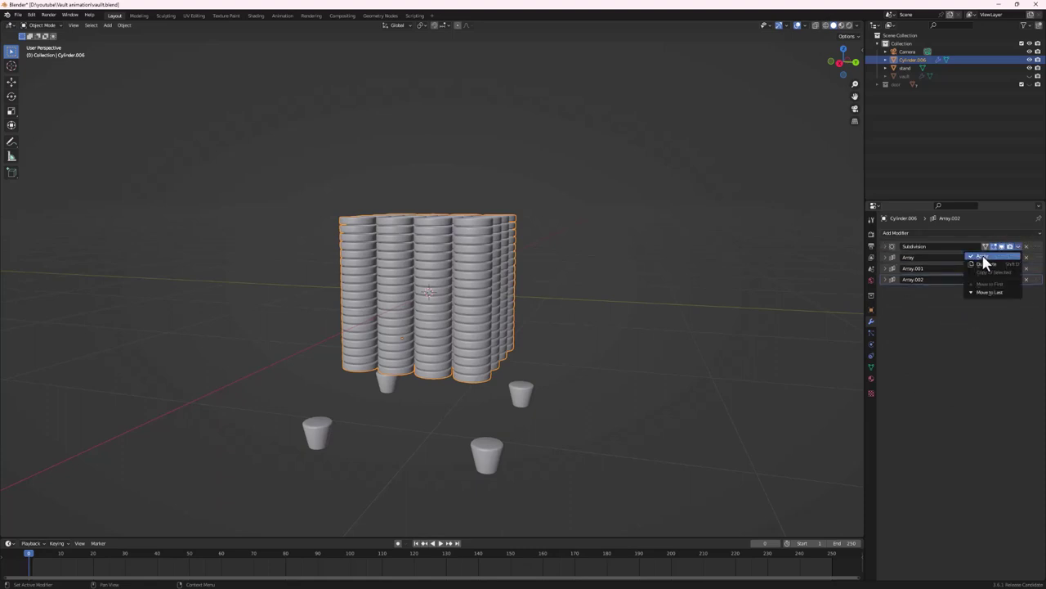
click(982, 256)
click(1019, 247)
click(1008, 257)
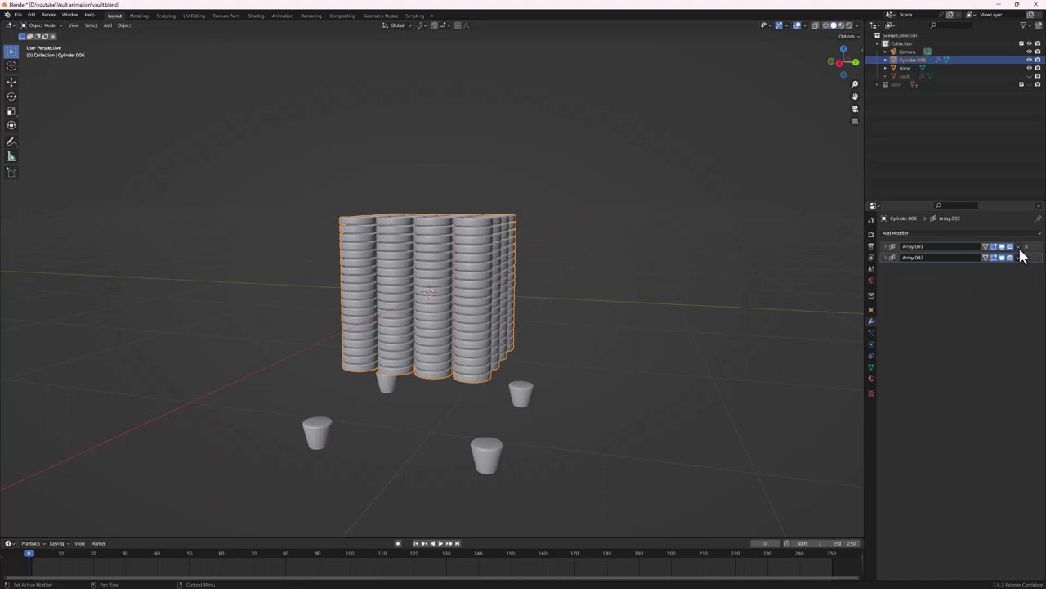
click(1019, 247)
click(1013, 256)
click(1018, 247)
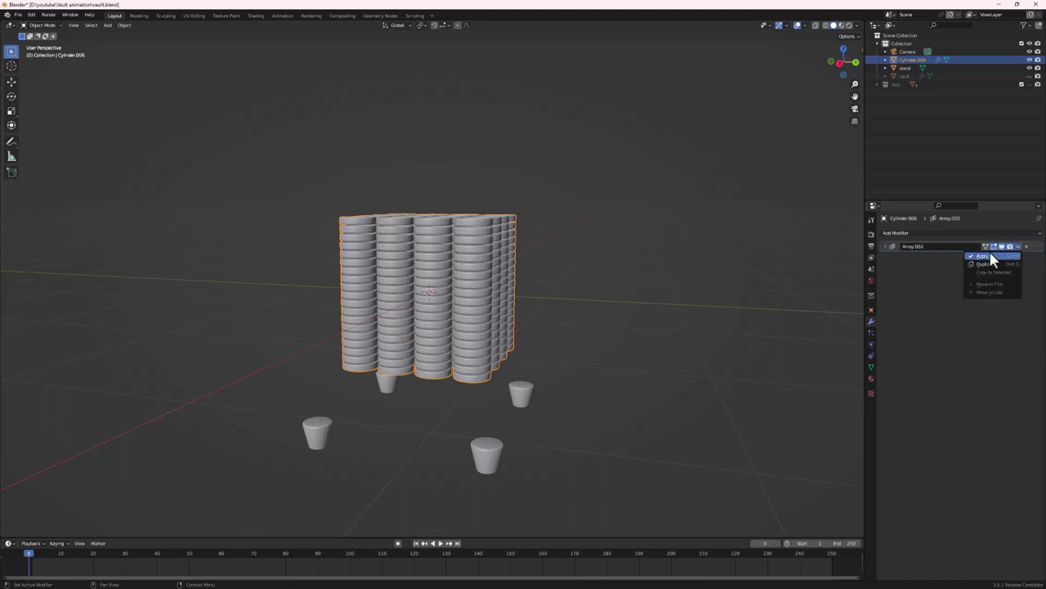
click(985, 256)
Separate the whole mesh of disc stacks by loose parts so each disc is its own object
middle_drag(560, 290, 388, 345)
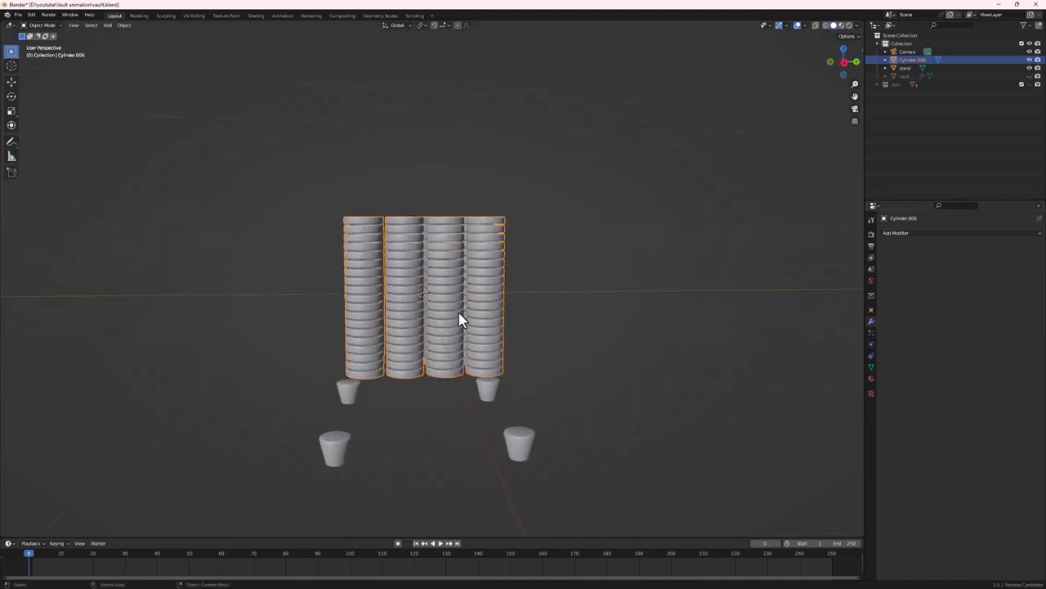
key(Tab)
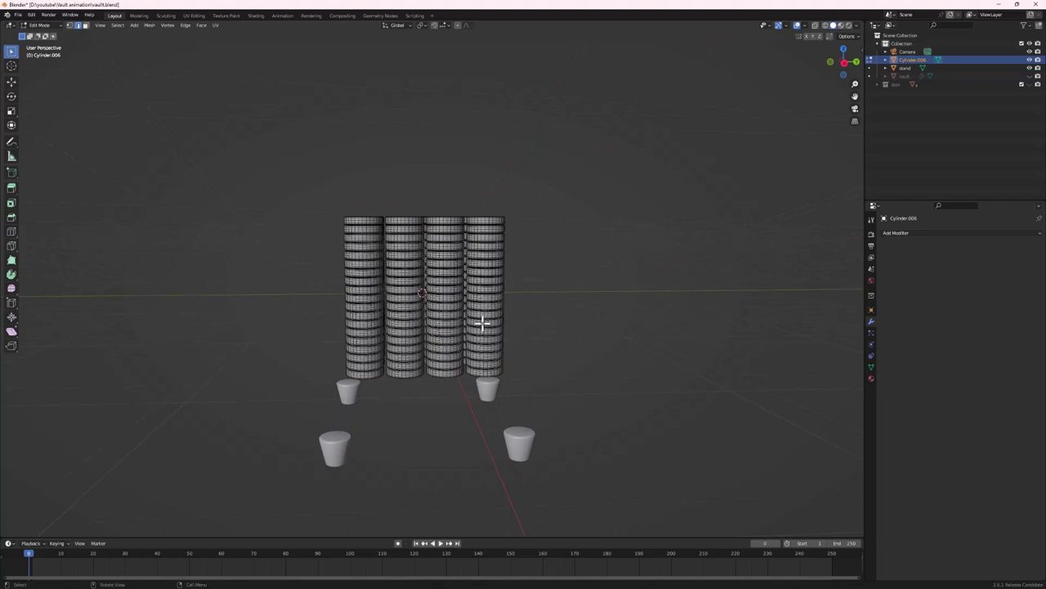
key(a)
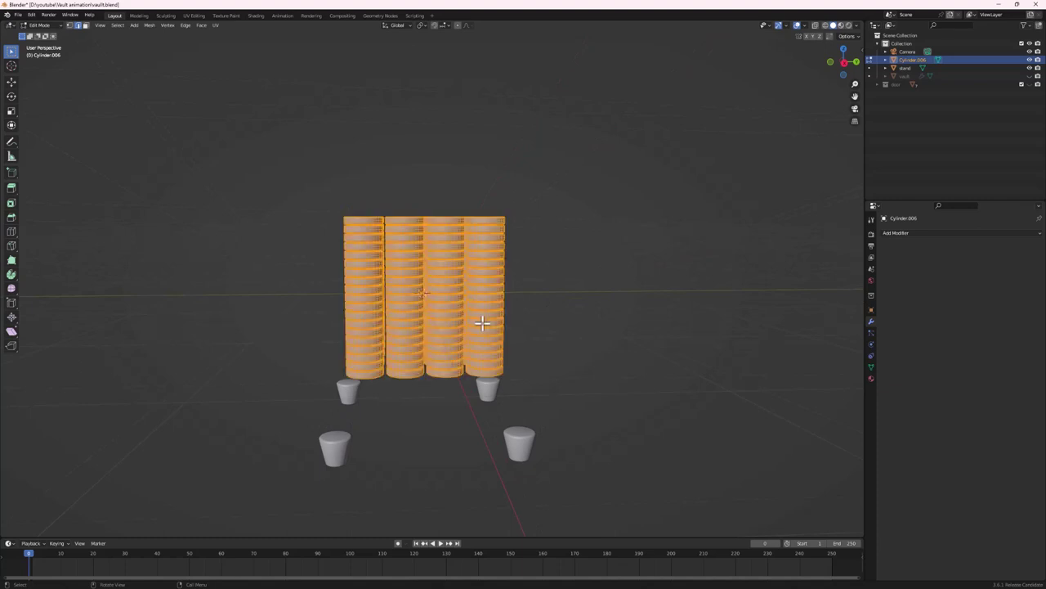
key(p)
key(p)
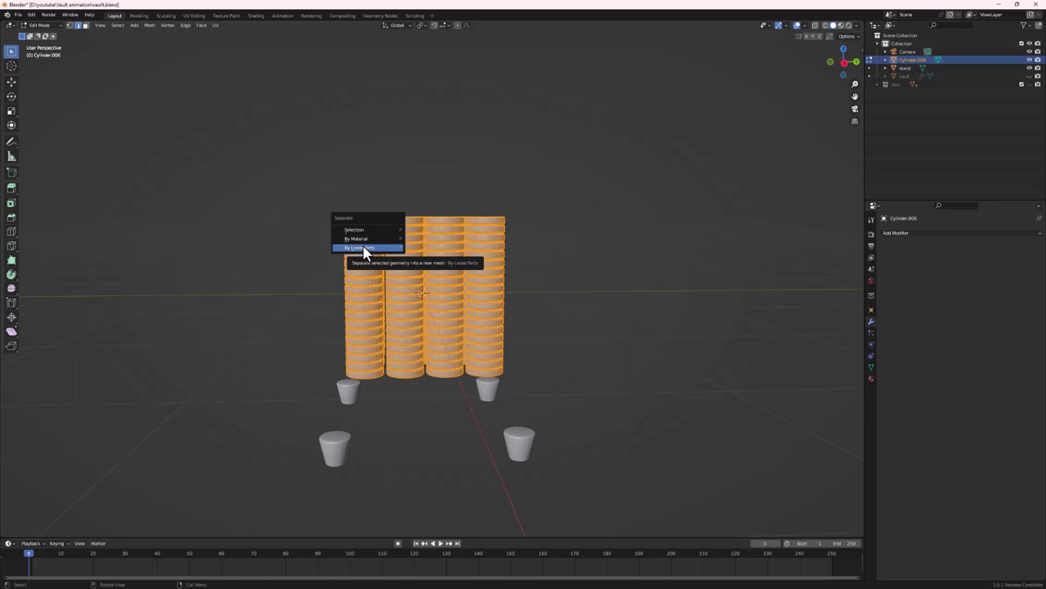
click(361, 250)
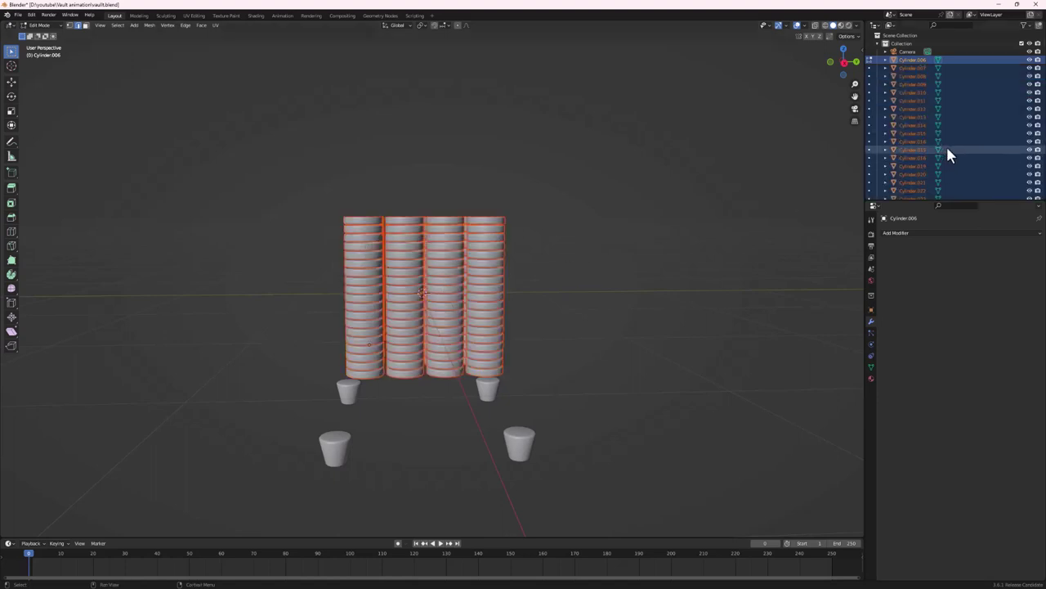
scroll(920, 90, down, 5)
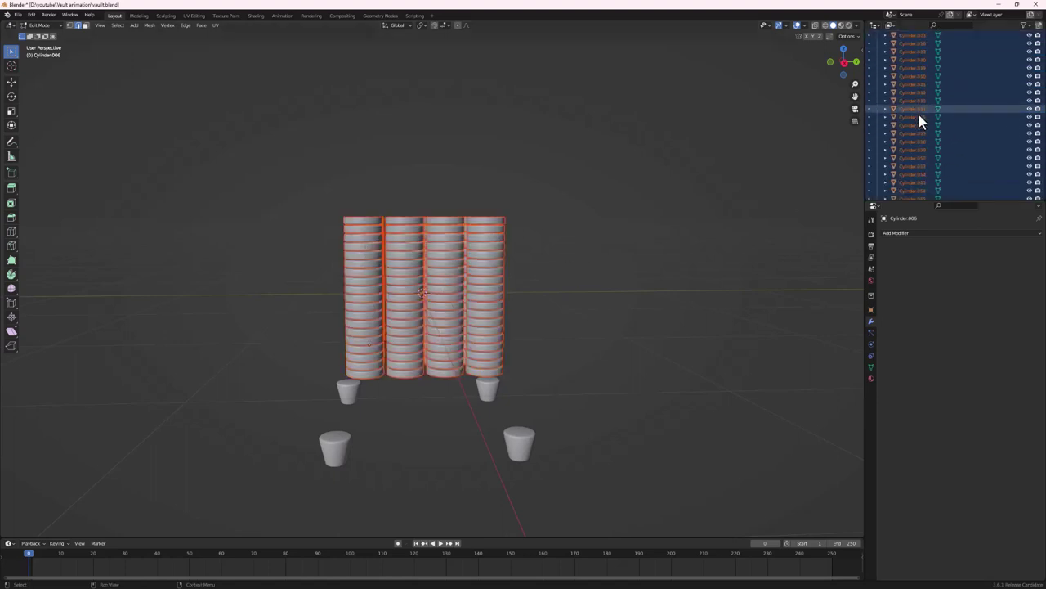
scroll(918, 112, down, 5)
scroll(902, 143, down, 2)
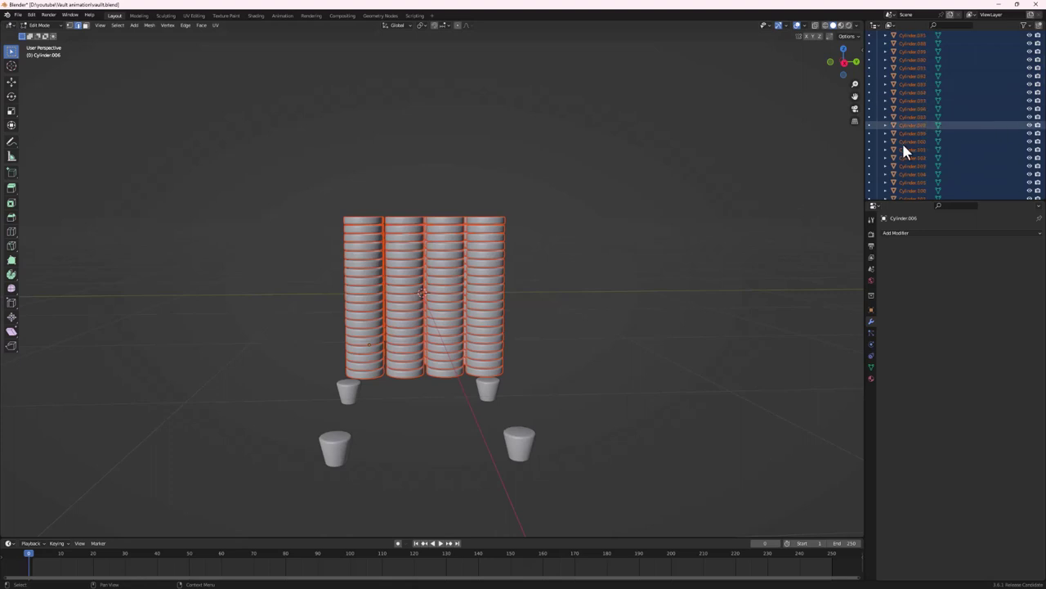
middle_drag(458, 313, 450, 320)
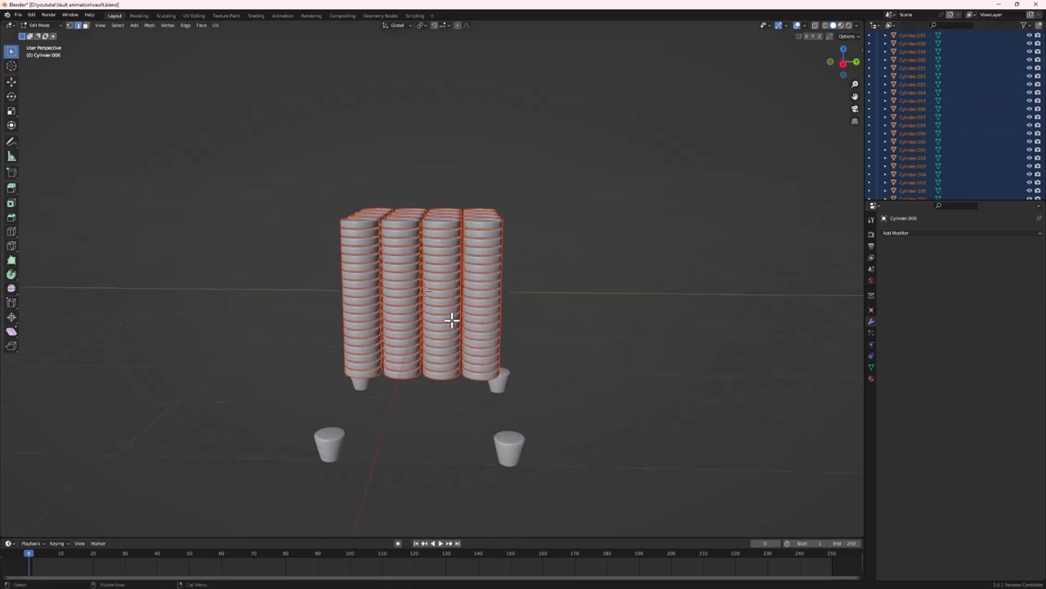
Return to Object Mode and move all separated discs to a new collection named coins
key(ctrl+Tab)
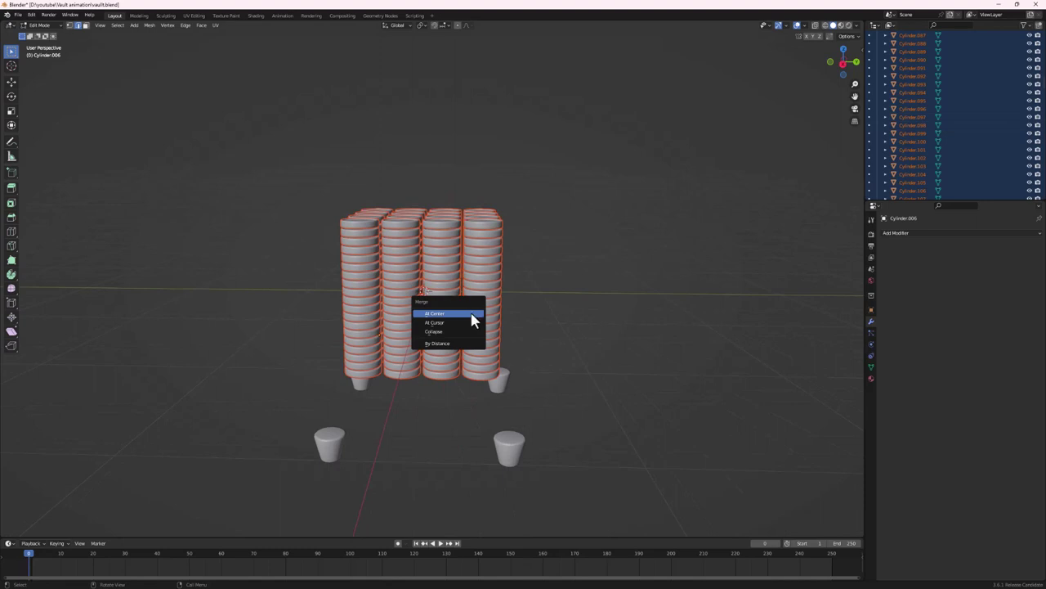
key(Tab)
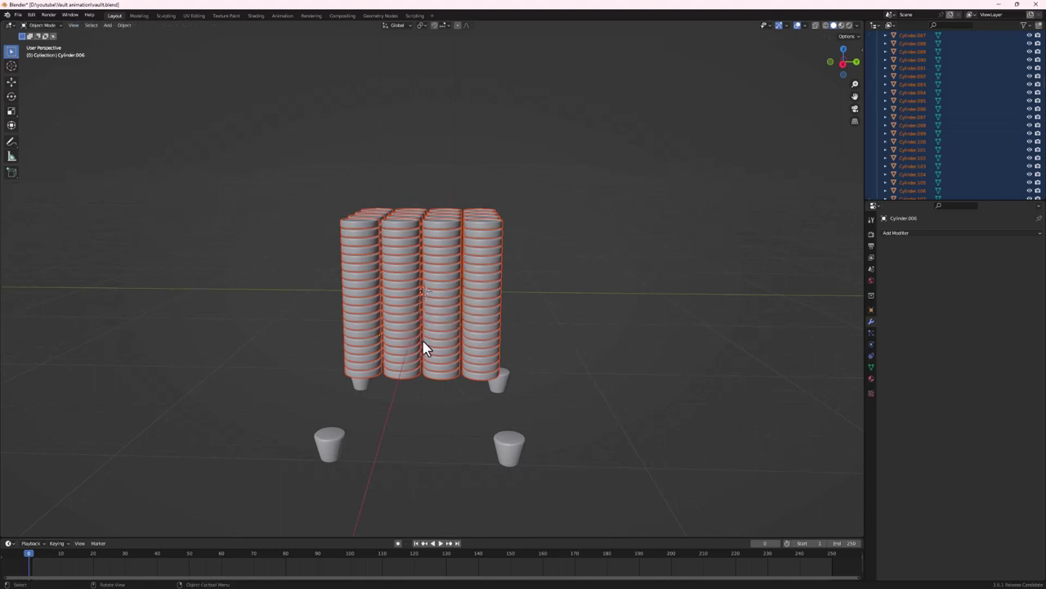
key(m)
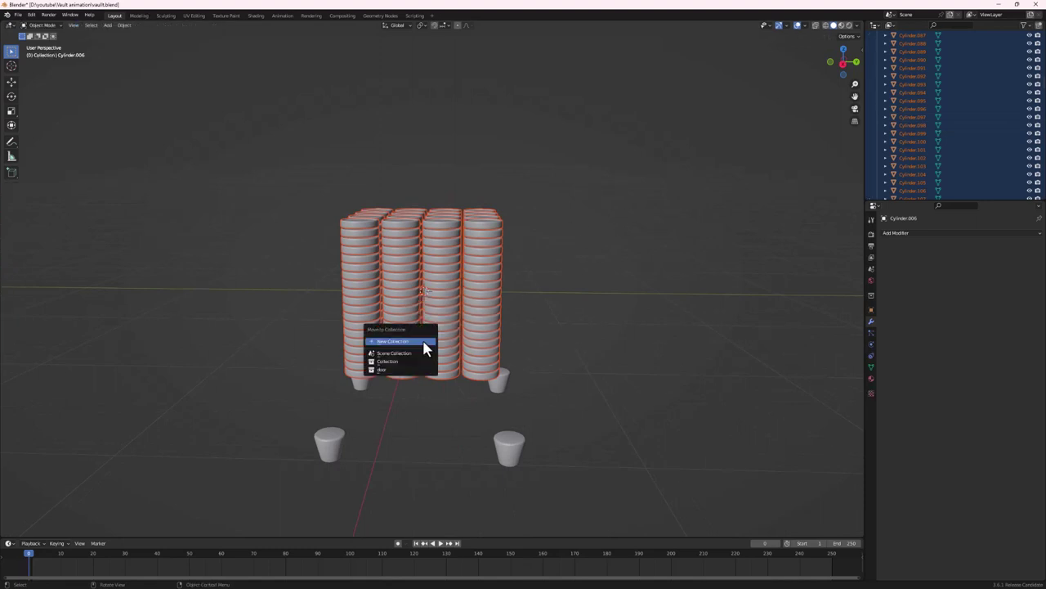
click(424, 342)
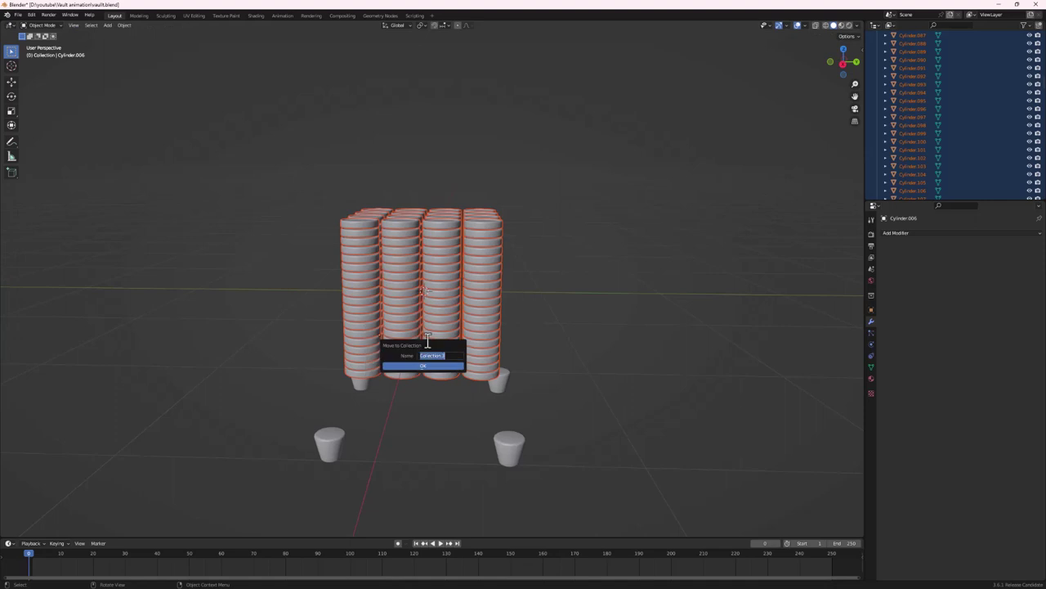
text(coins)
click(424, 366)
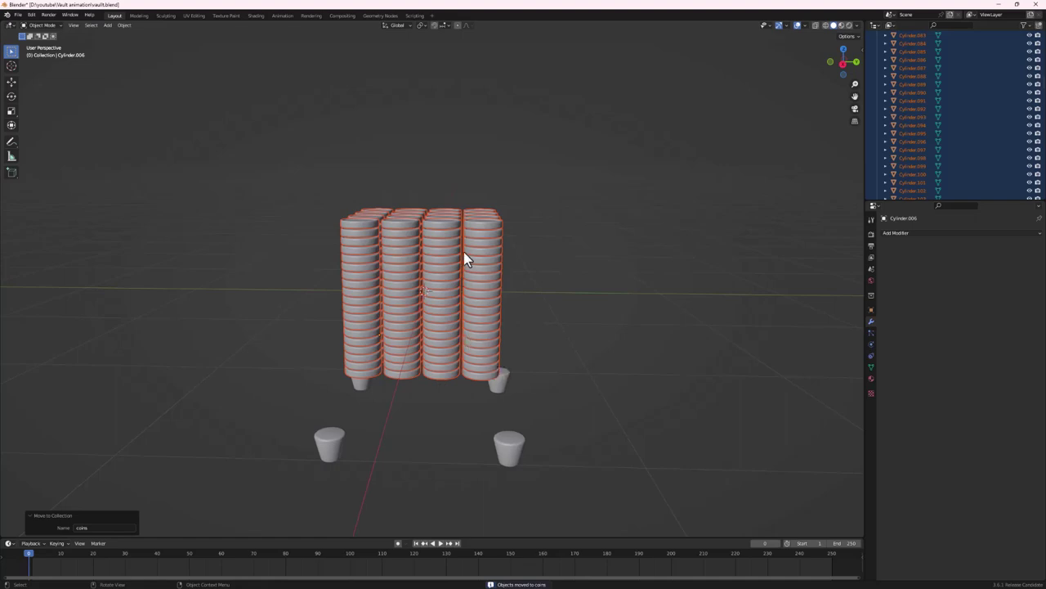
Select all the coins without the vault's feet and set each coin's origin to its geometry
middle_drag(404, 245, 385, 345)
scroll(385, 345, up, 3)
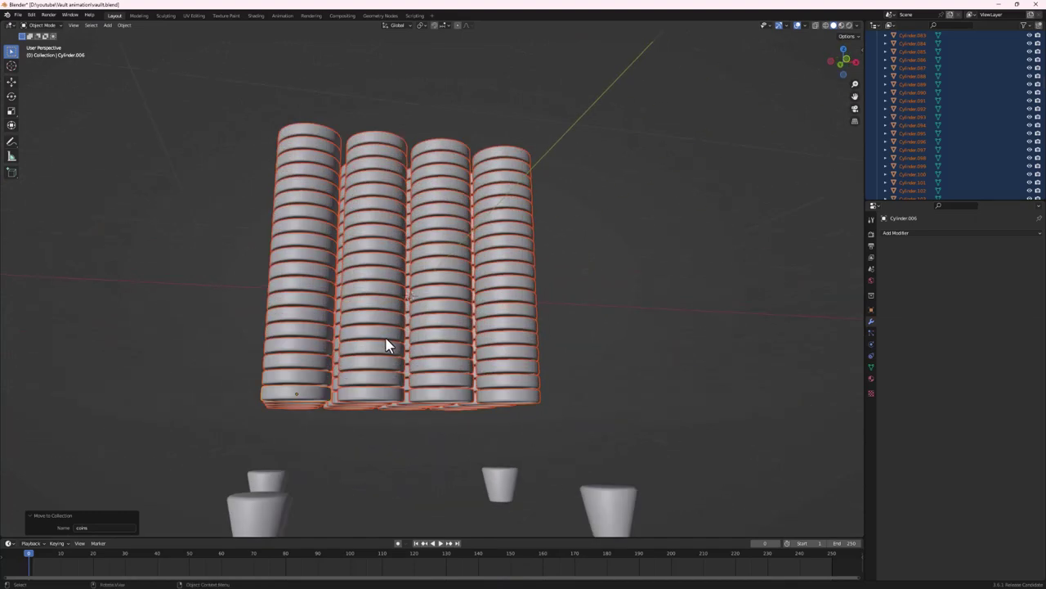
click(361, 388)
middle_drag(347, 413, 346, 420)
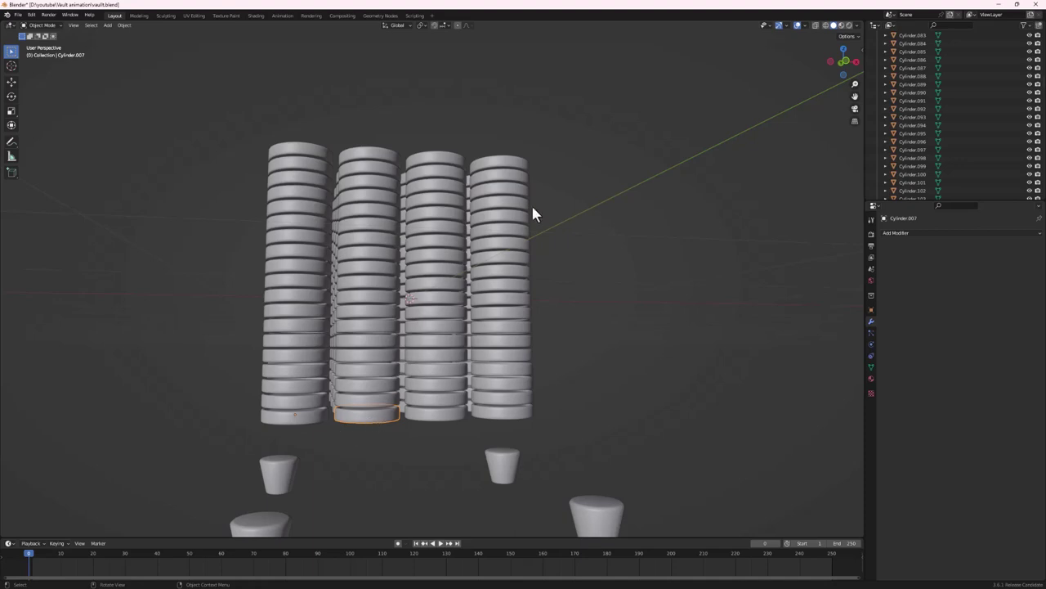
middle_drag(532, 206, 630, 125)
drag(629, 125, 200, 435)
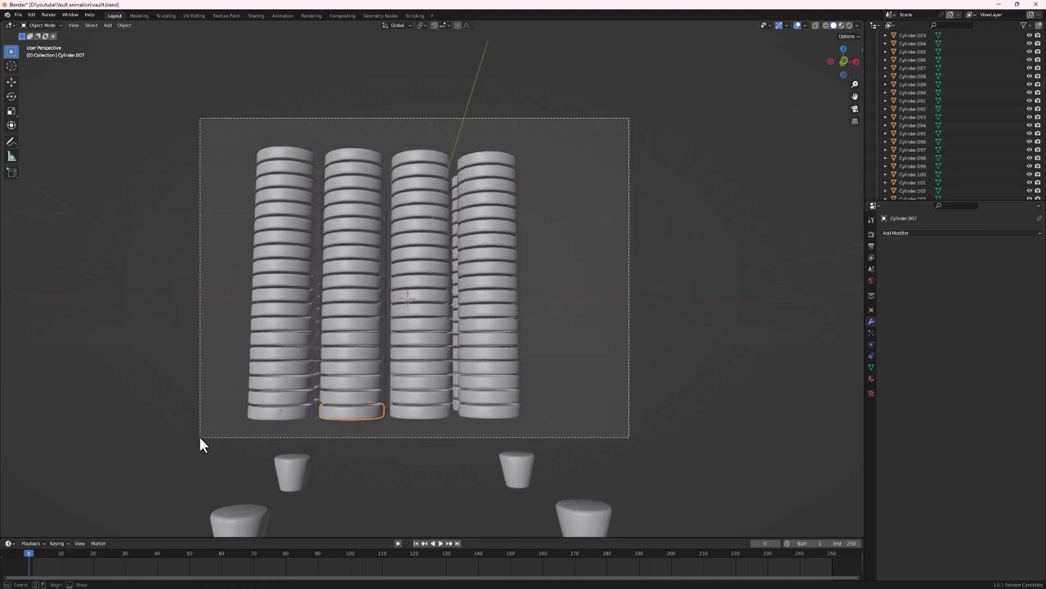
middle_drag(451, 273, 460, 229)
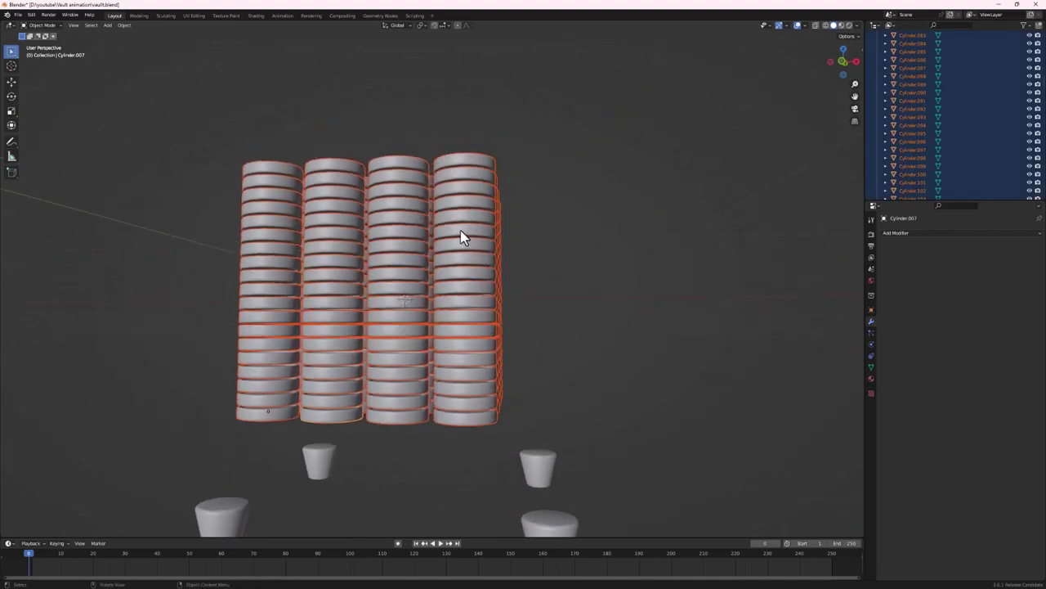
click(124, 25)
mouse_move(151, 40)
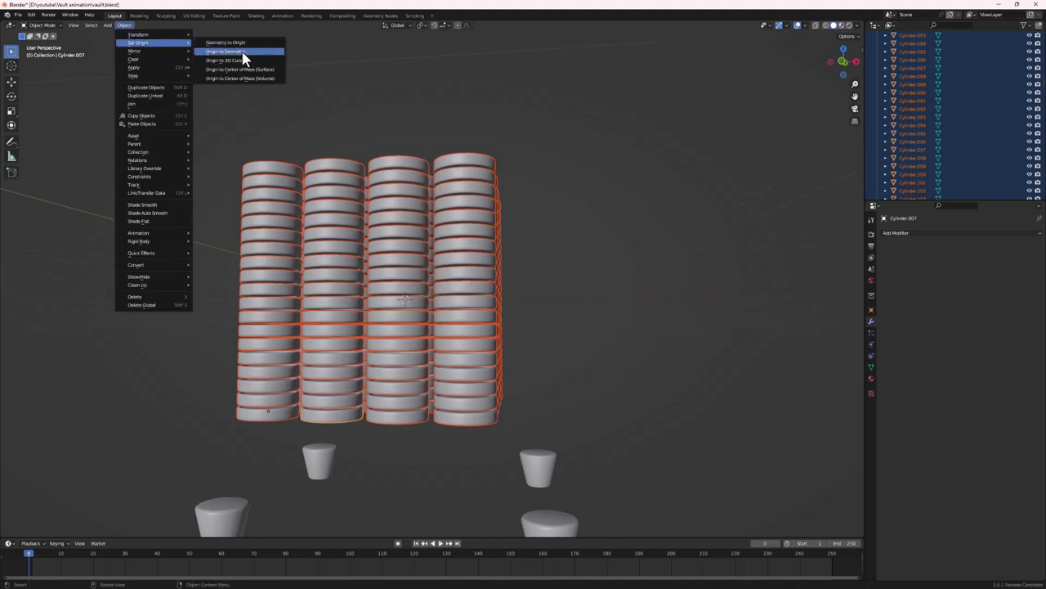
click(246, 58)
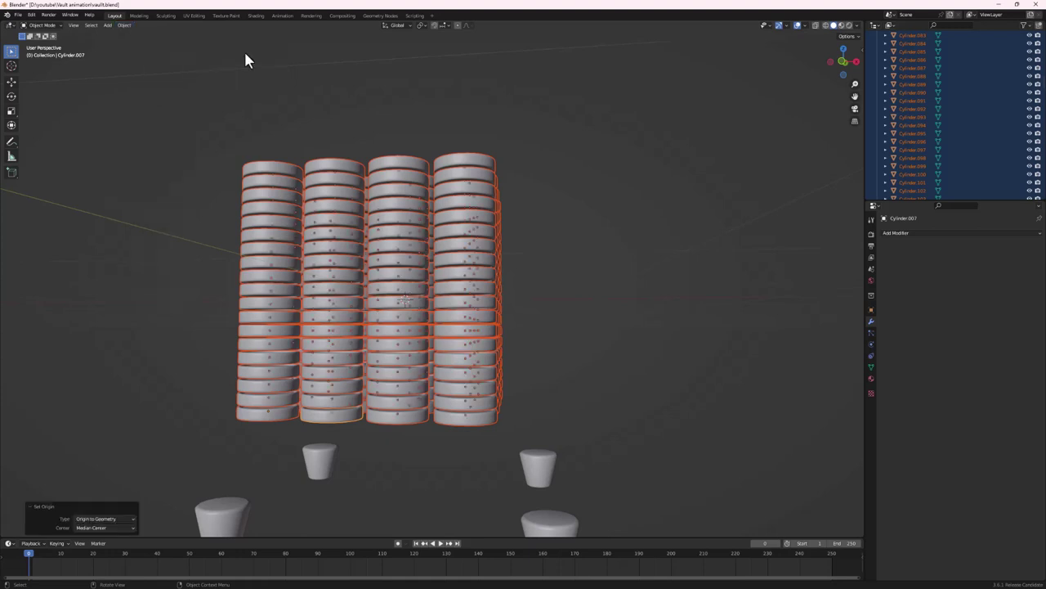
middle_drag(433, 152, 395, 175)
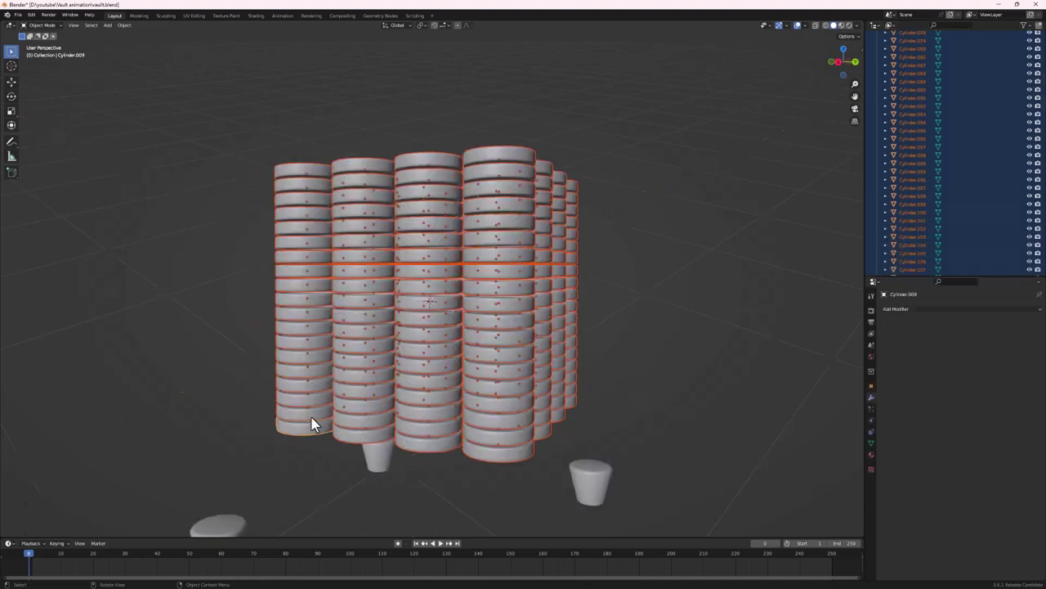
Link the object data of all selected coins to the active coin so that they share one mesh
scroll(311, 423, down, 3)
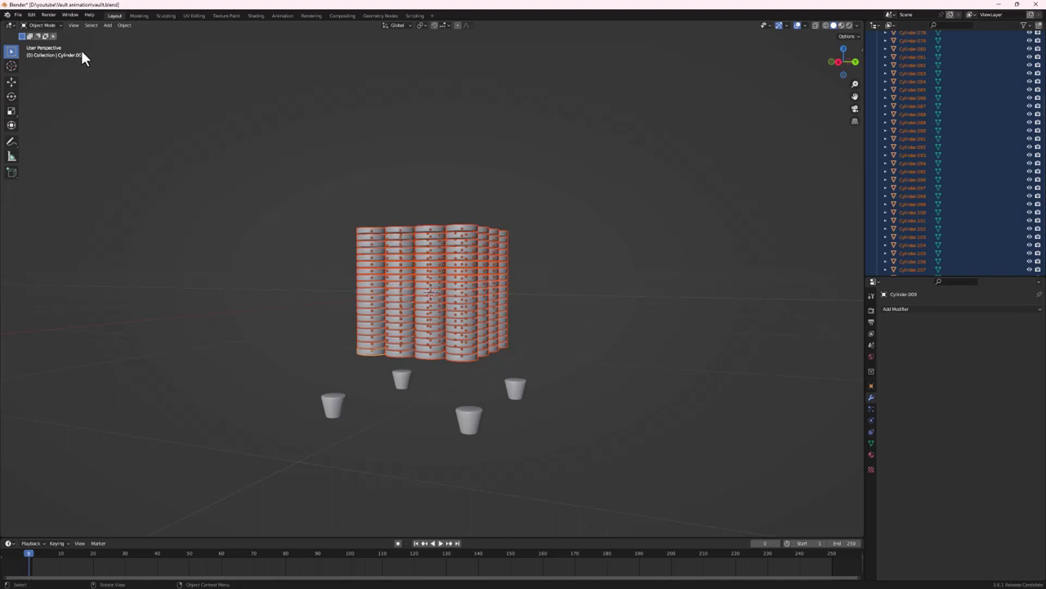
click(124, 25)
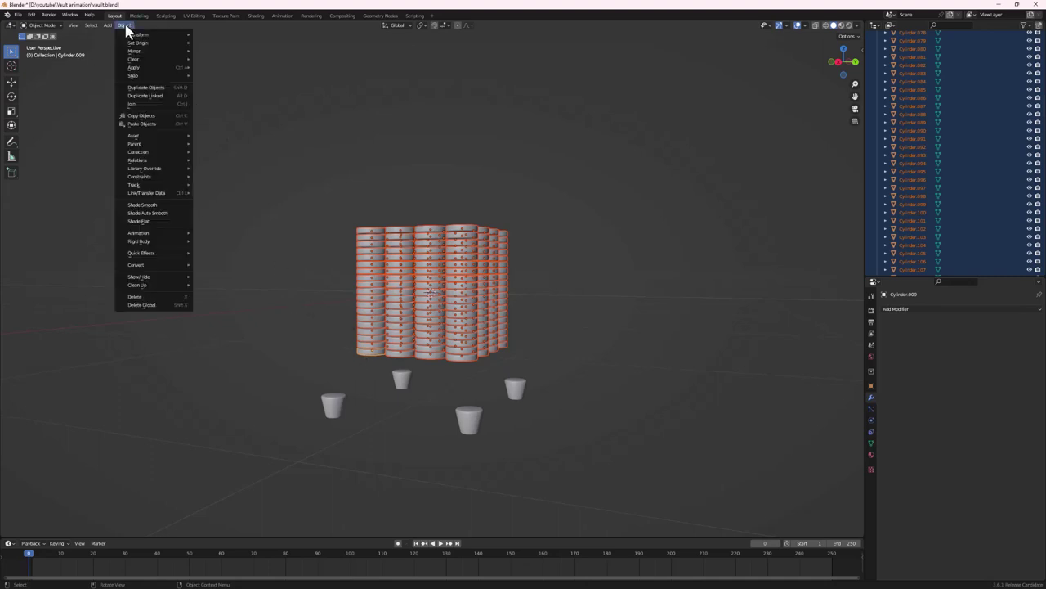
scroll(349, 353, up, 3)
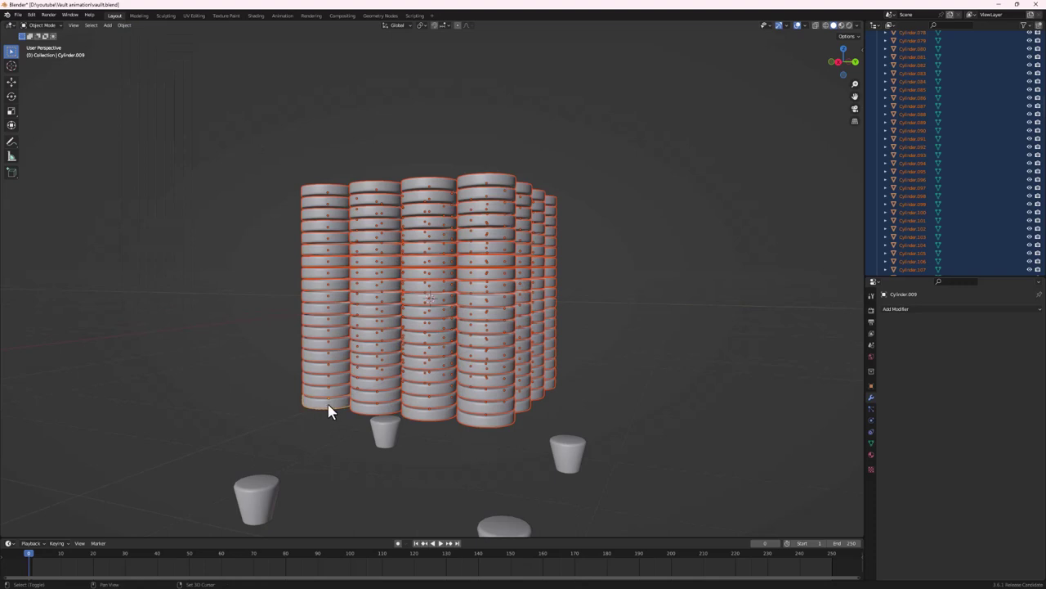
click(124, 26)
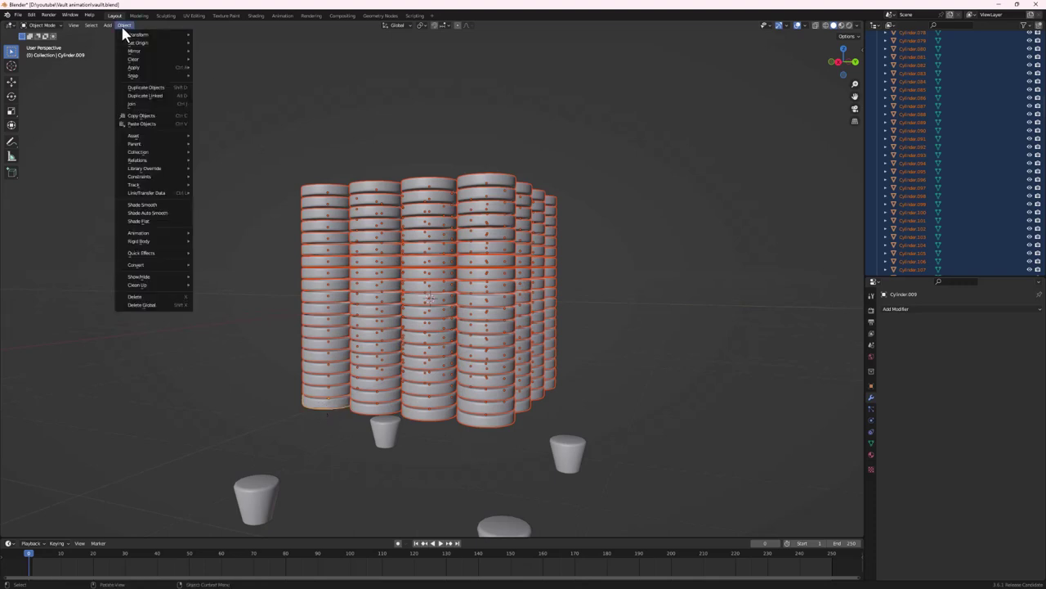
mouse_move(153, 194)
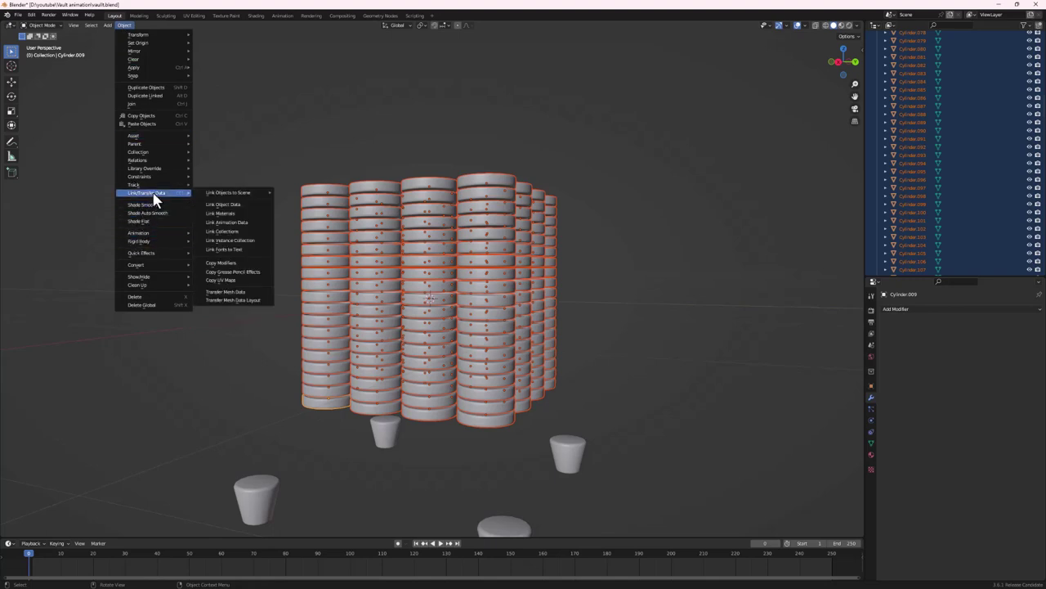
click(223, 210)
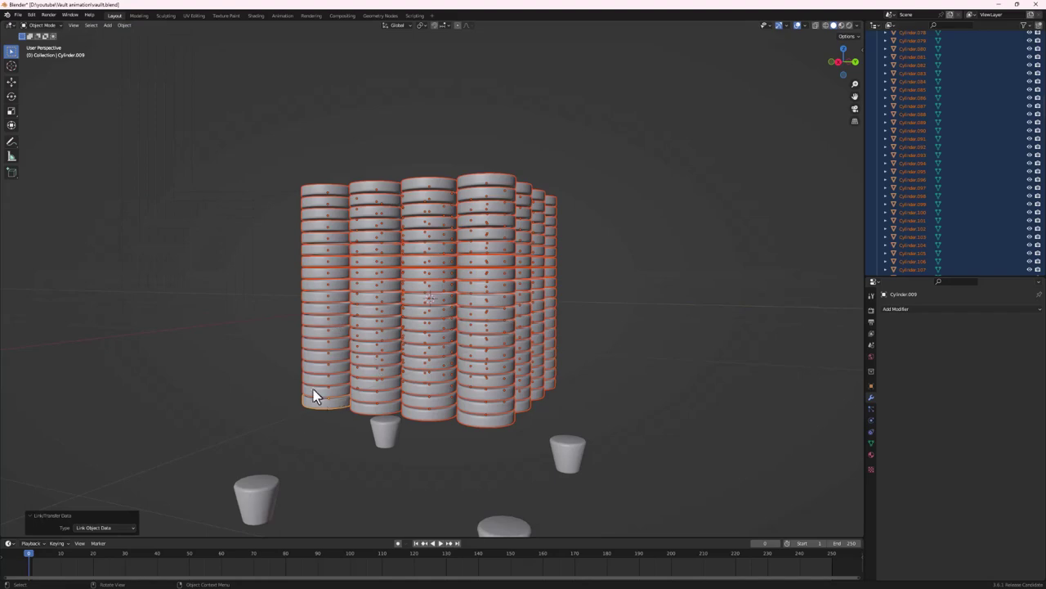
Enter Edit Mode on the bottom corner coin, try moving part of its rim to test the shared mesh, and cancel the move
scroll(325, 425, up, 5)
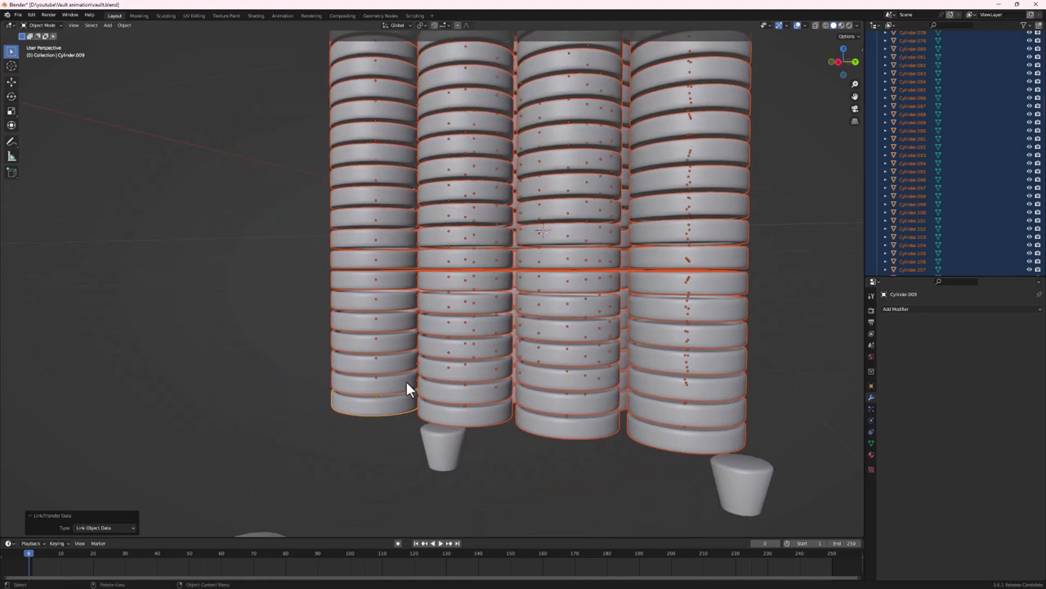
key(Tab)
middle_drag(357, 420, 367, 387)
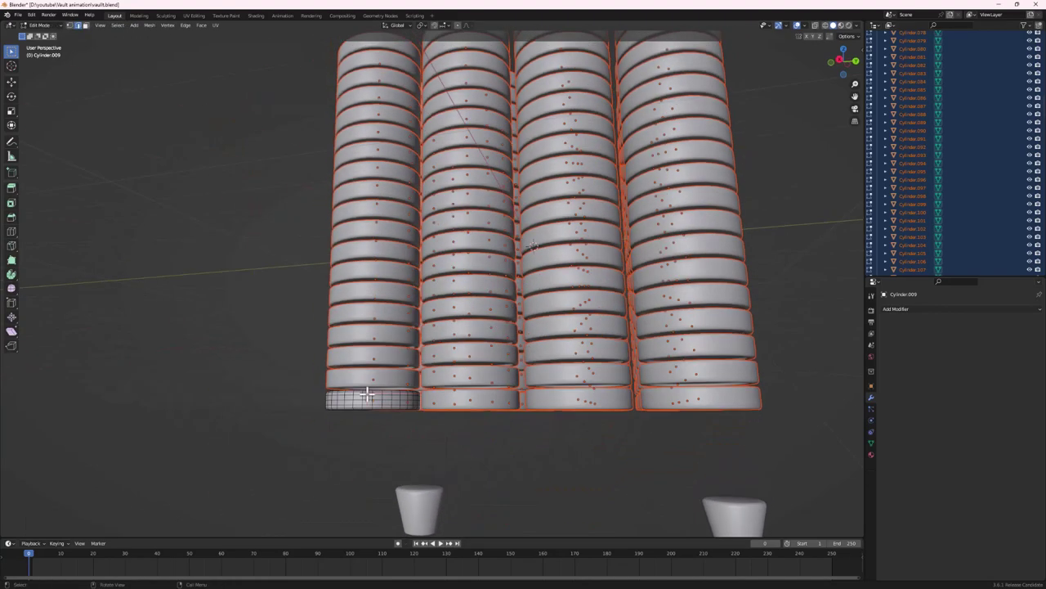
scroll(374, 404, down, 3)
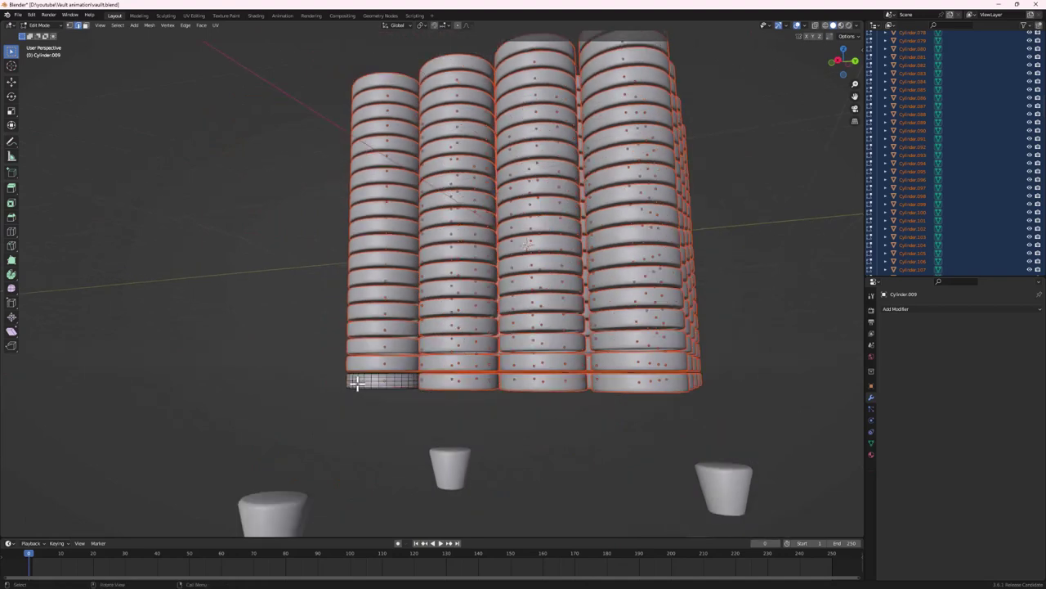
scroll(400, 383, up, 2)
scroll(343, 383, up, 2)
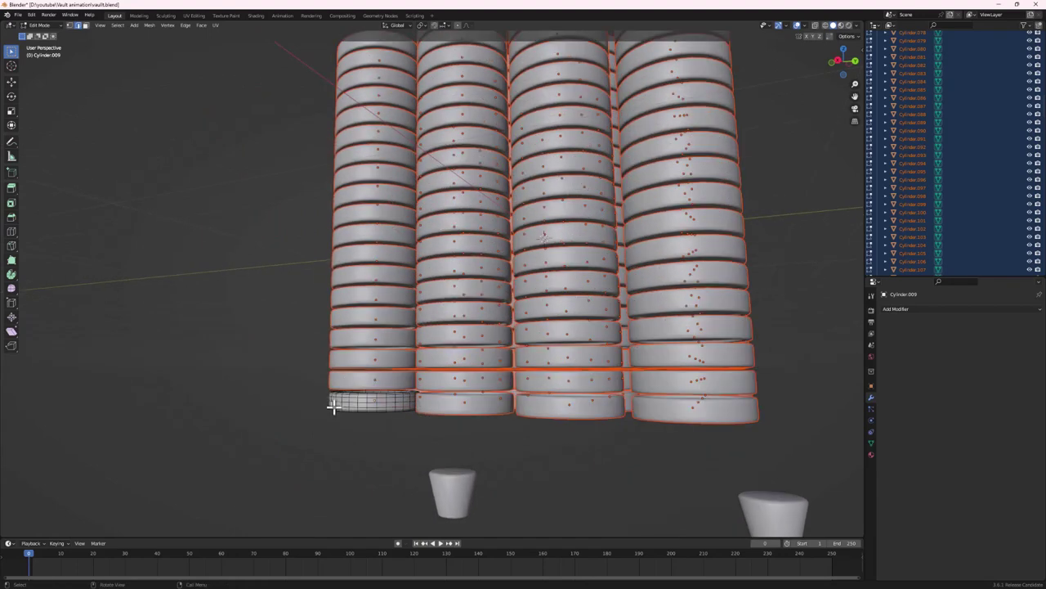
key(g)
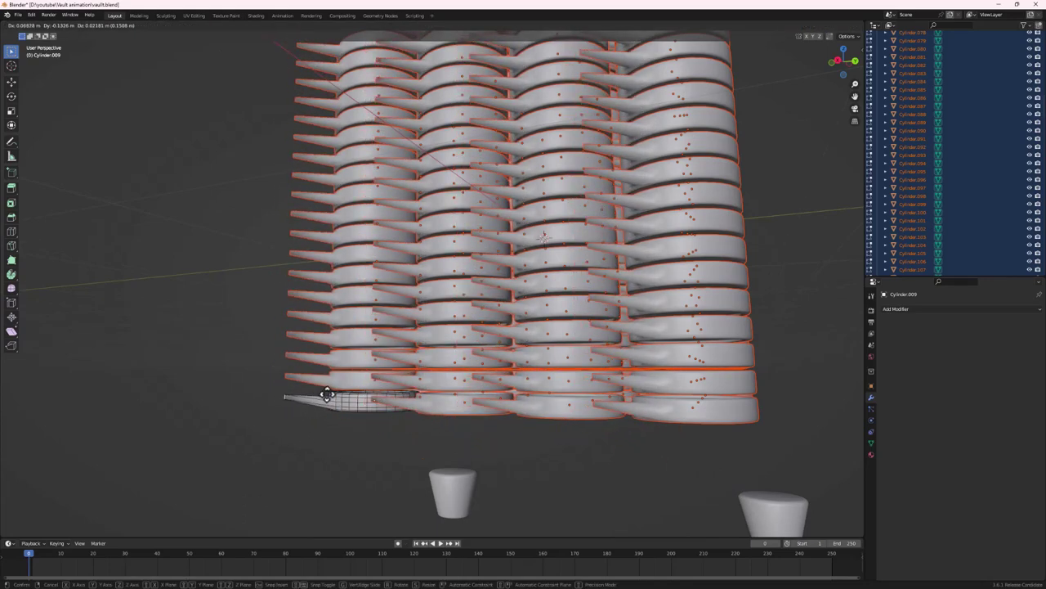
right_click(282, 400)
scroll(483, 205, down, 5)
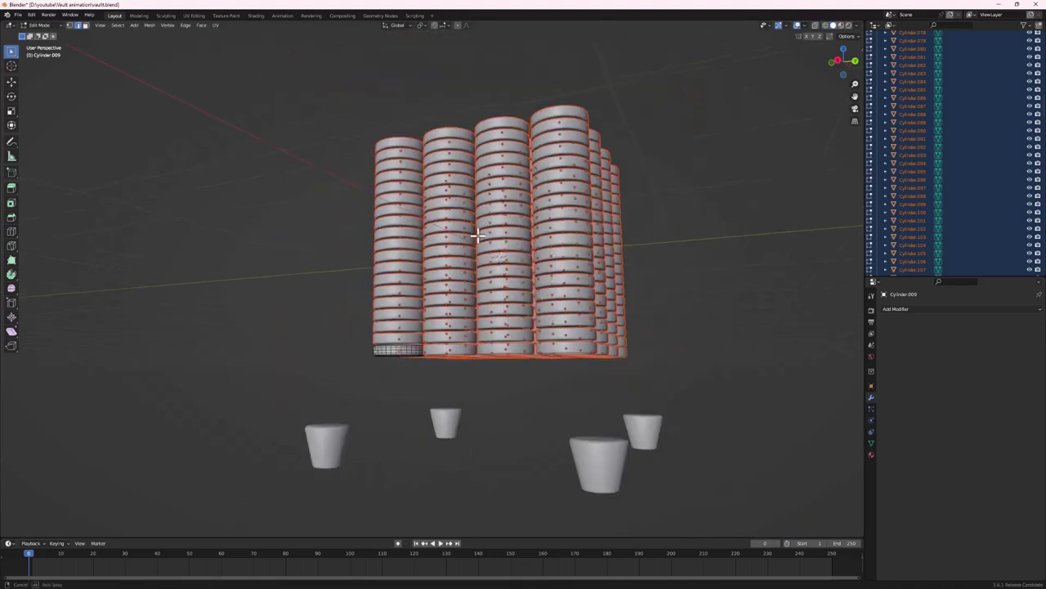
Locate the active coin in the scene hierarchy and collapse the coins collection
middle_drag(483, 234, 398, 367)
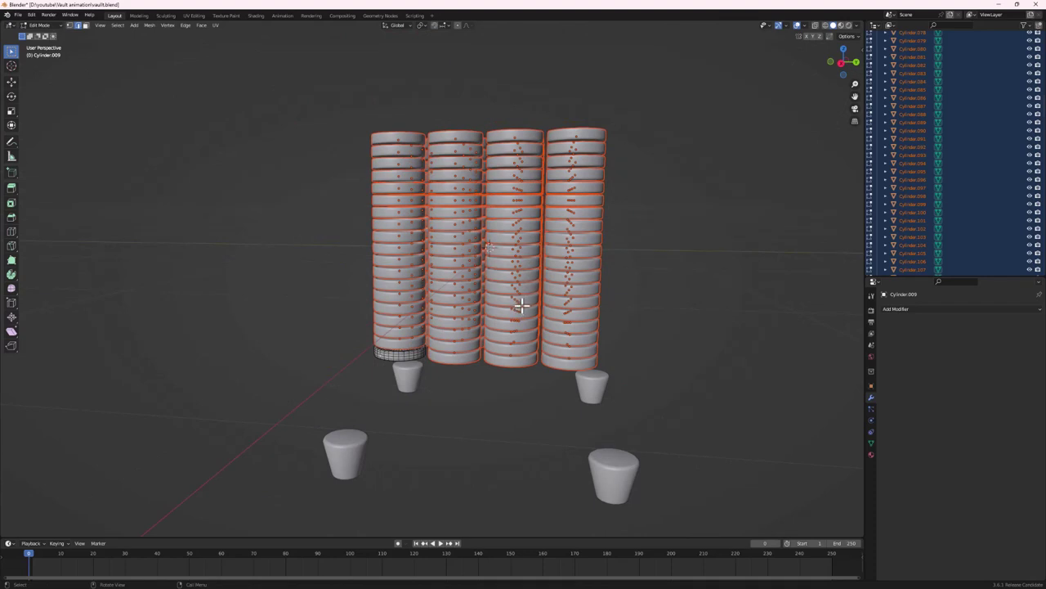
key(KP_Divide)
key(KP_Divide)
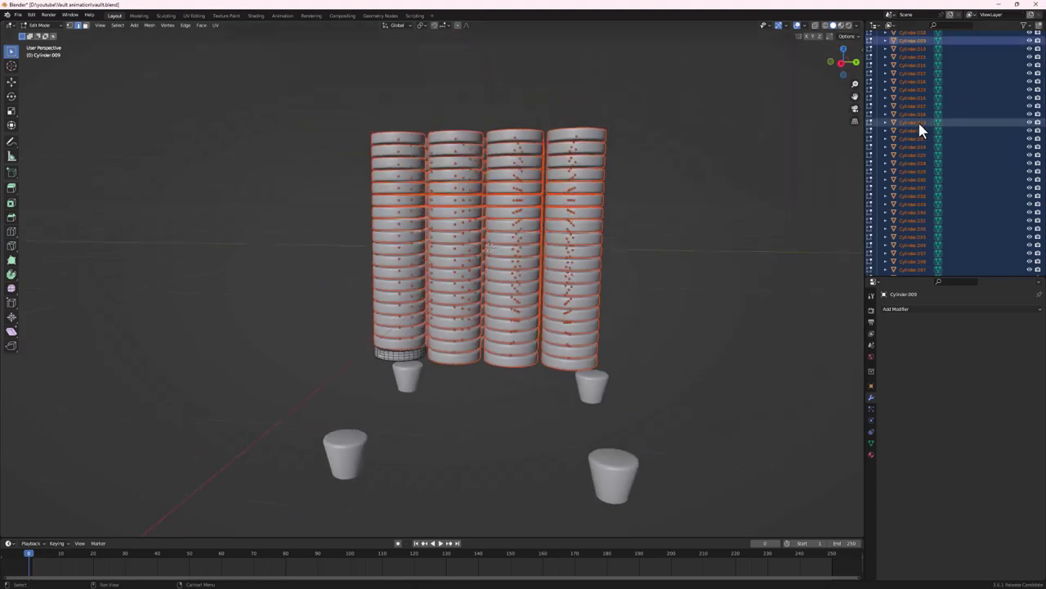
key(KP_Decimal)
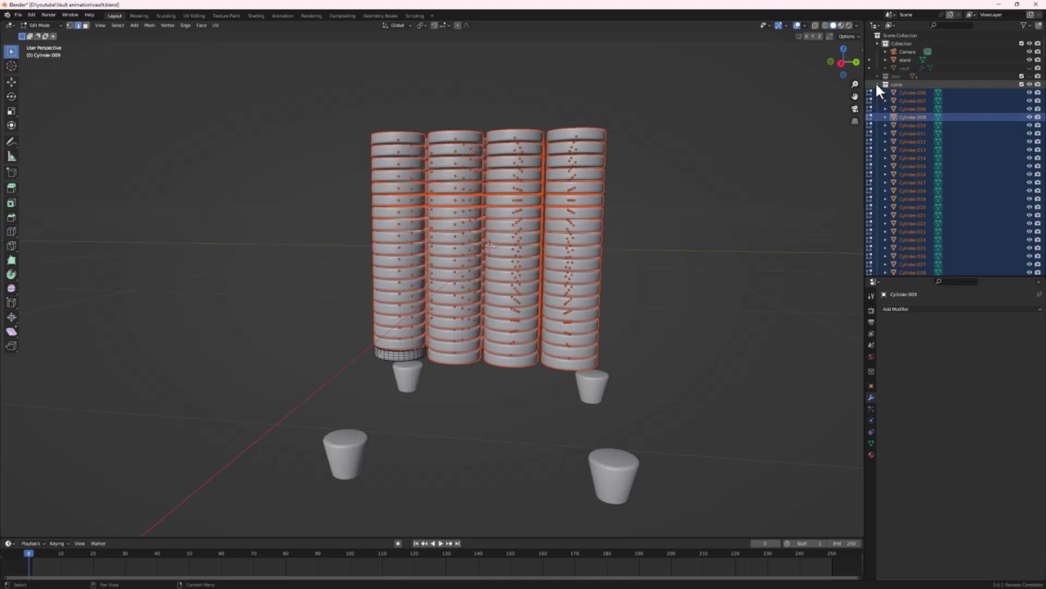
click(885, 84)
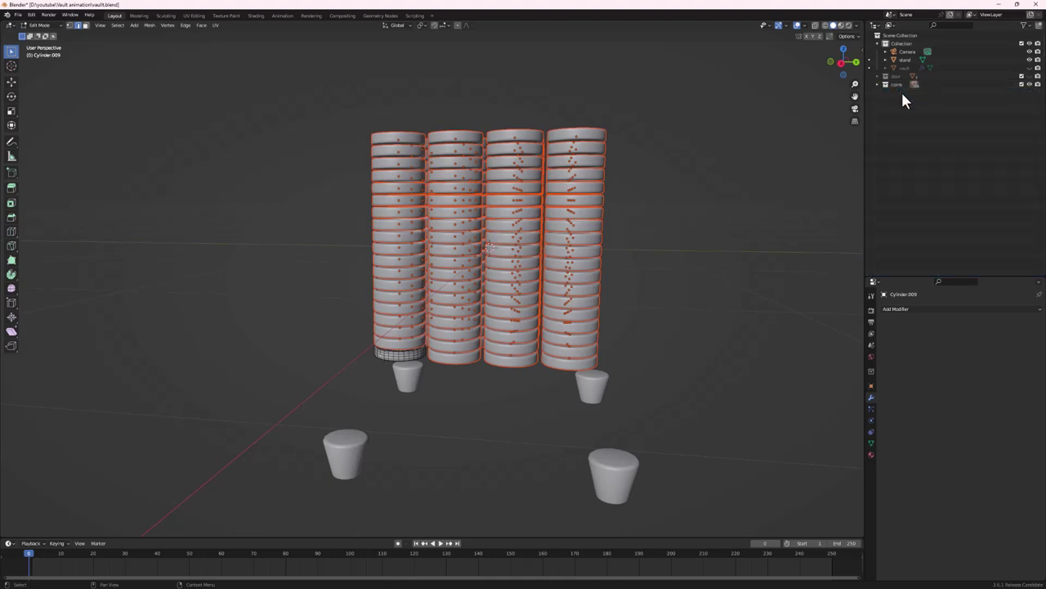
Make the door collection and the vault body visible again, return to Object Mode and clear the selection
click(1029, 76)
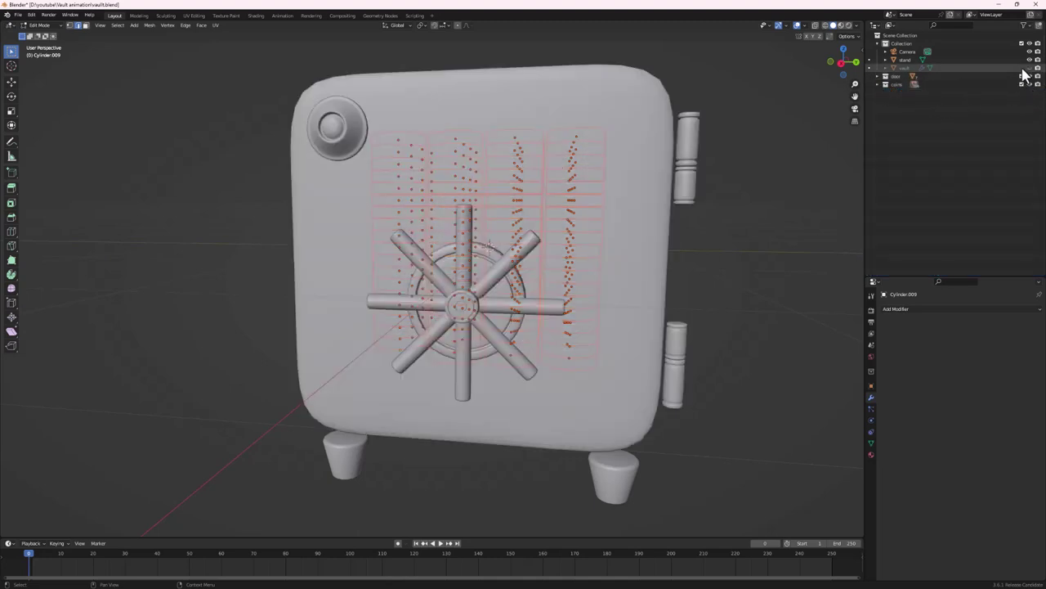
click(1029, 68)
scroll(530, 167, down, 2)
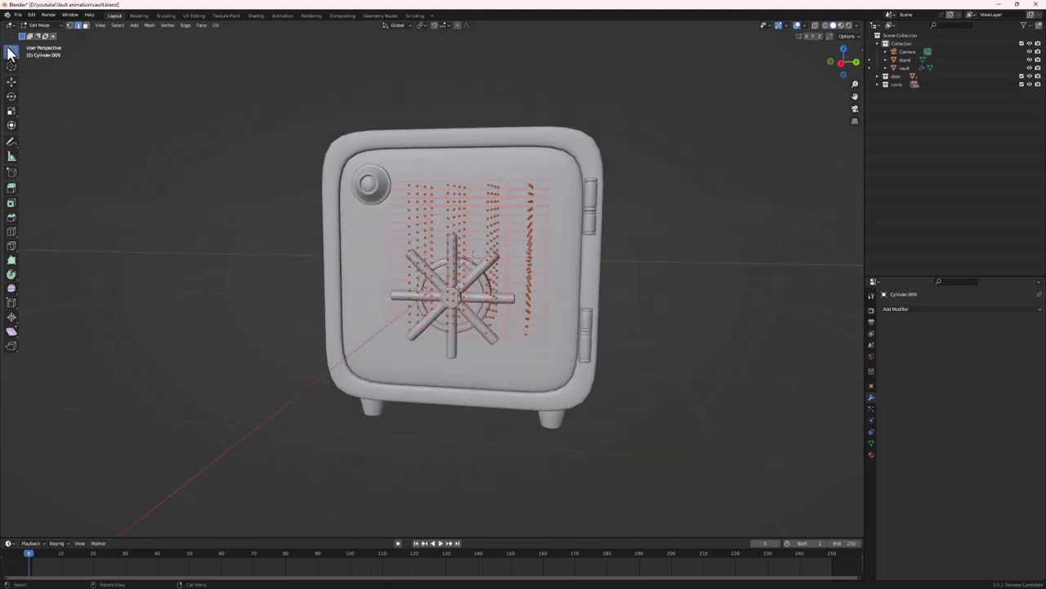
key(Tab)
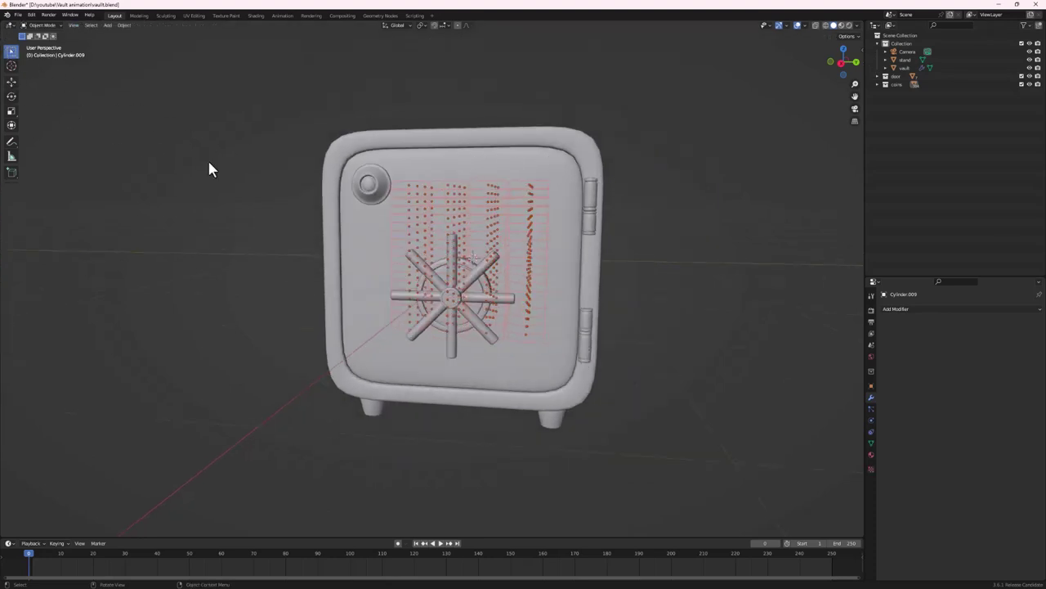
click(625, 237)
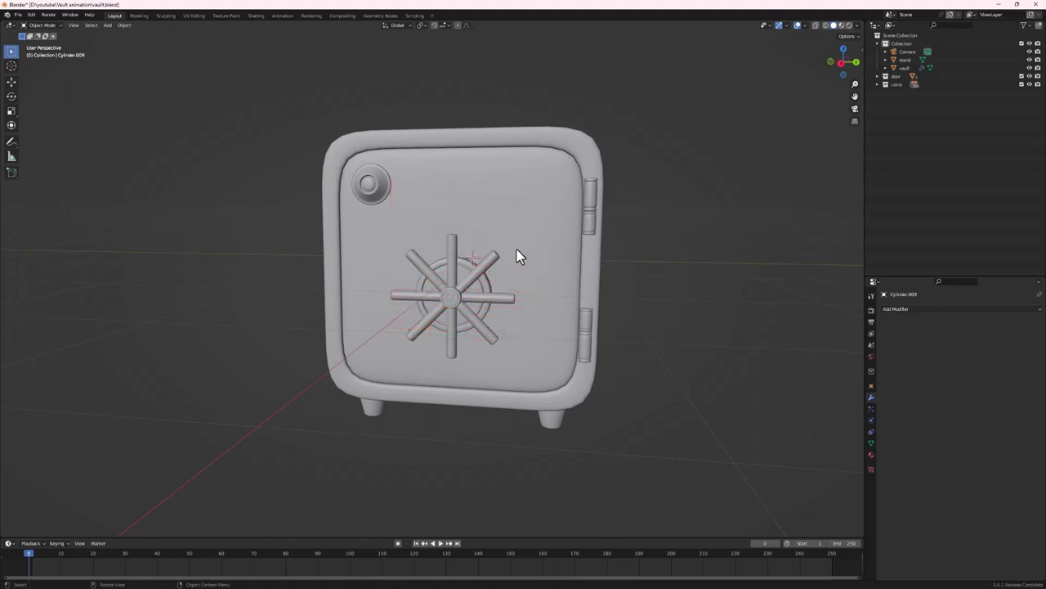
Parent the spoked wheel and the round dial to the vault door using Object (Keep Transform)
click(535, 221)
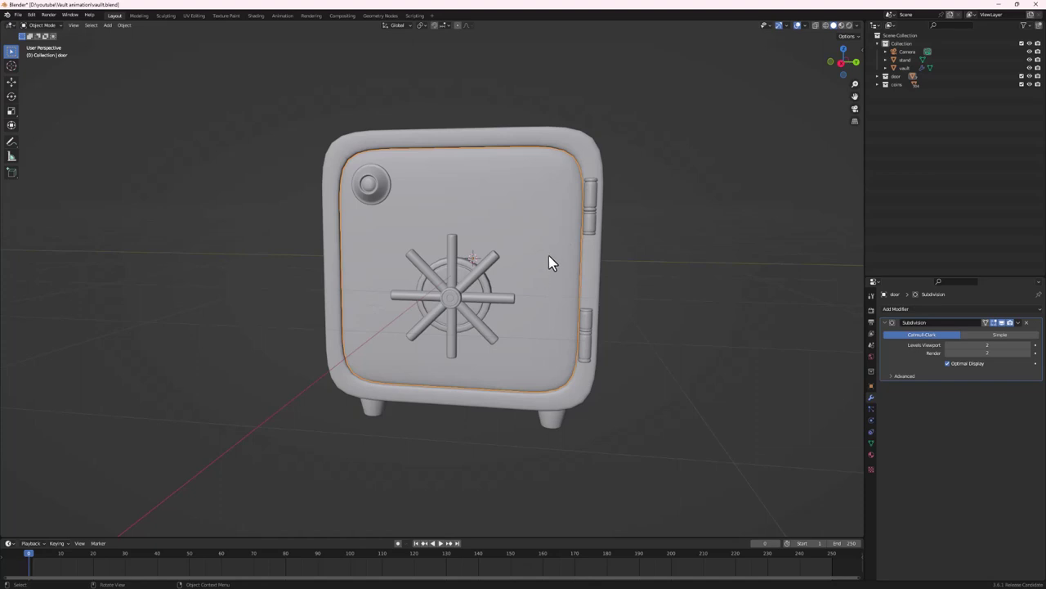
scroll(539, 244, up, 2)
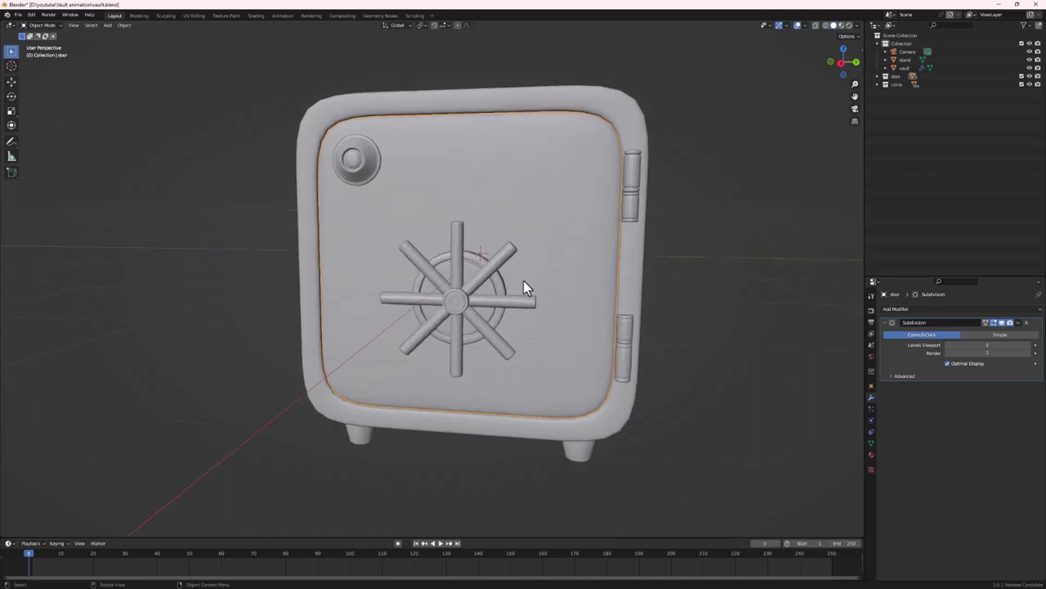
middle_drag(523, 280, 515, 278)
click(511, 260)
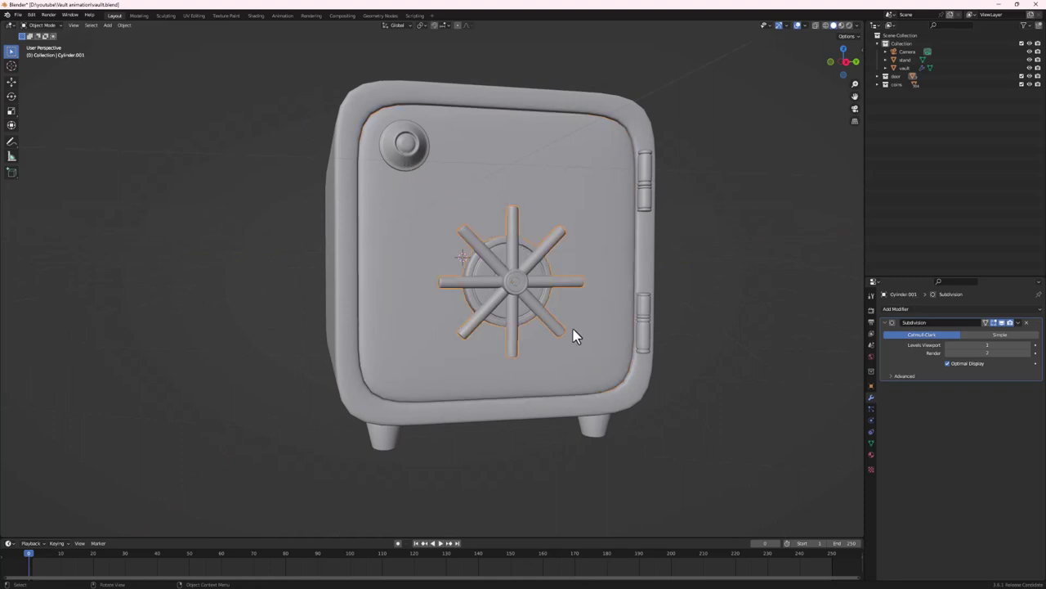
shift+click(409, 149)
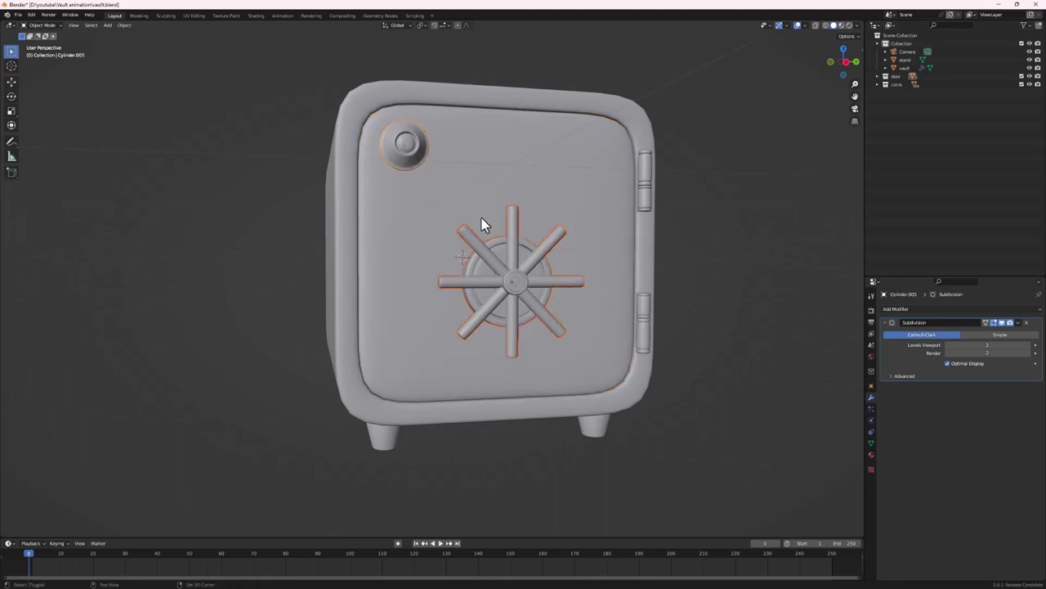
middle_drag(482, 217, 545, 194)
shift+click(566, 170)
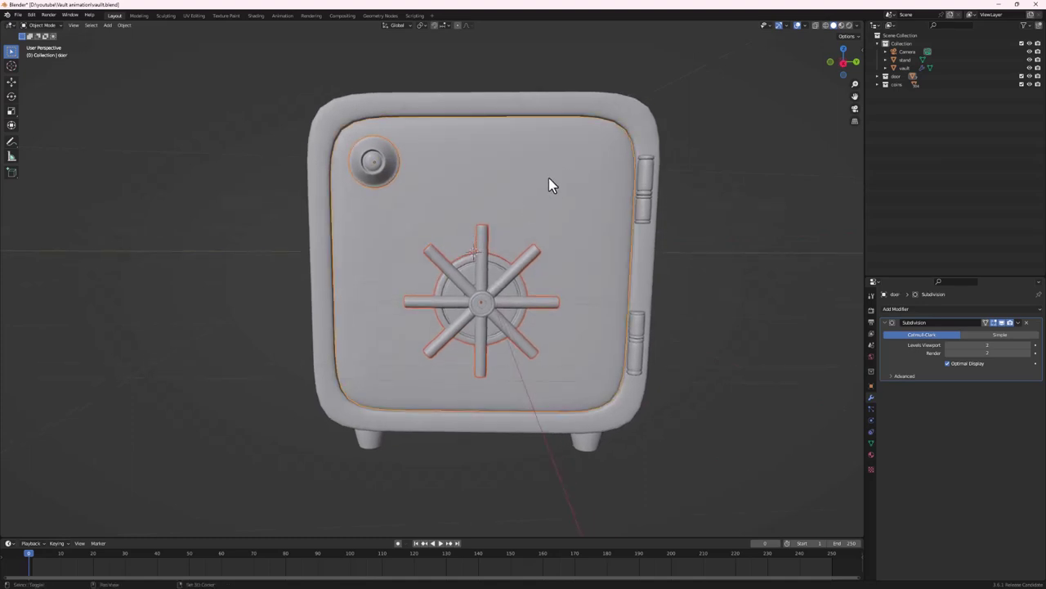
key(ctrl+p)
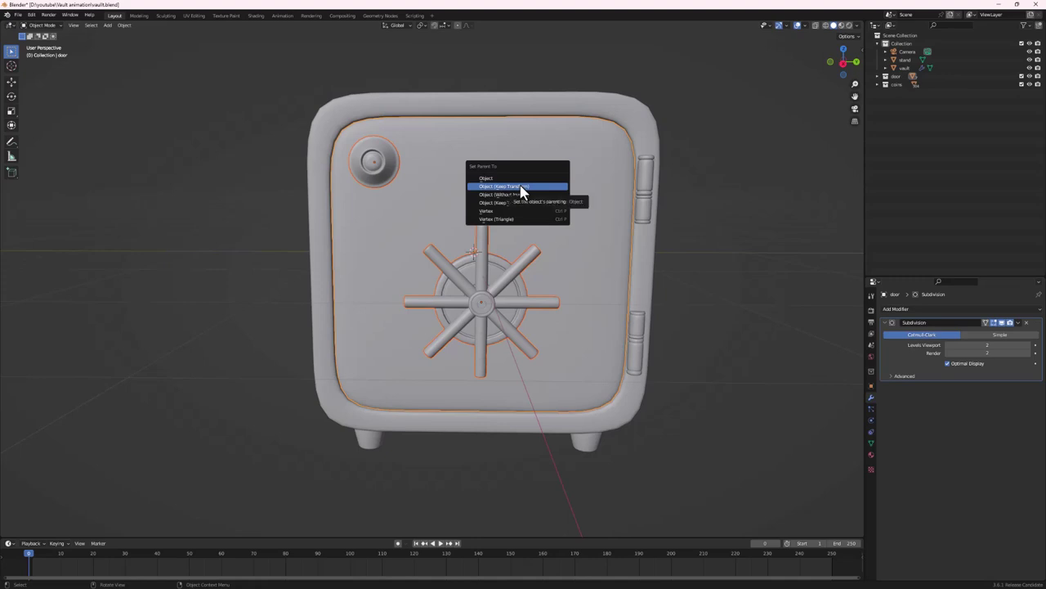
click(513, 192)
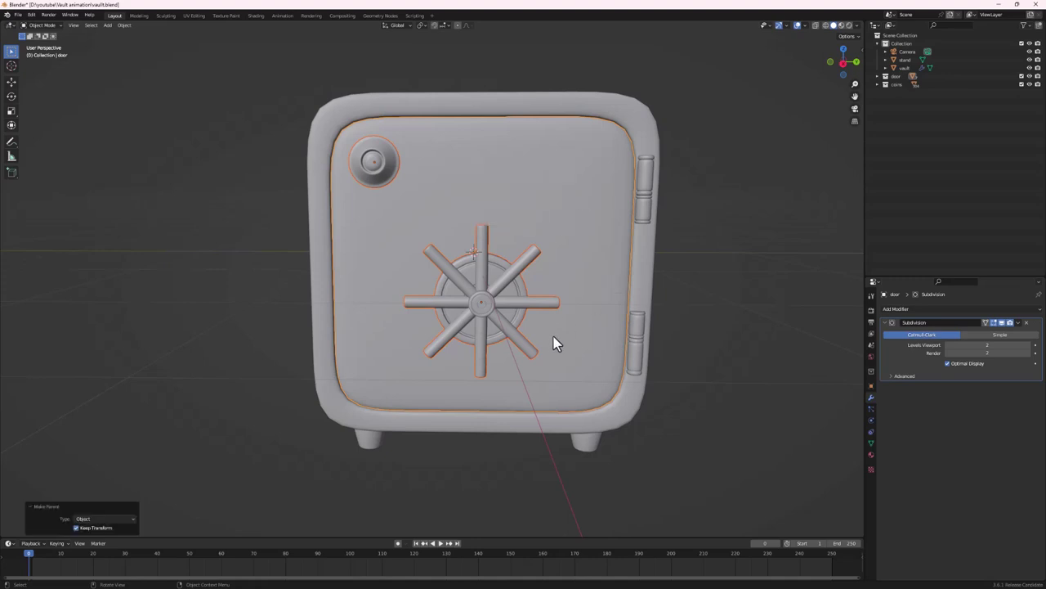
Test-rotate the door about the global X axis to check how its parented parts follow, then cancel the rotation
click(597, 213)
scroll(560, 342, down, 3)
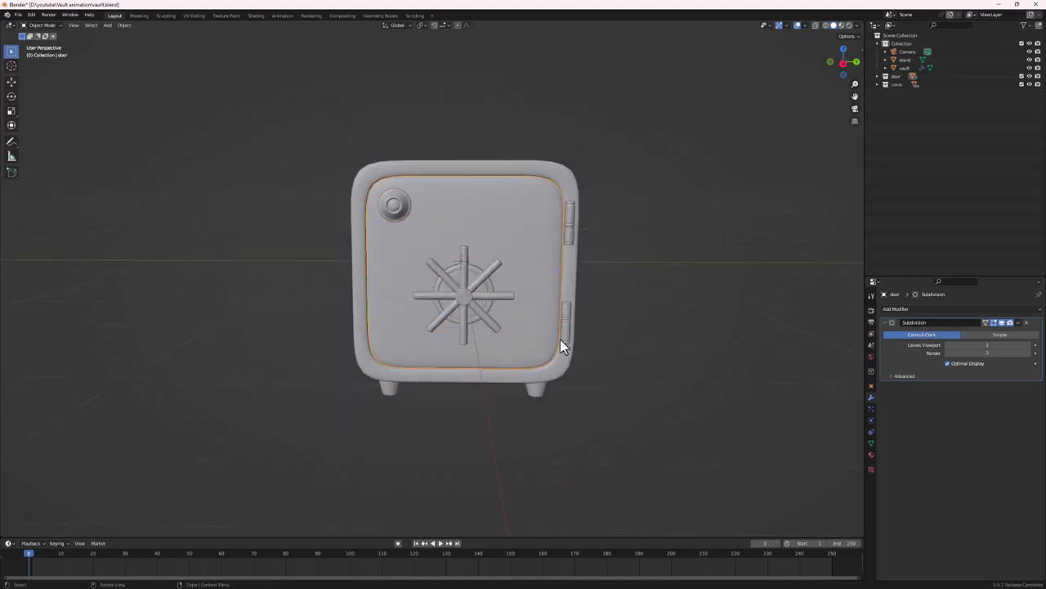
middle_drag(474, 301, 456, 301)
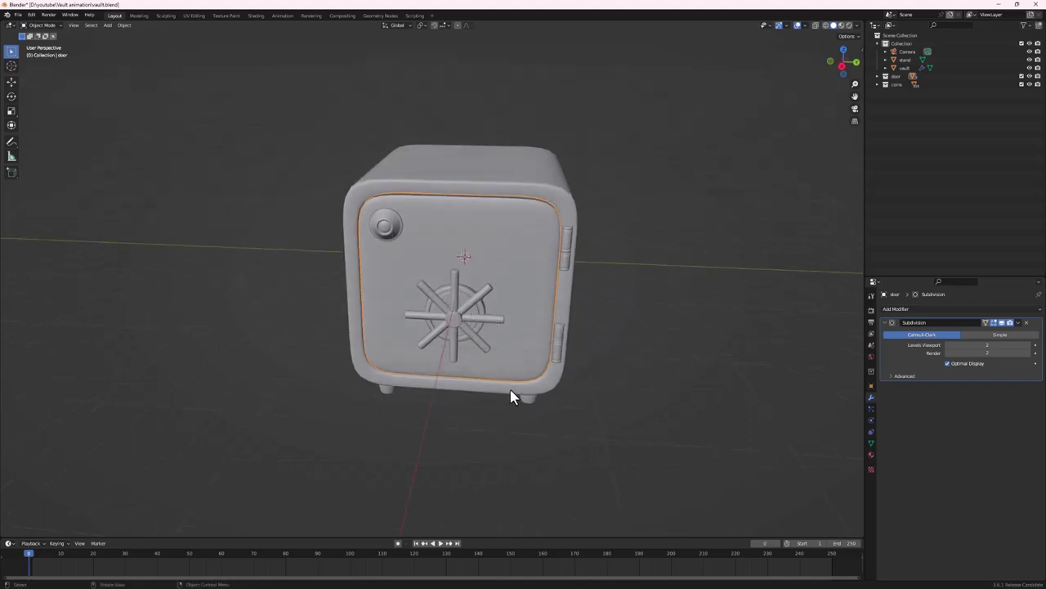
key(r)
key(x)
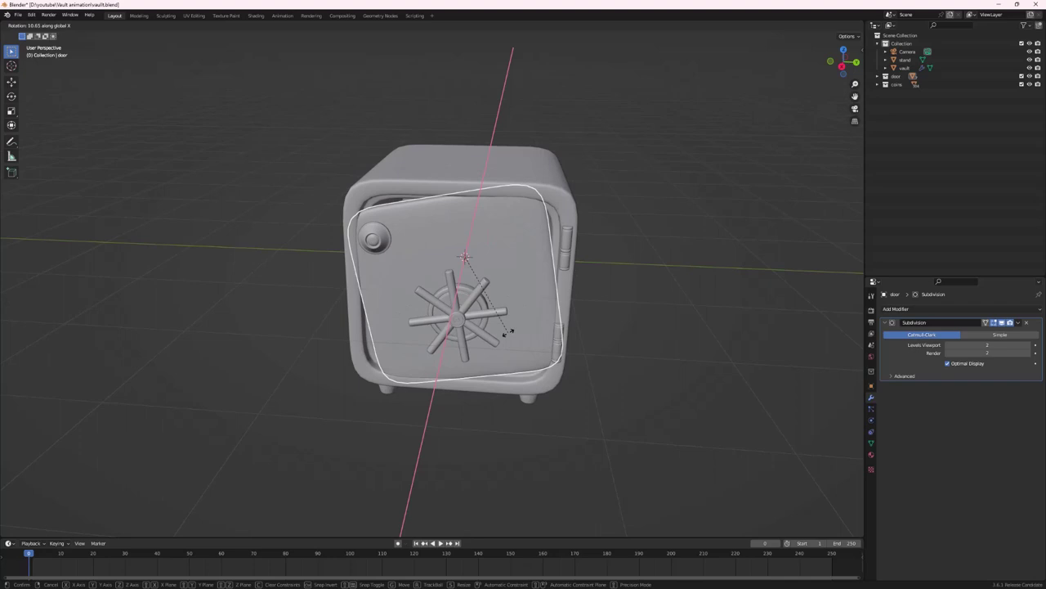
key(Escape)
middle_drag(447, 318, 450, 292)
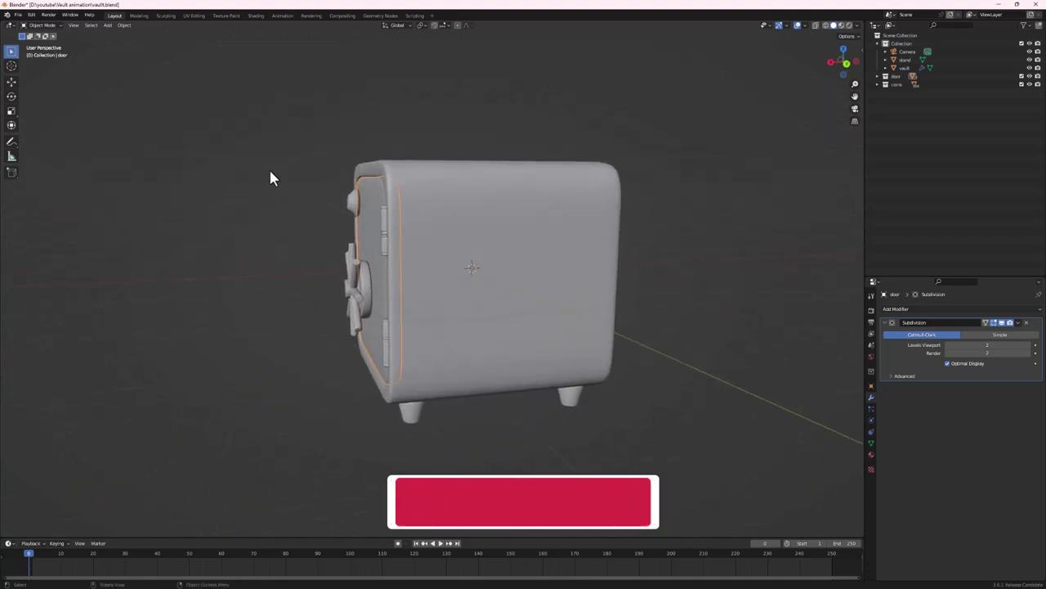
click(123, 25)
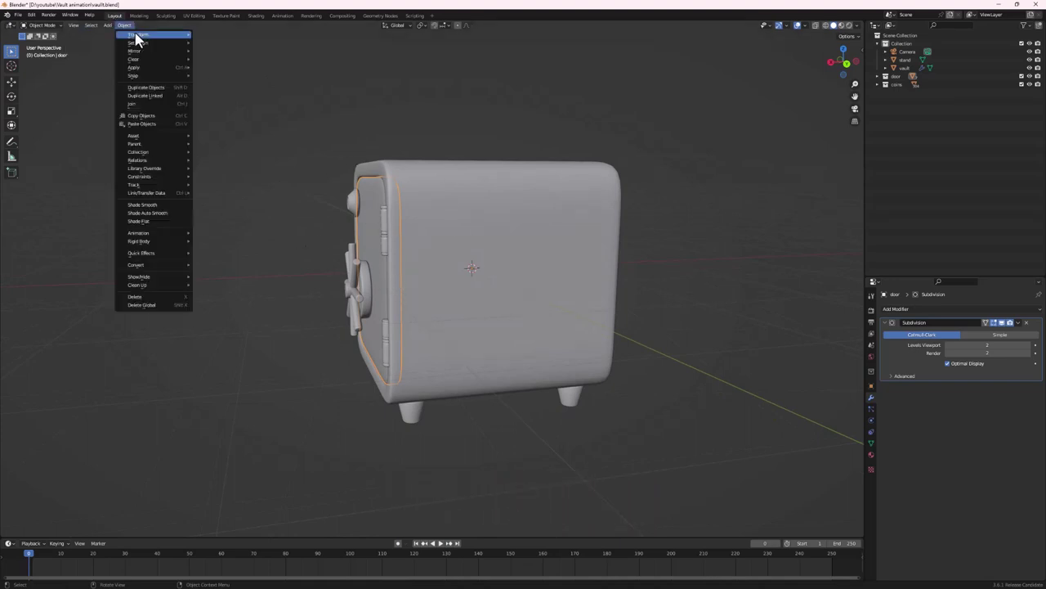
click(123, 25)
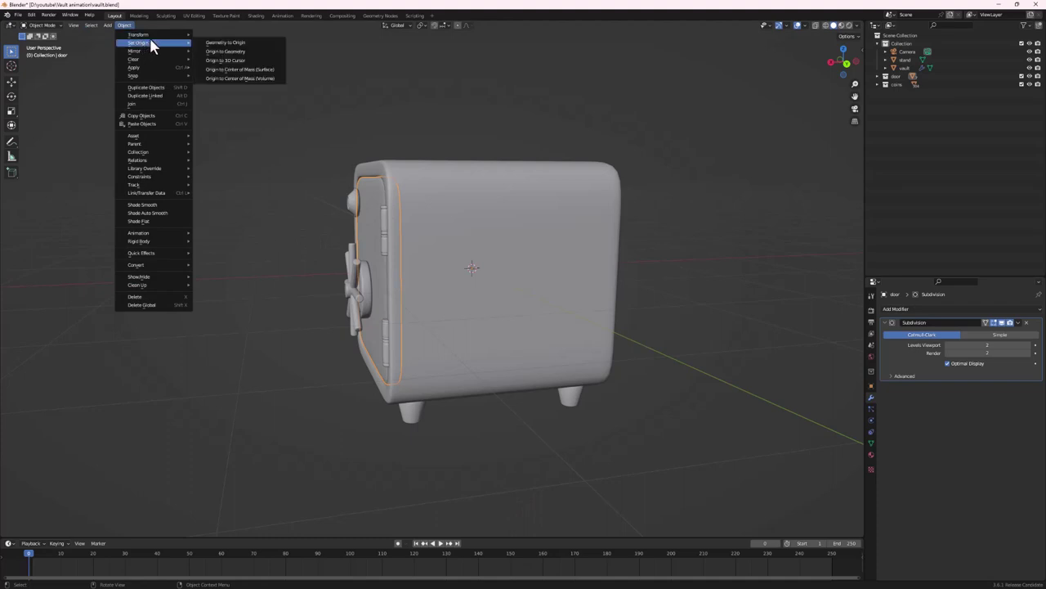
mouse_move(174, 45)
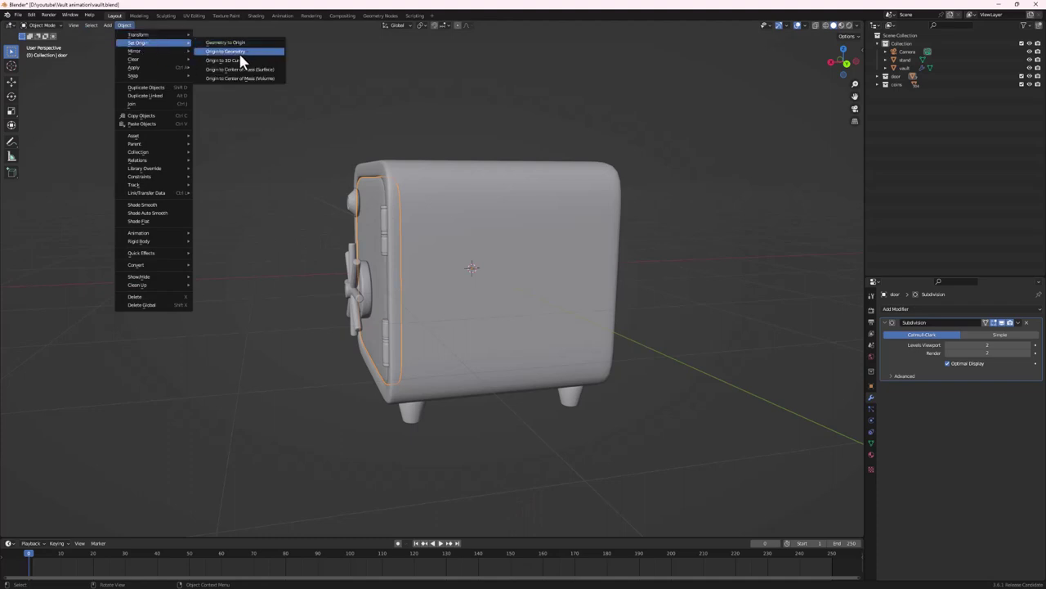
click(304, 56)
In the right orthographic view, place the 3D cursor on the door's hinge-side edge between the hinges and add a Plain Axes empty there
middle_drag(387, 292, 483, 322)
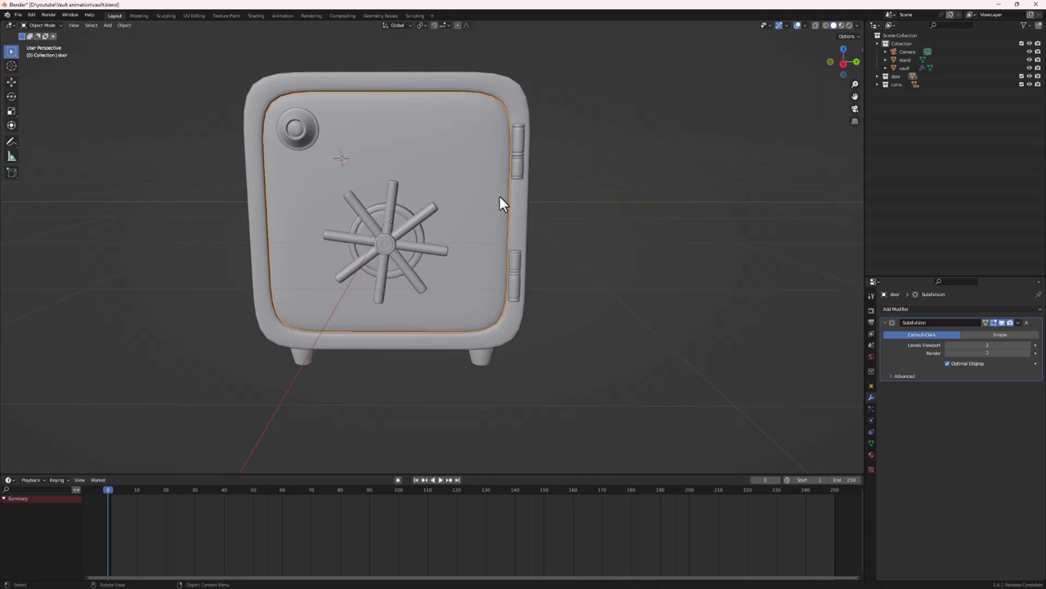
click(845, 63)
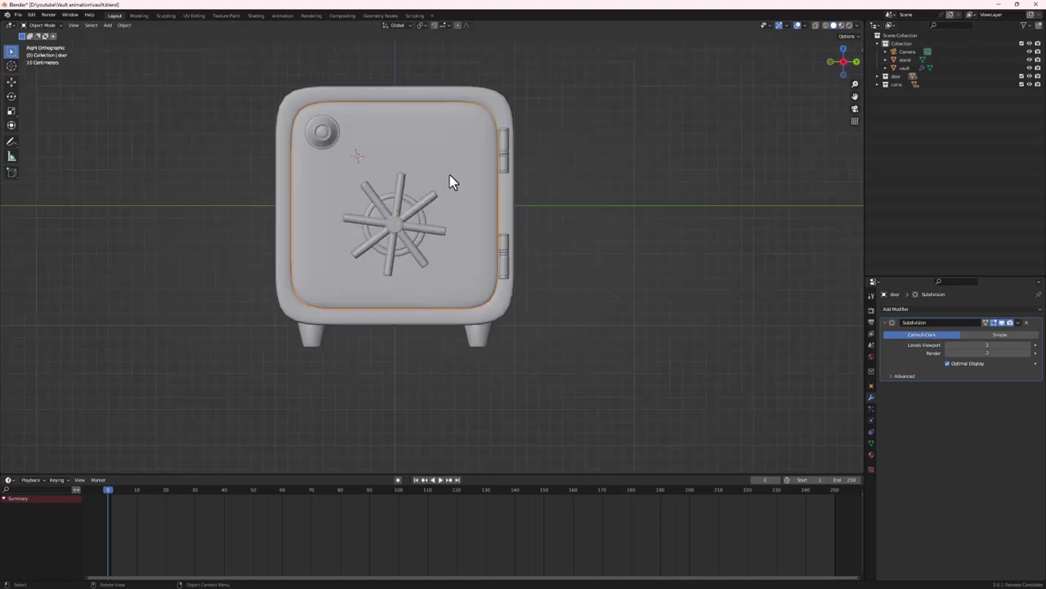
scroll(450, 175, up, 1)
shift+middle_drag(451, 184, 459, 248)
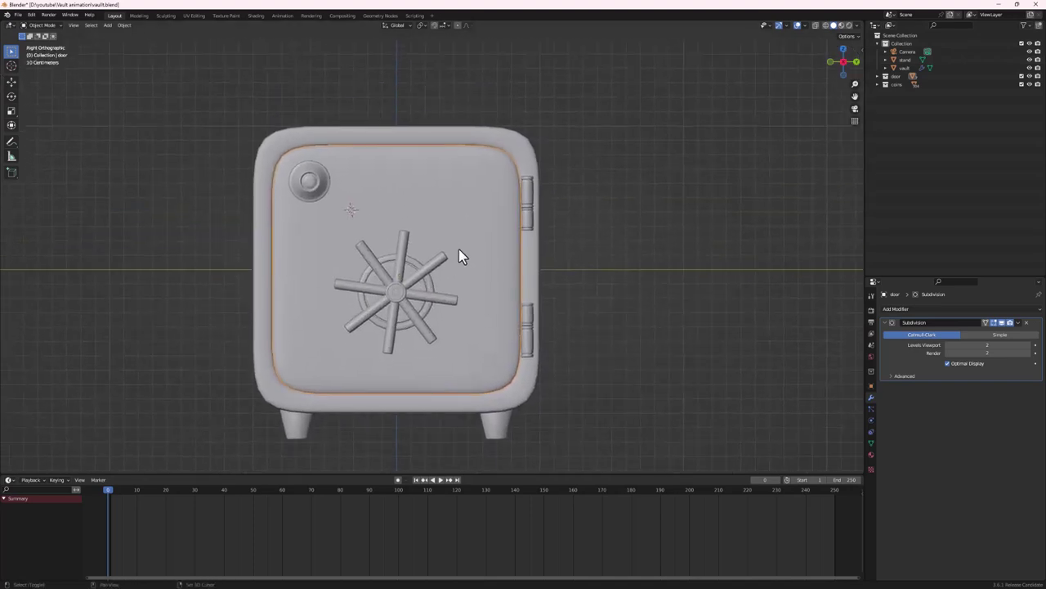
shift+right_click(519, 270)
key(shift+a)
mouse_move(515, 288)
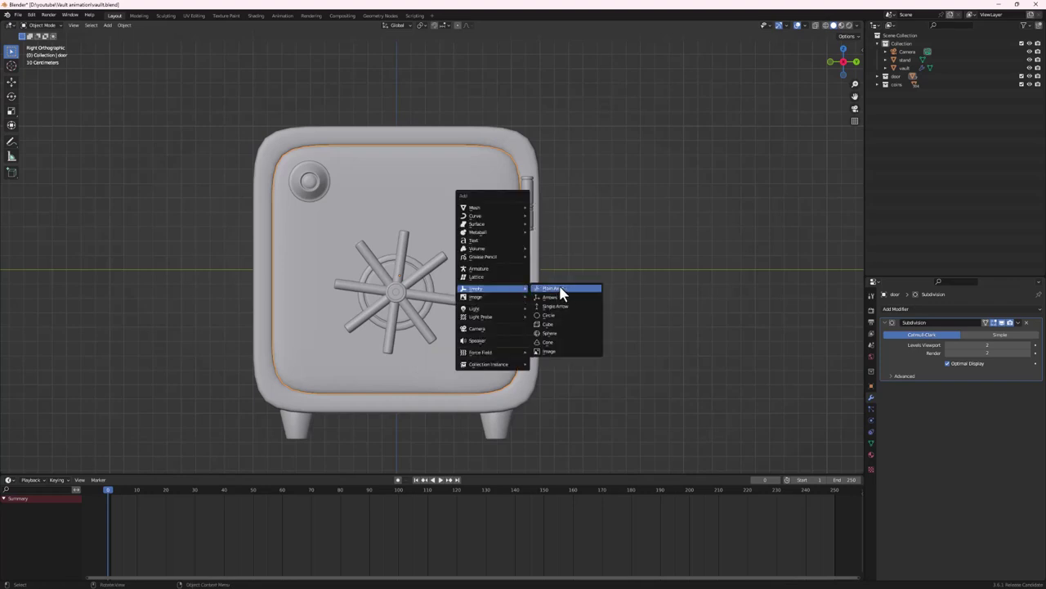
click(561, 293)
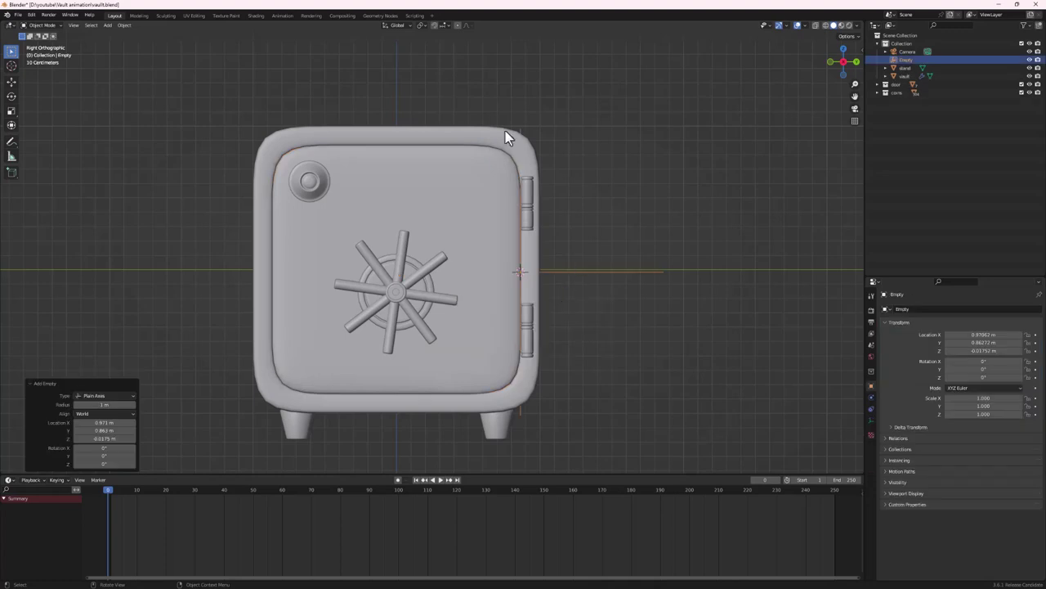
Rename the new empty to "door control"
middle_drag(521, 309, 486, 329)
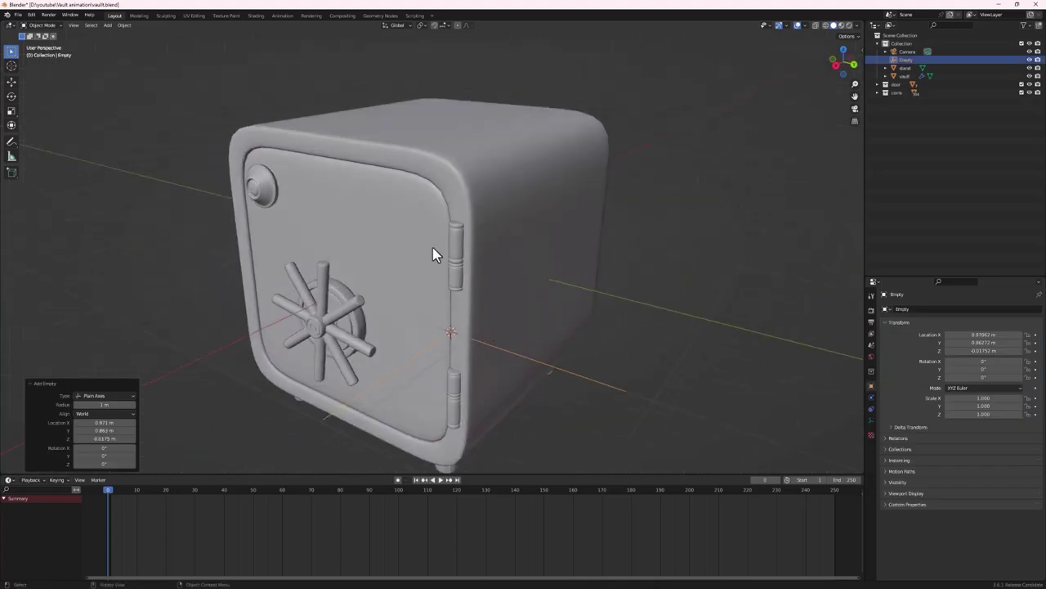
double_click(905, 59)
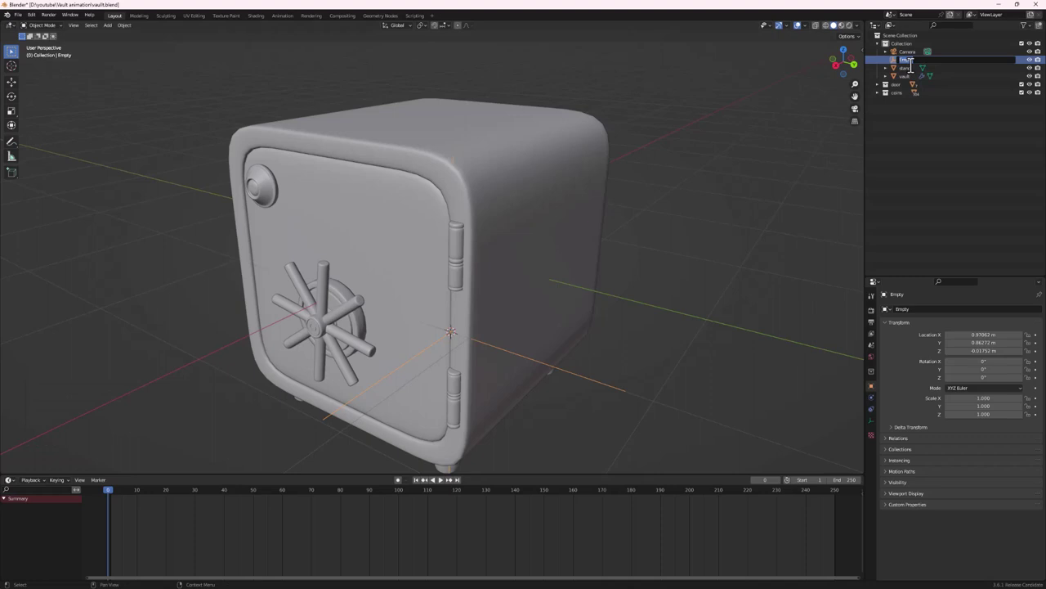
text(door control)
key(Return)
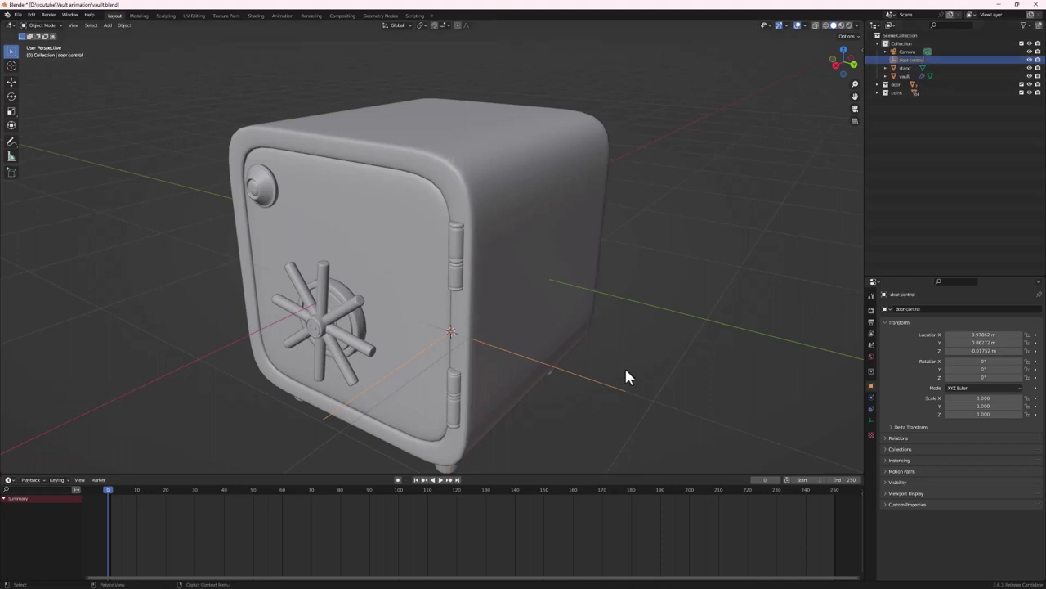
Parent the vault door to the door control empty using Object (Keep Transform)
middle_drag(406, 362, 439, 345)
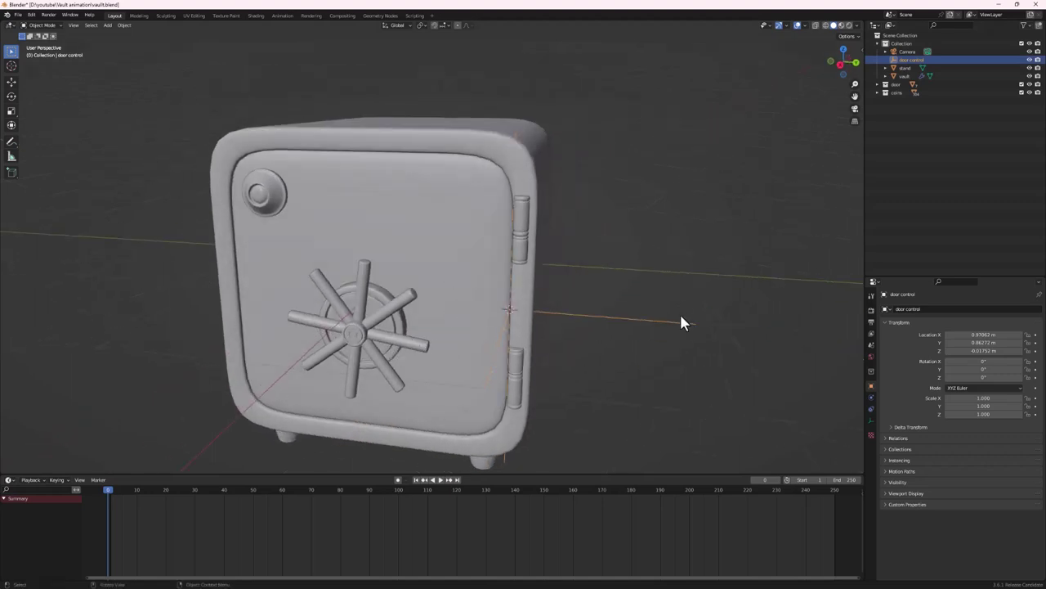
click(434, 269)
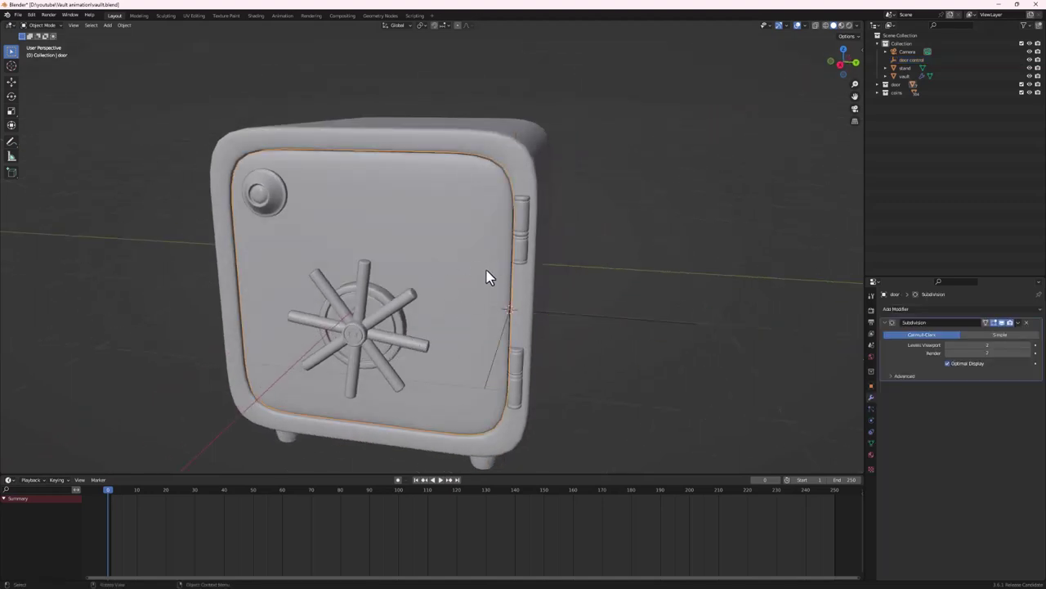
shift+click(591, 317)
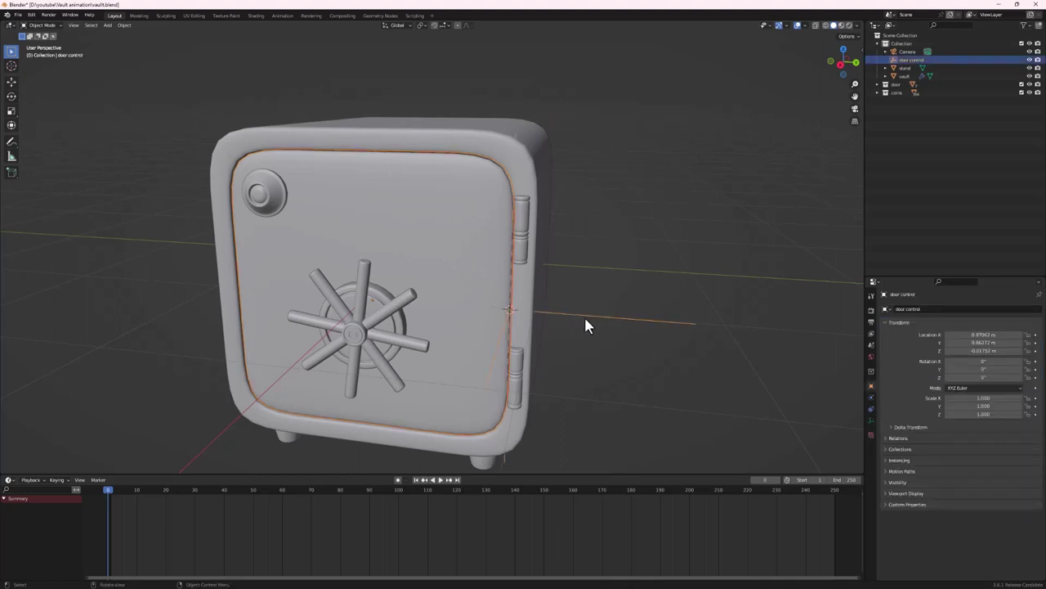
key(ctrl+p)
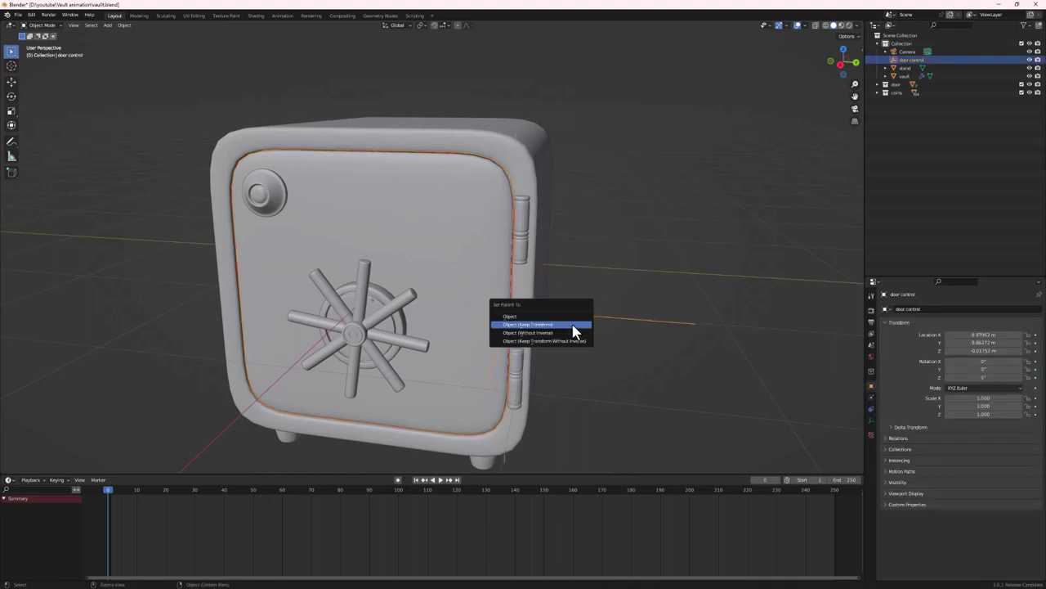
click(574, 325)
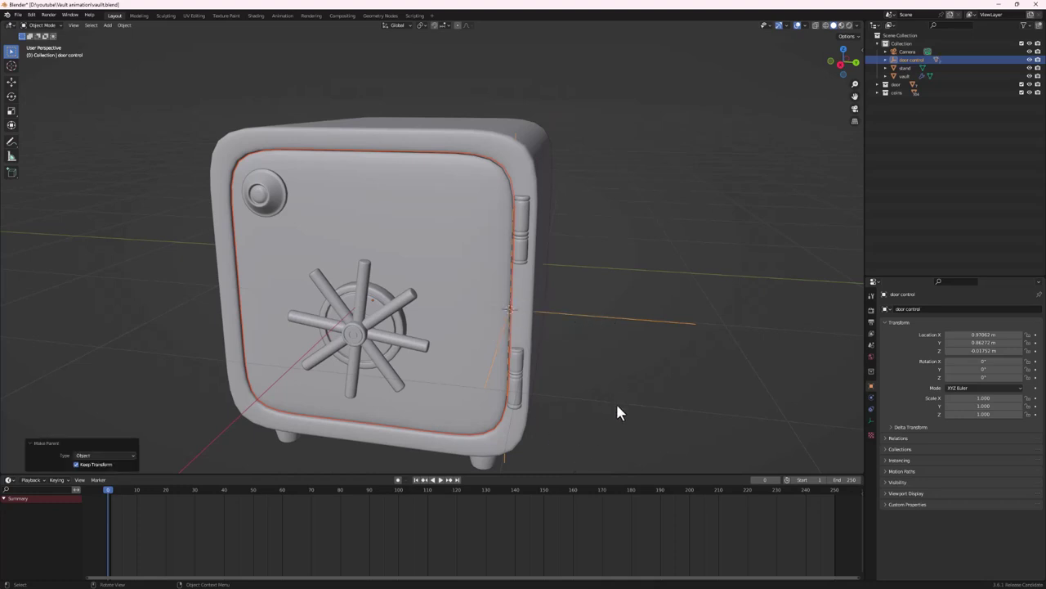
Test-rotate the door control empty about the global Z axis to swing the door open, then cancel the rotation
click(638, 323)
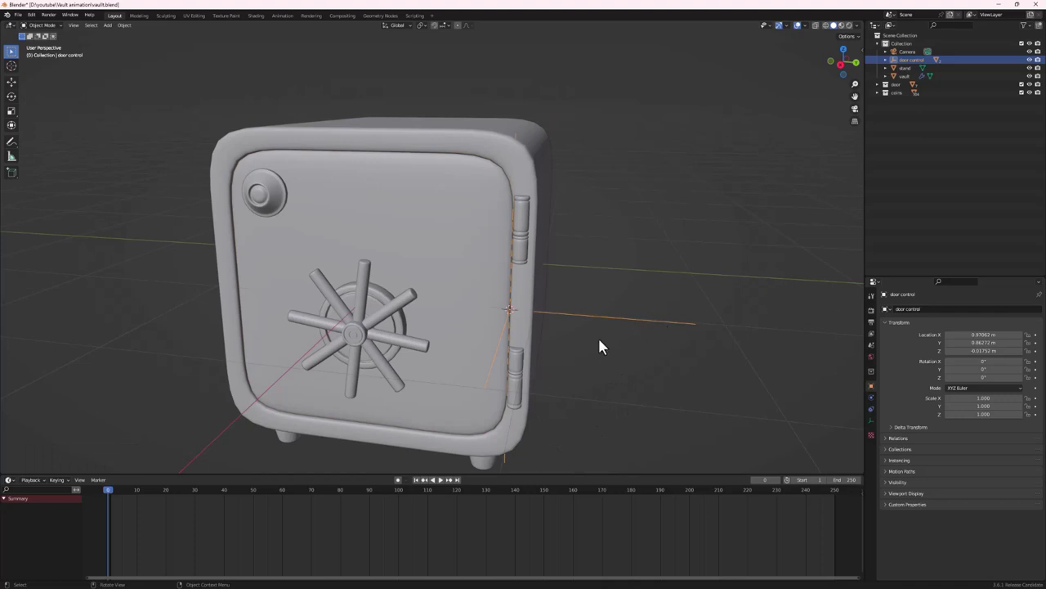
key(r)
key(z)
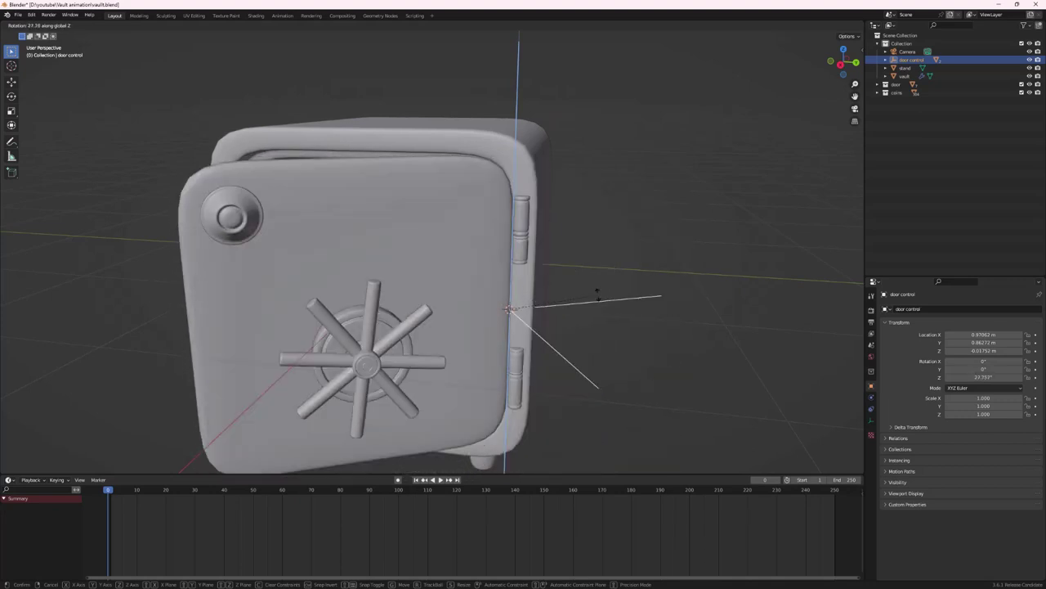
right_click(574, 293)
Select the spoked wheel on the vault door and insert a Rotation keyframe for it at frame 0
scroll(597, 361, down, 2)
middle_drag(596, 361, 506, 300)
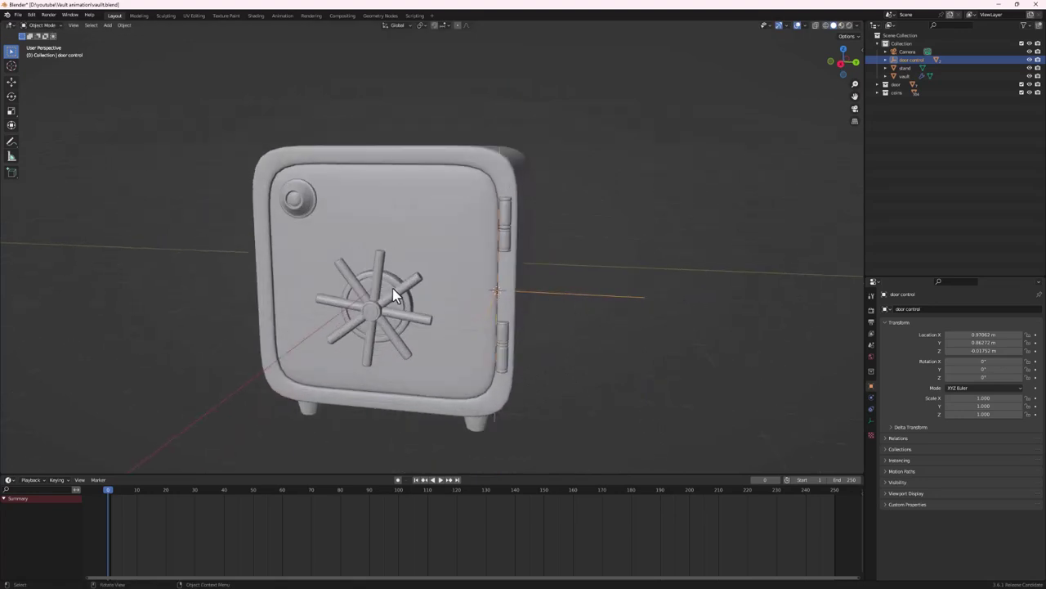
click(397, 319)
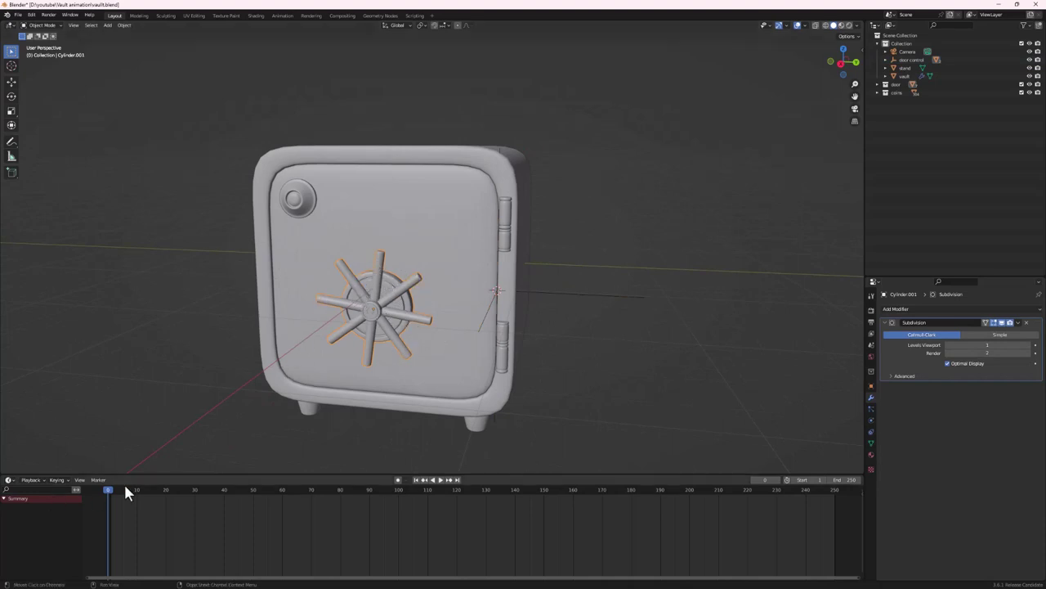
middle_drag(385, 325, 409, 318)
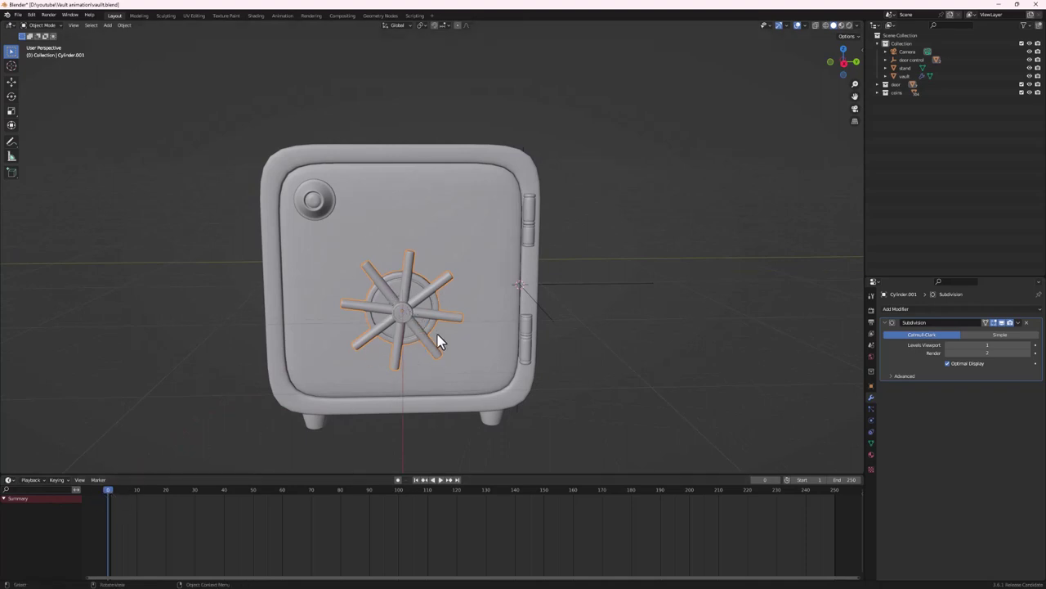
key(i)
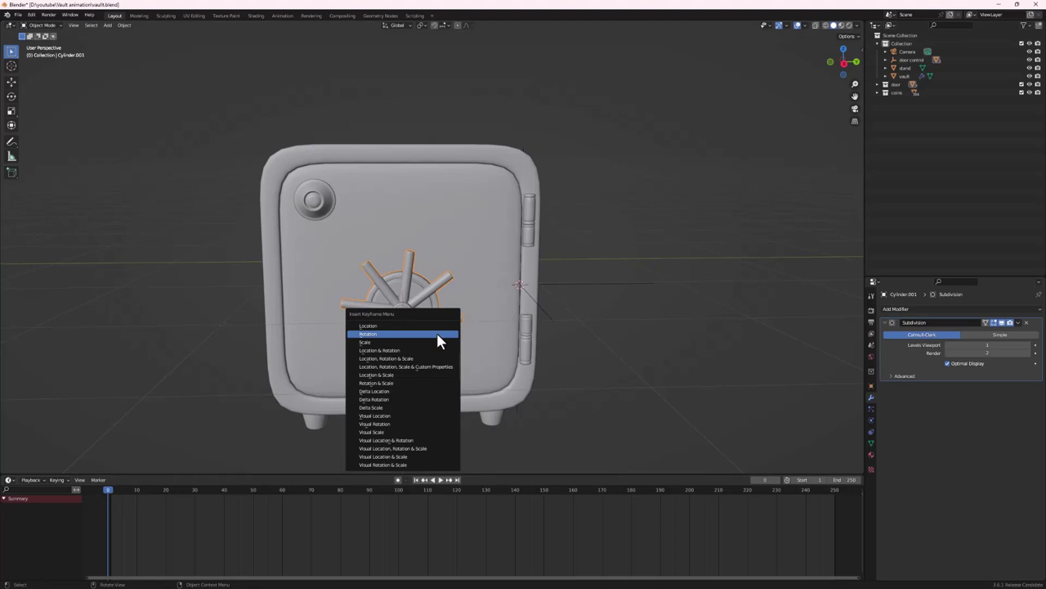
click(437, 337)
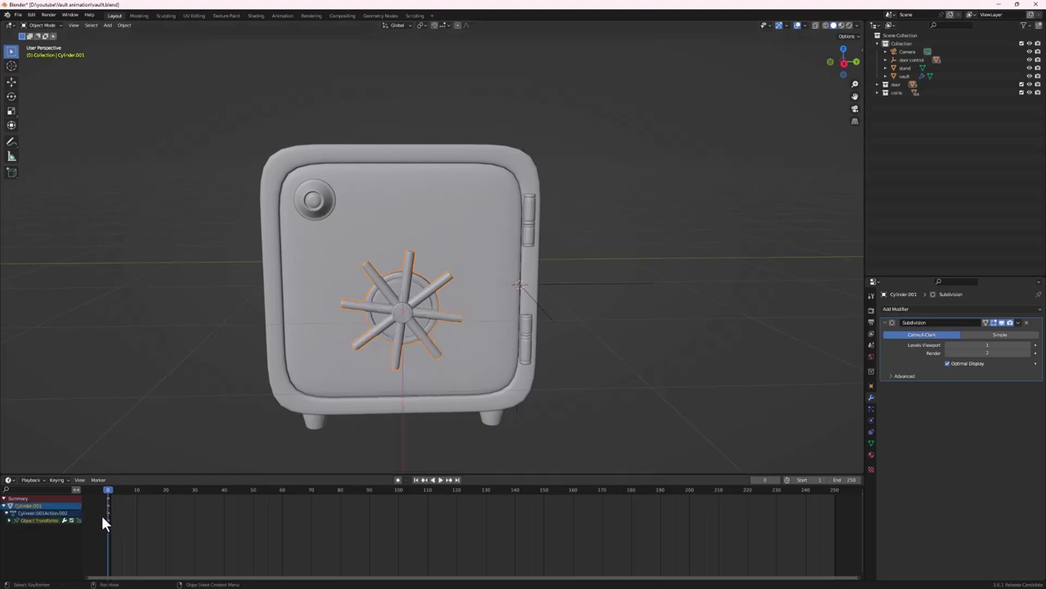
At frame 40, rotate the wheel about -250° around the global X axis and insert a Rotation keyframe
drag(108, 489, 224, 492)
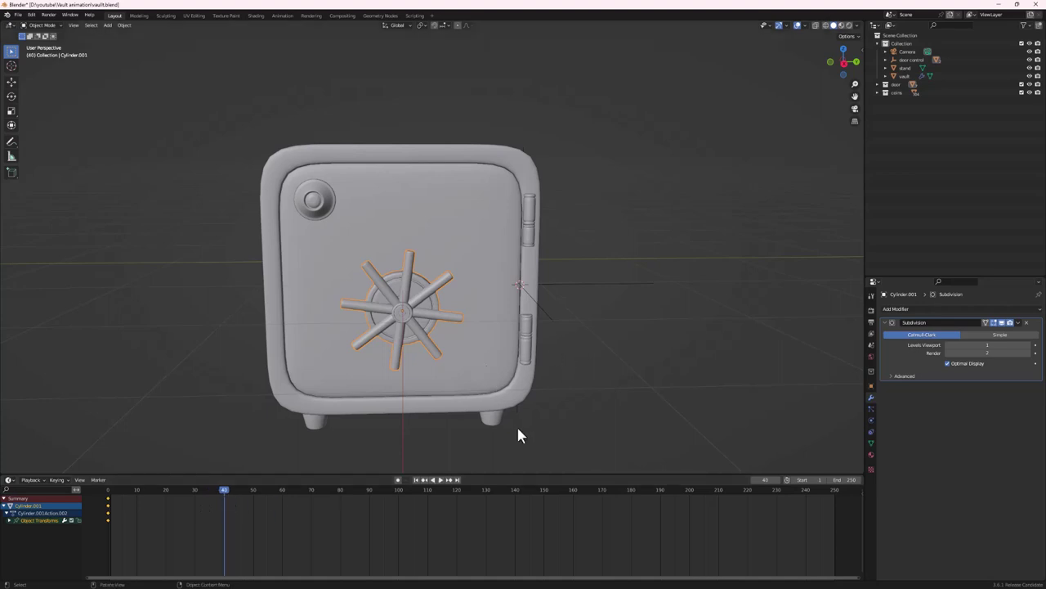
key(r)
key(x)
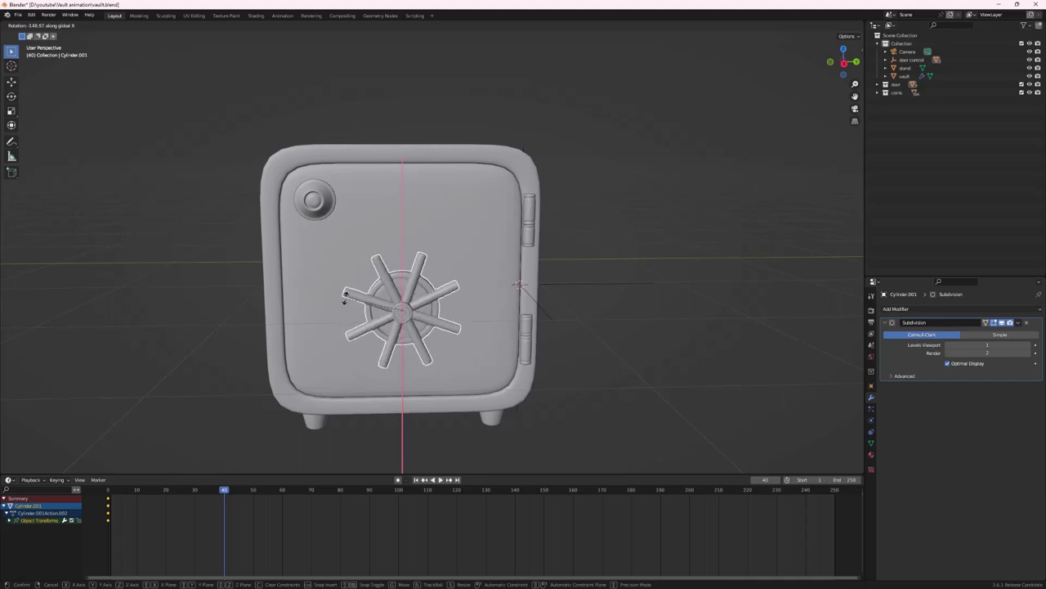
click(431, 299)
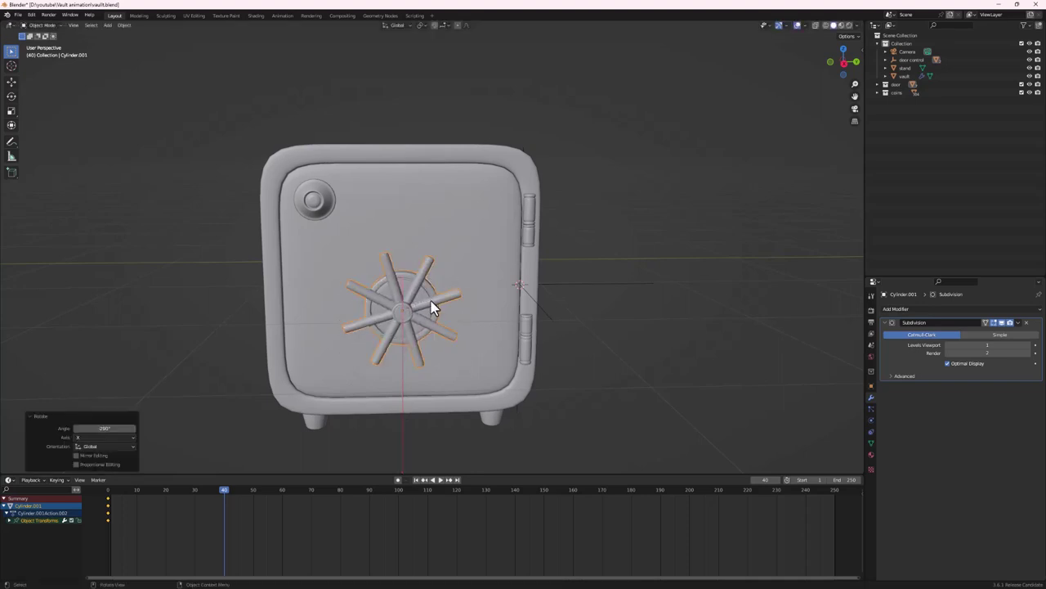
key(i)
click(430, 300)
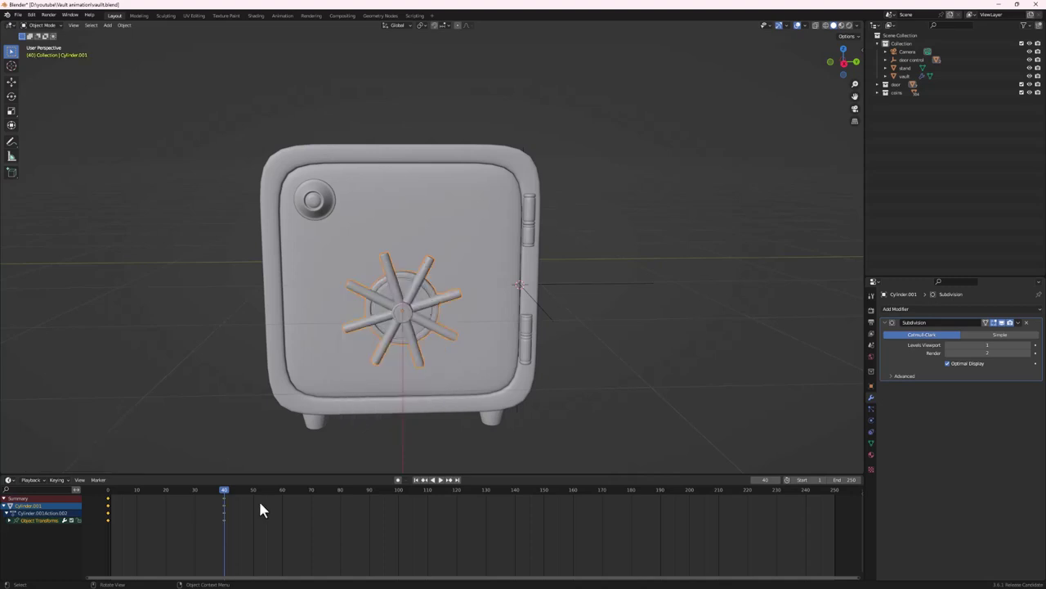
Play the animation from the start to check the wheel's spin
drag(226, 489, 136, 490)
key(space)
key(Escape)
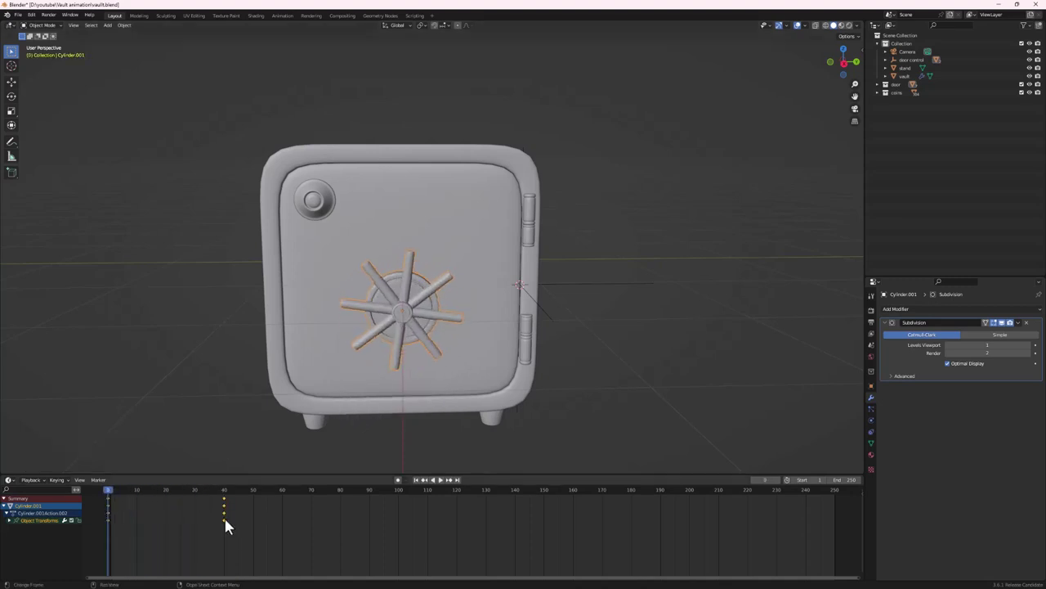
click(440, 481)
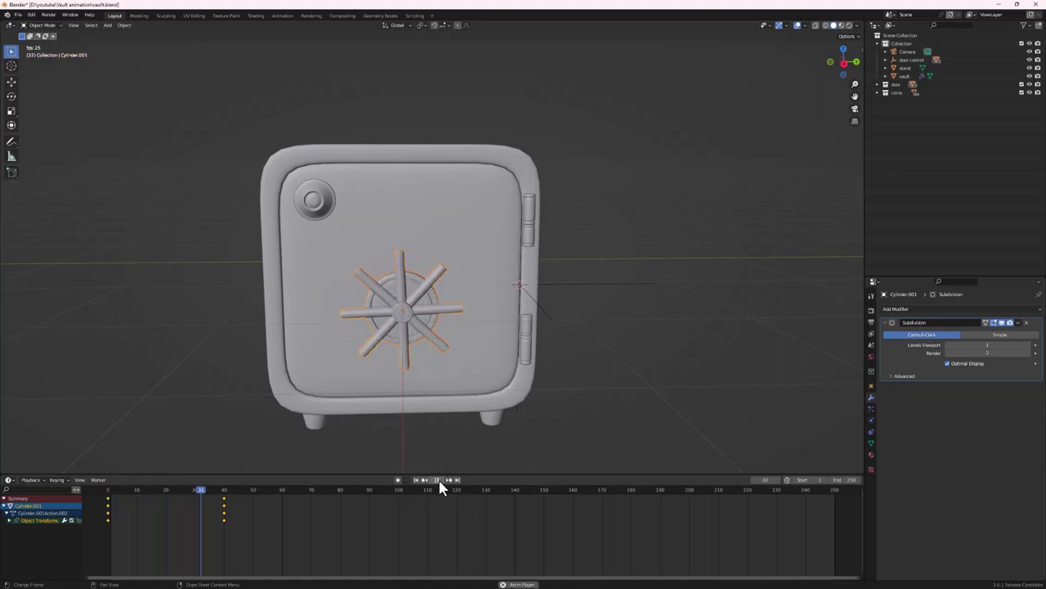
click(439, 480)
drag(244, 490, 109, 497)
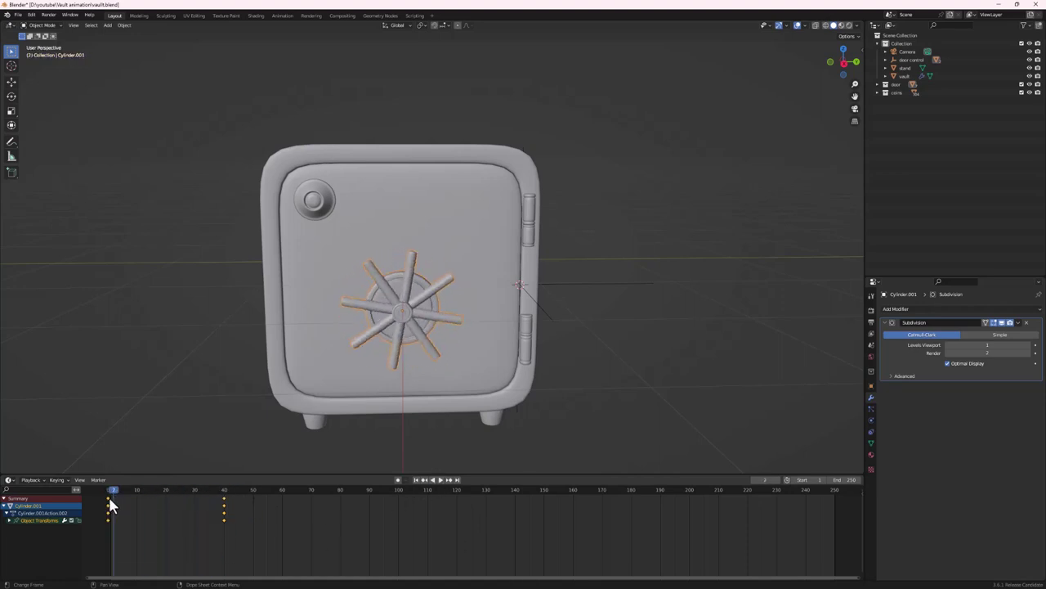
click(439, 481)
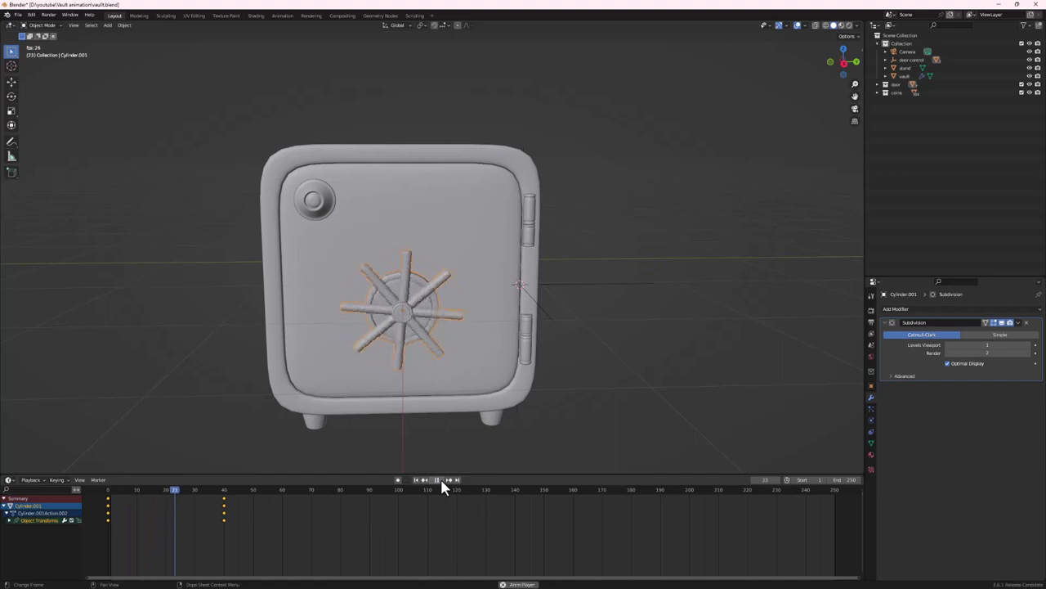
click(440, 481)
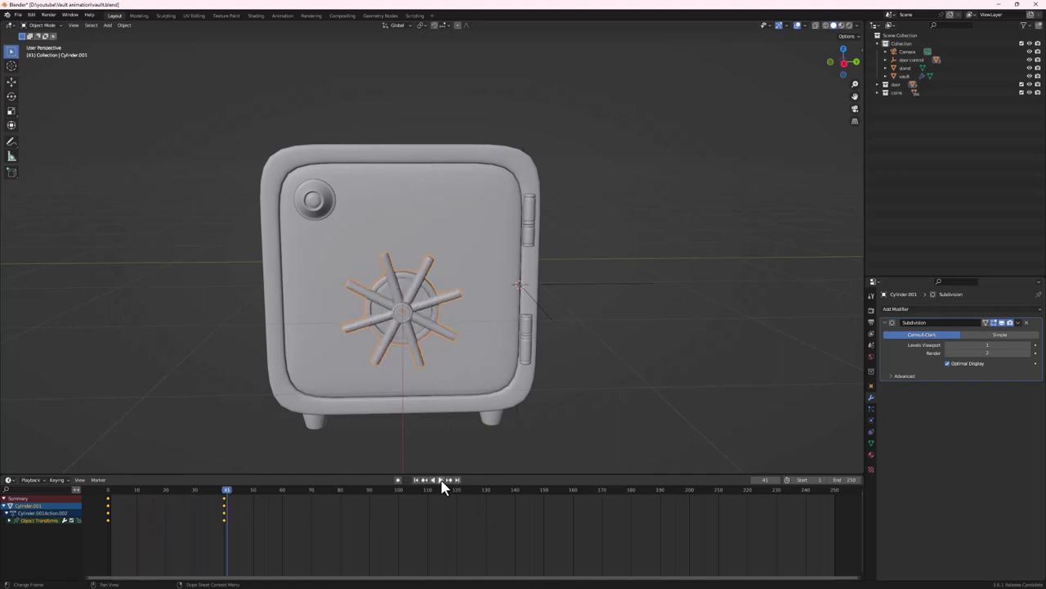
Select the door control empty and insert a Rotation keyframe for it at frame 0
click(538, 305)
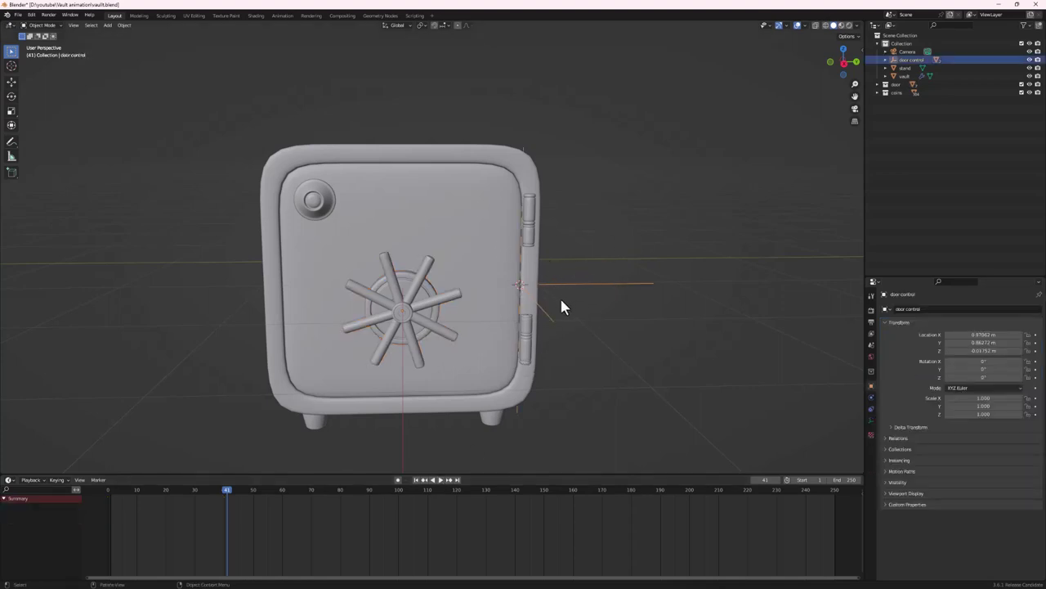
drag(228, 495, 135, 498)
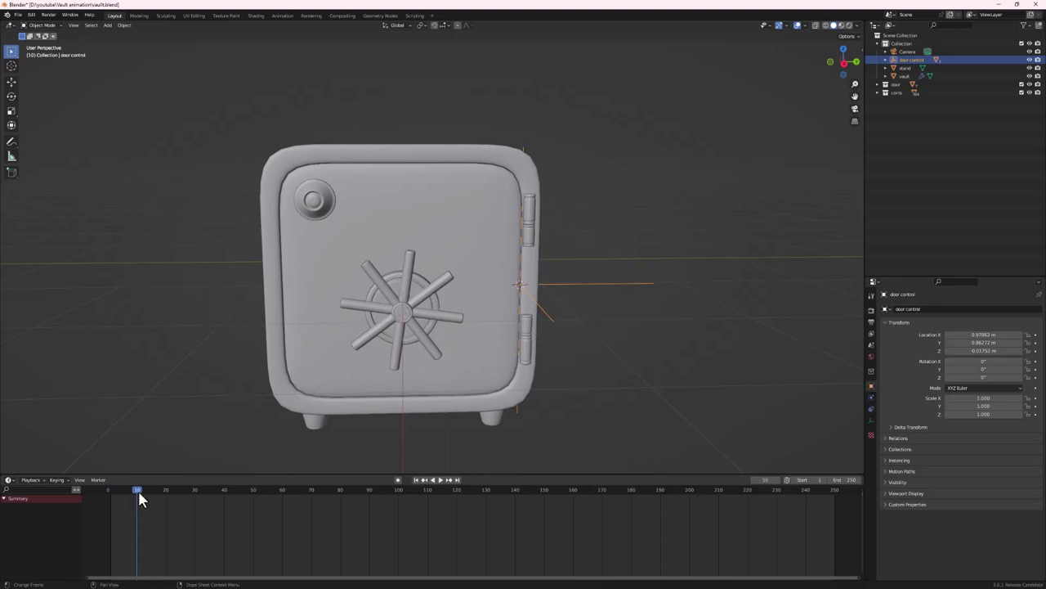
drag(138, 496, 88, 497)
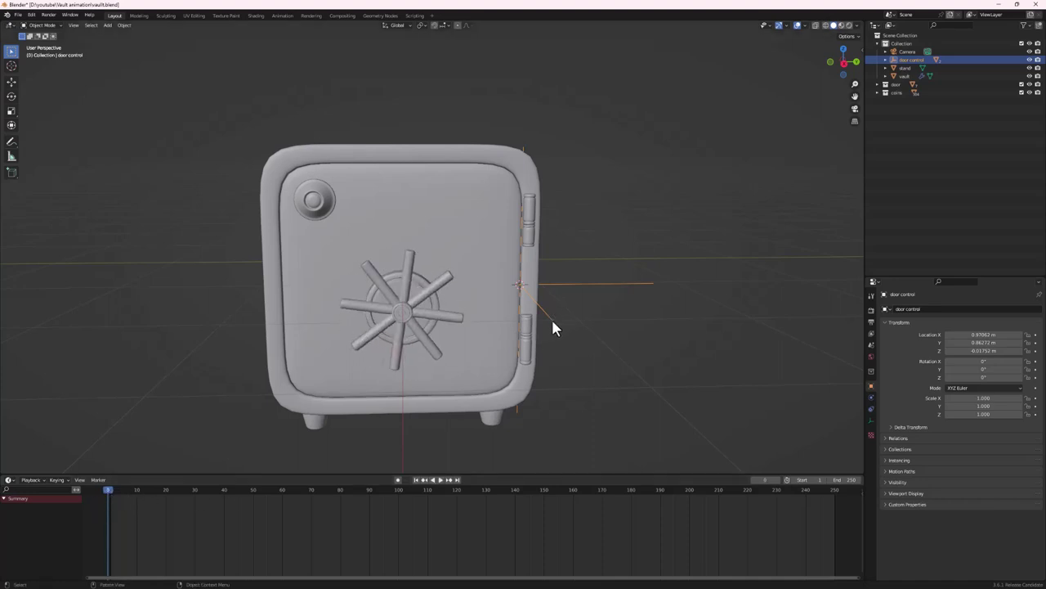
key(i)
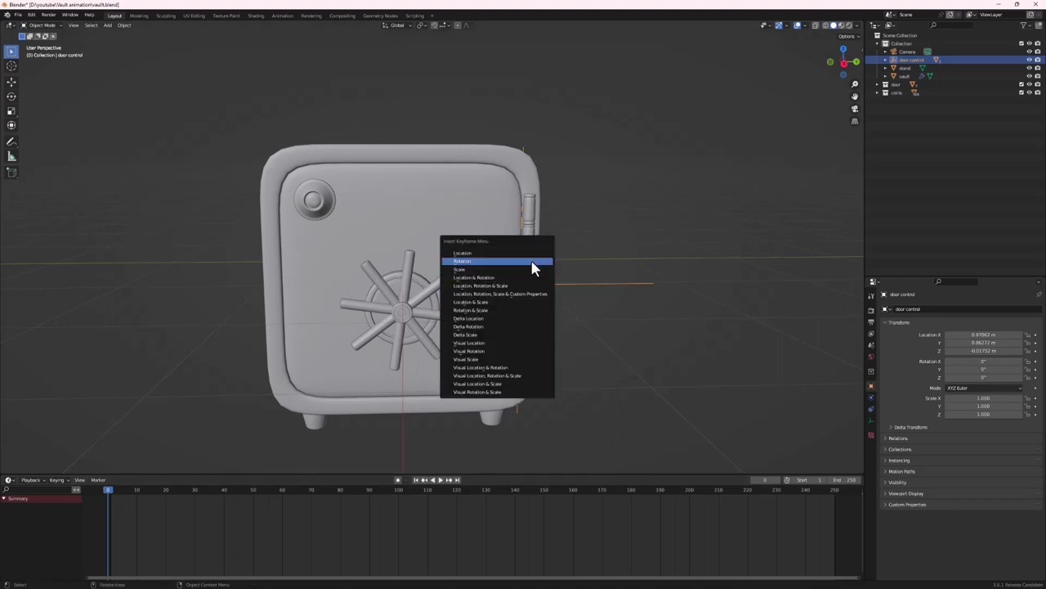
click(533, 262)
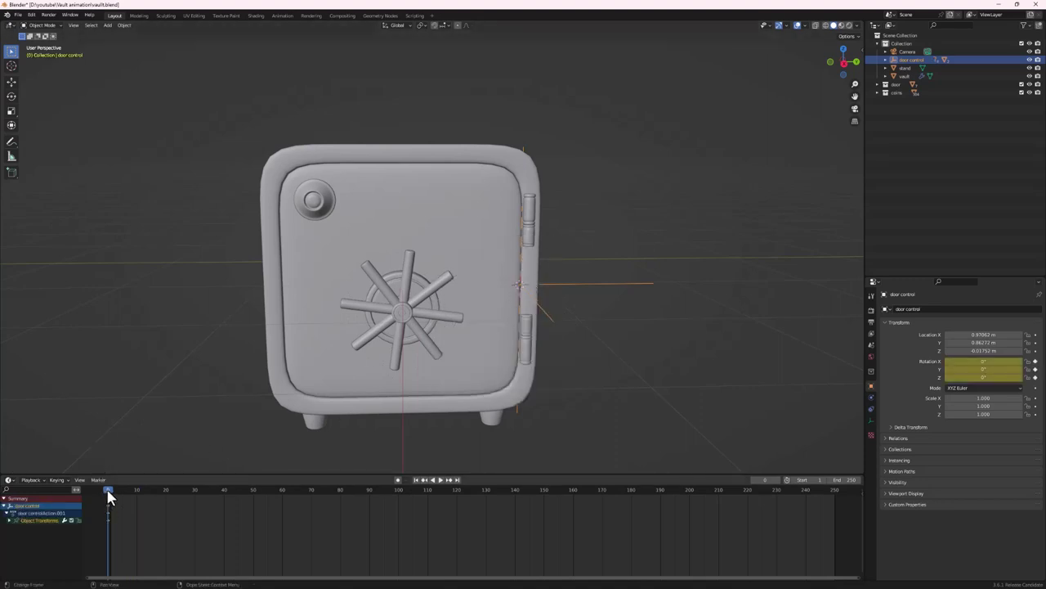
At frame 60, rotate the door control empty about 160° around the global Z axis and insert a Rotation keyframe
key(space)
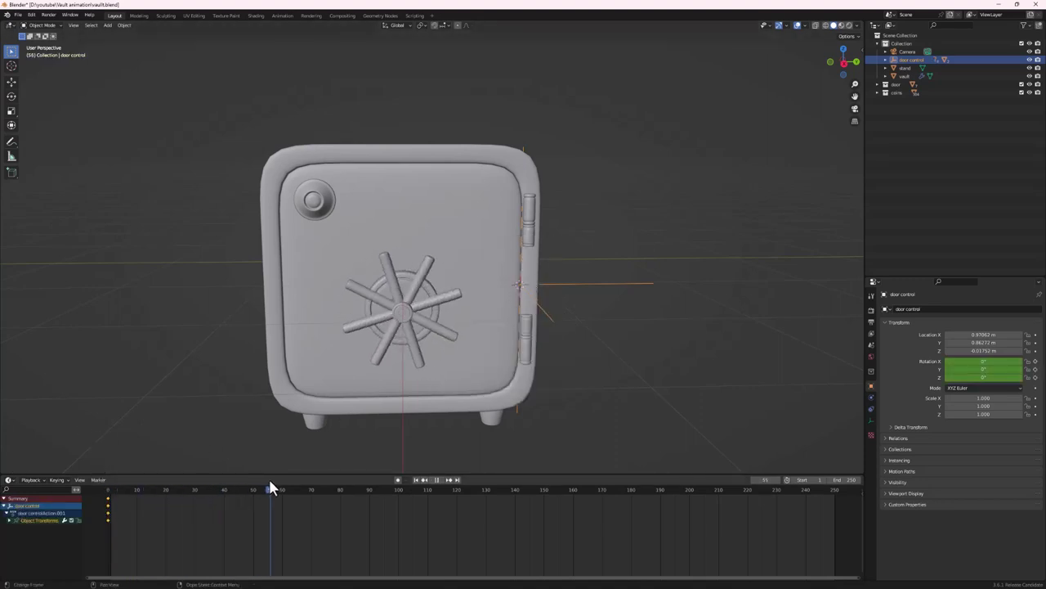
key(space)
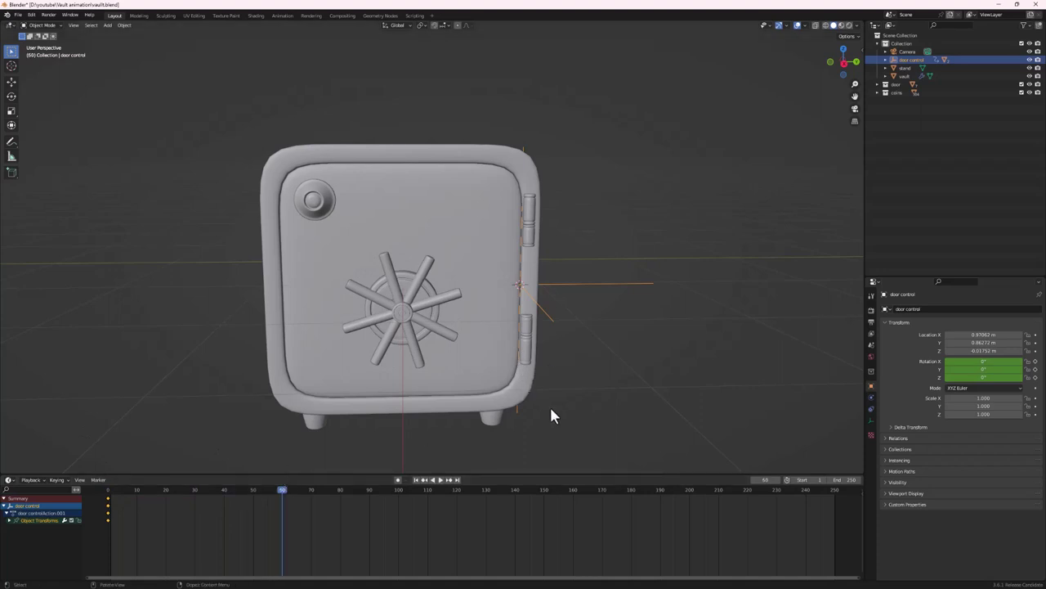
key(r)
key(z)
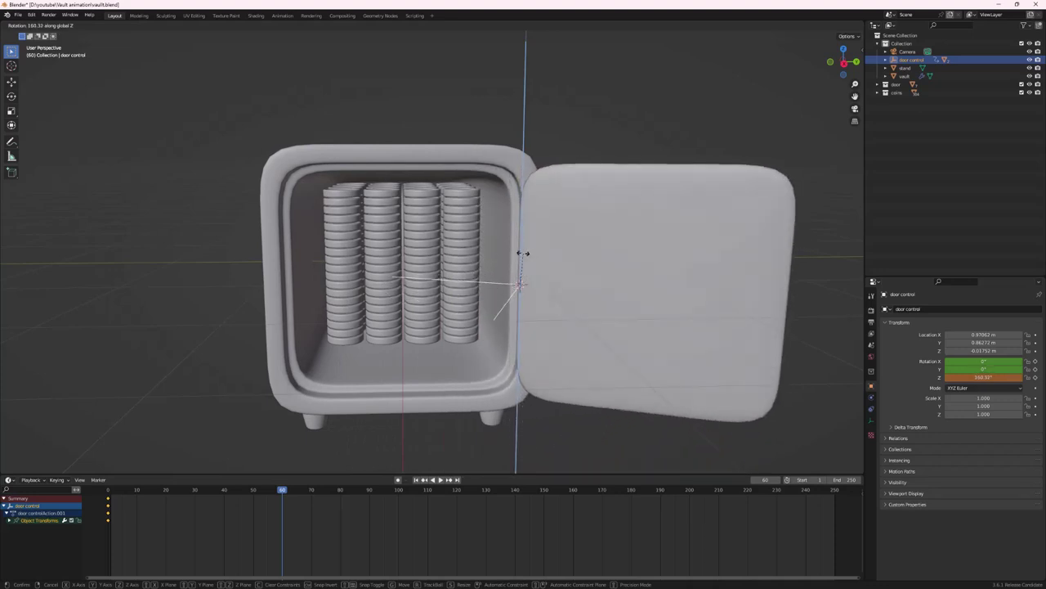
click(523, 253)
key(i)
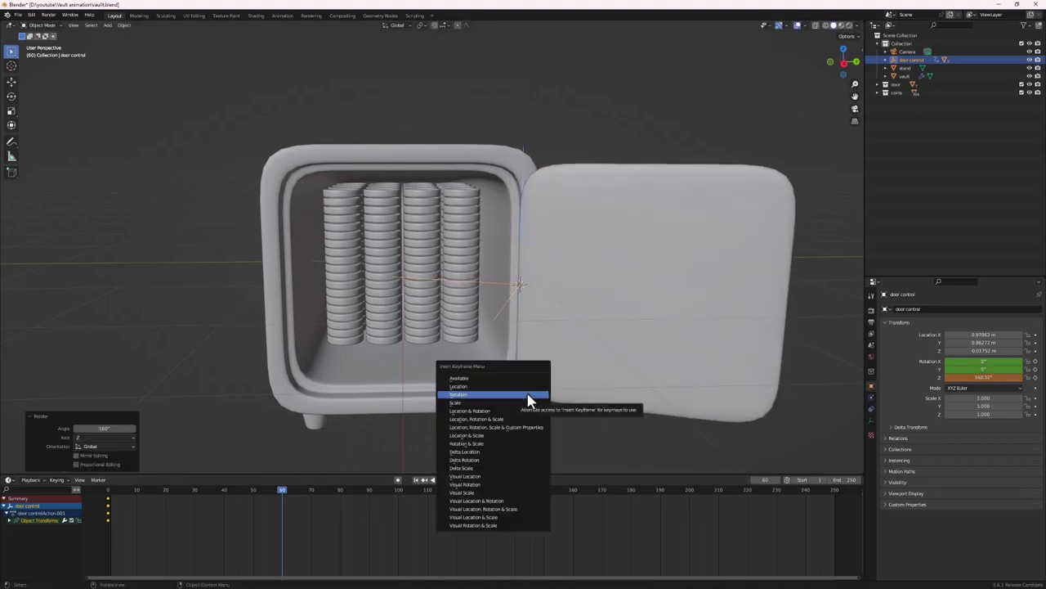
click(529, 395)
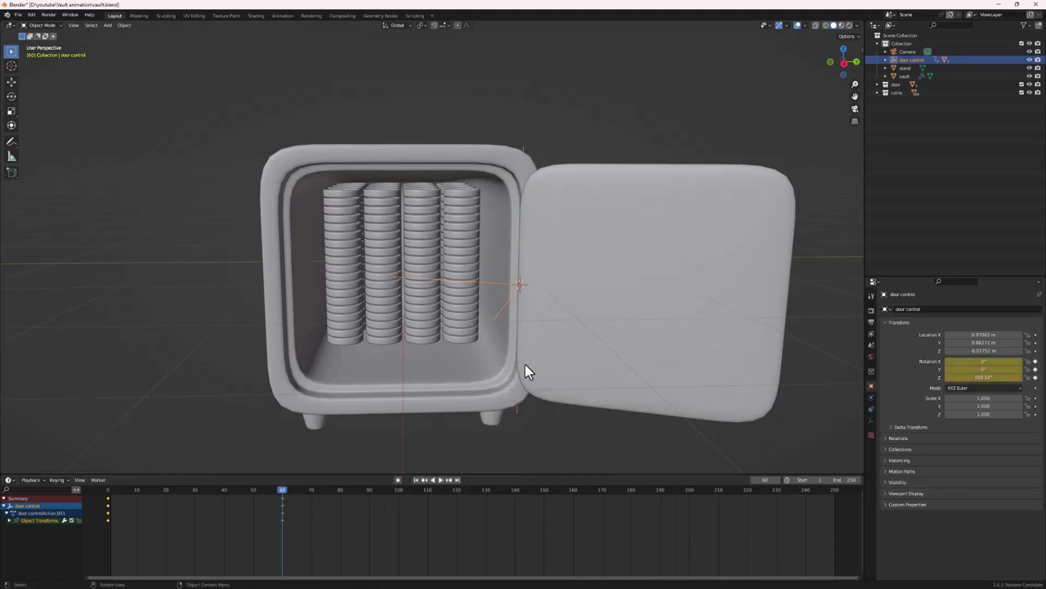
Play the animation from the start twice to check the wheel turning together with the door opening
drag(281, 494, 108, 497)
scroll(417, 343, down, 3)
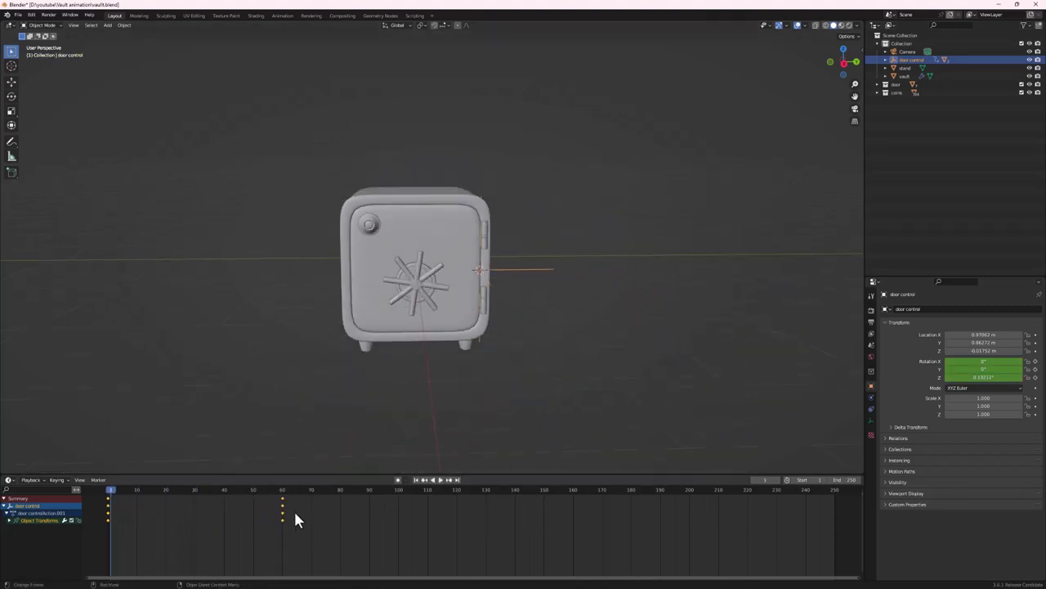
click(439, 479)
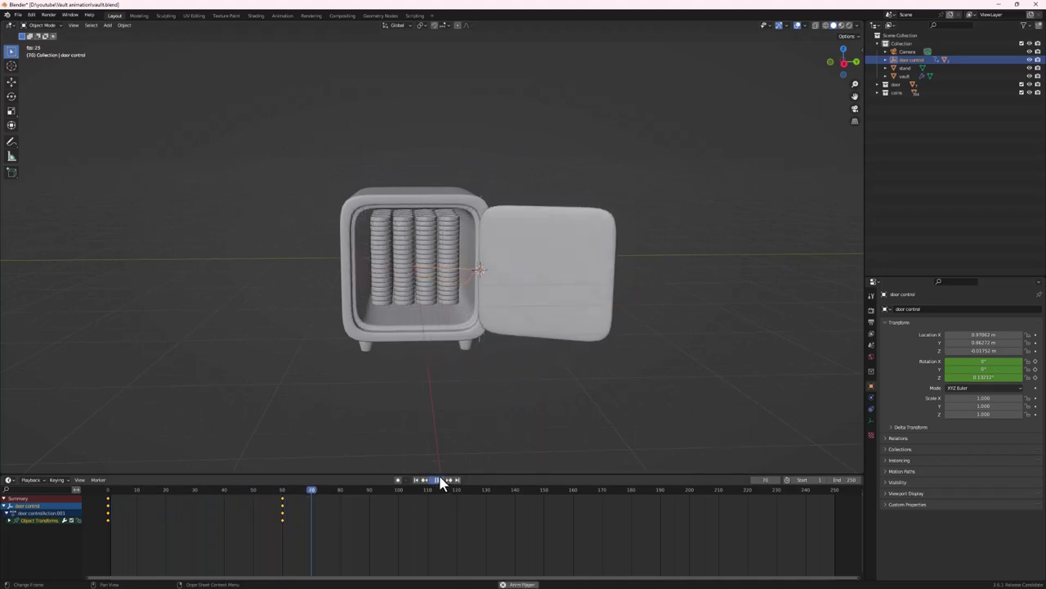
click(440, 480)
click(416, 480)
click(440, 480)
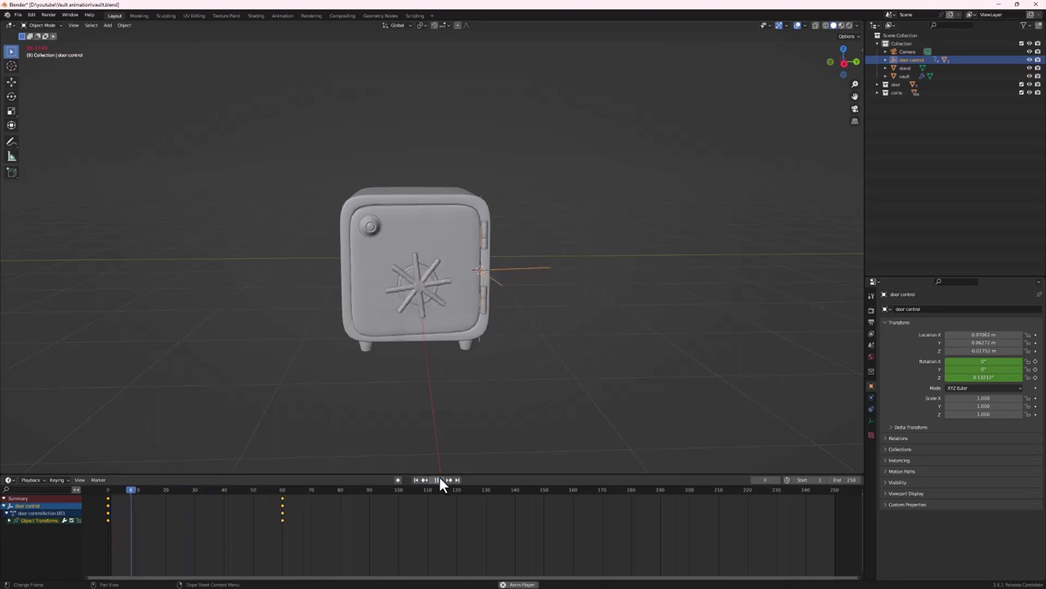
click(440, 480)
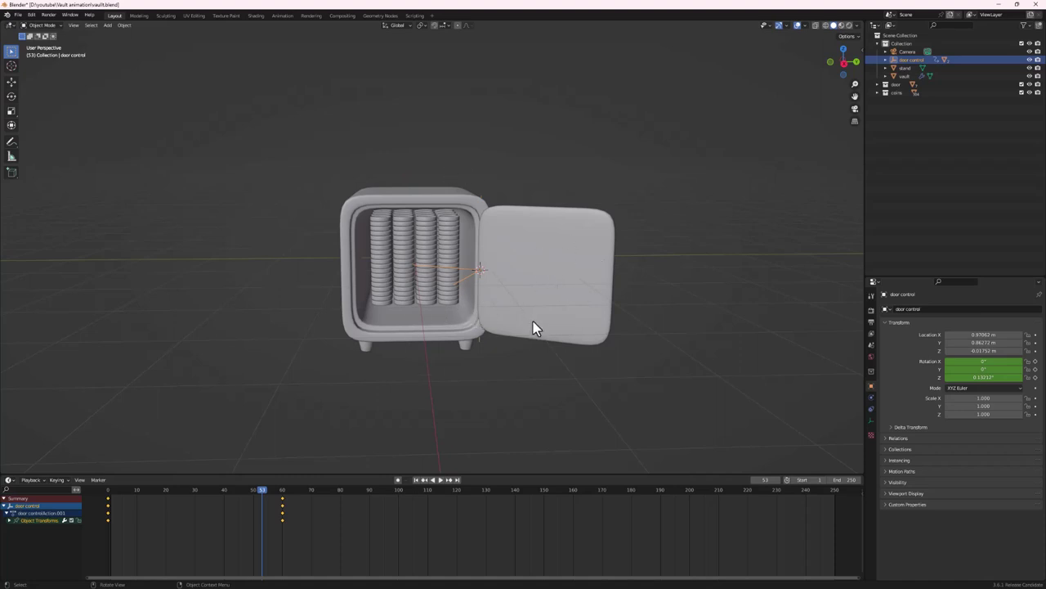
scroll(442, 278, up, 2)
middle_drag(449, 277, 364, 258)
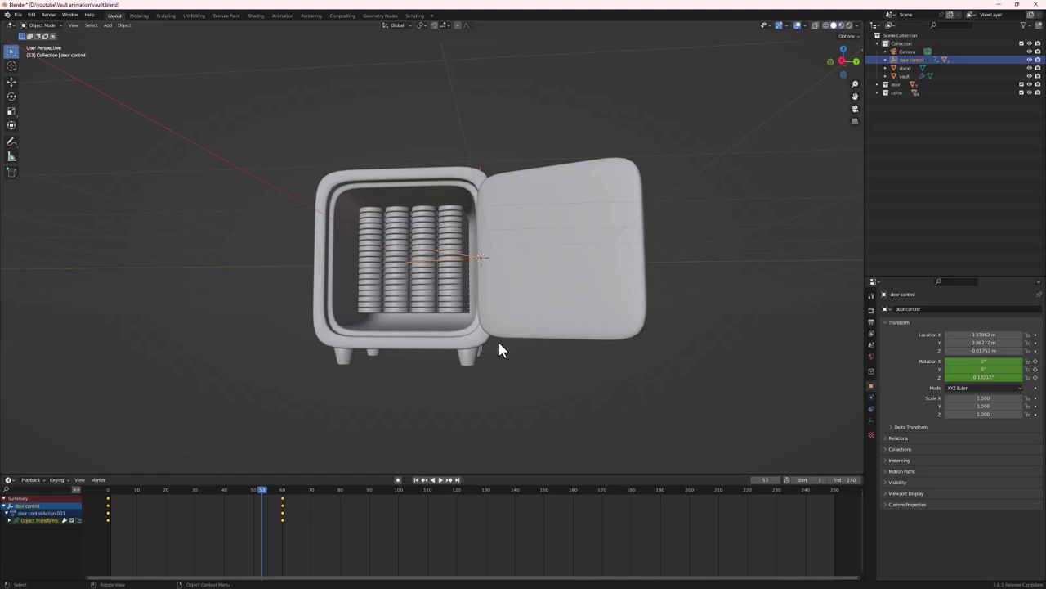
scroll(499, 350, down, 3)
middle_drag(499, 351, 503, 371)
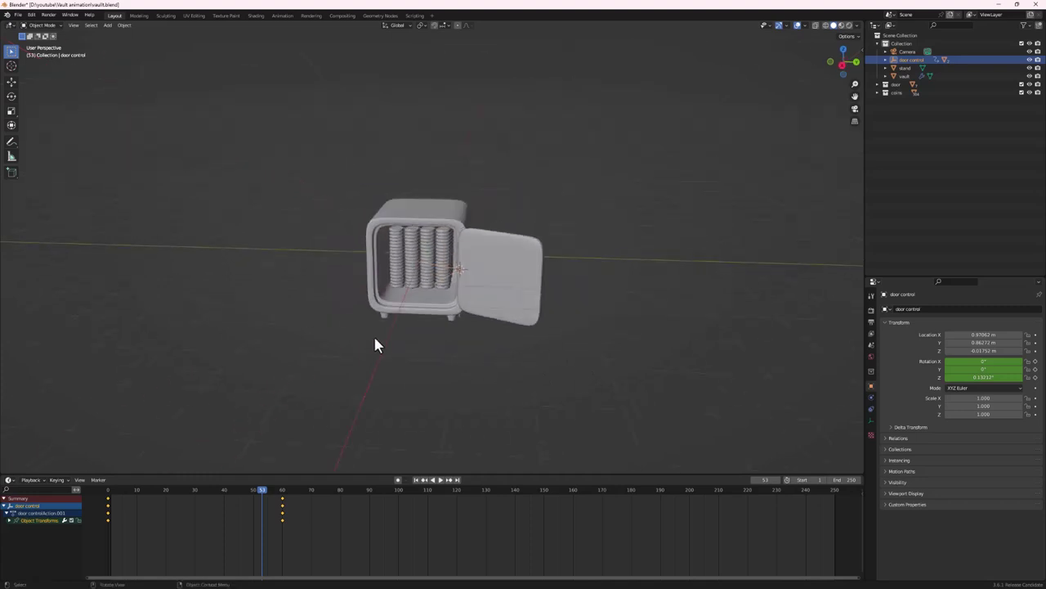
key(shift+a)
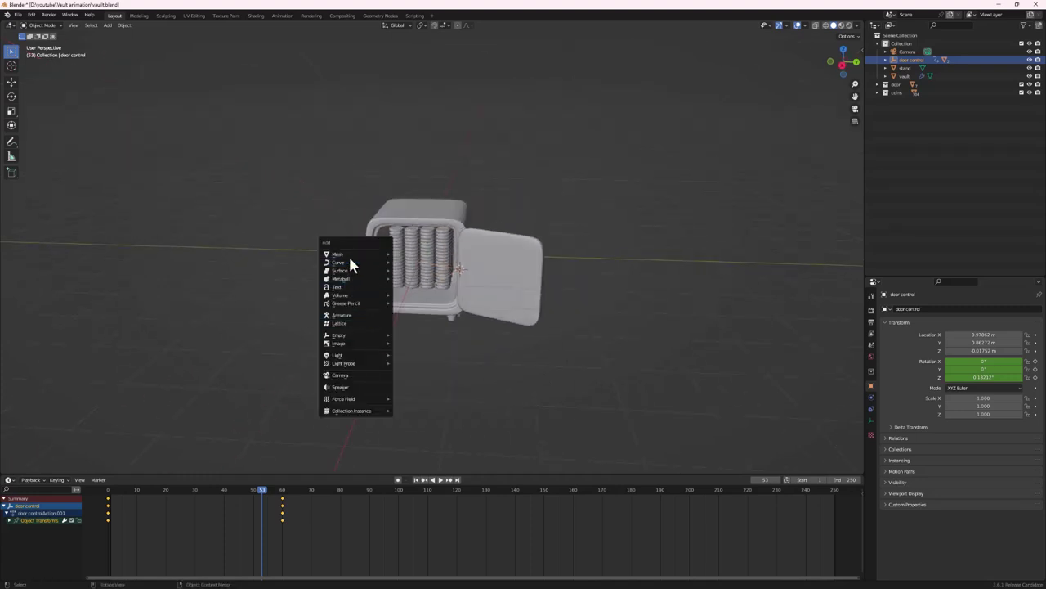
mouse_move(353, 260)
click(428, 255)
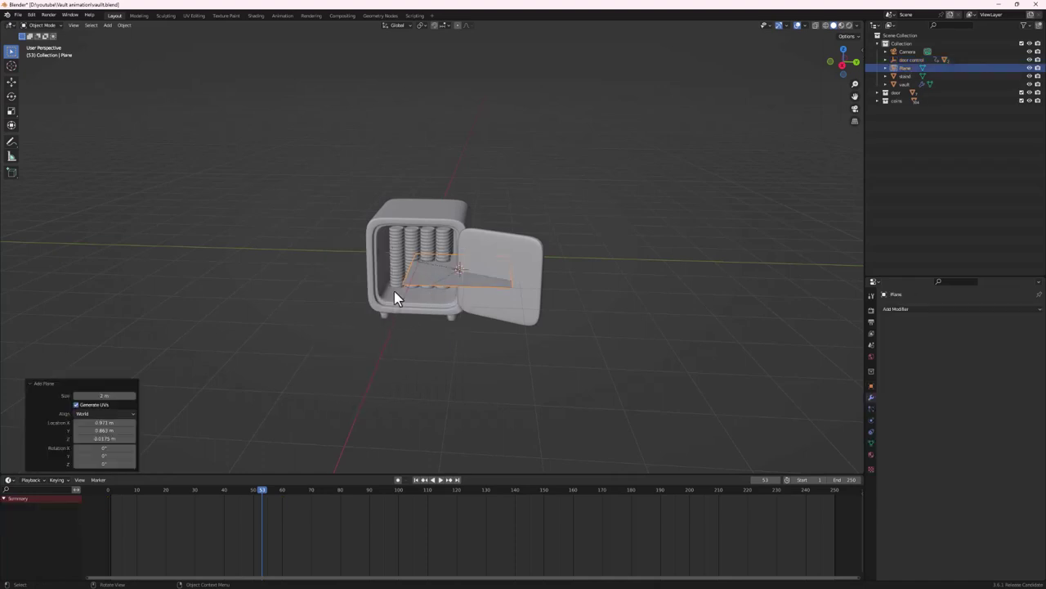
middle_drag(394, 291, 396, 341)
key(ctrl+z)
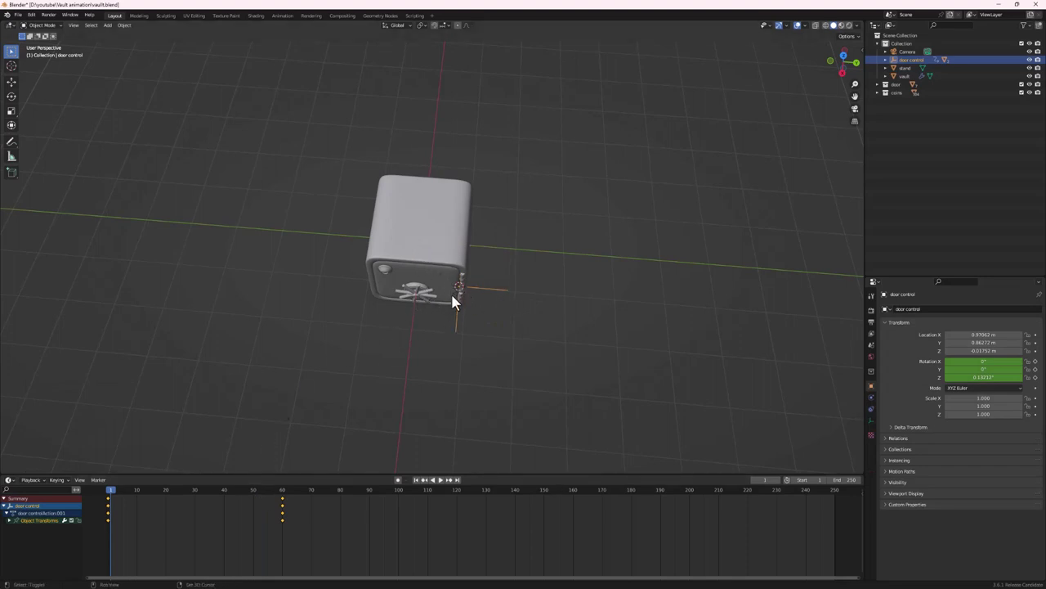
Snap the 3D cursor to the world origin
key(shift+s)
key(shift+s)
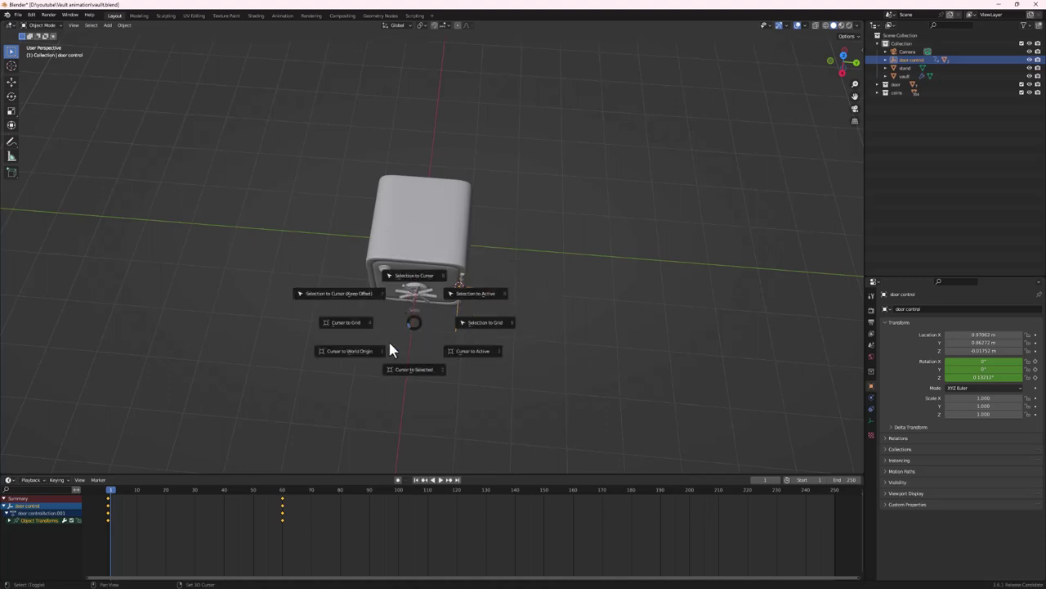
click(353, 356)
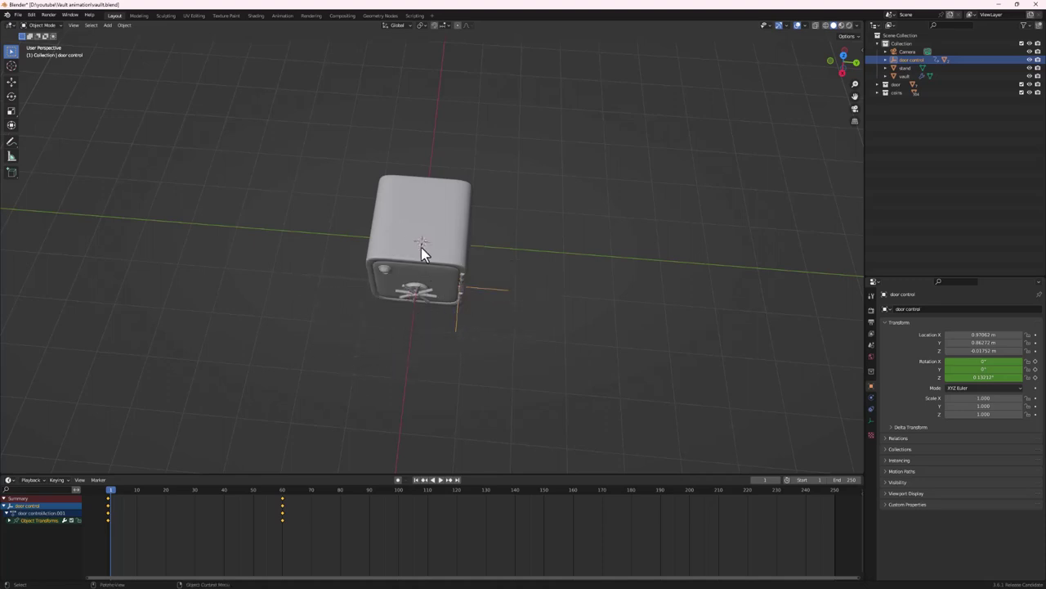
Add a mesh plane at the world origin and scale it up about 5.84 times
key(shift+a)
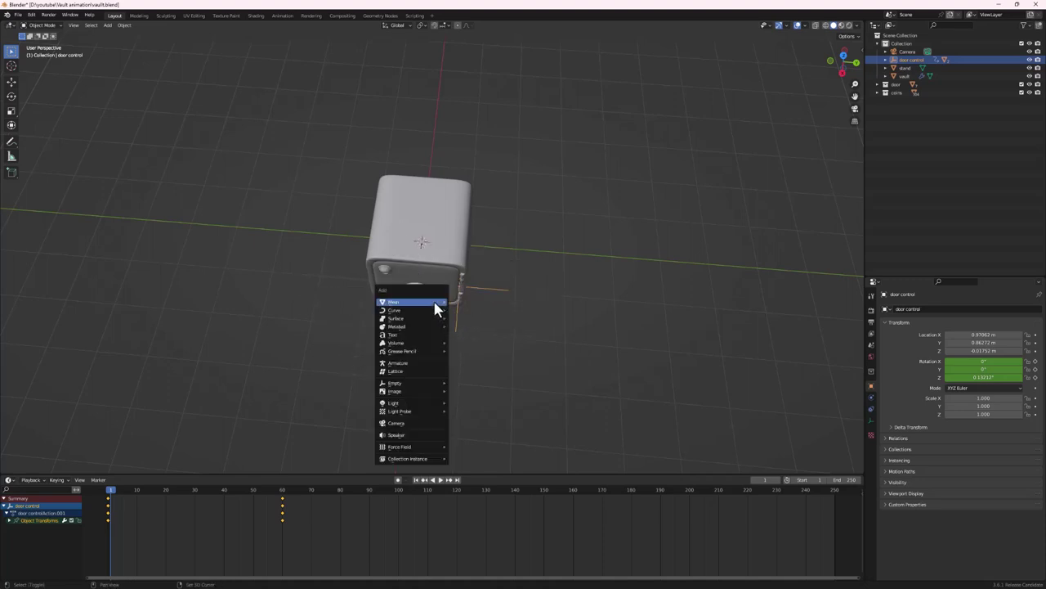
mouse_move(434, 307)
click(479, 301)
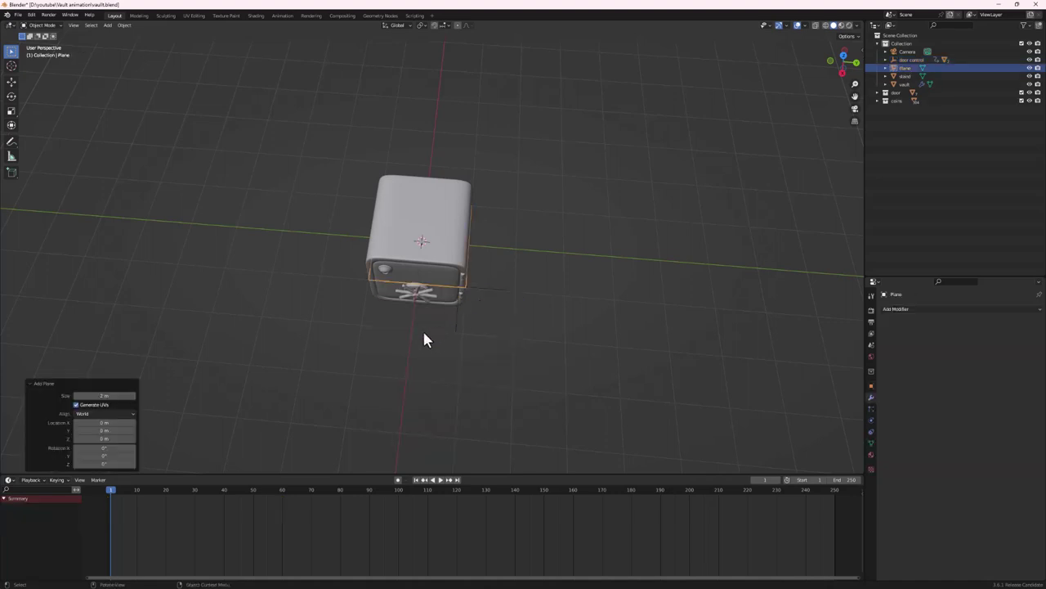
middle_drag(422, 328, 425, 241)
key(s)
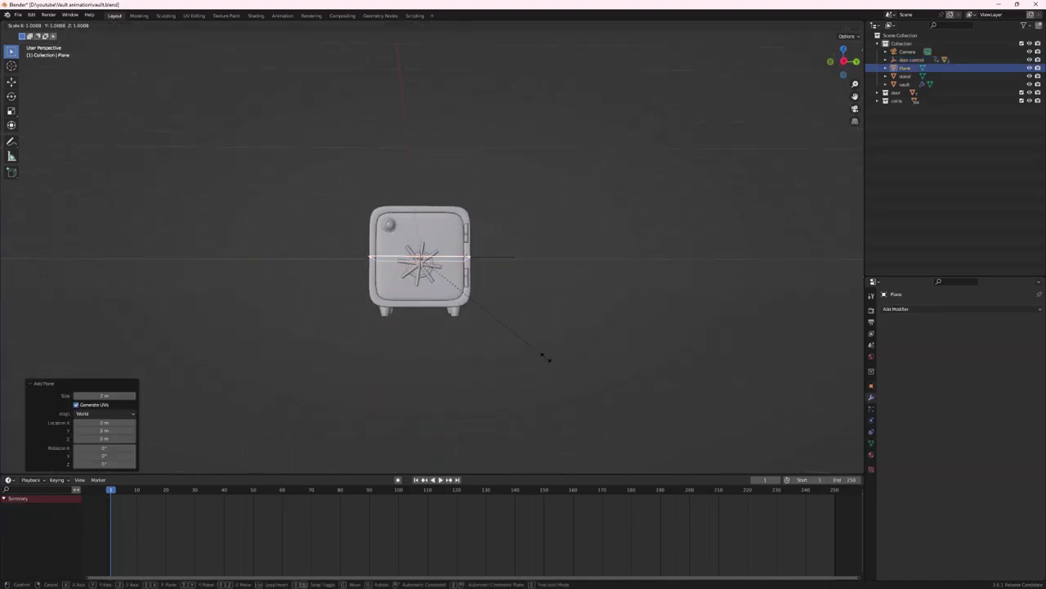
click(324, 237)
Lower the plane along the global Z axis to just beneath the vault's feet
scroll(324, 234, down, 3)
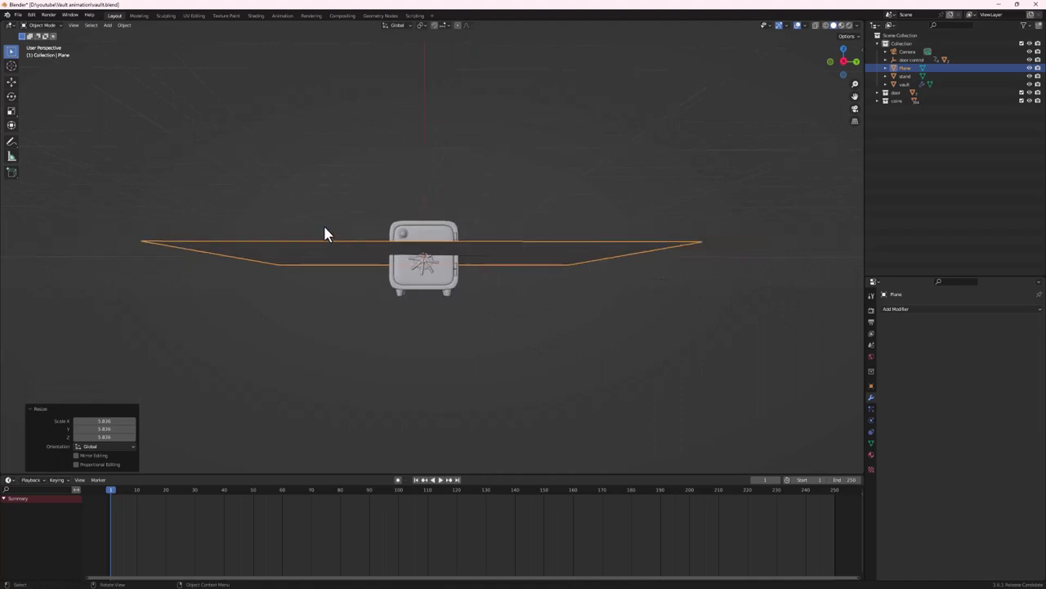
key(g)
key(z)
key(shift+z)
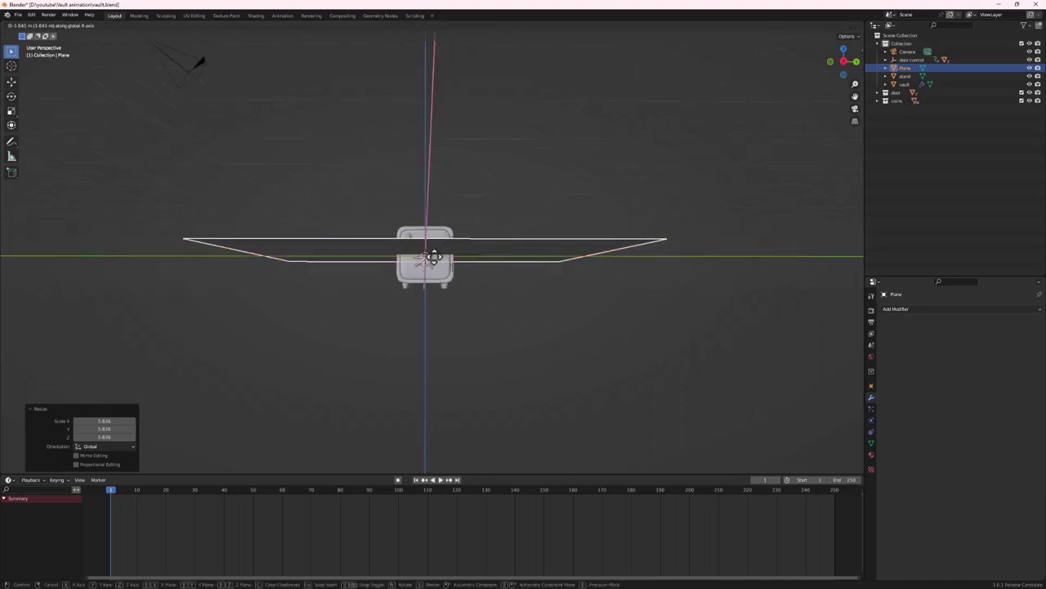
key(x)
key(z)
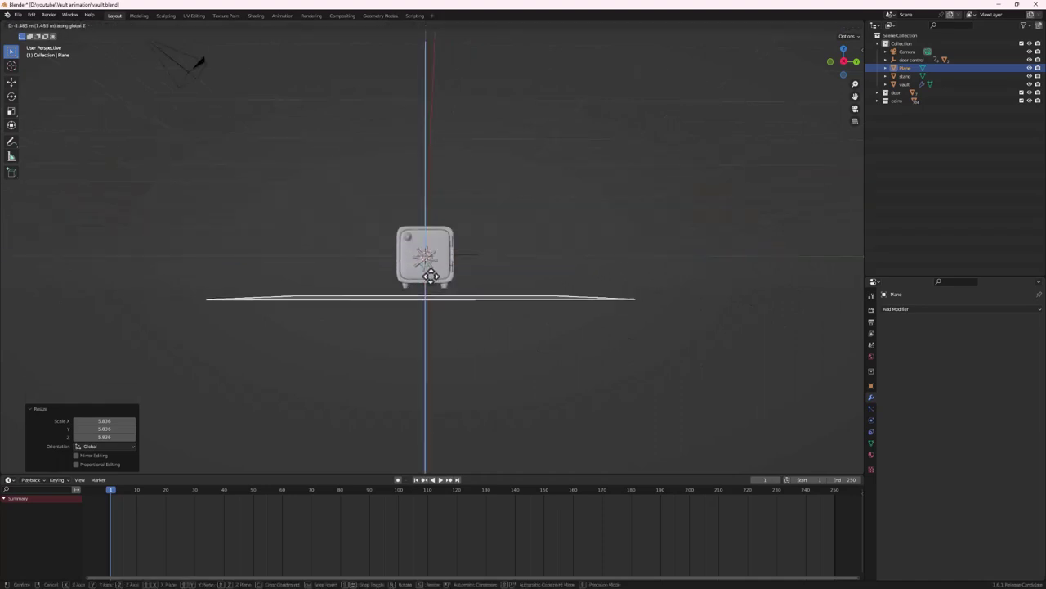
click(431, 270)
In the right orthographic view, fine-tune the plane's height along Z to meet the bottoms of the vault's feet
key(KP_3)
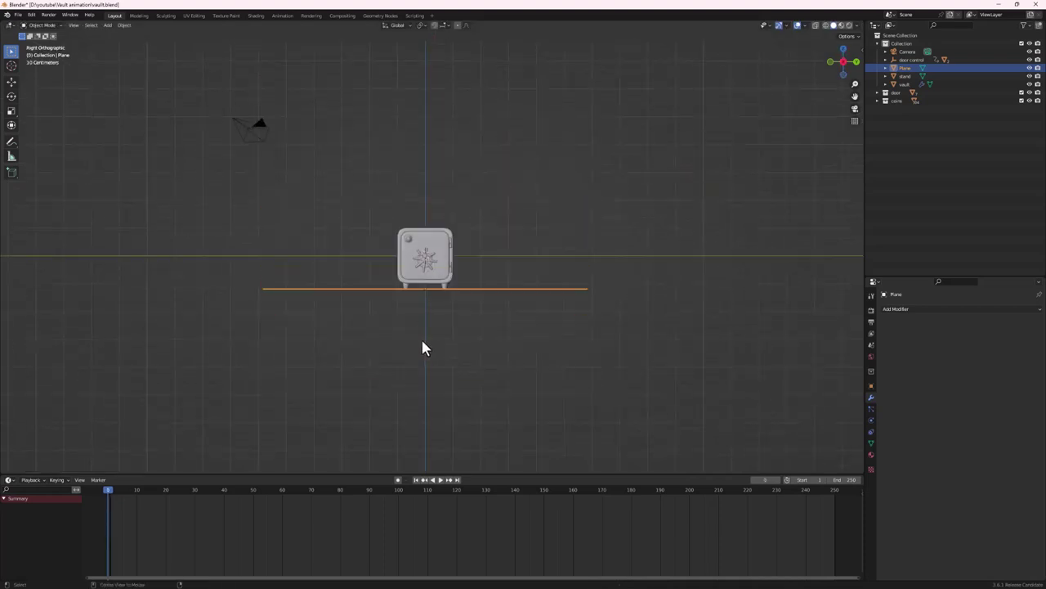
scroll(417, 311, up, 8)
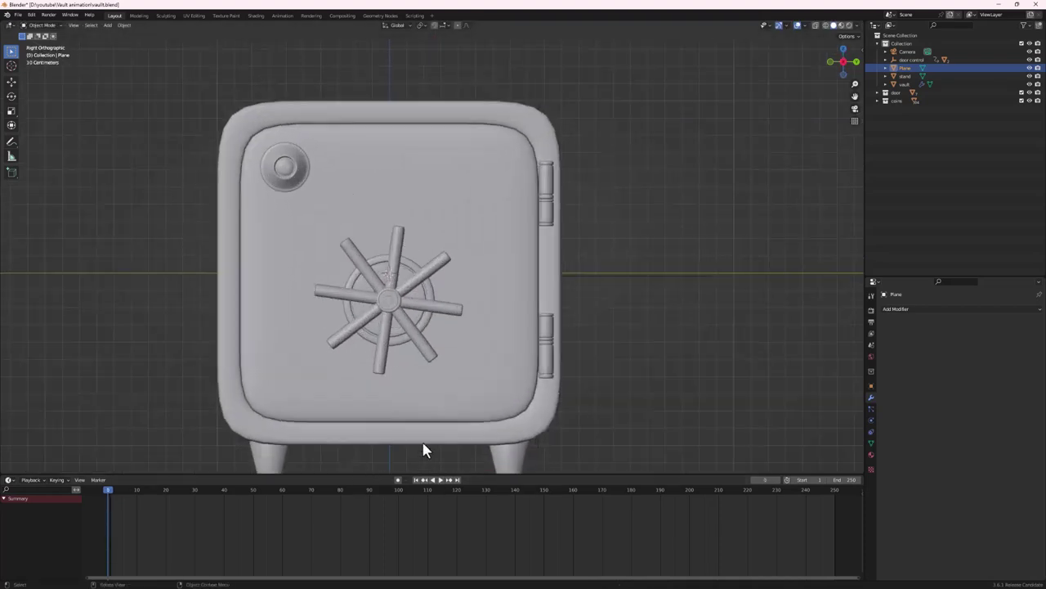
shift+middle_drag(423, 450, 432, 275)
scroll(432, 276, up, 2)
key(g)
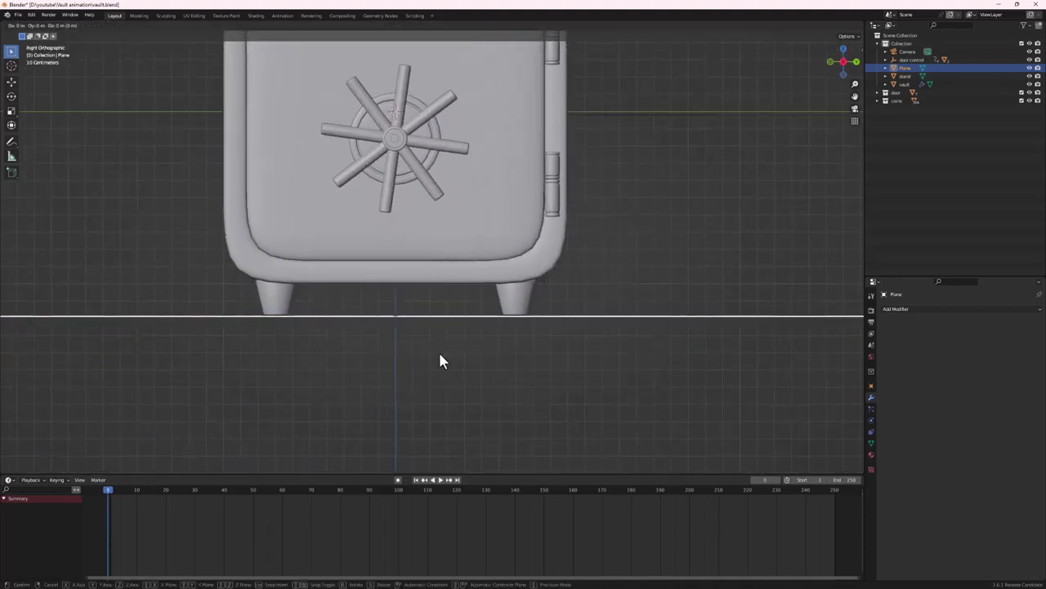
key(z)
click(440, 353)
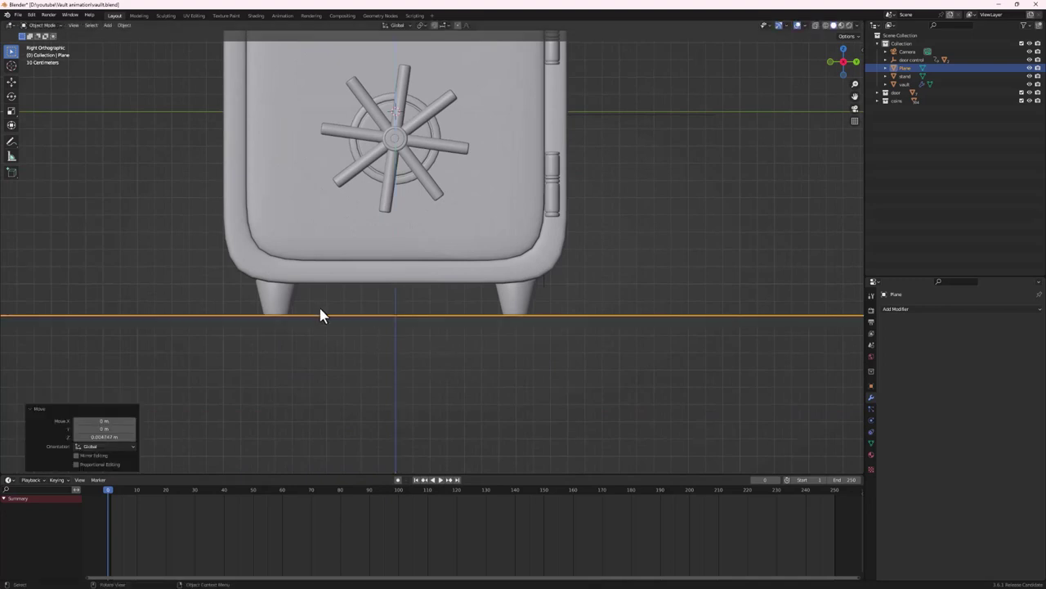
Scale the floor plane up uniformly to extend it farther around the vault
scroll(323, 311, down, 6)
middle_drag(327, 311, 385, 325)
scroll(385, 325, down, 2)
key(s)
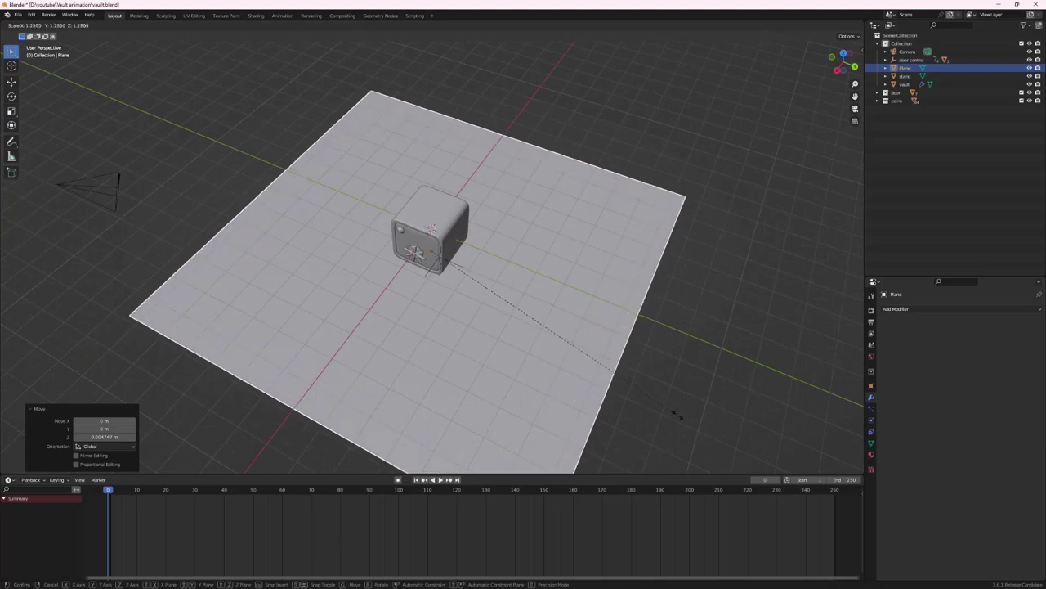
click(646, 384)
Extrude the plane's edge behind the vault about 11.09 m upward along Z to form a back wall
key(Tab)
key(alt+a)
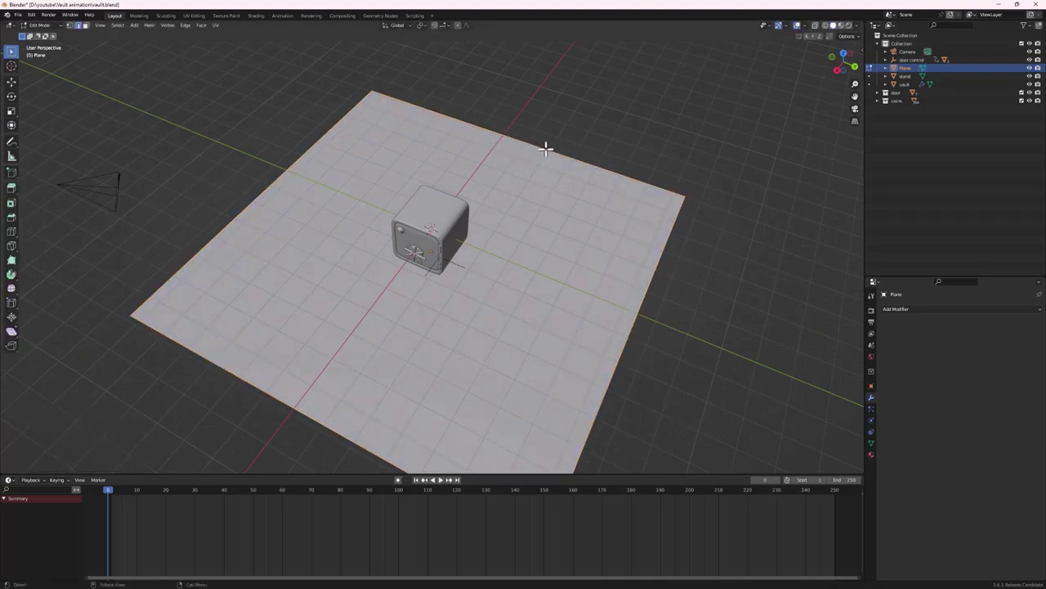
middle_drag(547, 147, 581, 243)
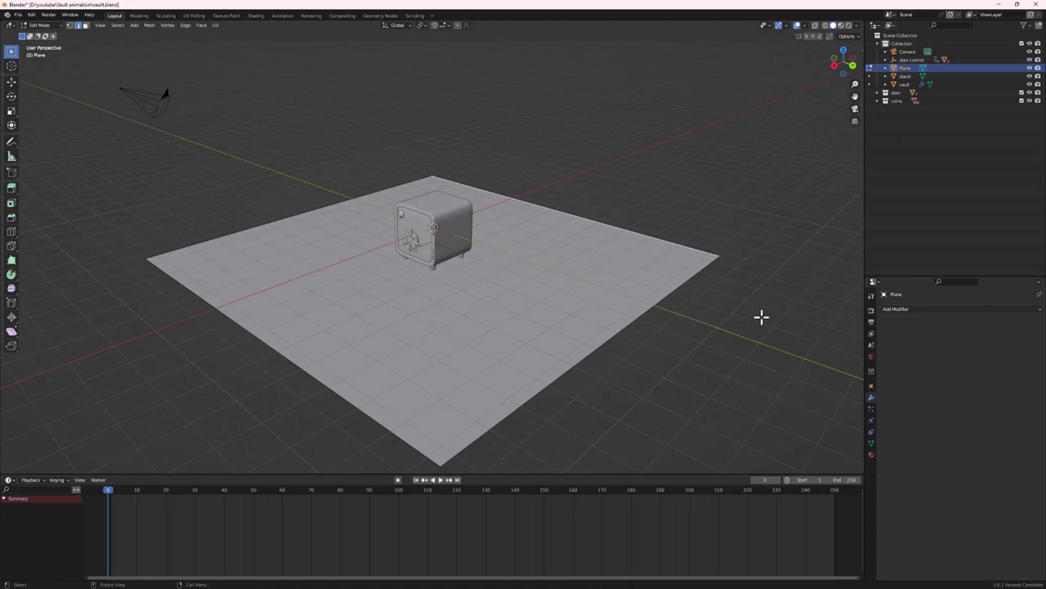
key(z)
key(e)
key(z)
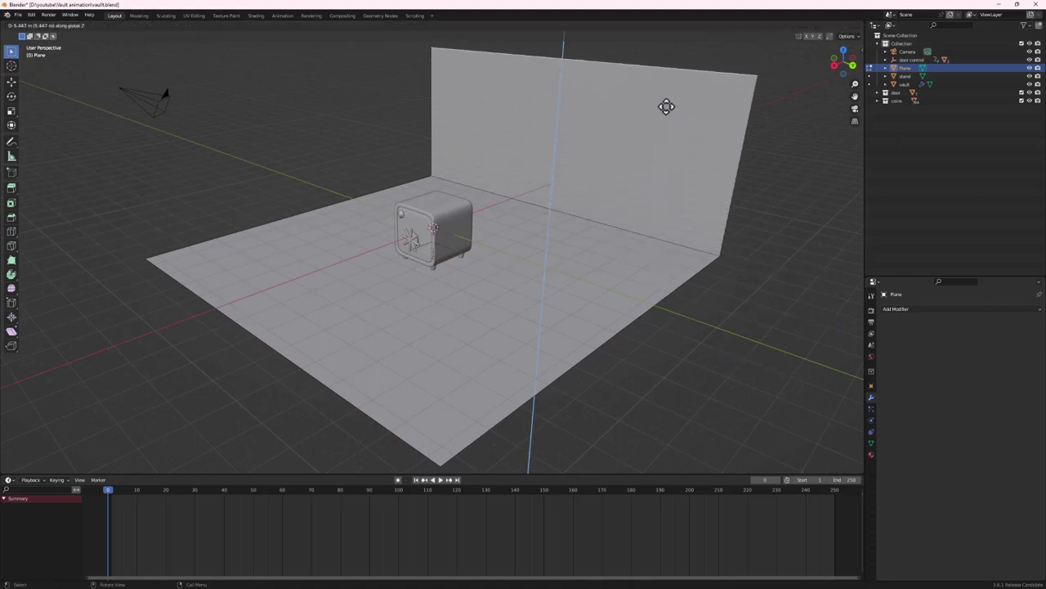
click(651, 421)
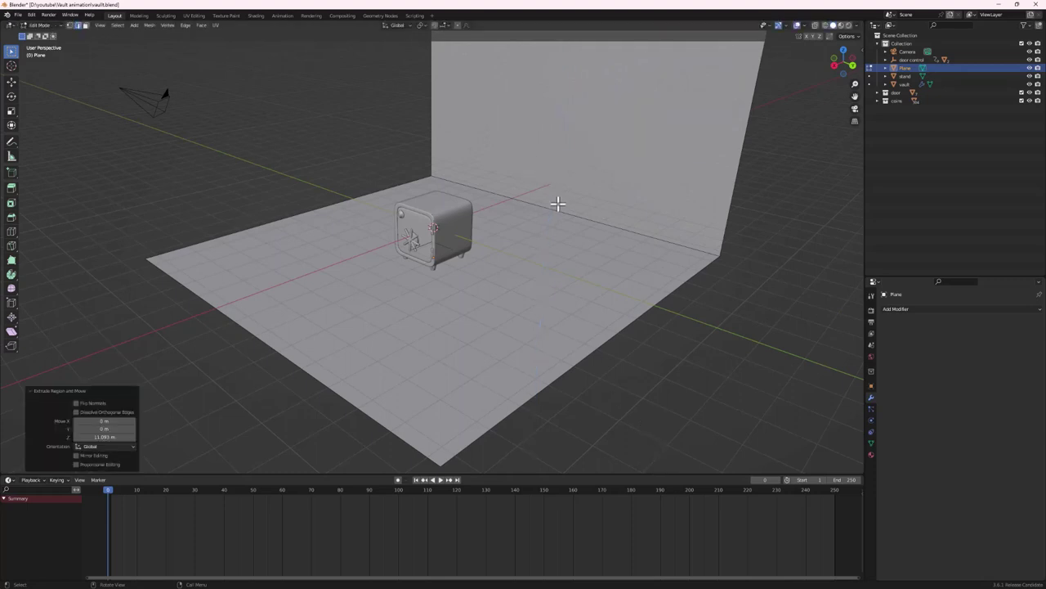
Bevel the edge between floor and back wall into a wide multi-segment curve and return to Object Mode
click(577, 221)
key(ctrl+b)
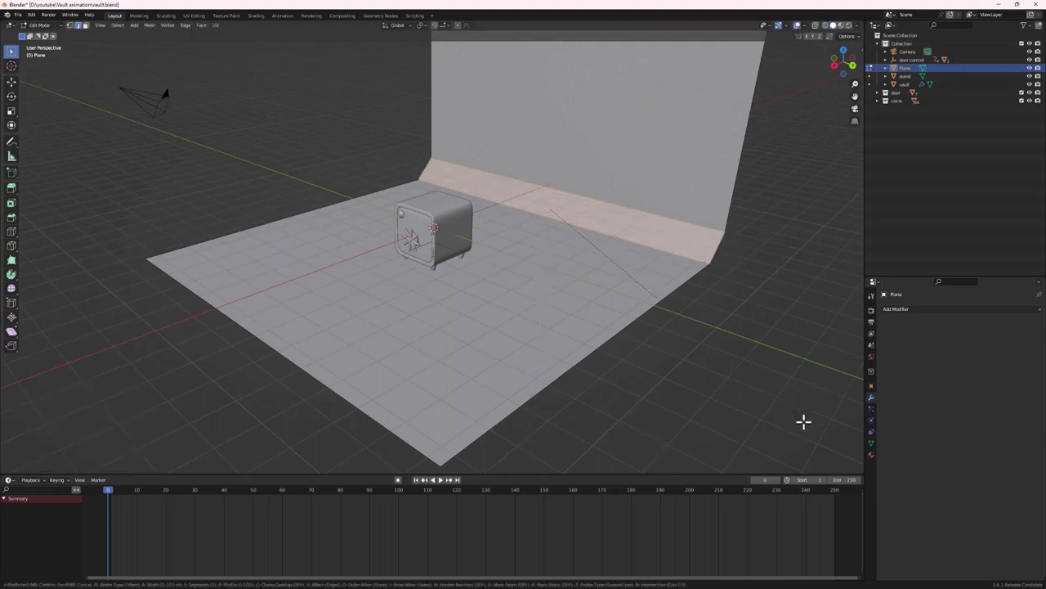
scroll(813, 433, up, 5)
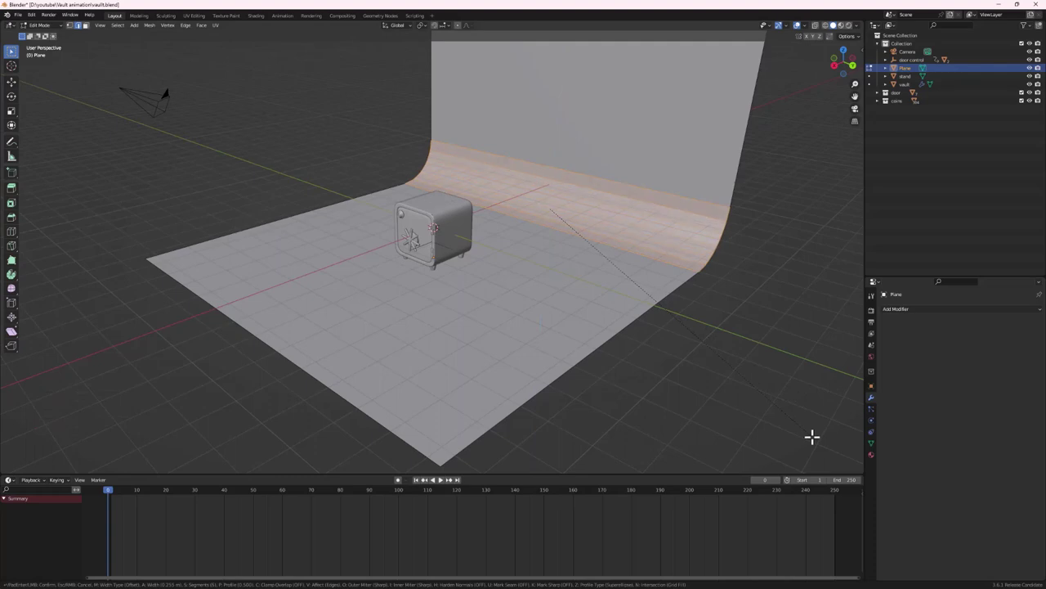
click(818, 450)
key(Tab)
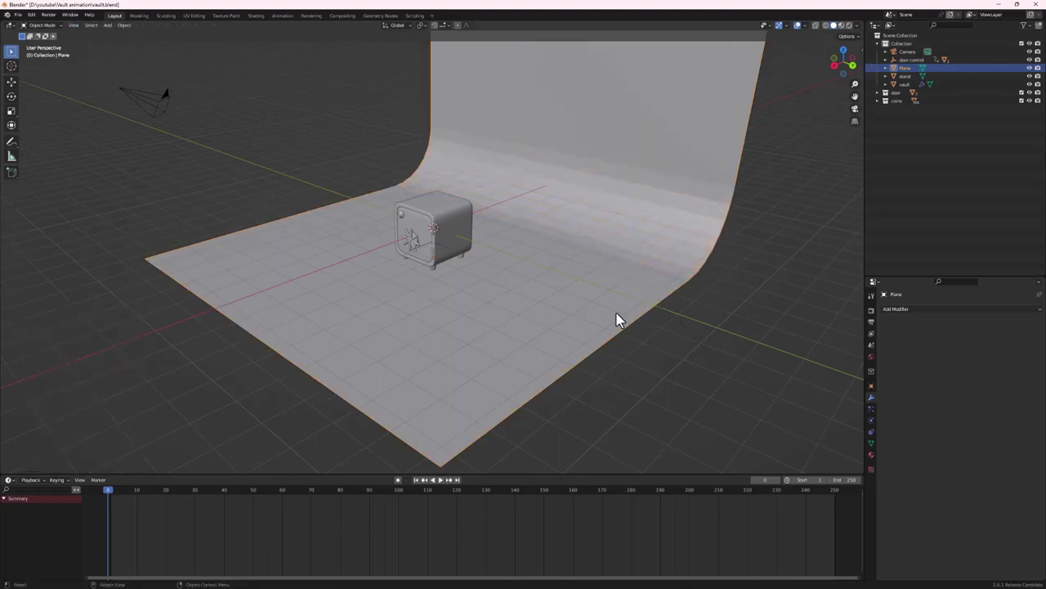
Apply Shade Smooth to the curved backdrop and scale it up about 1.39 times
middle_drag(617, 318, 542, 264)
right_click(431, 143)
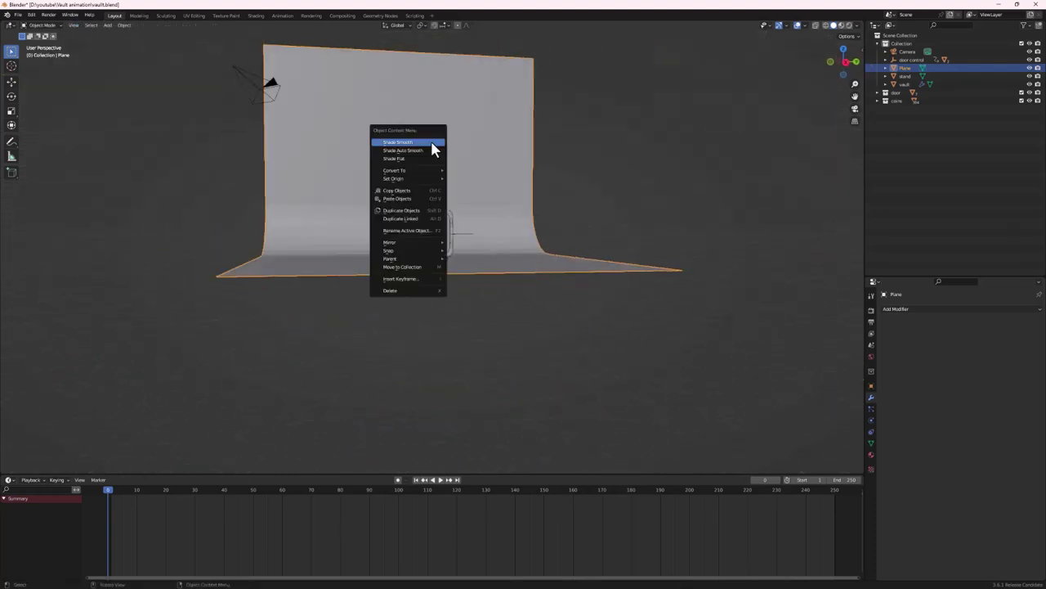
click(431, 143)
middle_drag(466, 205, 406, 232)
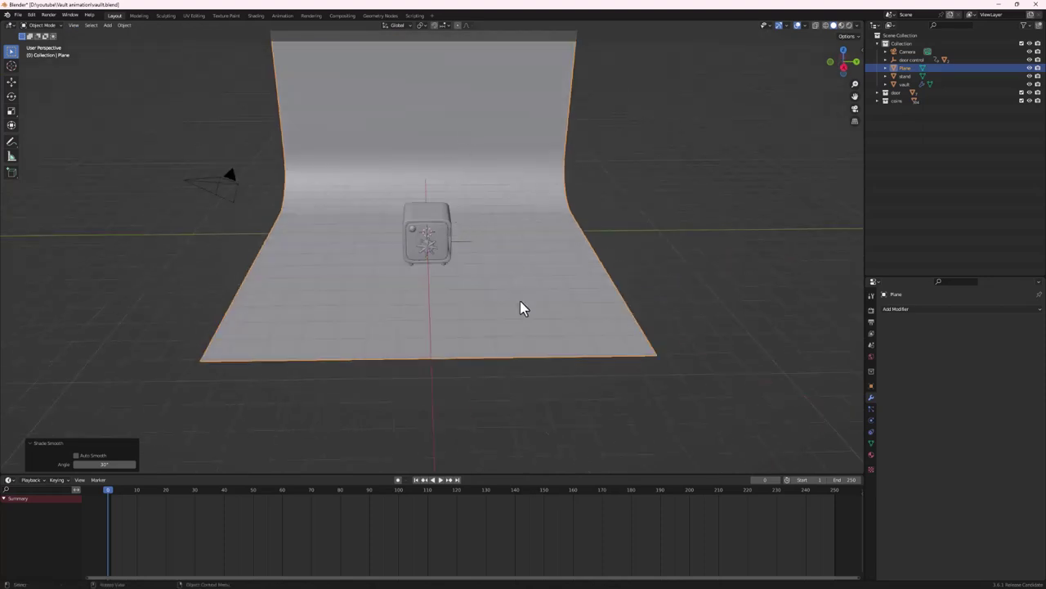
key(s)
click(824, 467)
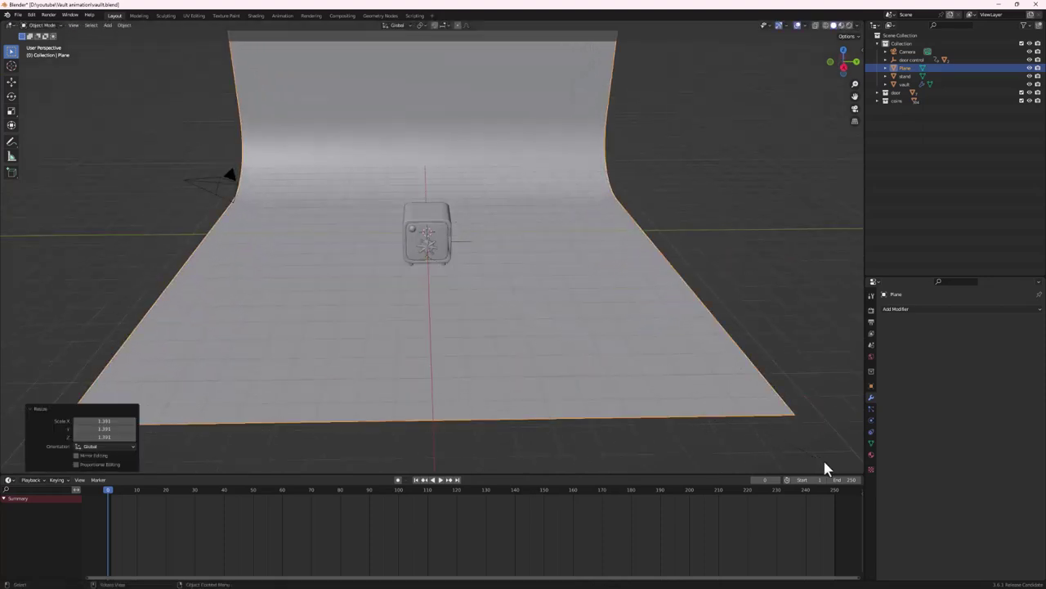
Raise the enlarged backdrop slightly along Z in the right view until its floor meets the vault's feet
scroll(417, 268, up, 6)
scroll(436, 269, down, 6)
scroll(458, 343, up, 6)
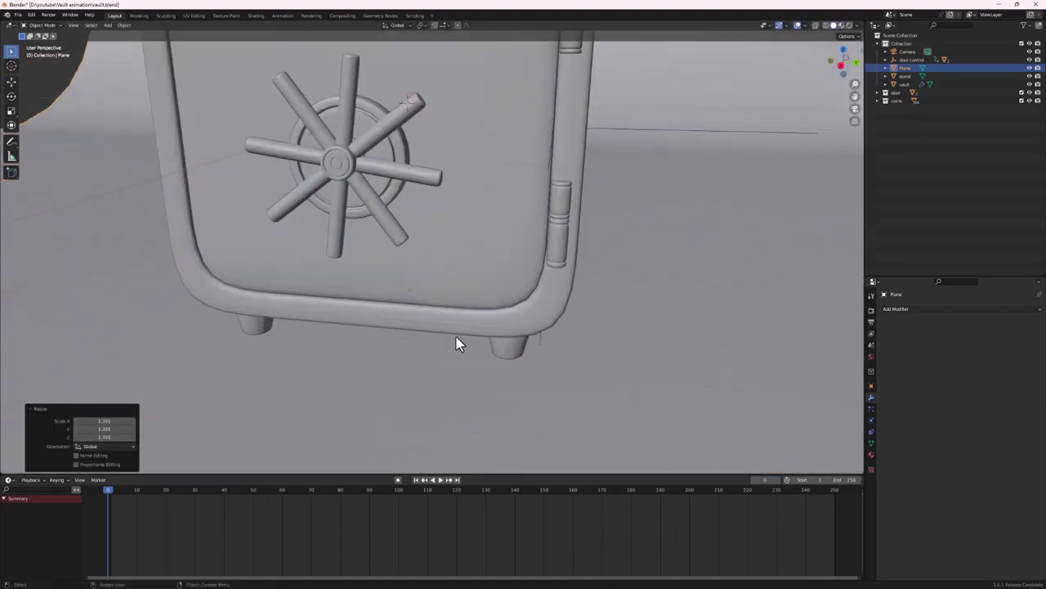
scroll(495, 320, down, 3)
key(KP_3)
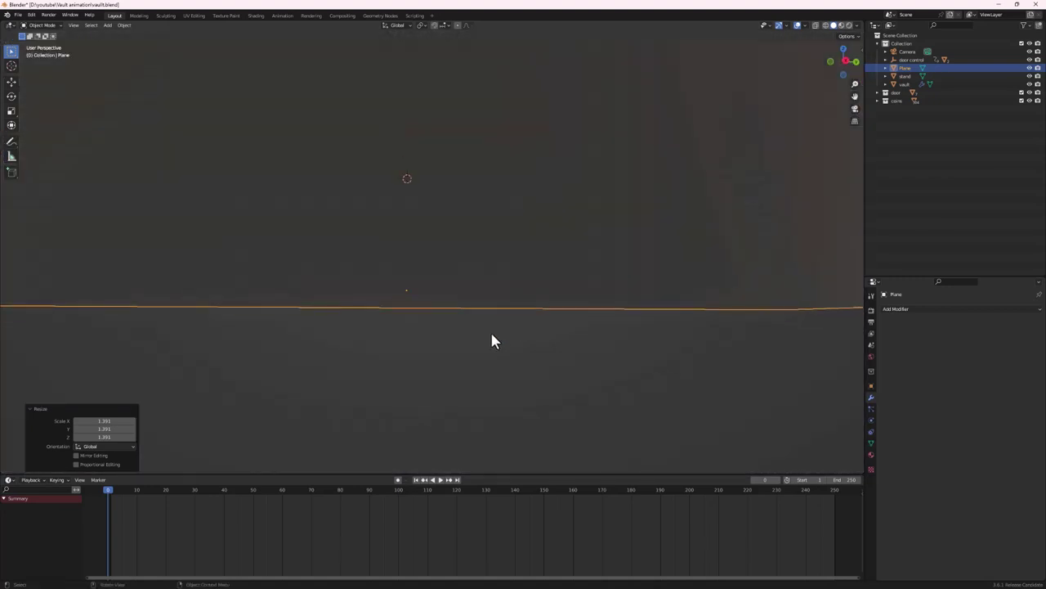
scroll(493, 341, down, 5)
scroll(392, 312, up, 3)
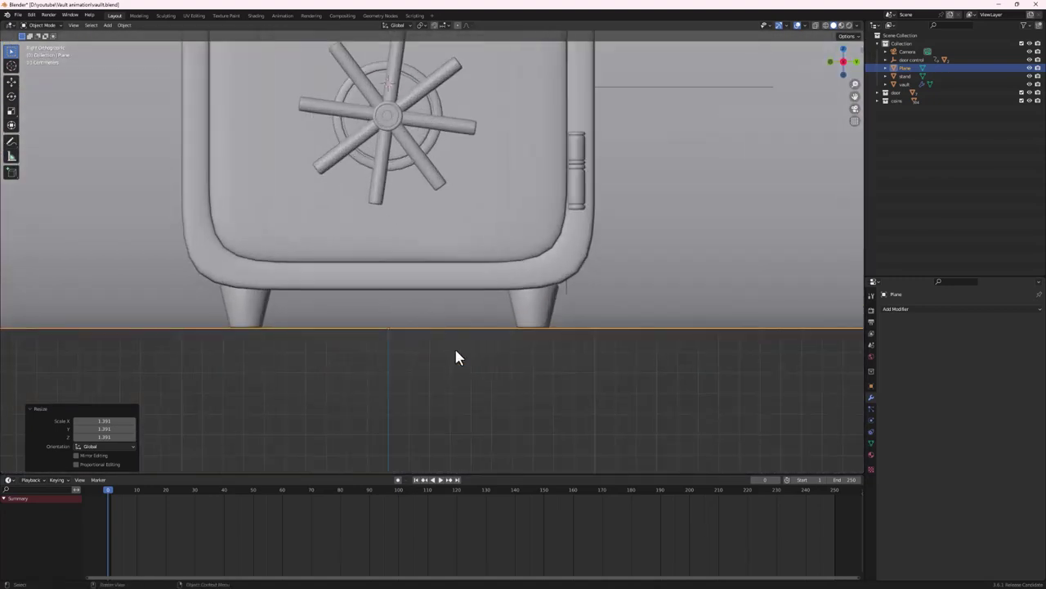
key(g)
key(z)
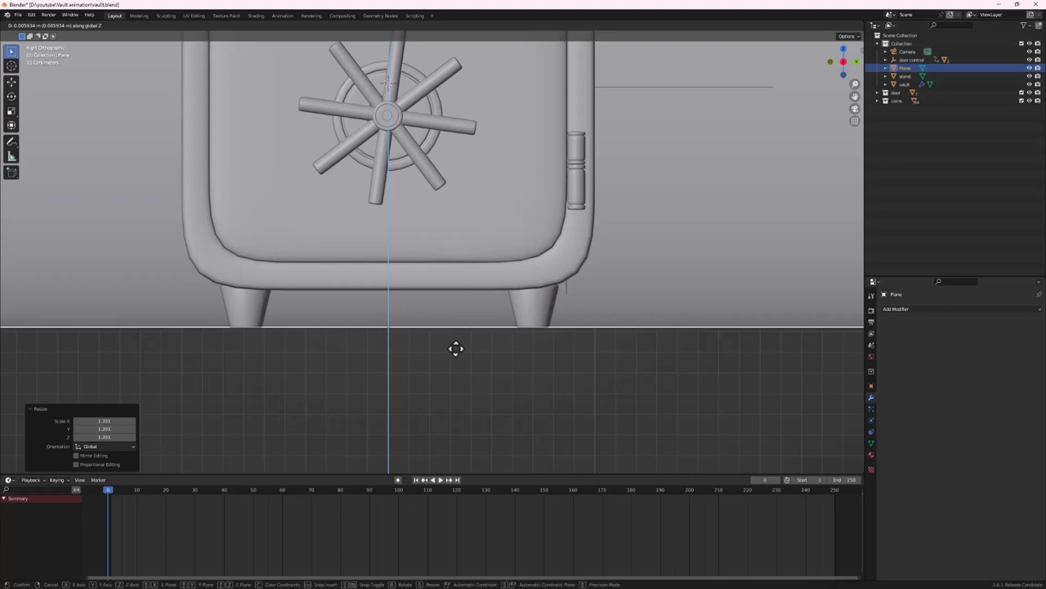
click(455, 347)
Select the vault body and hide the door collection in the viewport to expose the coin stacks
scroll(392, 294, down, 3)
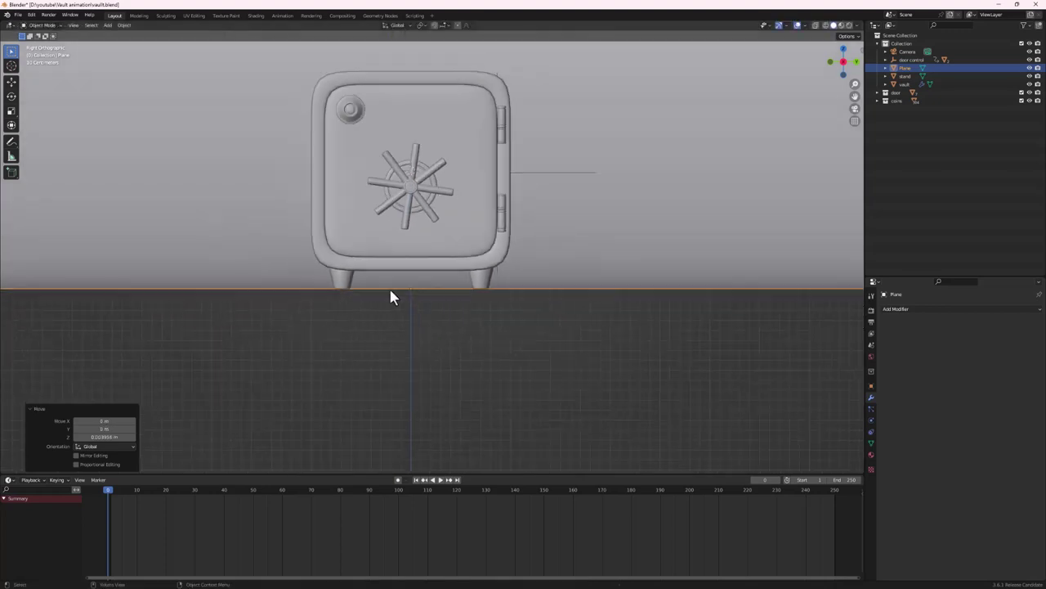
middle_drag(390, 297, 390, 343)
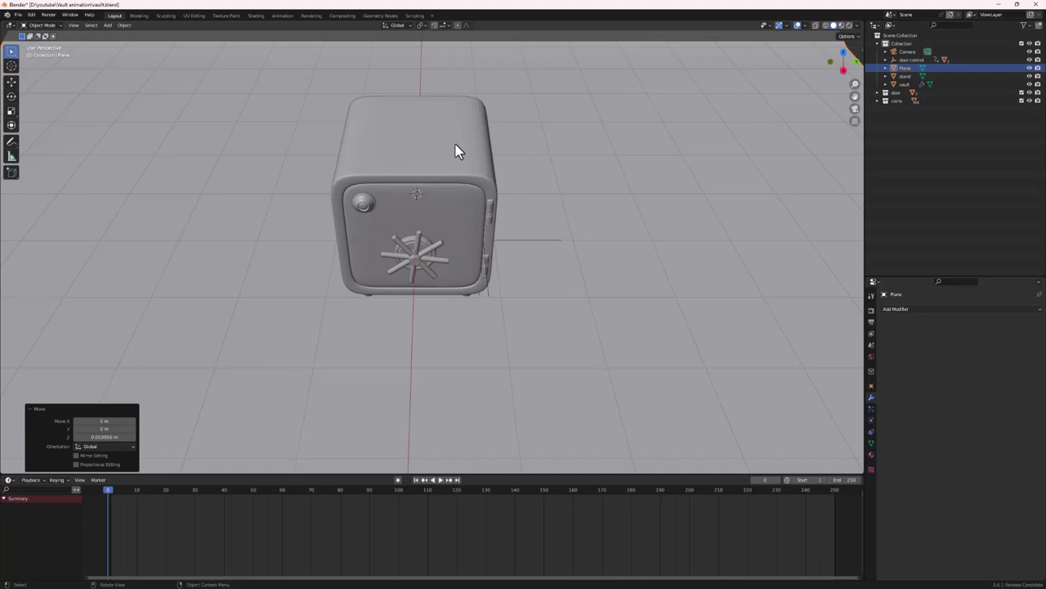
middle_drag(405, 236, 466, 242)
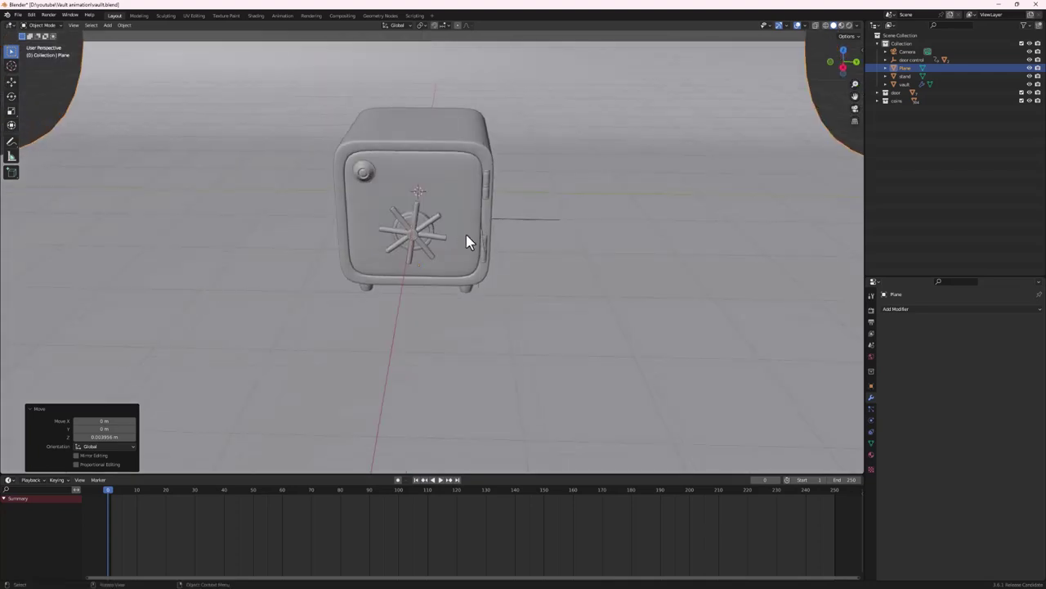
click(448, 131)
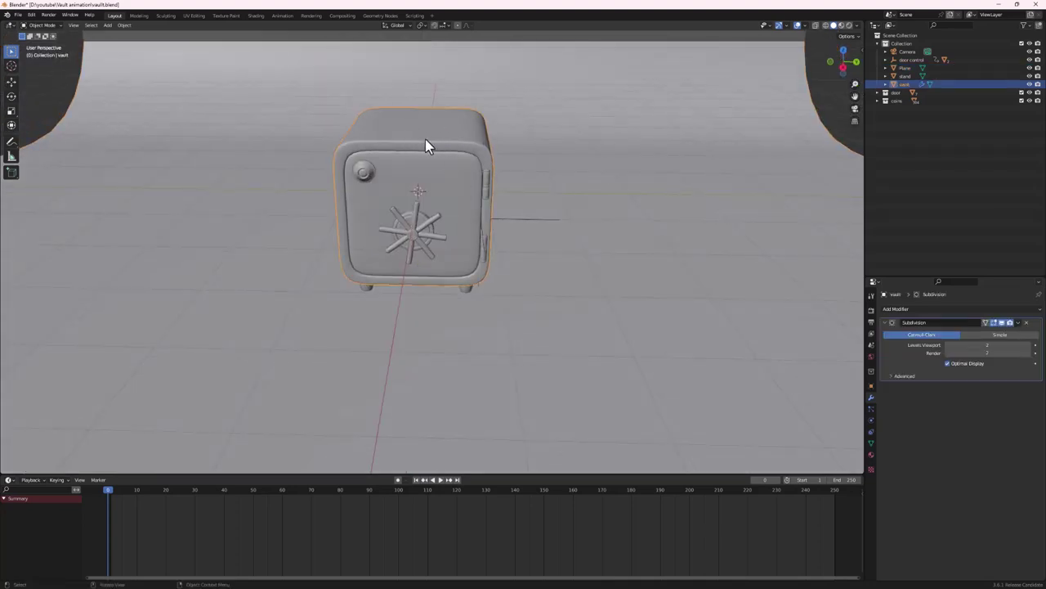
click(1029, 93)
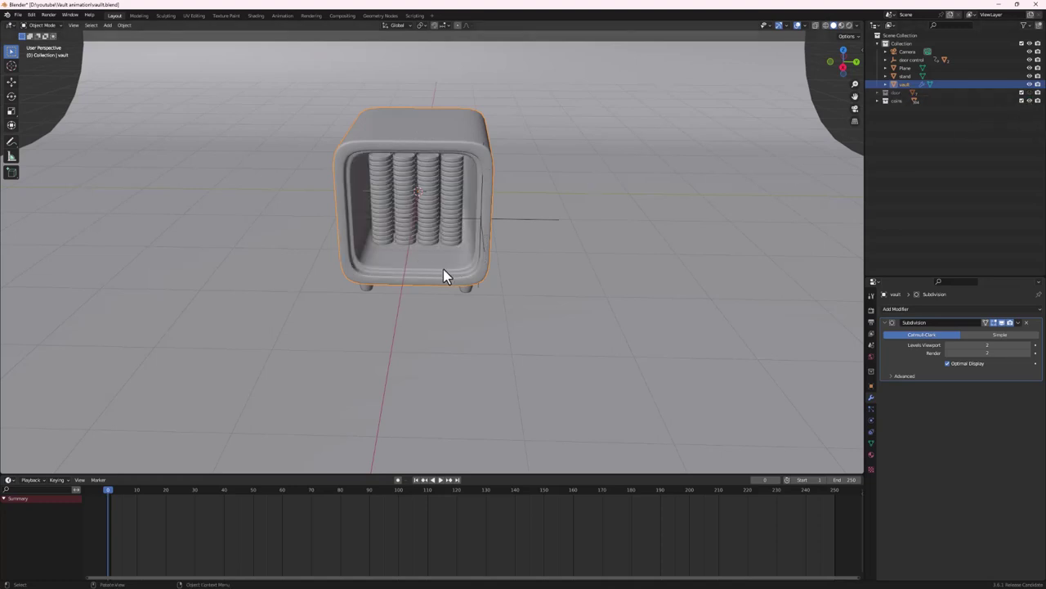
middle_drag(444, 269, 447, 243)
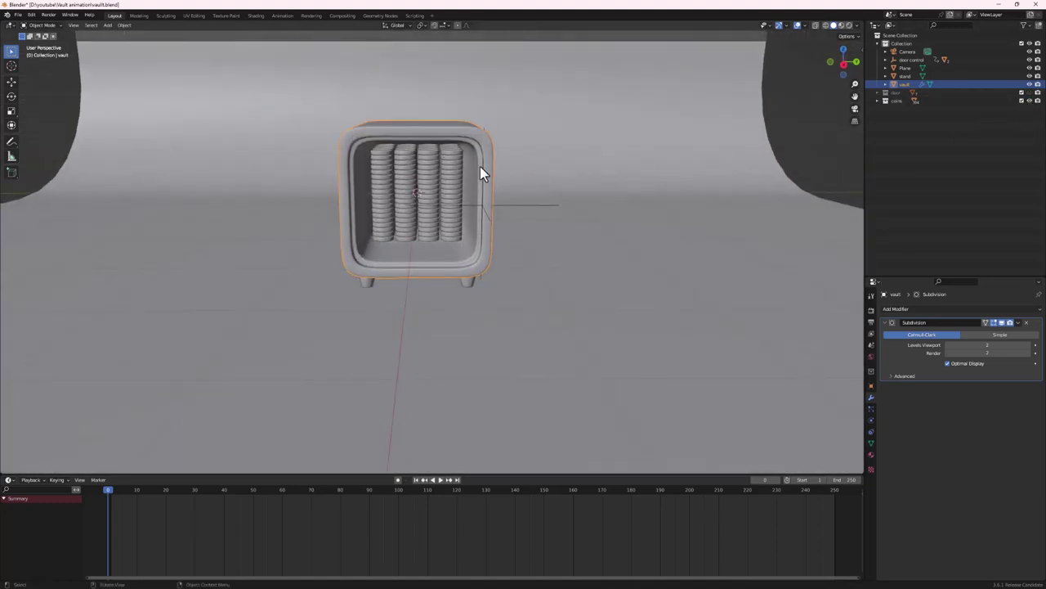
Add Rigid Body physics to the vault and set its type to Passive
click(870, 420)
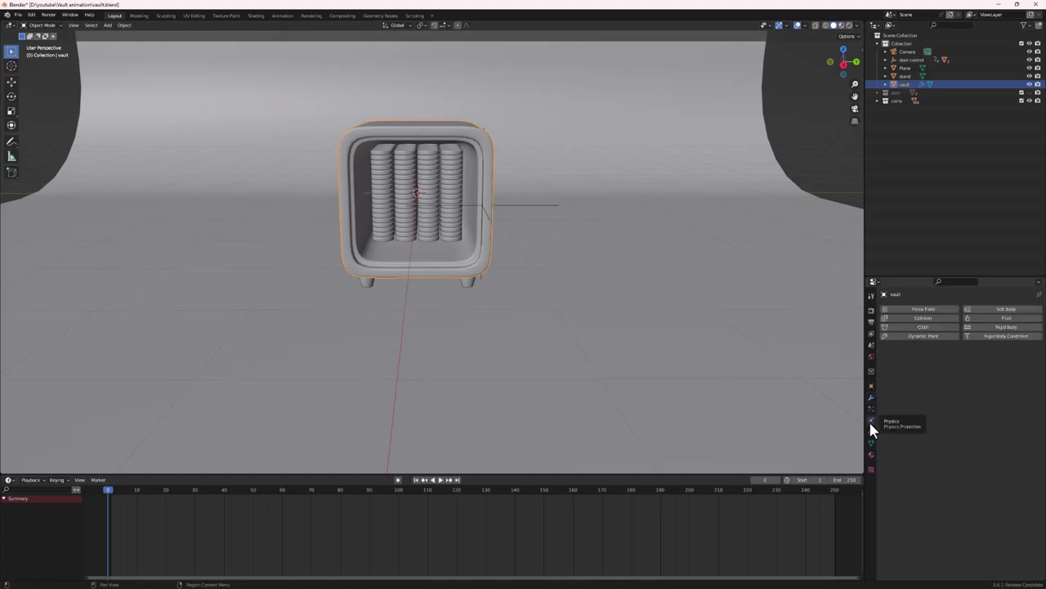
click(999, 328)
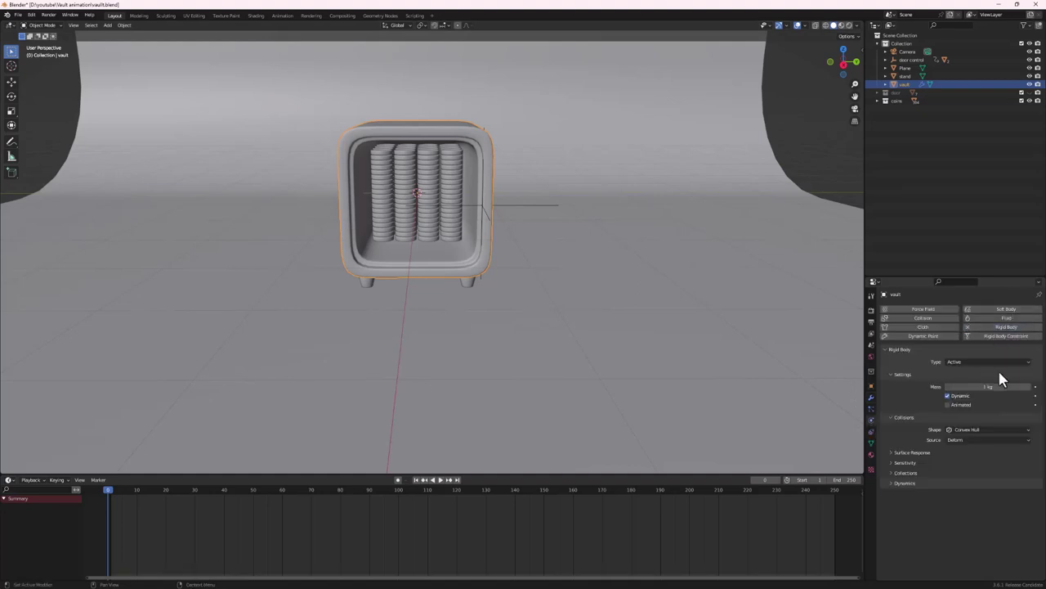
click(972, 363)
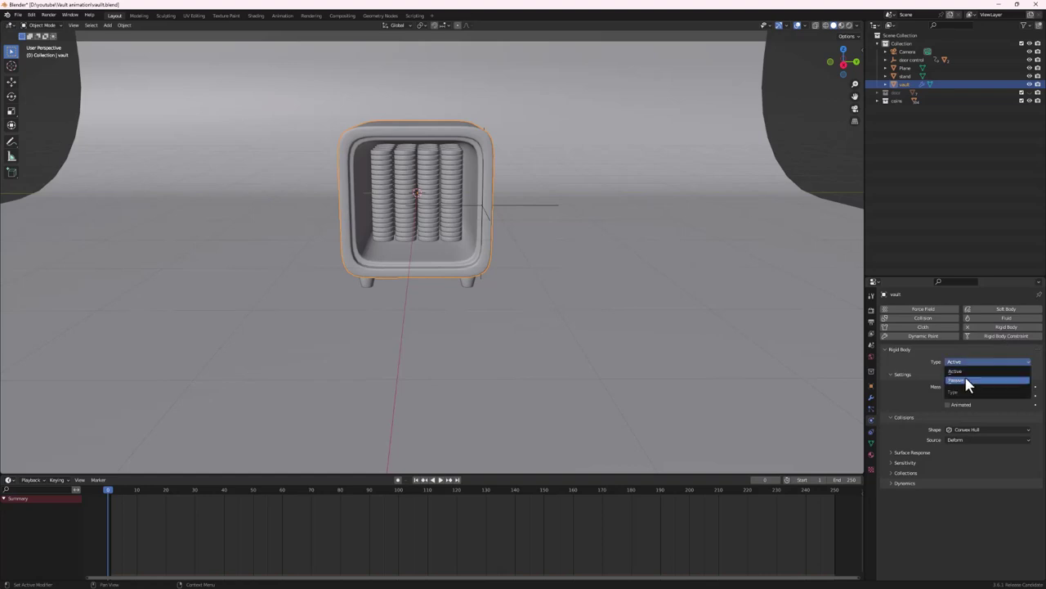
click(967, 380)
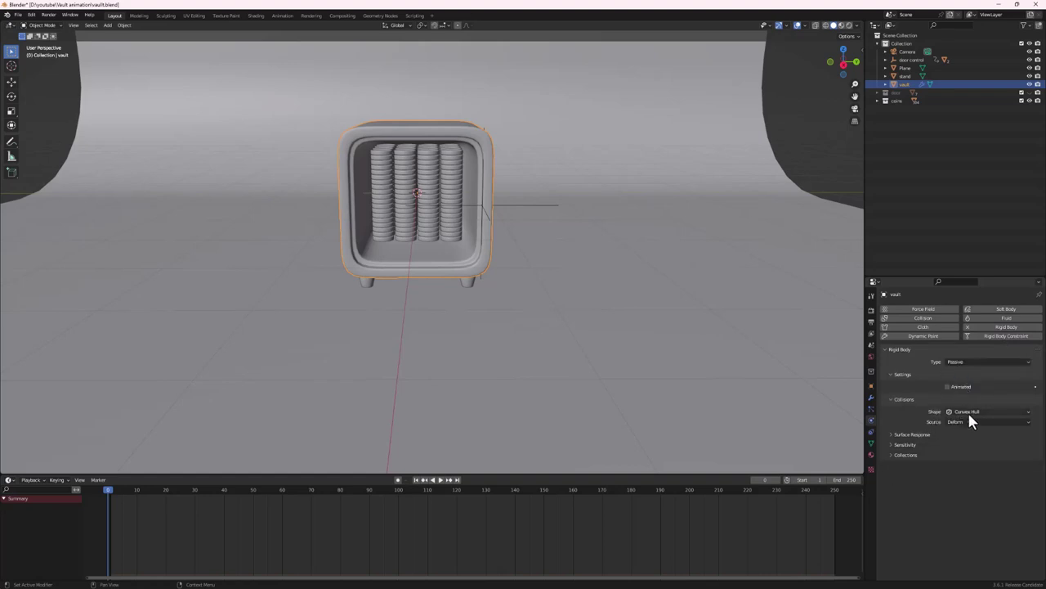
Set the vault's rigid body collision shape to Mesh
click(968, 413)
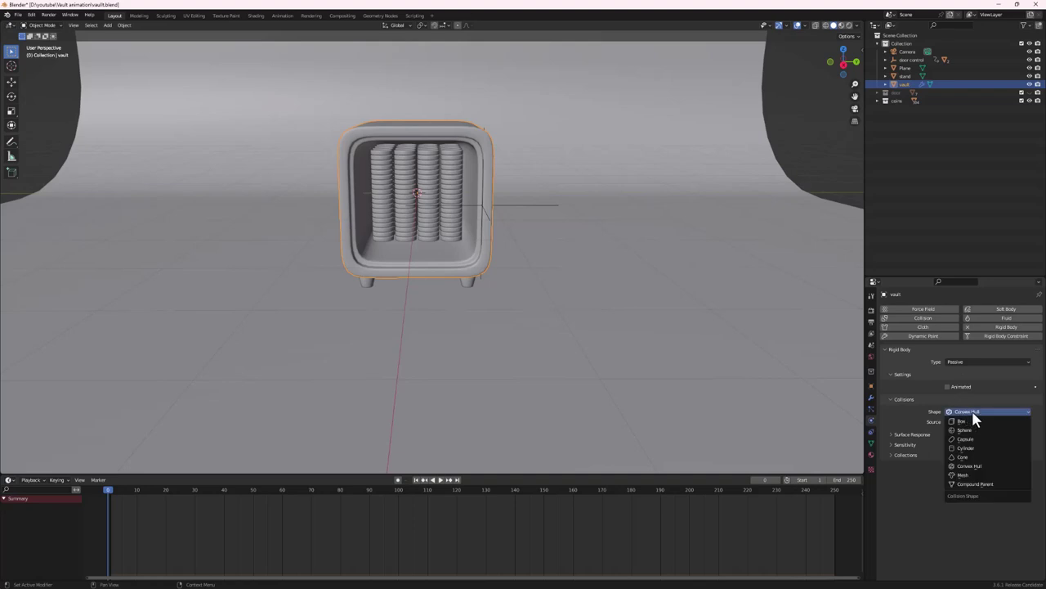
click(969, 475)
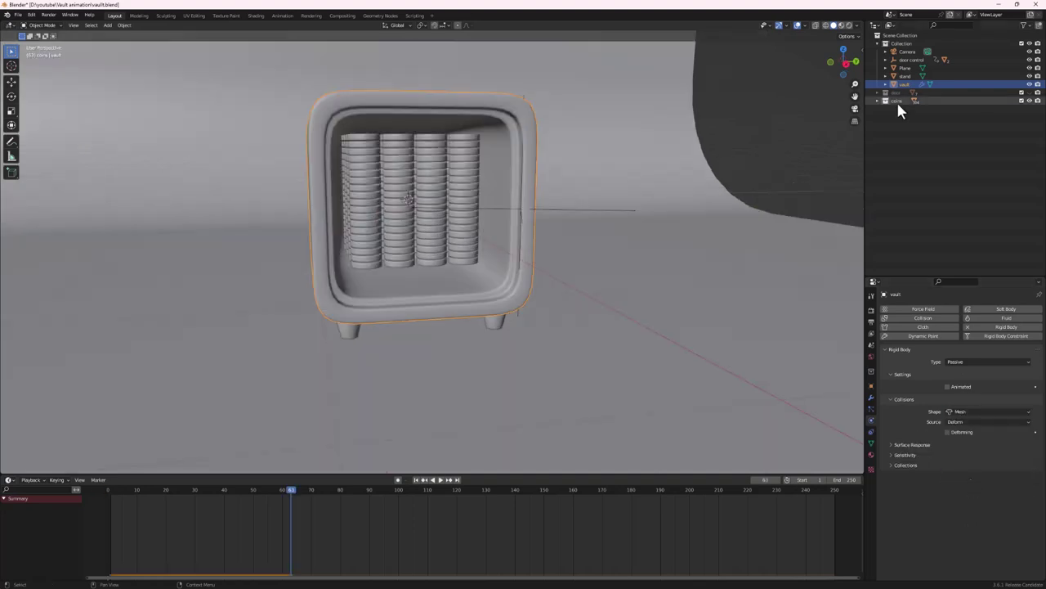
Select all objects in the coins collection and add them as active rigid bodies
click(872, 101)
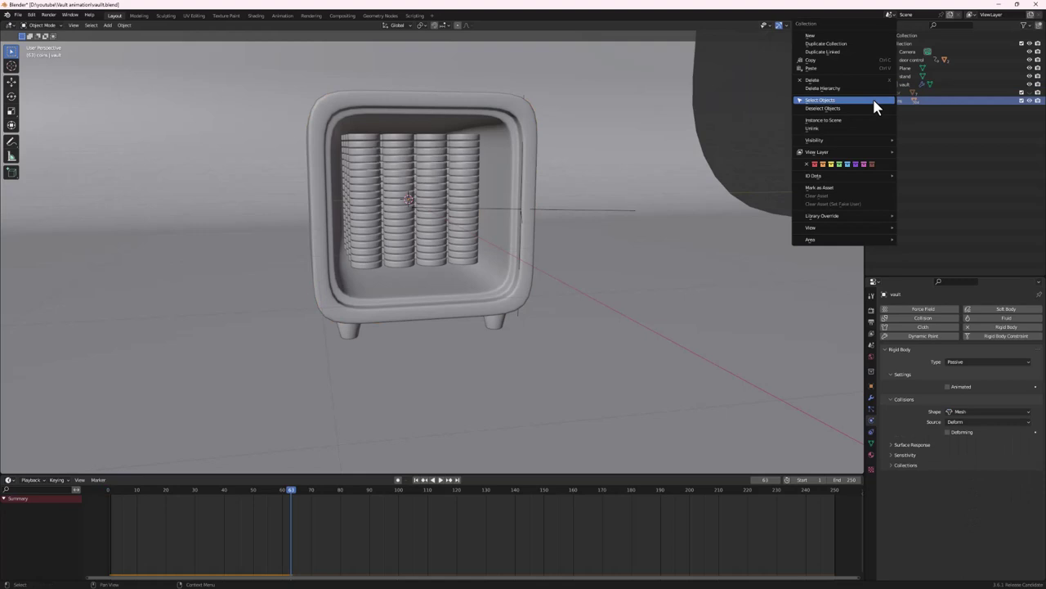
click(845, 99)
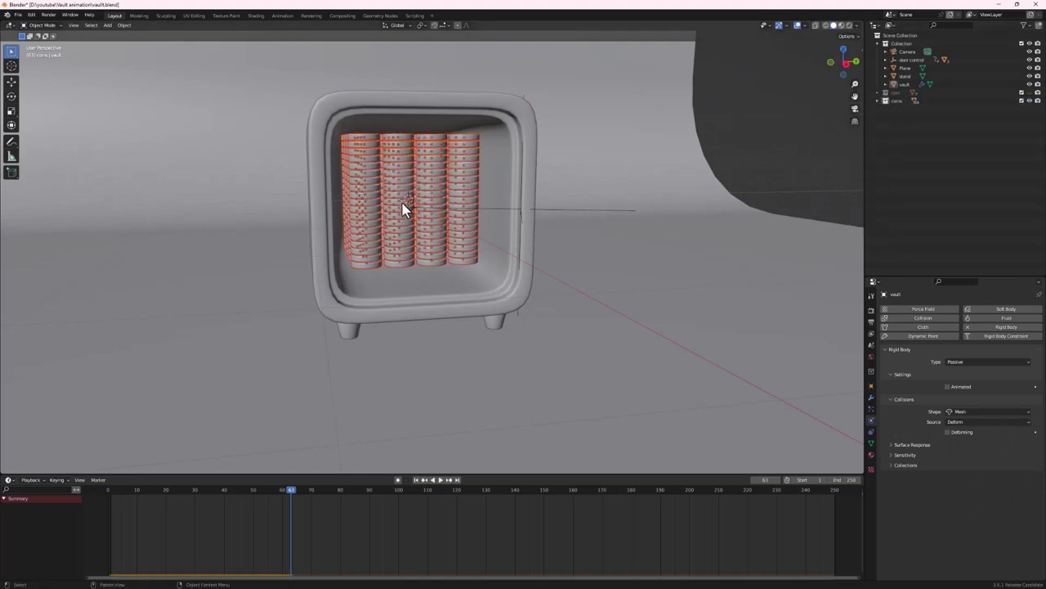
middle_drag(402, 202, 393, 209)
click(124, 25)
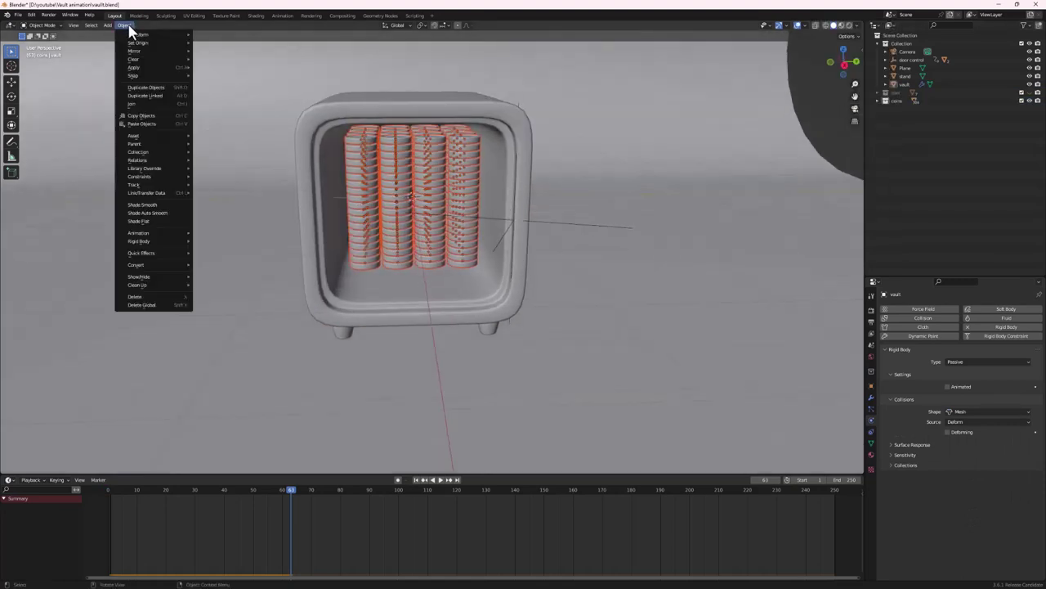
mouse_move(155, 241)
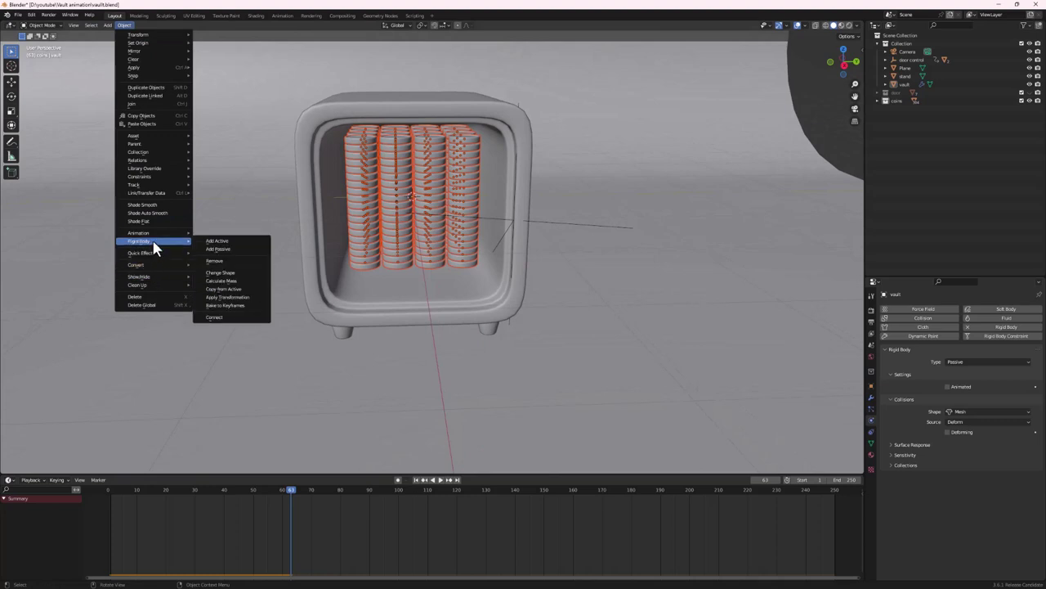
click(234, 246)
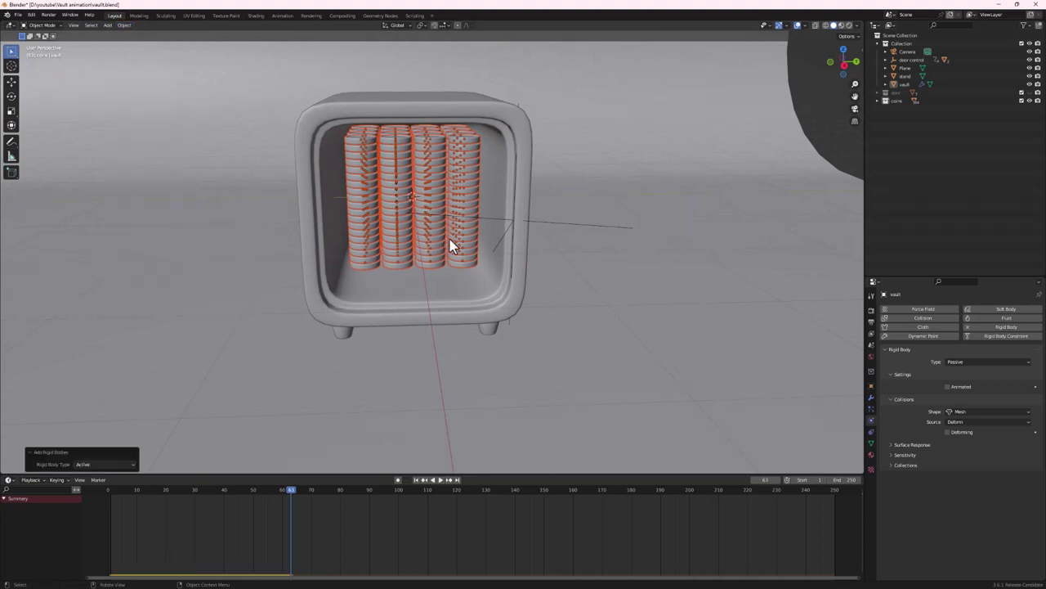
With a bottom coin active and the whole coins collection selected, set the active coin's rigid body collision shape to Cylinder
mouse_move(413, 179)
middle_down()
mouse_move(452, 240)
mouse_move(461, 226)
mouse_move(406, 191)
mouse_move(360, 187)
mouse_move(314, 201)
mouse_move(385, 253)
mouse_move(463, 234)
mouse_move(412, 163)
middle_up()
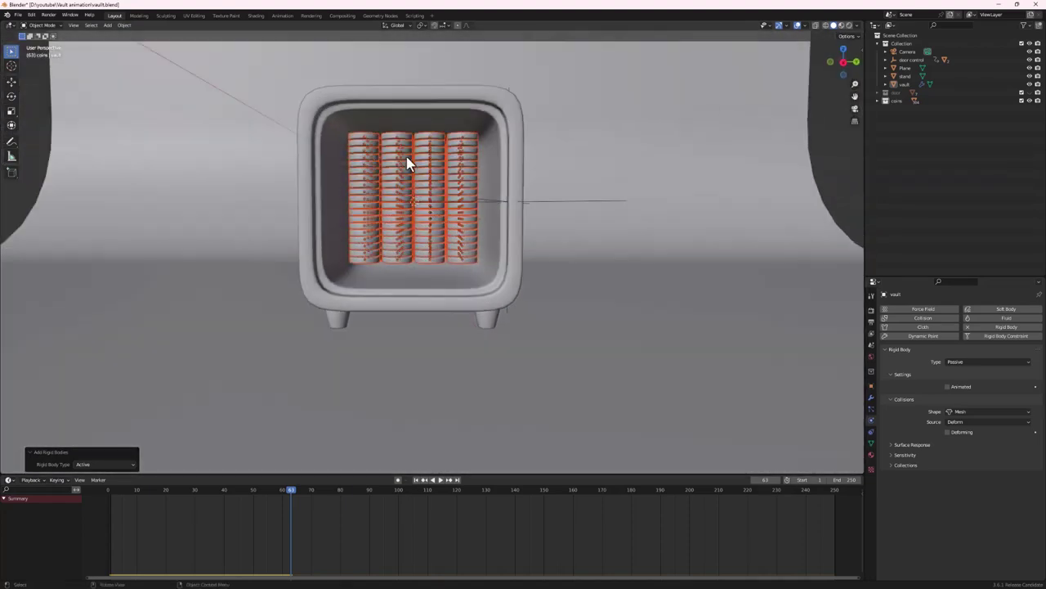
scroll(407, 159, up, 2)
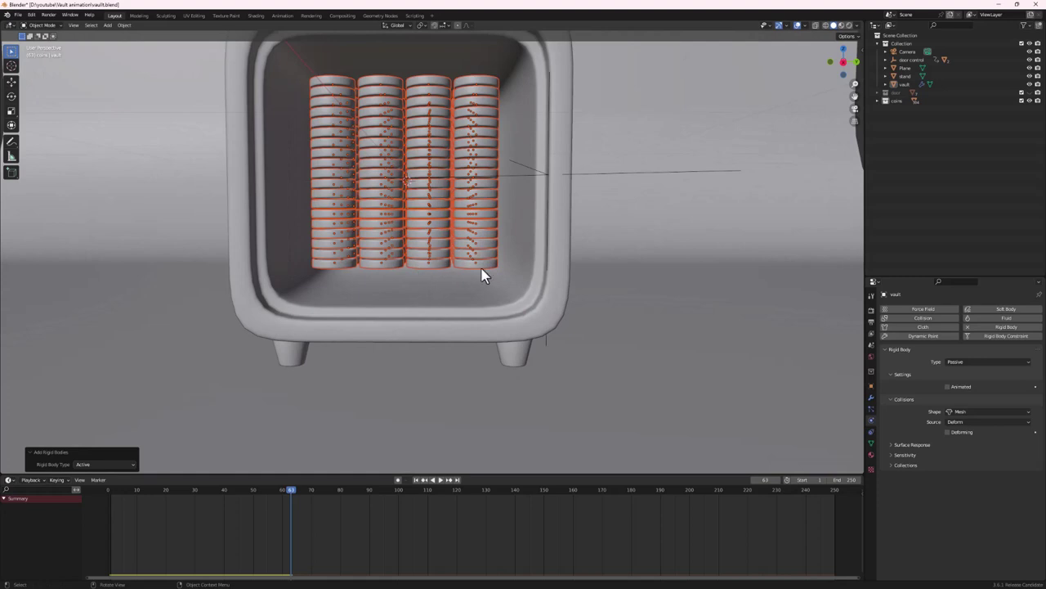
click(424, 263)
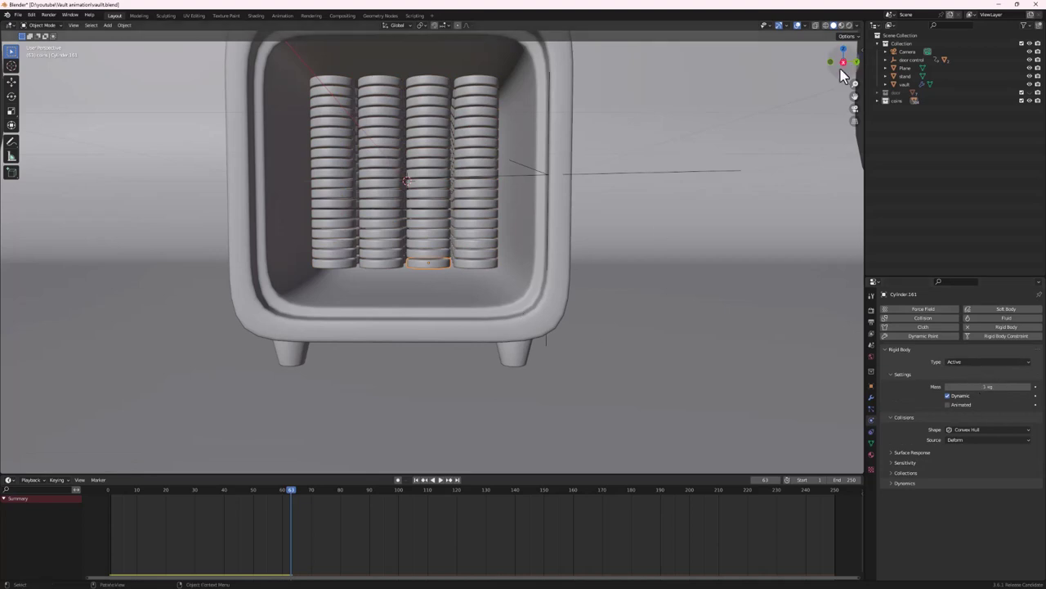
scroll(391, 212, down, 2)
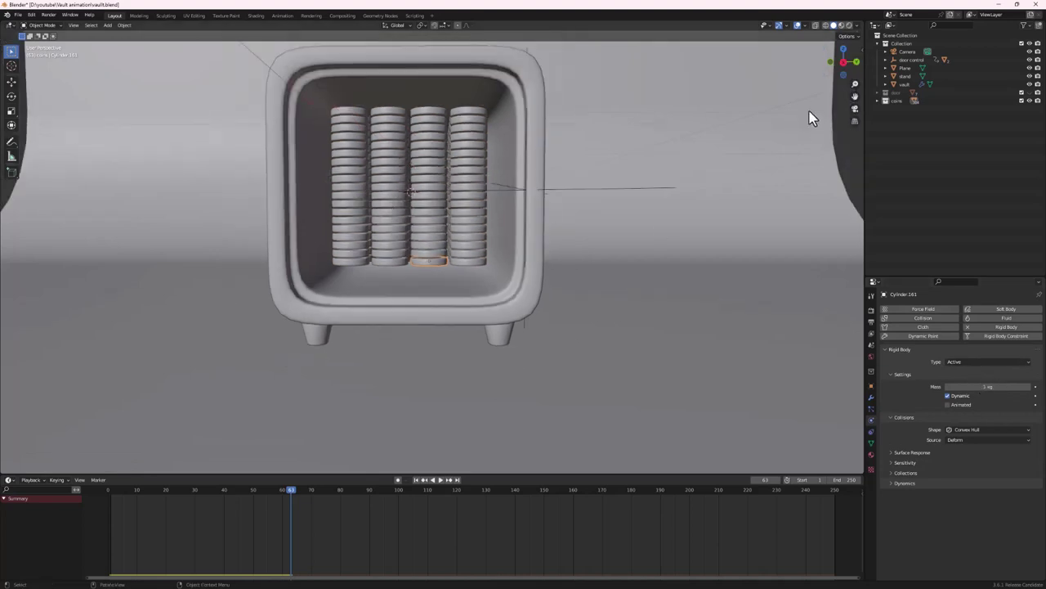
click(878, 100)
right_click(888, 101)
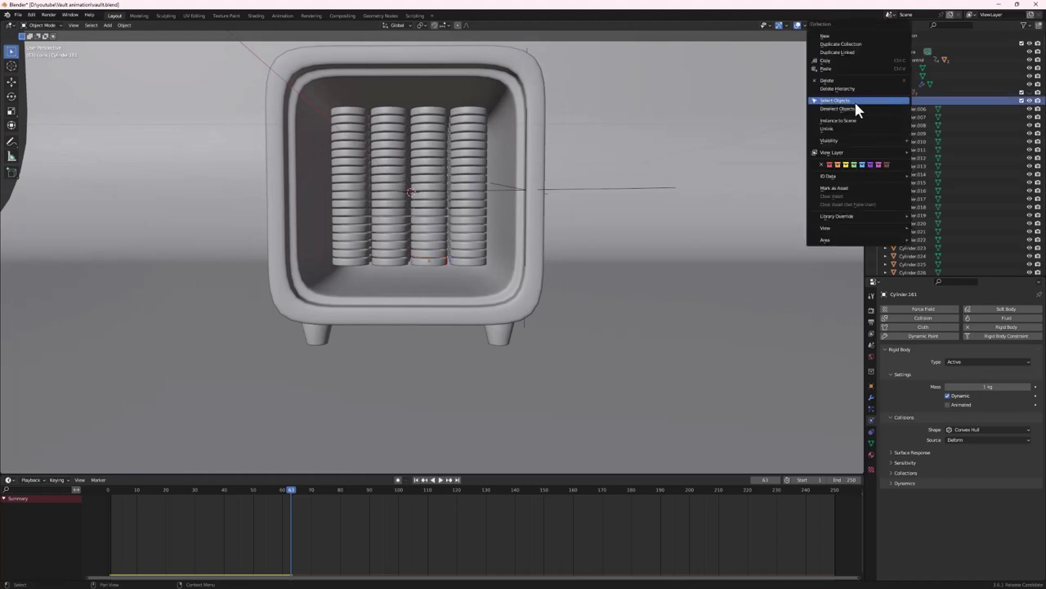
click(855, 102)
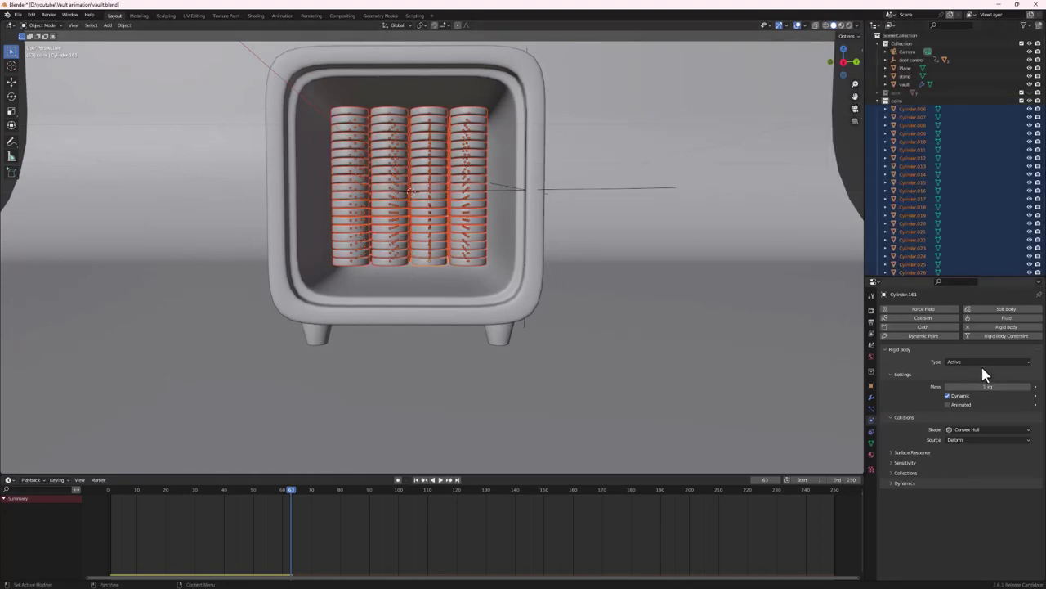
click(971, 431)
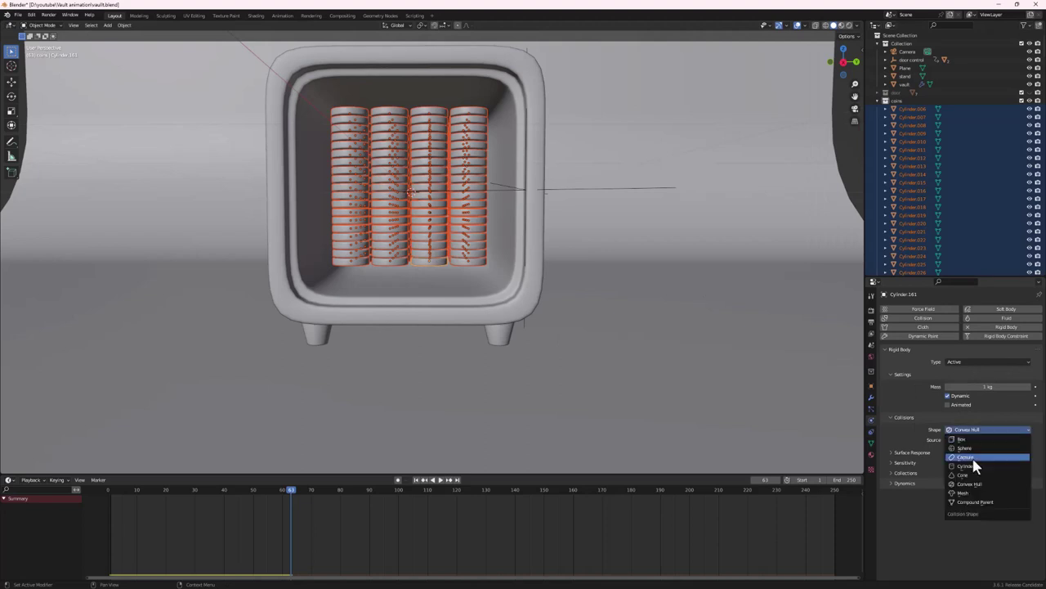
click(967, 465)
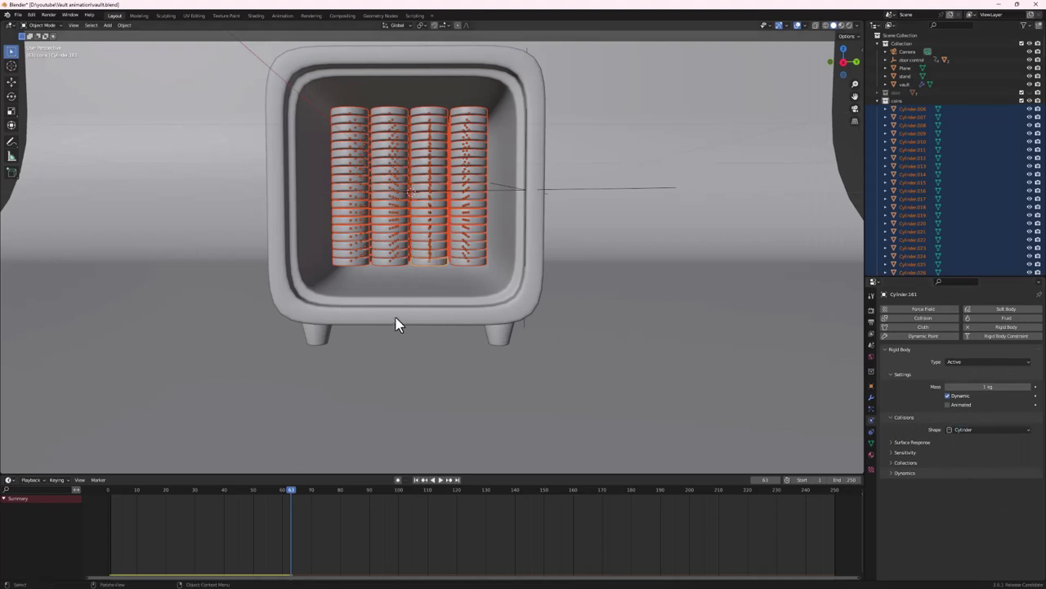
Copy the active coin's rigid body settings to all the selected coins
click(124, 26)
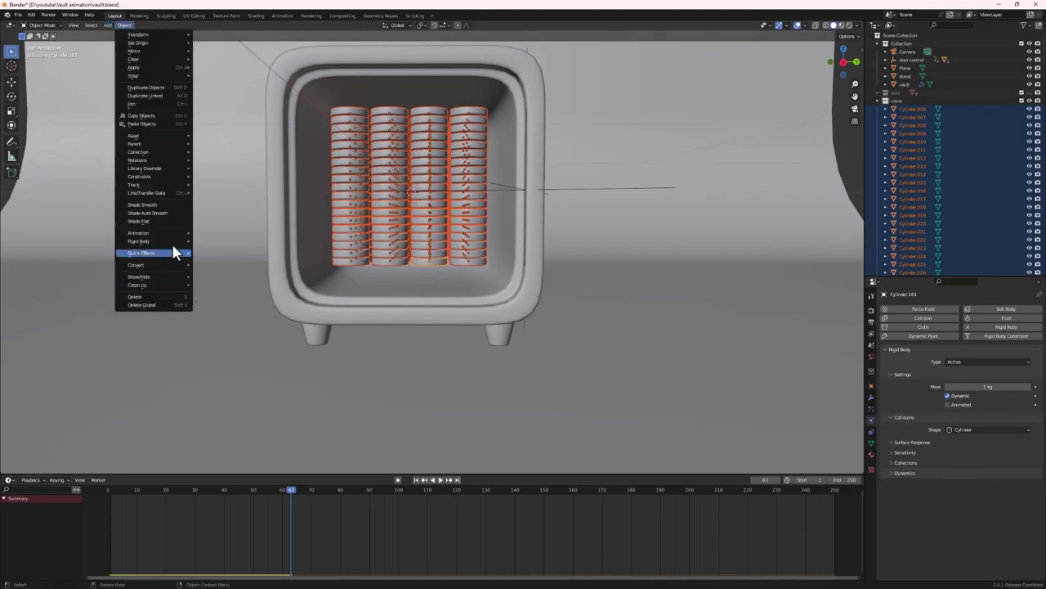
mouse_move(174, 240)
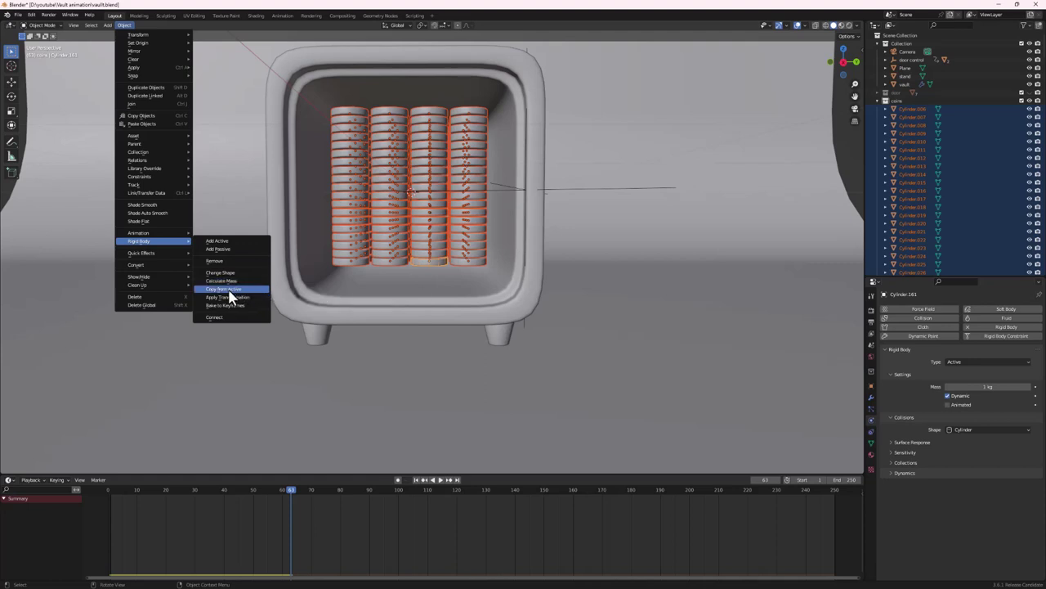
click(231, 290)
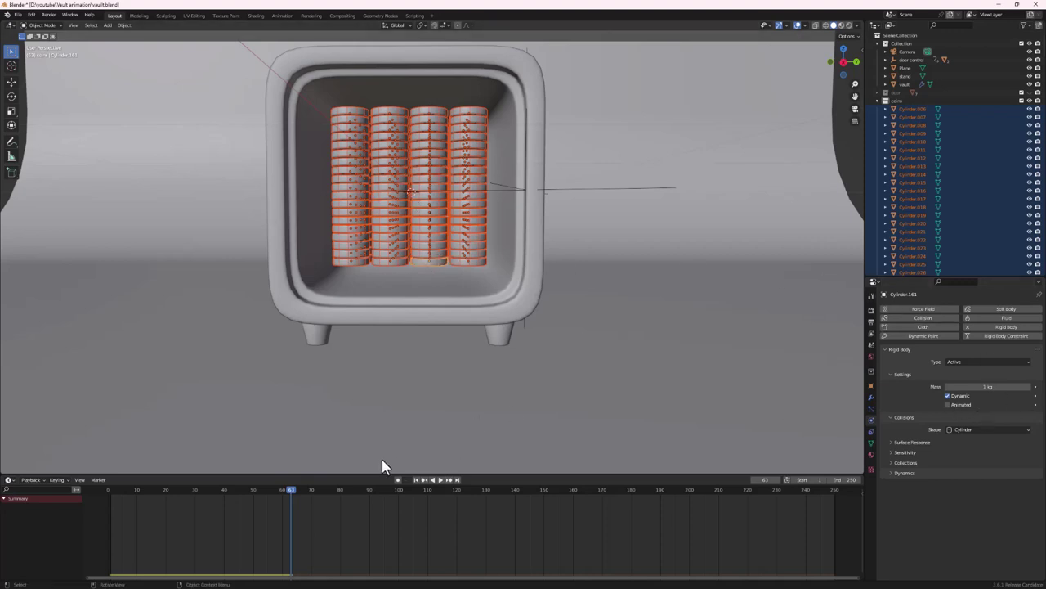
Play the simulation from the first frame, inspect how the coins fall relative to the backdrop, and return to the start
click(417, 482)
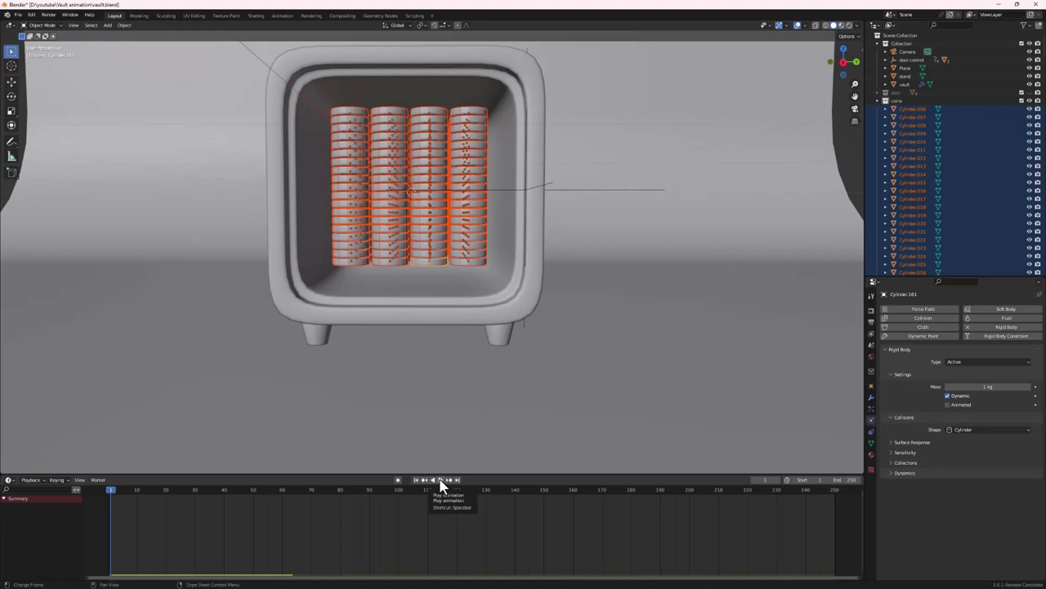
click(440, 481)
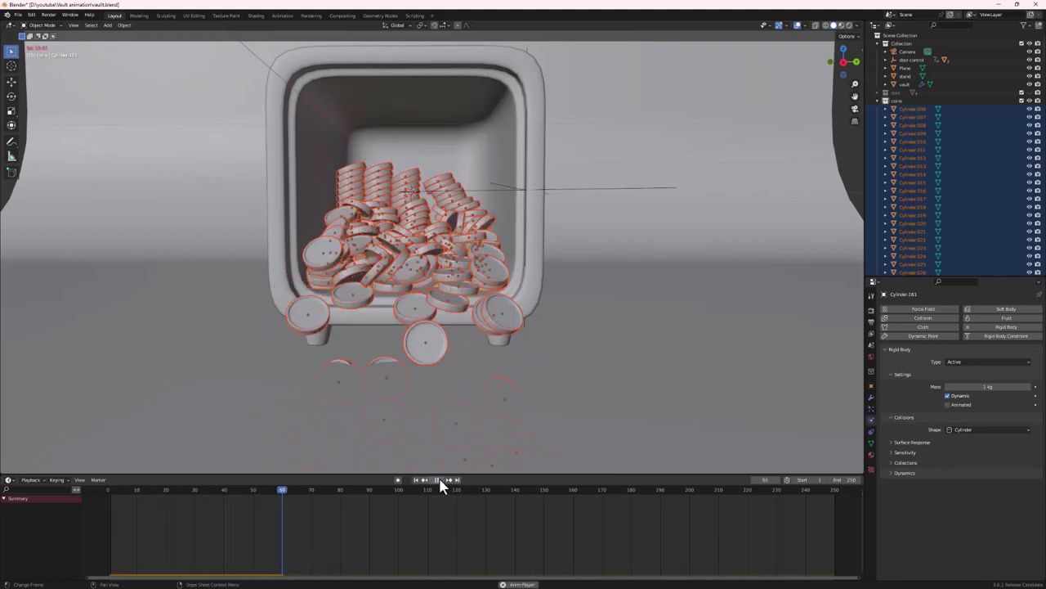
click(439, 479)
scroll(546, 316, down, 4)
middle_drag(546, 316, 502, 367)
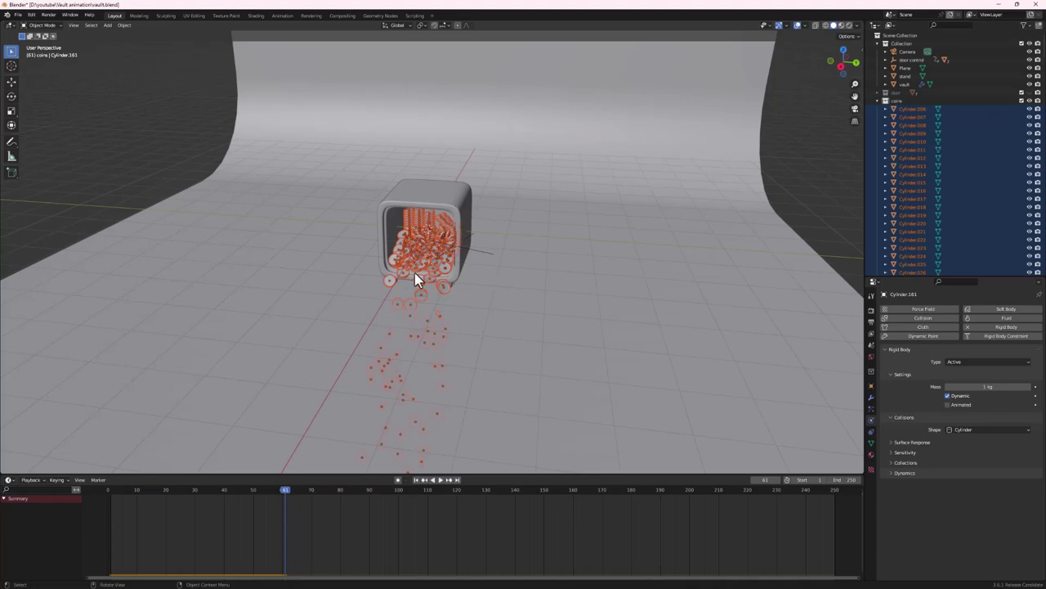
middle_drag(462, 430, 458, 401)
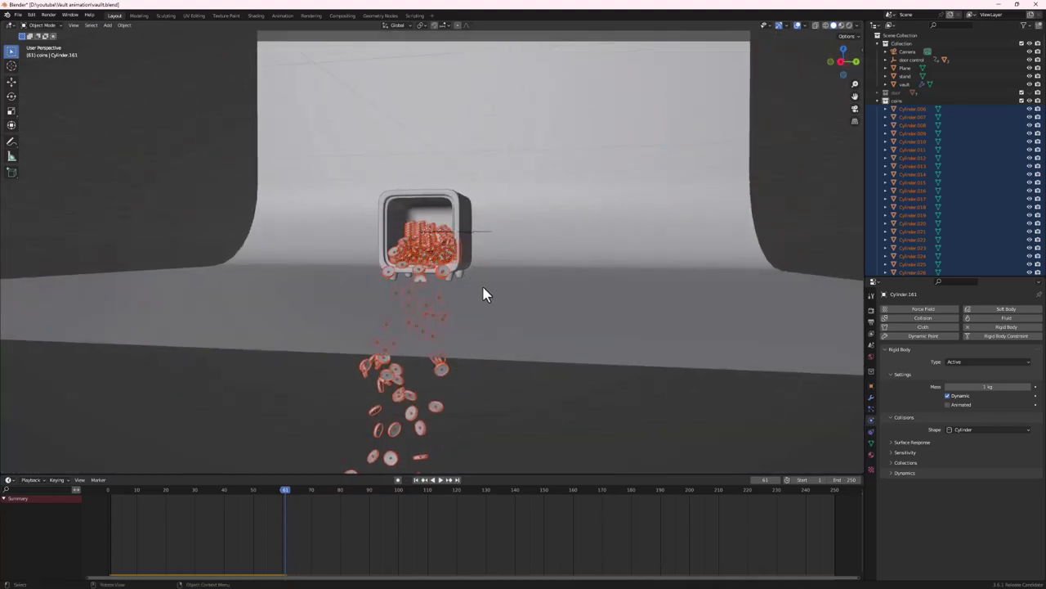
click(417, 480)
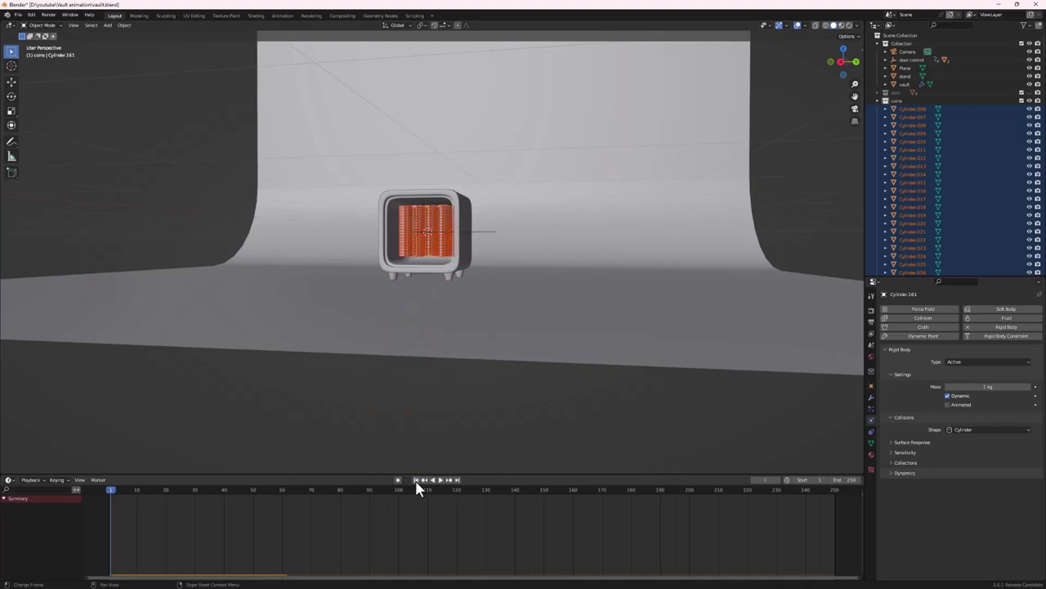
Add Rigid Body physics to the curved backdrop with type Passive and collision shape Mesh
click(558, 186)
click(985, 327)
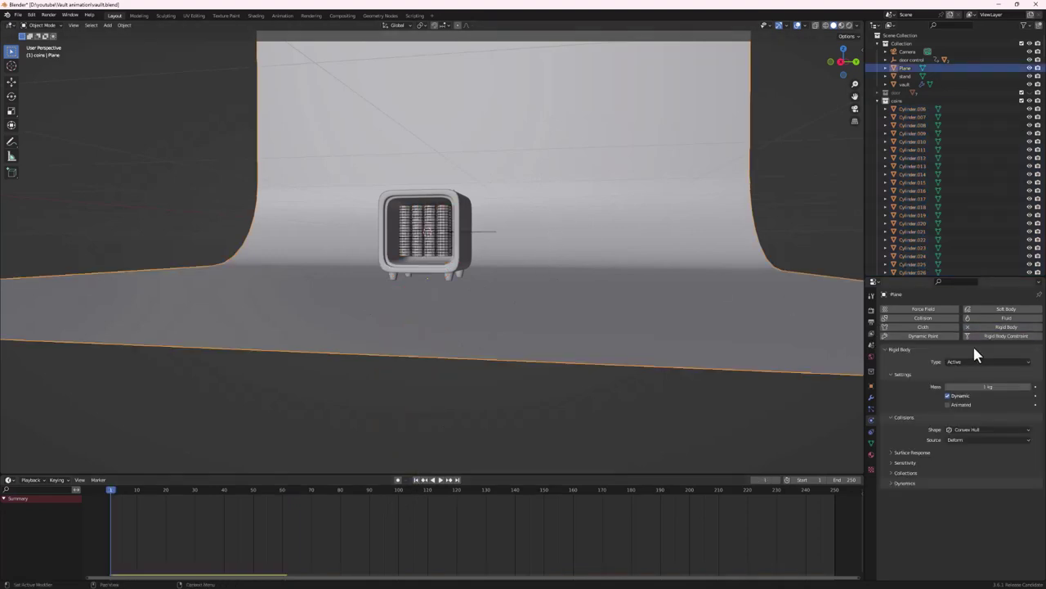
click(969, 363)
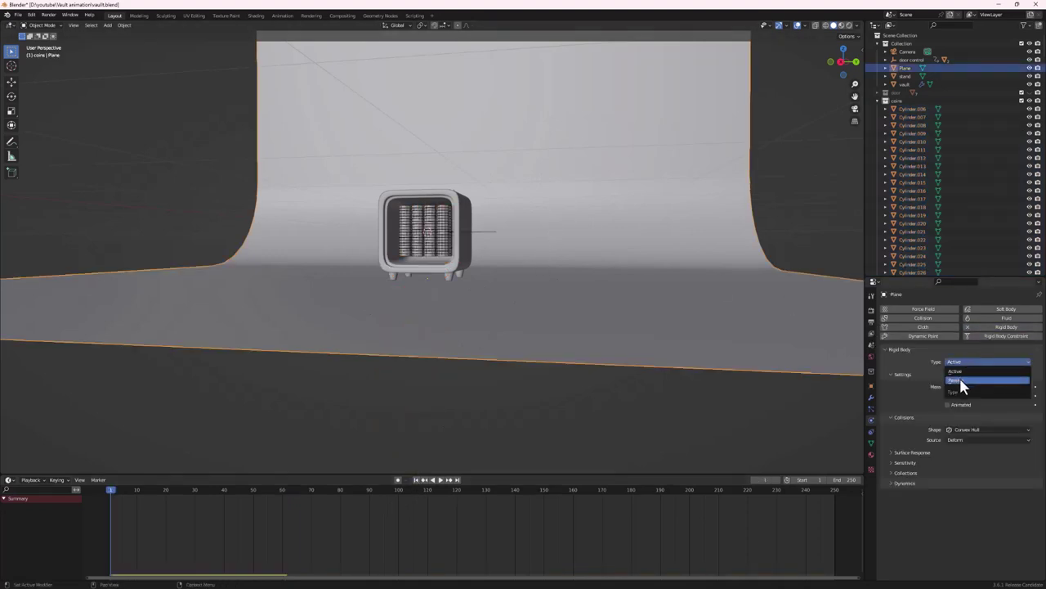
click(962, 381)
click(968, 410)
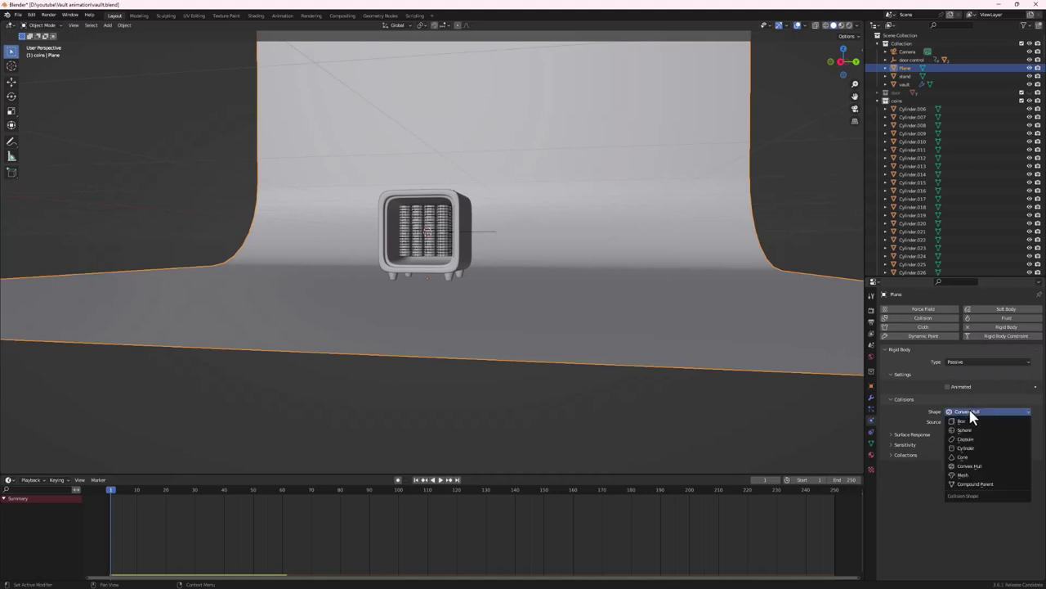
click(966, 474)
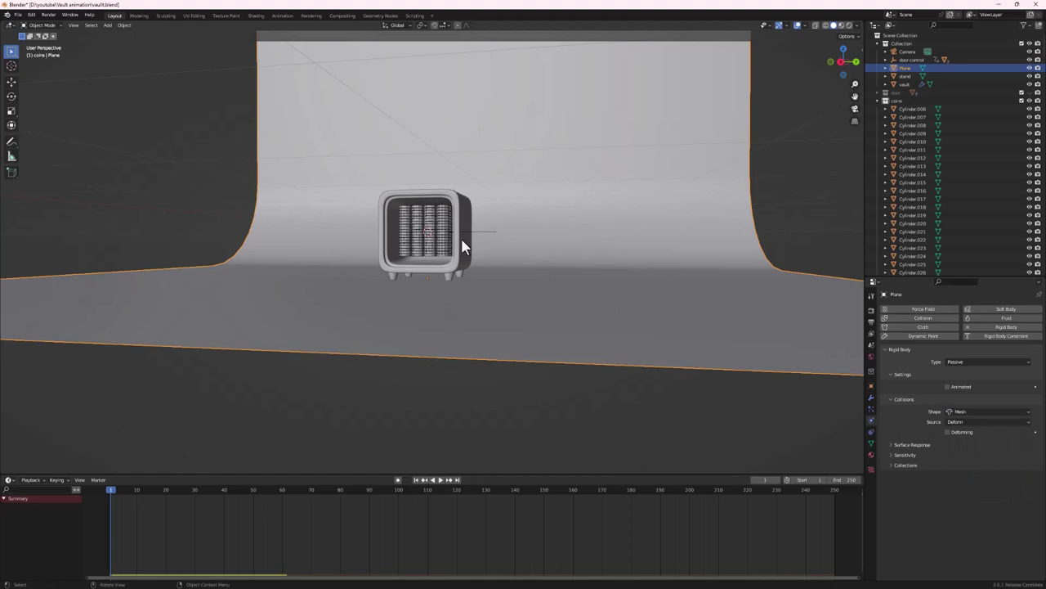
Play the simulation again to check the coins' collision with the backdrop floor, and rewind to frame 1
middle_drag(466, 245, 479, 250)
click(440, 480)
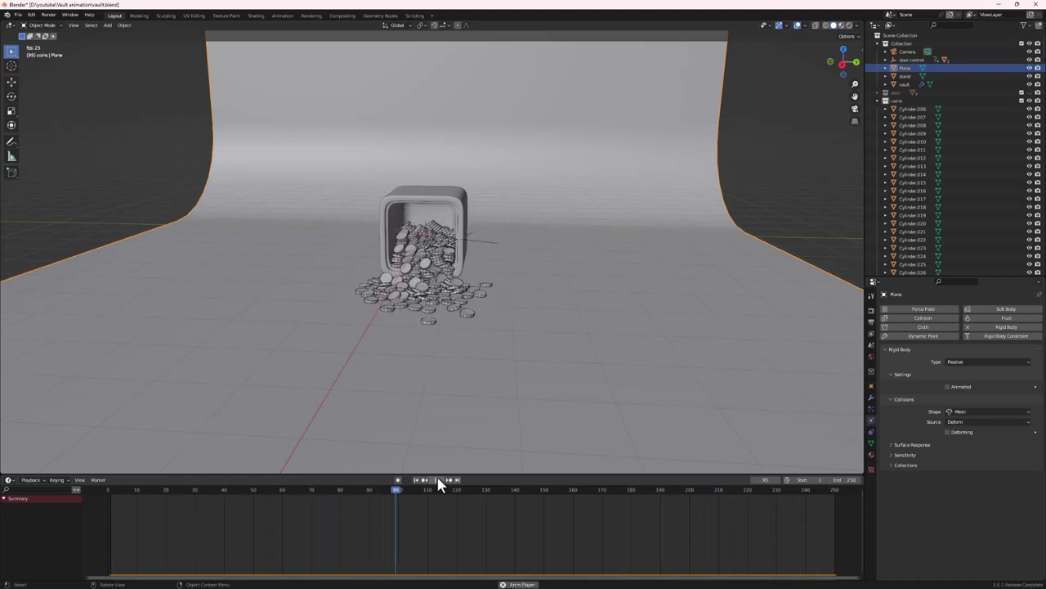
click(440, 480)
middle_drag(456, 329, 409, 327)
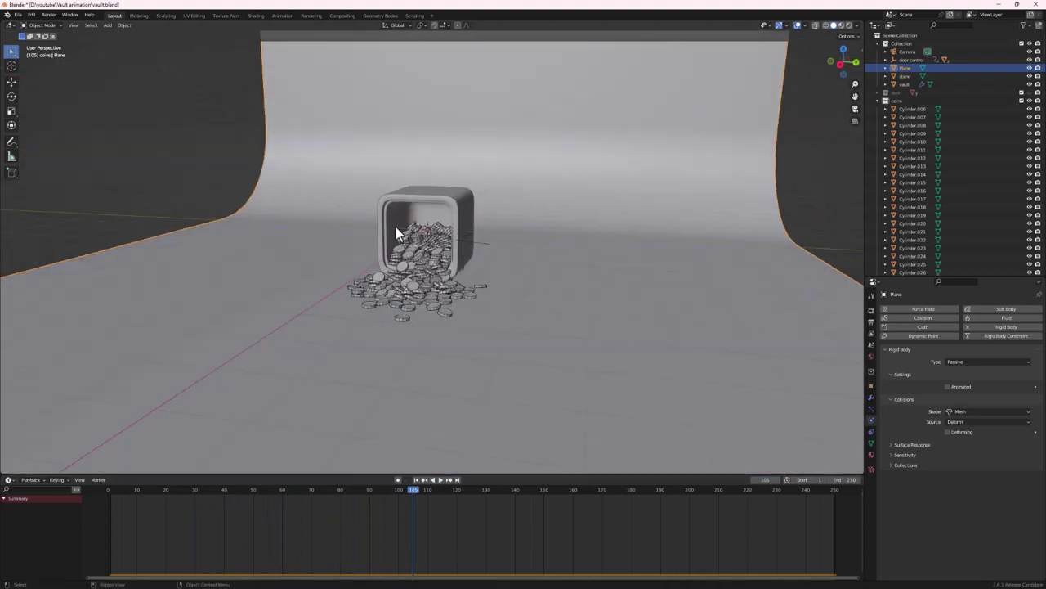
click(417, 481)
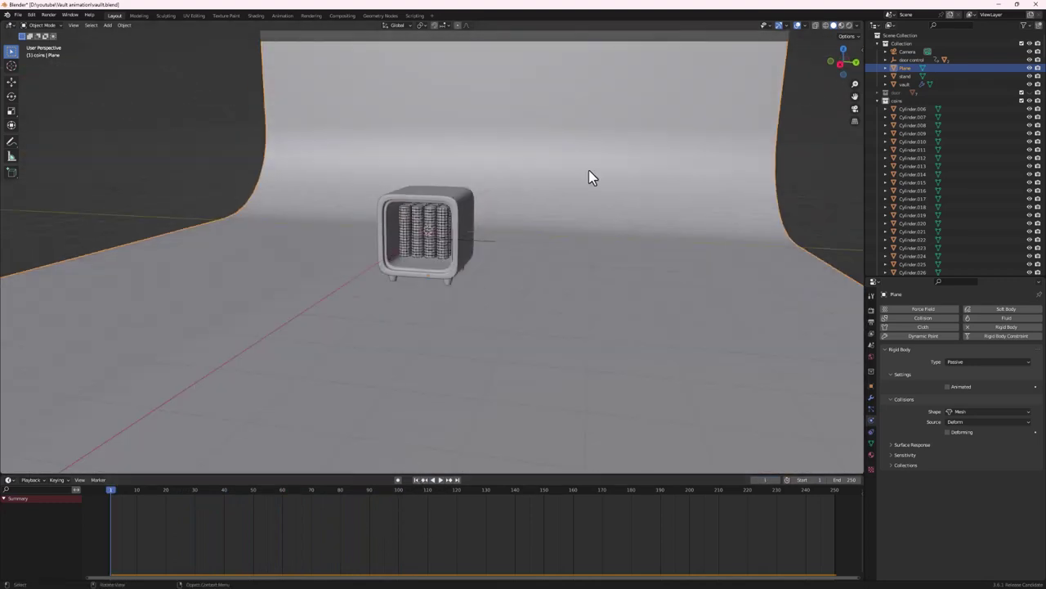
Unhide the door collection in the viewport and preview the door and coin animation from the first frame, rewinding when done
click(877, 99)
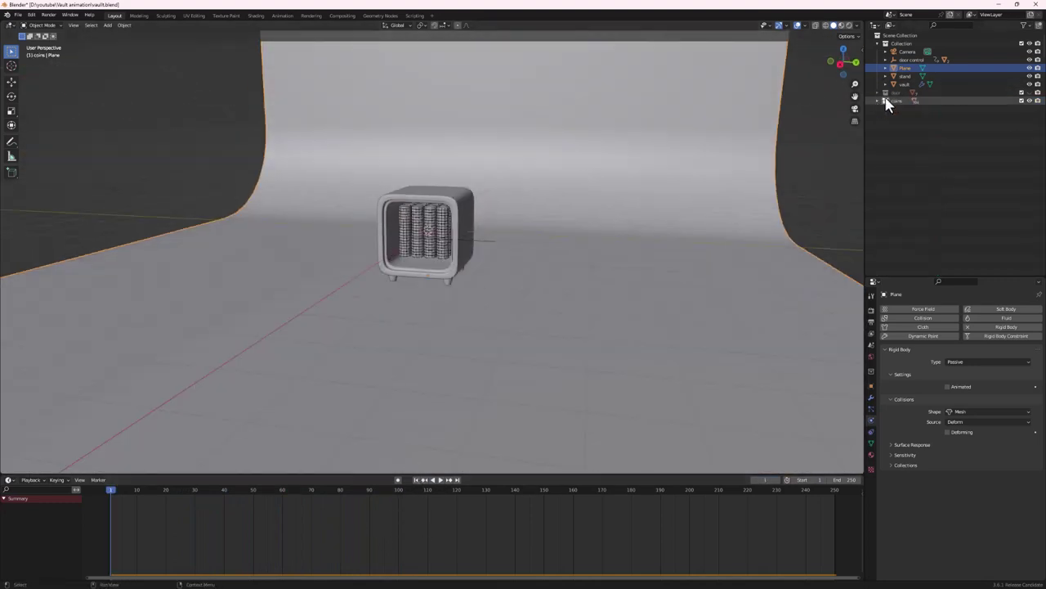
click(1030, 93)
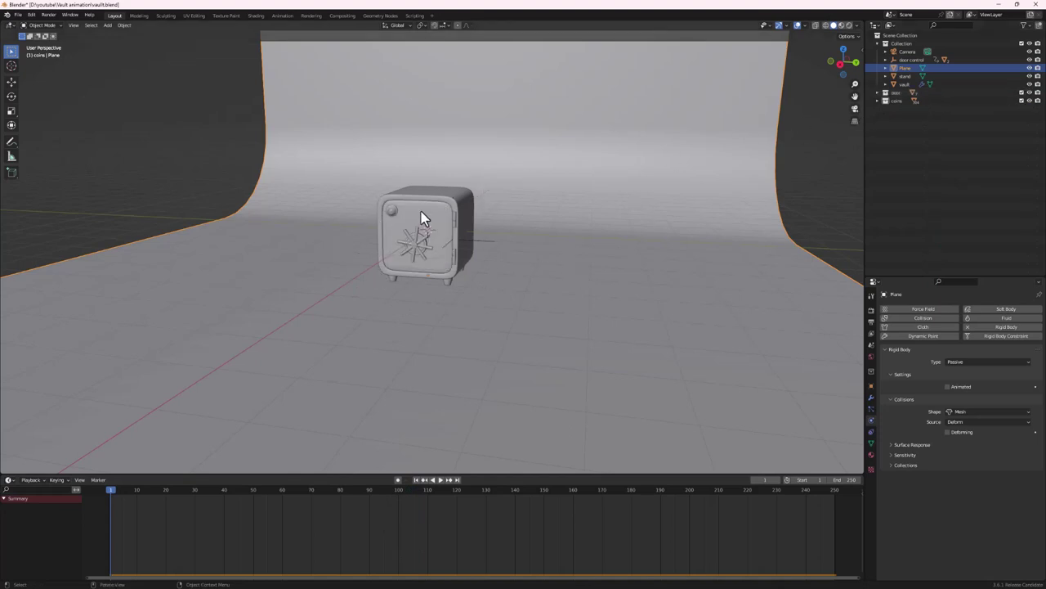
scroll(421, 211, up, 5)
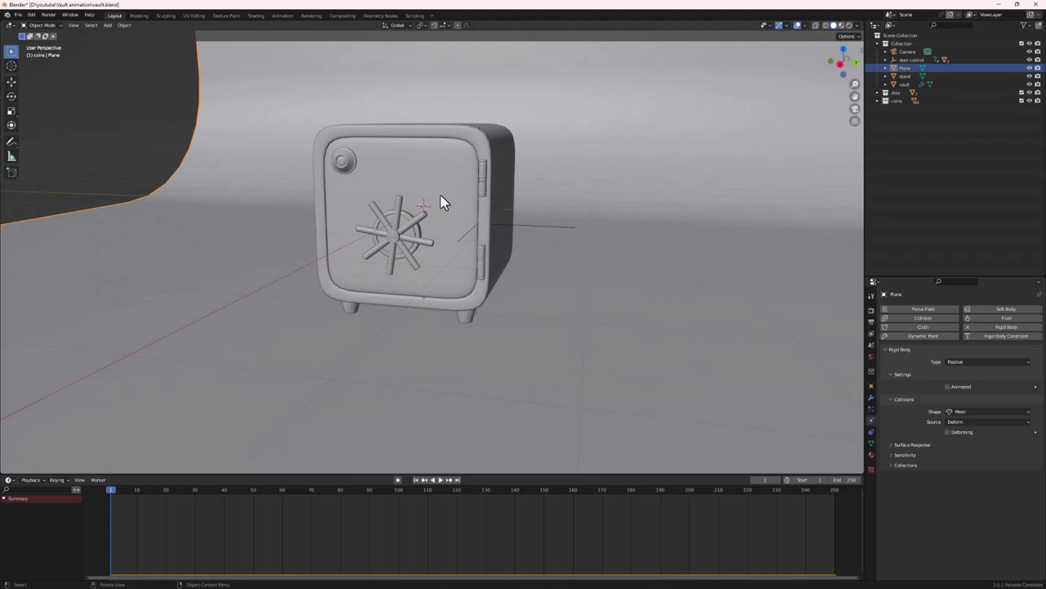
click(440, 480)
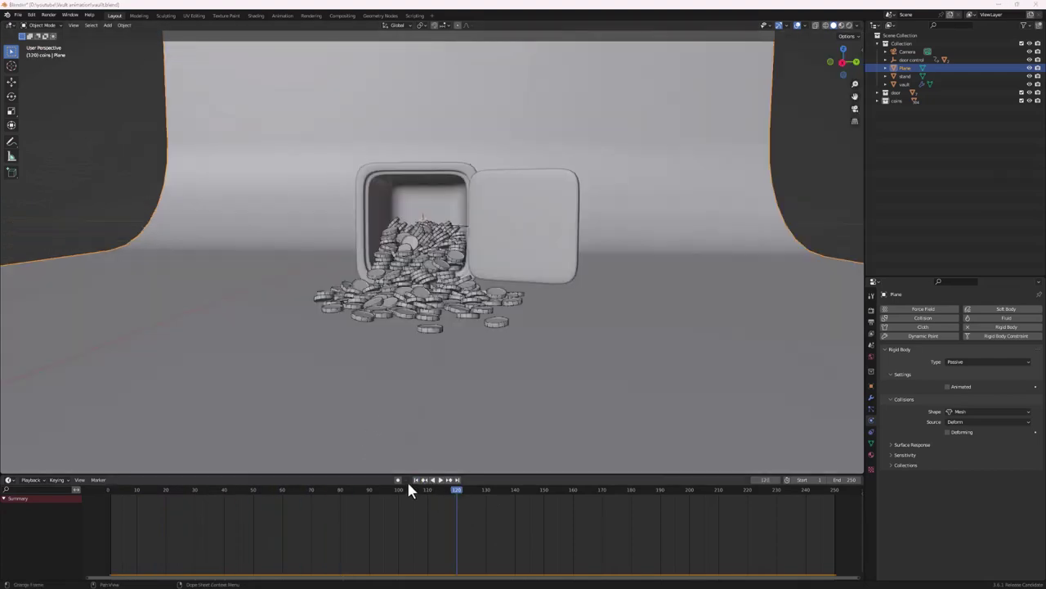
click(415, 480)
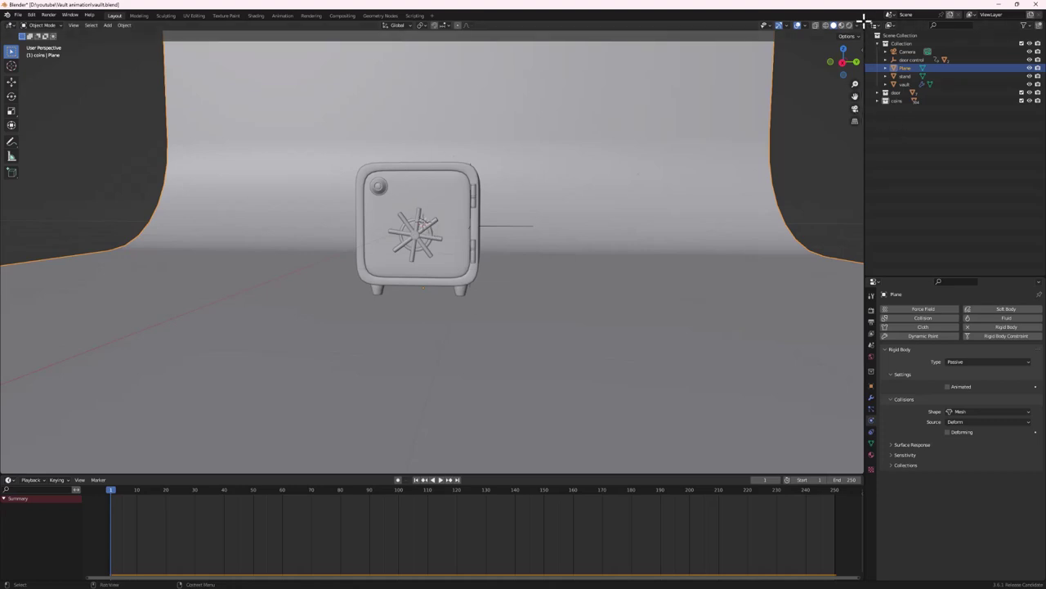
Split the 3D viewport into two side-by-side views and look through the scene camera in the second one
drag(863, 18, 495, 121)
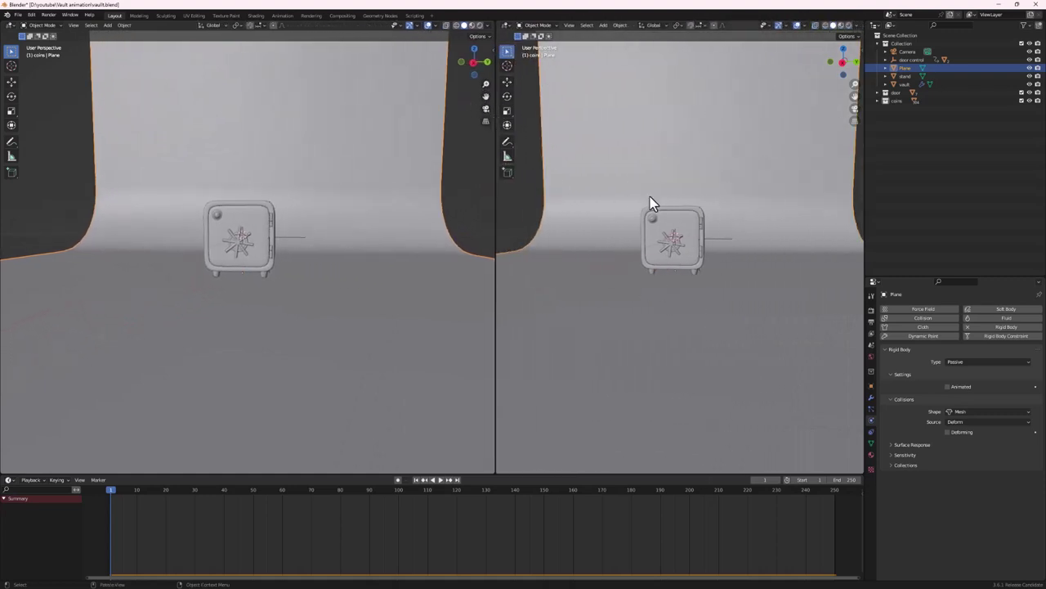
click(908, 52)
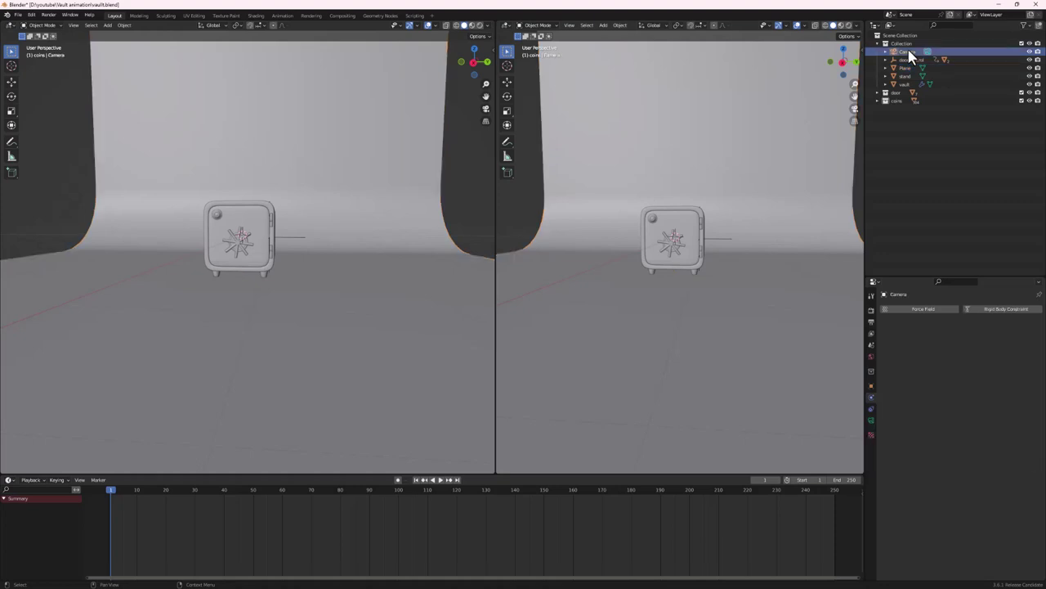
click(855, 109)
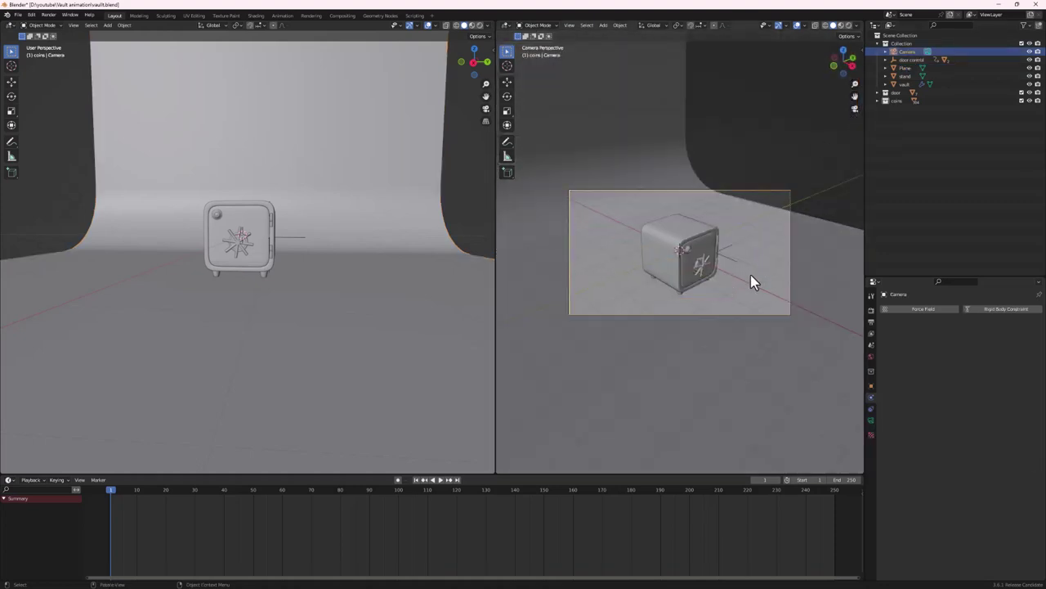
scroll(695, 293, up, 2)
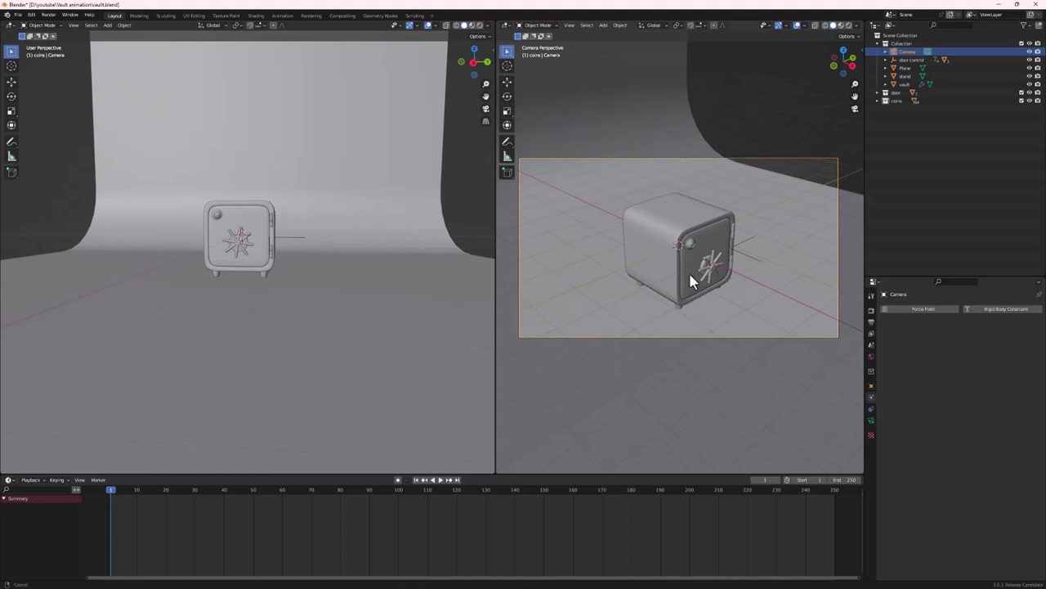
mouse_move(688, 271)
shift+middle_down()
mouse_move(694, 237)
mouse_move(700, 260)
shift+middle_up()
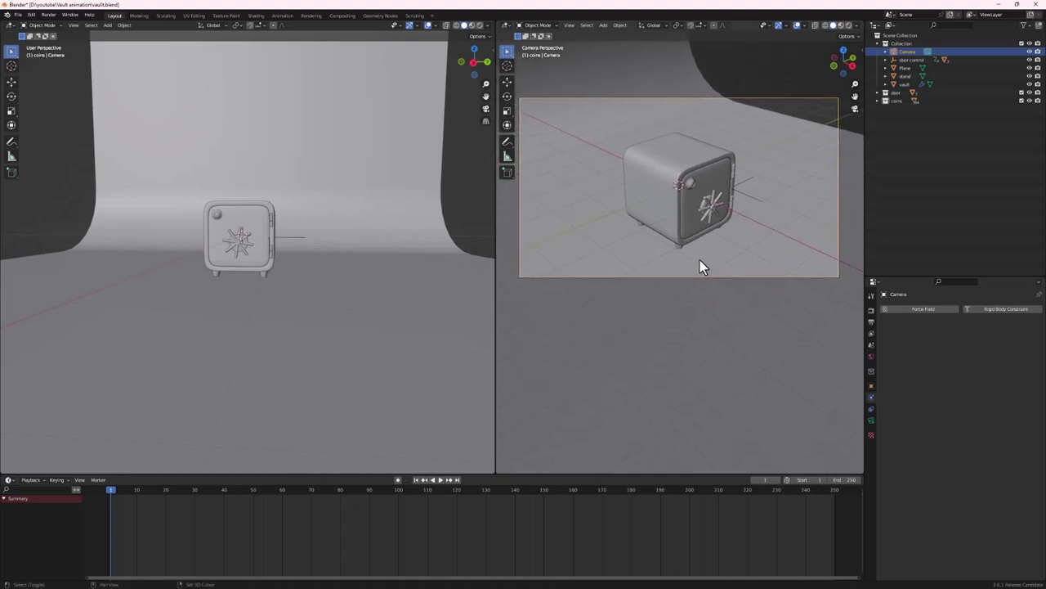
Set the output resolution width to 1080 px for a square camera frame
click(871, 311)
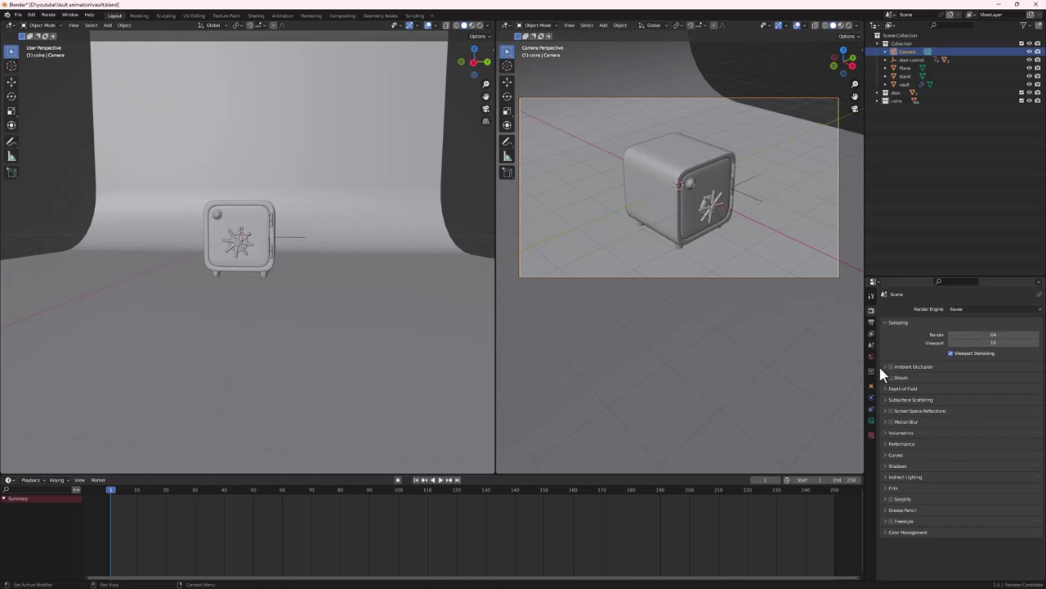
click(871, 323)
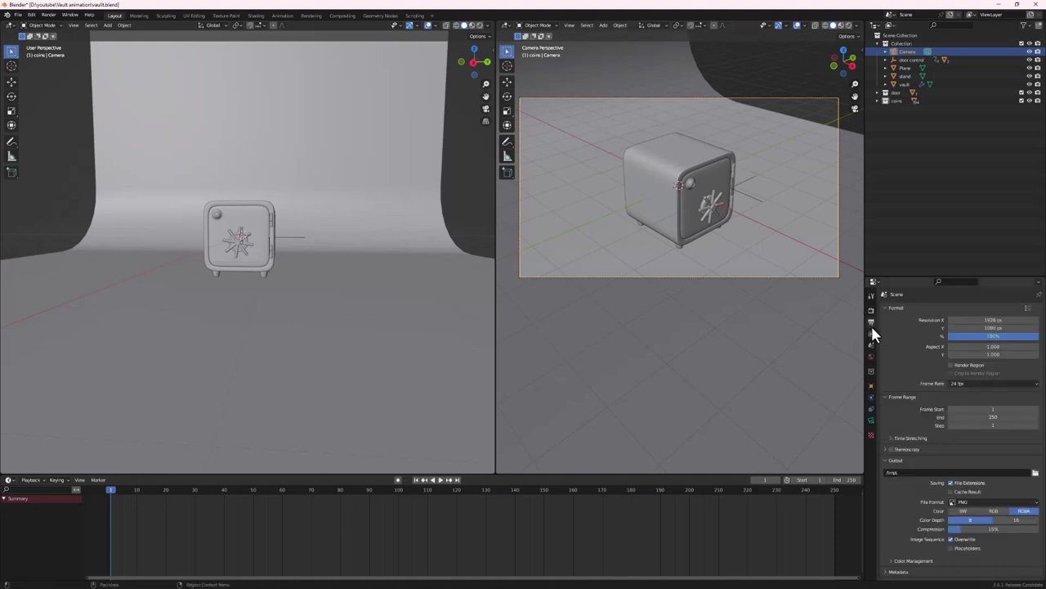
double_click(990, 321)
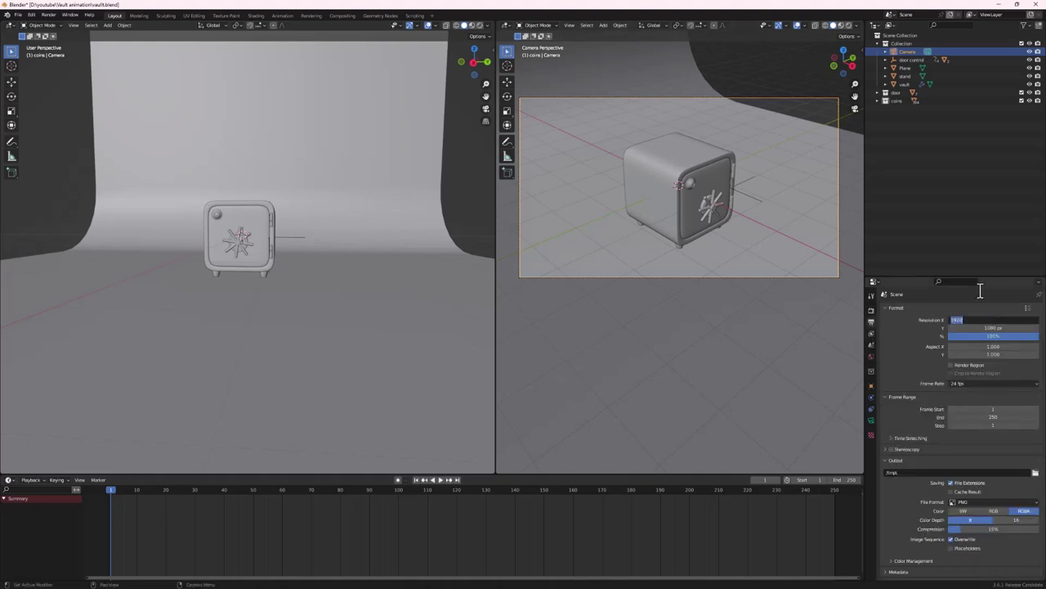
text(1080)
key(Return)
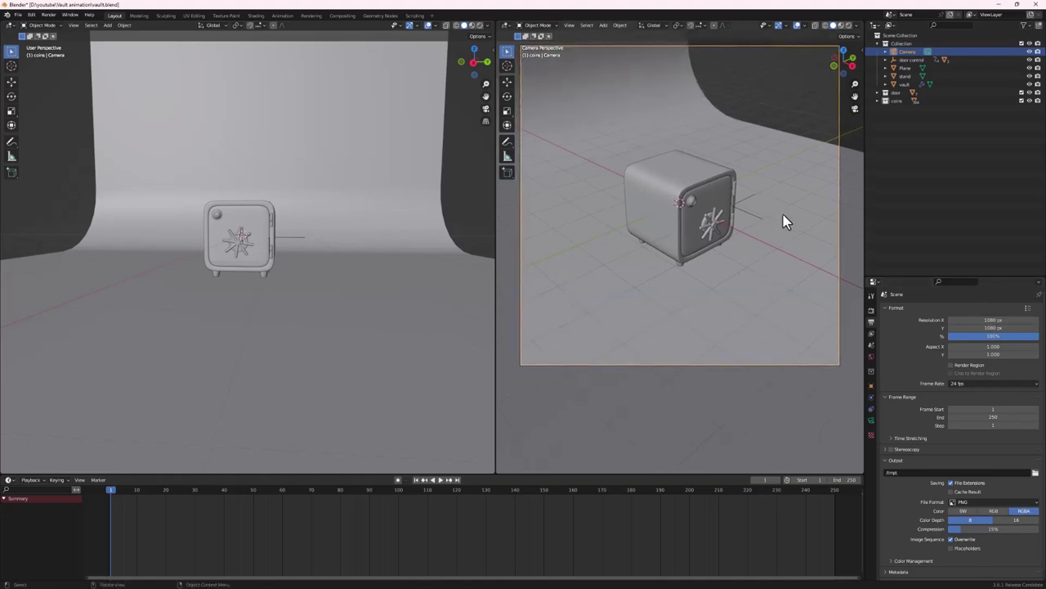
Lock the camera to the view and reframe it closer to the vault, facing the door almost frontally
key(n)
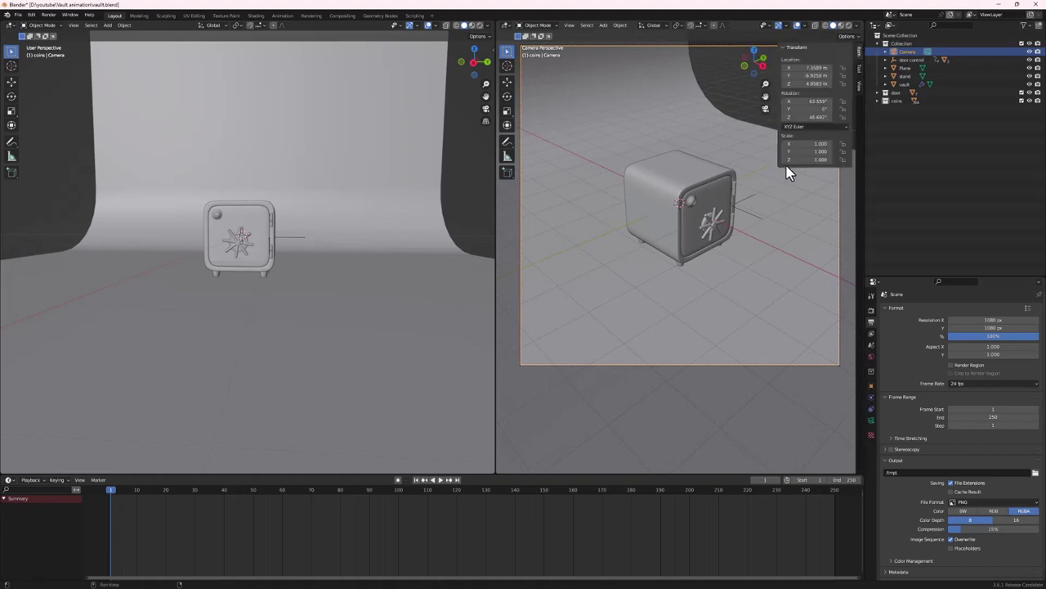
click(859, 82)
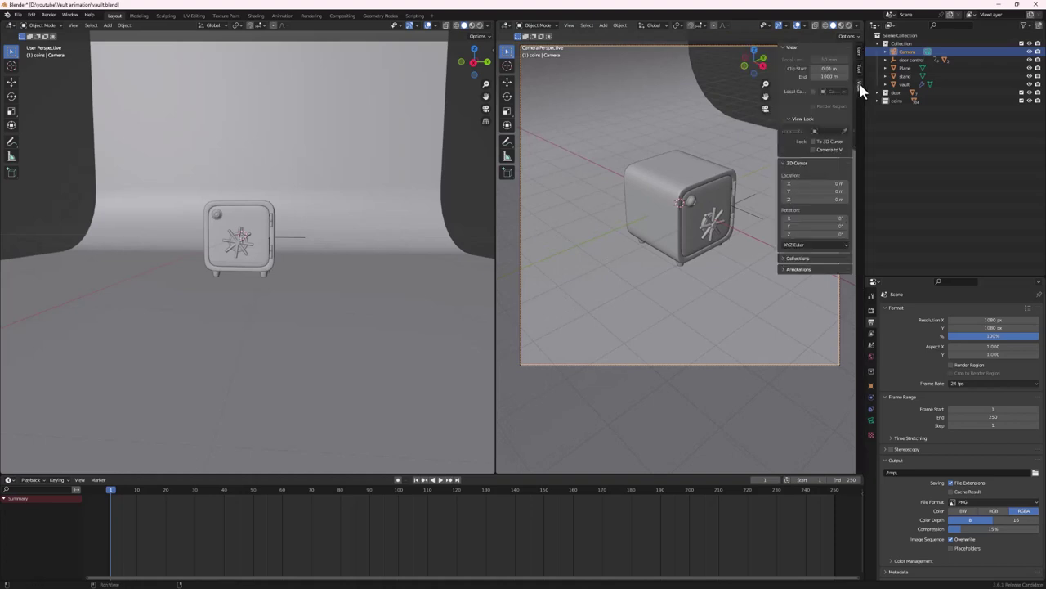
click(814, 150)
key(n)
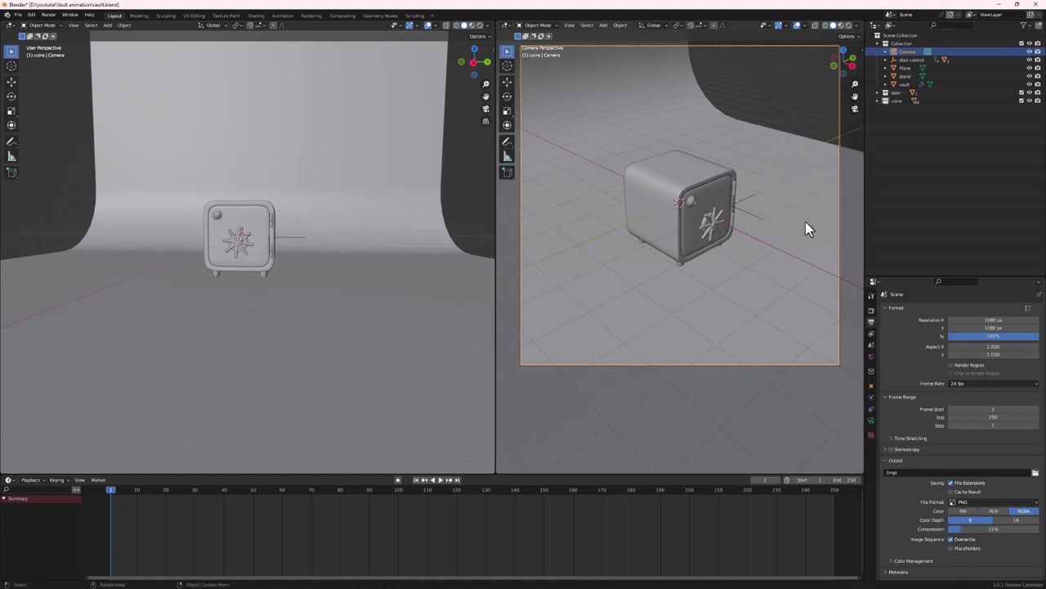
middle_drag(701, 238, 676, 226)
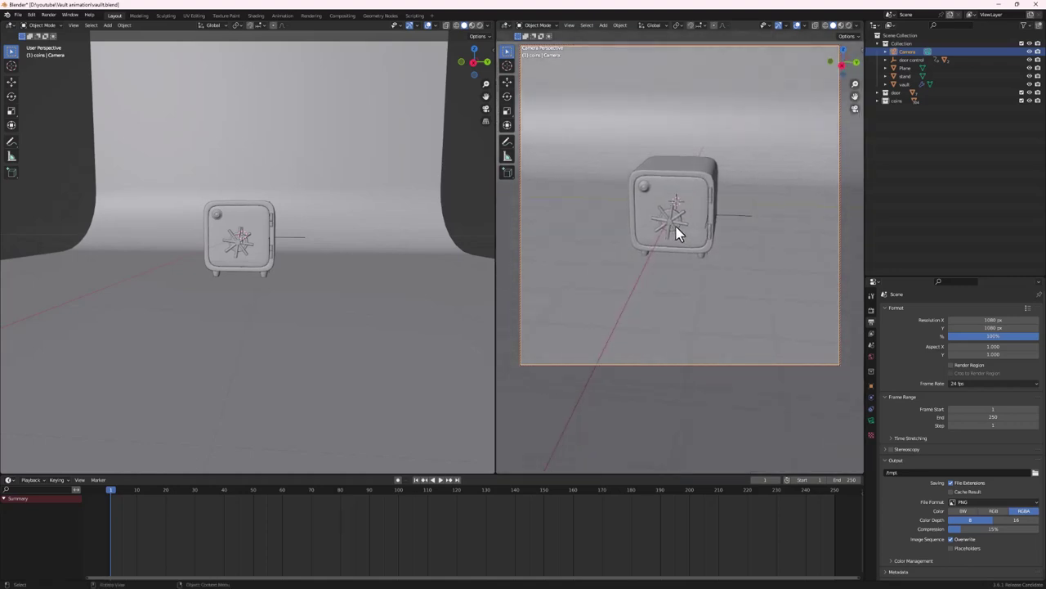
scroll(712, 222, up, 4)
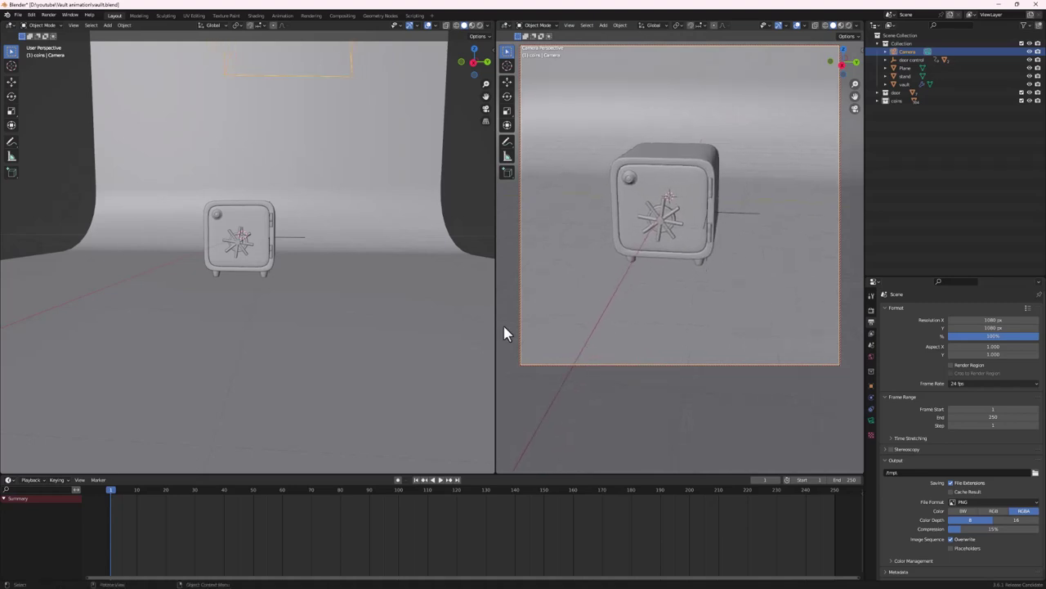
Play the animation to frame 52, lower the camera angle to suit the spilled coins, and return to frame 1
click(441, 480)
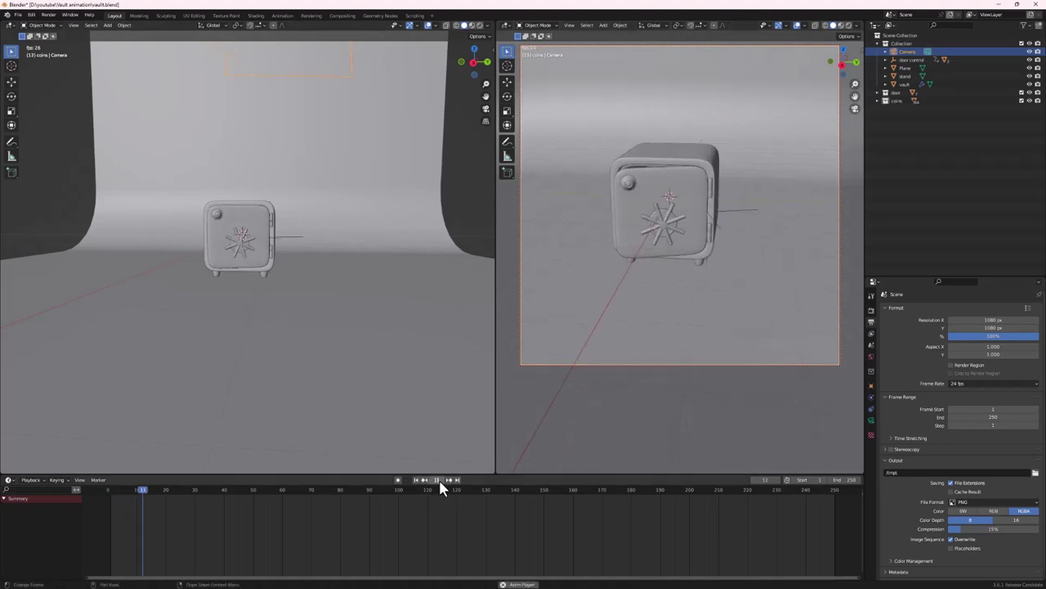
click(439, 480)
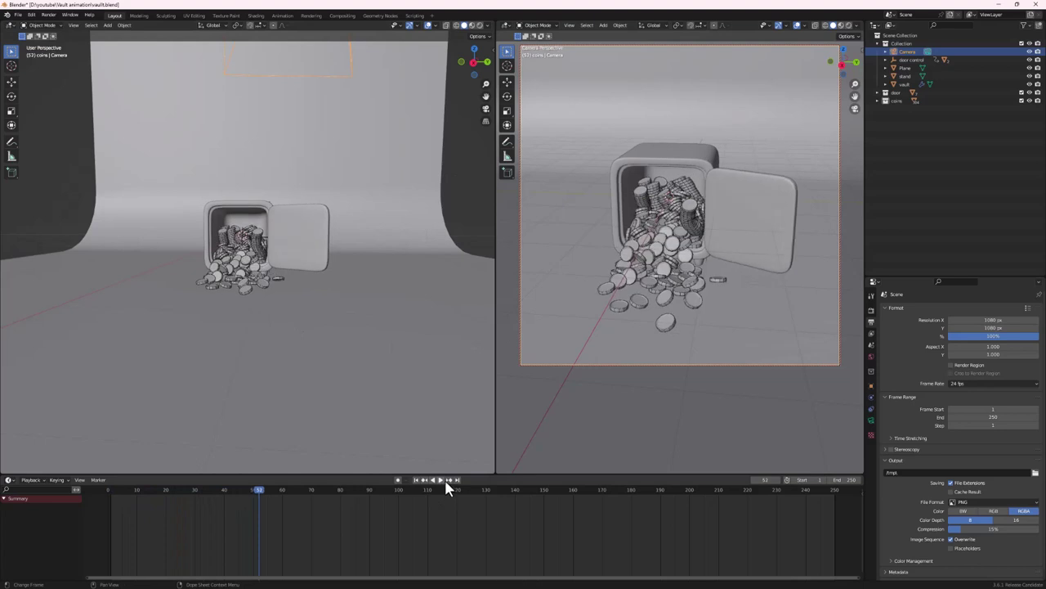
mouse_move(693, 238)
middle_down()
mouse_move(693, 224)
mouse_move(694, 253)
mouse_move(689, 240)
middle_up()
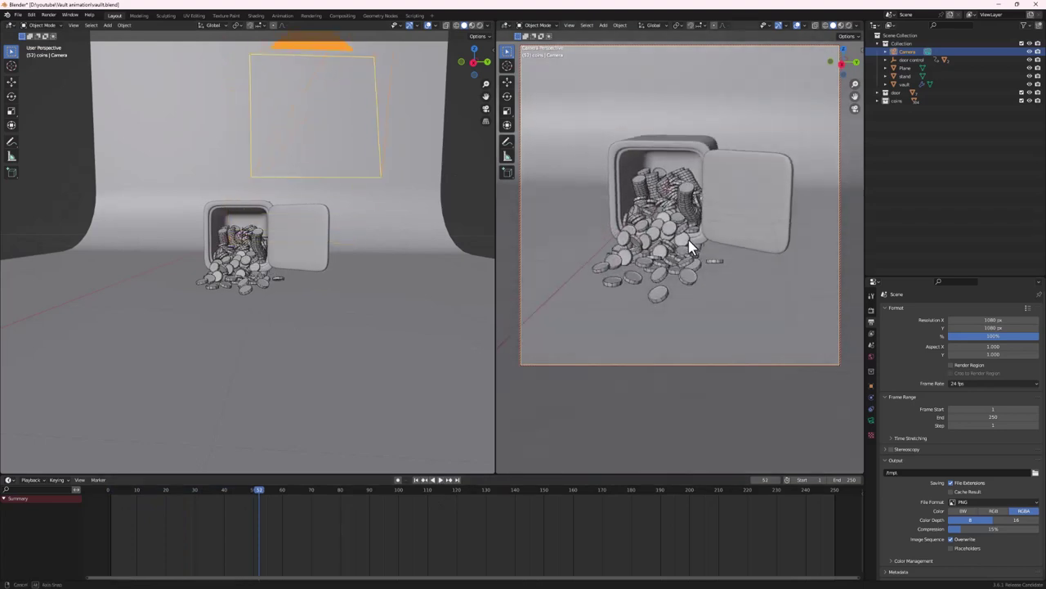
click(416, 481)
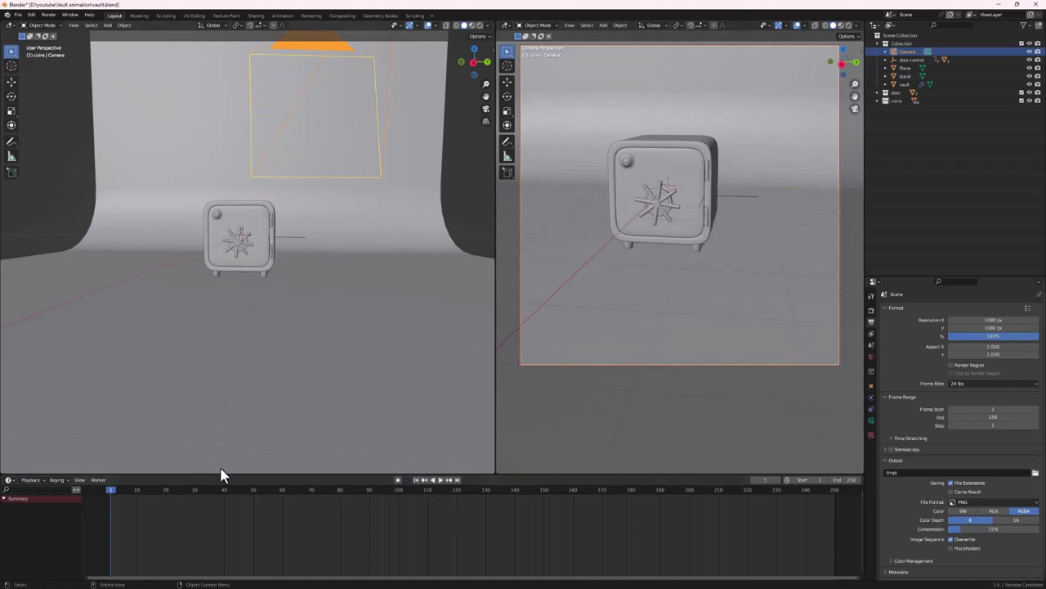
Enlarge the timeline area and unlock the camera from the view, fitting the camera frame in its viewport
drag(222, 472, 243, 315)
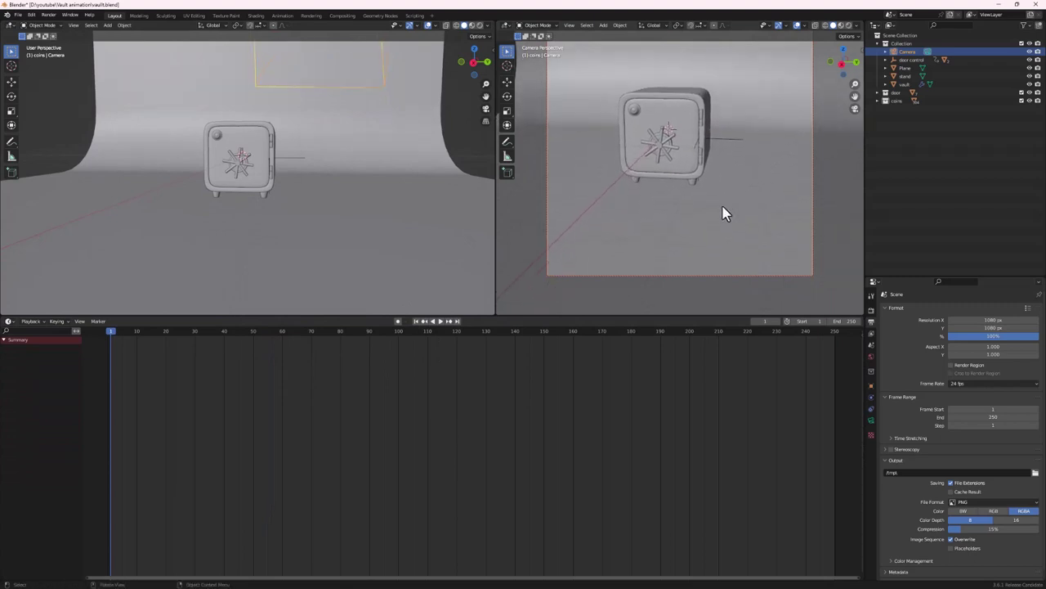
key(n)
key(n)
shift+middle_drag(712, 172, 709, 199)
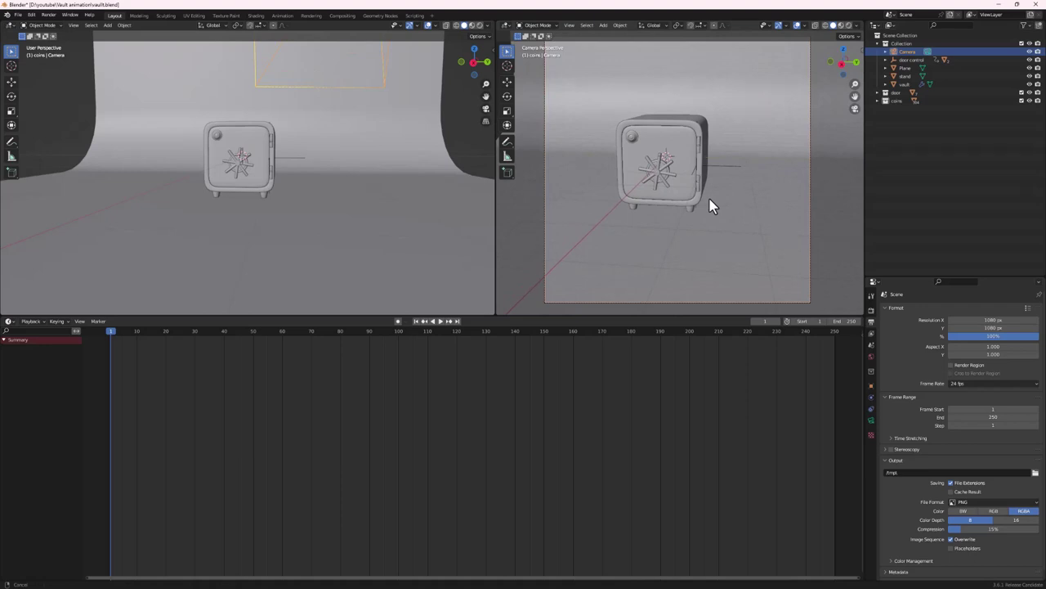
key(n)
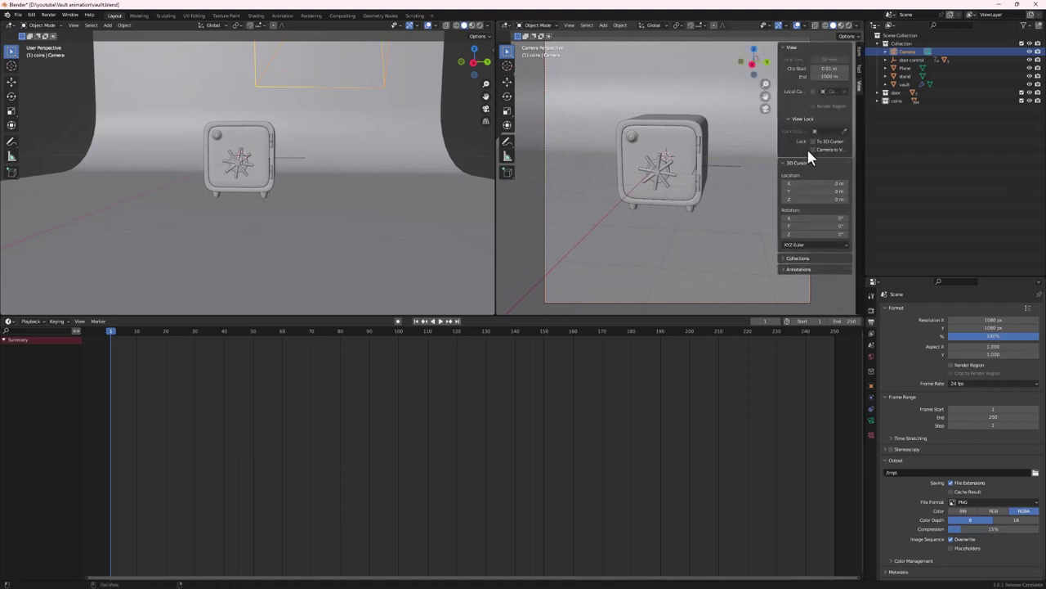
key(n)
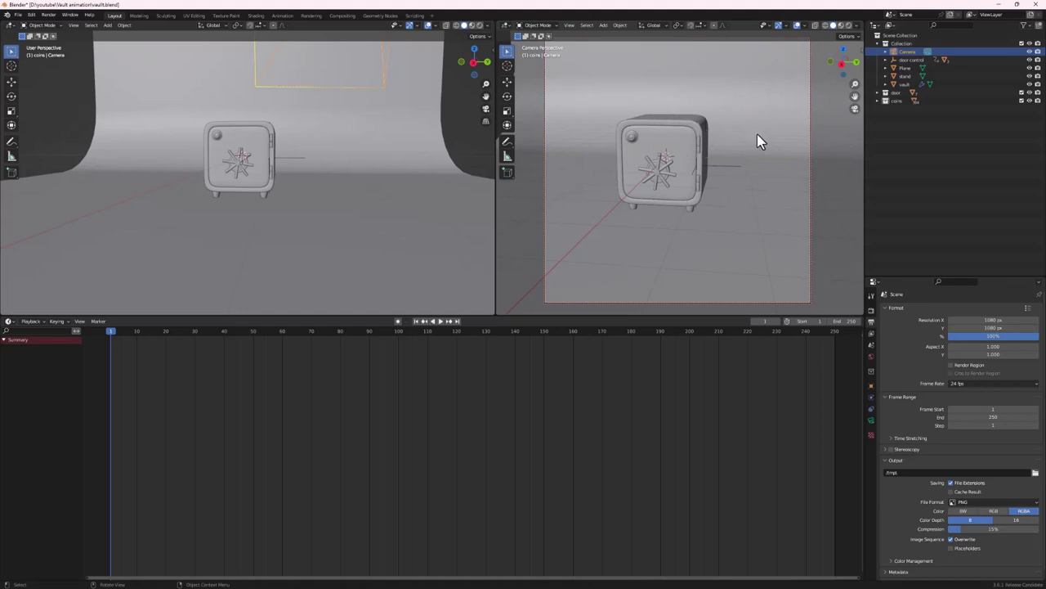
Hide the toolbar, overlays and gizmos in the camera viewport
key(t)
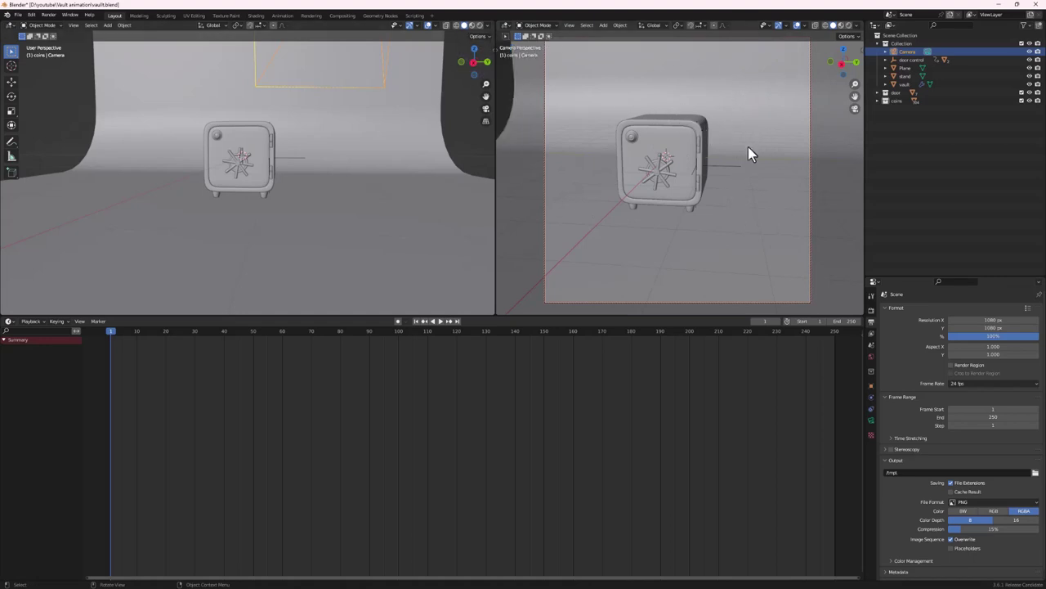
click(797, 25)
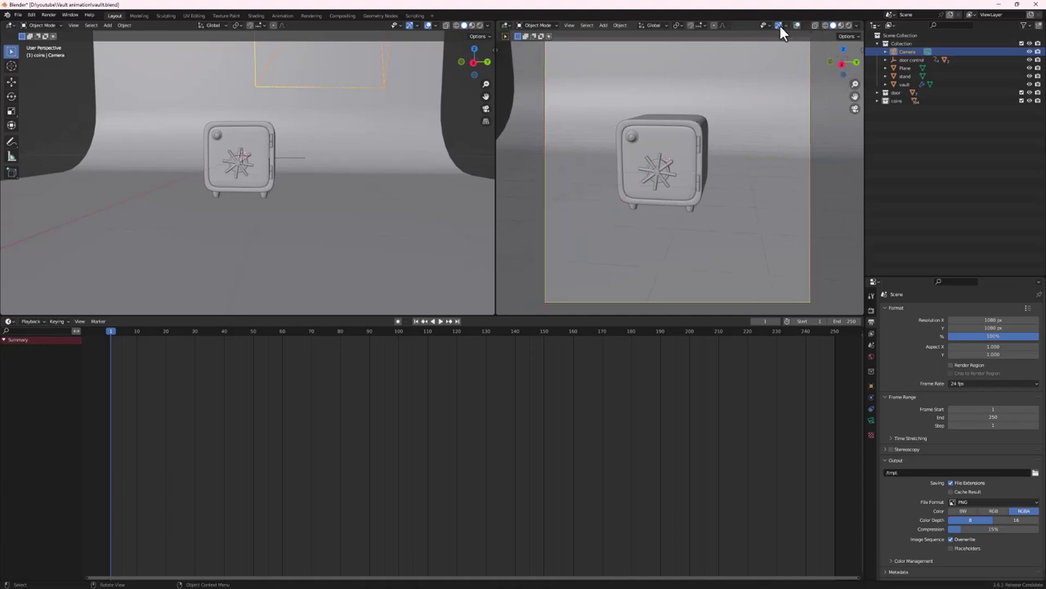
click(778, 25)
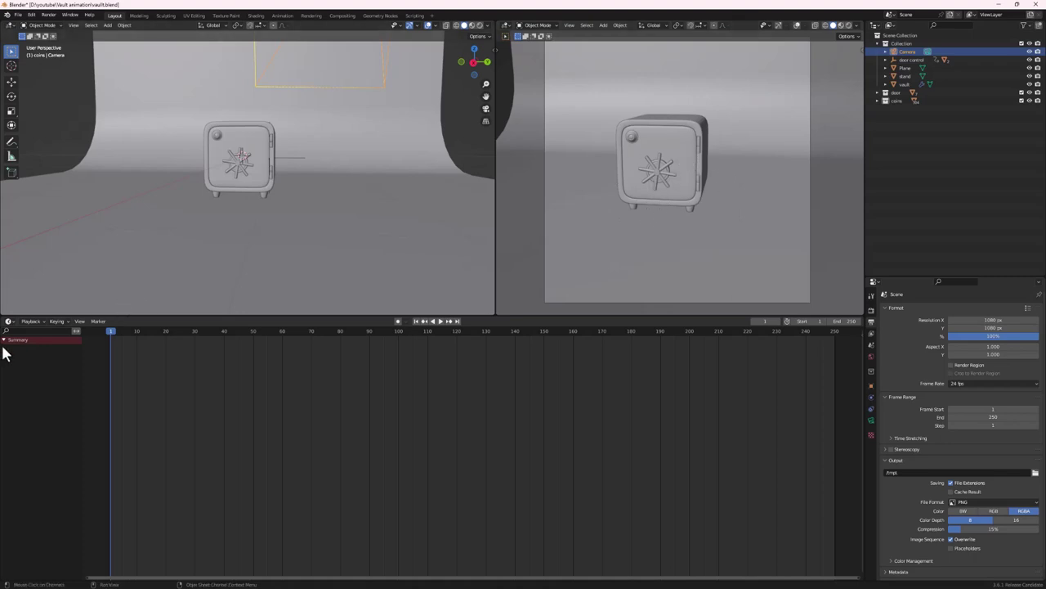
Change the timeline area to the Shader Editor and show the World shader nodes
click(28, 321)
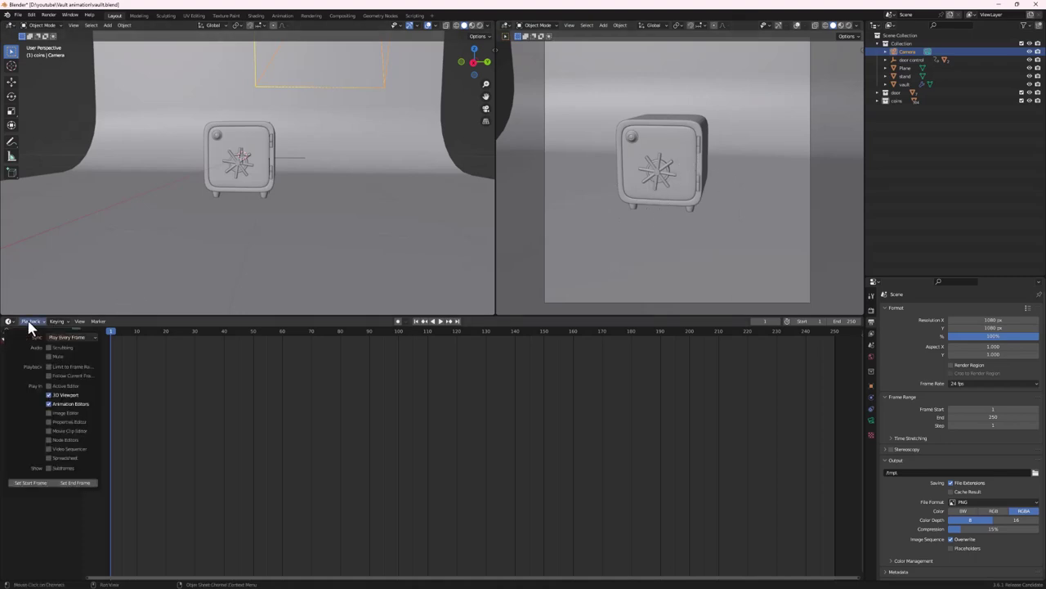
click(10, 321)
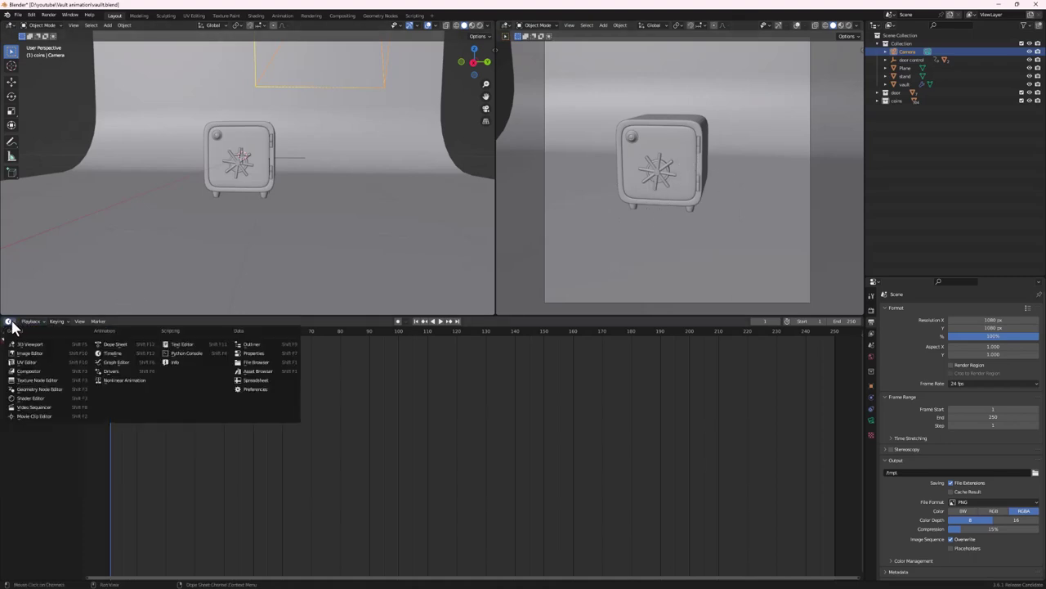
click(47, 399)
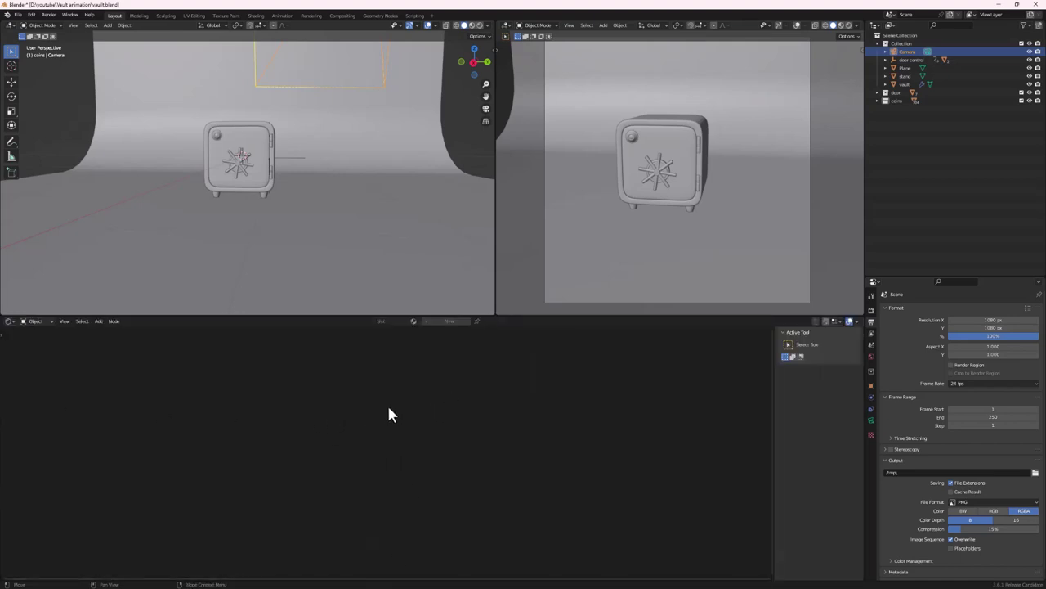
click(36, 322)
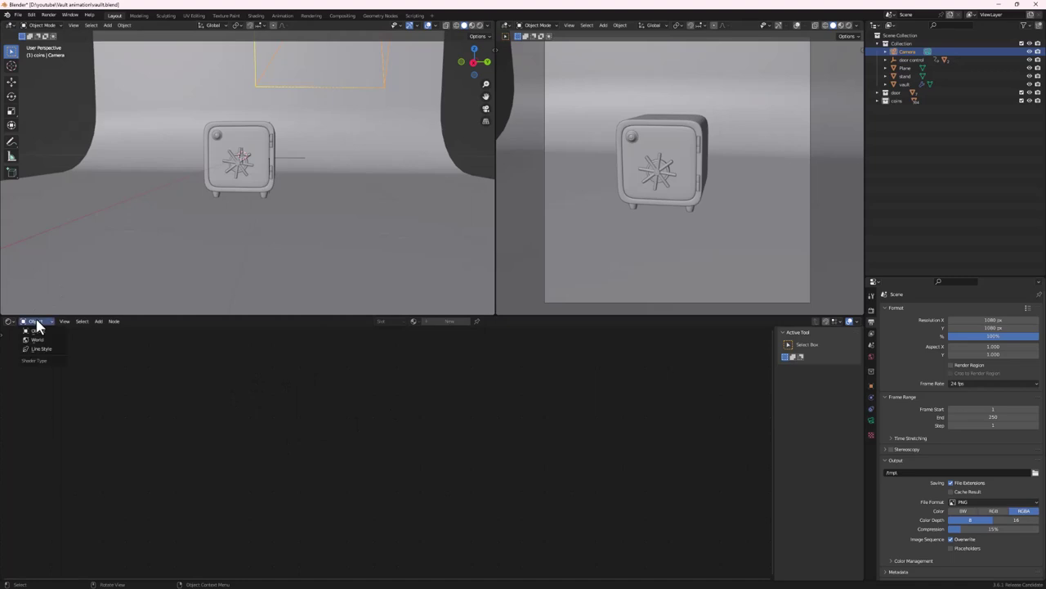
click(37, 339)
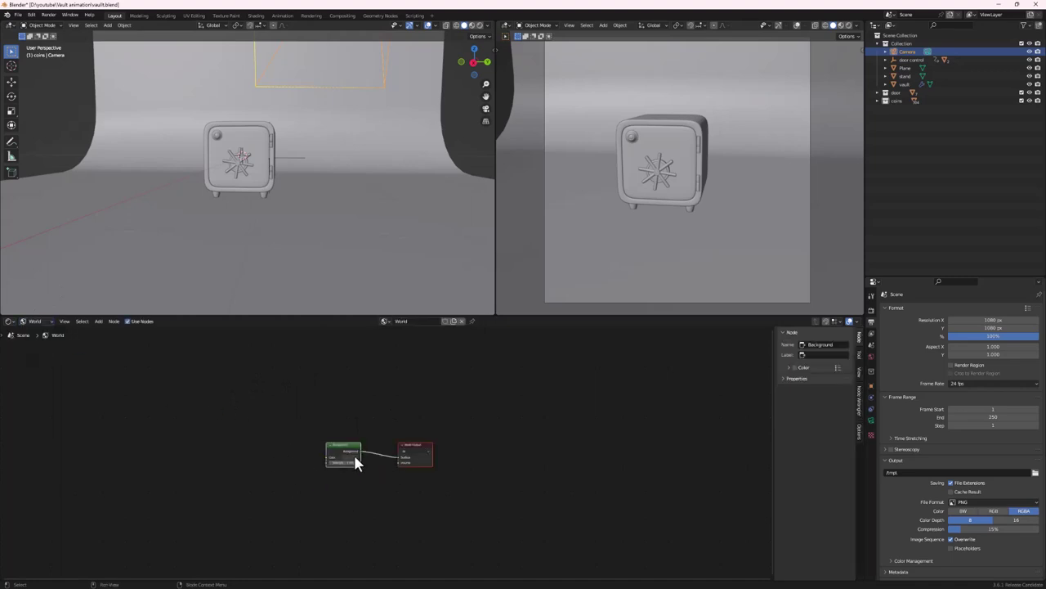
Add Texture Coordinate, Mapping and Environment Texture nodes feeding the Background node's color
scroll(354, 462, up, 5)
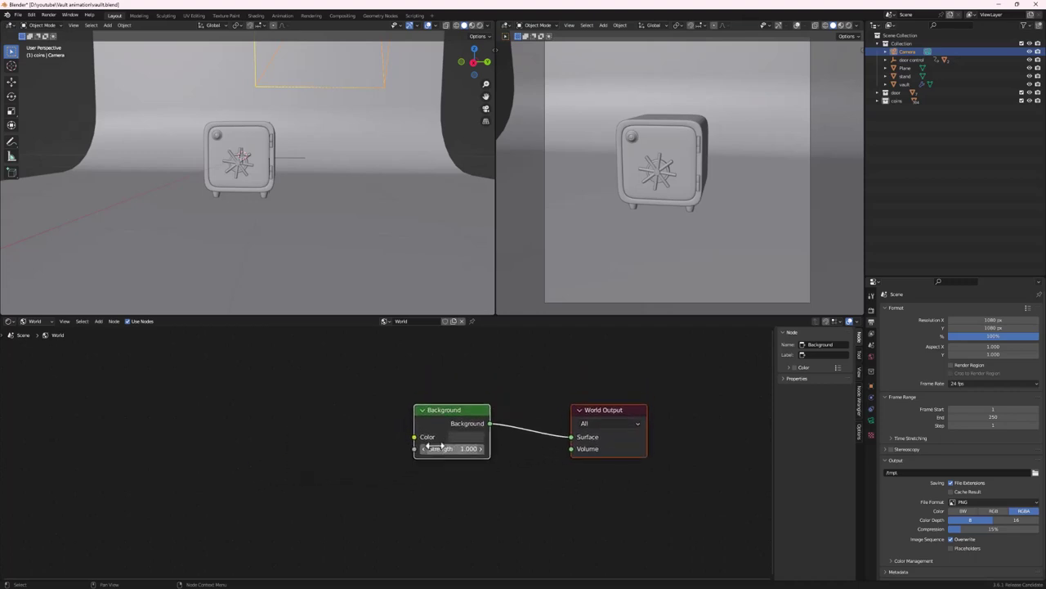
click(467, 427)
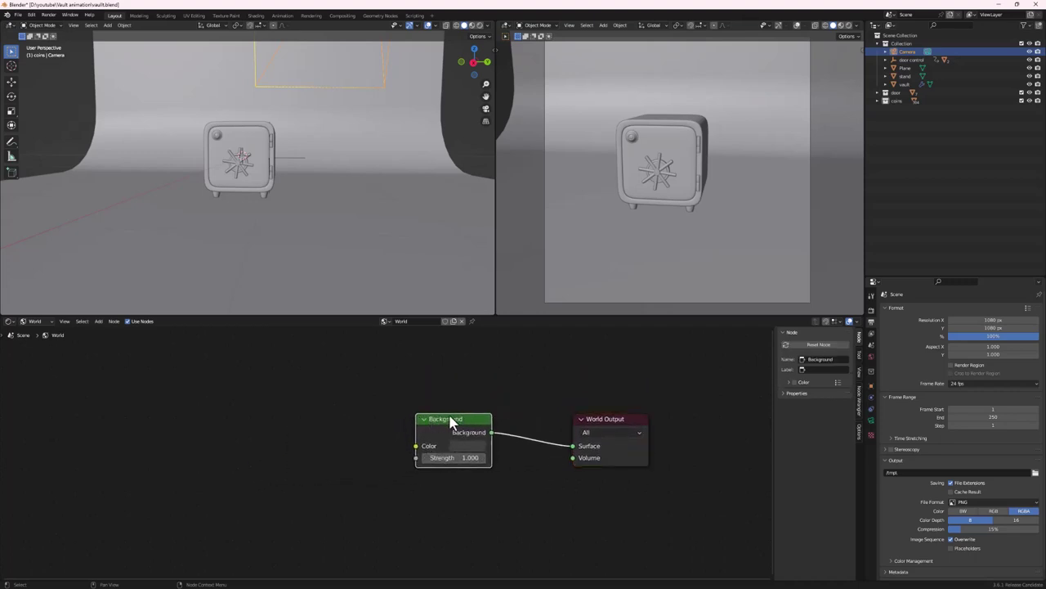
key(ctrl)
key(ctrl+t)
middle_drag(425, 509, 495, 431)
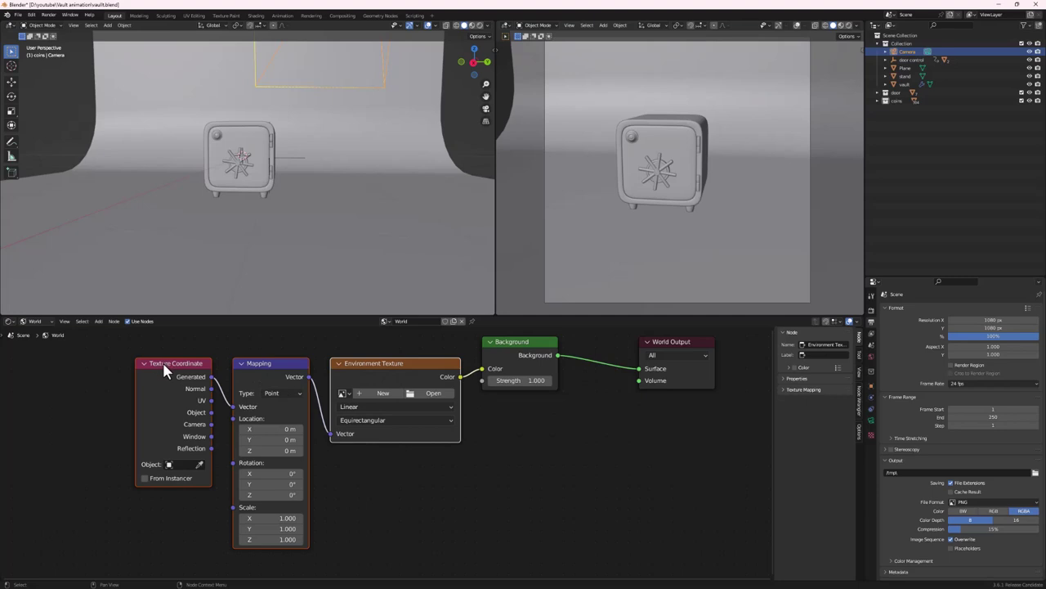
click(375, 395)
click(433, 395)
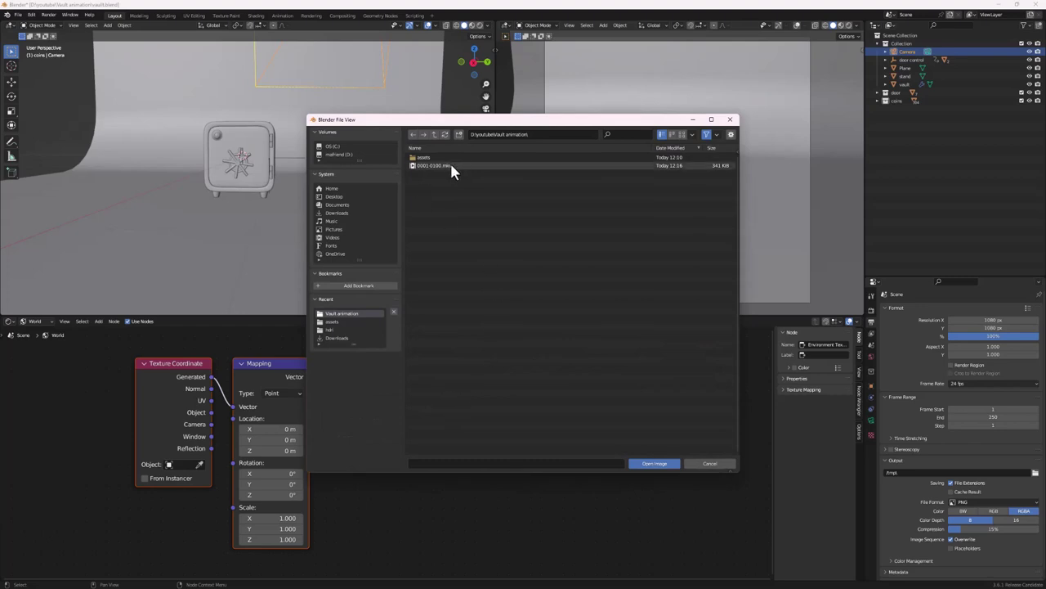
key(Escape)
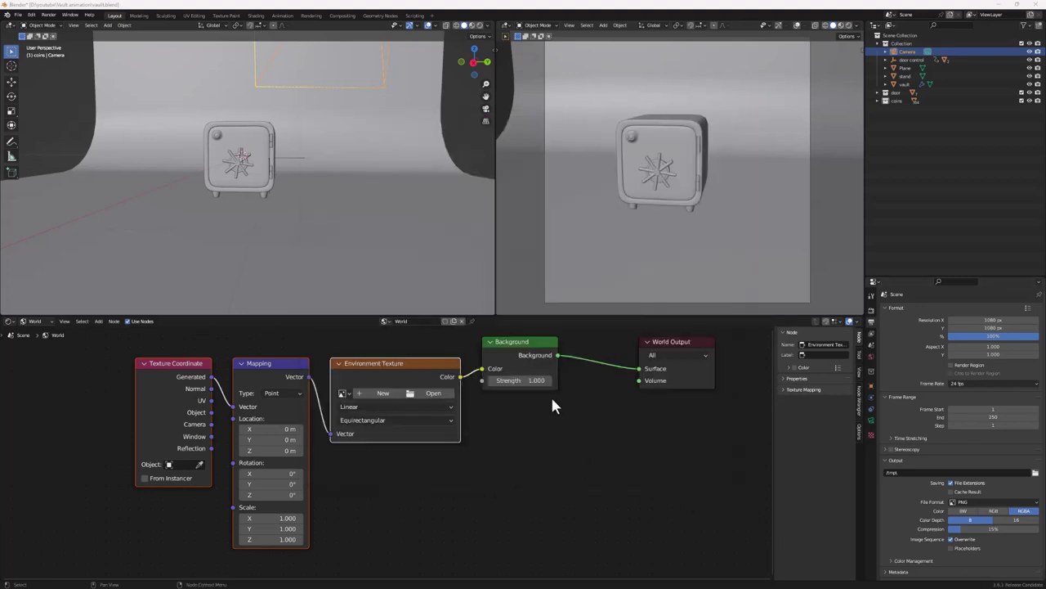
Load brown_photostudio_05_4k.exr from the hdri folder into the Environment Texture node
click(435, 396)
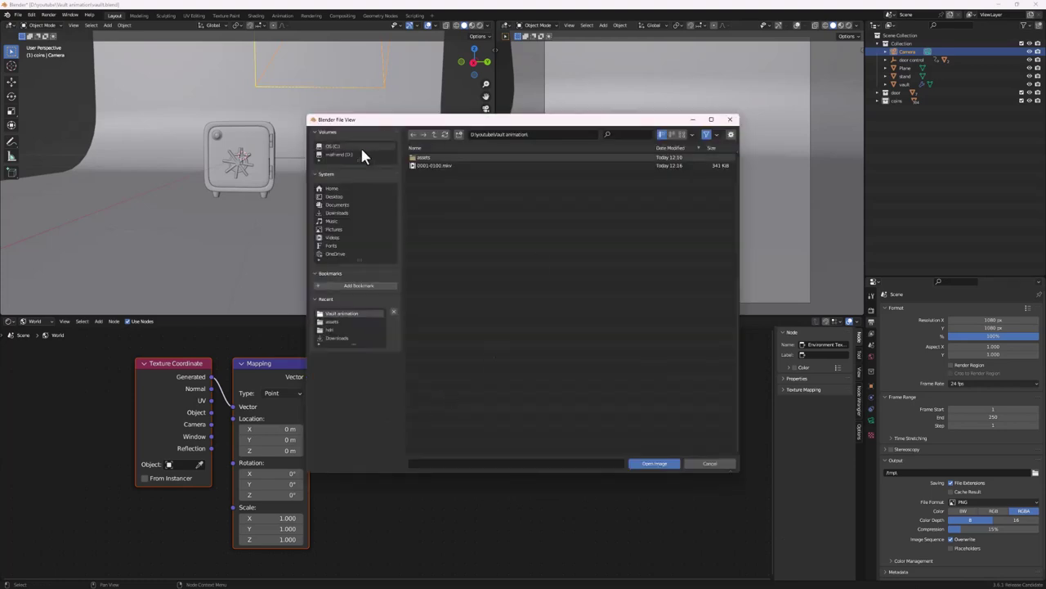
click(336, 329)
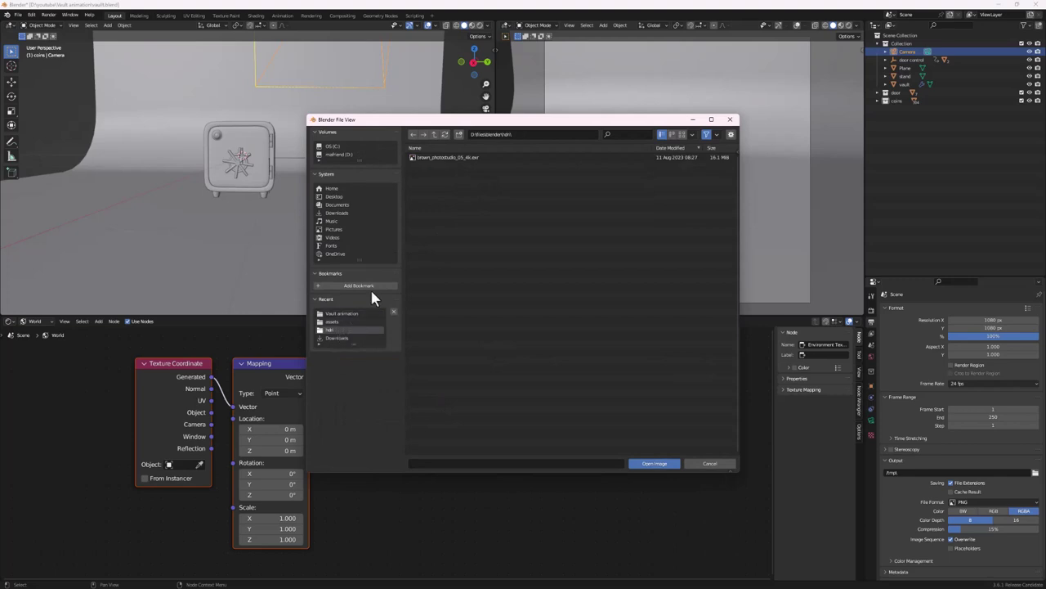
click(440, 159)
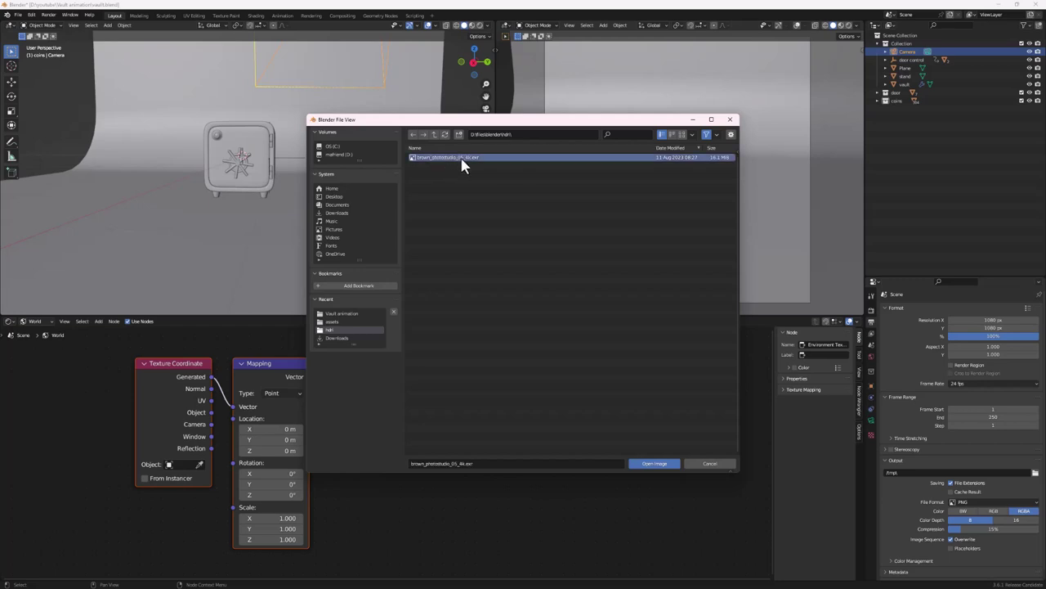
click(664, 465)
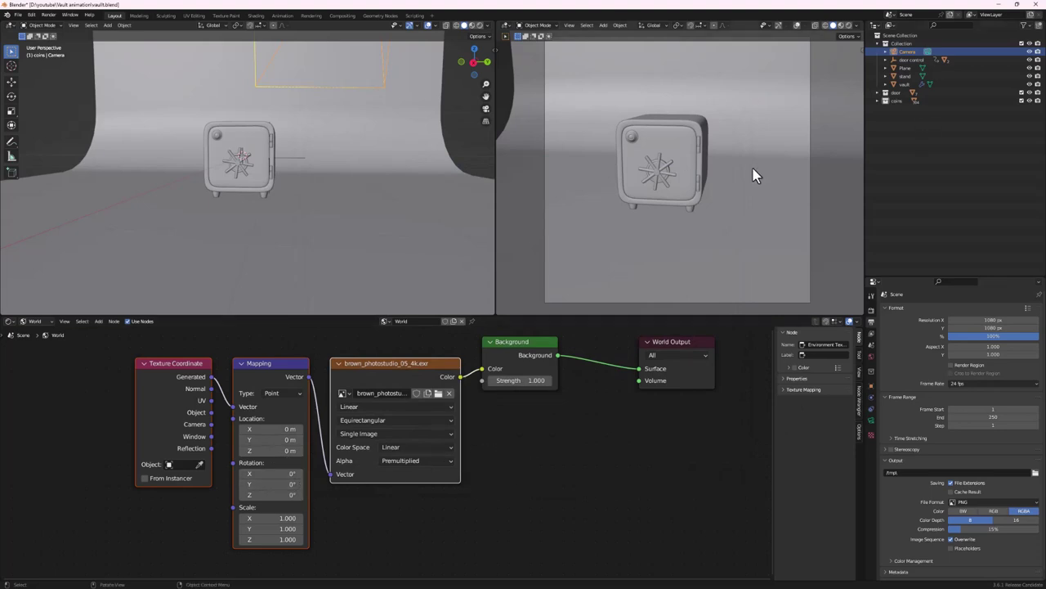
Set the render engine to Cycles with GPU Compute and show the camera viewport in rendered shading
click(869, 309)
click(1000, 311)
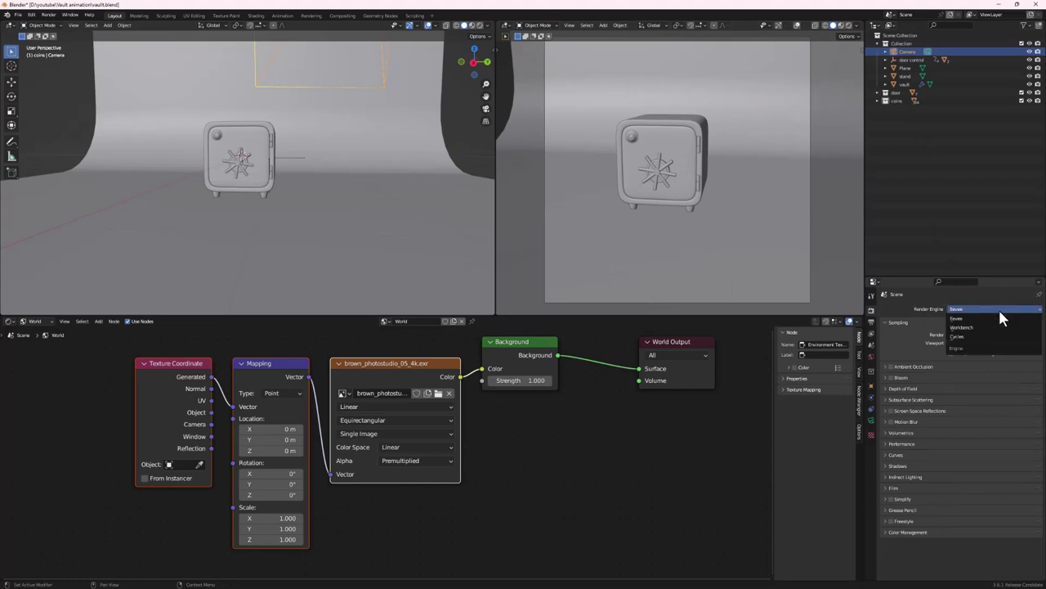
click(963, 339)
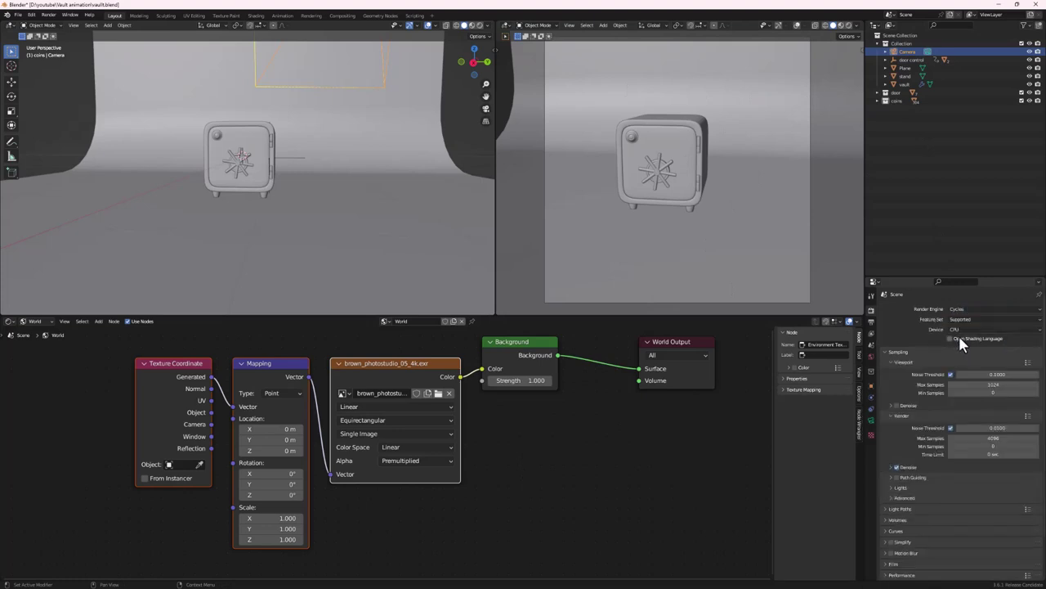
click(960, 329)
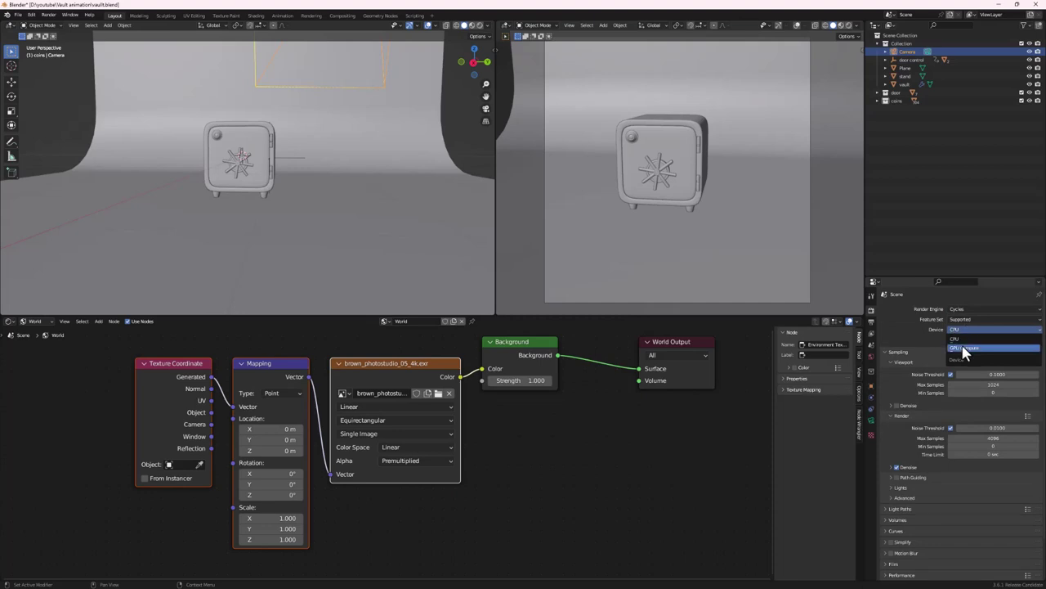
click(965, 348)
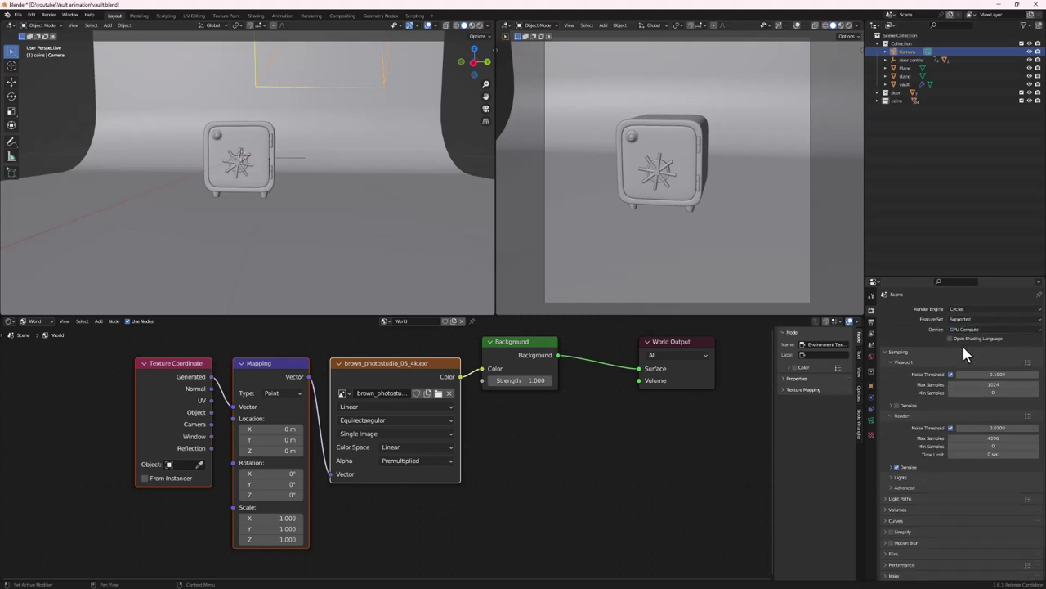
click(848, 29)
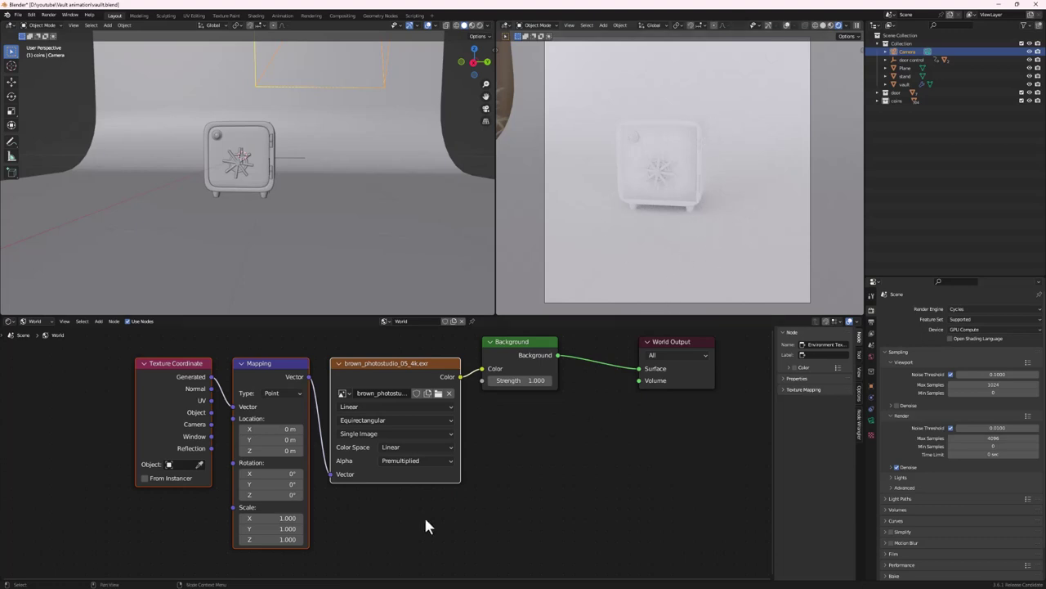
Disconnect the environment texture from the Background node's color and reconnect it to compare the lighting
middle_drag(509, 469, 488, 473)
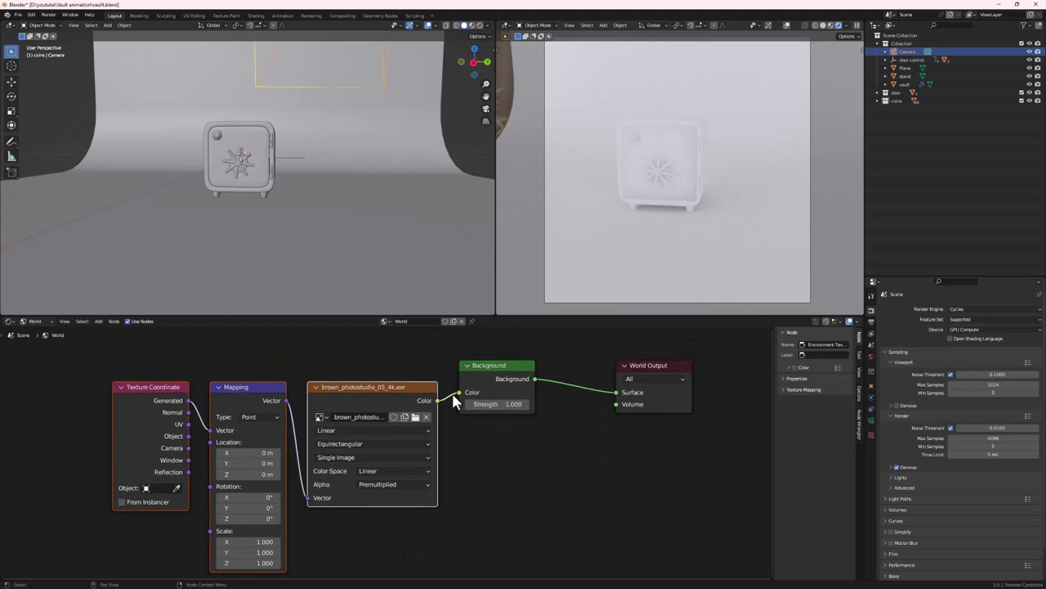
drag(459, 399, 442, 410)
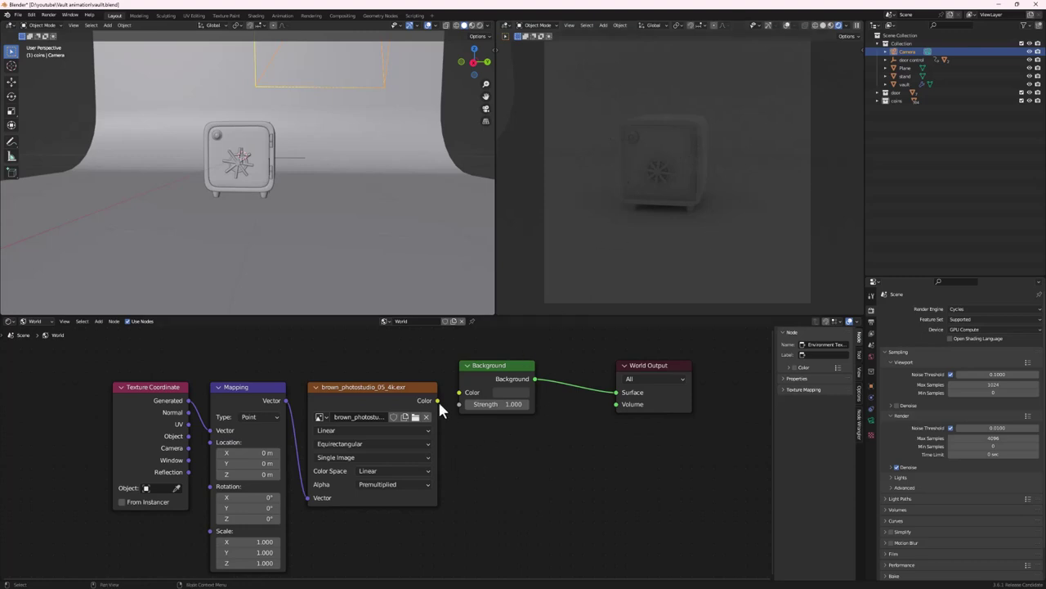
drag(438, 401, 448, 401)
drag(462, 396, 459, 393)
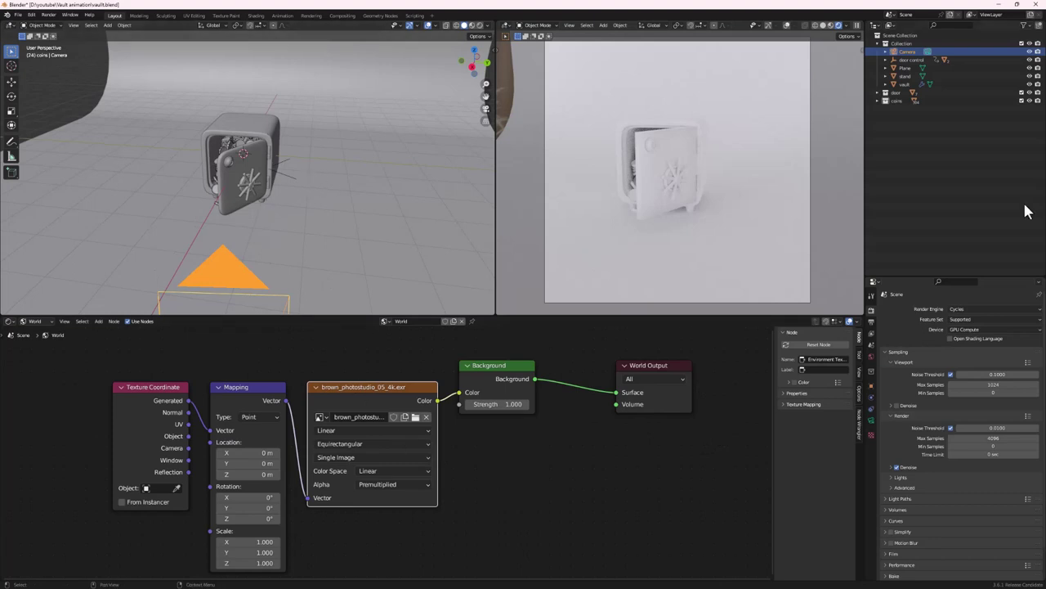
Select the vault door and toggle its Subdivision modifier's viewport display to refresh the smoothing in the rendered view
click(263, 161)
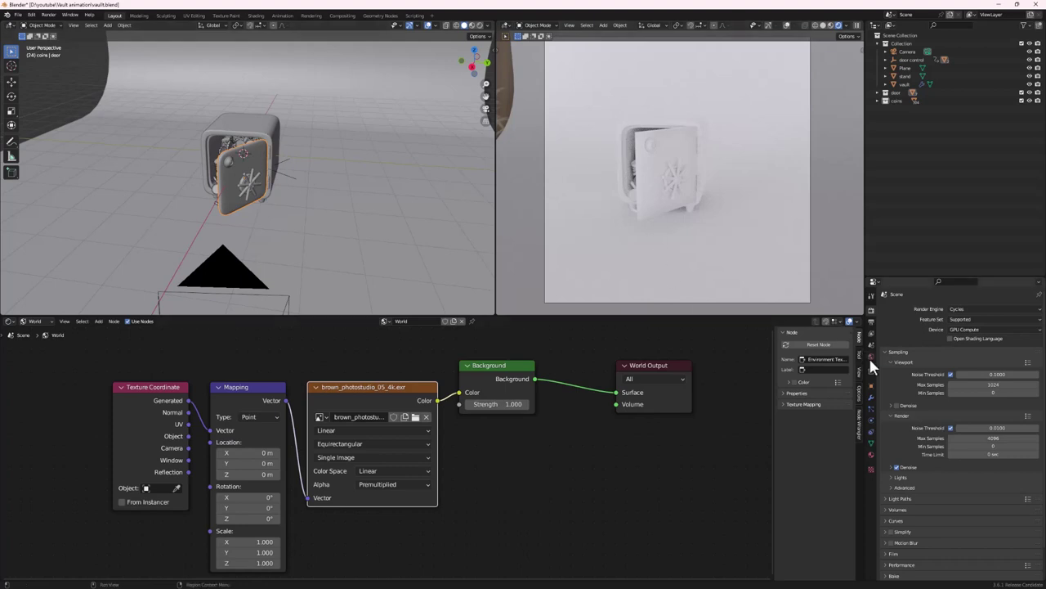
click(871, 397)
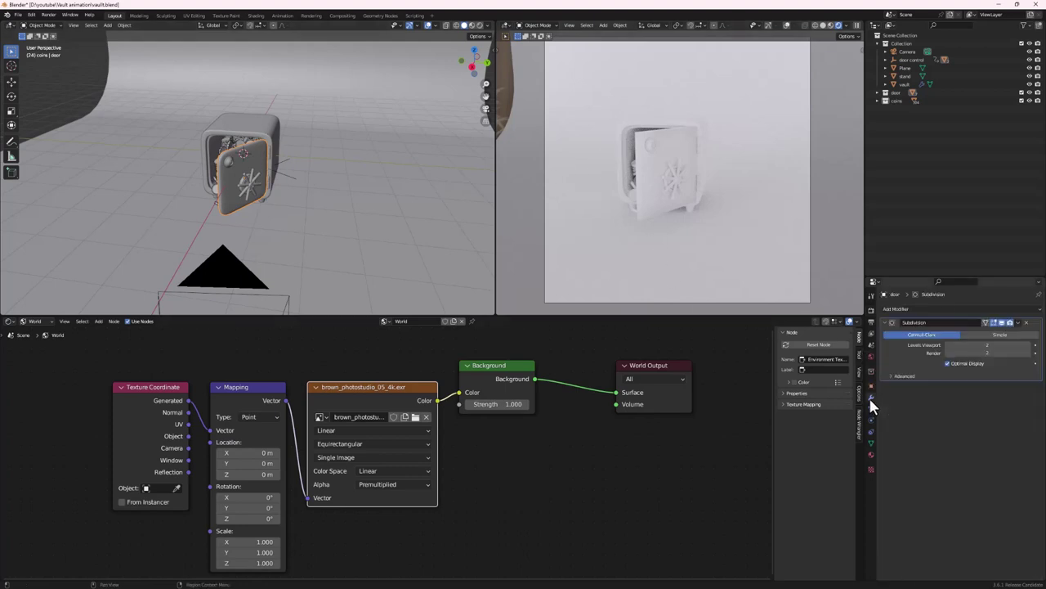
click(1011, 323)
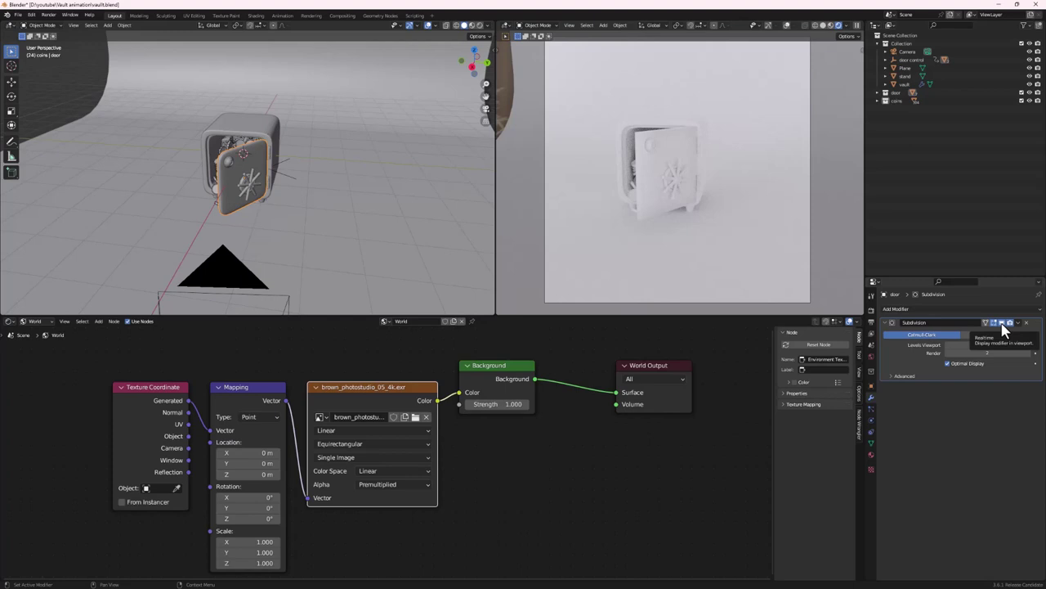
click(1002, 325)
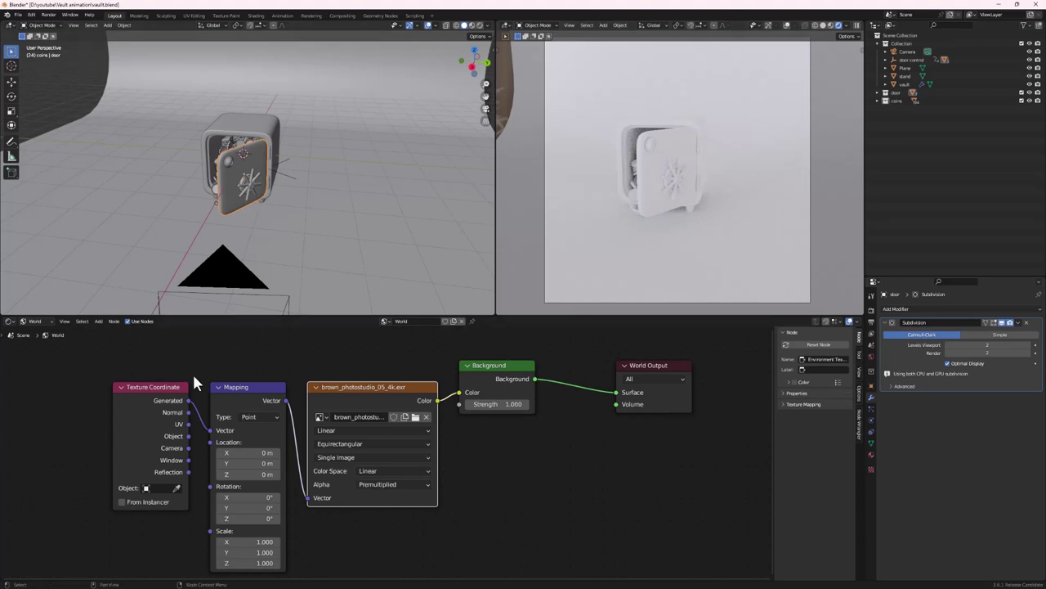
Play the animation to frame 45, where the coins spill out, and set the World Background strength to 0.3
key(space)
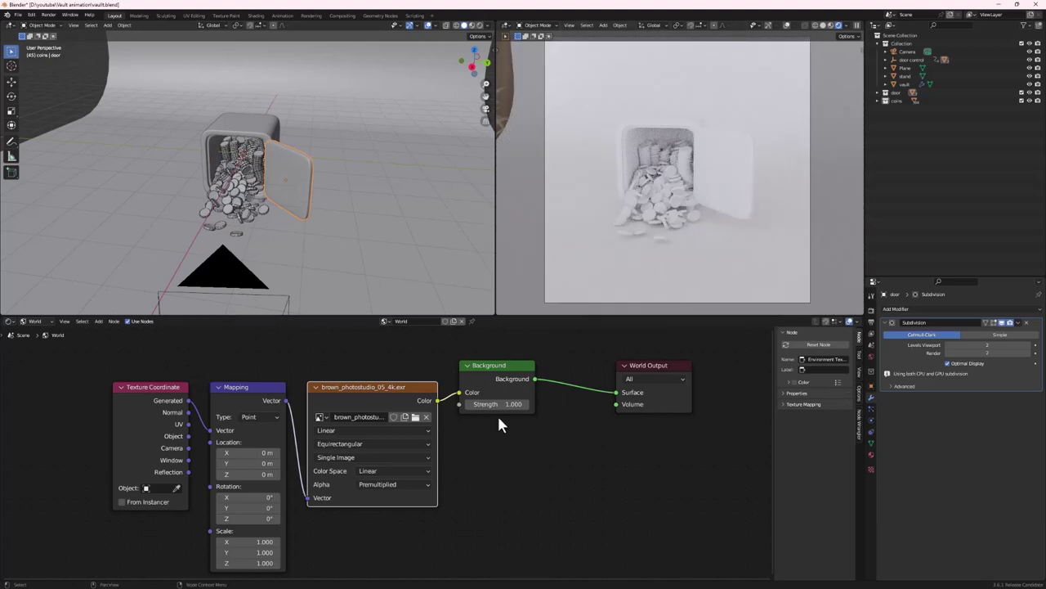
scroll(498, 409, up, 2)
scroll(509, 381, up, 2)
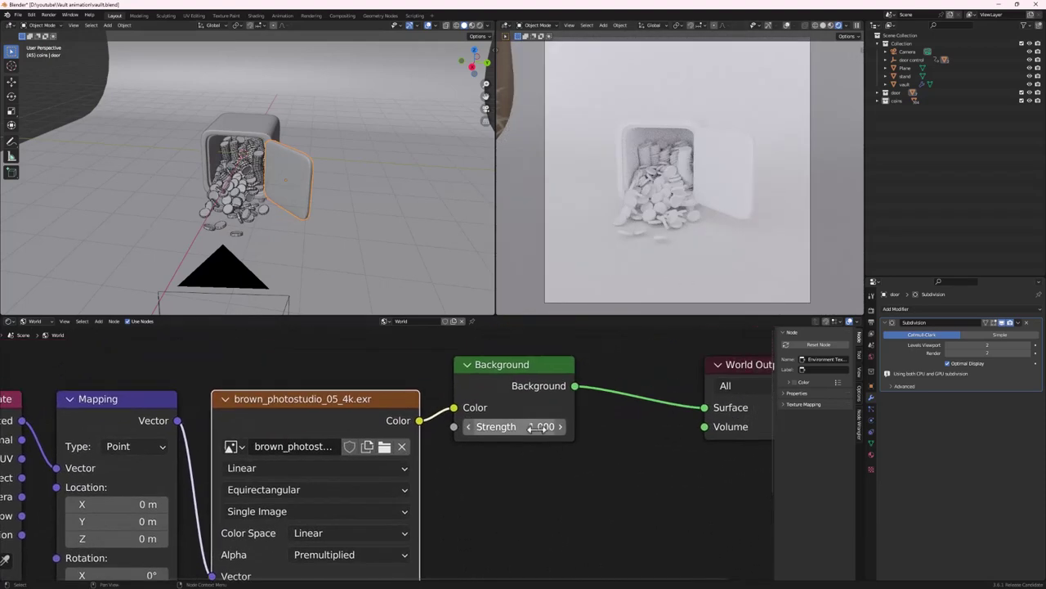
click(531, 426)
key(BackSpace)
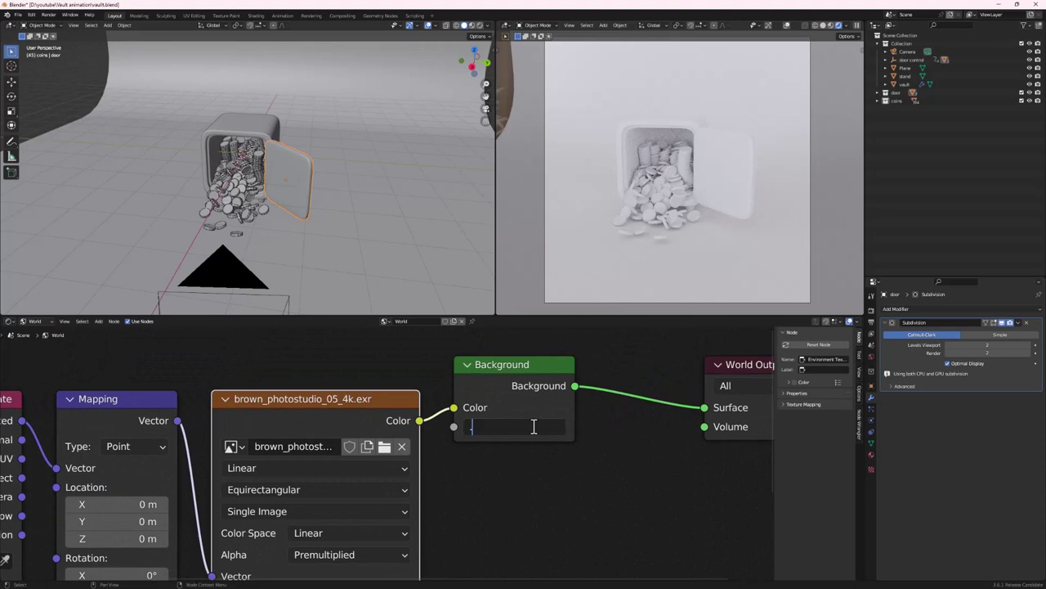
text(.3)
key(Return)
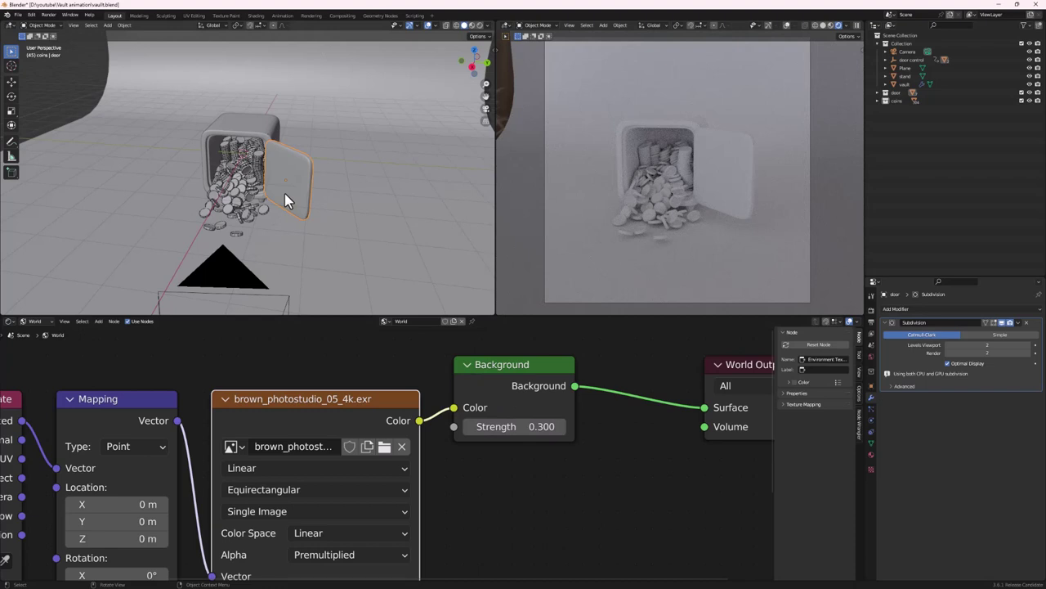
Give the backdrop plane a new object material with a pale yellow-green base color
click(416, 144)
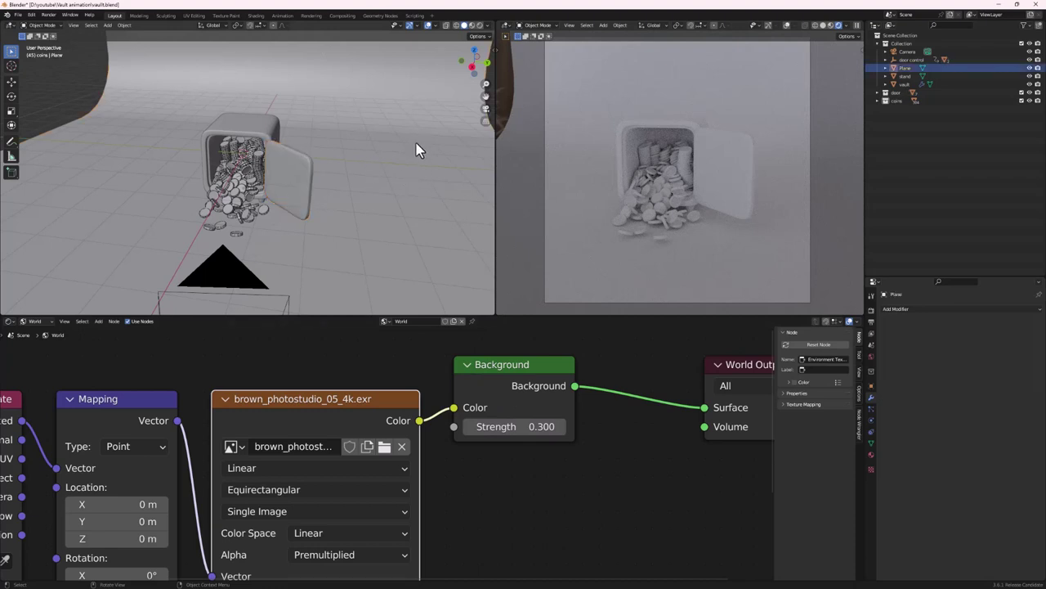
click(36, 321)
click(38, 336)
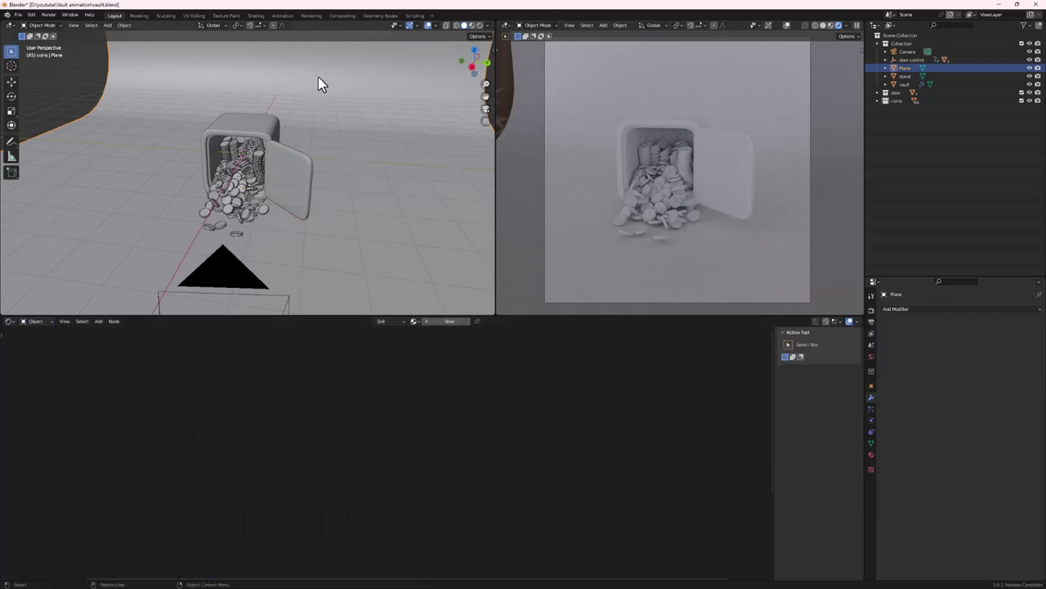
scroll(421, 173, down, 5)
middle_drag(421, 173, 303, 129)
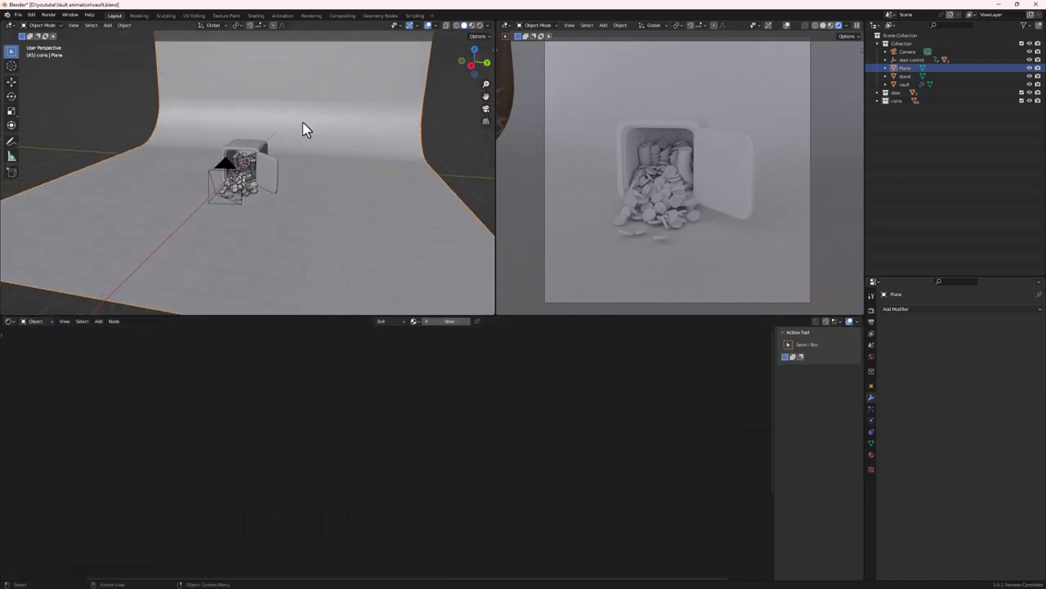
click(448, 321)
click(597, 455)
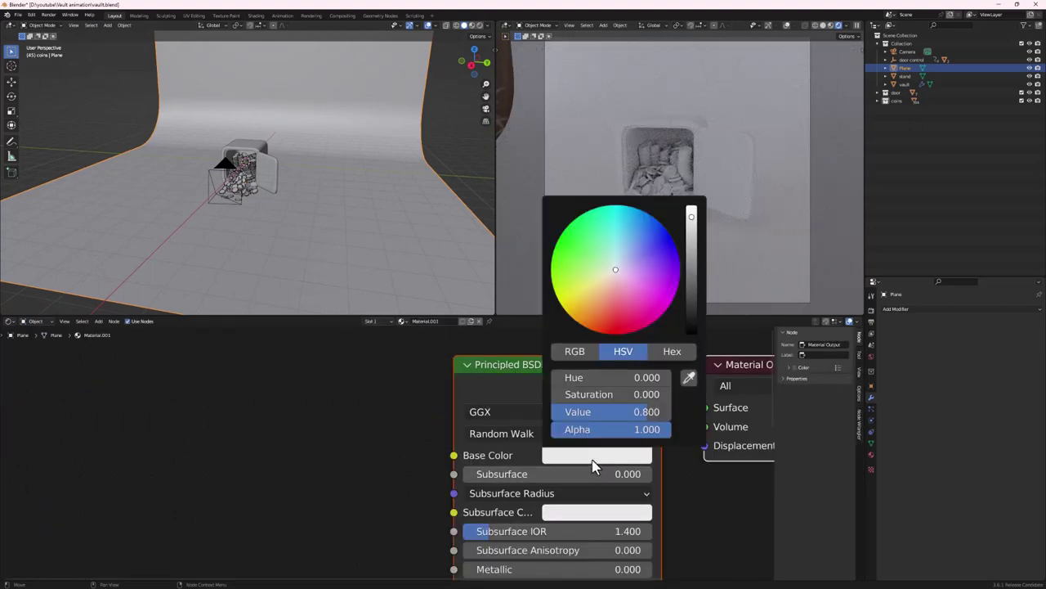
drag(609, 319, 605, 271)
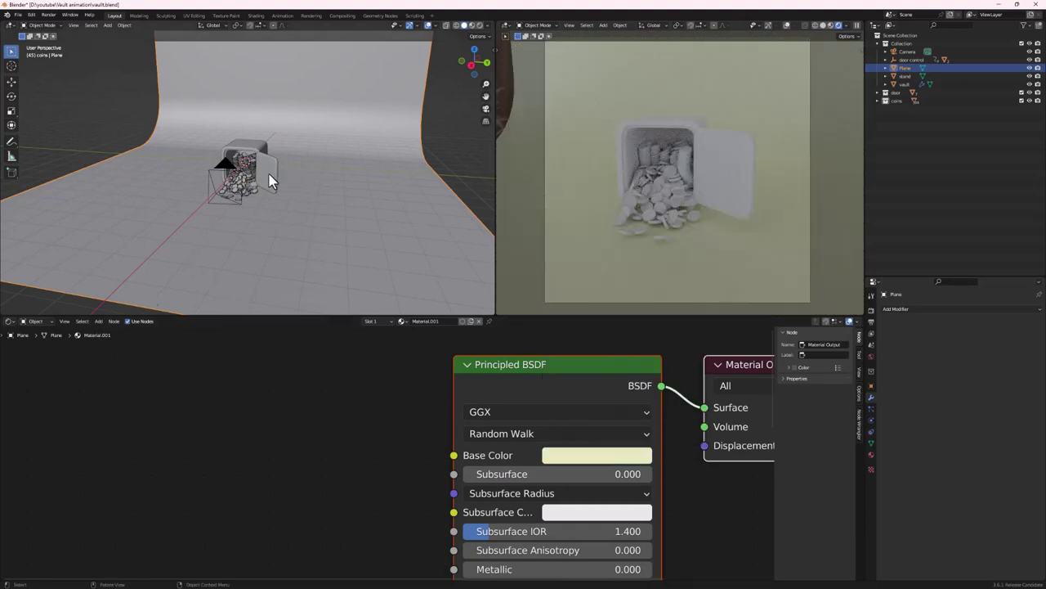
Set the vault material to metallic 1.0, a light cyan base color and roughness 0.445
click(262, 151)
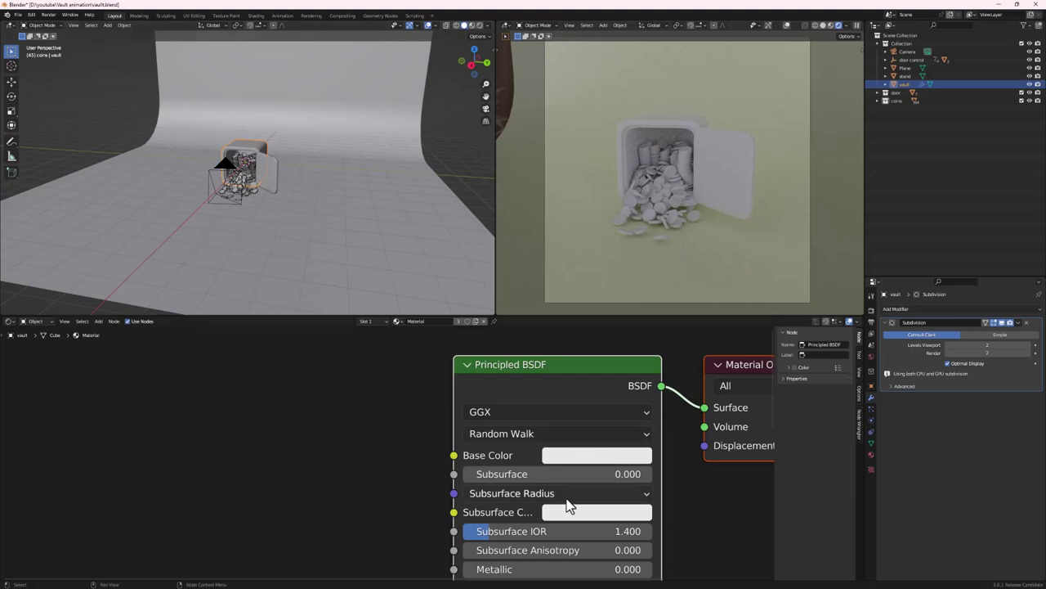
scroll(567, 502, down, 4)
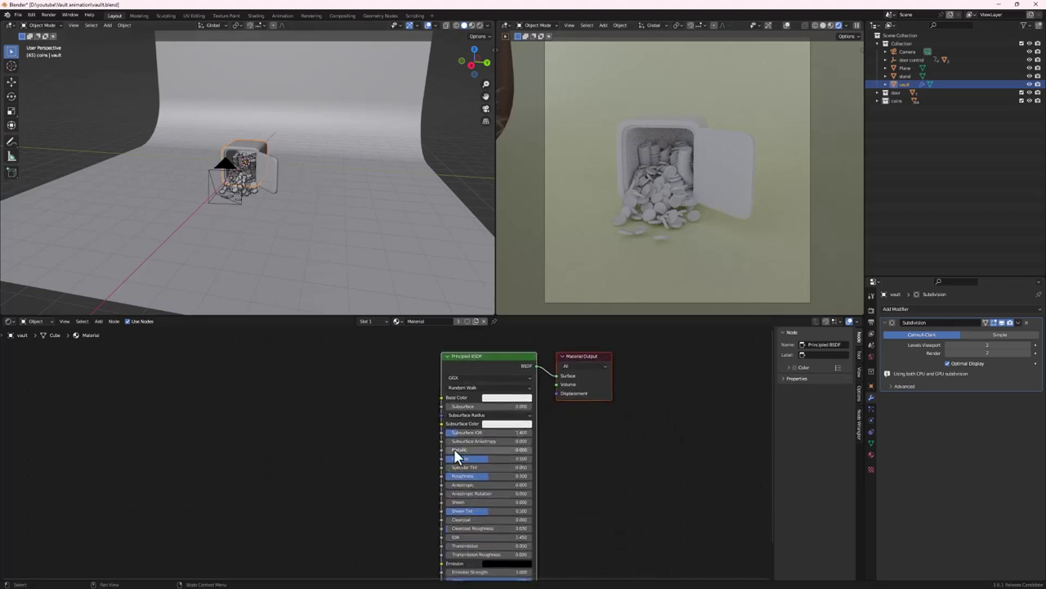
drag(454, 449, 531, 453)
click(503, 398)
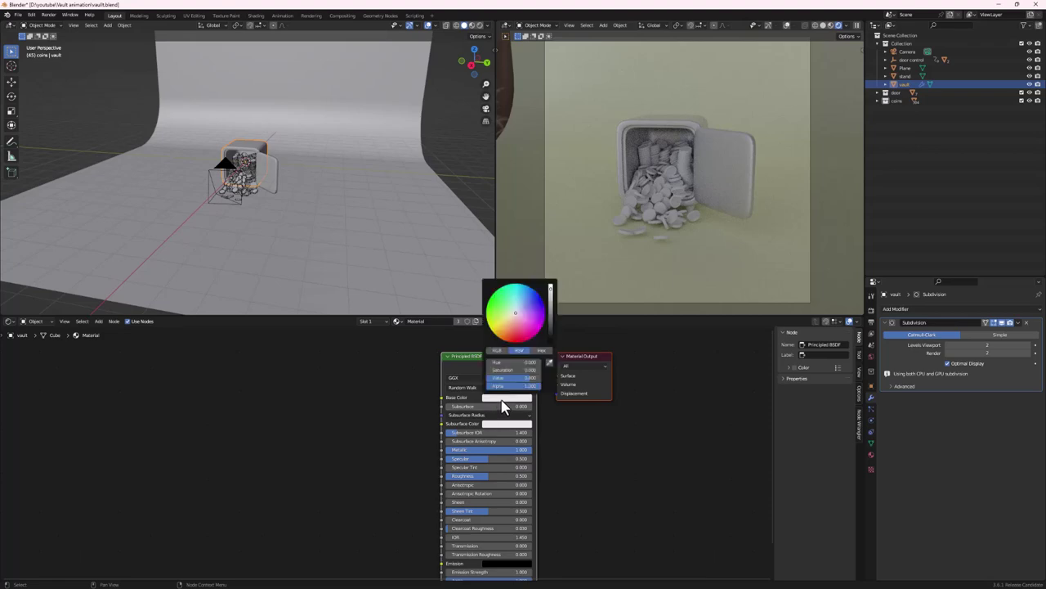
click(516, 306)
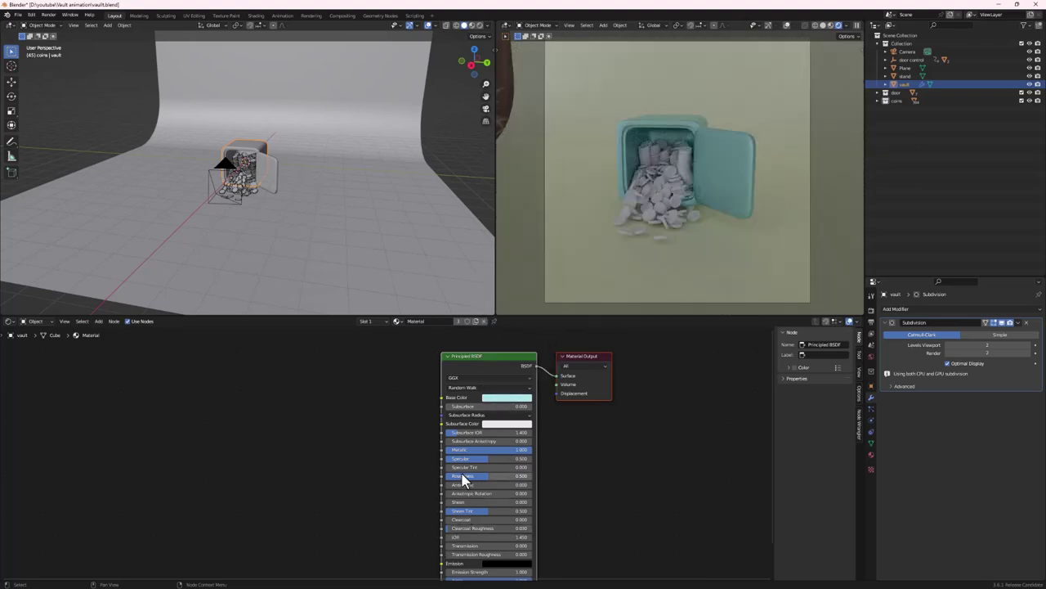
drag(488, 475, 482, 475)
Split a Timeline area off below the Shader Editor and return the animation to frame 0
drag(5, 575, 2, 500)
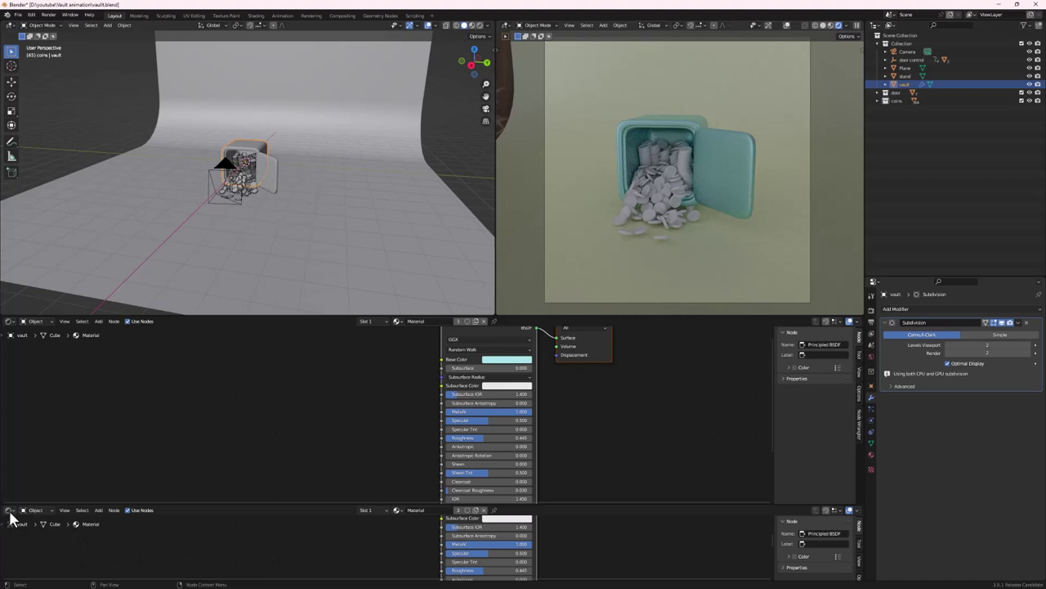
click(10, 510)
click(11, 509)
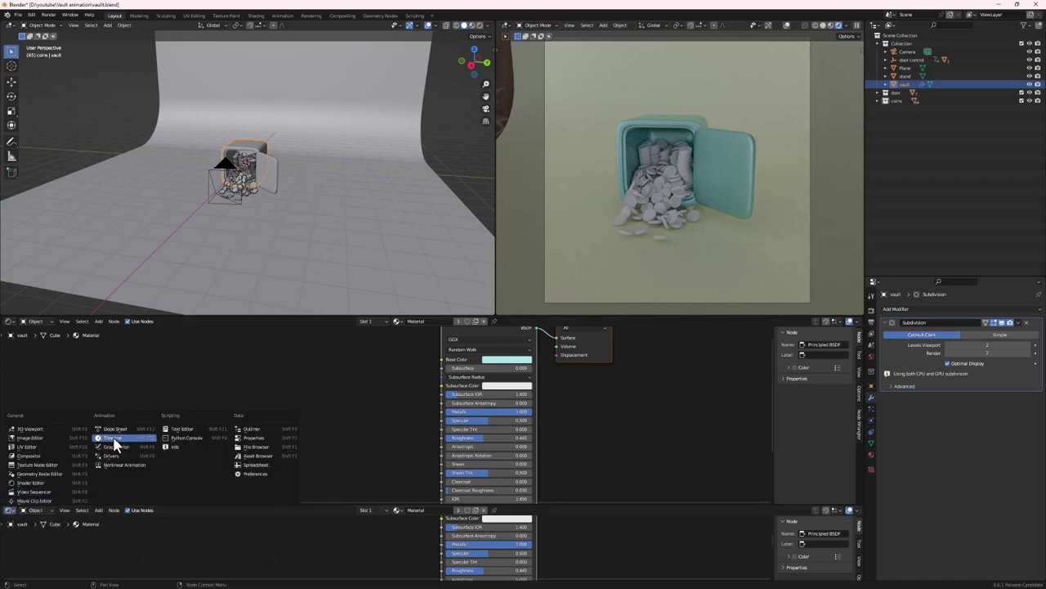
click(113, 437)
drag(239, 525, 107, 520)
Give the door's round knob a new material with metallic 1.0, a light grey base color and roughness 0.286
scroll(245, 168, up, 5)
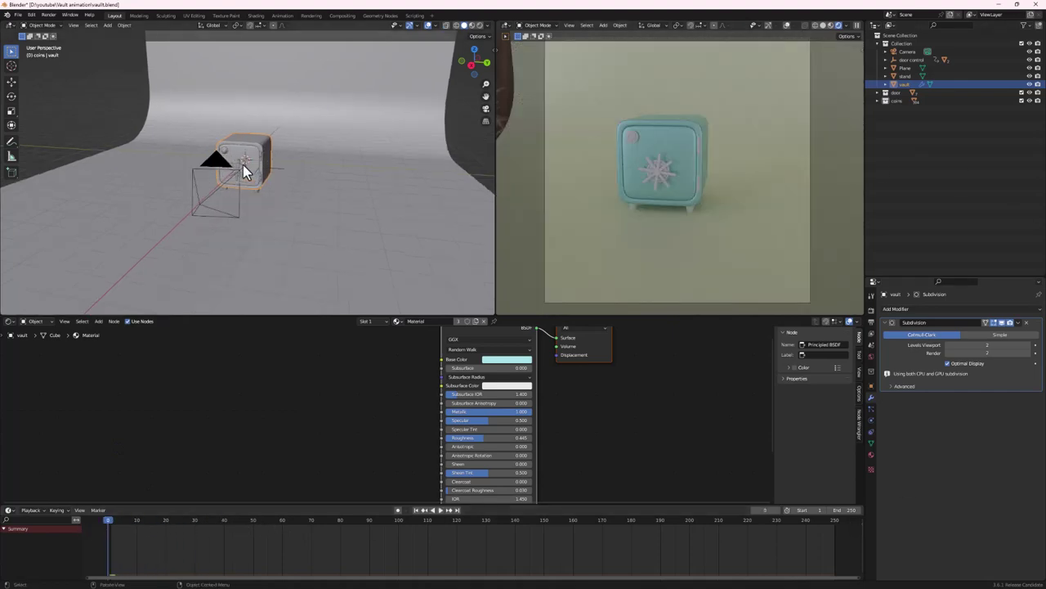
click(149, 85)
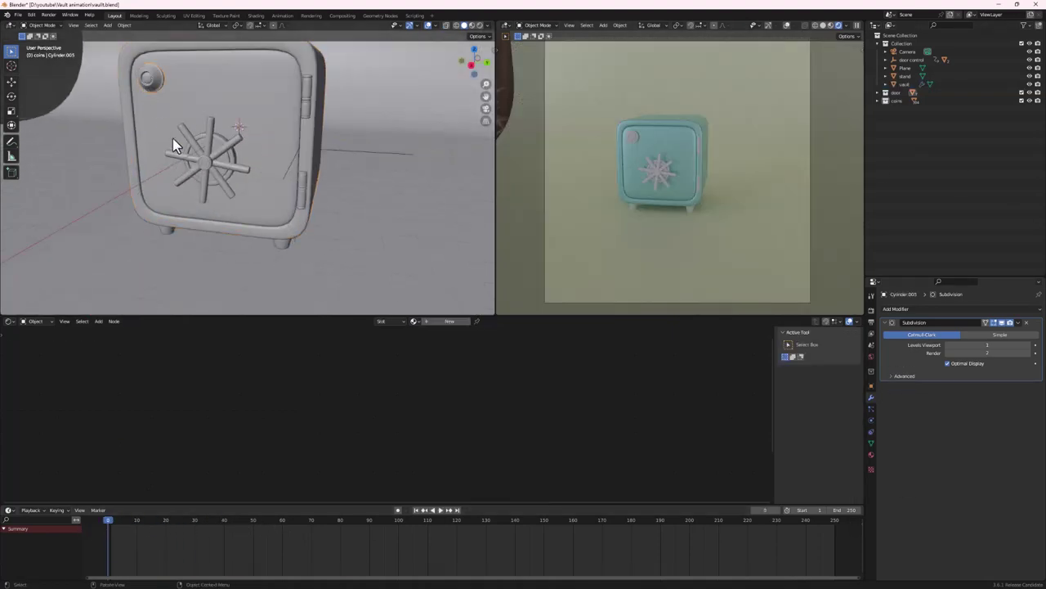
shift+click(218, 166)
shift+click(308, 109)
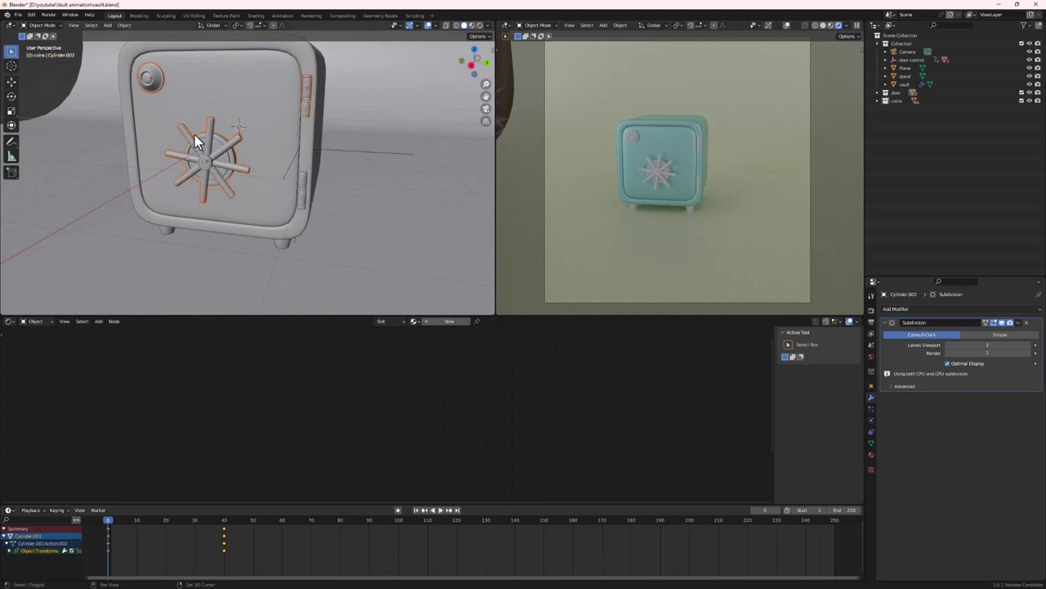
click(150, 79)
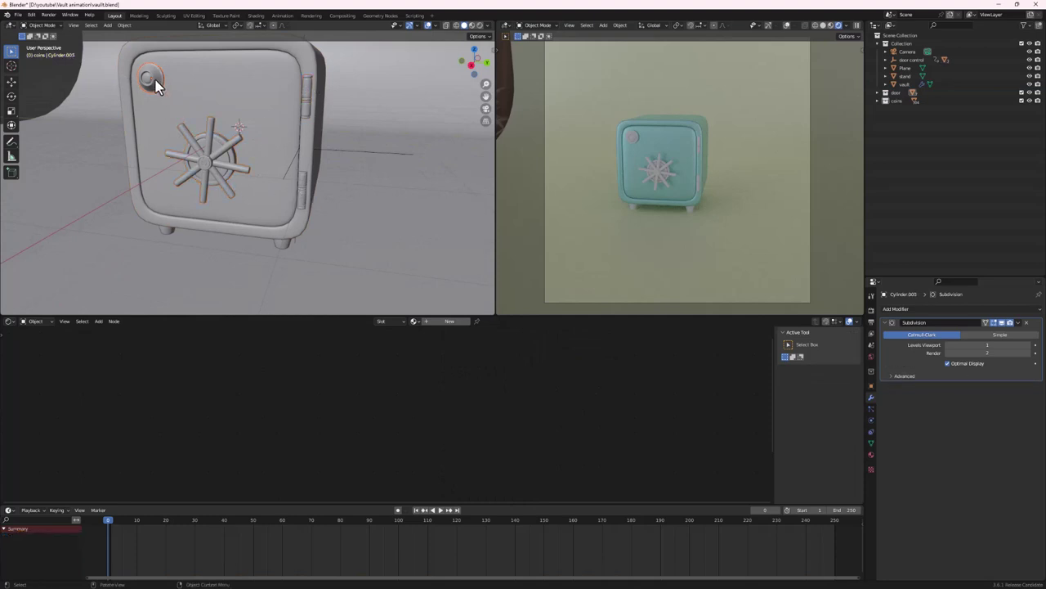
click(449, 321)
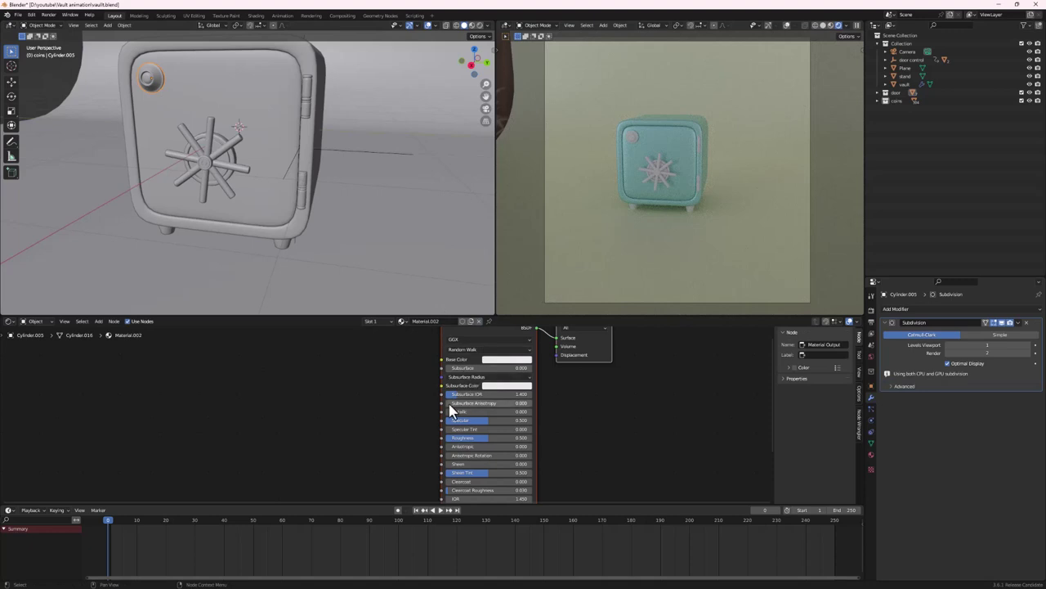
drag(457, 413, 531, 413)
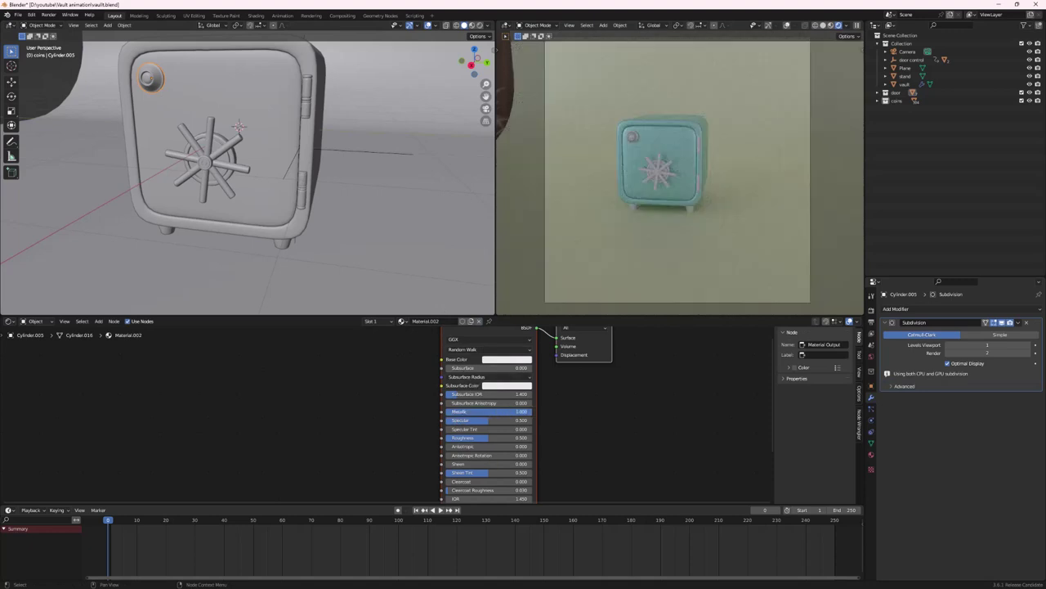
click(501, 362)
drag(548, 250, 550, 258)
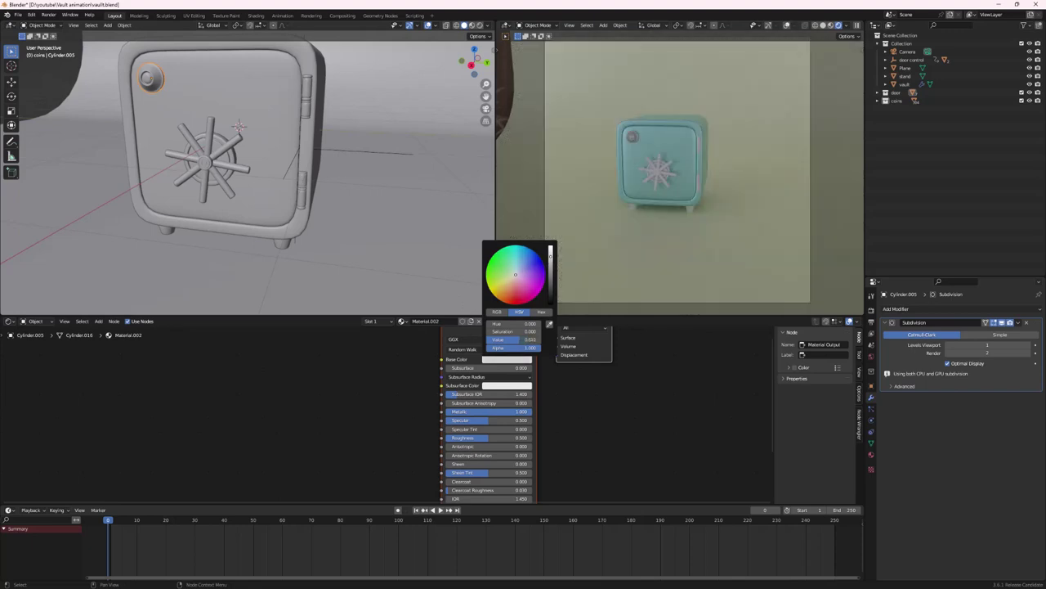
drag(487, 438, 467, 439)
Link the knob's material to the spoked door wheel and both door hinges
click(244, 158)
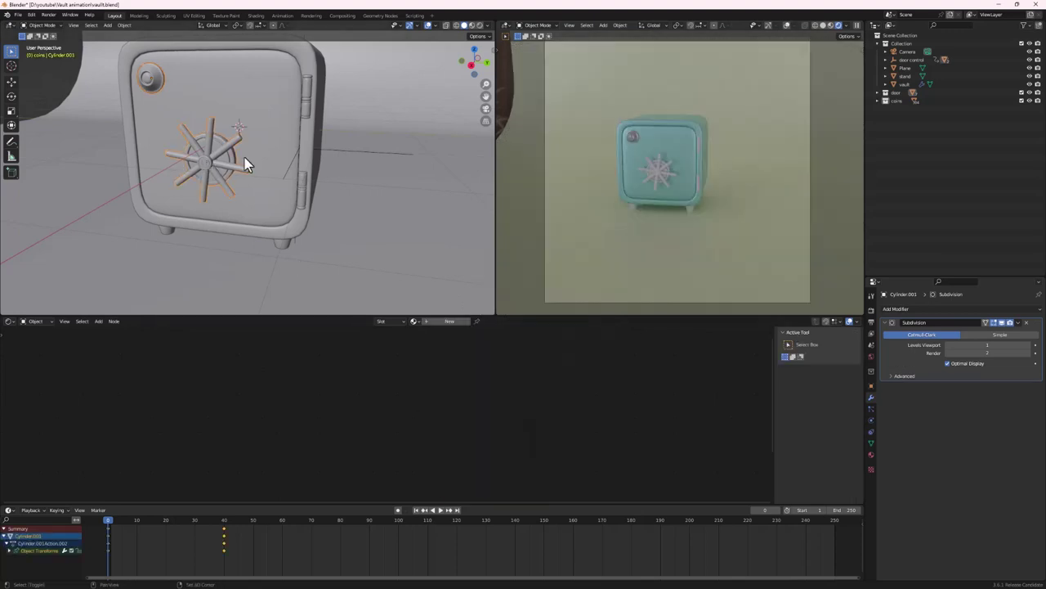
click(305, 106)
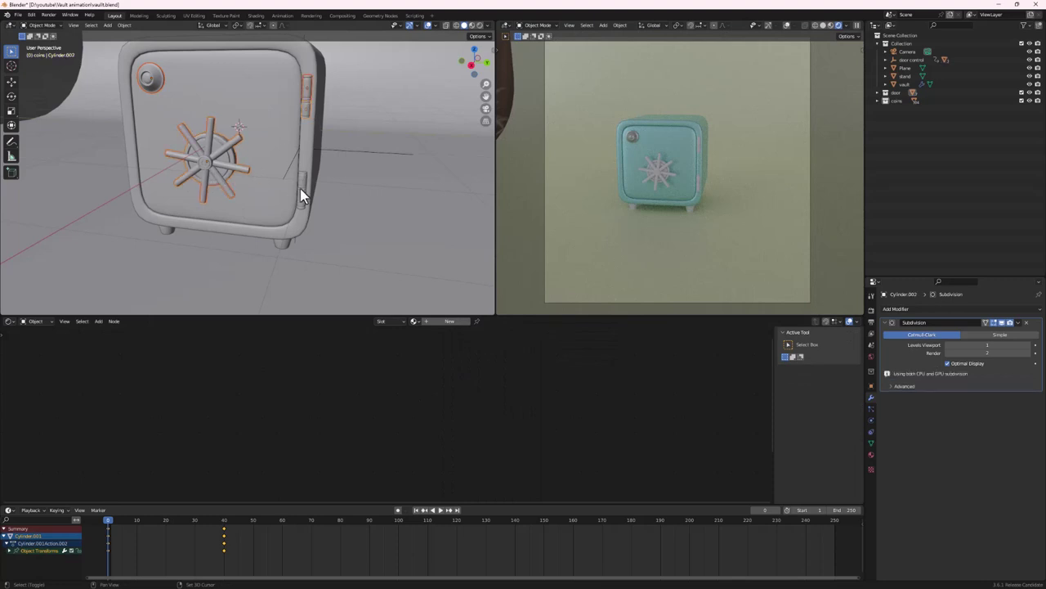
click(152, 79)
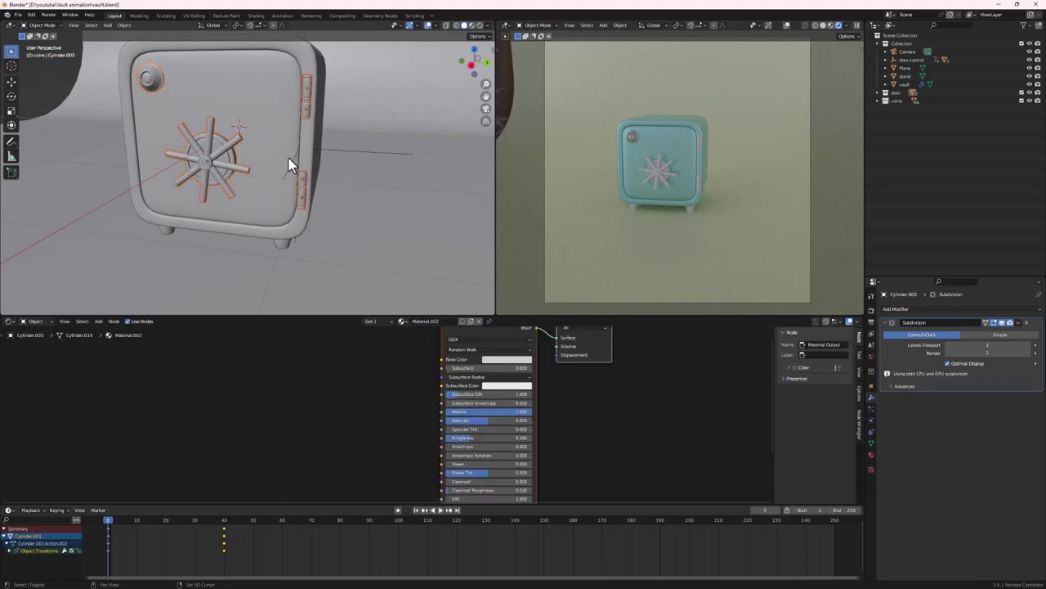
key(ctrl+l)
click(155, 82)
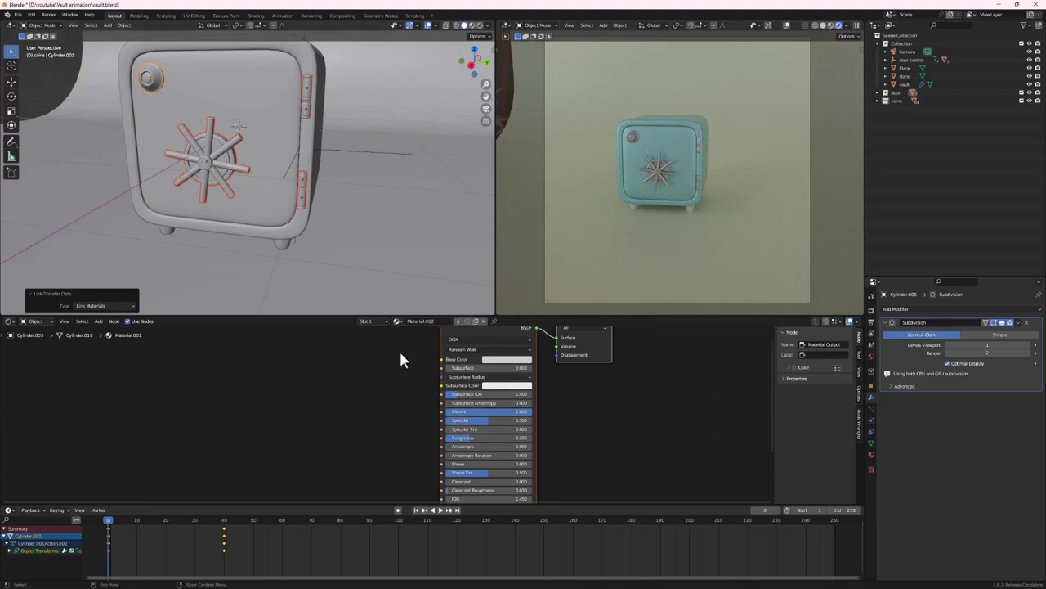
Link the knob's material to the vault's stand and tint the shared base color pale green
middle_drag(360, 303, 270, 236)
click(279, 228)
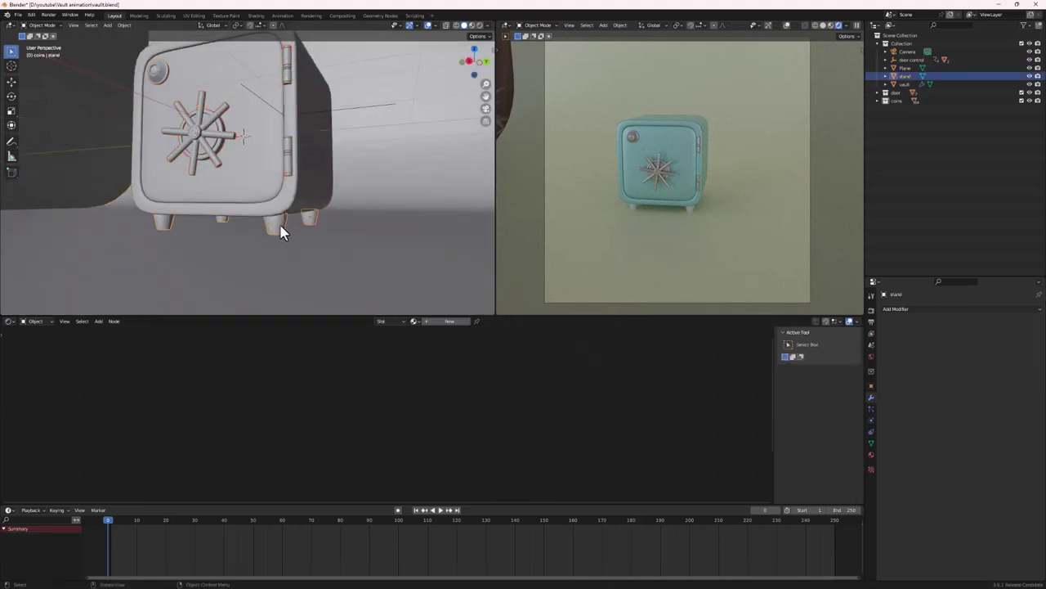
shift+click(159, 73)
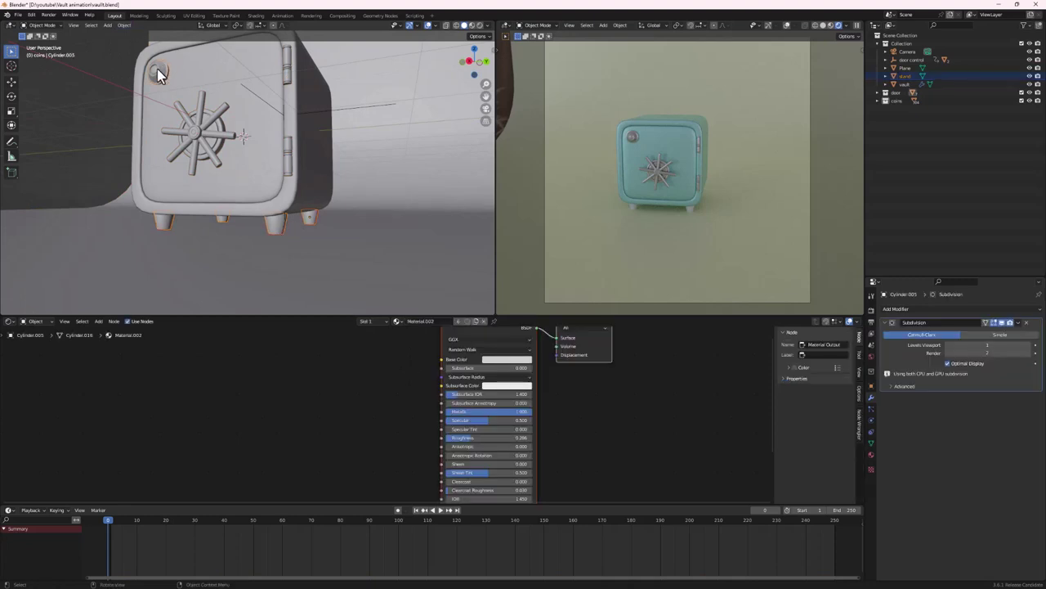
key(ctrl+l)
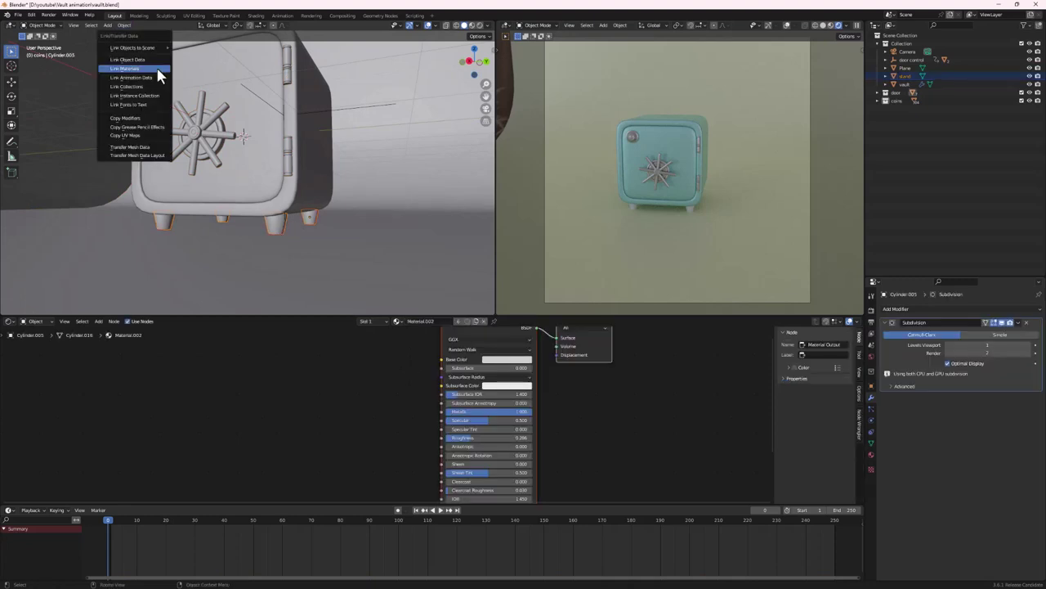
click(159, 73)
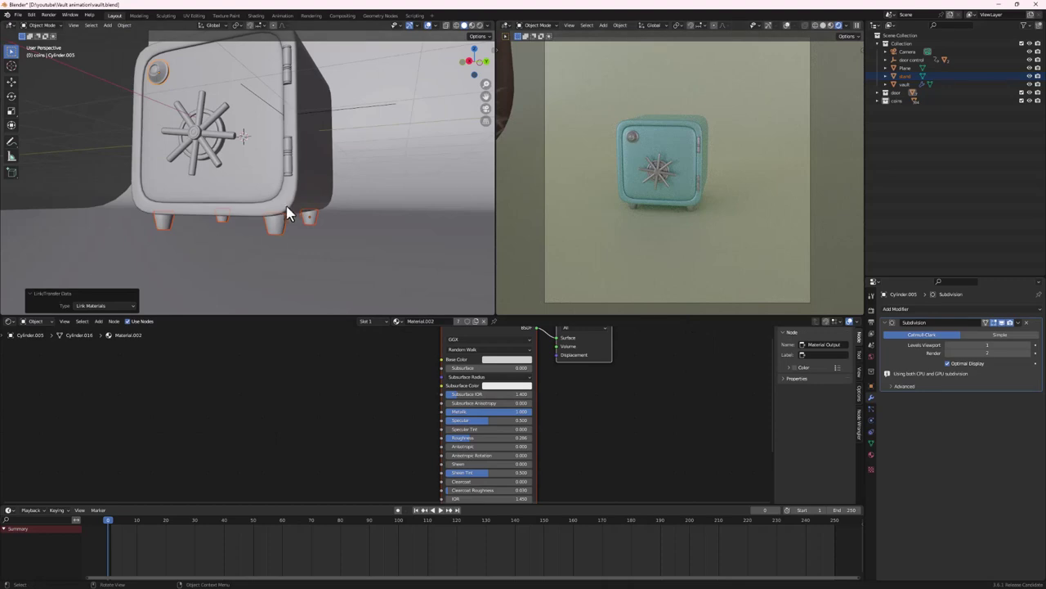
click(511, 363)
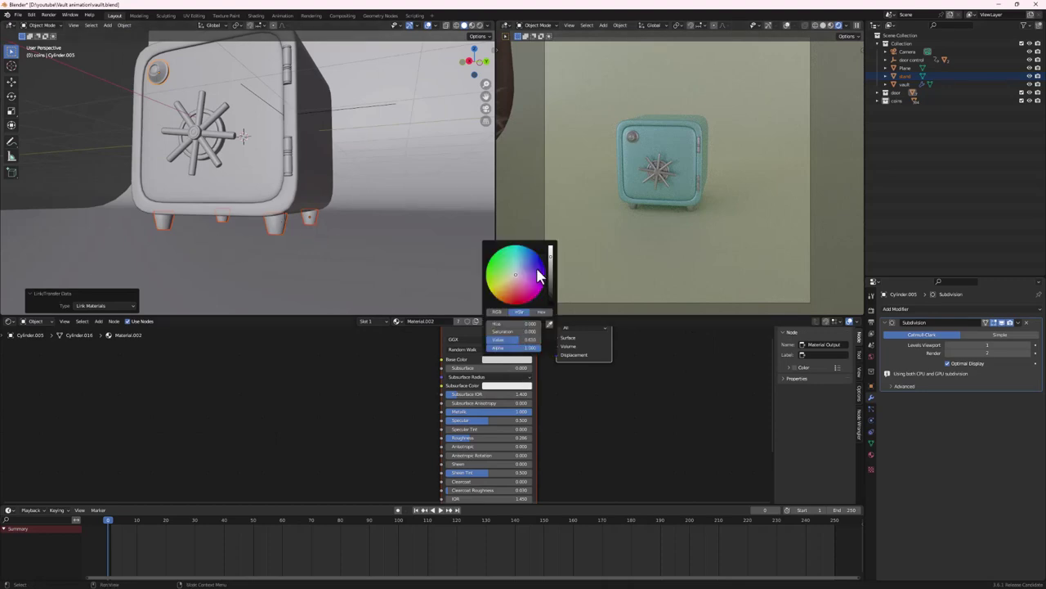
mouse_move(525, 281)
mouse_down()
mouse_move(516, 261)
mouse_move(514, 271)
mouse_up()
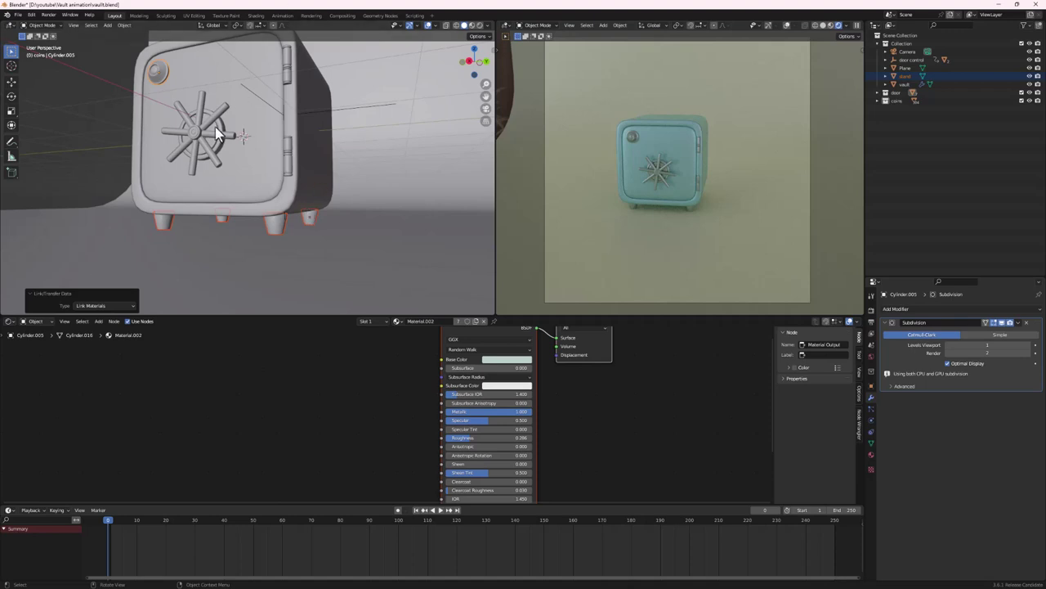
Advance the animation to frame 48 with the door open and add a new material to the stacked coins
scroll(218, 201, down, 2)
middle_drag(218, 201, 221, 225)
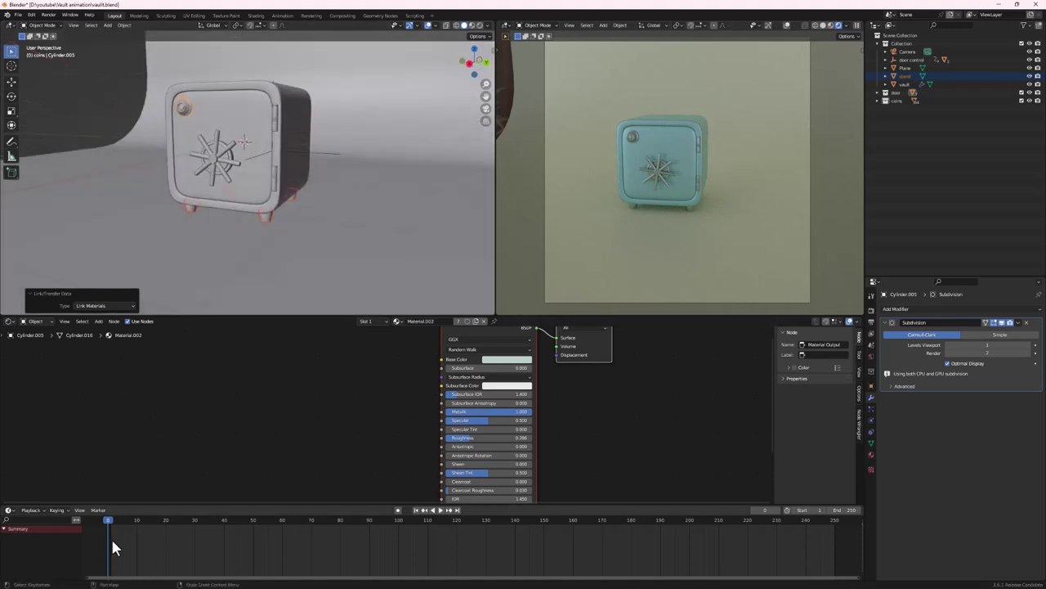
drag(104, 520, 249, 517)
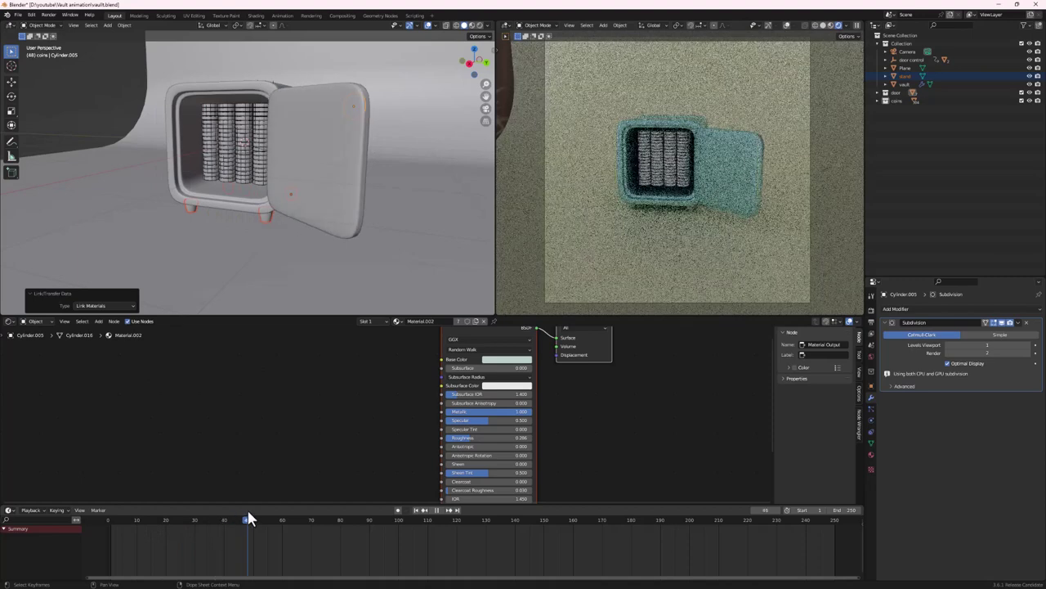
click(225, 119)
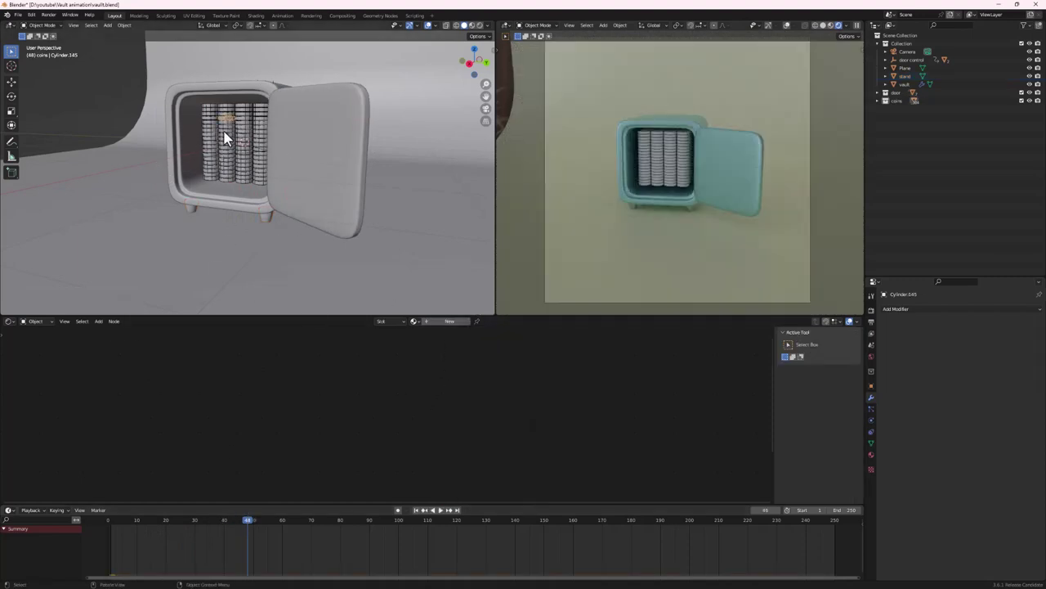
click(448, 321)
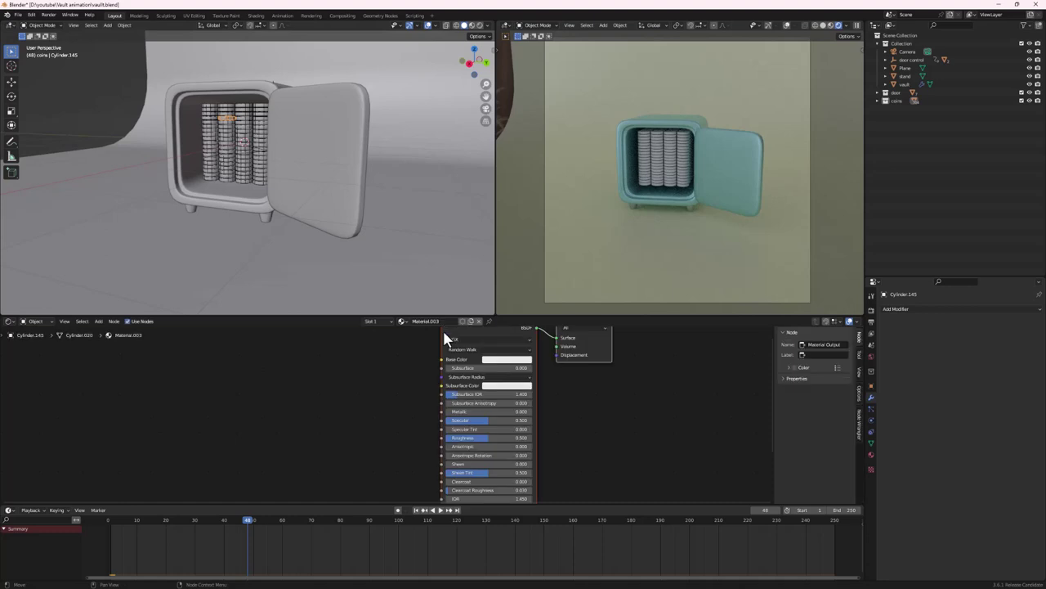
Set the coin material to a golden yellow base color, metallic 1.0 and roughness of about 0.28
click(508, 359)
click(507, 288)
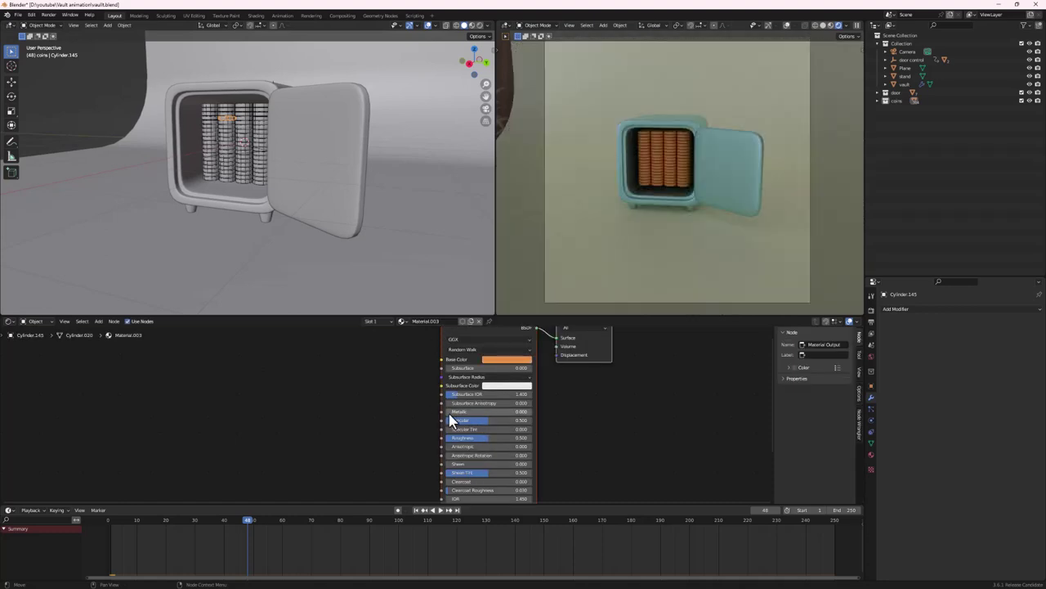
drag(449, 412, 532, 412)
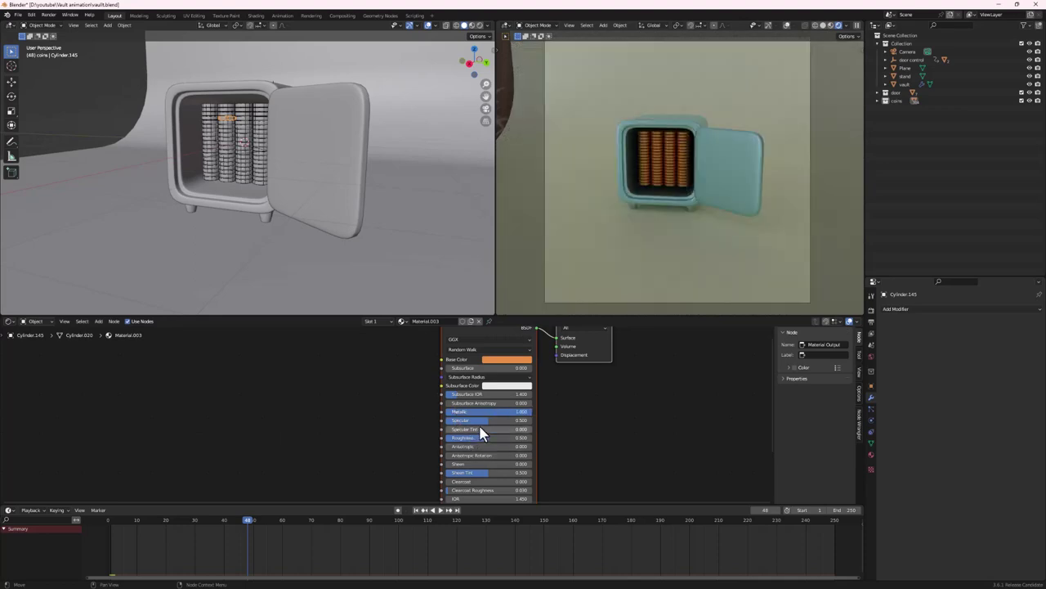
drag(483, 440, 476, 439)
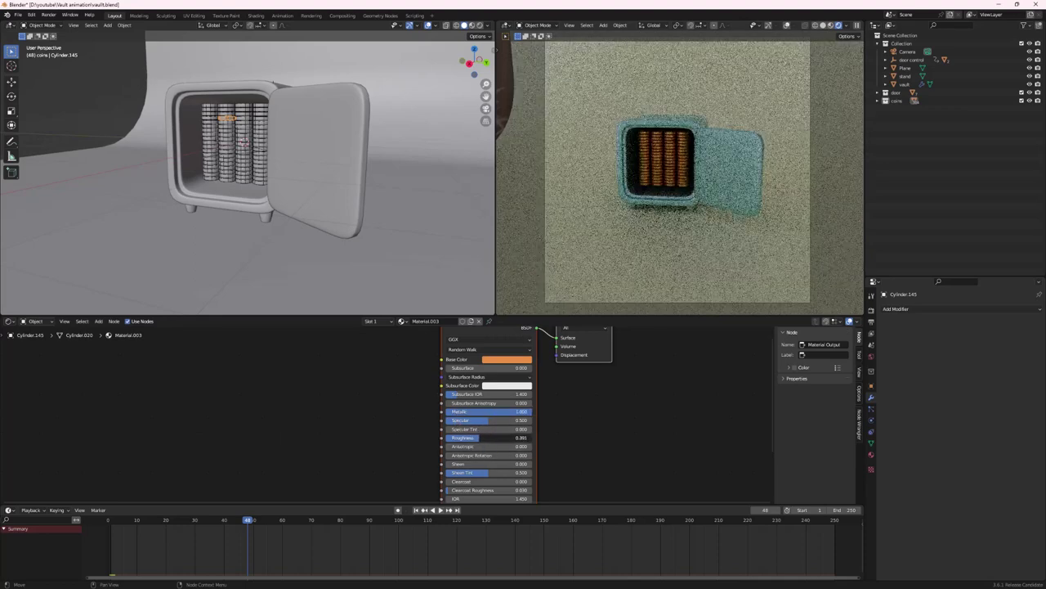
click(522, 361)
drag(505, 291, 503, 286)
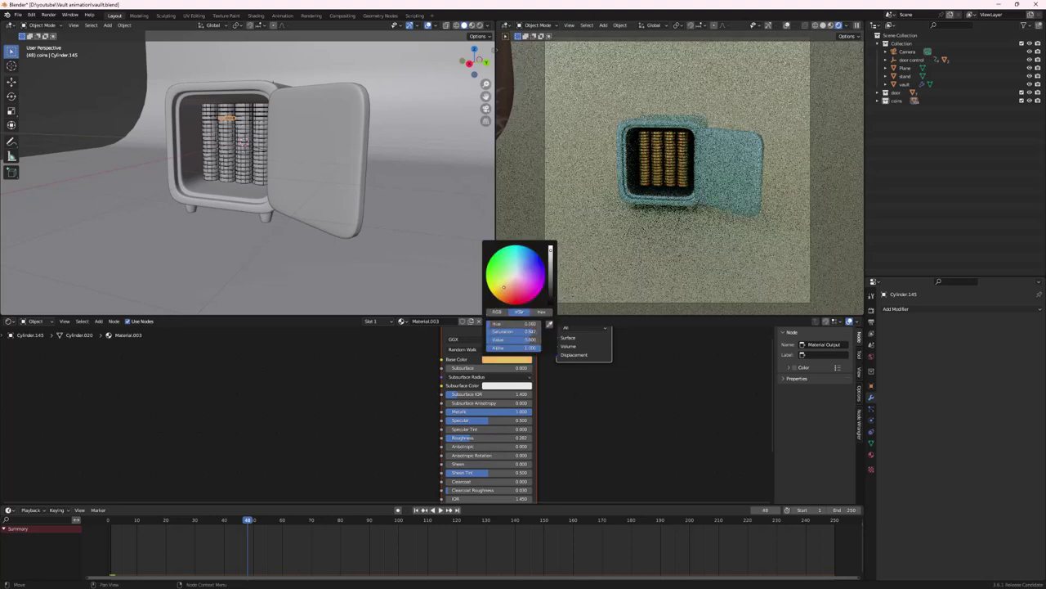
click(505, 293)
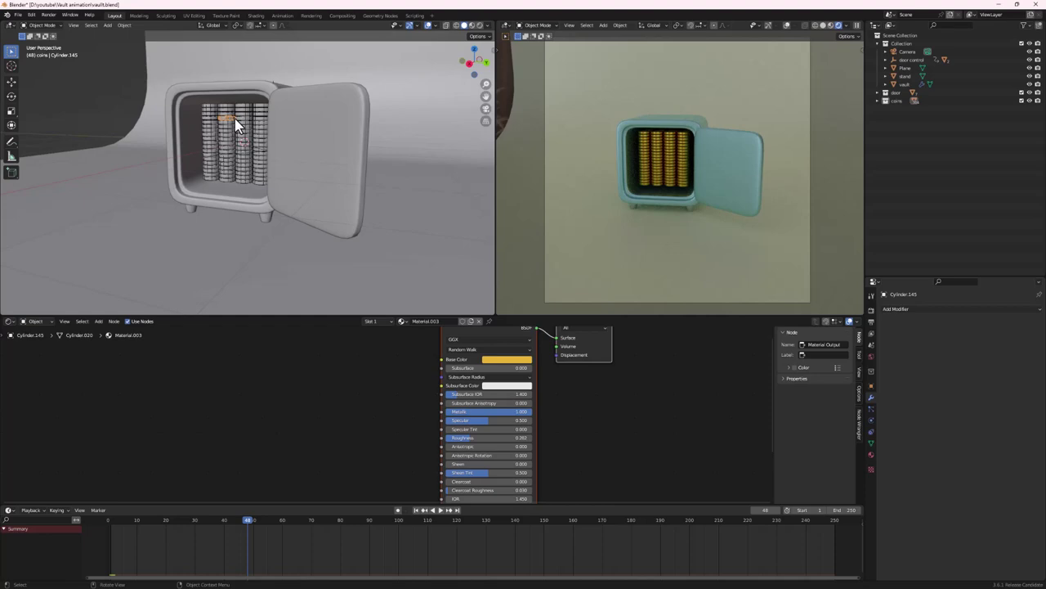
Return the animation to frame 0 and play it through the coin spill to check the gold material
drag(245, 524, 94, 513)
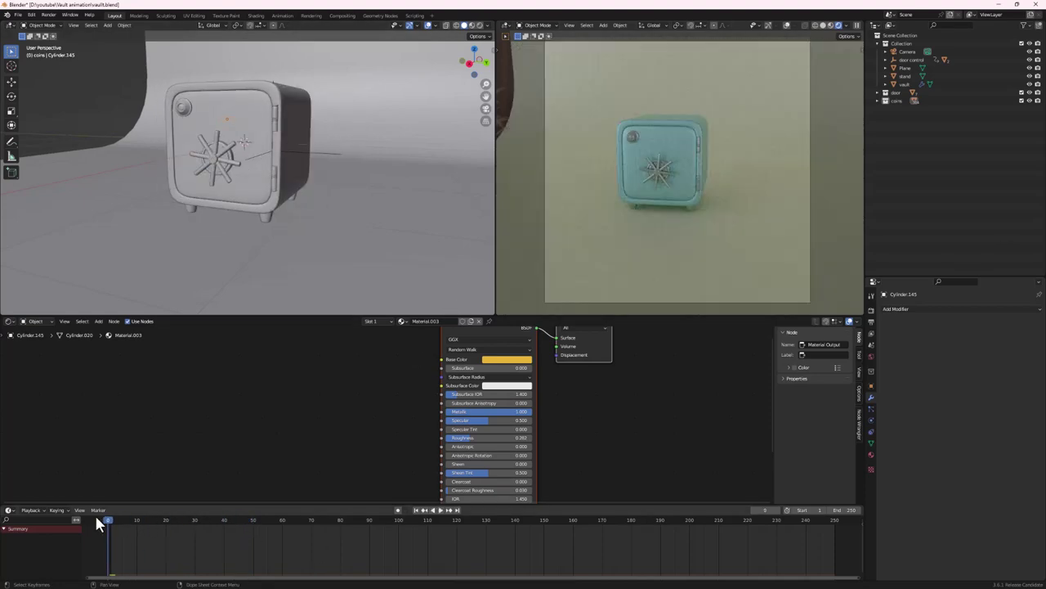
click(441, 510)
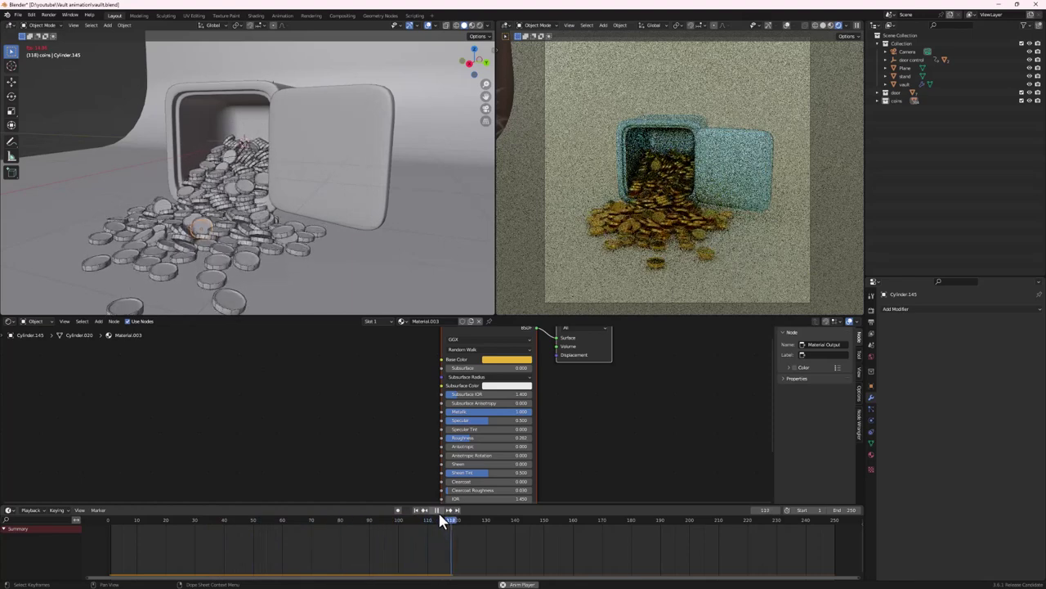
click(438, 512)
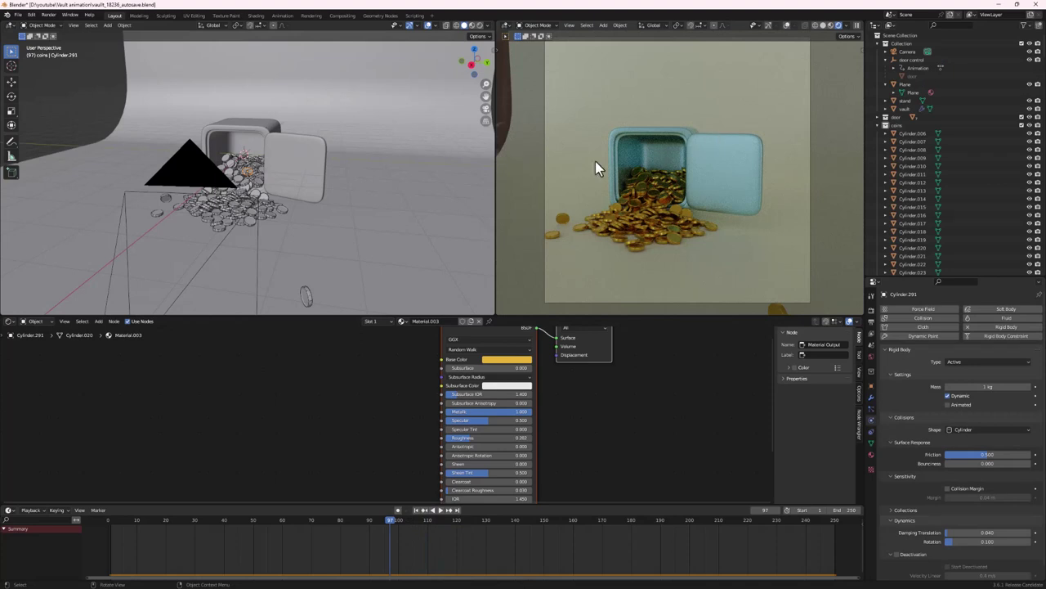
Reduce the backdrop plane's rigid body collision margin to 0.0002 m
click(361, 199)
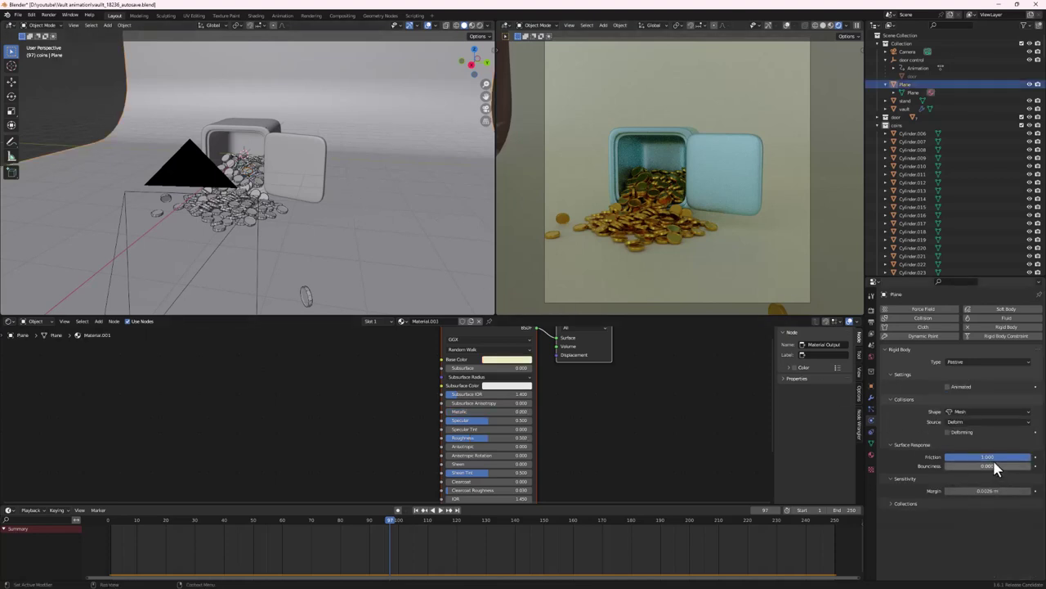
drag(997, 463, 999, 463)
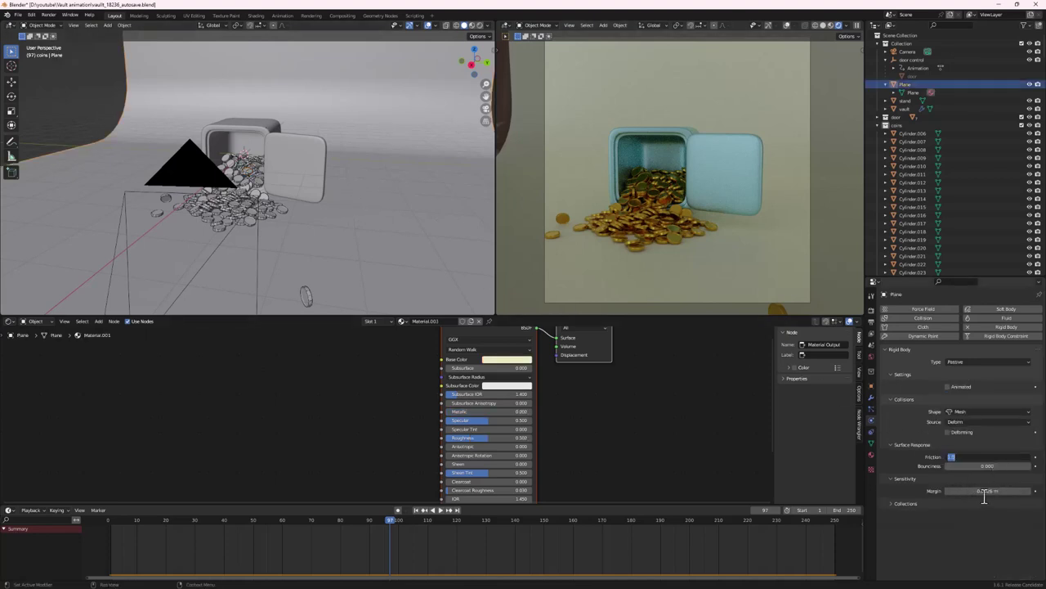
drag(989, 490, 981, 491)
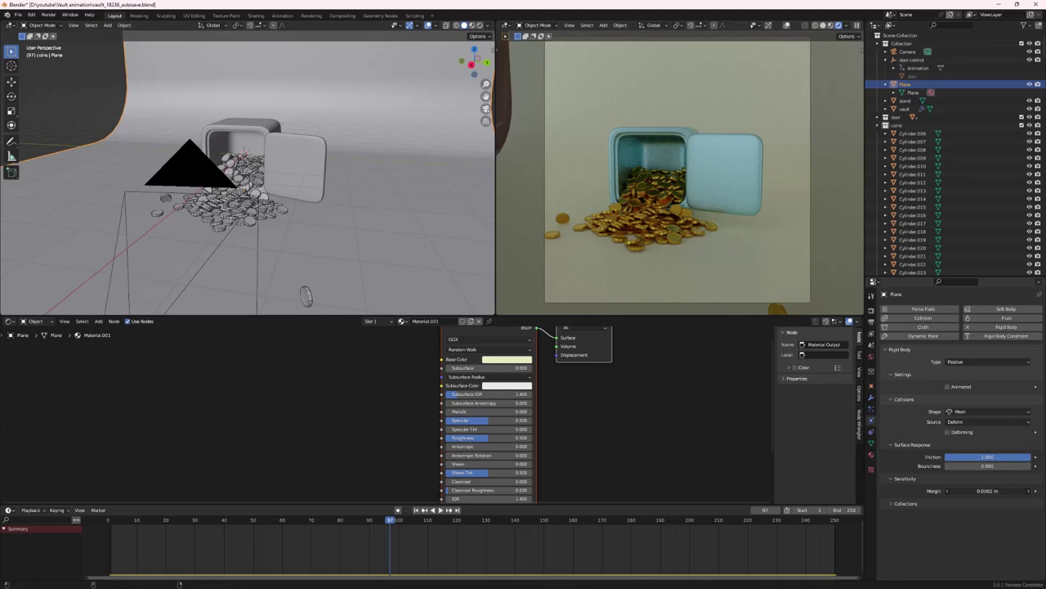
Replay the coin simulation from frame 1 until the coins have spilled out, and return to the first frame
click(418, 510)
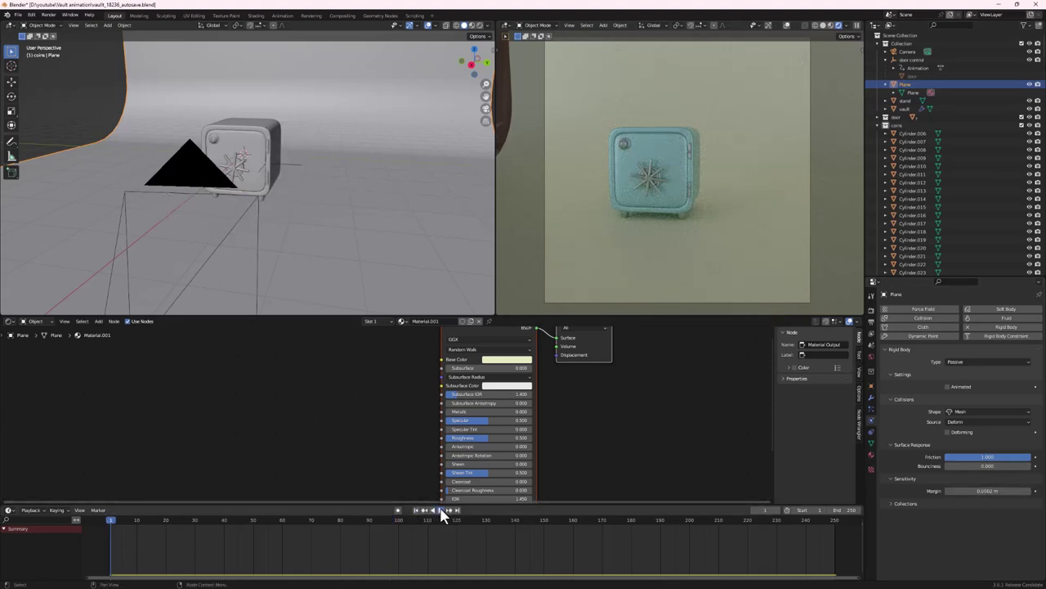
click(441, 511)
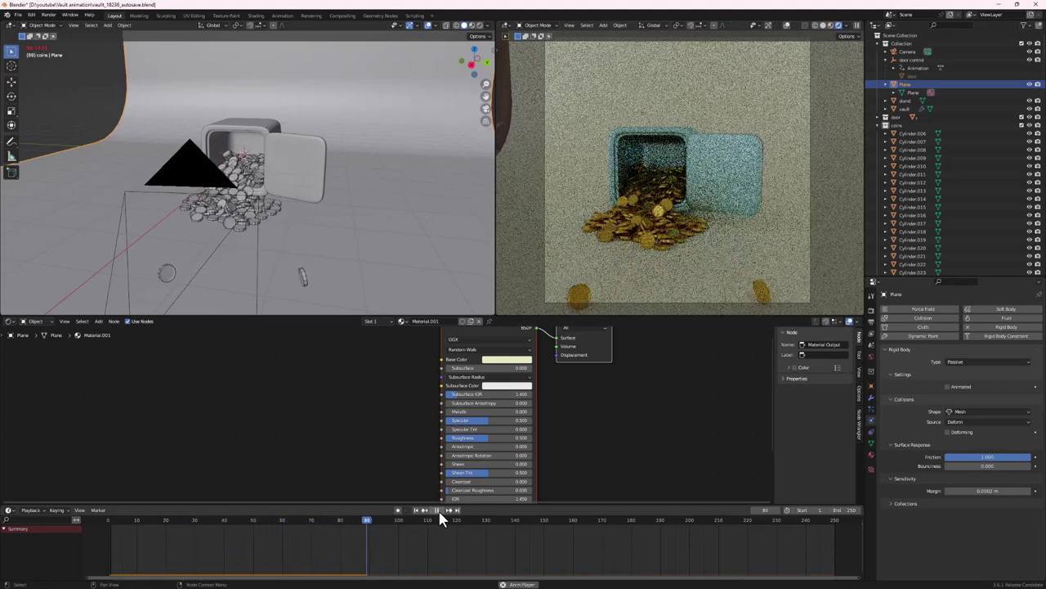
click(438, 510)
click(416, 510)
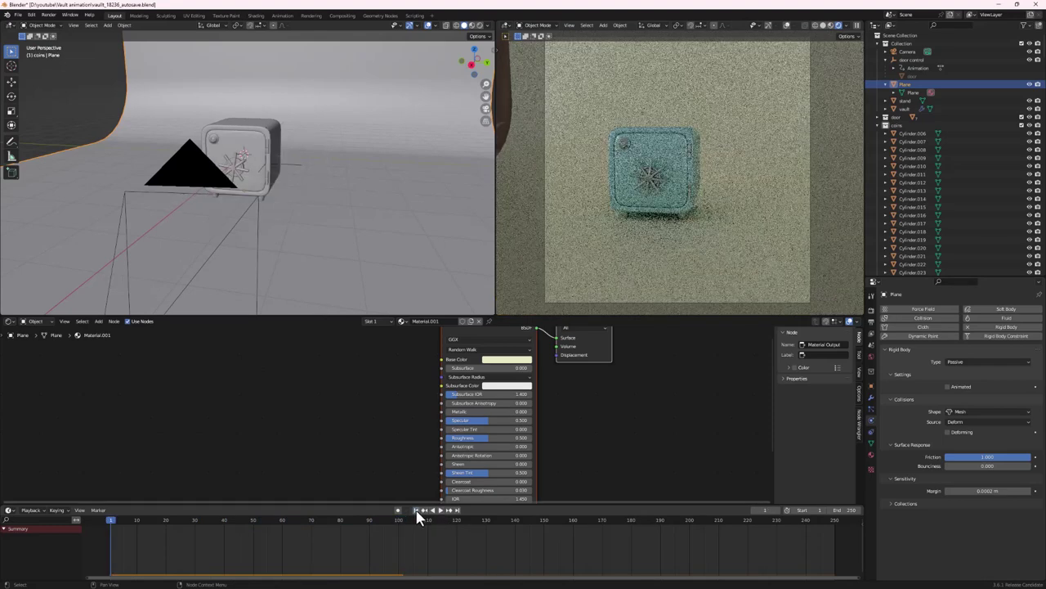
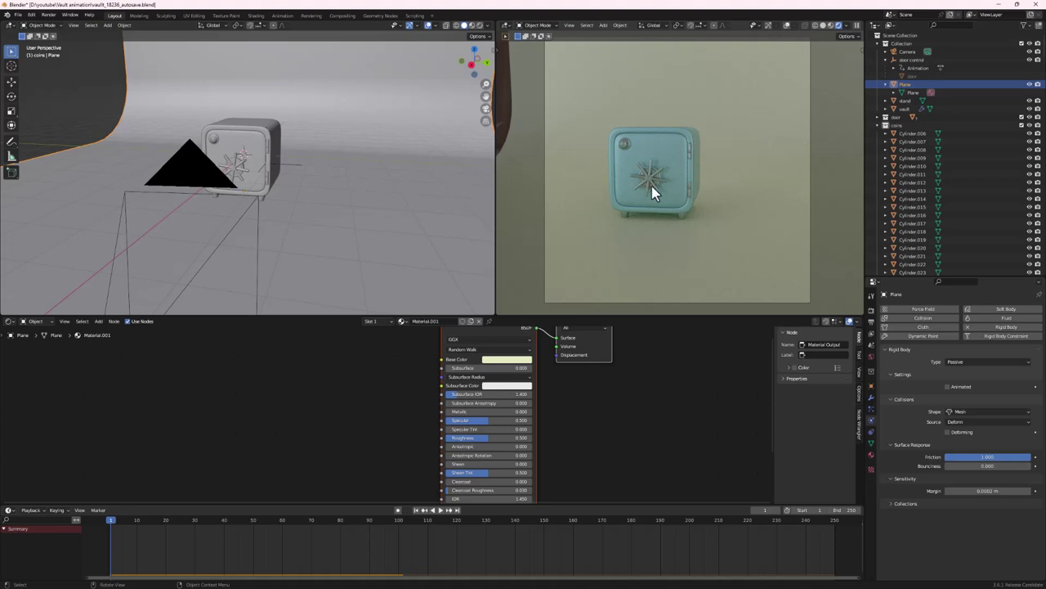
Switch the shader editor from the object material to the World nodes and bring the whole node chain into view
click(41, 321)
click(40, 341)
scroll(463, 413, up, 2)
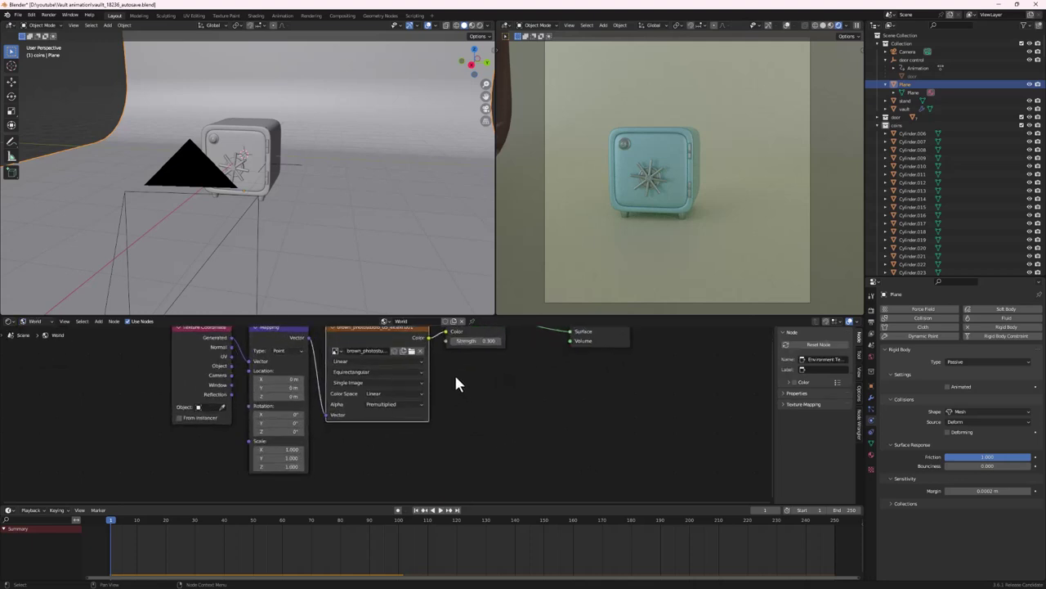
middle_drag(458, 381, 515, 400)
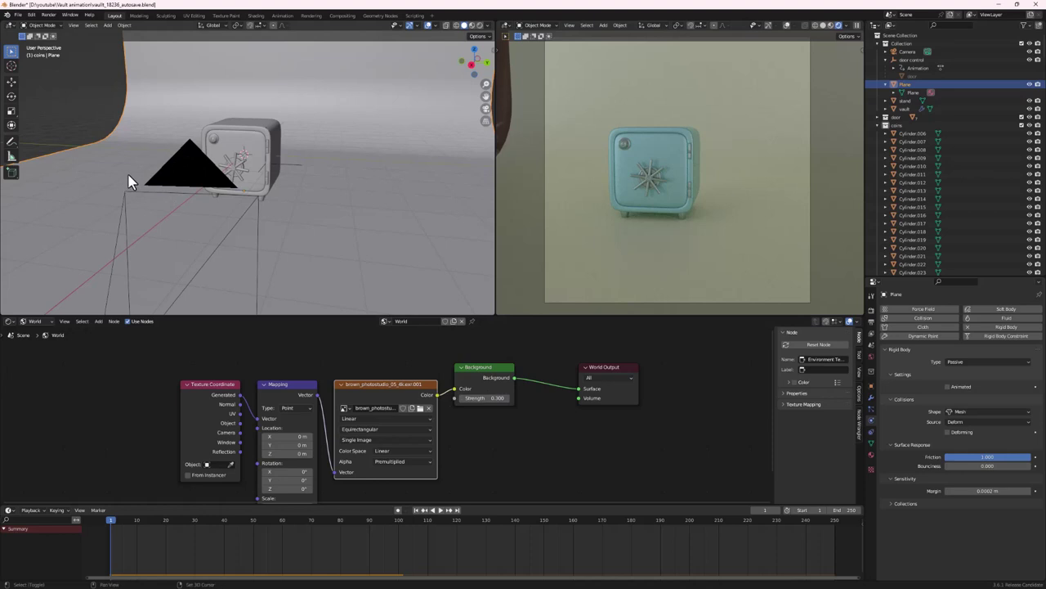
Add an area light about 4 m above the vault and scale it up by a factor of about 3.84
key(shift+a)
mouse_move(111, 256)
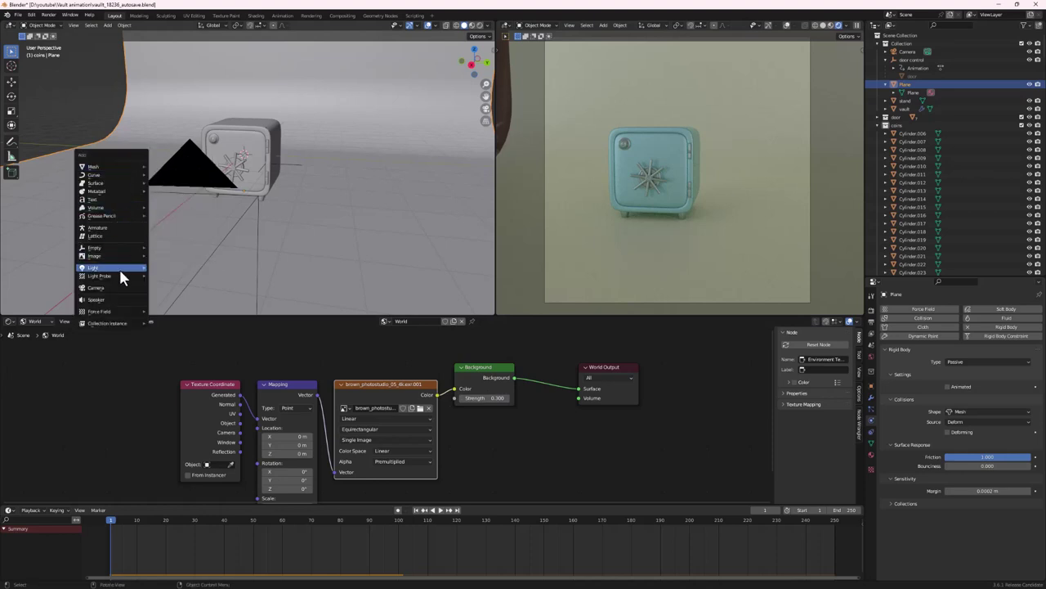
click(167, 296)
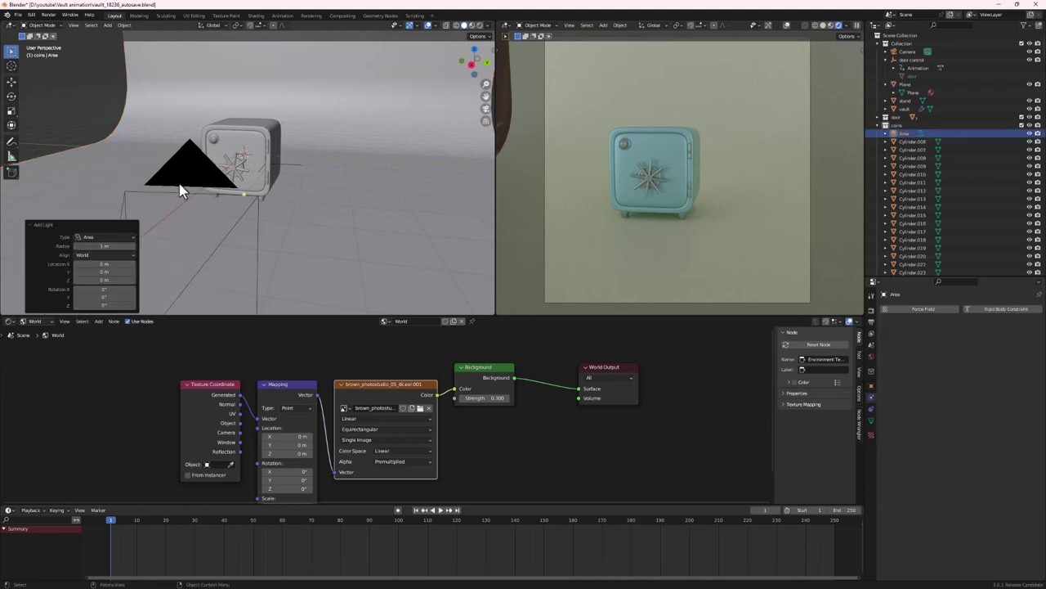
scroll(231, 187, down, 6)
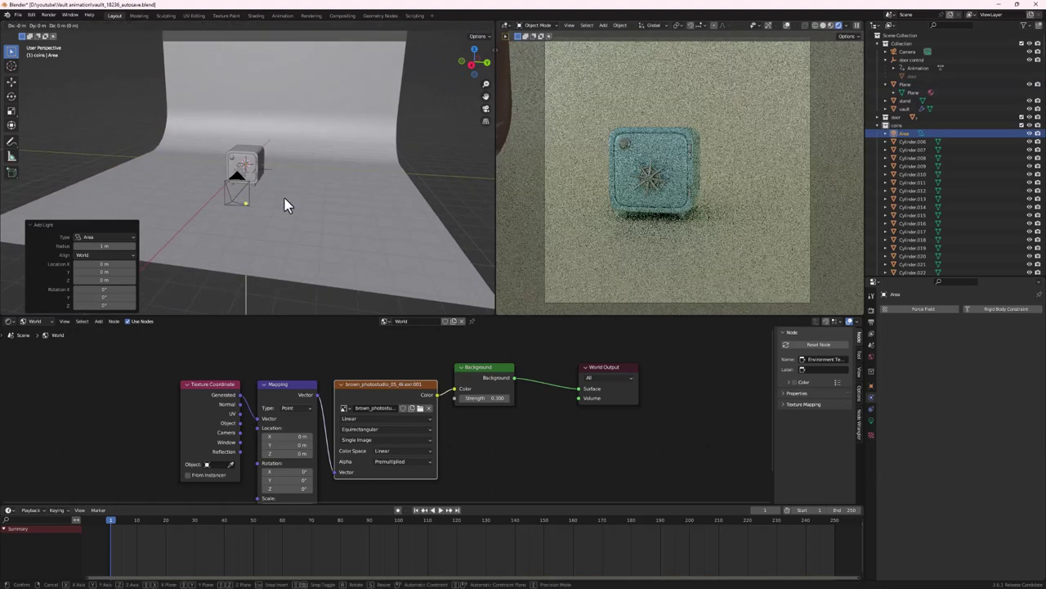
key(g)
key(z)
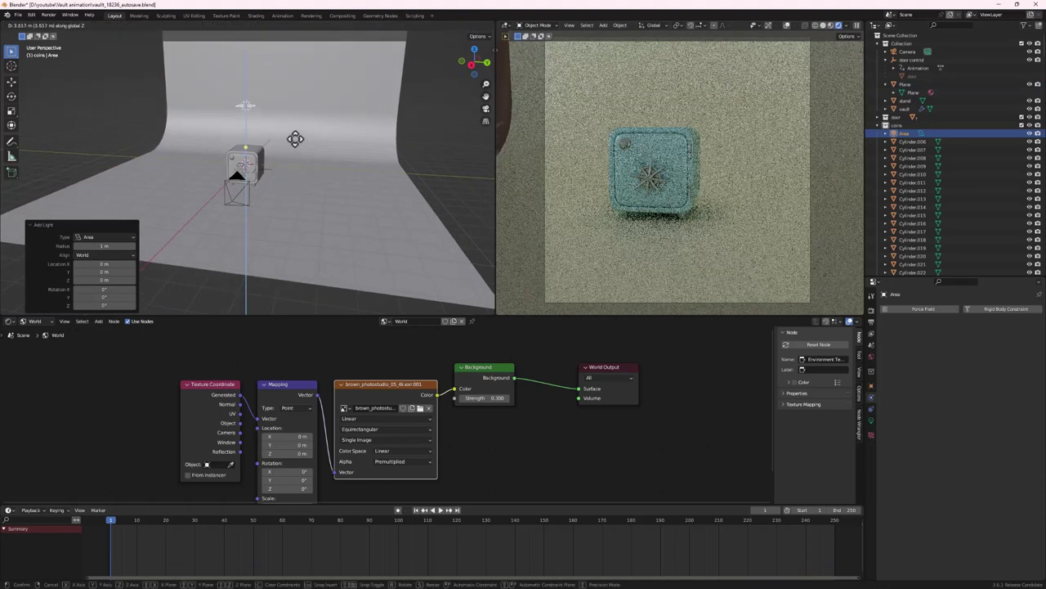
click(294, 134)
key(s)
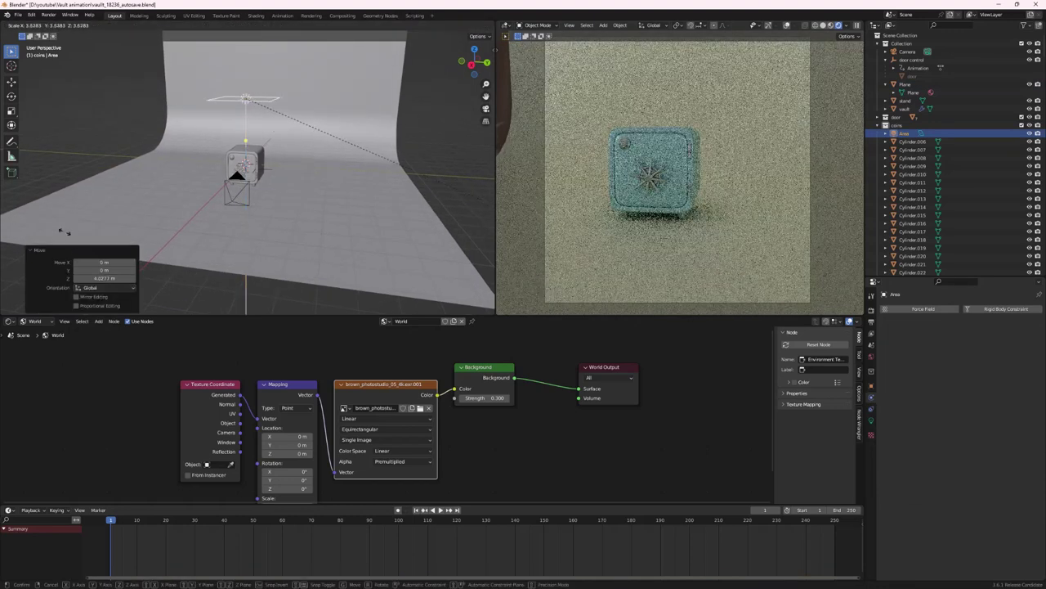
click(523, 325)
Try the area light's power at 1000 W and 500 W, and settle on 100 W
click(872, 419)
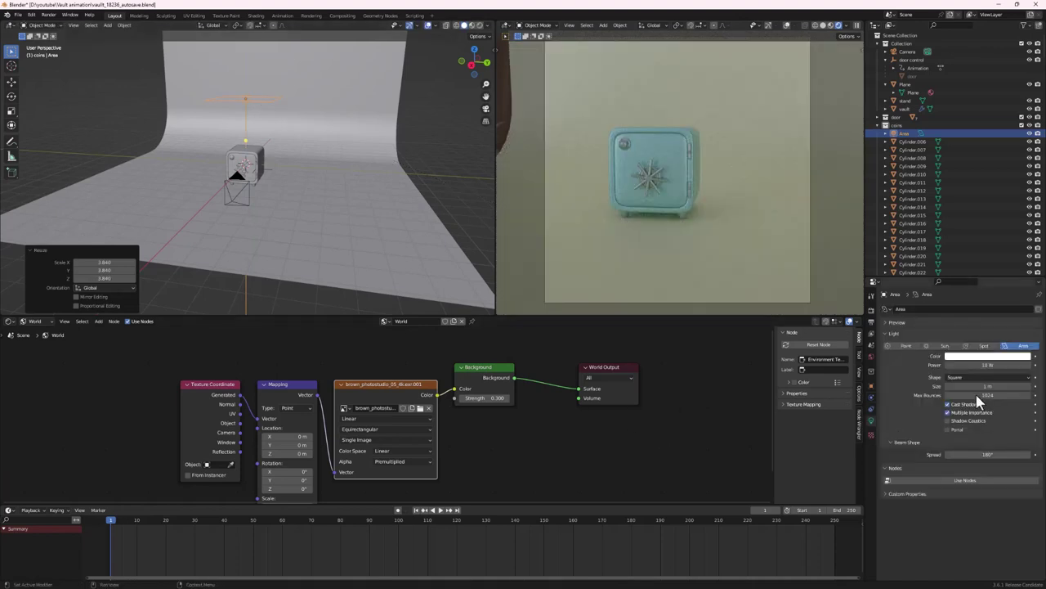
click(988, 364)
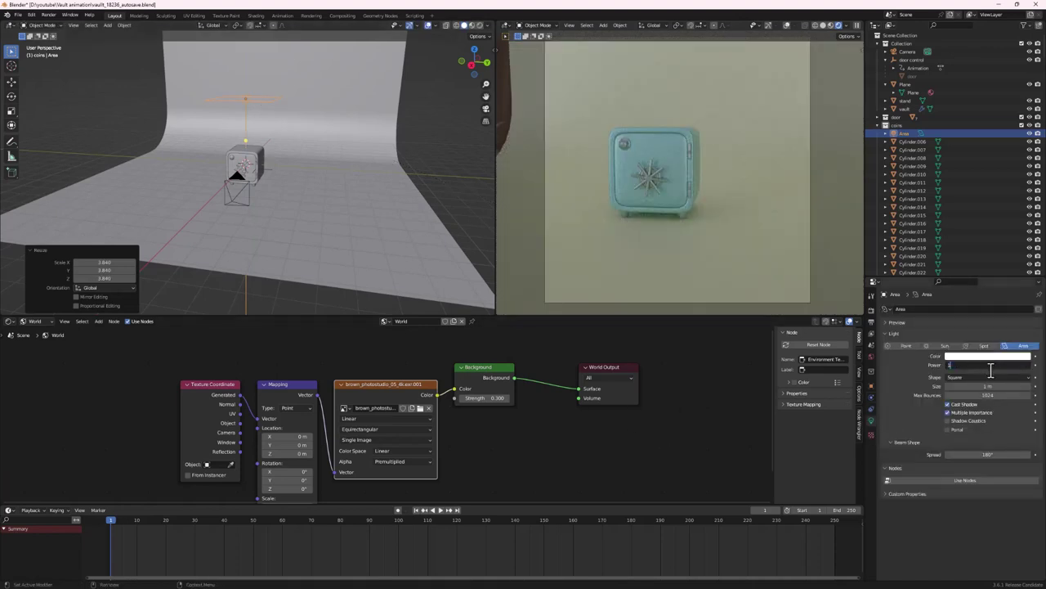
text(1000)
key(Return)
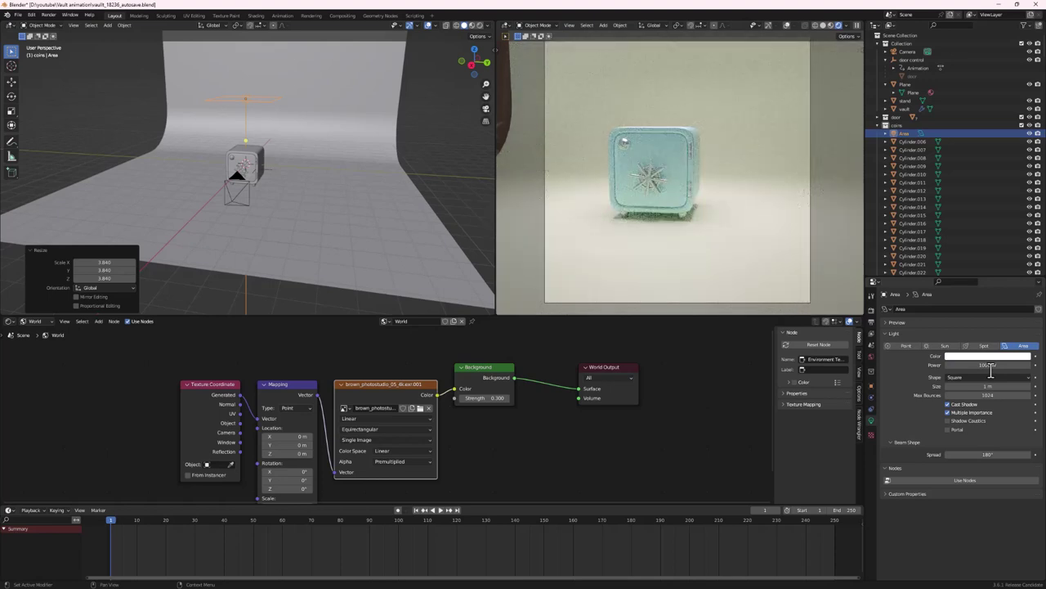
click(990, 366)
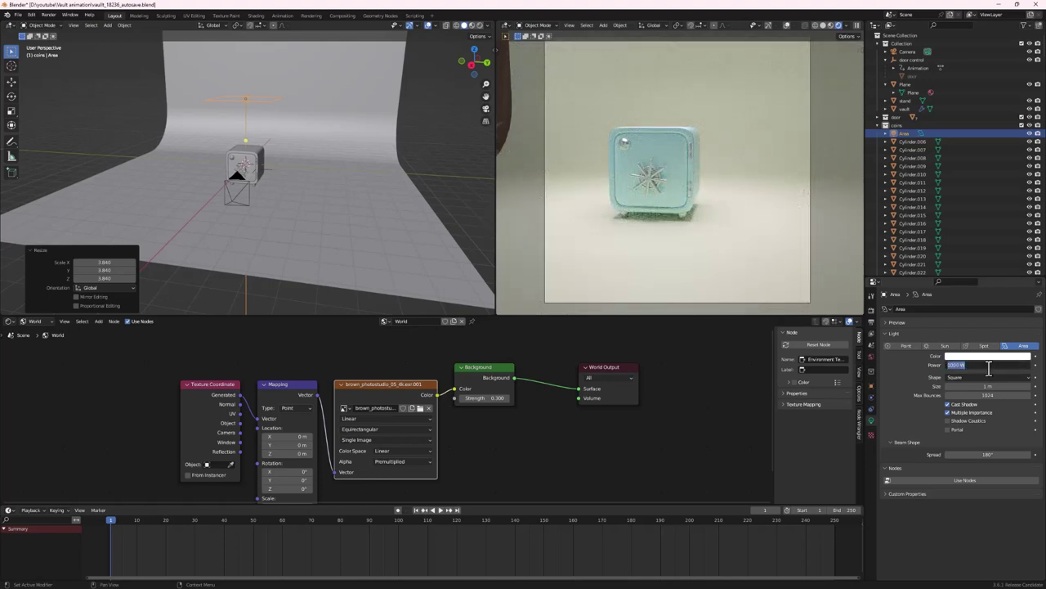
text(500)
key(Return)
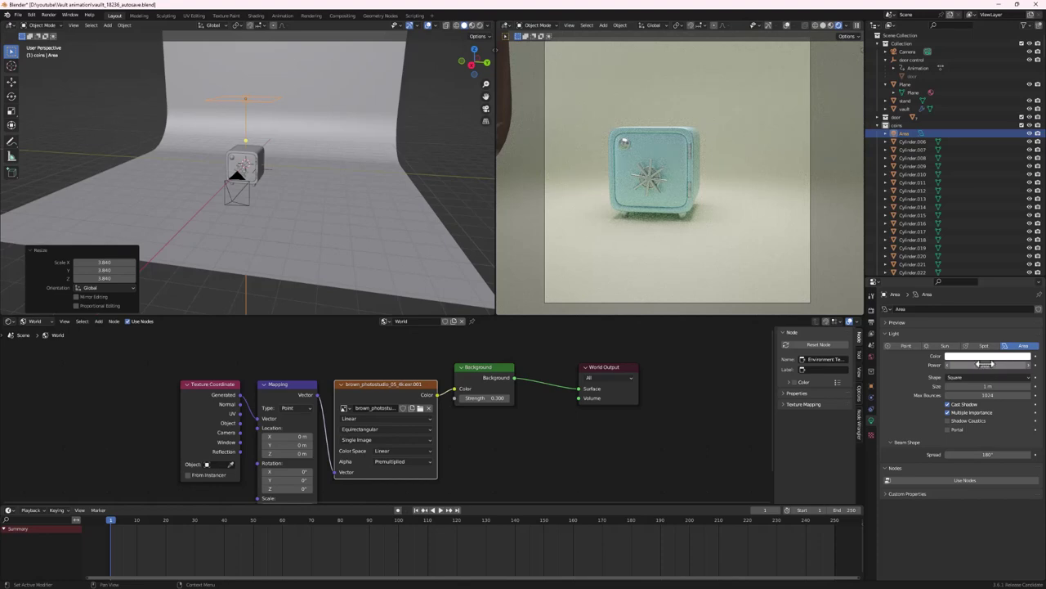
click(989, 366)
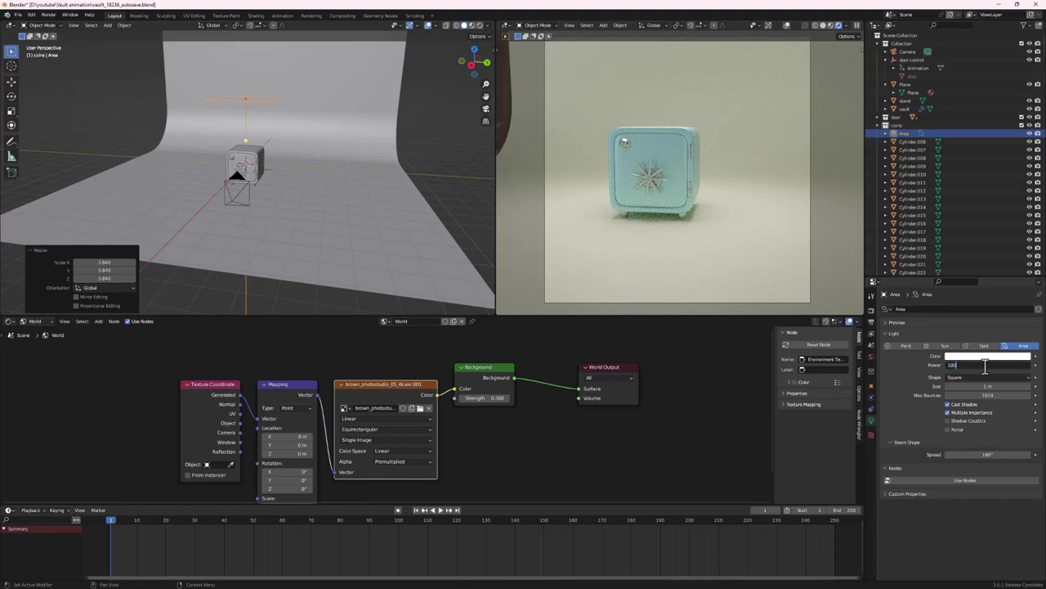
text(100)
key(Return)
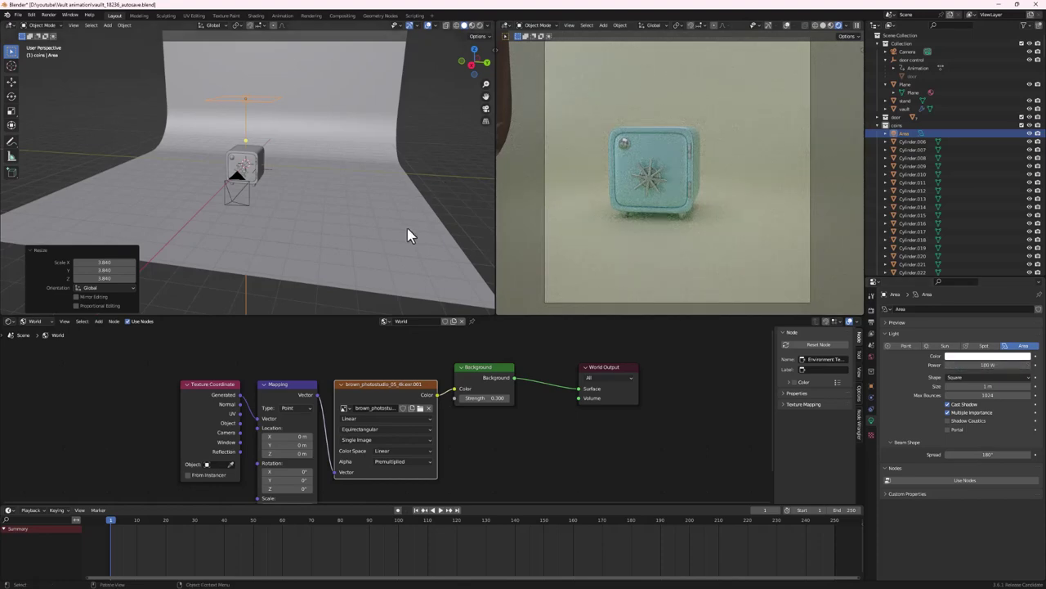
Enlarge the area light a little more and move it about 4.36 m along the X axis, in front of the vault
key(s)
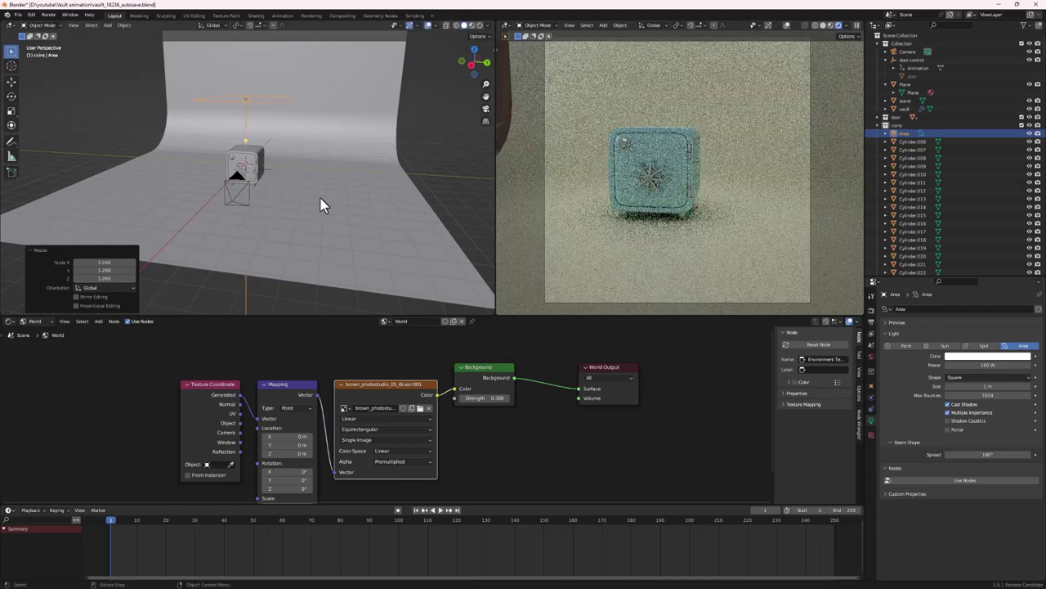
click(320, 198)
middle_drag(246, 147, 187, 169)
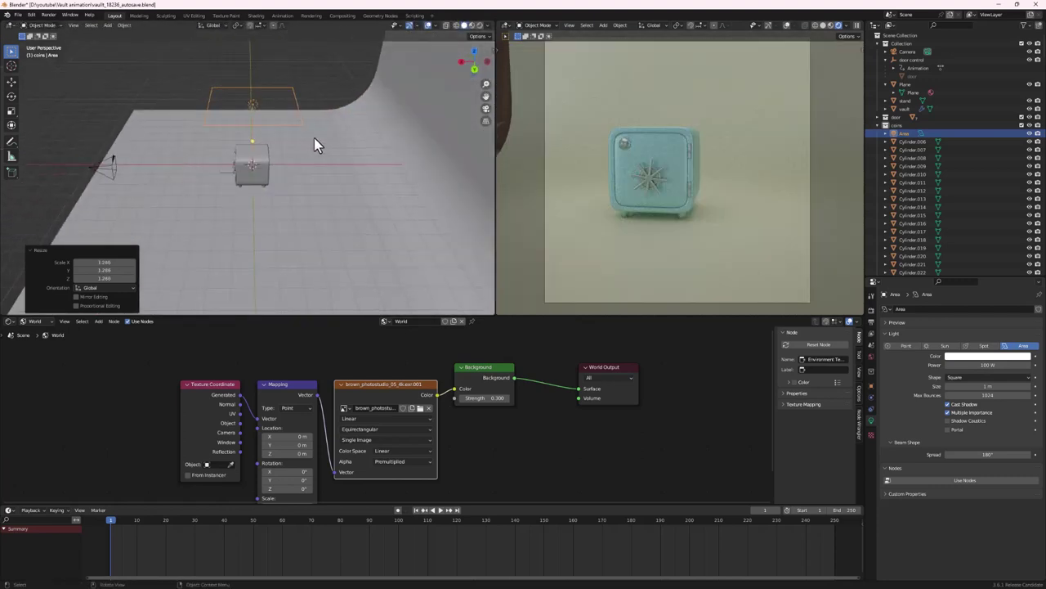
key(g)
key(x)
click(235, 136)
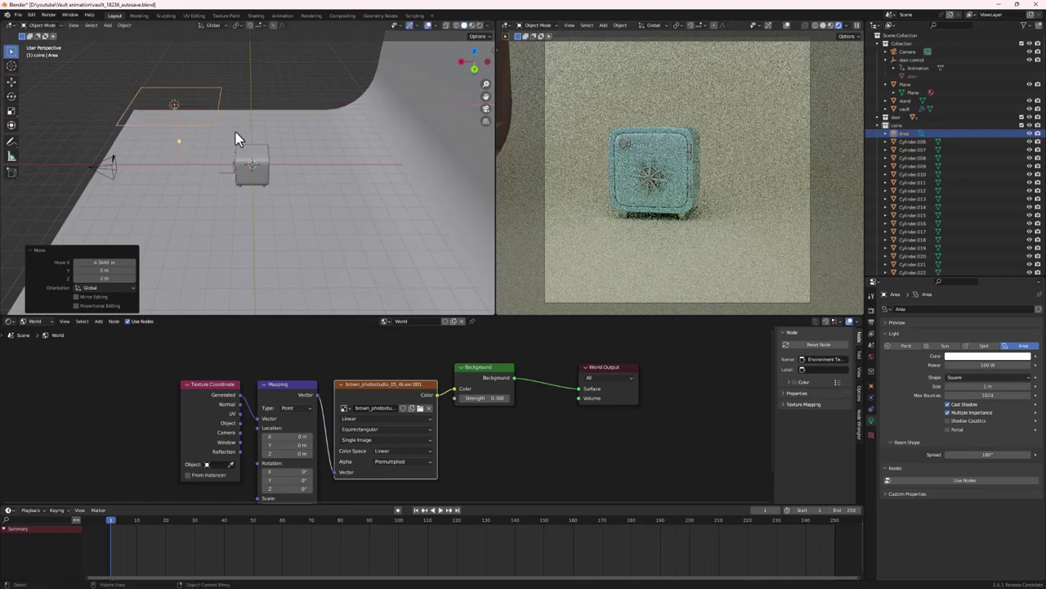
Shift the area light along the Y axis to one side of the vault and aim it at the vault
middle_drag(235, 136, 313, 174)
key(g)
key(y)
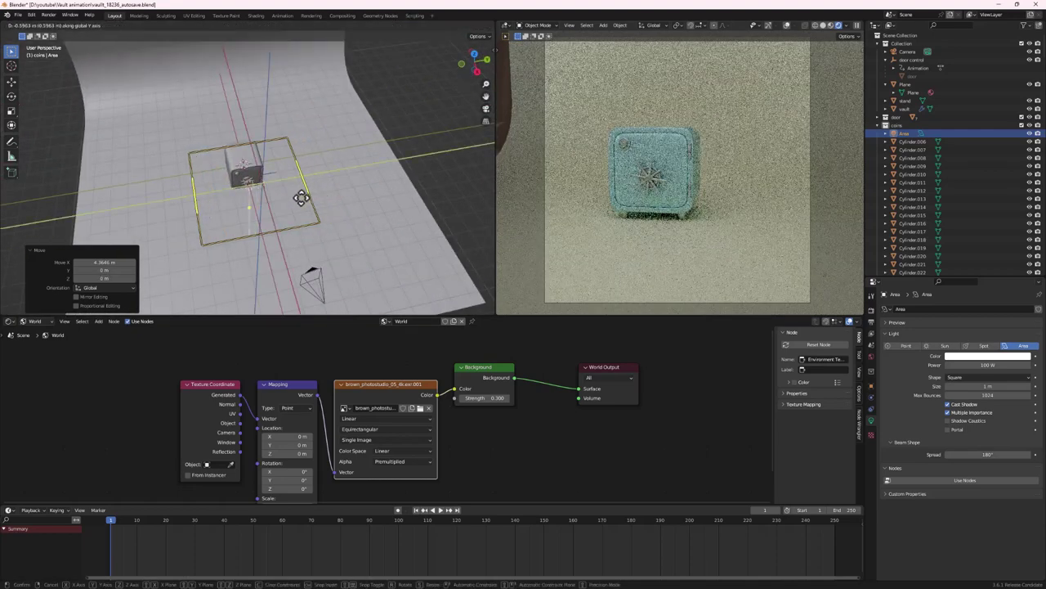
click(258, 202)
middle_drag(258, 203, 187, 107)
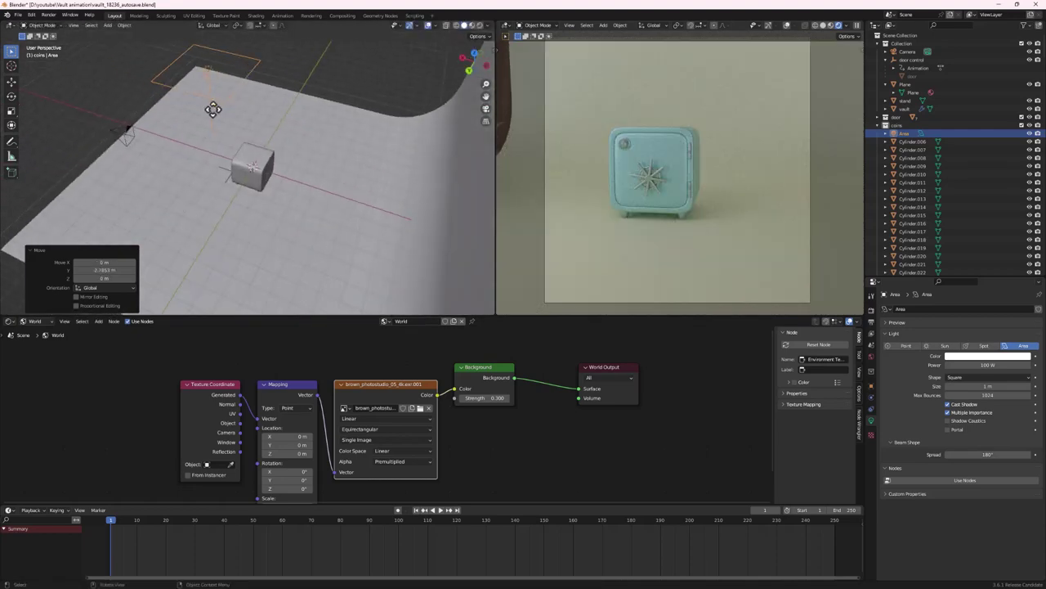
right_click(260, 193)
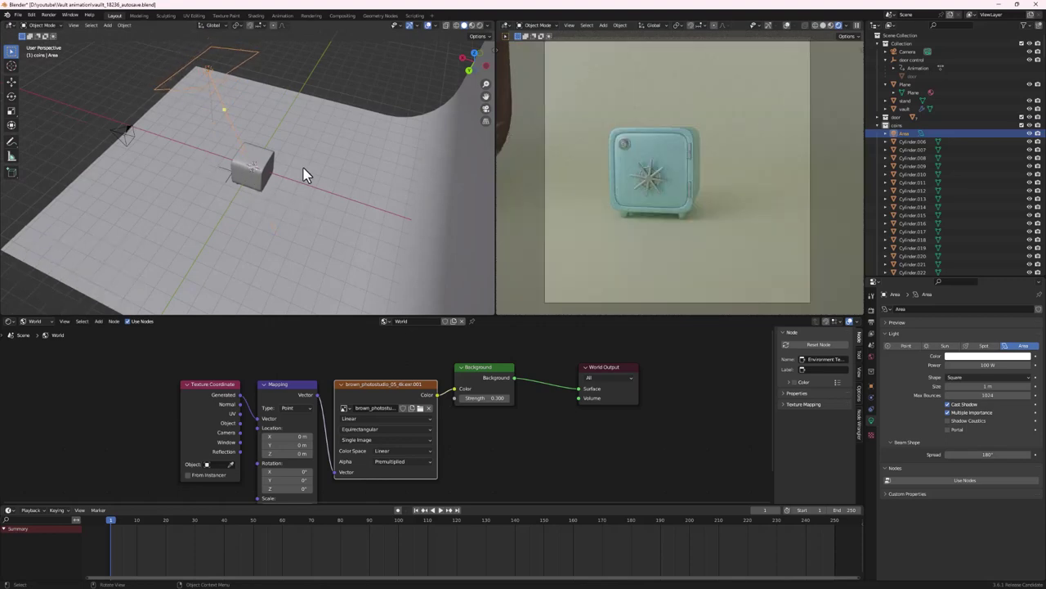
Duplicate the area light, place the copy on the other side of the vault and aim it at the vault
middle_drag(303, 167, 113, 166)
key(shift+d)
click(82, 166)
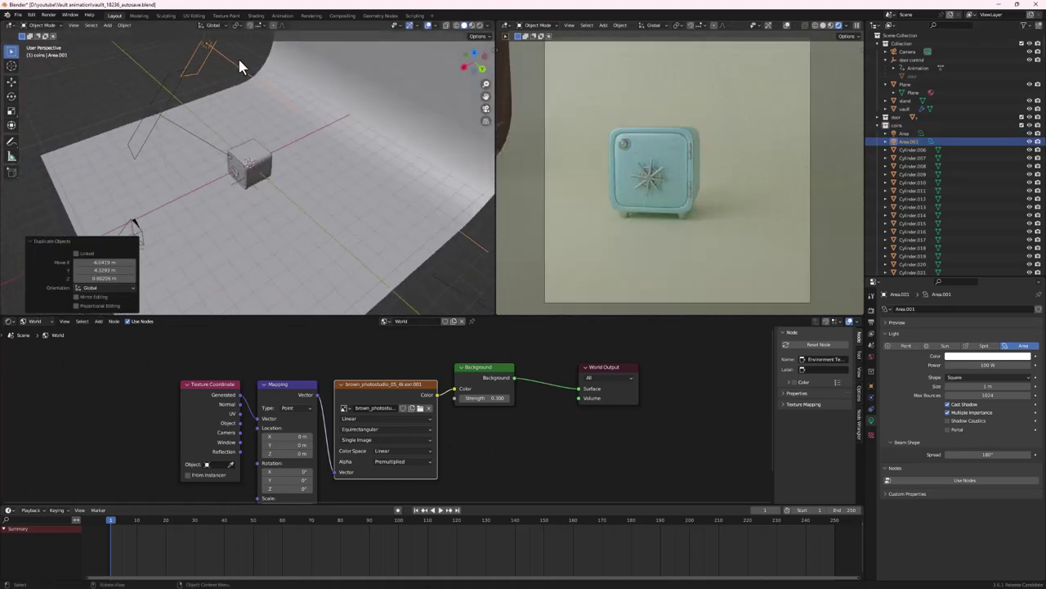
key(r)
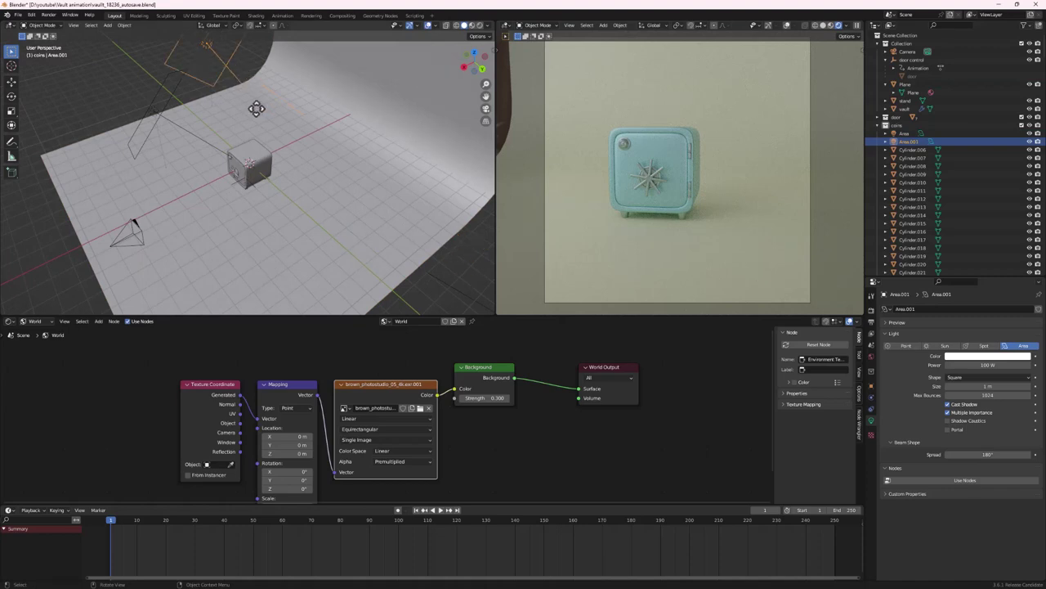
click(248, 156)
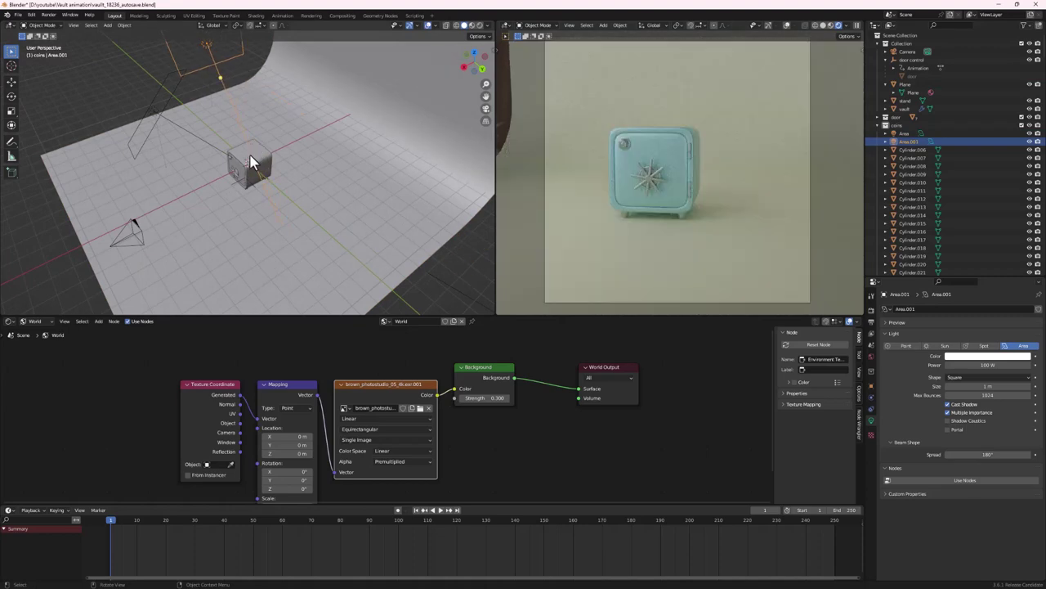
scroll(250, 164, down, 5)
middle_drag(250, 164, 282, 123)
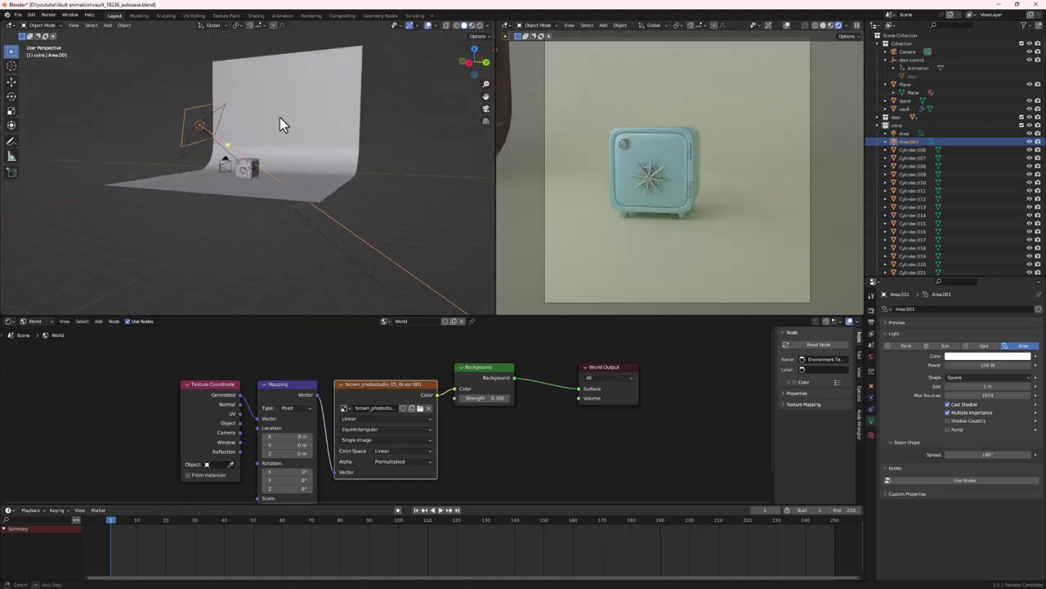
Play the coin spill under the new lights up to frame 100, return to frame 1 and save the file
click(440, 510)
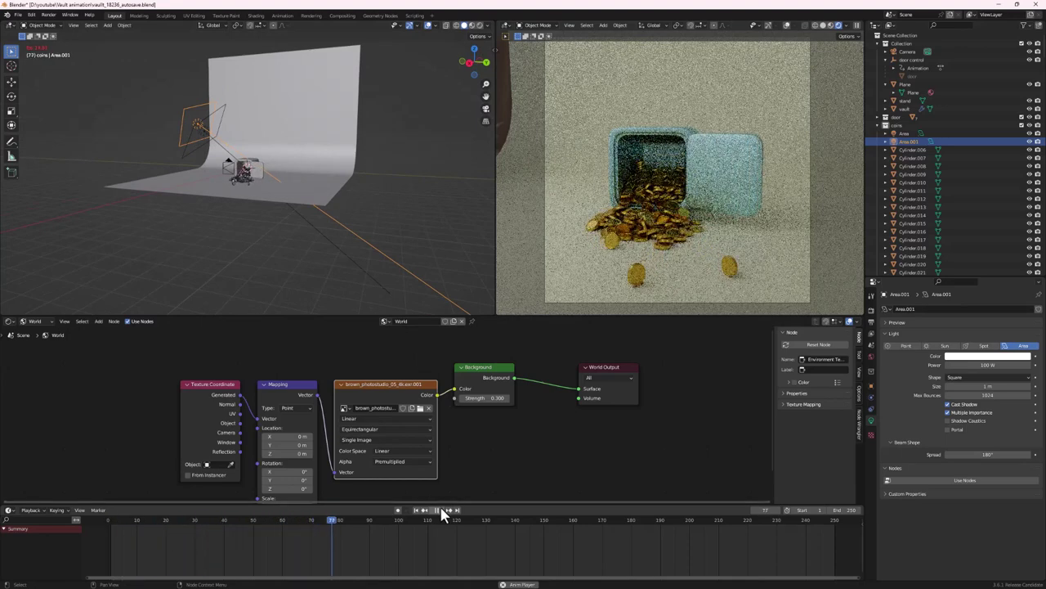
click(438, 509)
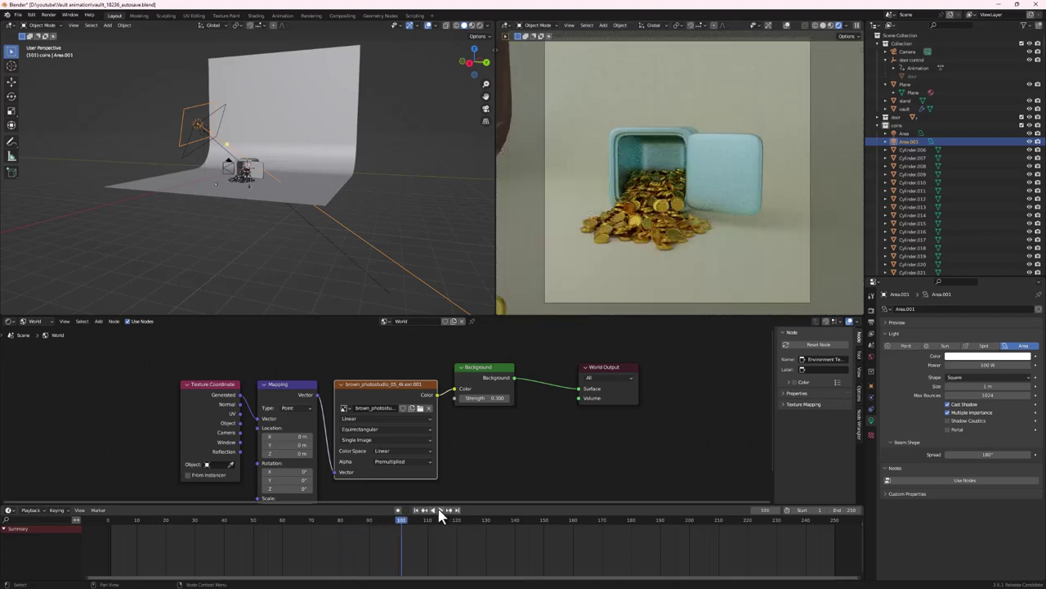
click(416, 510)
key(ctrl+s)
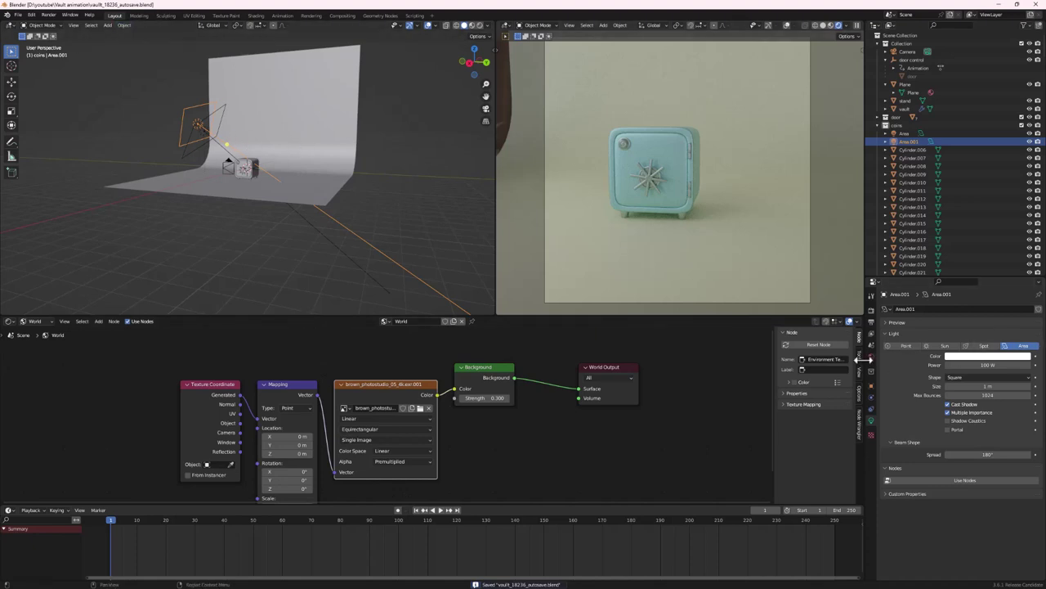
Set the color management look to High Contrast in the render settings
click(871, 334)
click(871, 309)
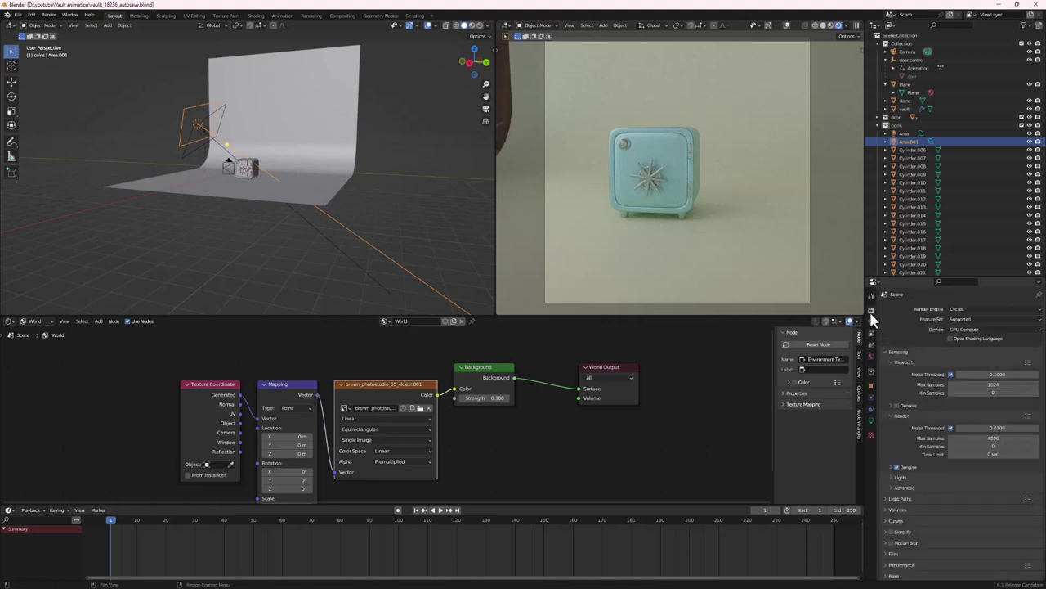
scroll(901, 327, down, 2)
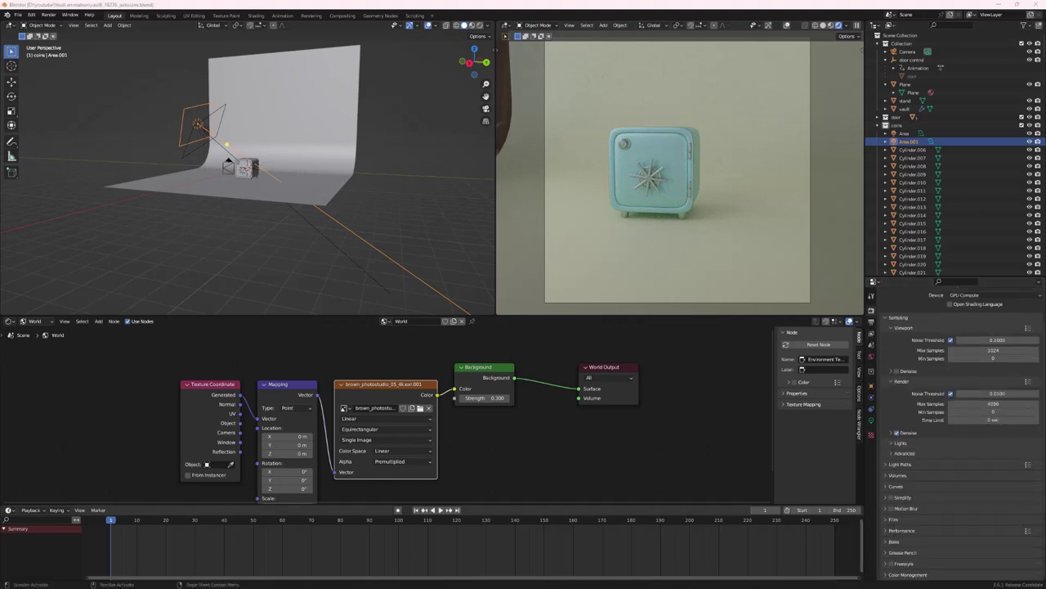
click(899, 573)
scroll(924, 556, down, 3)
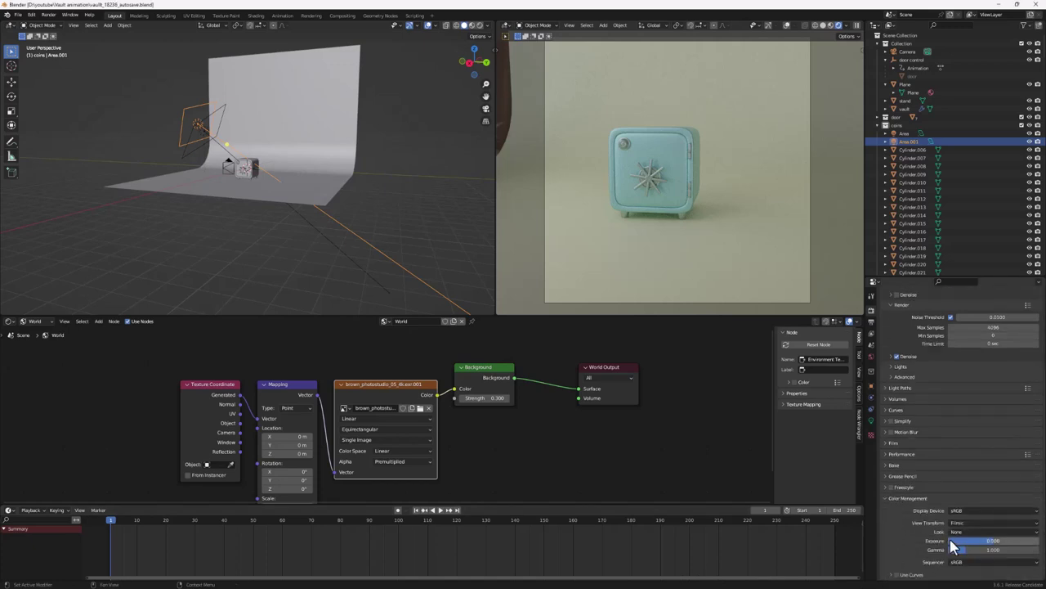
click(966, 532)
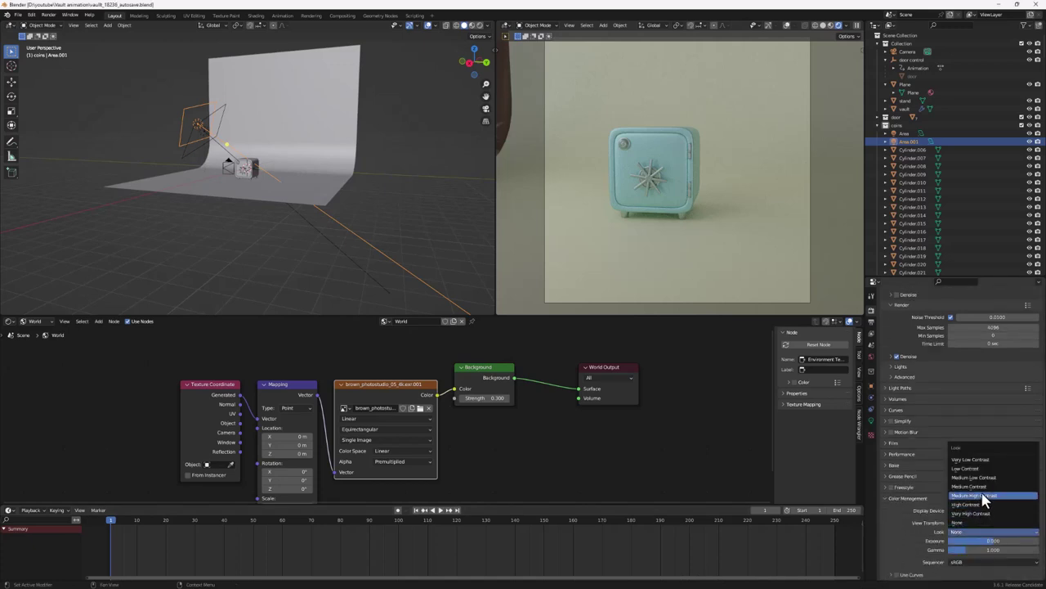
click(982, 505)
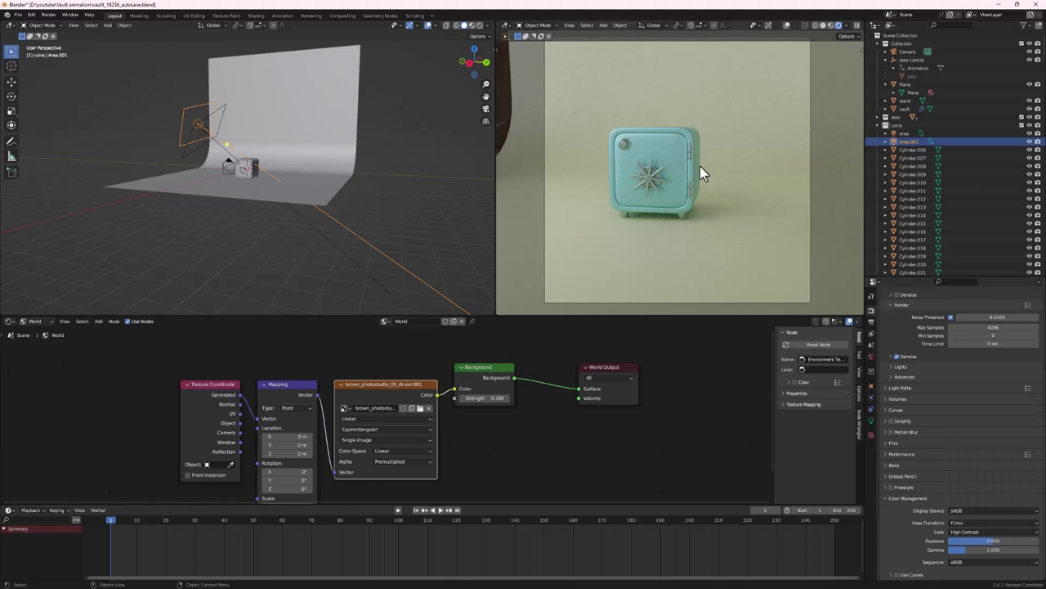
Set the output file format to FFmpeg Video in the output settings
click(869, 330)
click(871, 325)
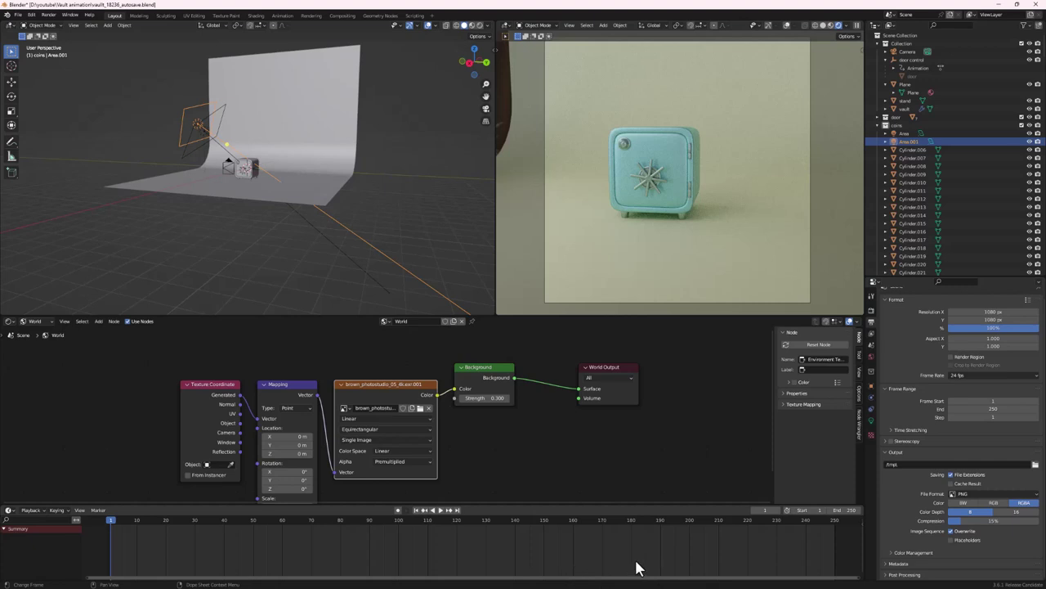
click(1014, 494)
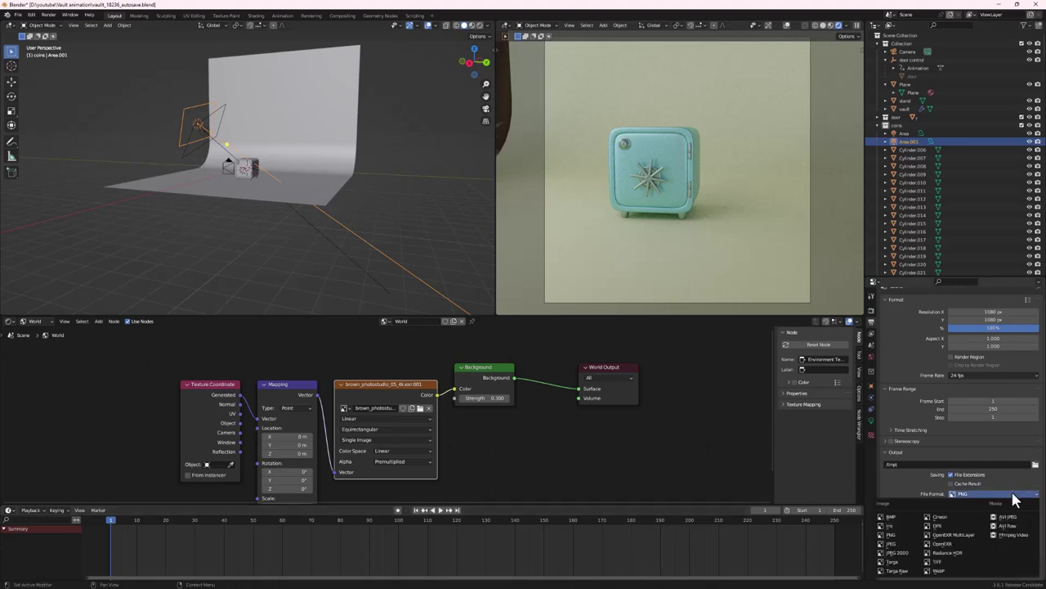
click(1011, 536)
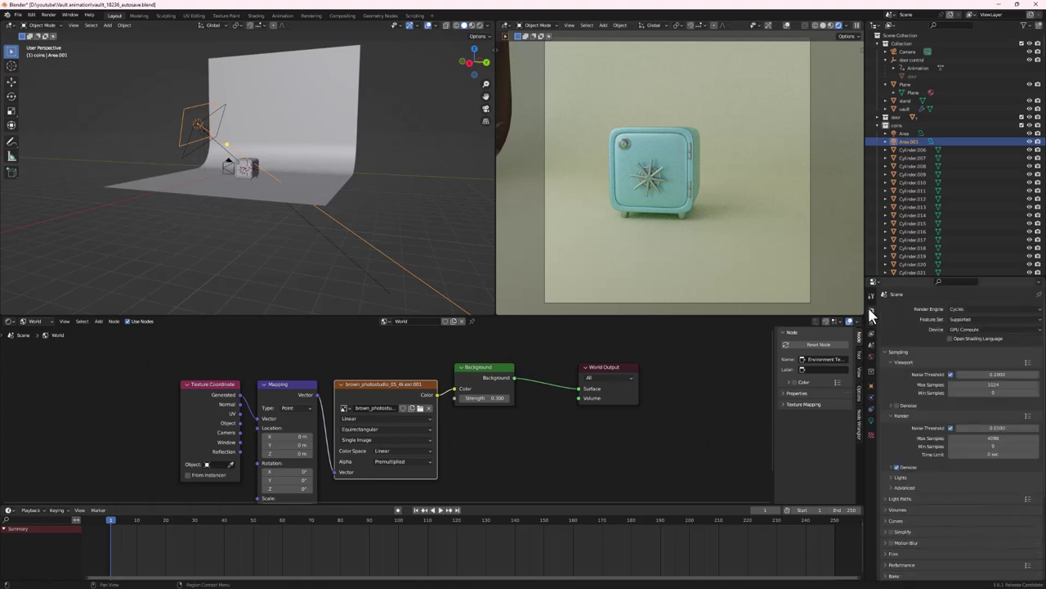
Set the maximum render samples to 100 in the Cycles sampling settings
click(871, 310)
click(989, 438)
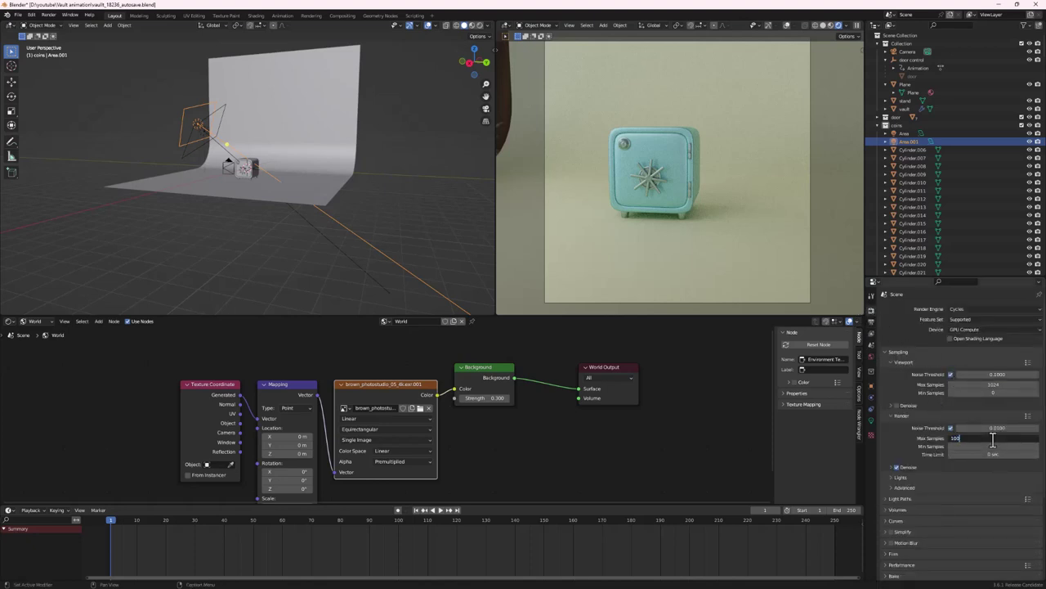
text(100)
key(Return)
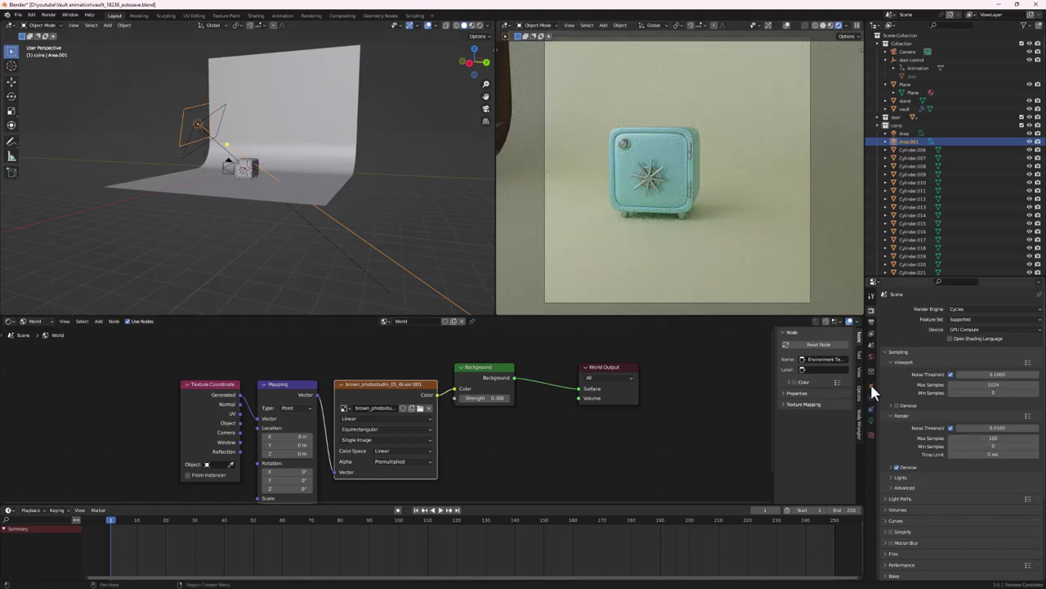
Create a folder named render inside the Vault animation folder and set it as the output path
click(872, 334)
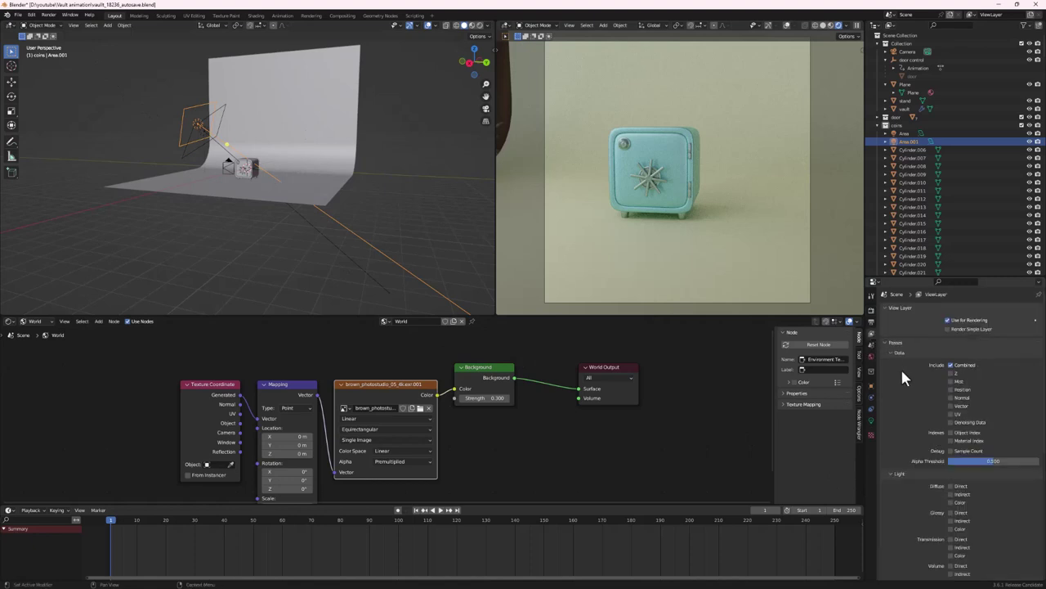
click(872, 321)
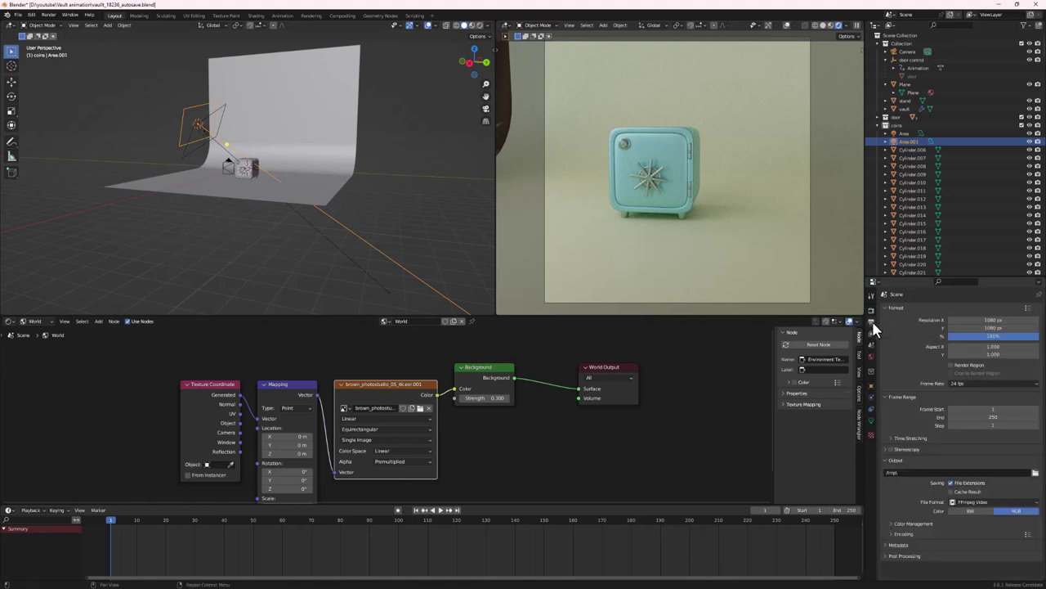
click(1035, 473)
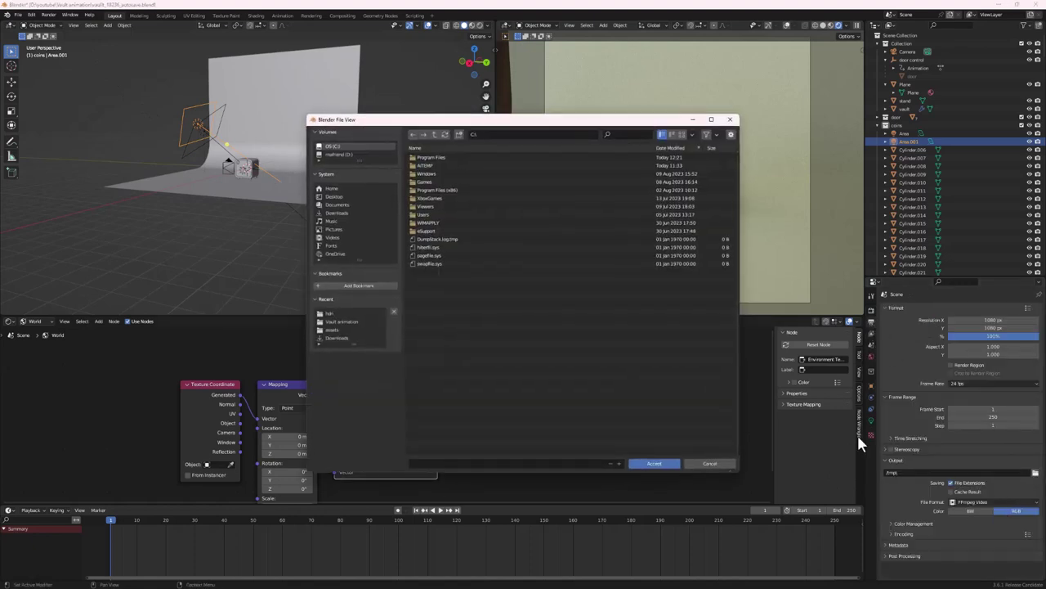
click(344, 321)
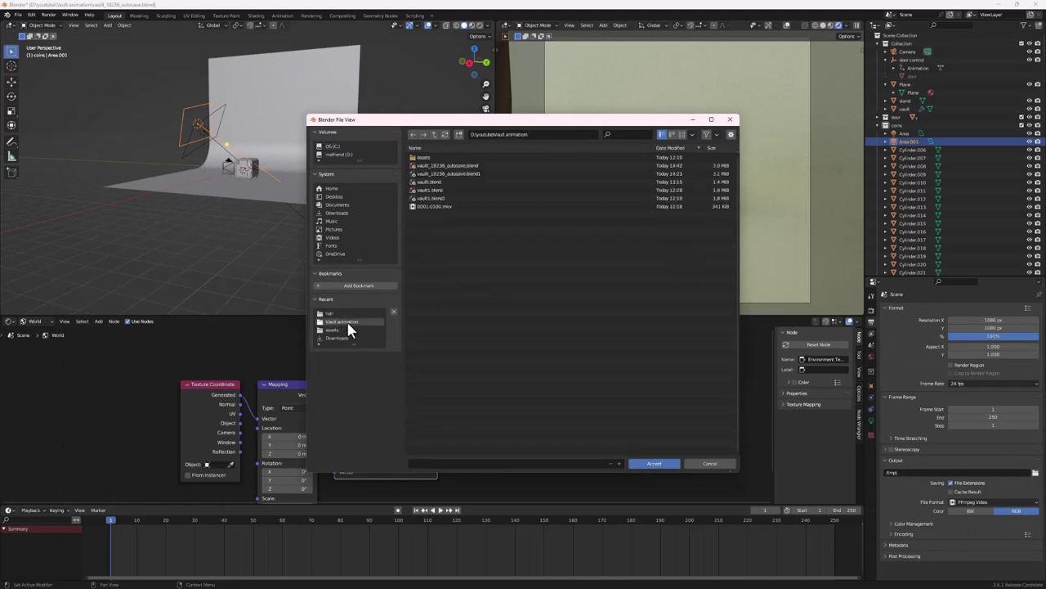
click(459, 134)
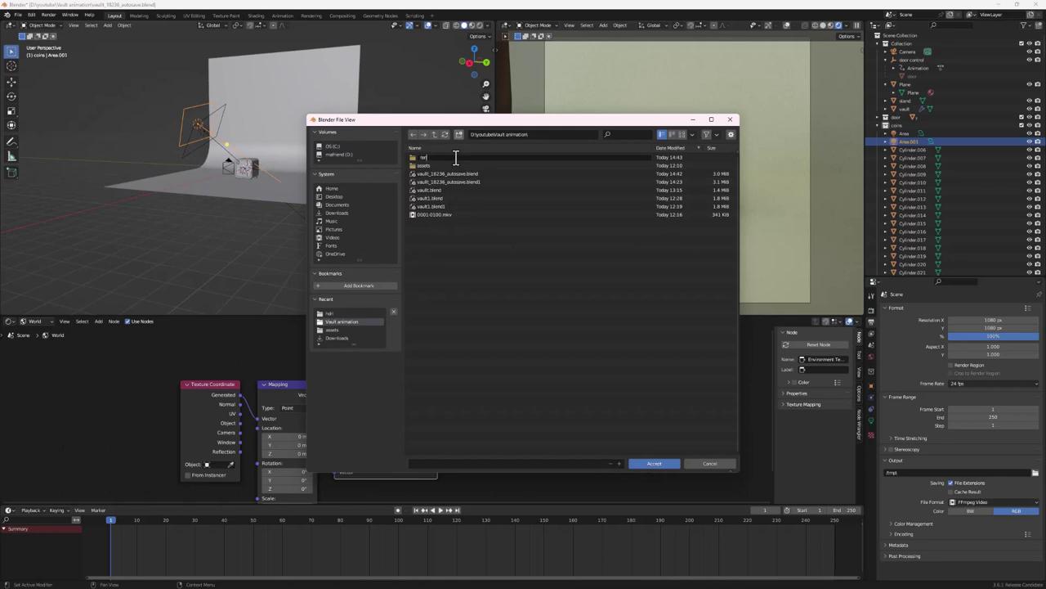
key(Return)
double_click(456, 162)
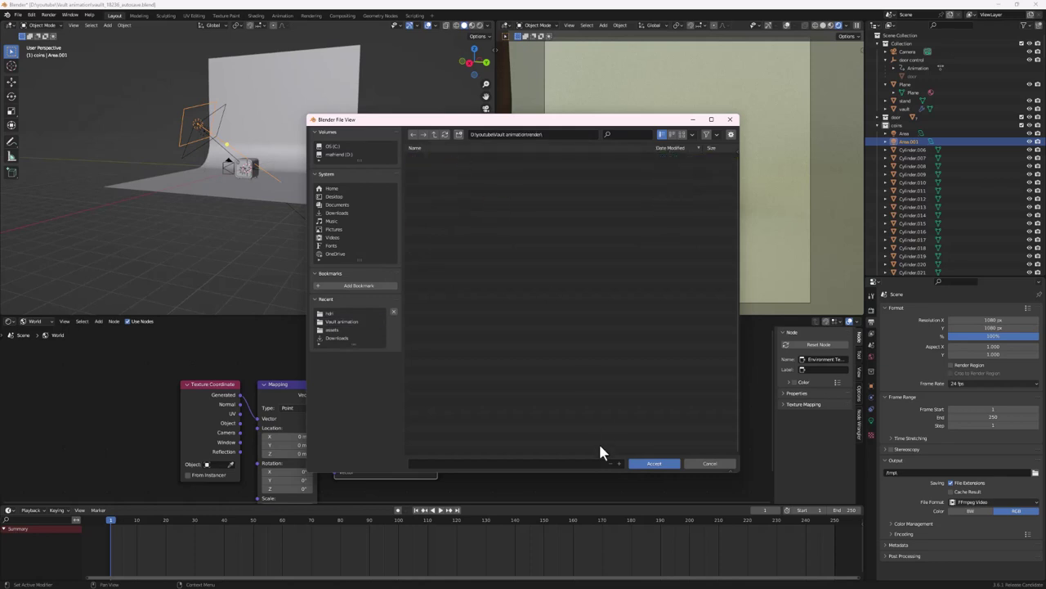
click(657, 463)
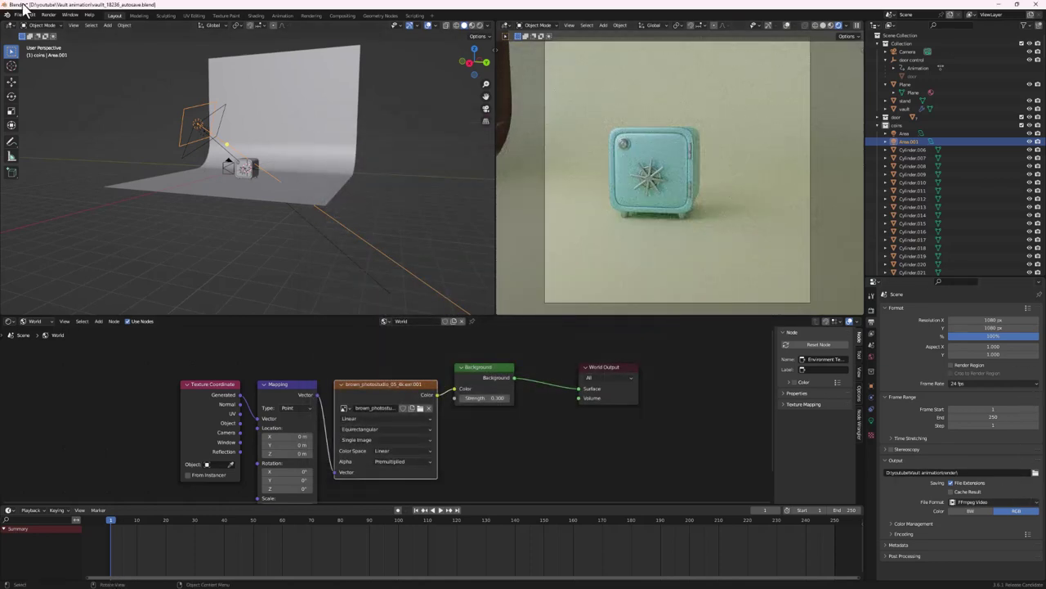
Render the full vault animation to the chosen output folder
click(49, 15)
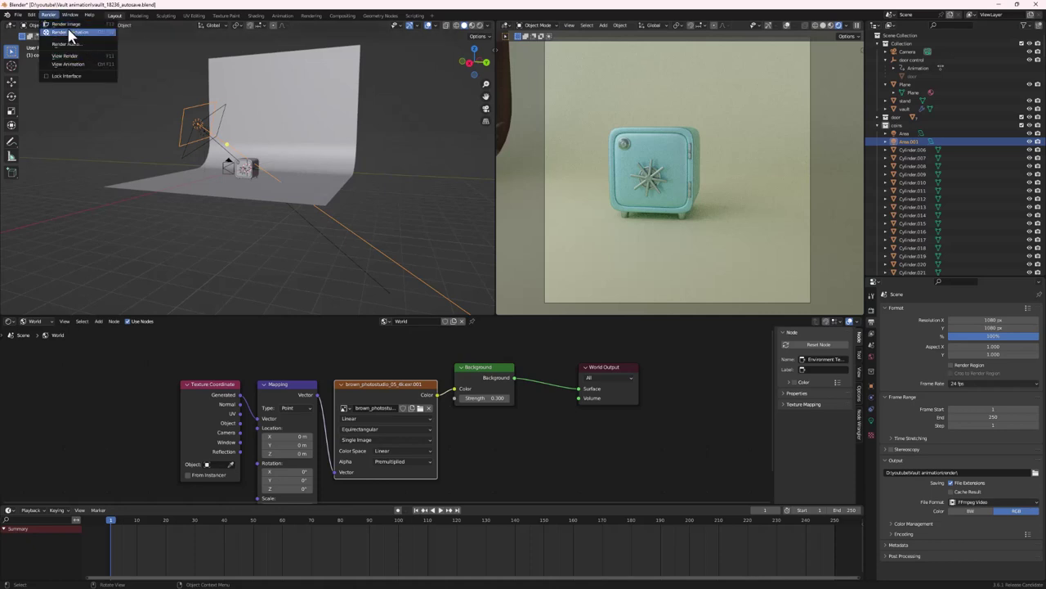
click(75, 33)
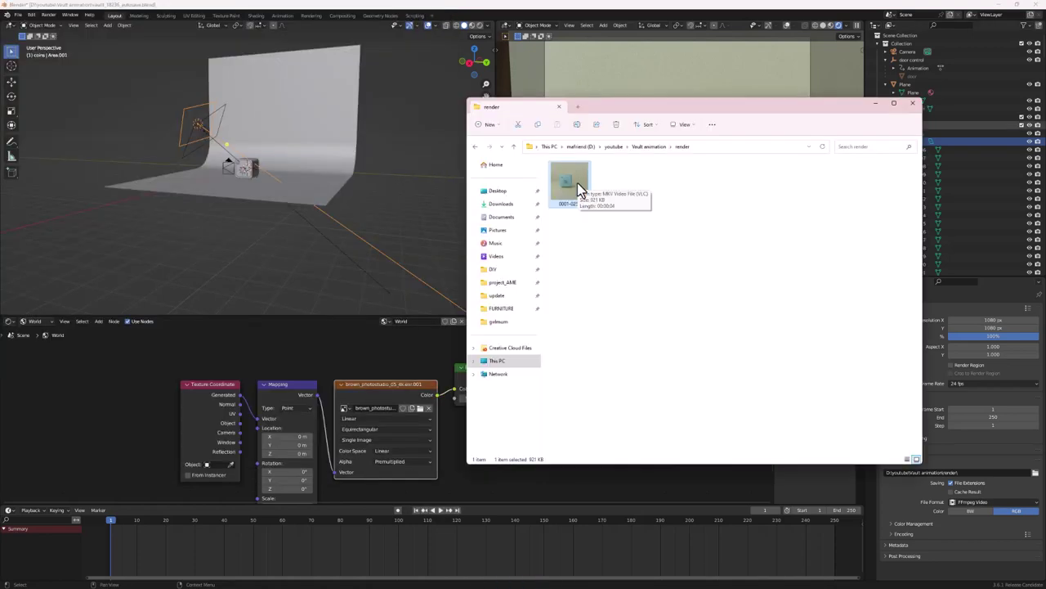
Open the rendered video 0001-0250.mkv in VLC media player, play it on repeat to review the animation and close the player
double_click(577, 182)
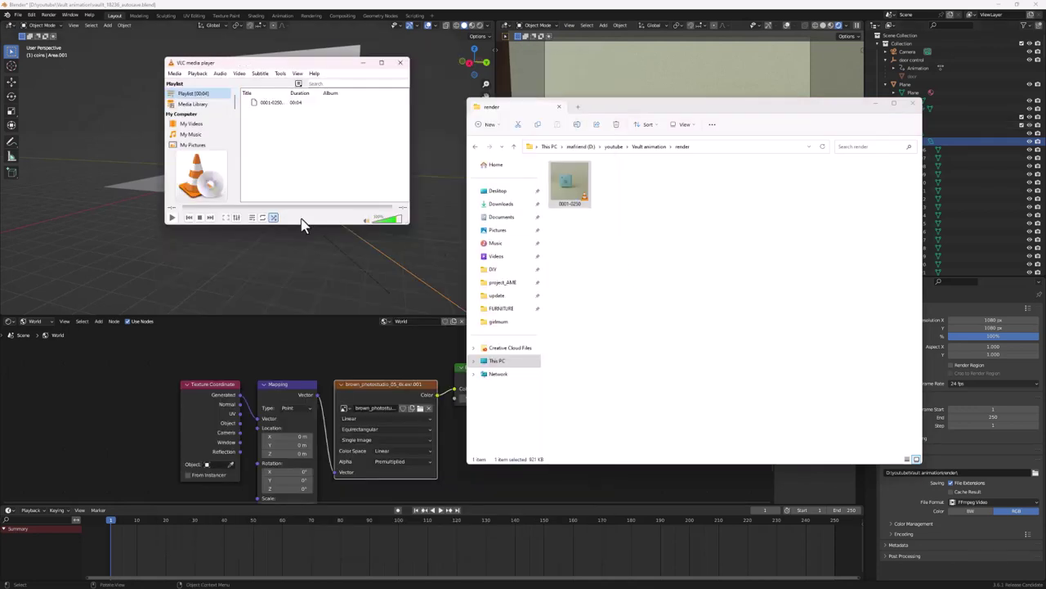
click(172, 217)
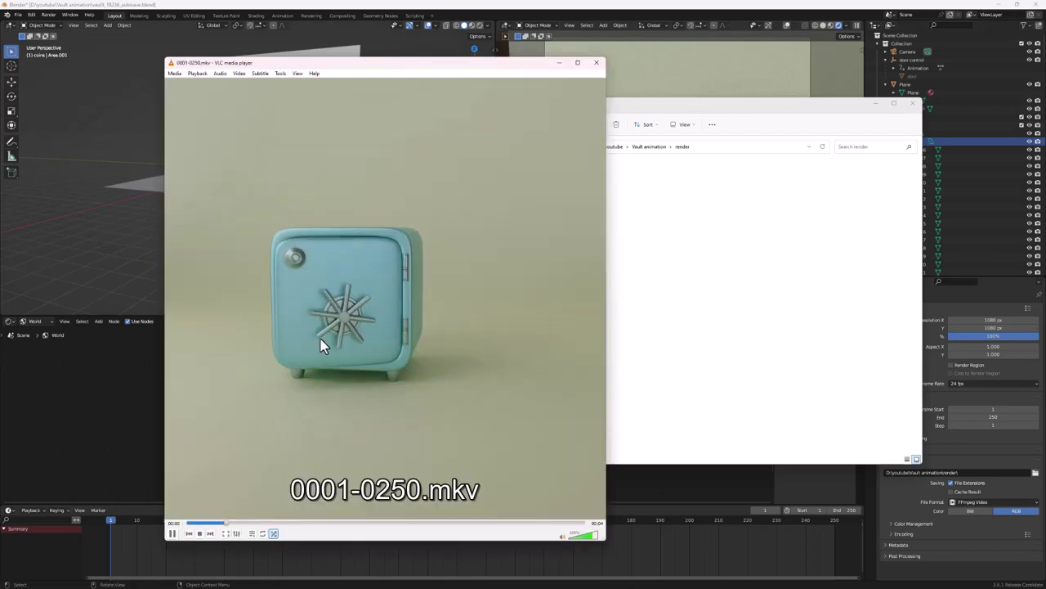
click(262, 533)
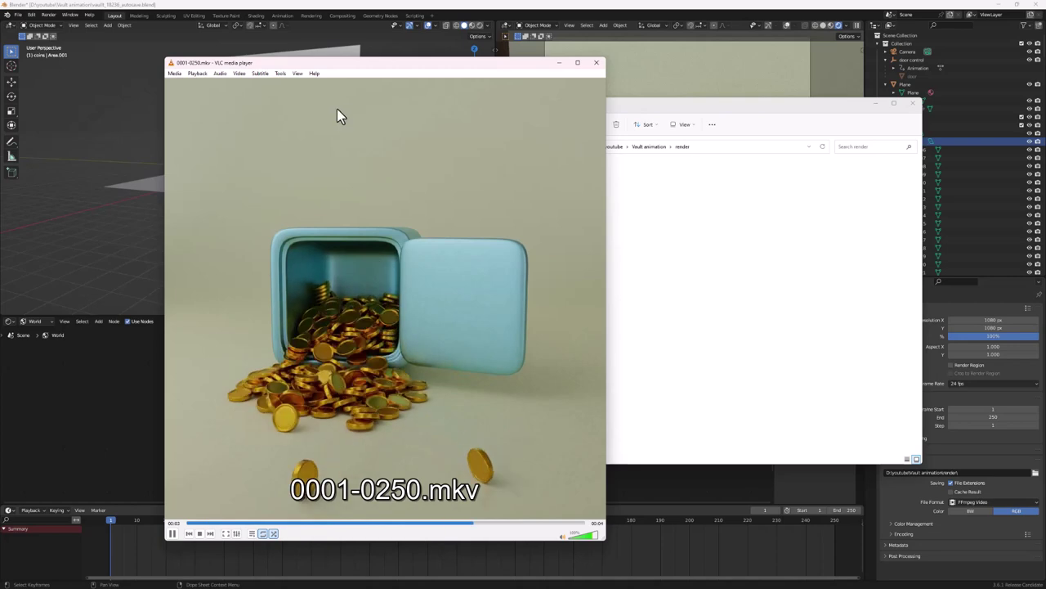
click(596, 62)
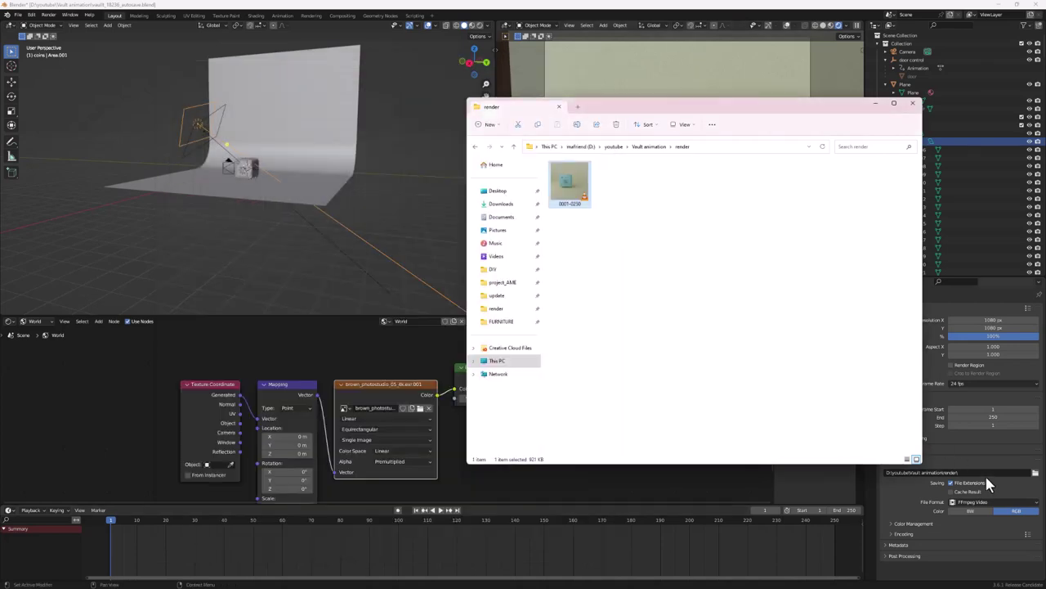